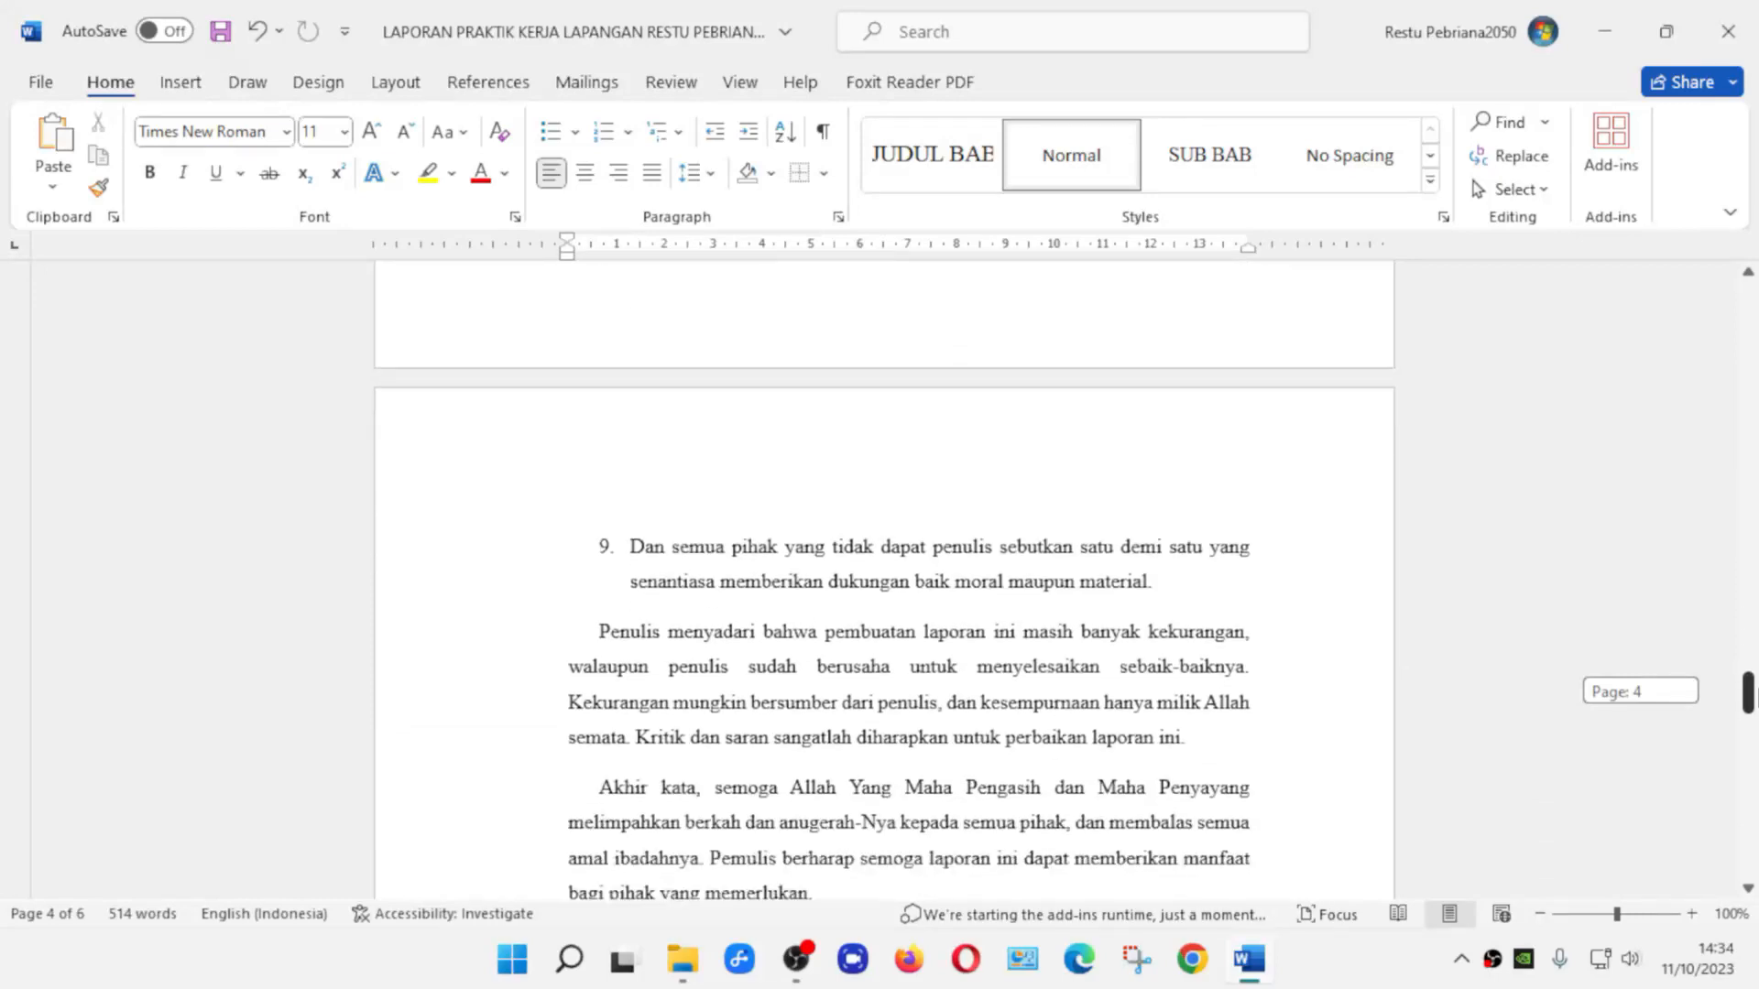
Go to the empty last page of the report, after the signature block
scroll(883, 580, "down", 12)
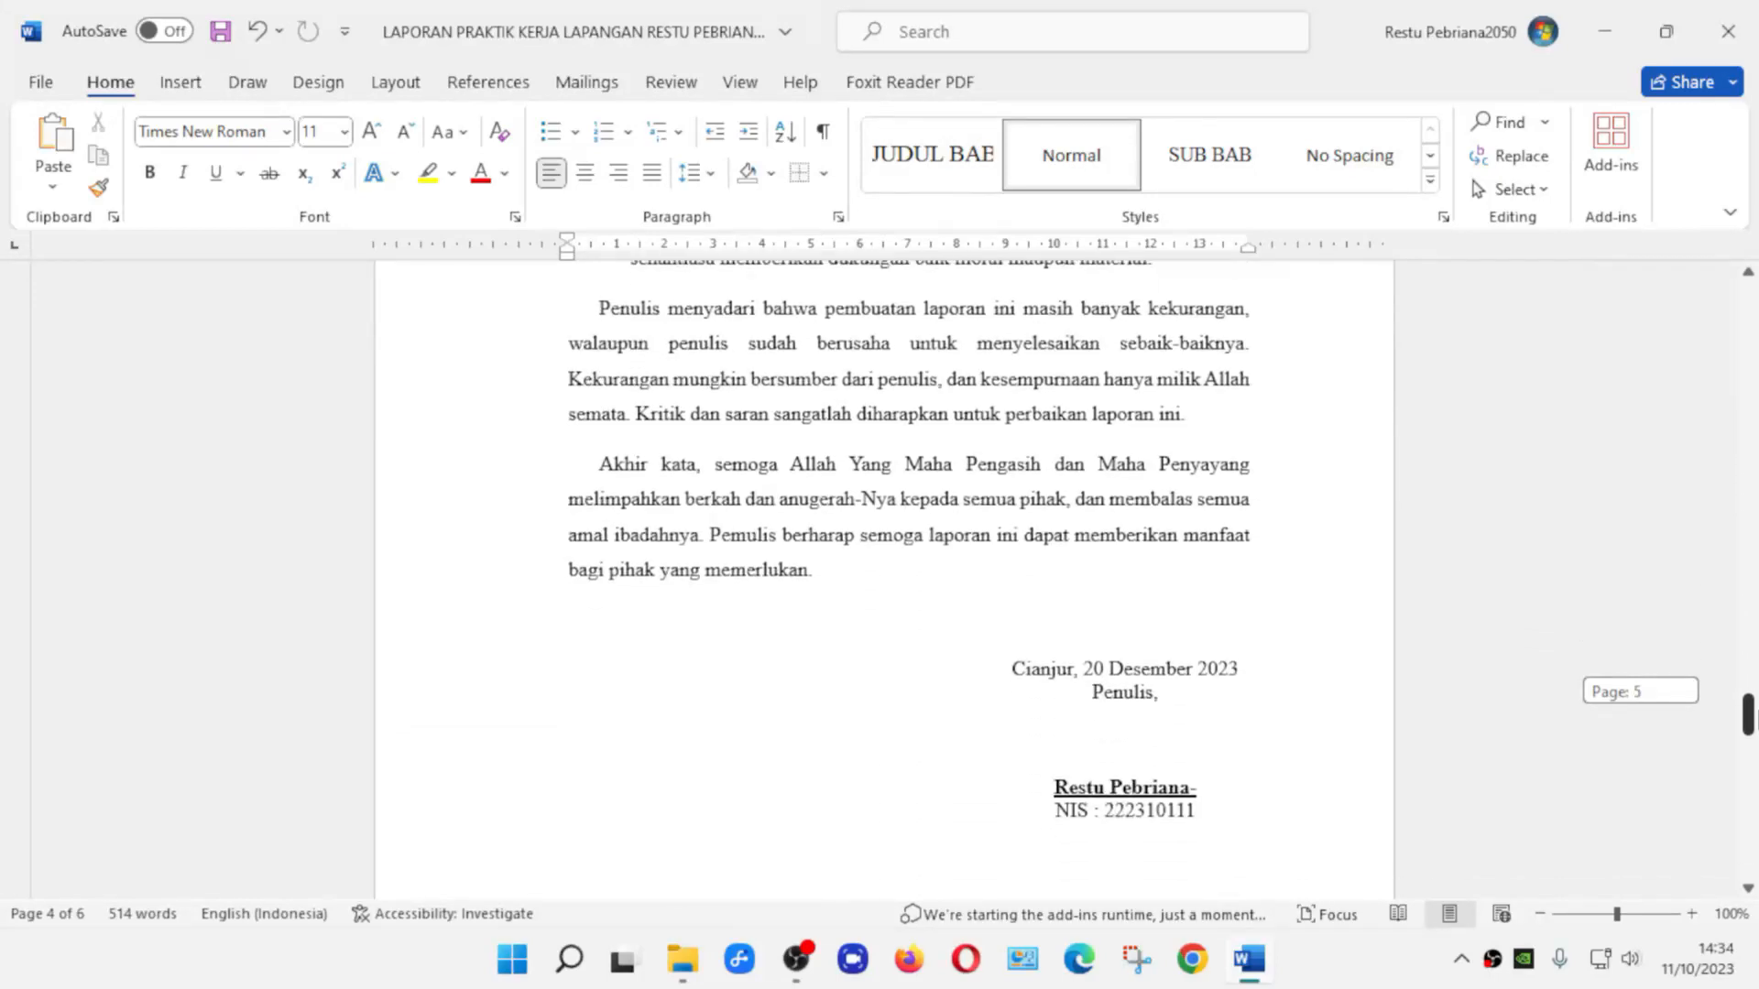
left_click_drag(1756, 751, 1757, 753)
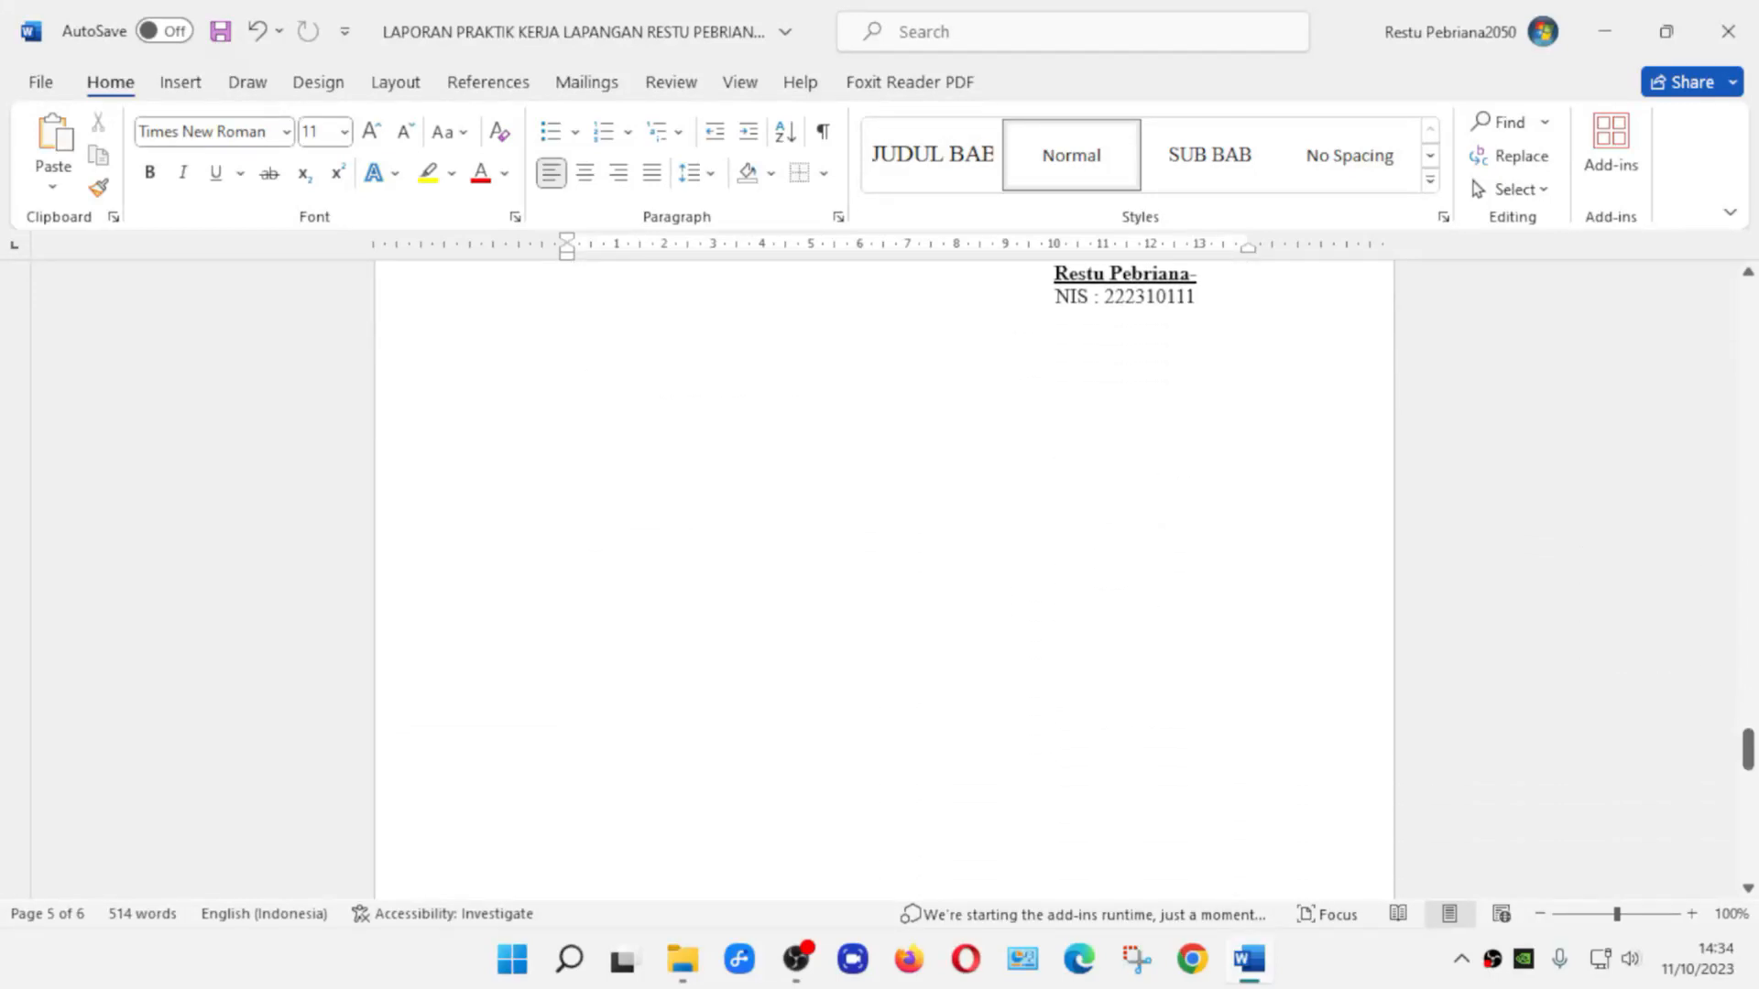
scroll(569, 797, "down", 5)
scroll(570, 797, "up", 10)
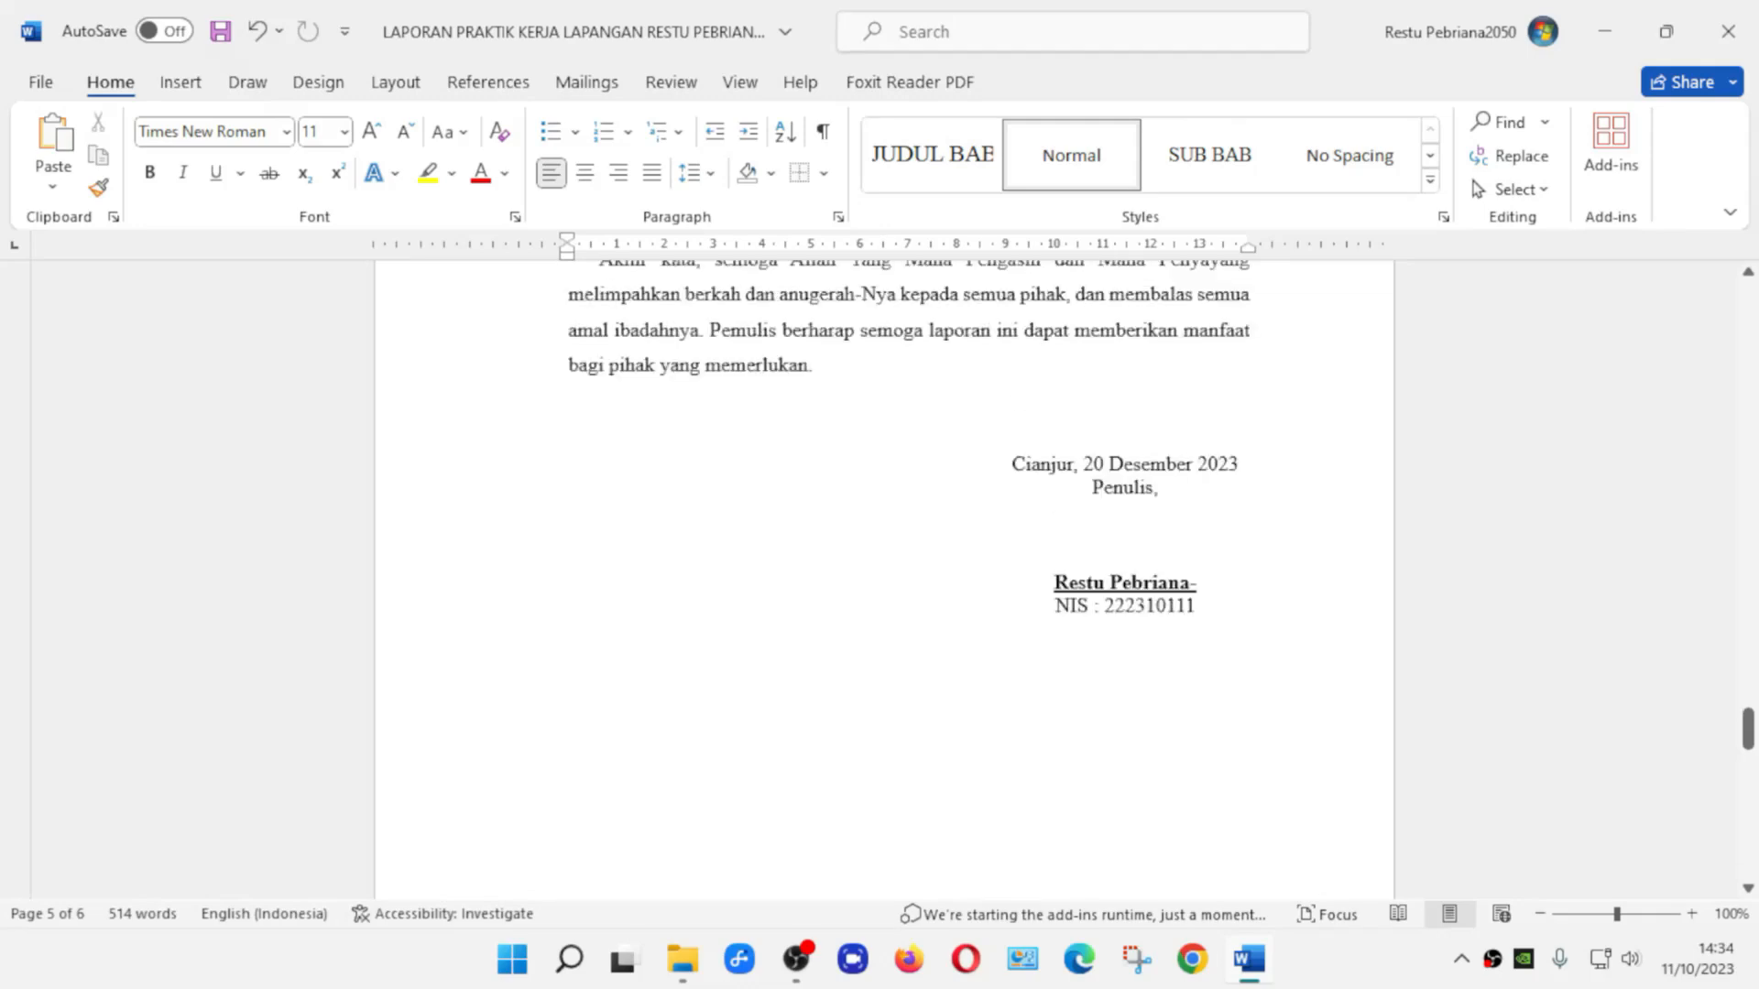
scroll(568, 798, "down", 5)
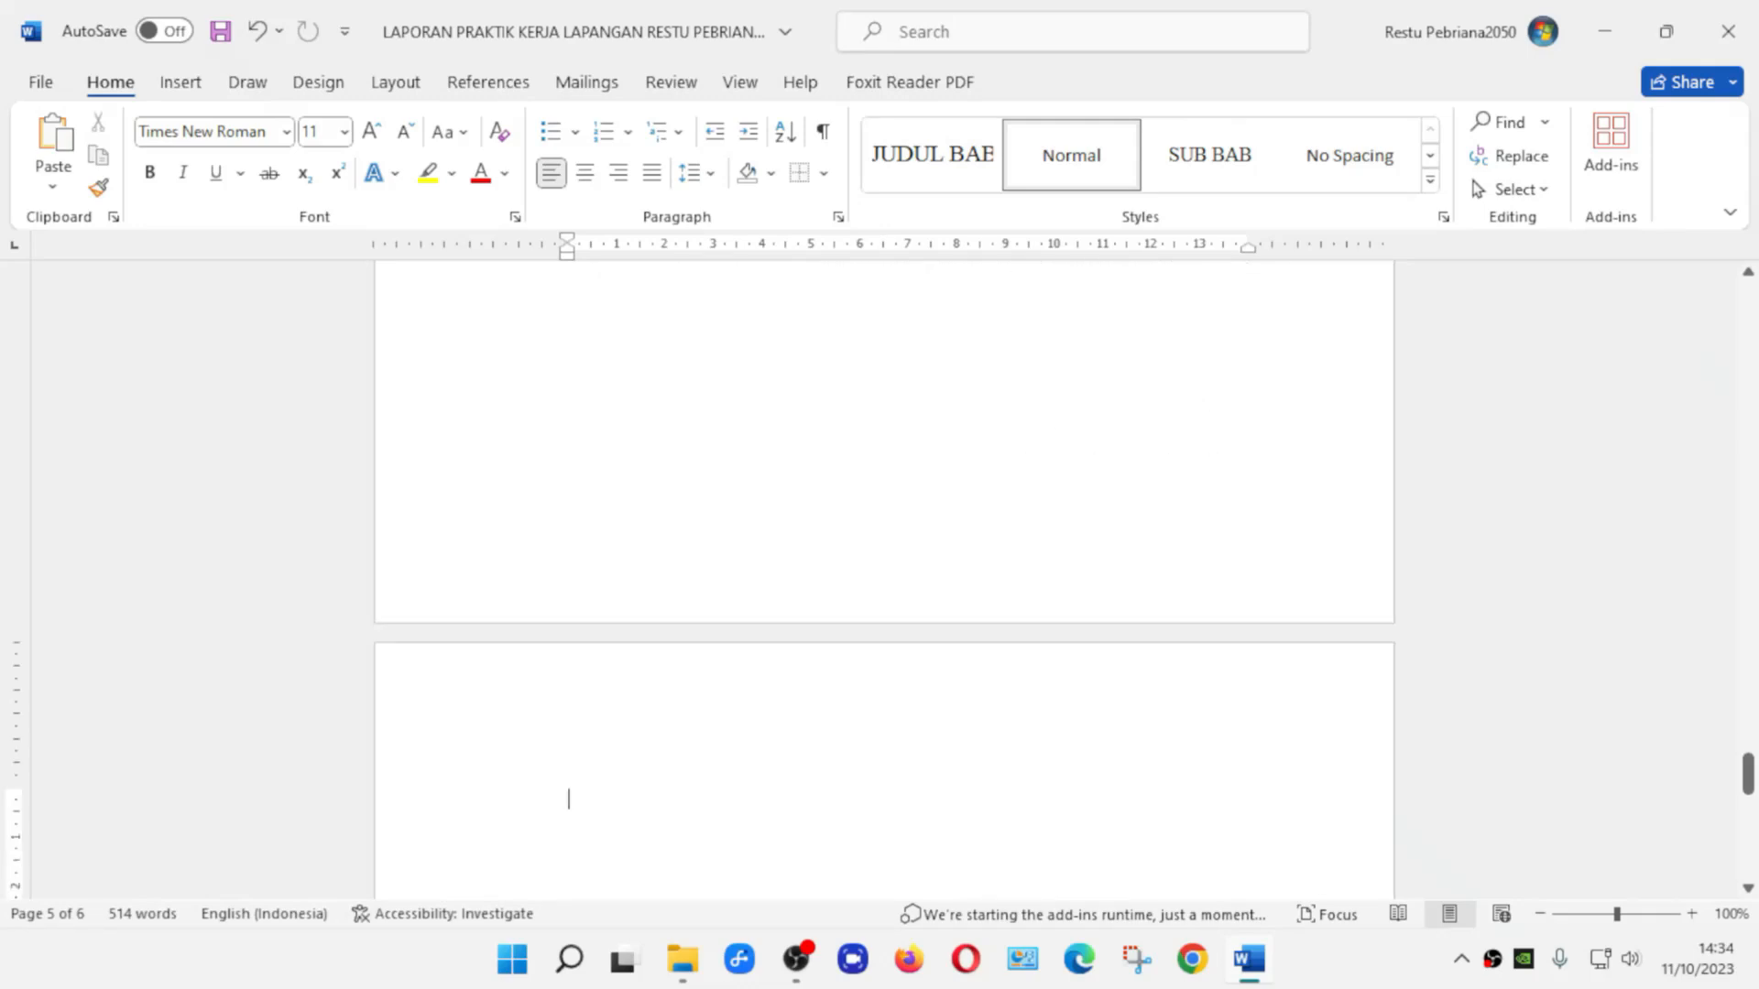
scroll(883, 577, "down", 3)
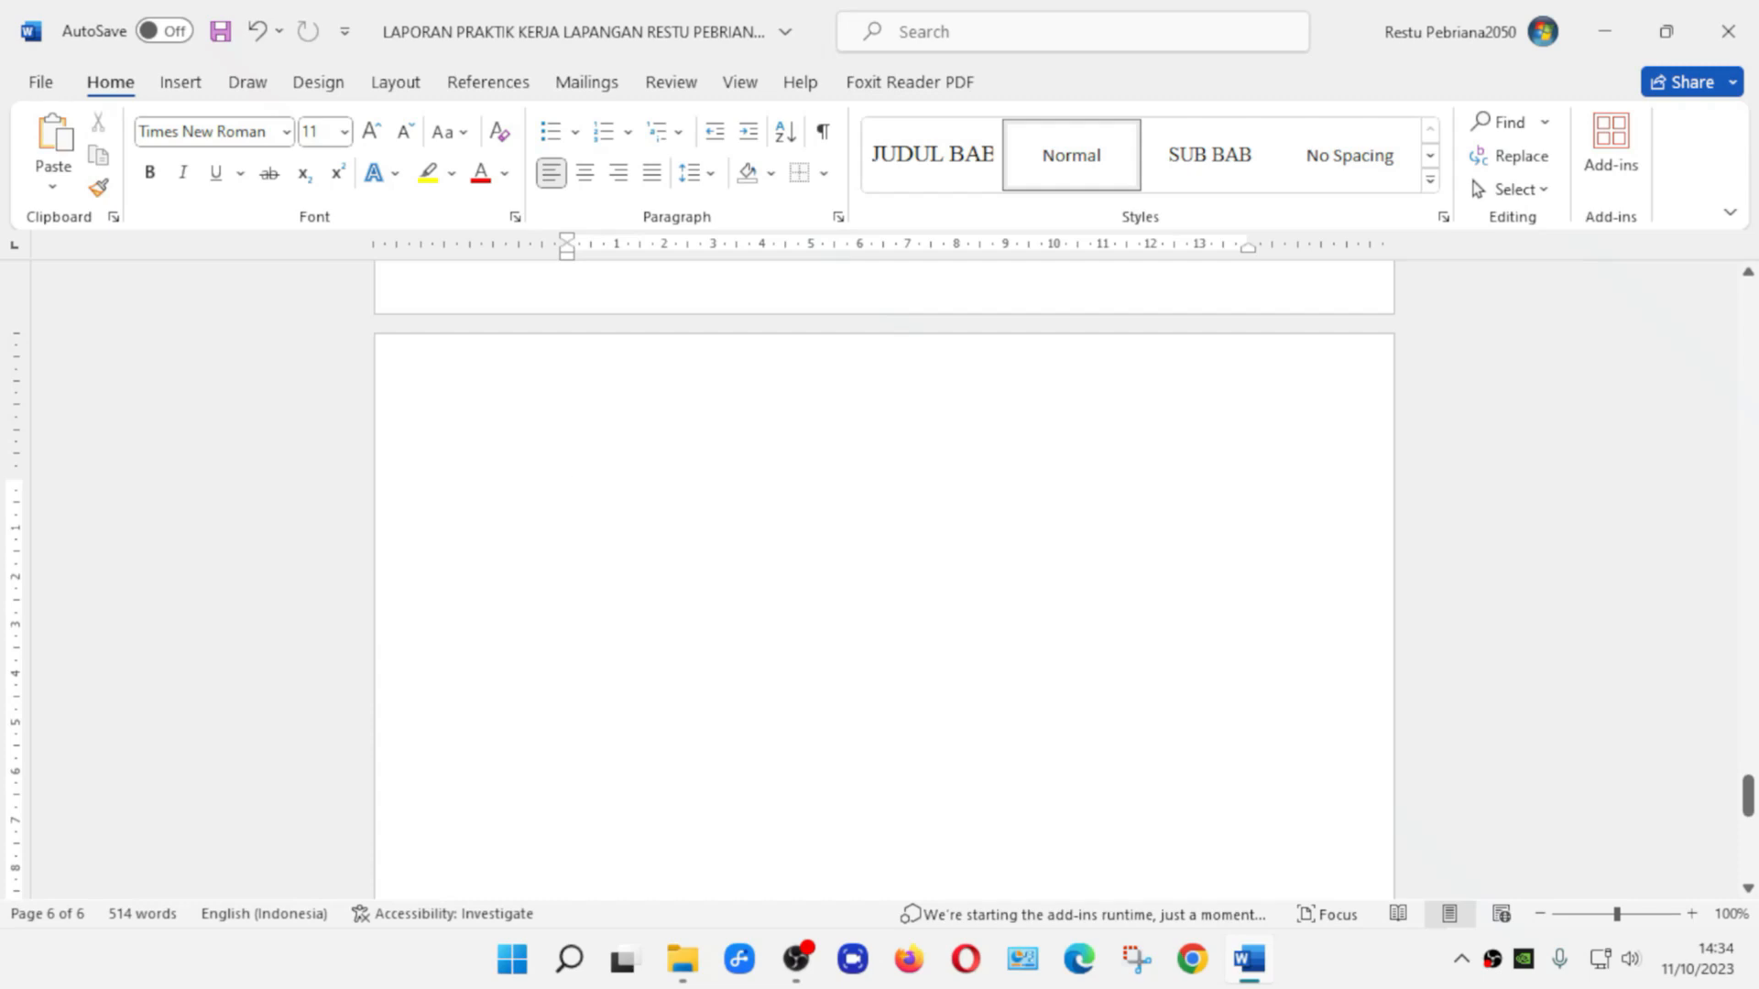
key("ctrl+e")
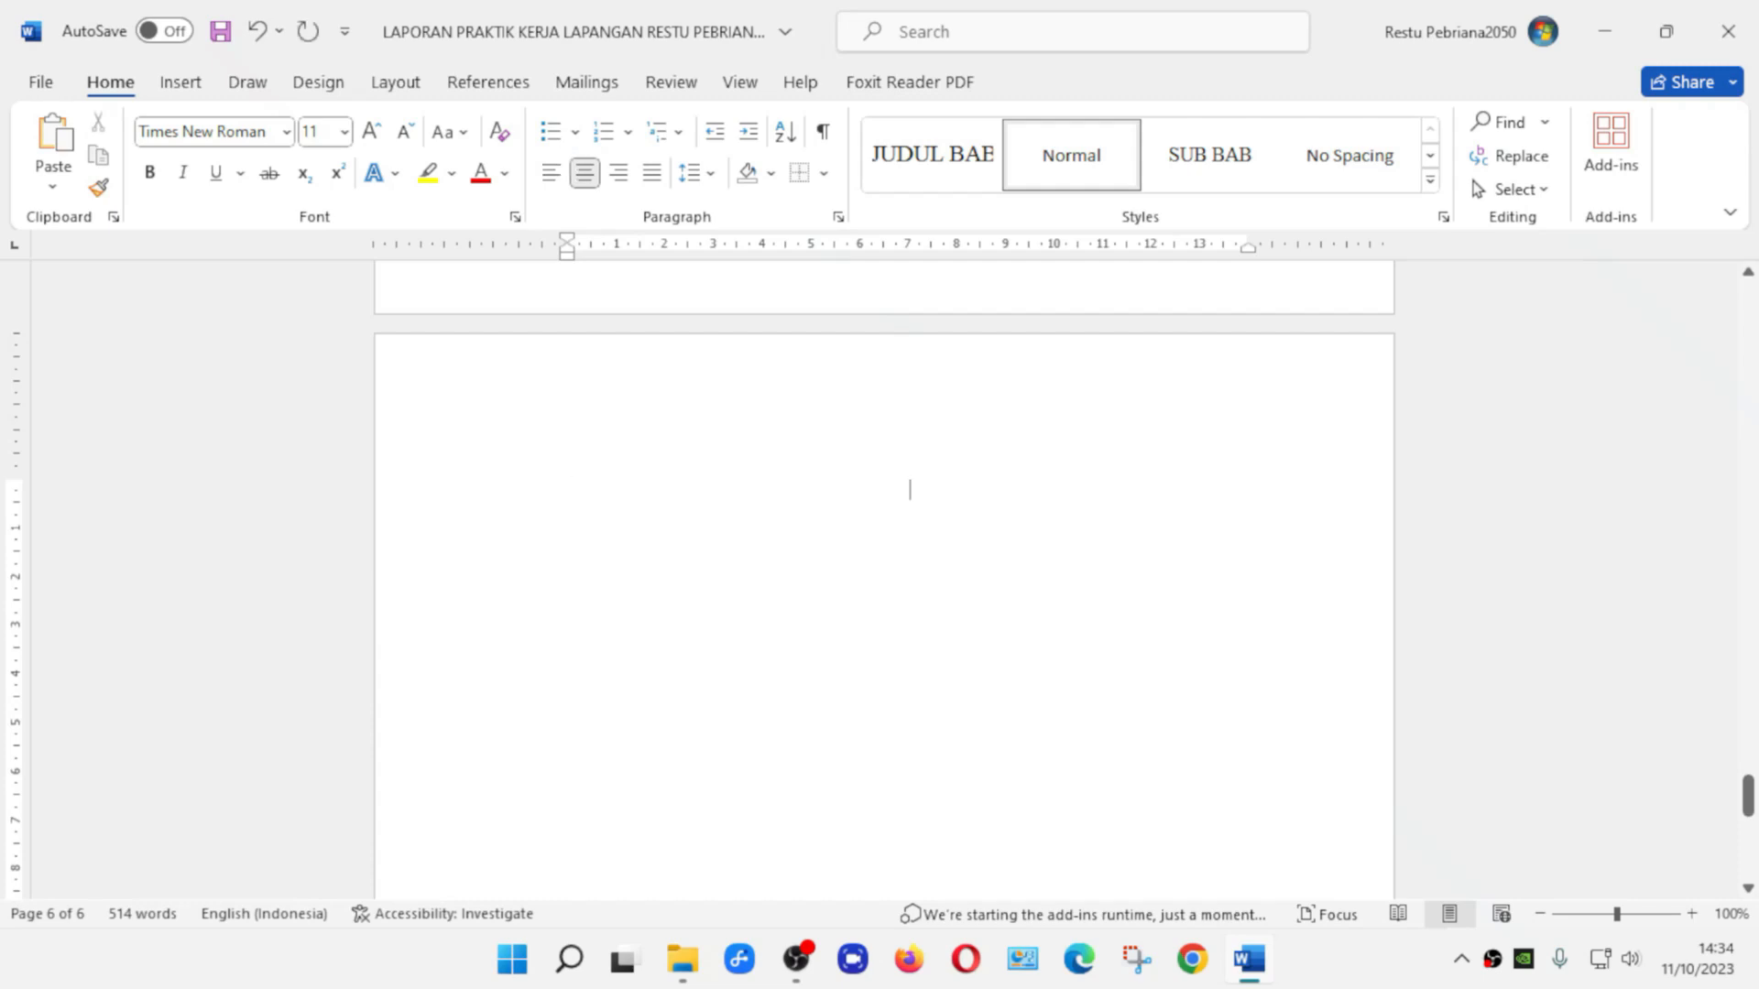
key("BackSpace")
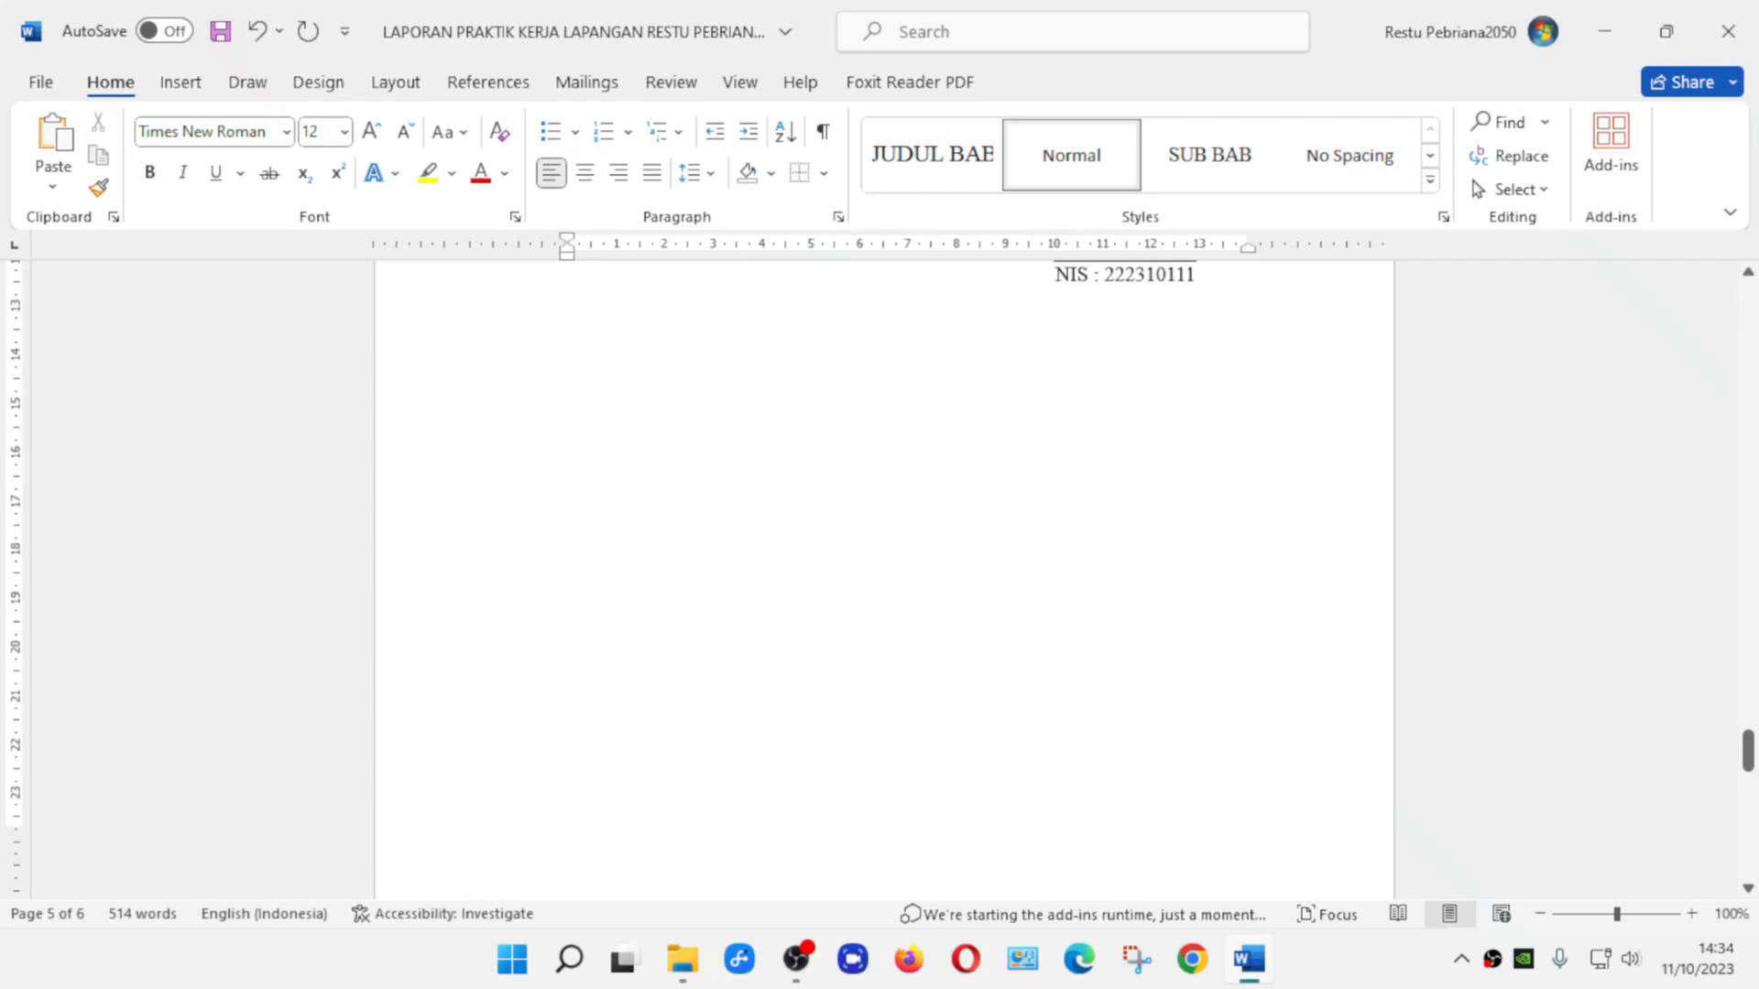
scroll(884, 577, "down", 4)
left_click(909, 715)
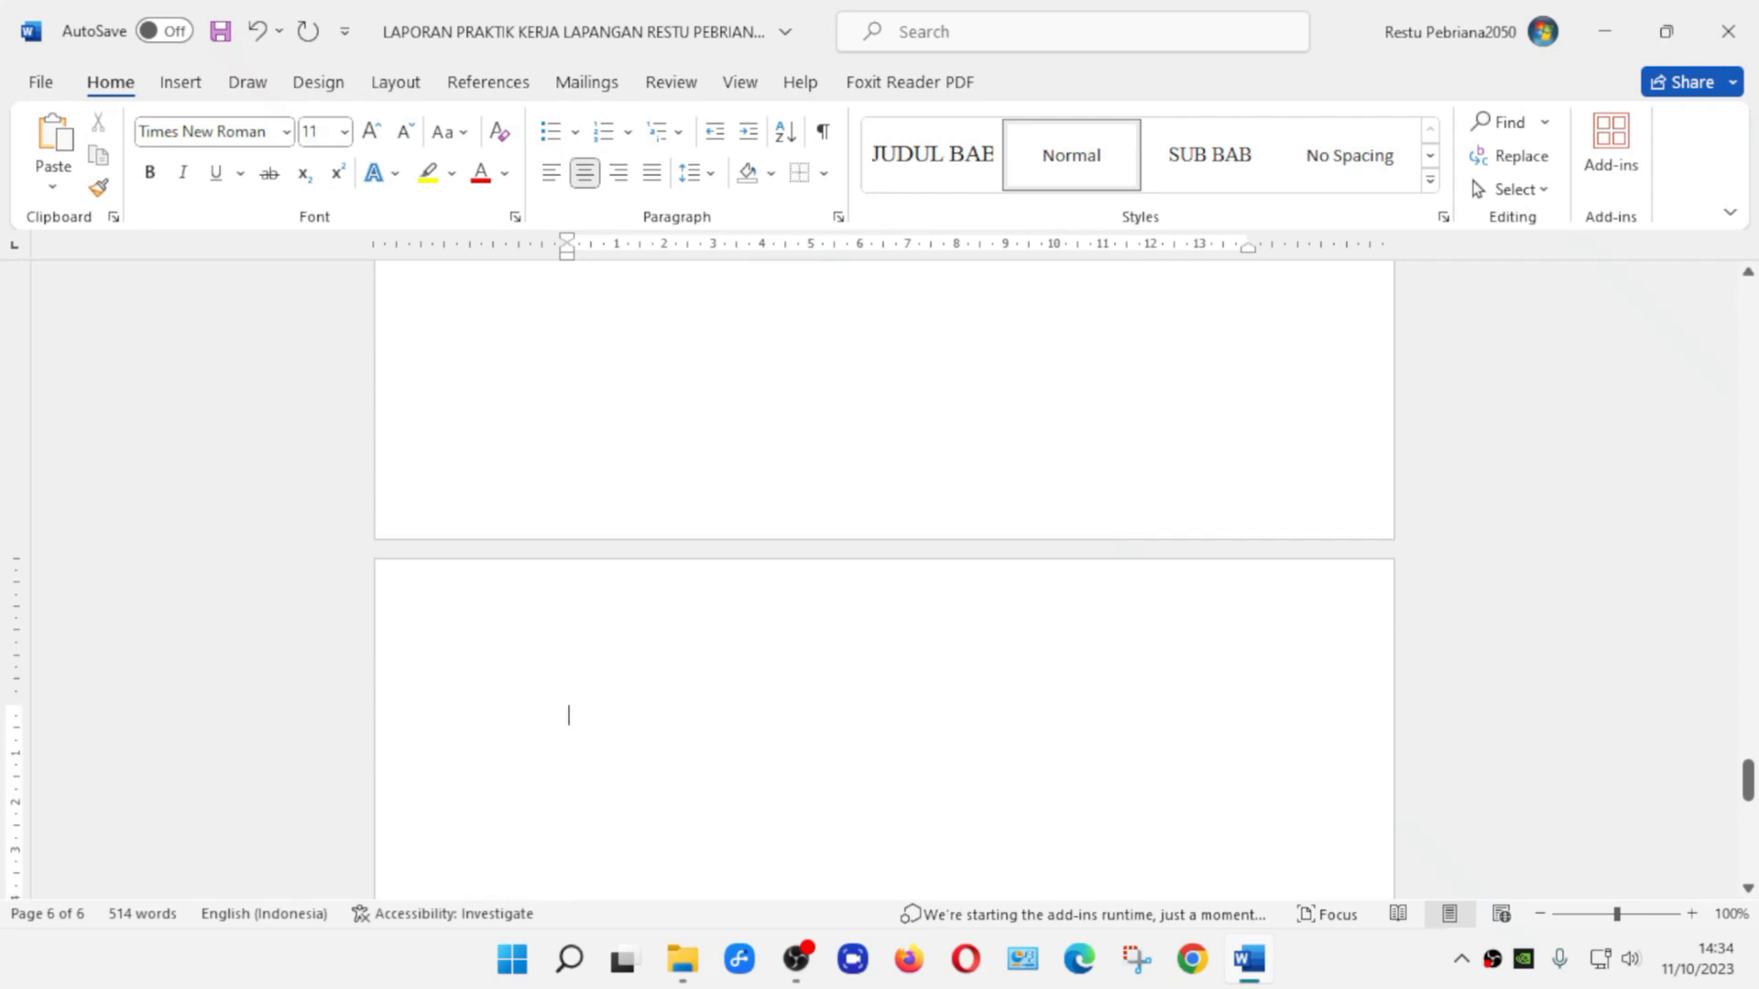
key("BackSpace")
scroll(884, 577, "down", 11)
left_click(909, 467)
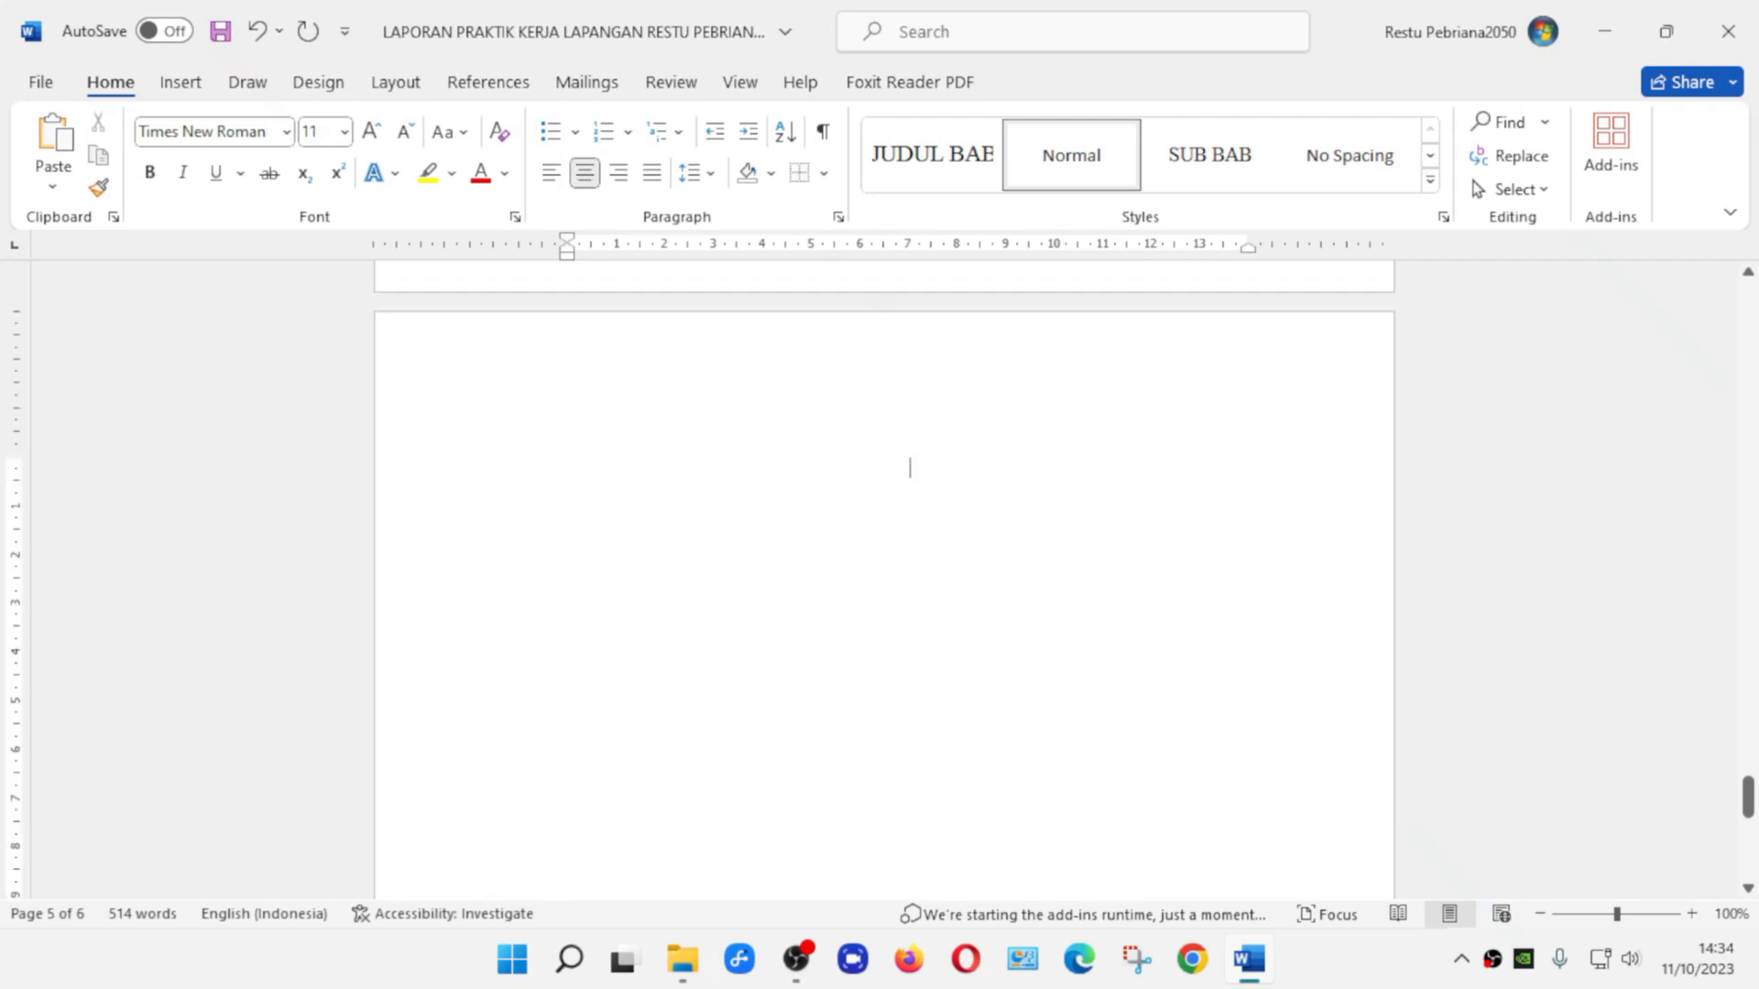
scroll(883, 577, "up", 5)
scroll(884, 577, "down", 3)
scroll(884, 577, "up", 8)
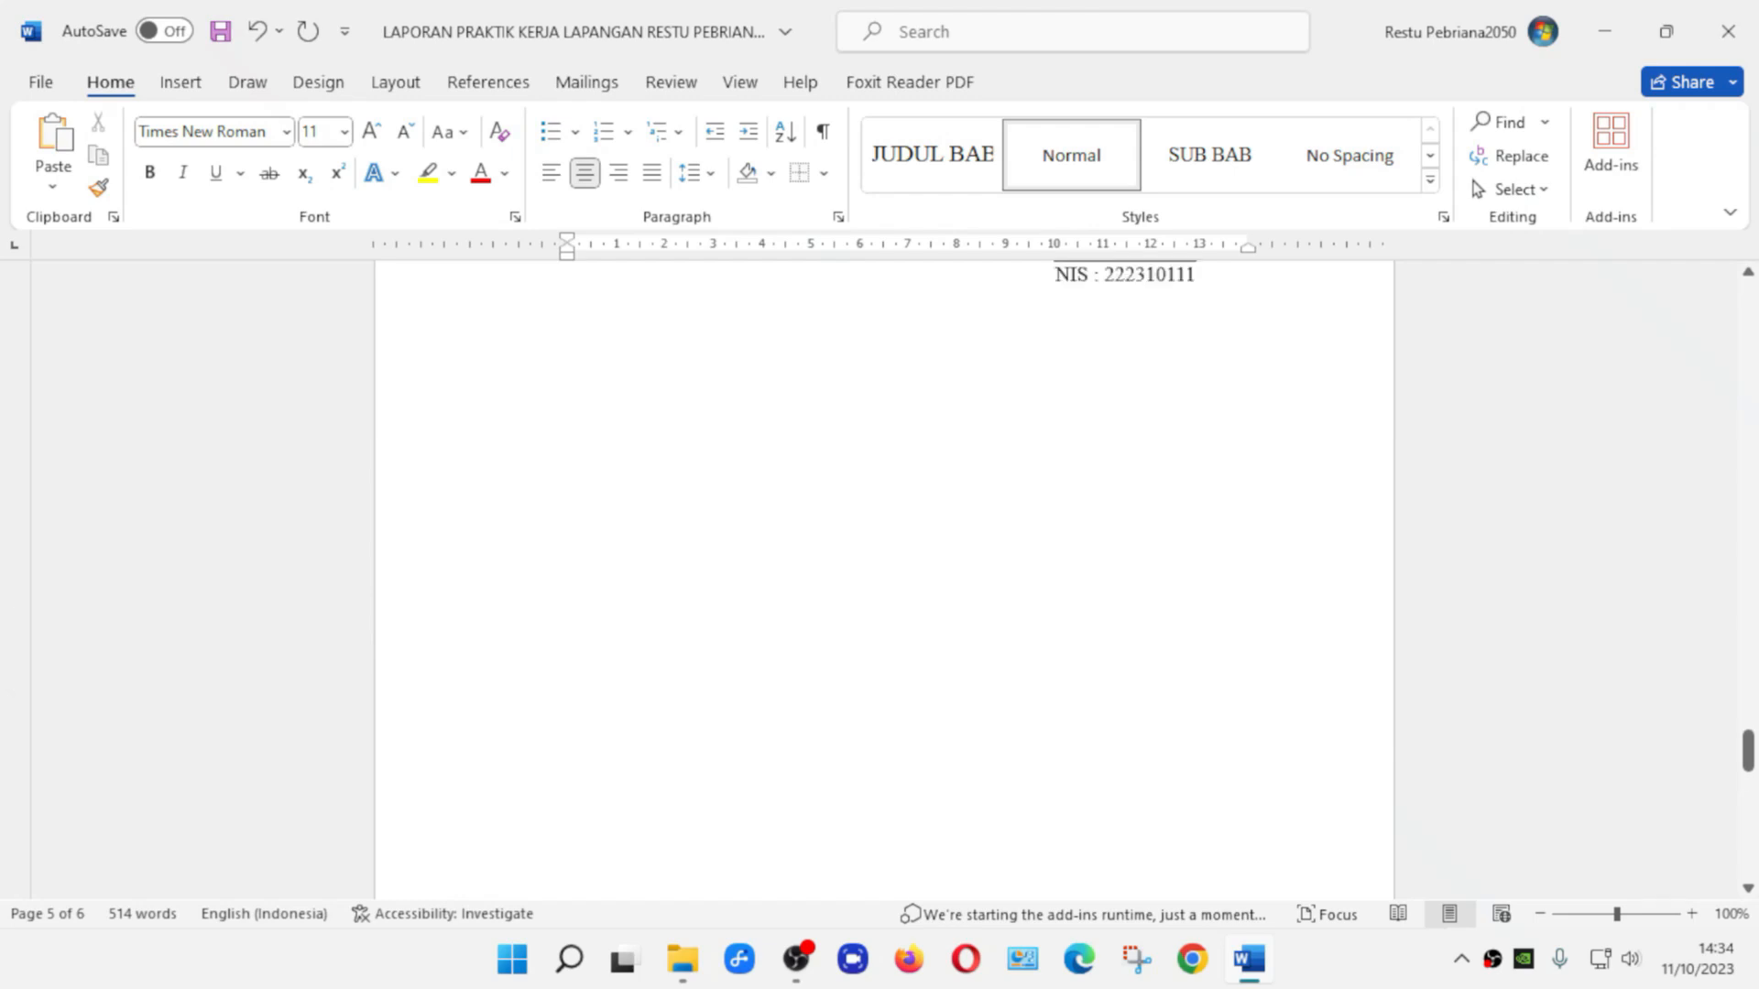
scroll(883, 577, "down", 8)
scroll(884, 577, "up", 6)
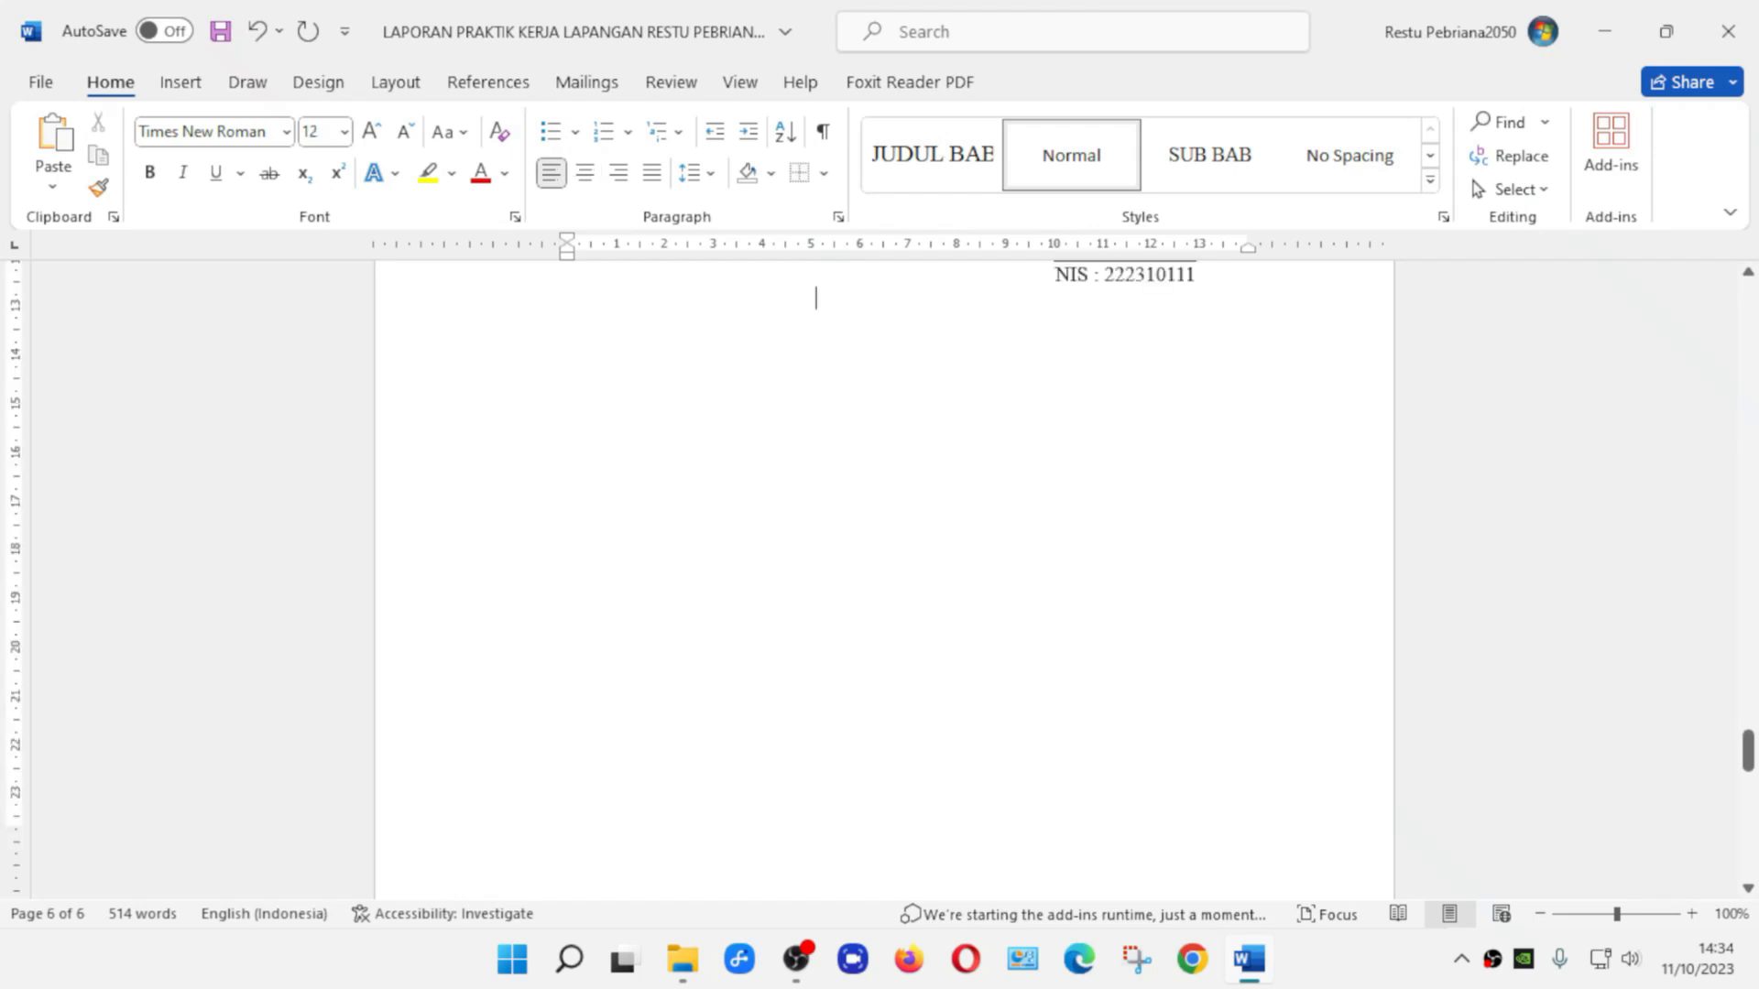
scroll(884, 577, "down", 3)
scroll(884, 577, "down", 3)
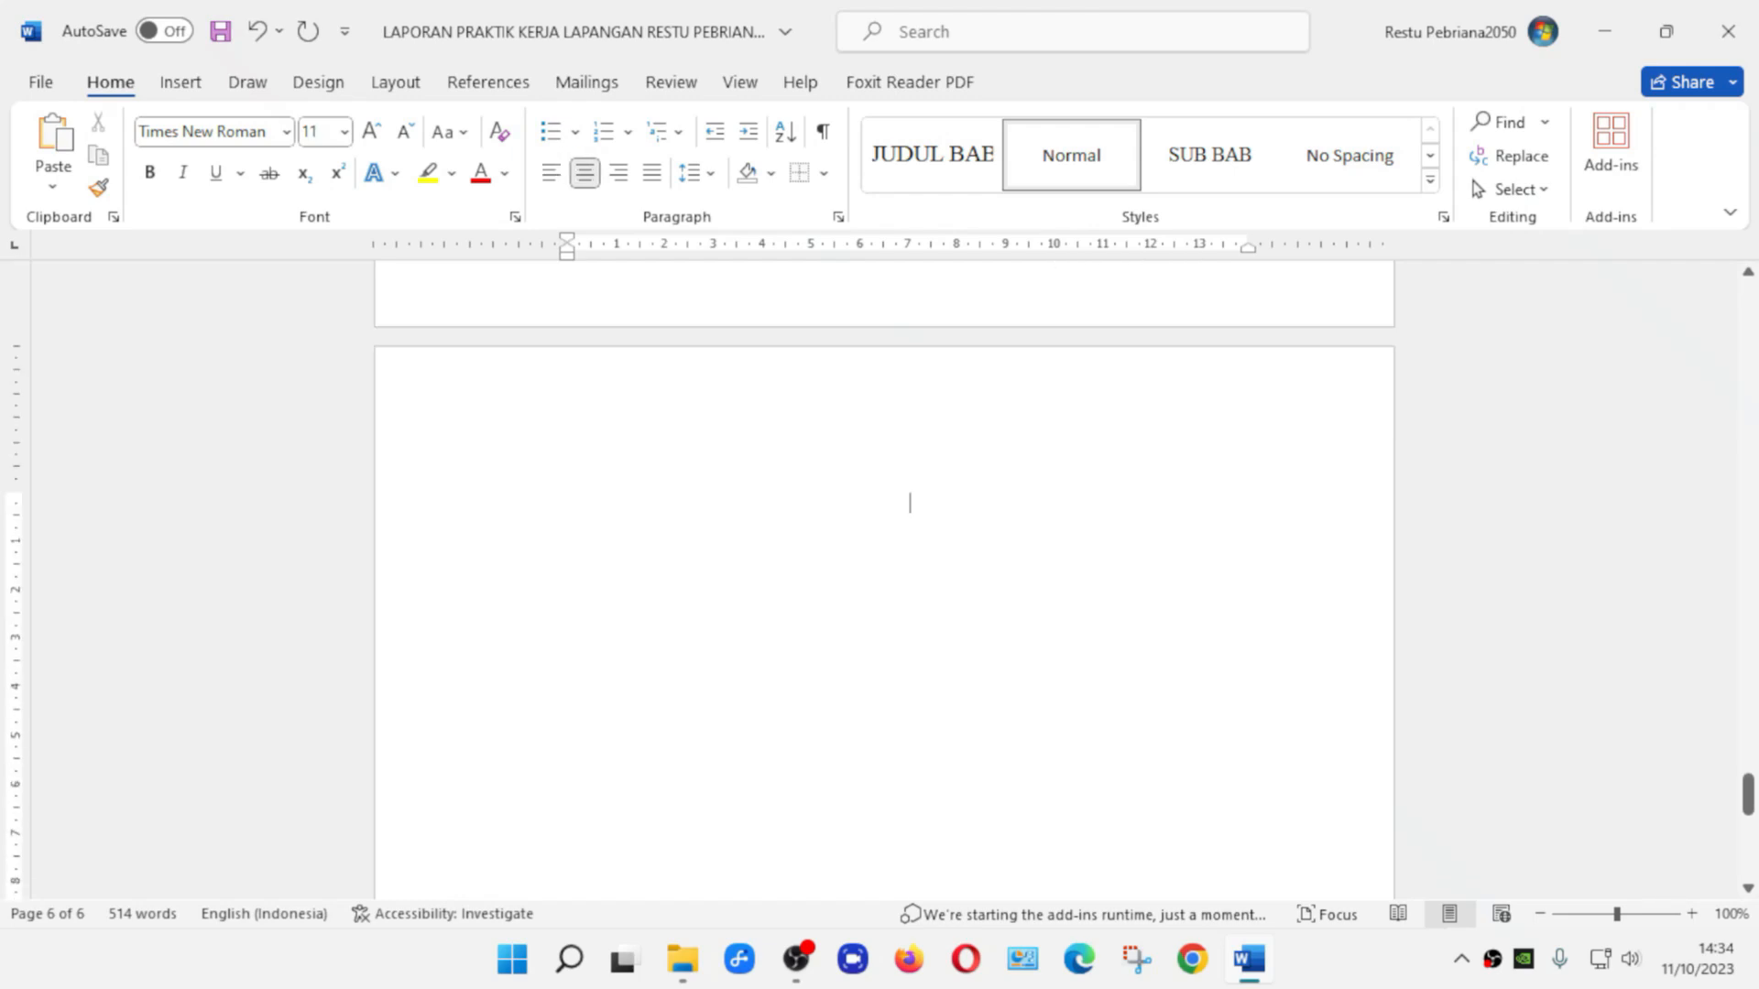
key("ctrl+l")
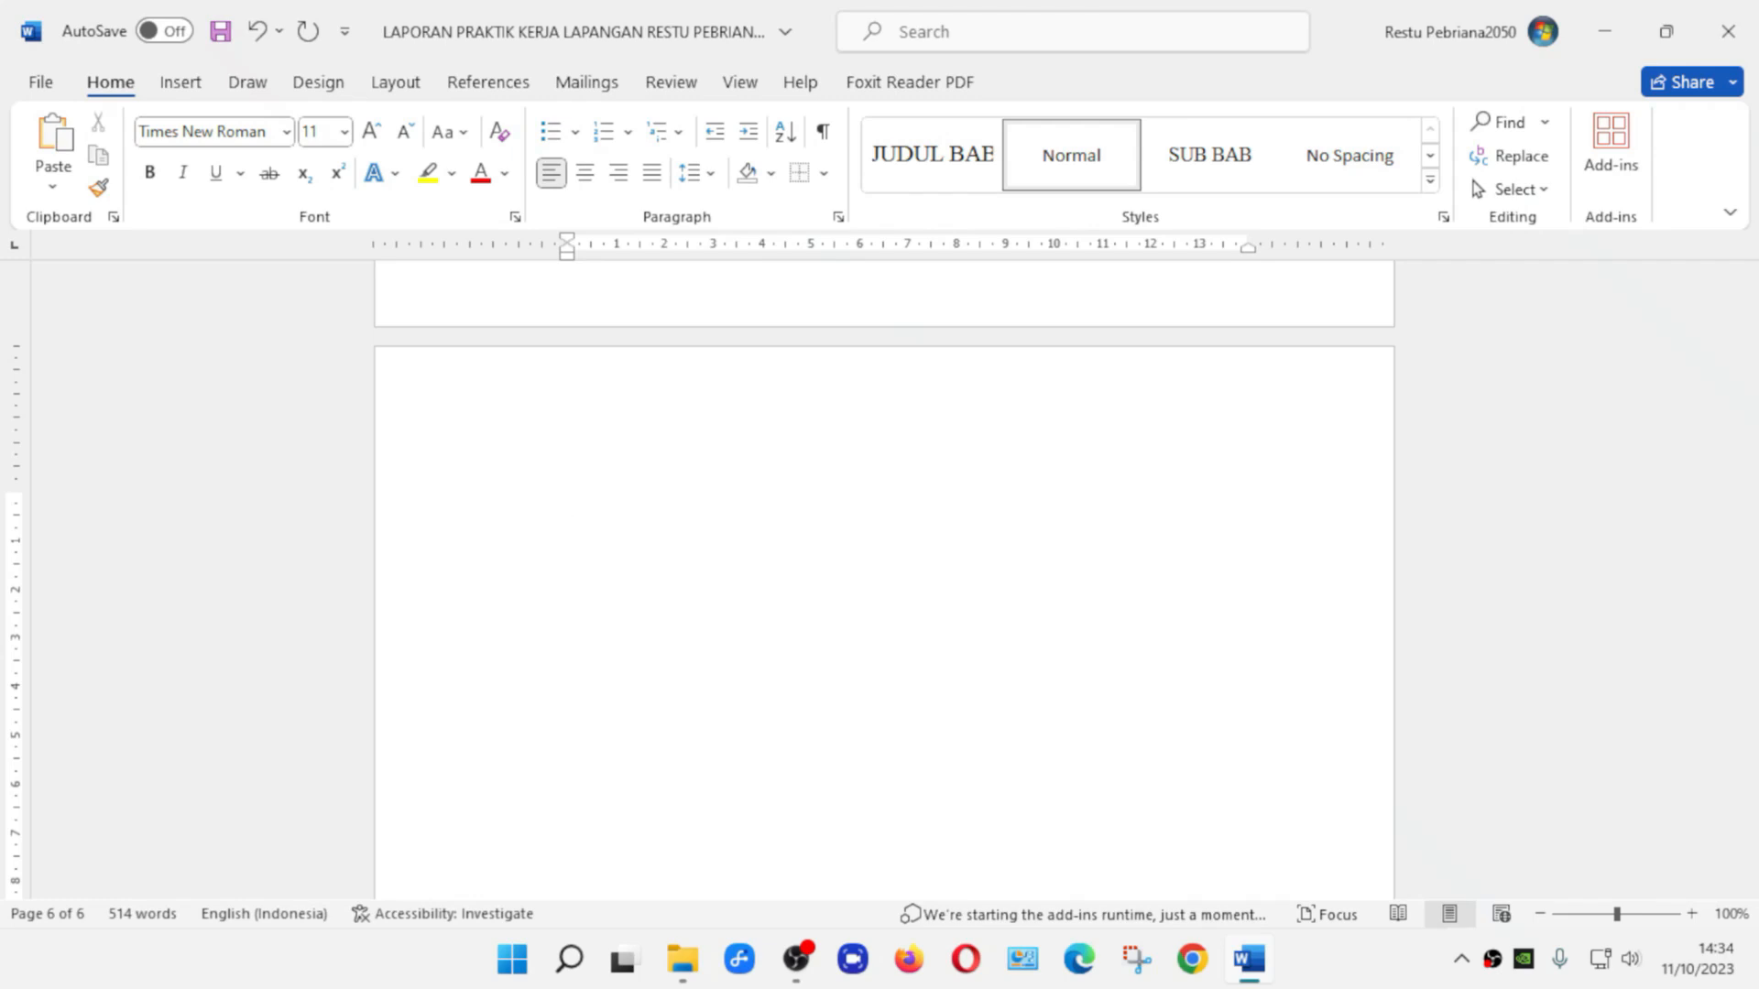
Write the title DAFTAR ISI on the empty last page, followed by the lines BAB I PENDAHULUAN and BAB II SEJARAH PERUSAHAAN
type("DAFTAR ISI")
key("Return")
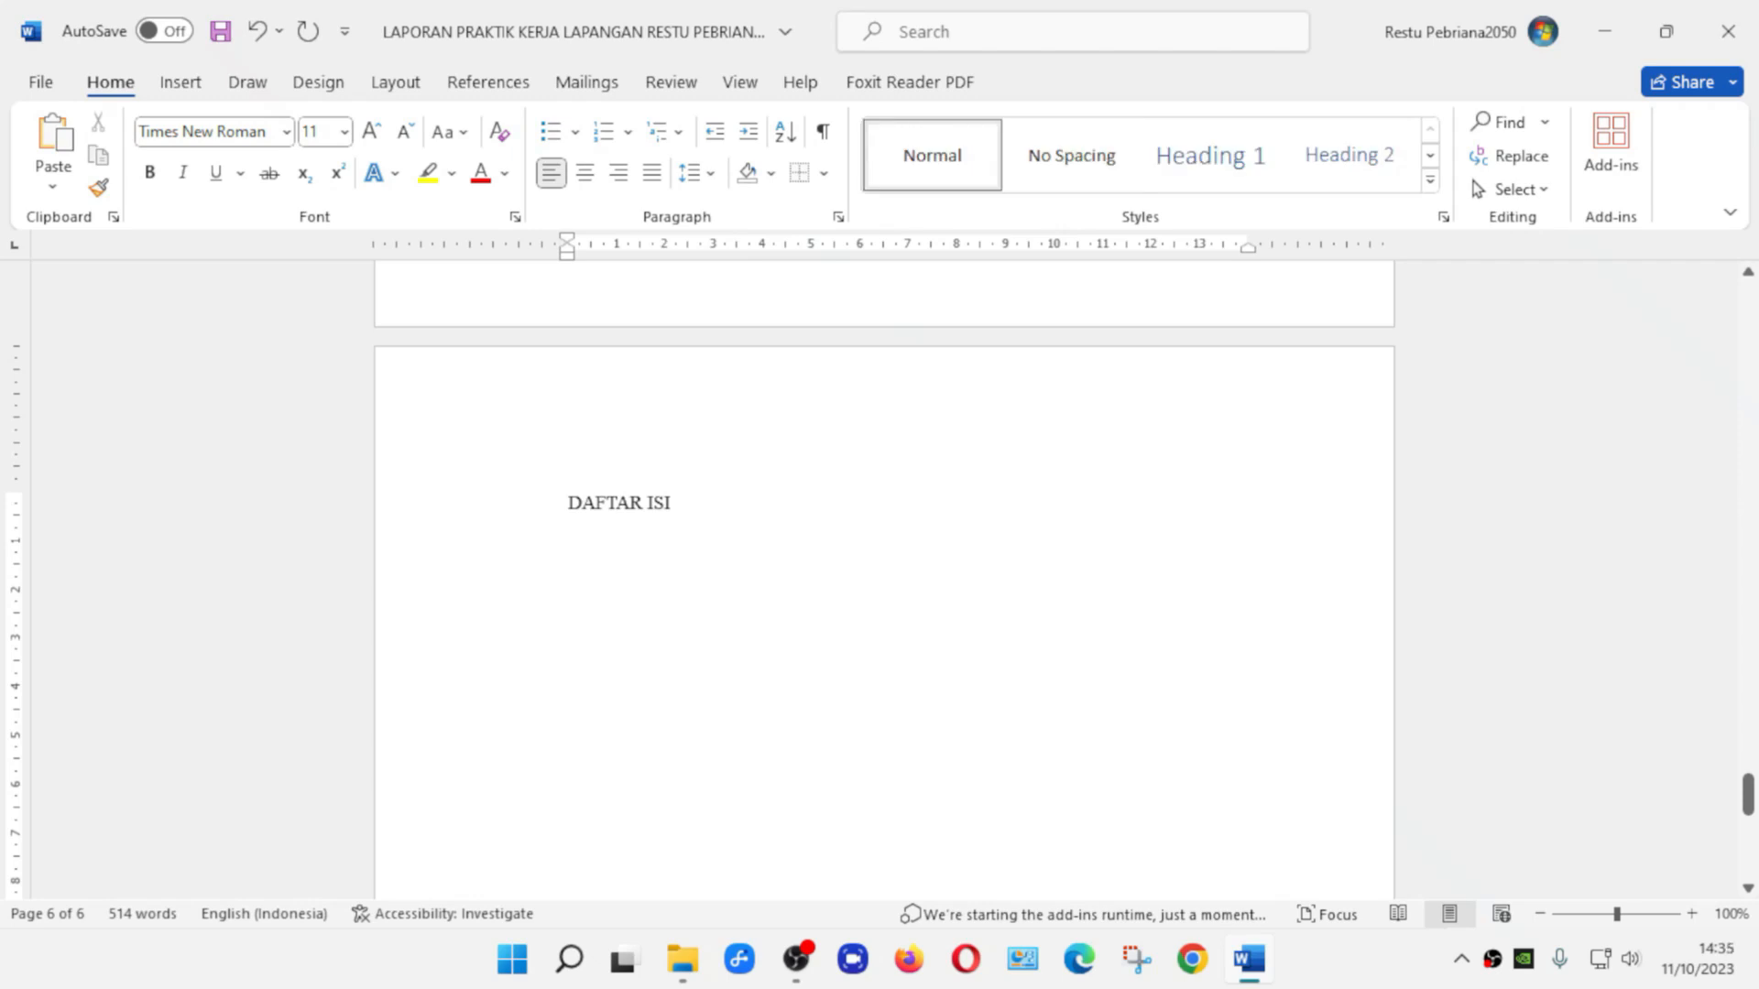
type("BAB I PENDAH")
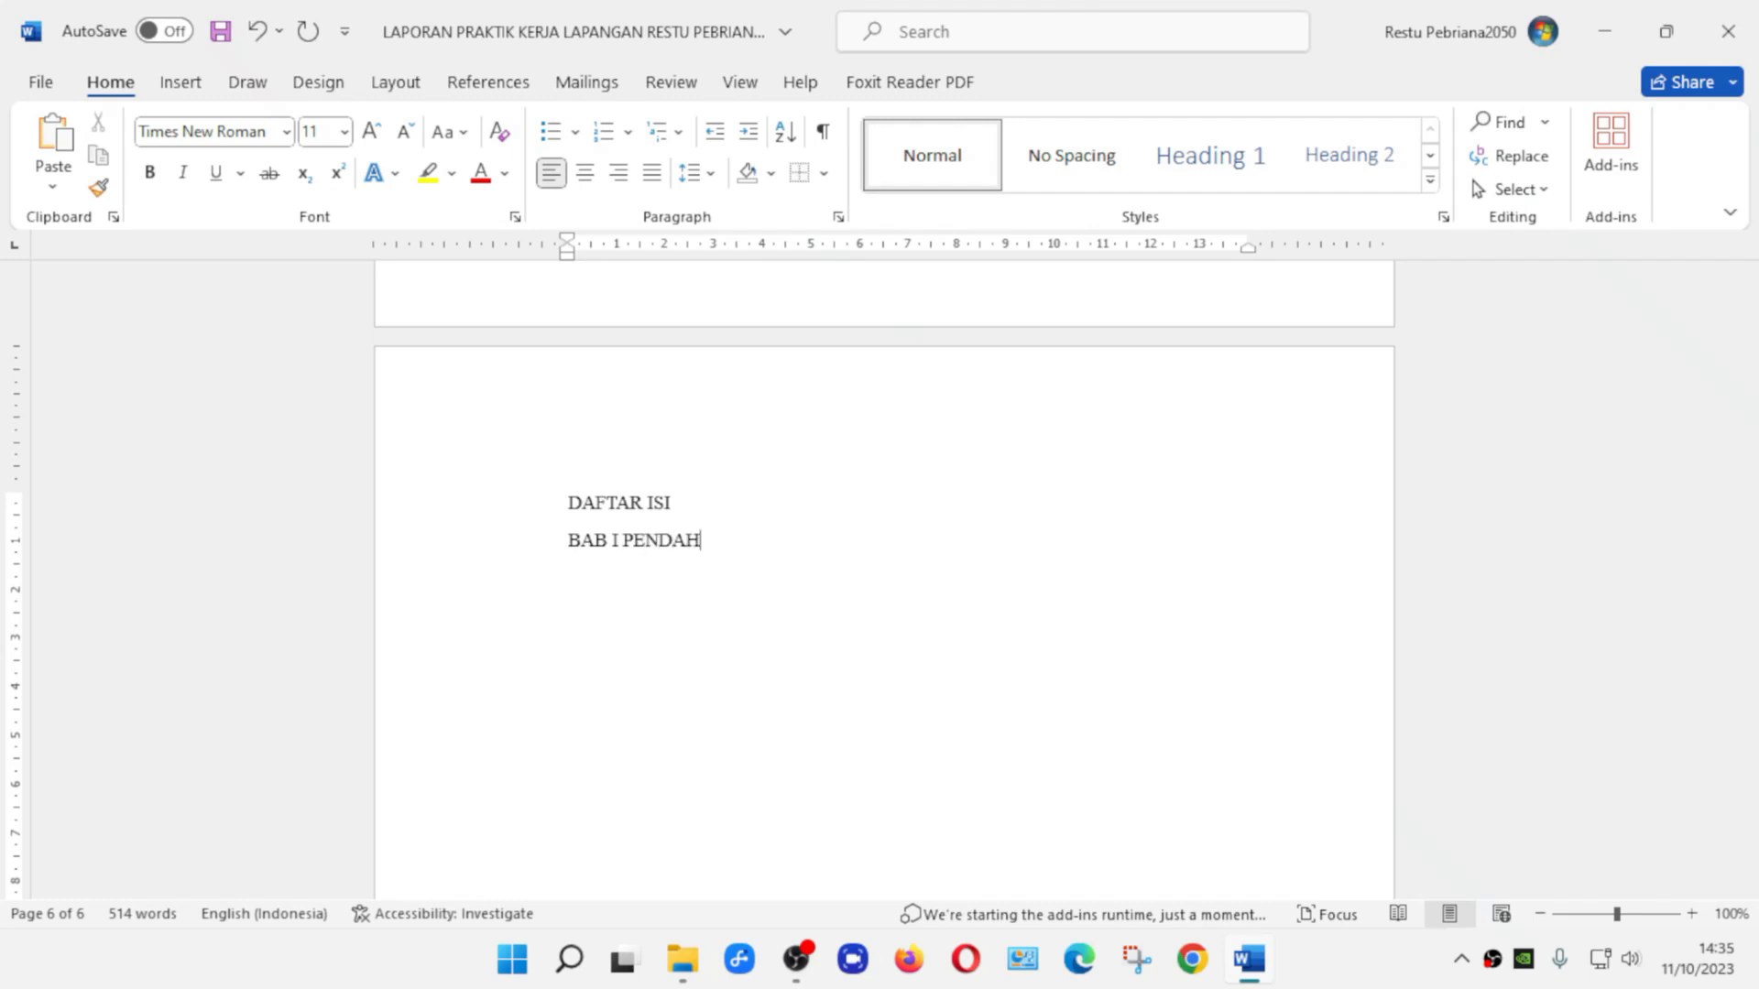
type("ULUAN ")
type("BAB II ")
type("SEJARAH ")
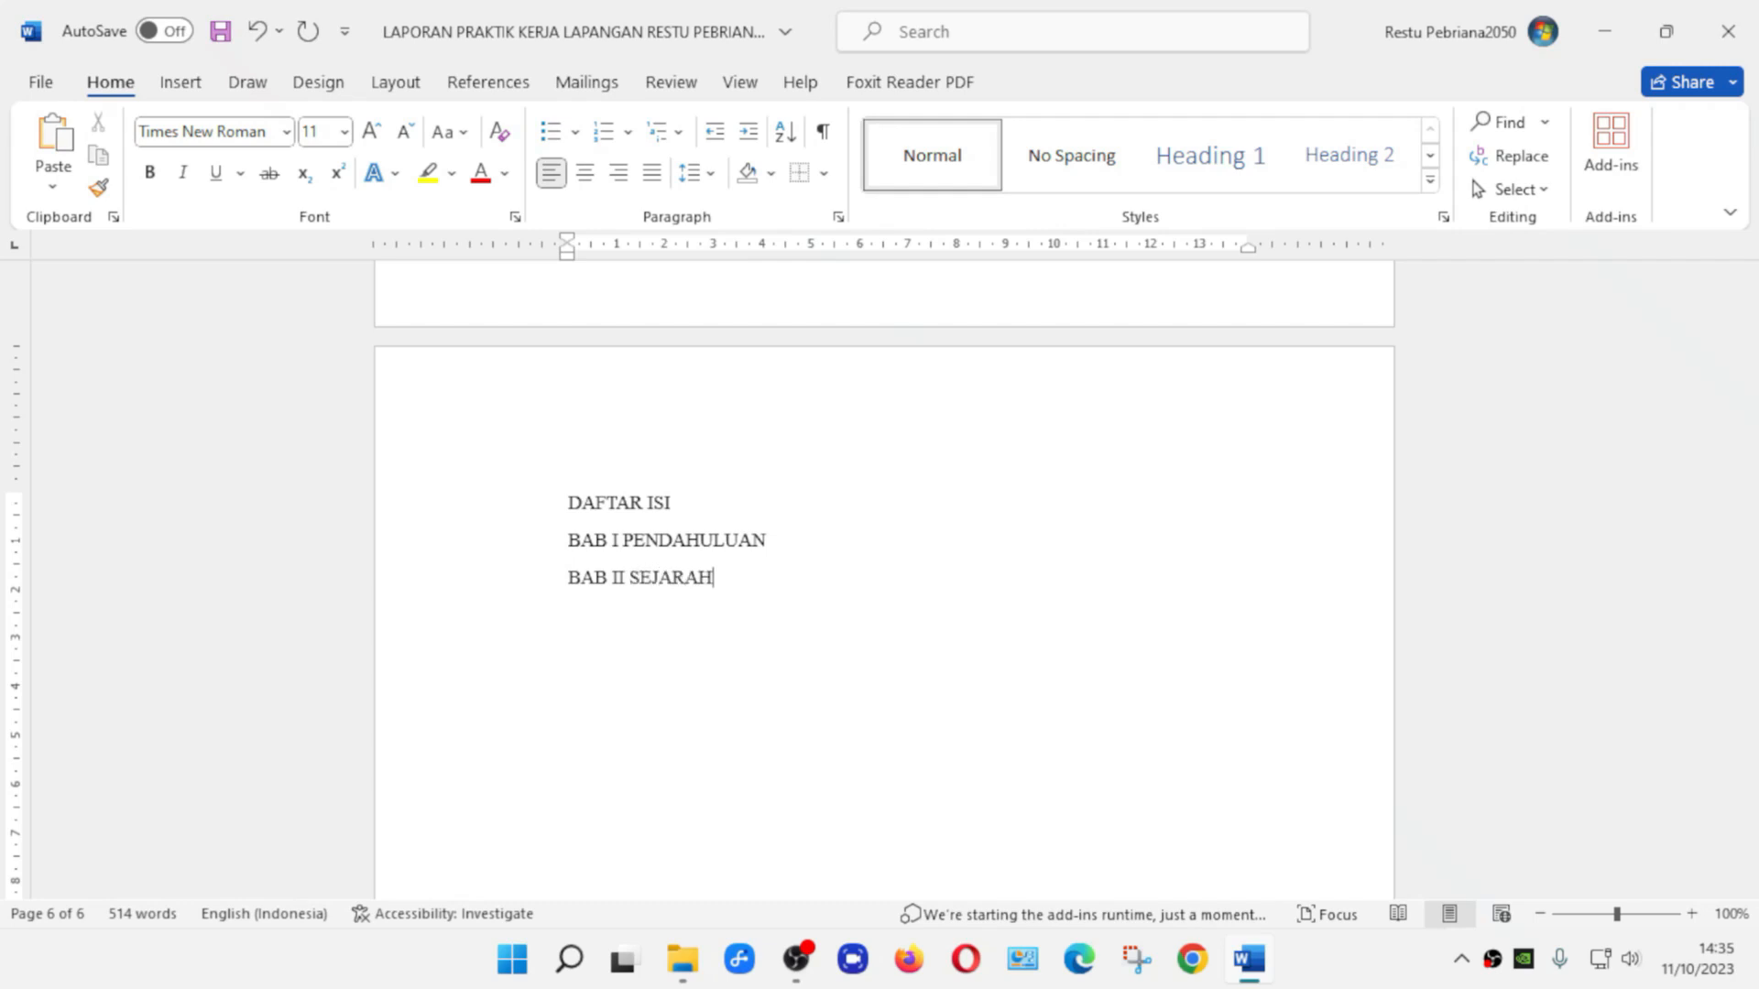
type("PERUSAHAAN")
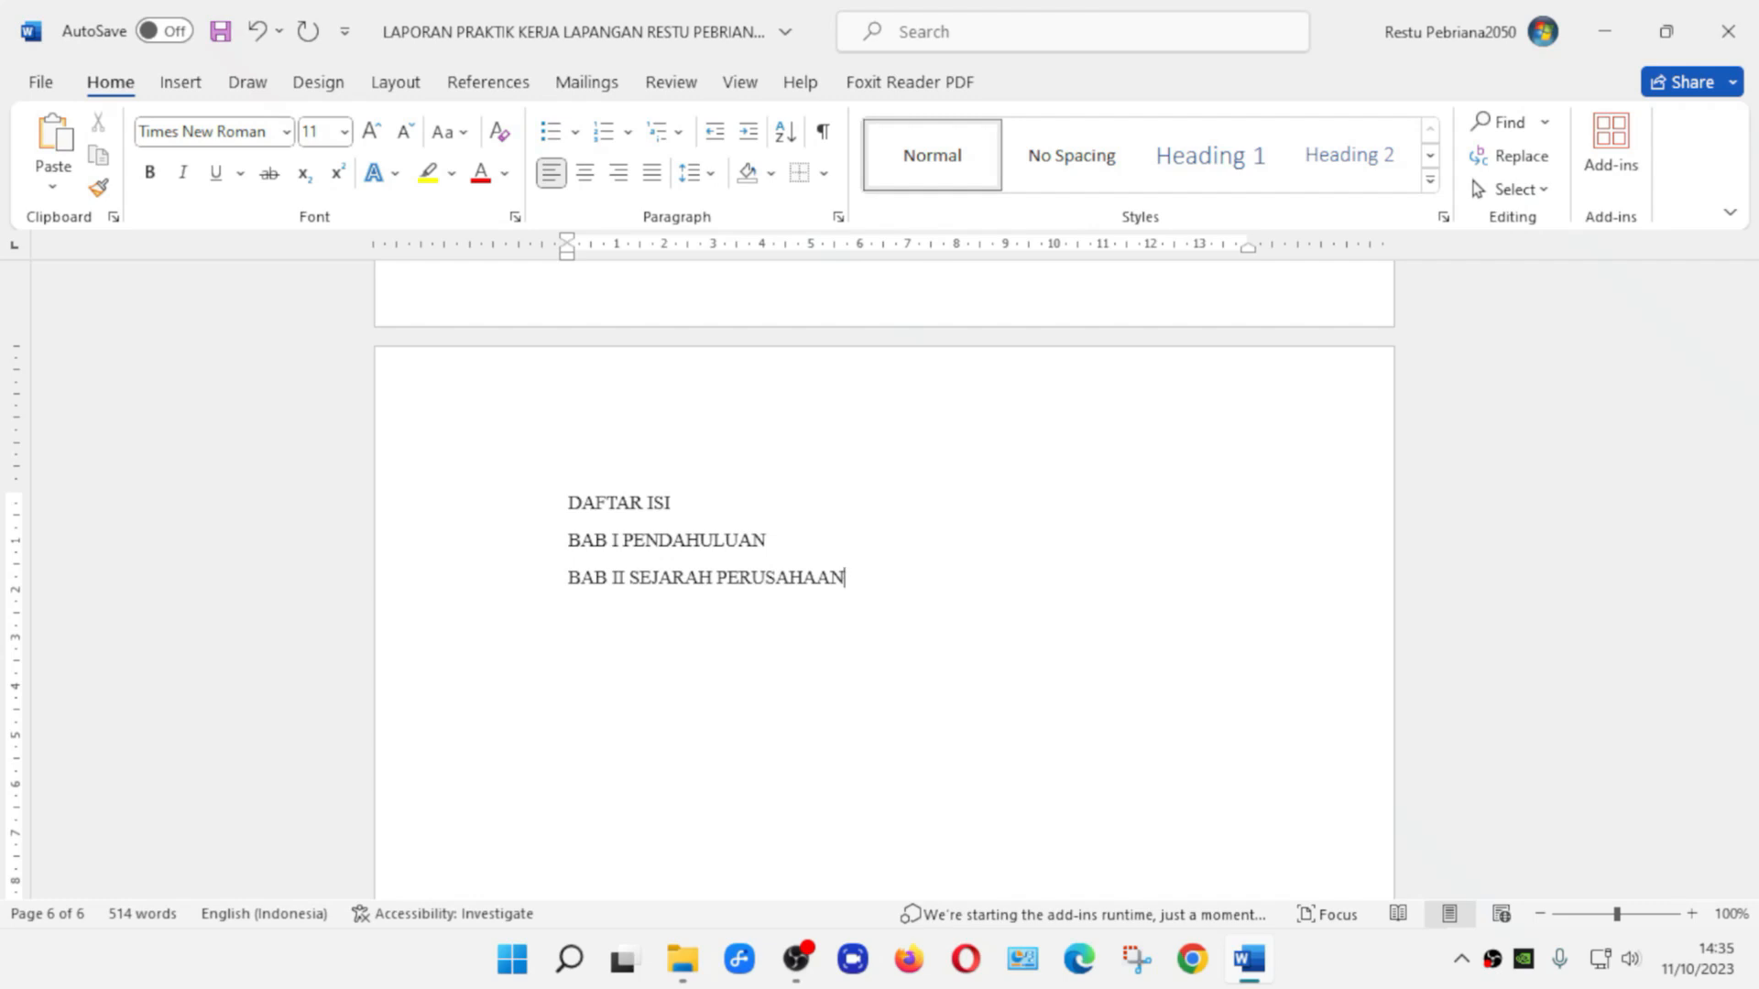
Add the chapter lines BAB III HASIL KEGIATAN PKL and BAB IV PENUTUP below BAB II
type("BAB III")
key("BackSpace")
type("I HASIL KEGIATAN")
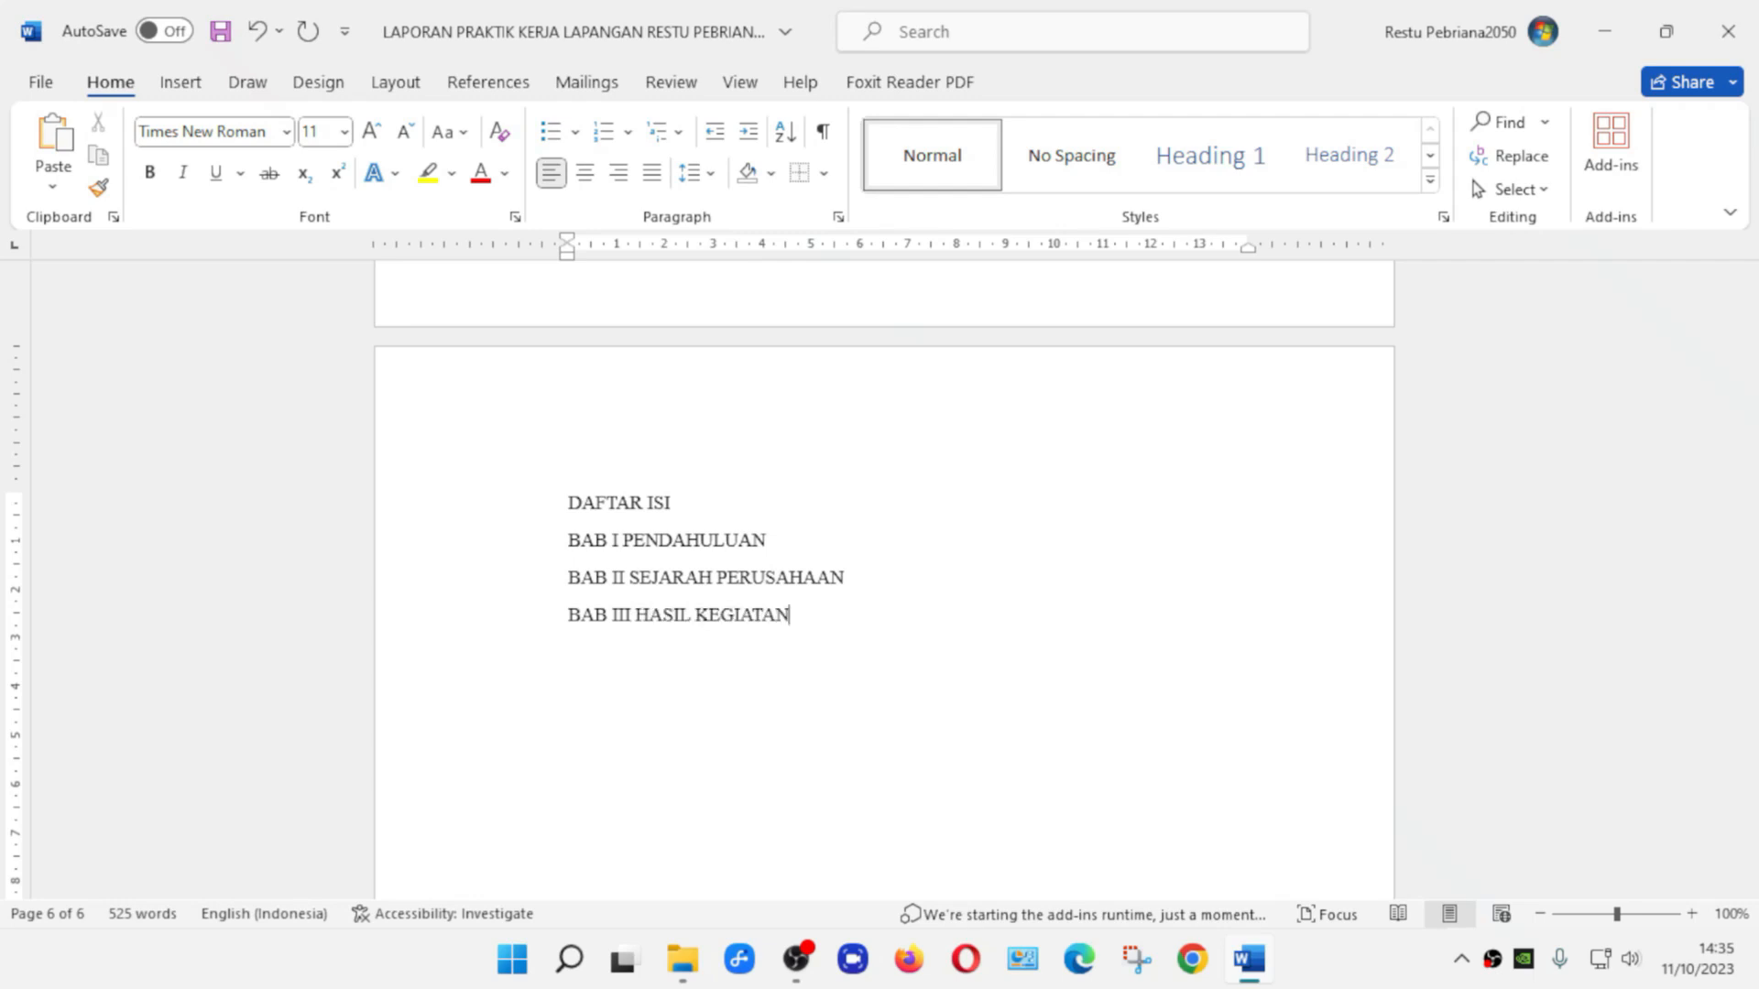
type(" PKL")
key("Return")
type("BAB IV PENUTUP")
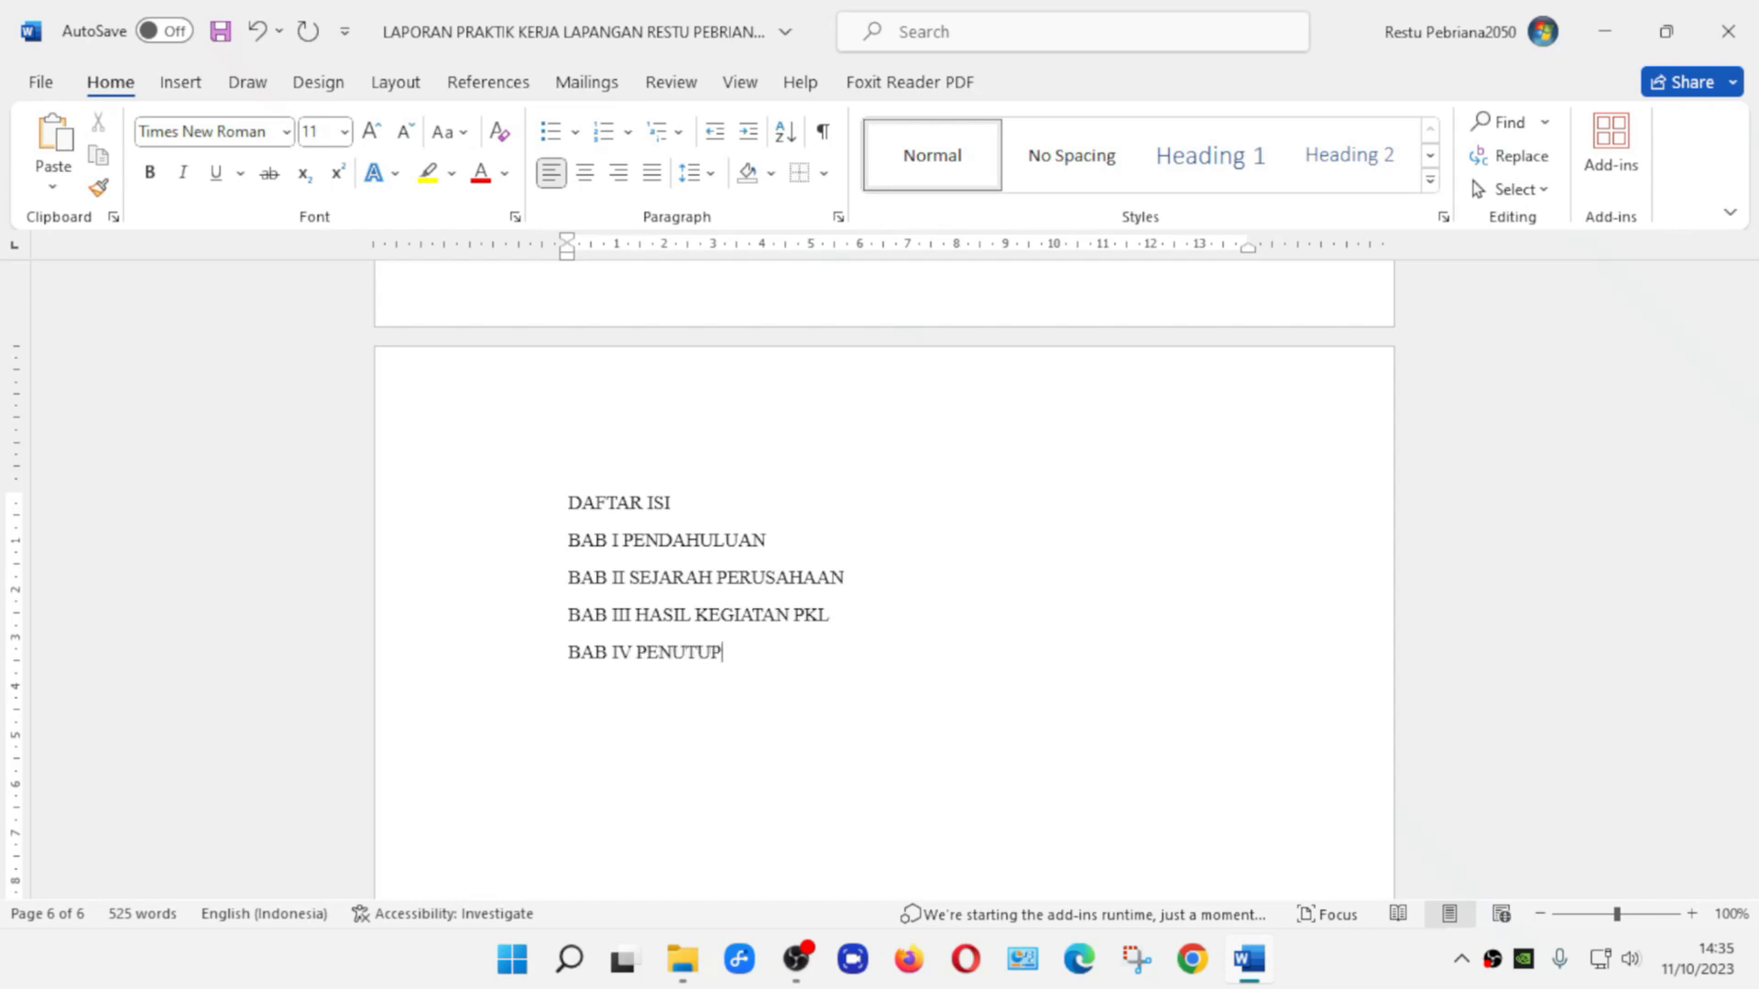
Insert the entries Latar Belakang and Identifikasi Masalah on separate lines below BAB I PENDAHULUAN, and save the document
left_click(767, 541)
key("Return")
key("ctrl+s")
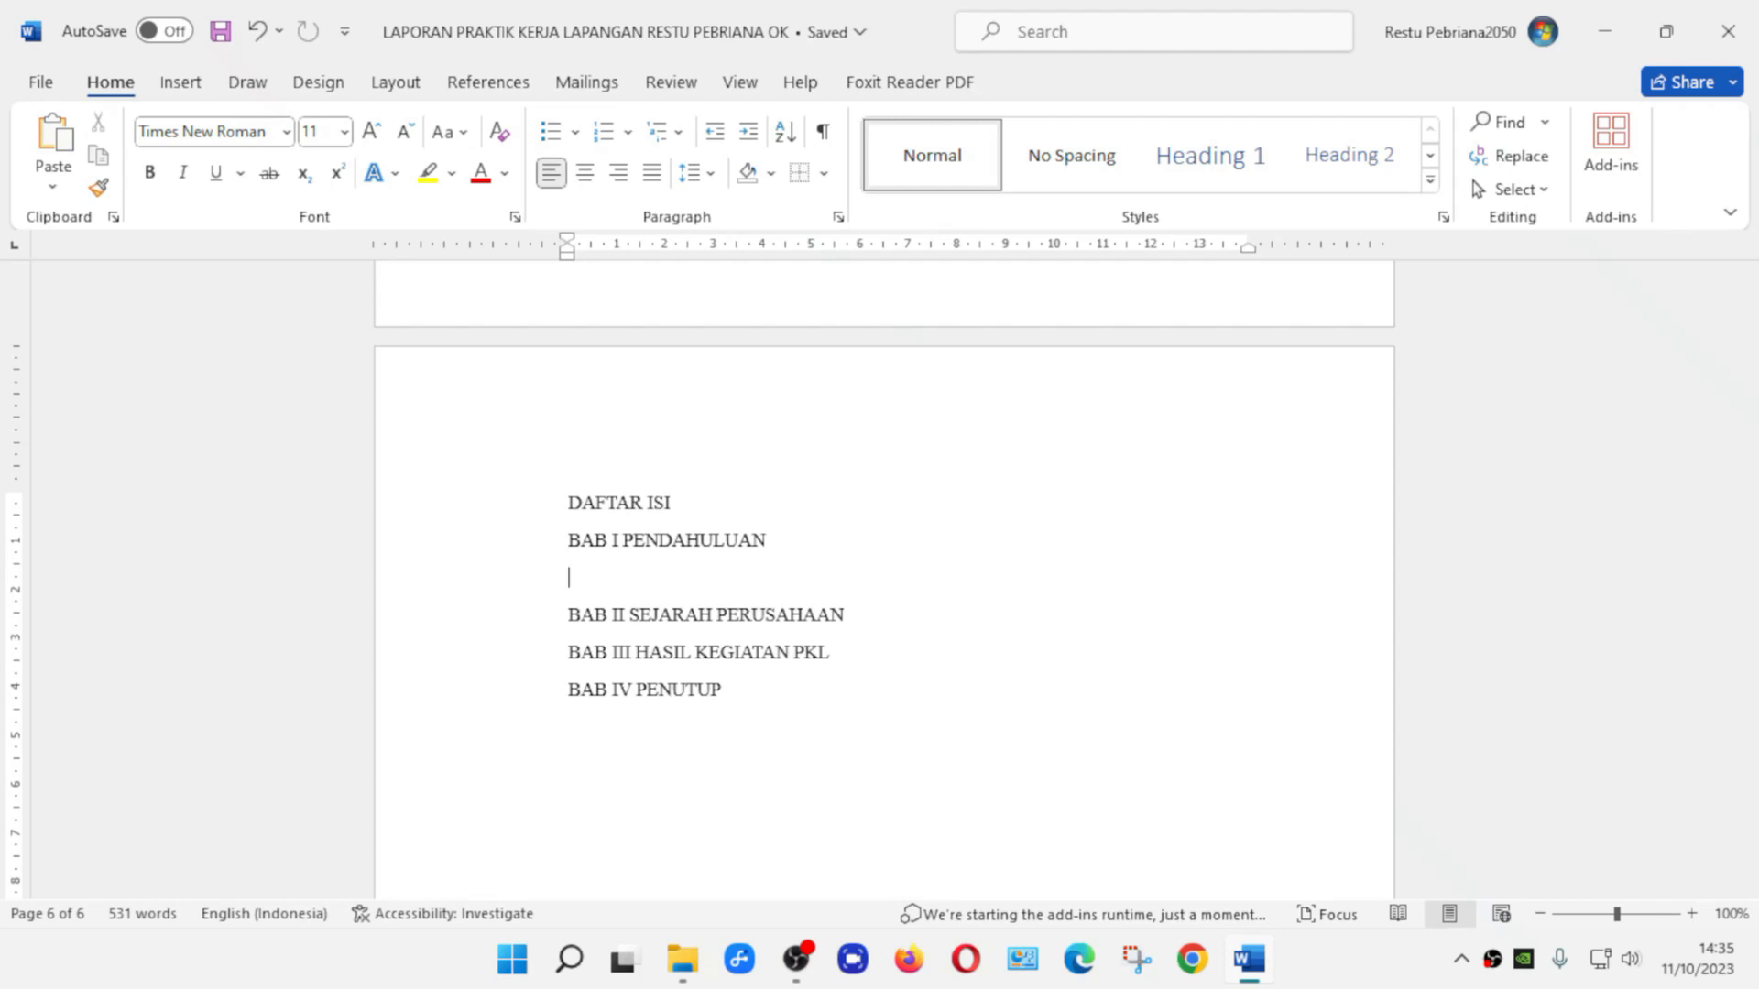
type("I")
key("BackSpace")
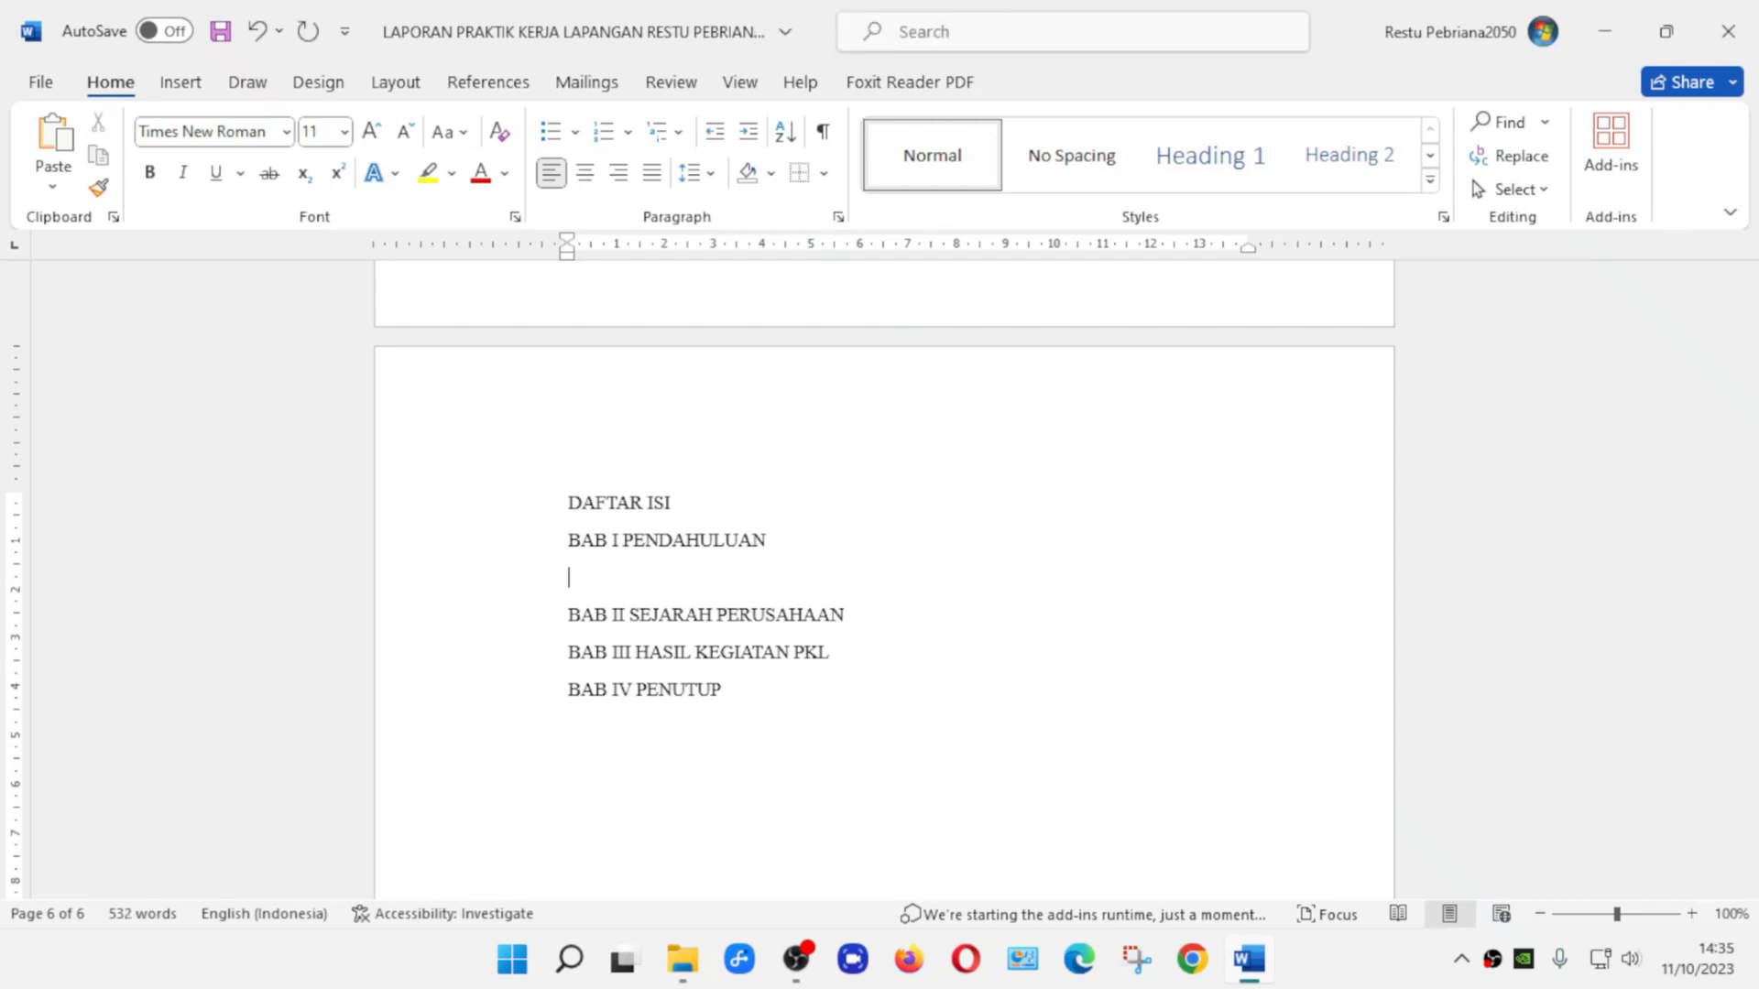
type("Latar Belakang")
key("Return")
type("I")
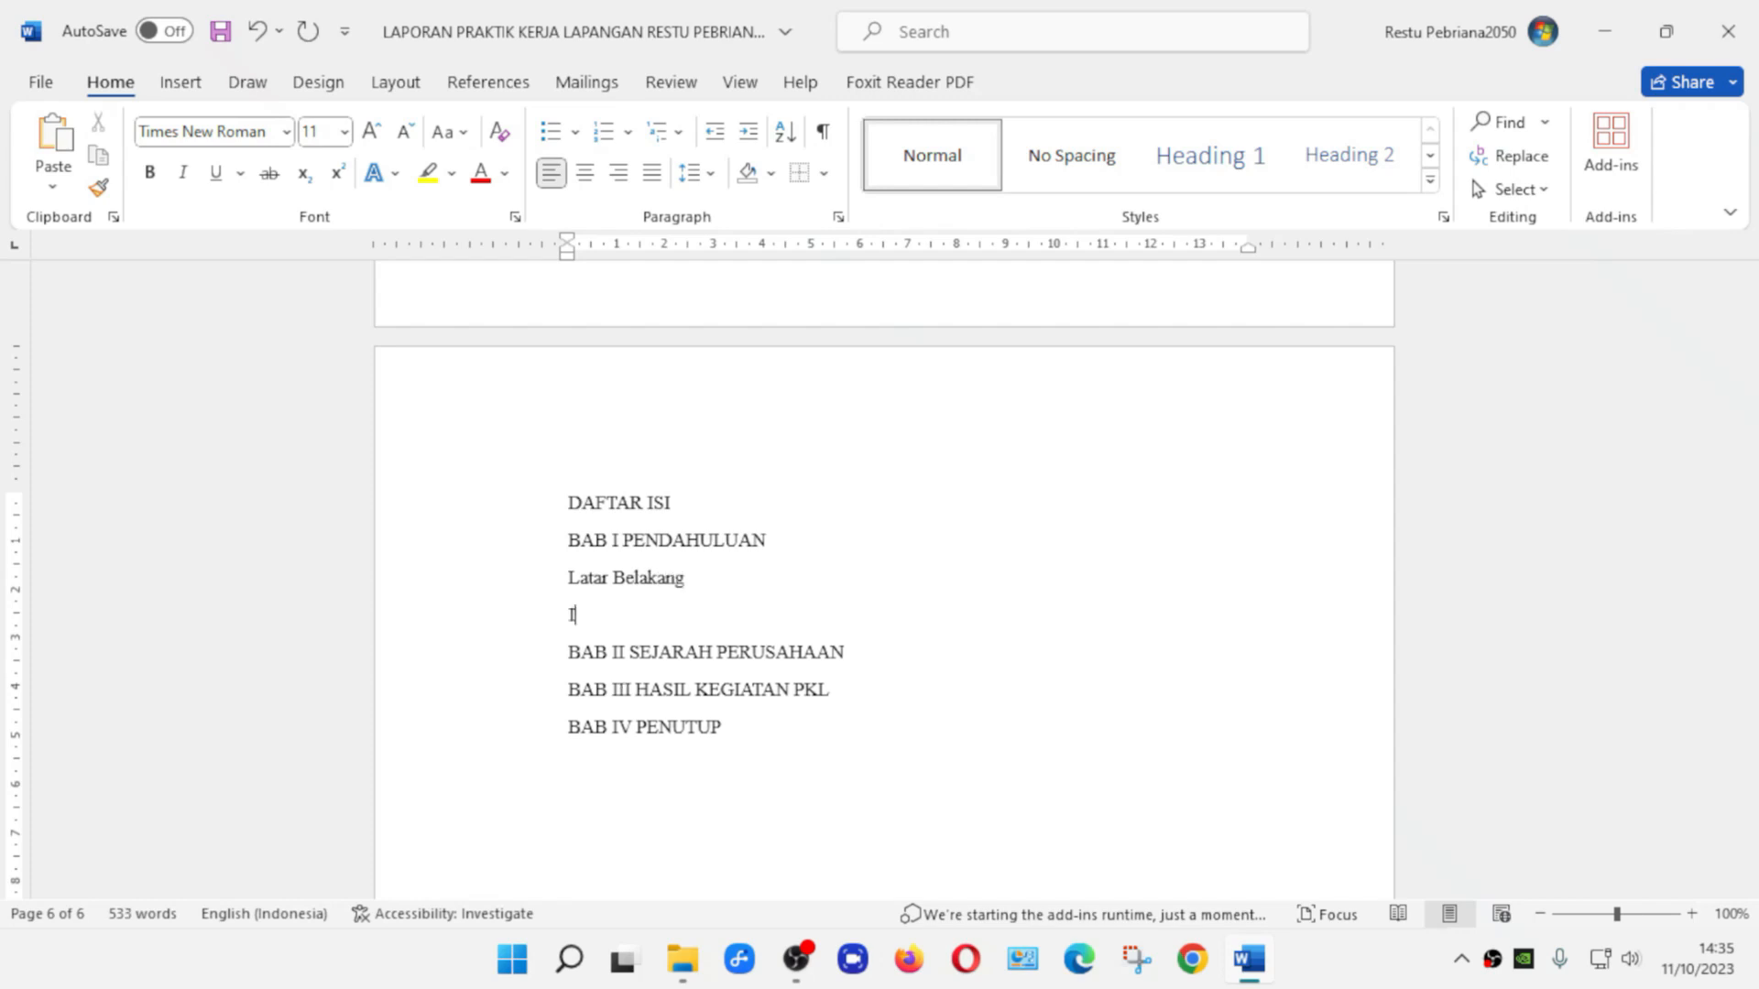
type("dentifikasi Masalah")
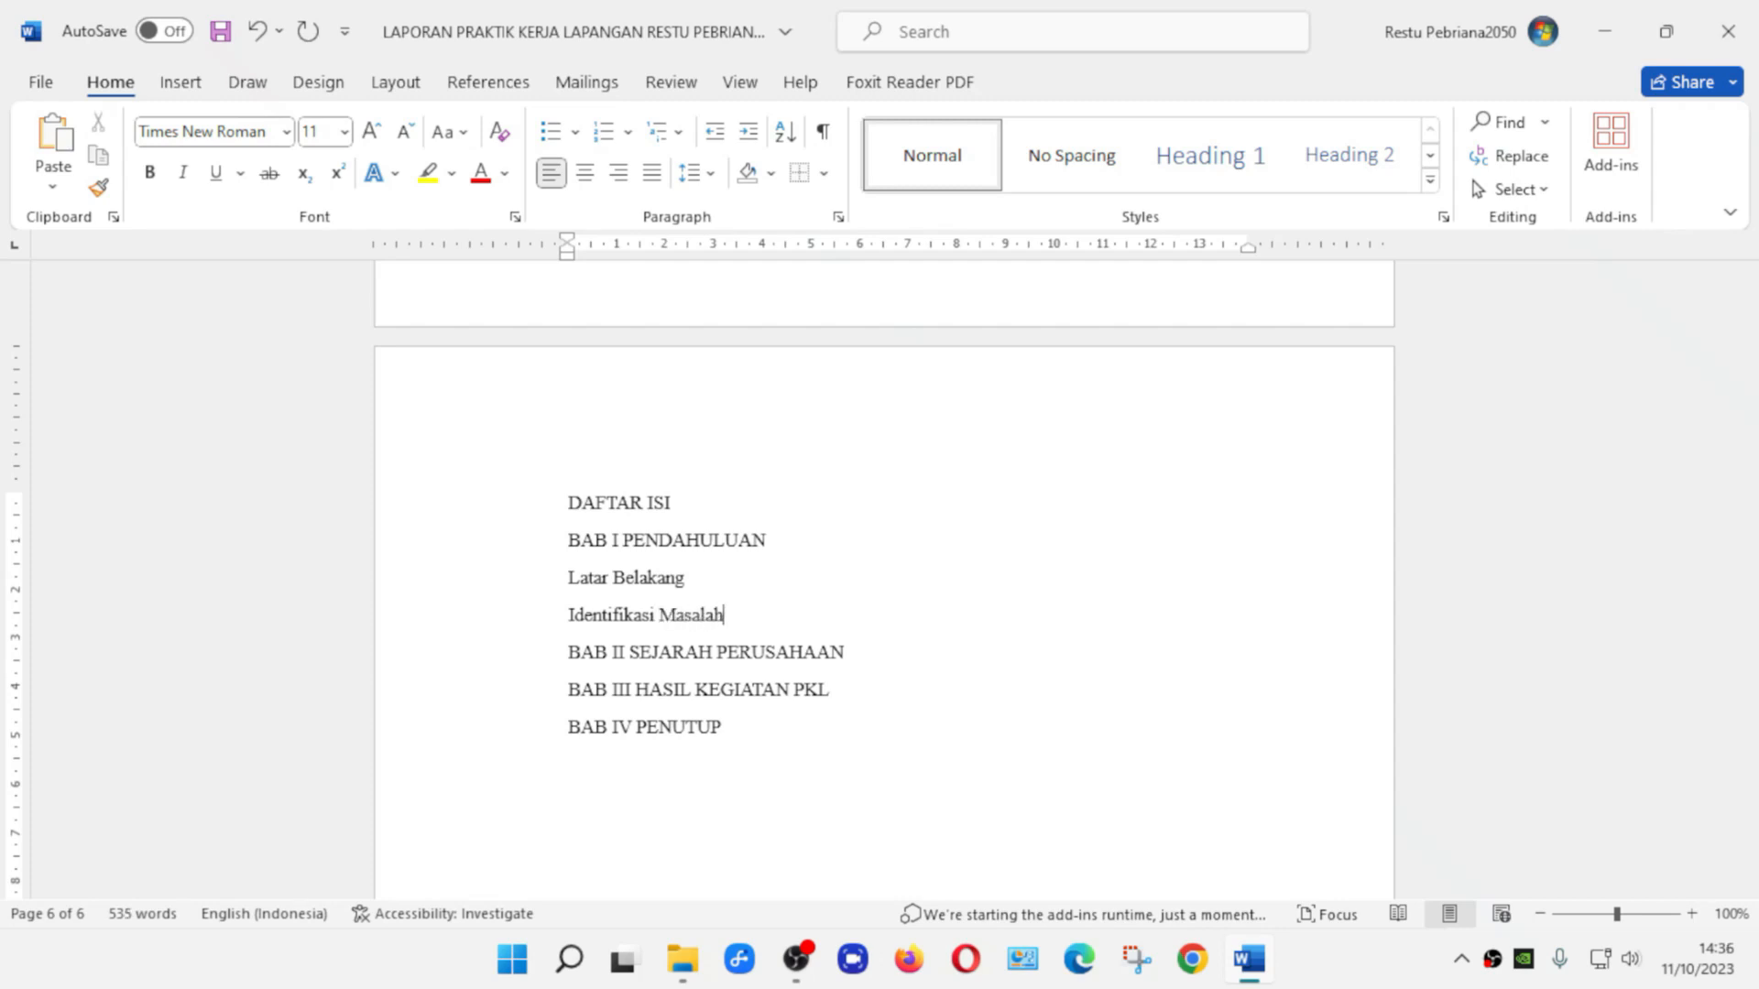
Add the entries Maksud dan Tujuan, Batasan Masalah and Sistematika Penulisan below Identifikasi Masalah, each on its own line
key("Return")
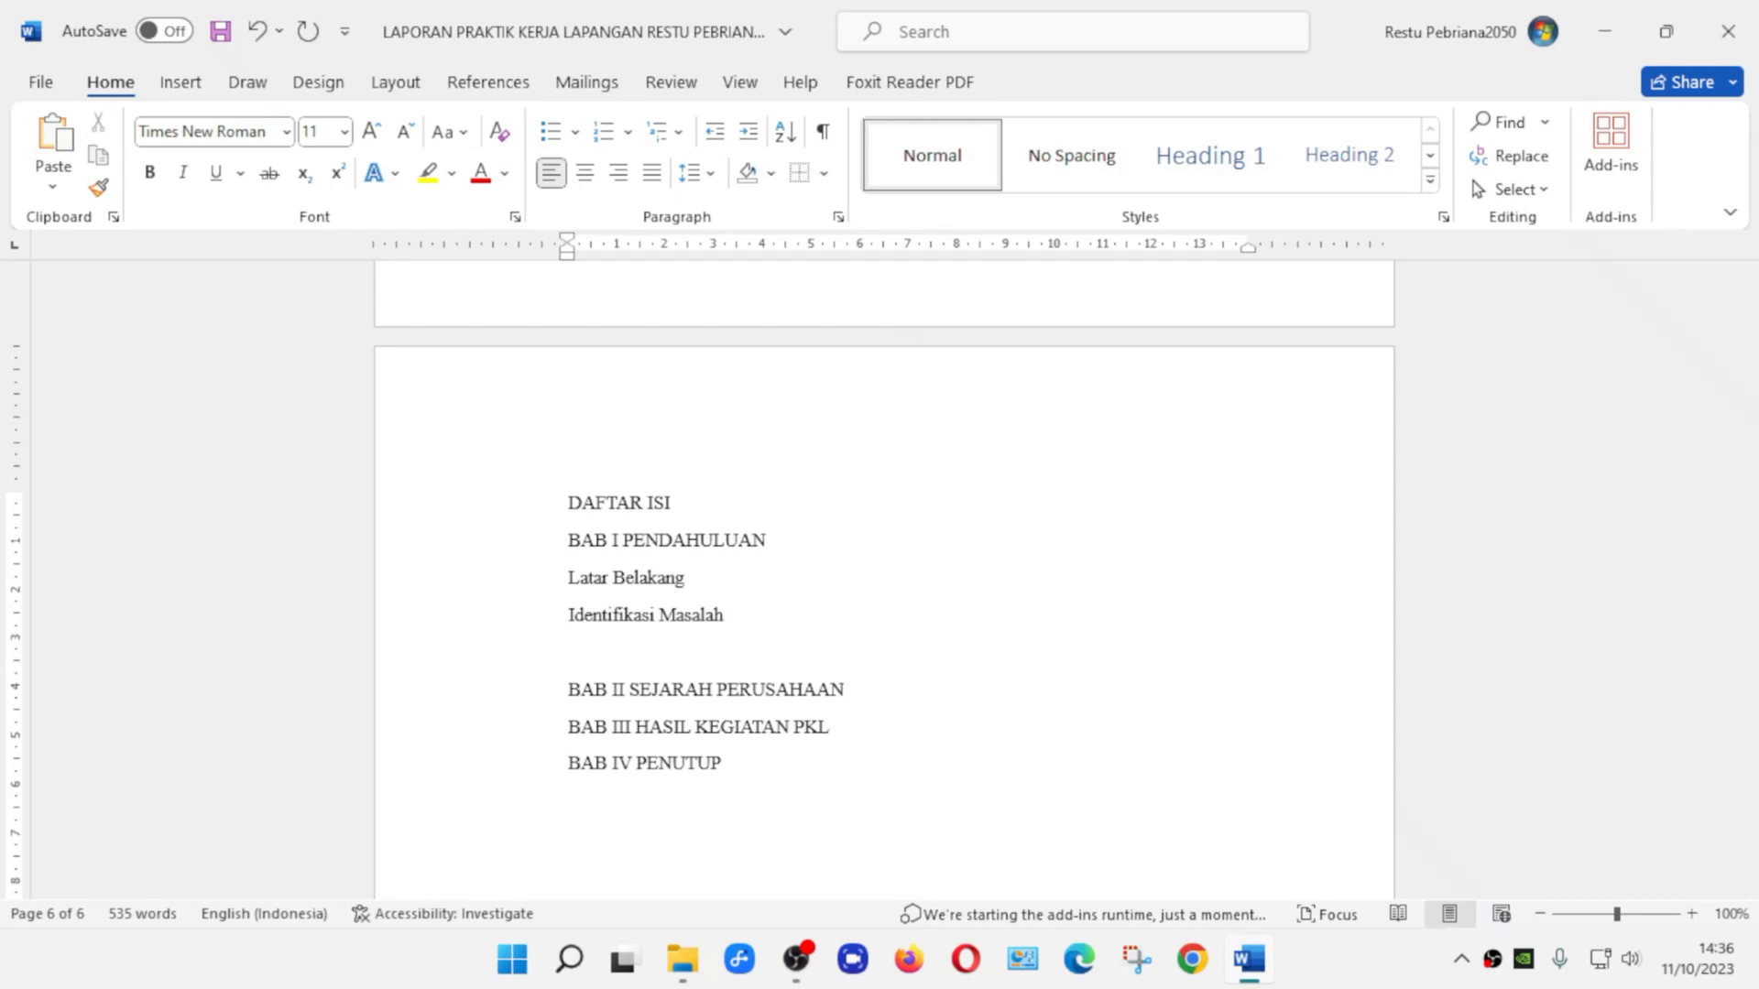
type("Maksud dan Tujuan")
key("Return")
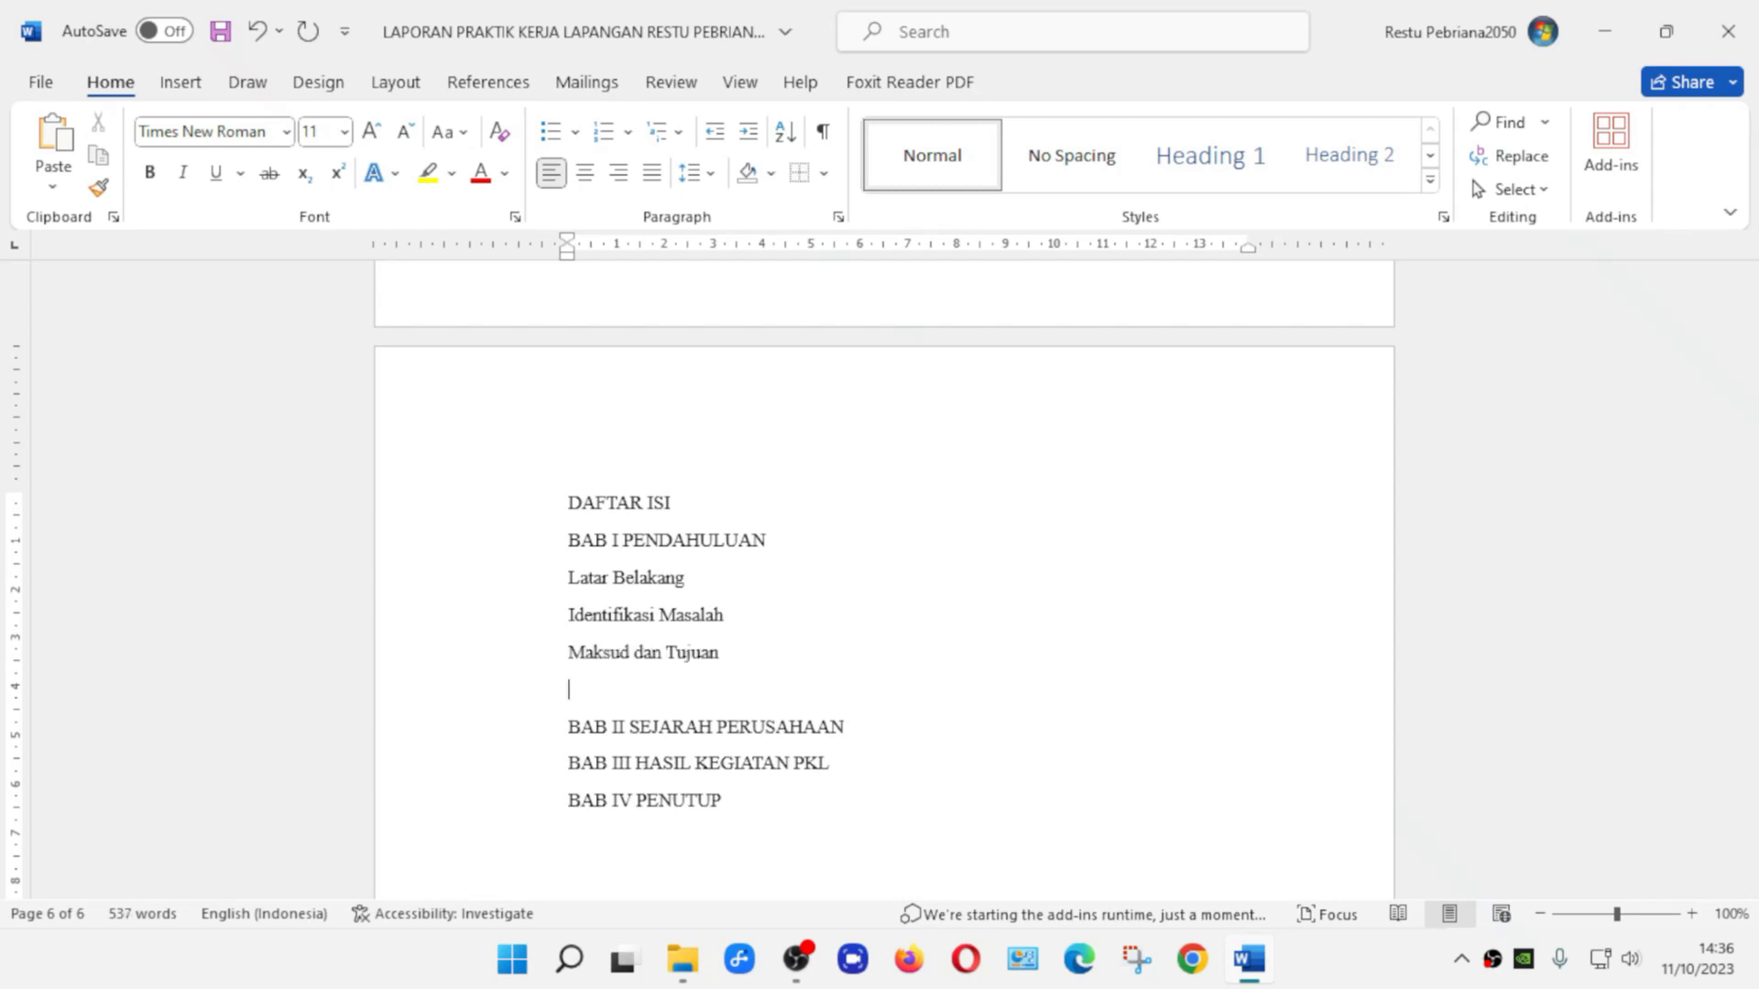
type("Batasan Masalah")
key("Return")
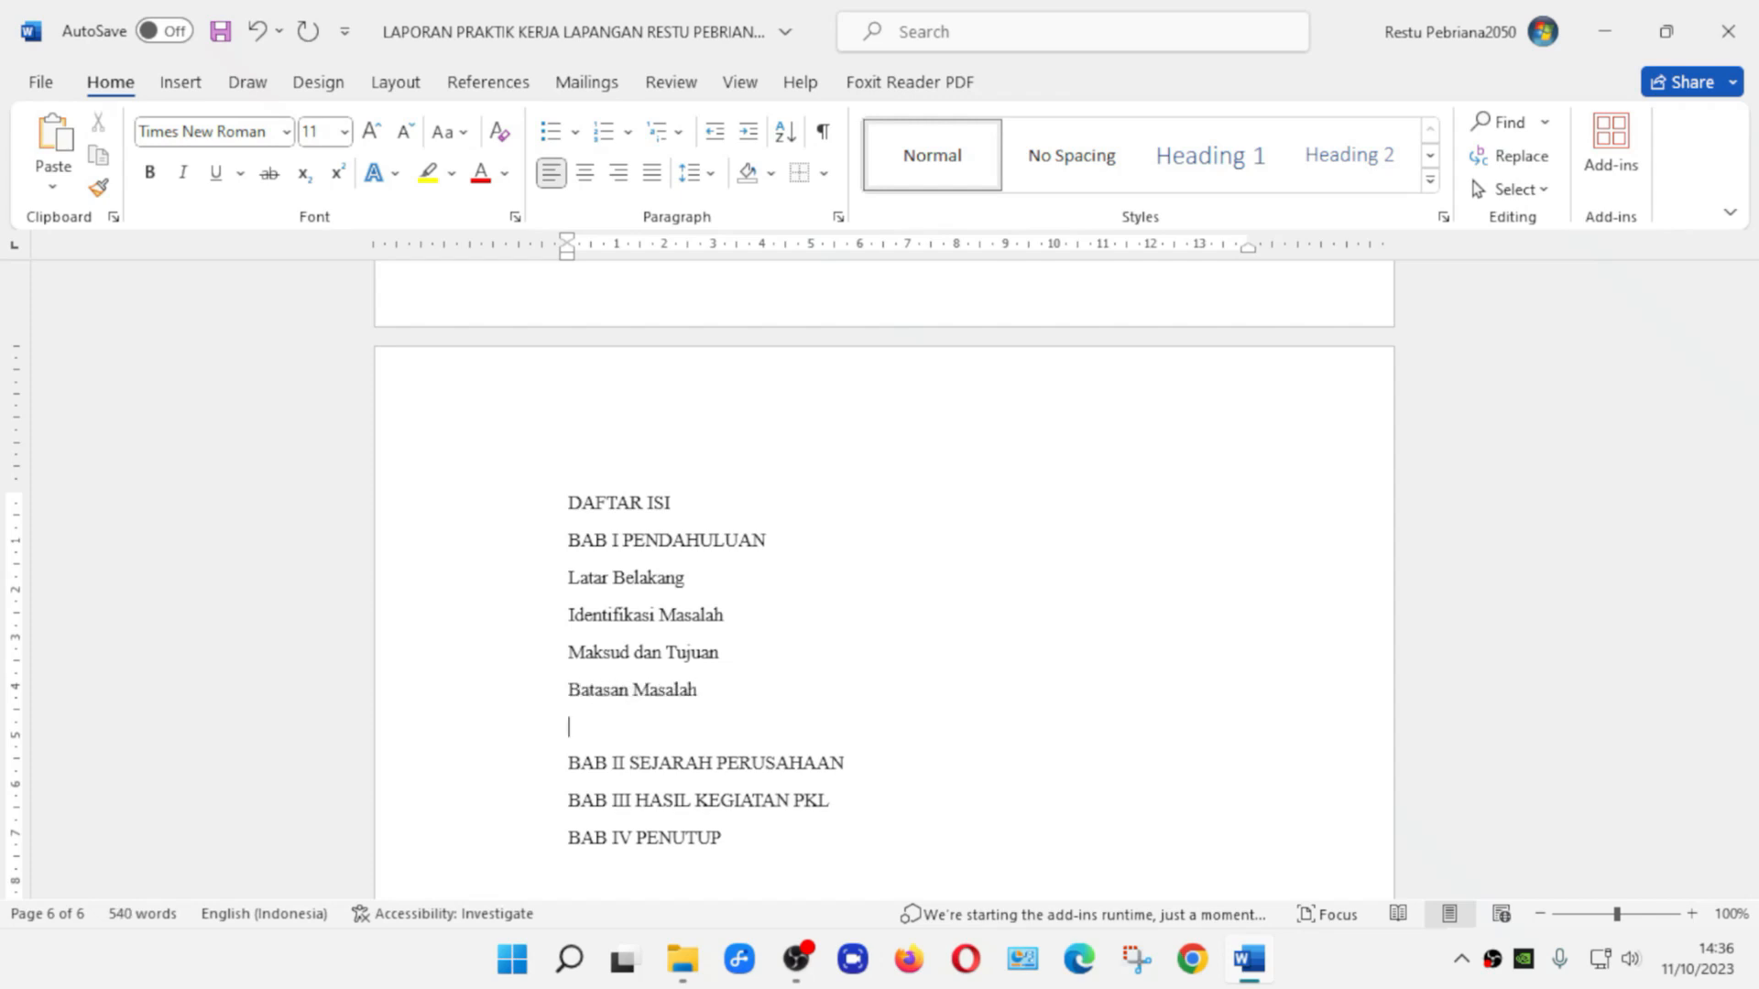
type("Sistematika Penulisan")
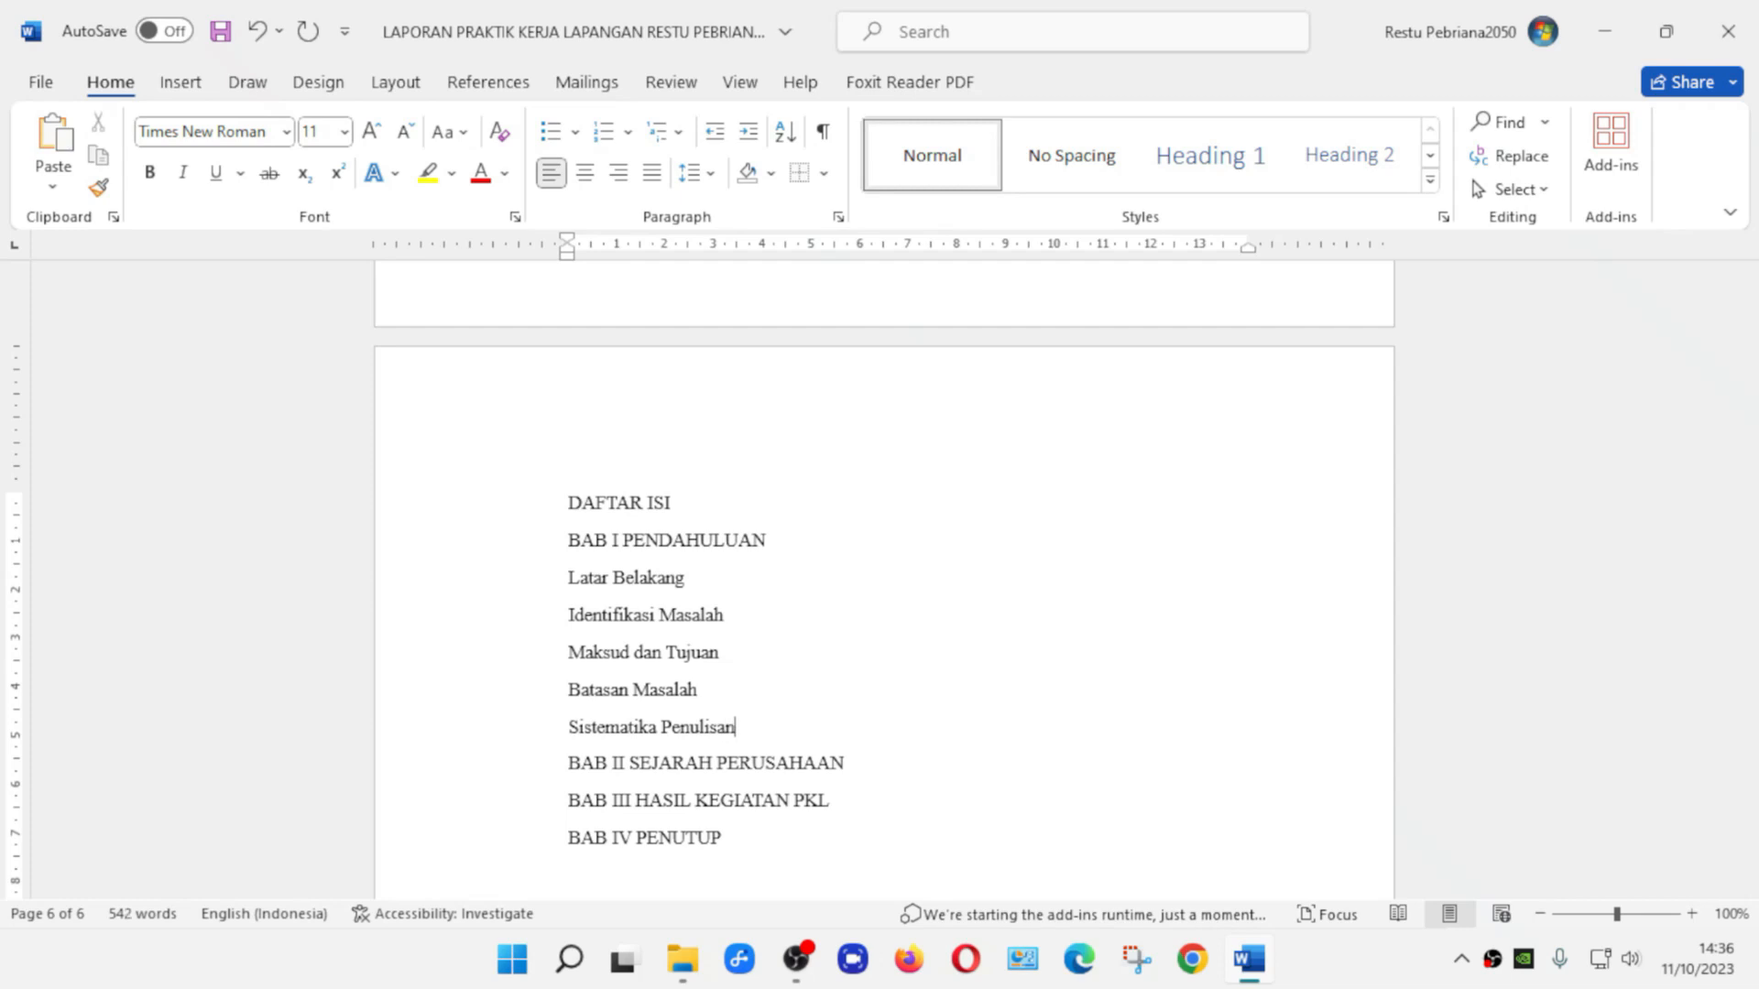
Below BAB II SEJARAH PERUSAHAAN, insert the lines Sejarah Perusahaan Restu Komputer, Profil, Visi dan Misi and Strukutr Organisasi
scroll(884, 577, "down", 3)
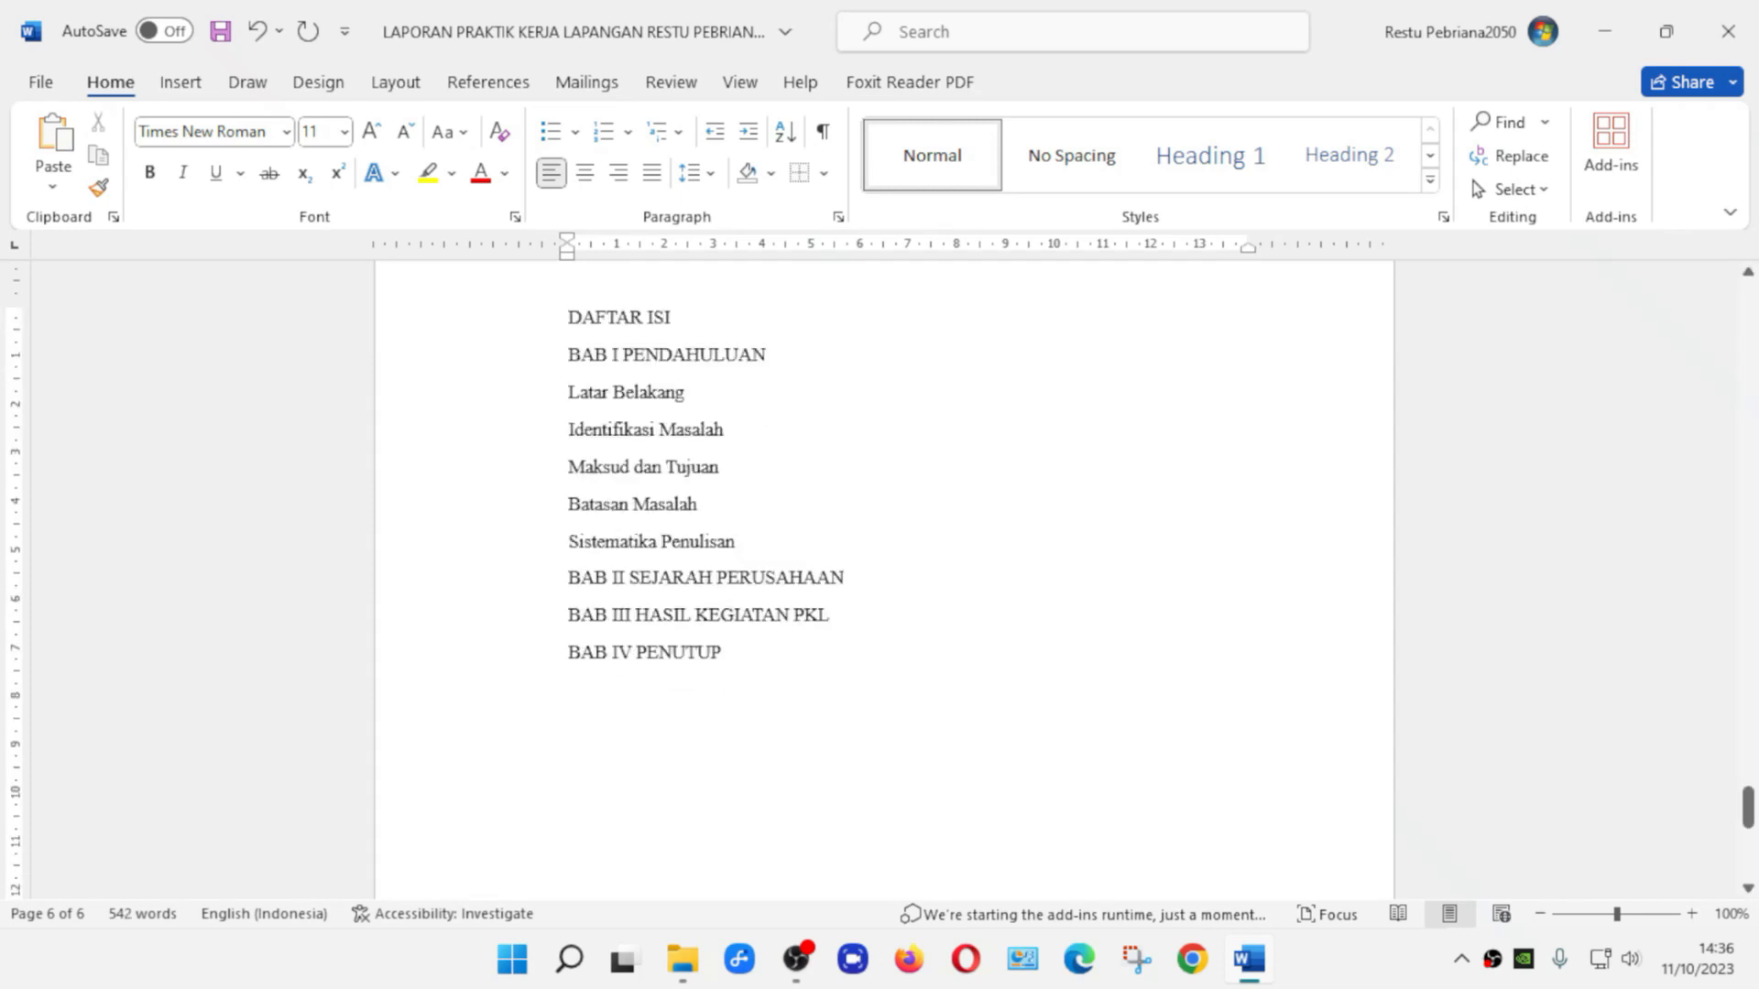
key("Return")
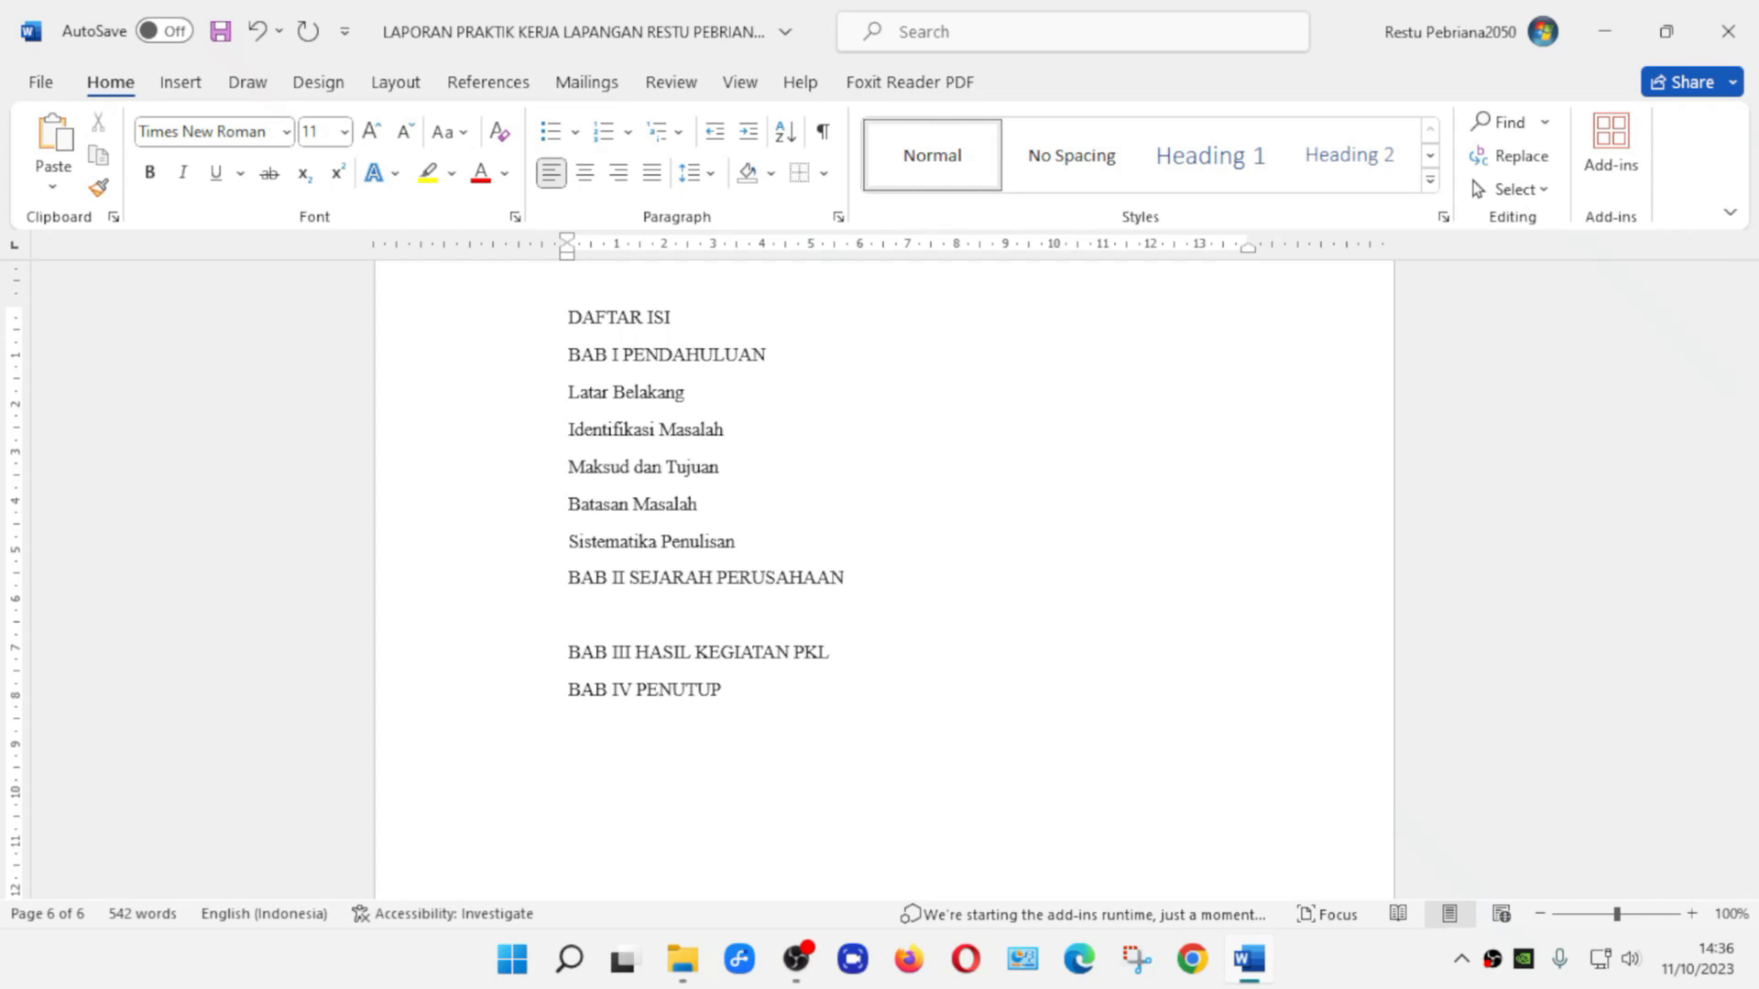
type("Sejarah Perusahaan")
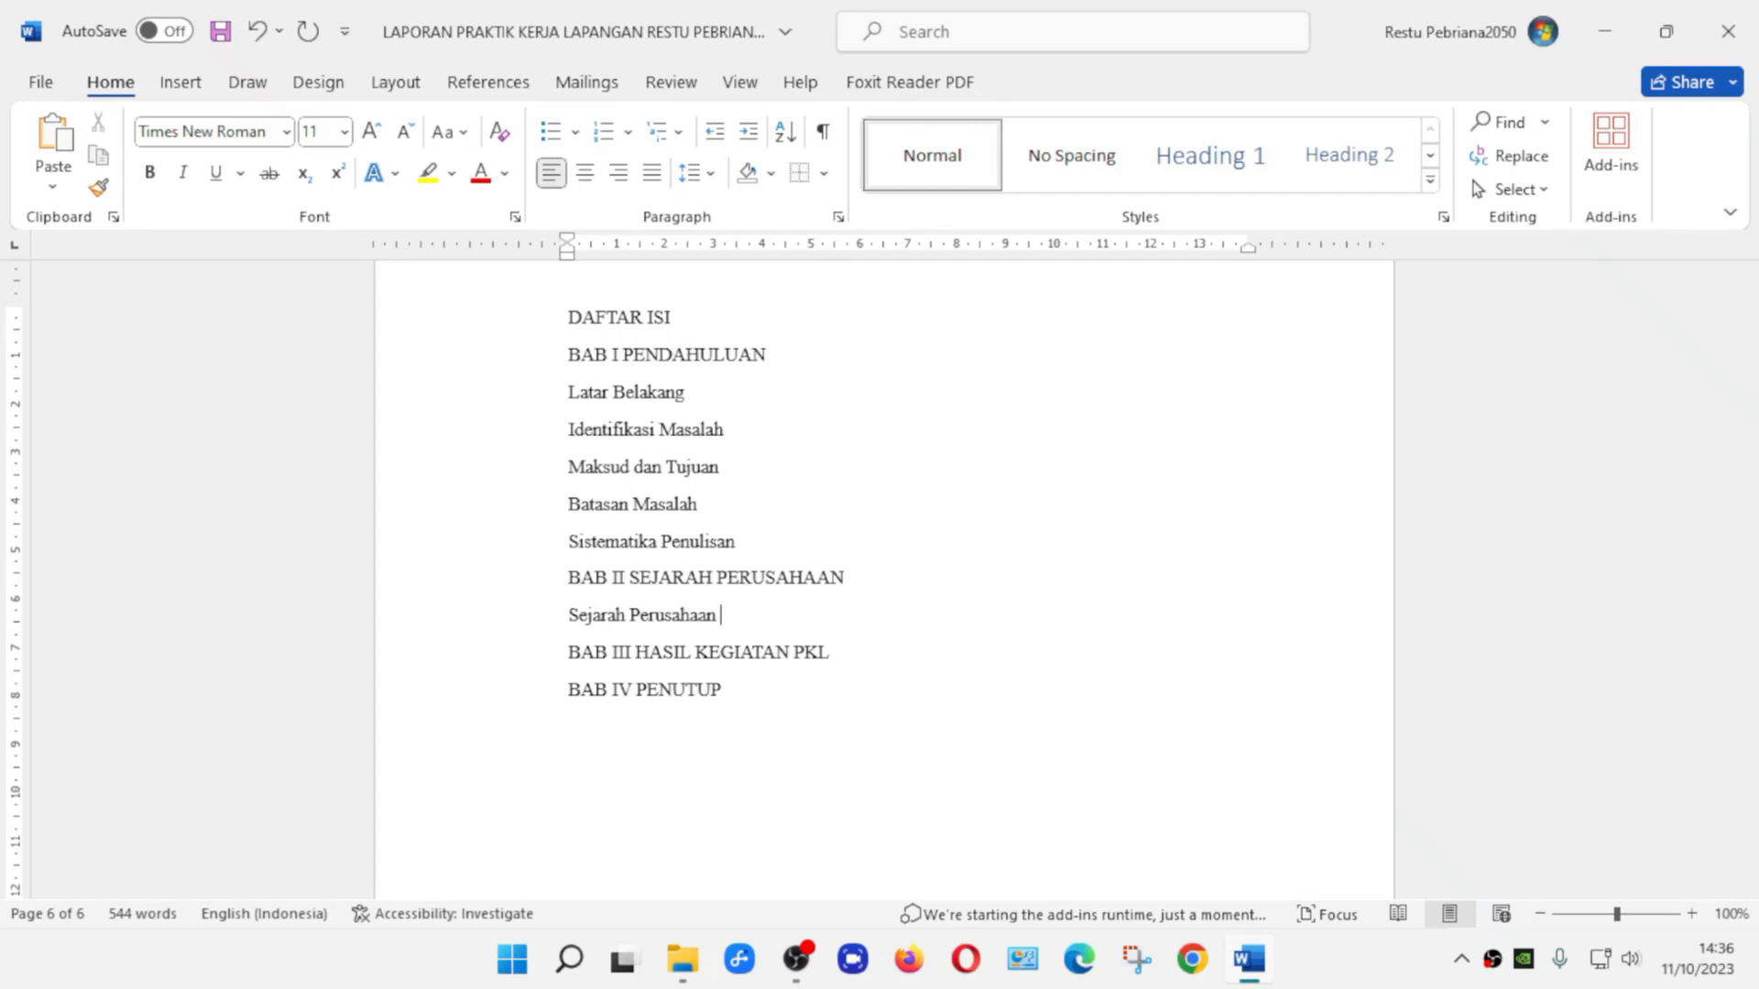
type("Restu Komputer")
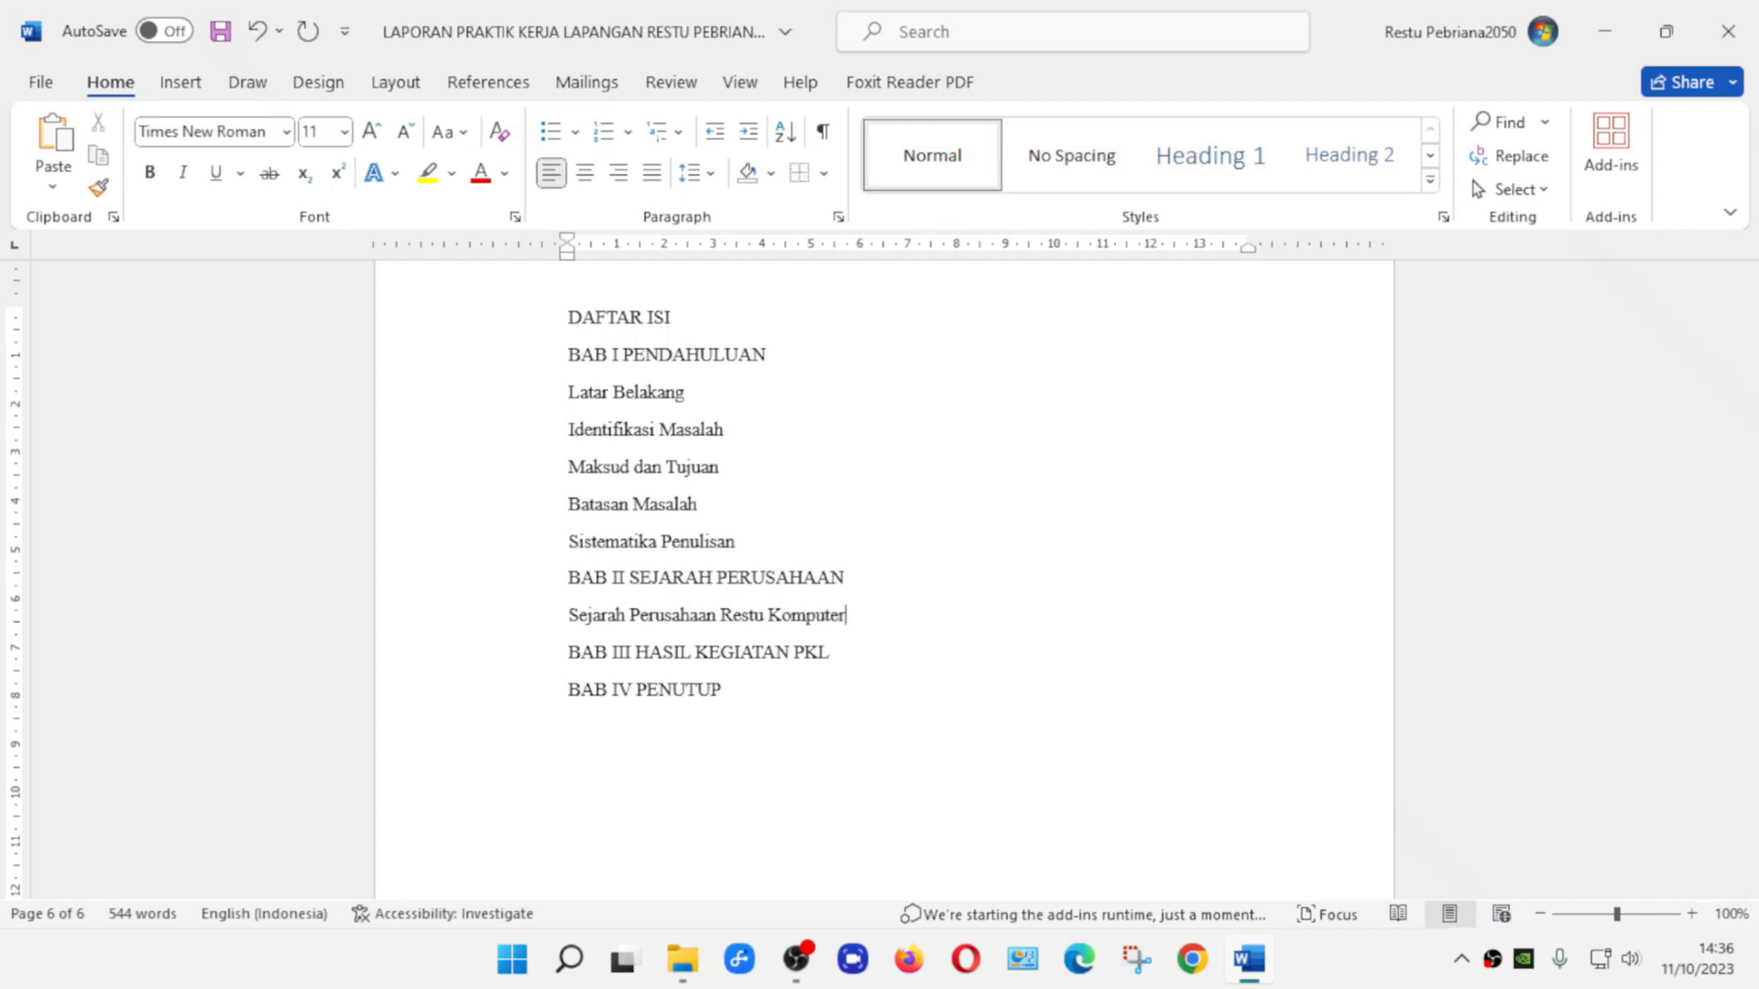
key("Return")
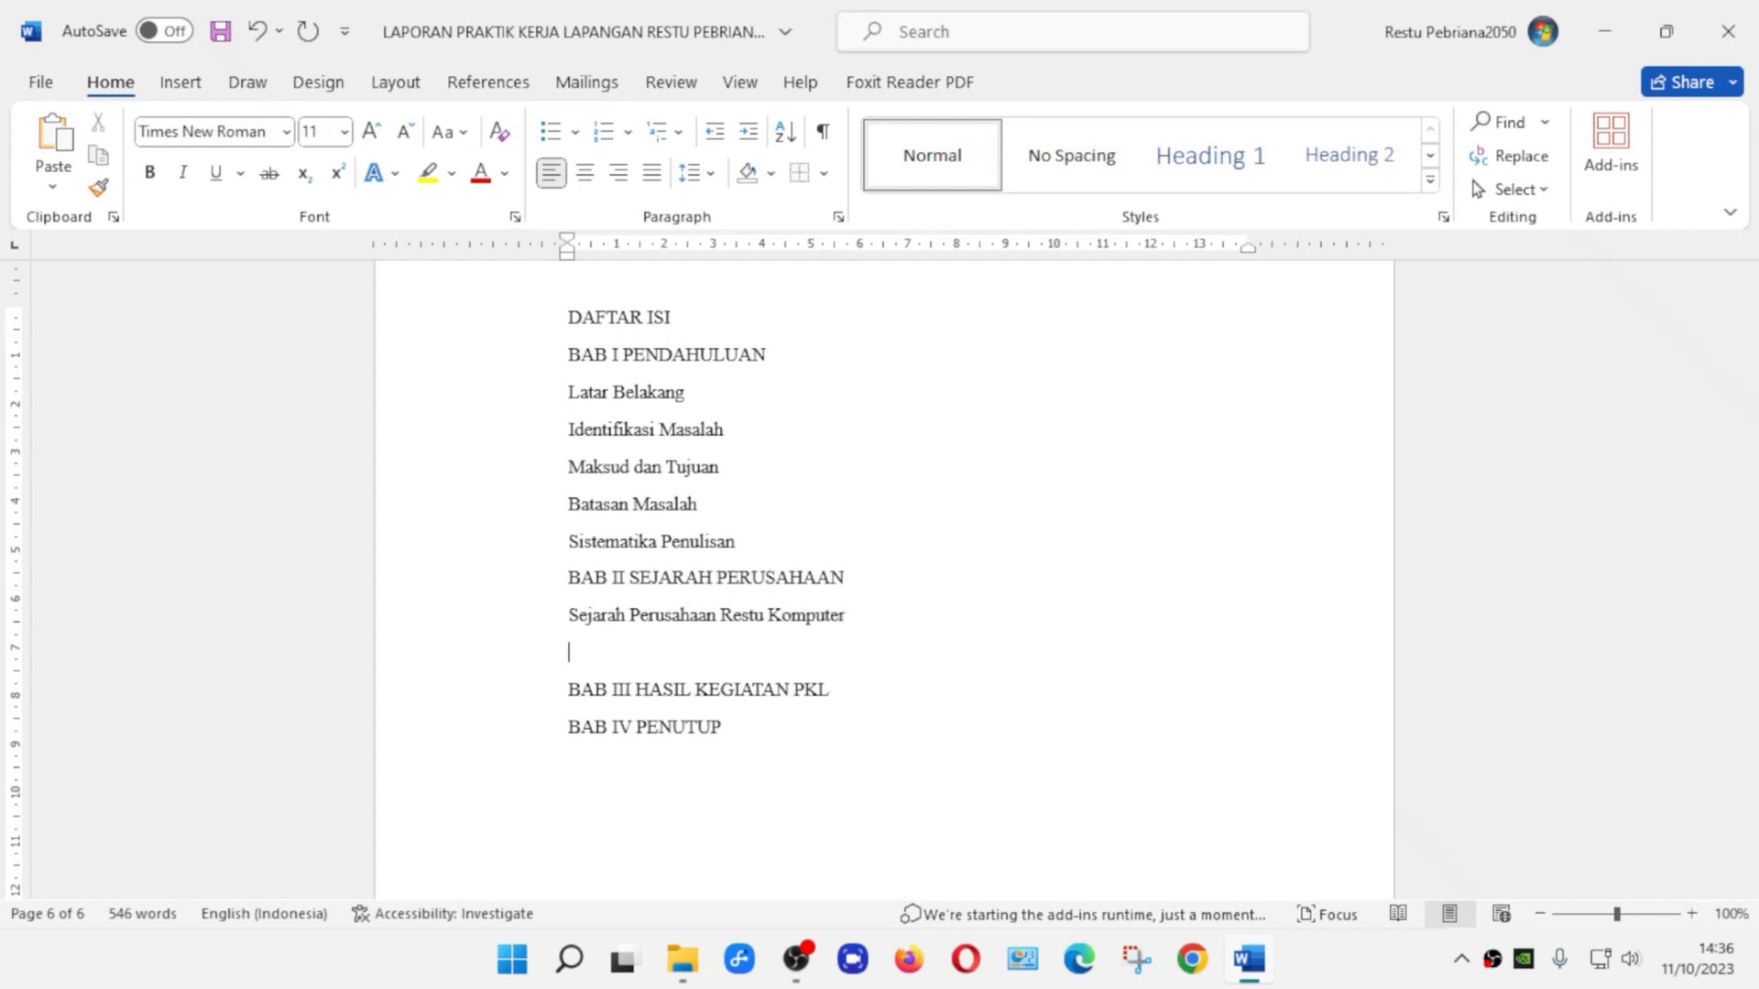
type("Profil")
key("Return")
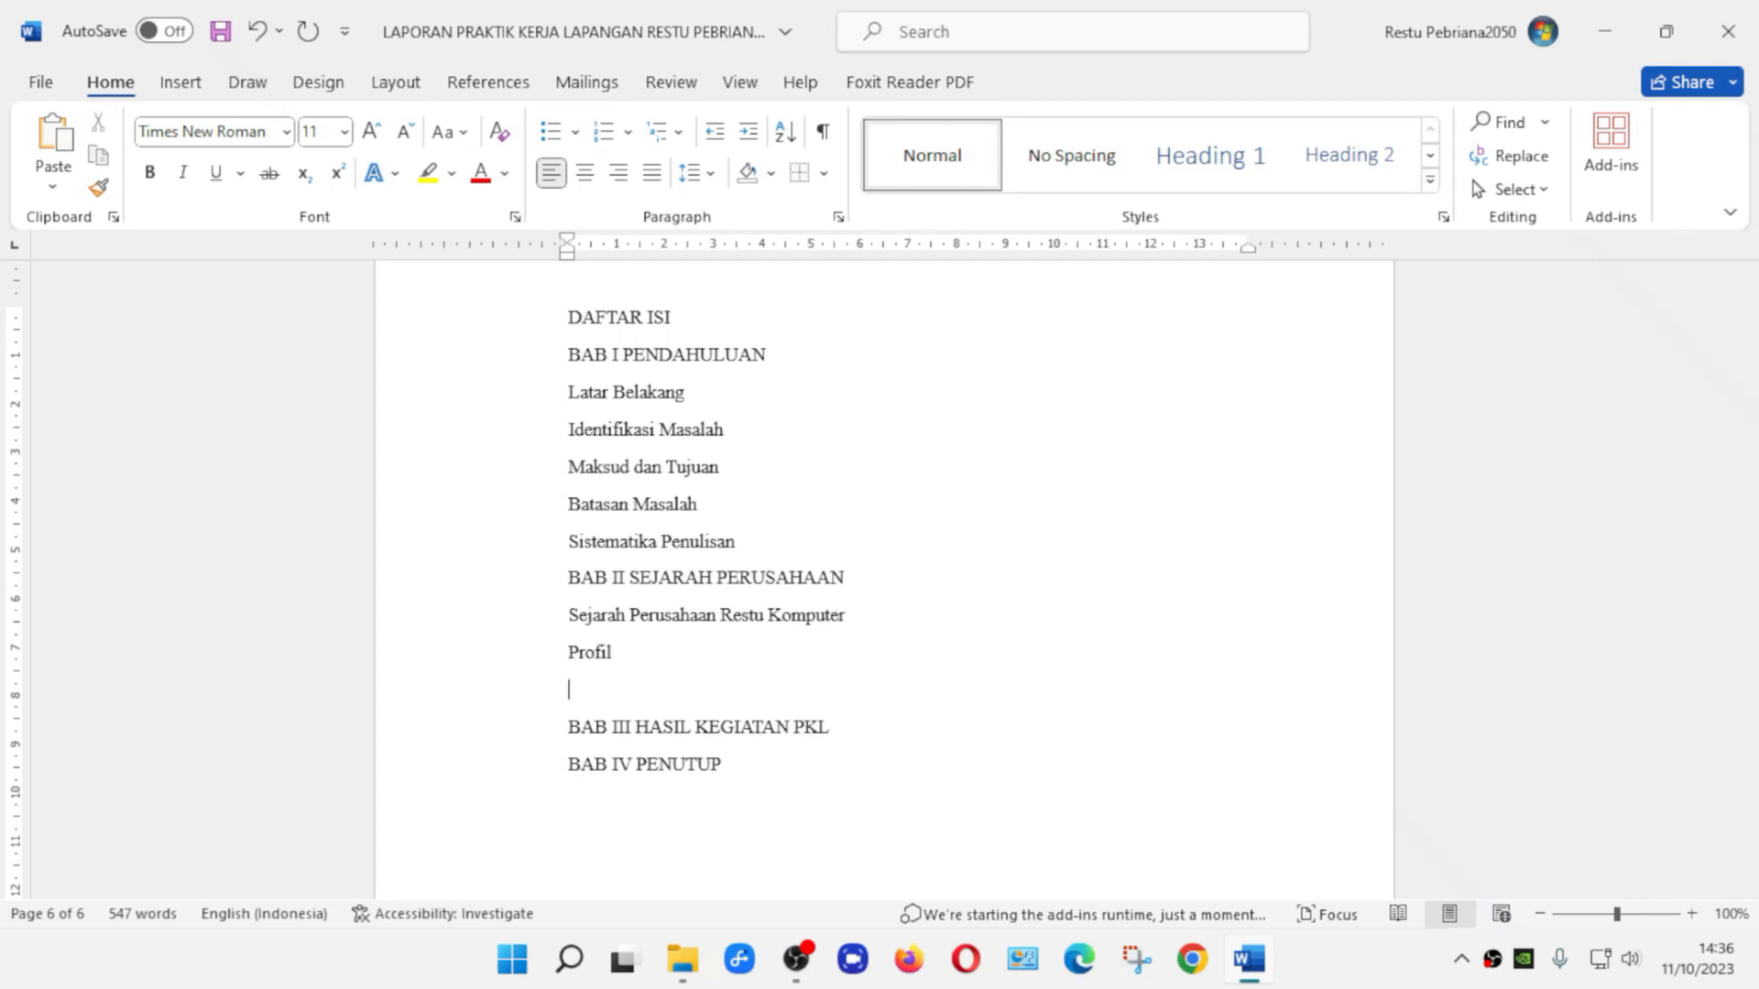
type("Visi dan Misi")
key("Return")
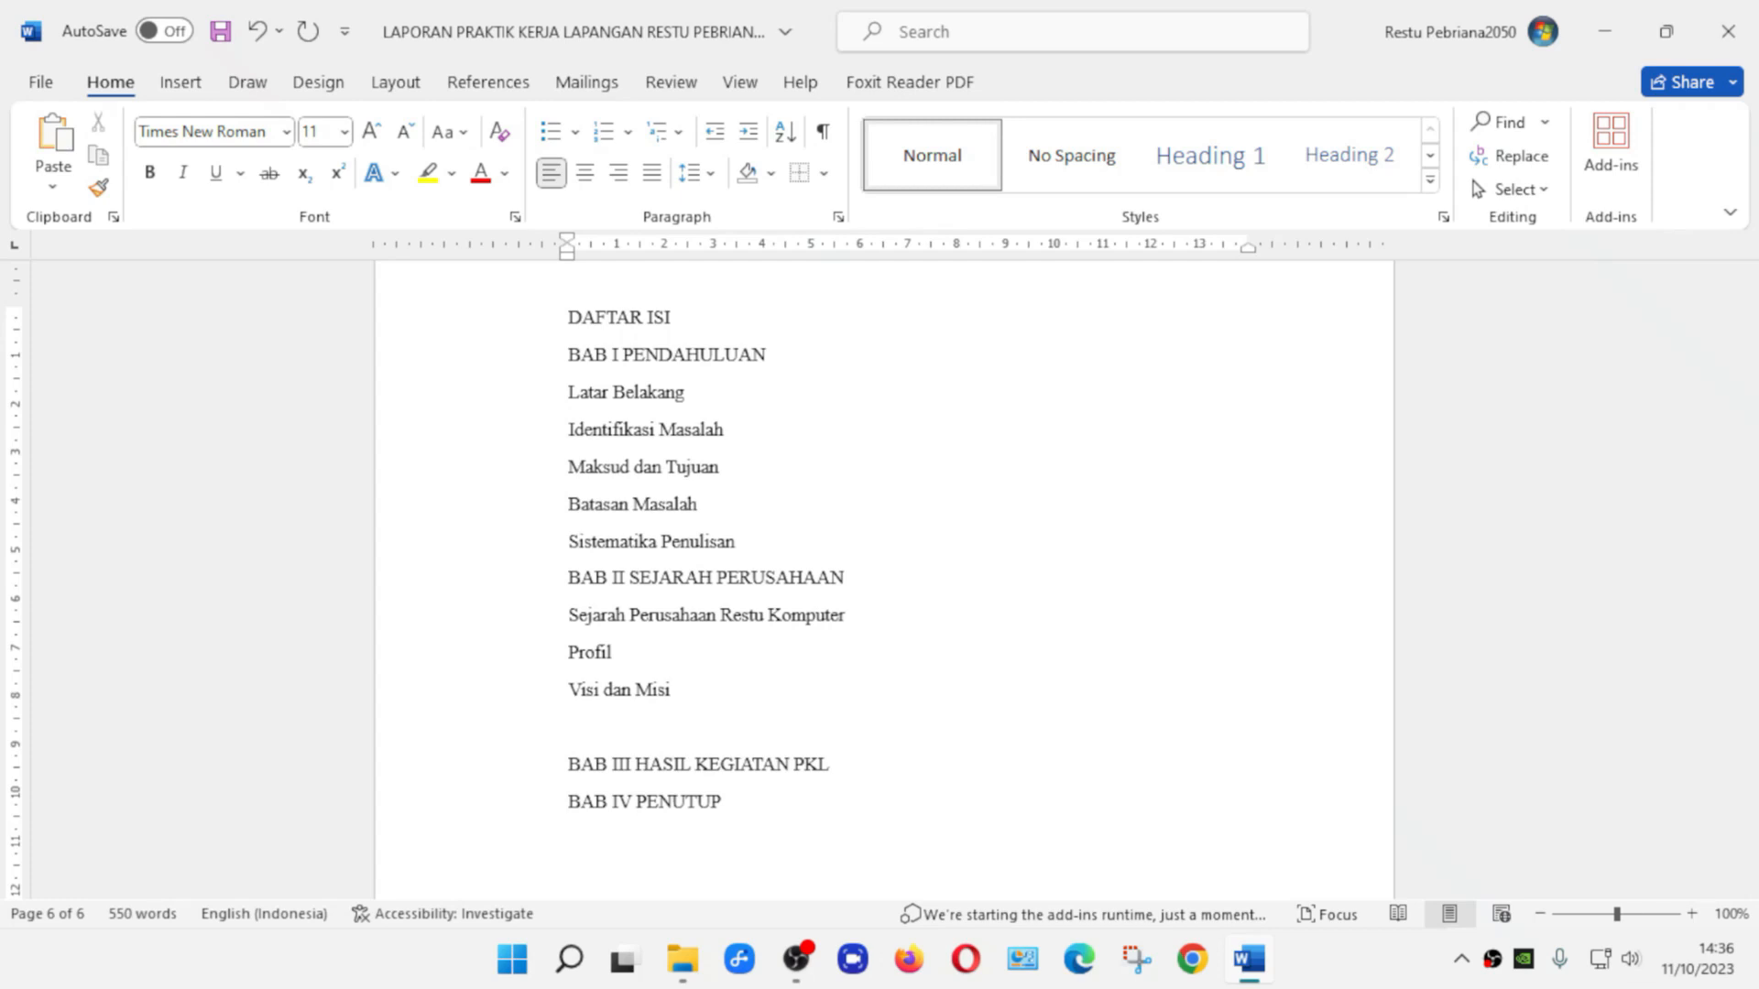
type("Strukutr Organisasi")
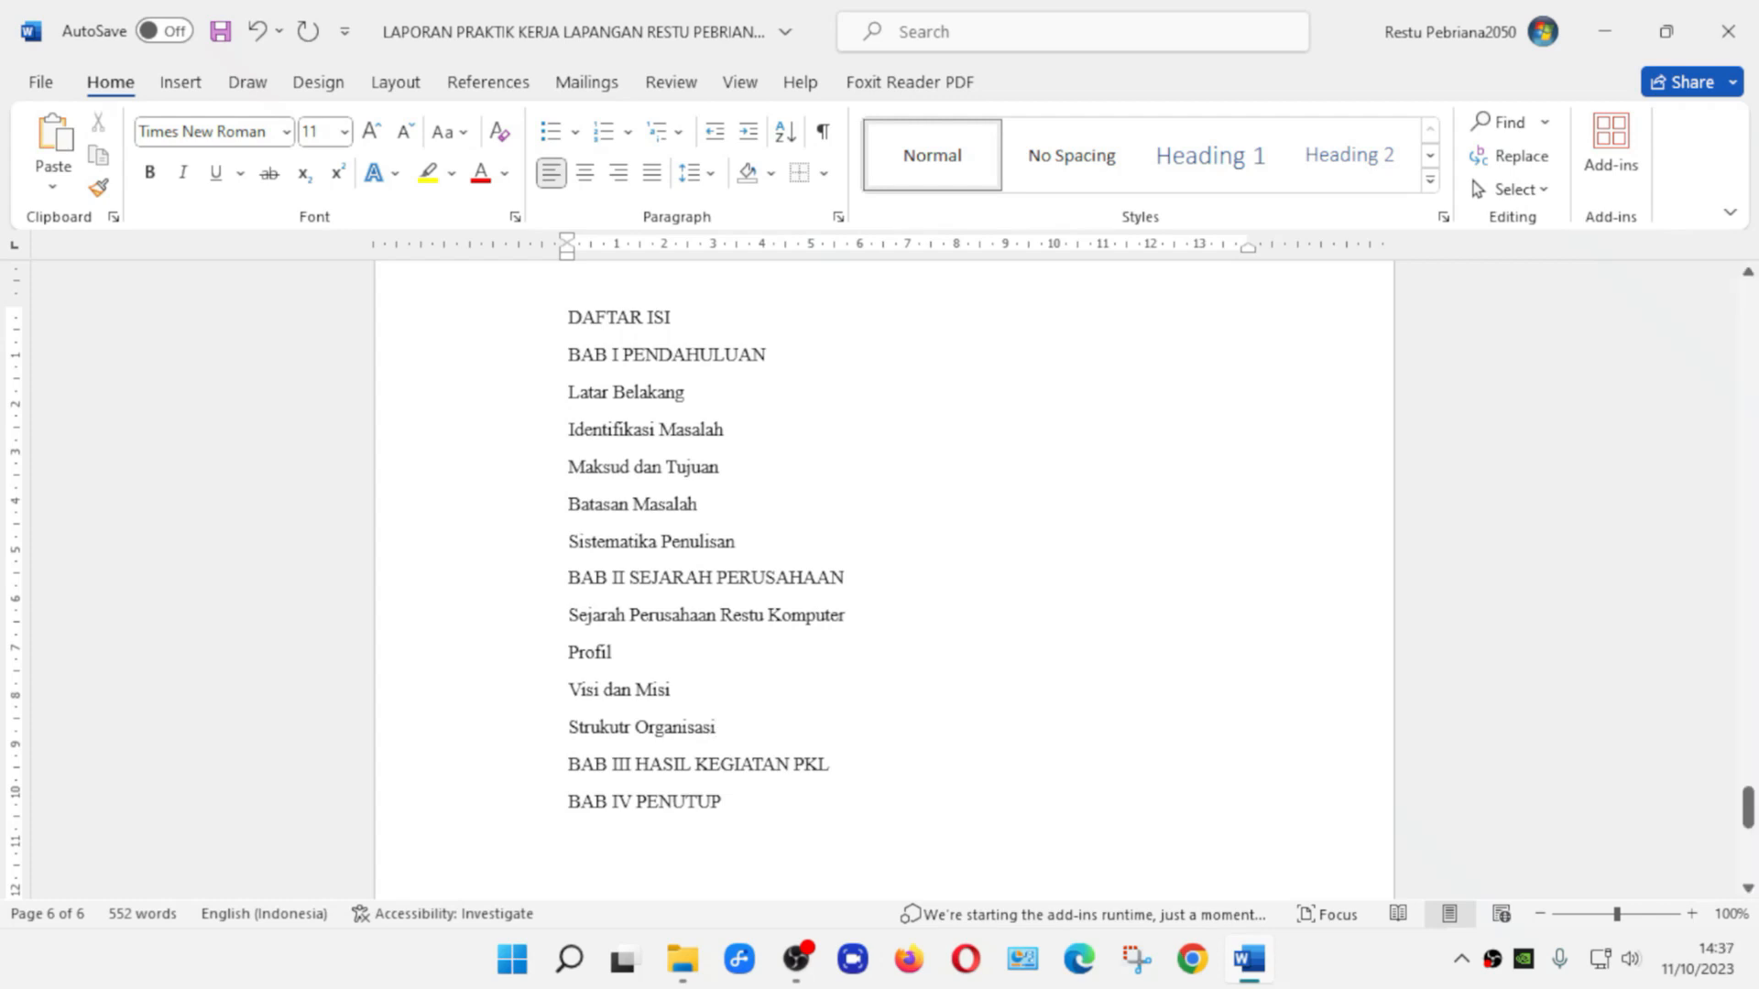
Insert the entry Dasar Teori on its own line below BAB III HASIL KEGIATAN PKL, followed by an empty line, and save the document
scroll(884, 577, "down", 4)
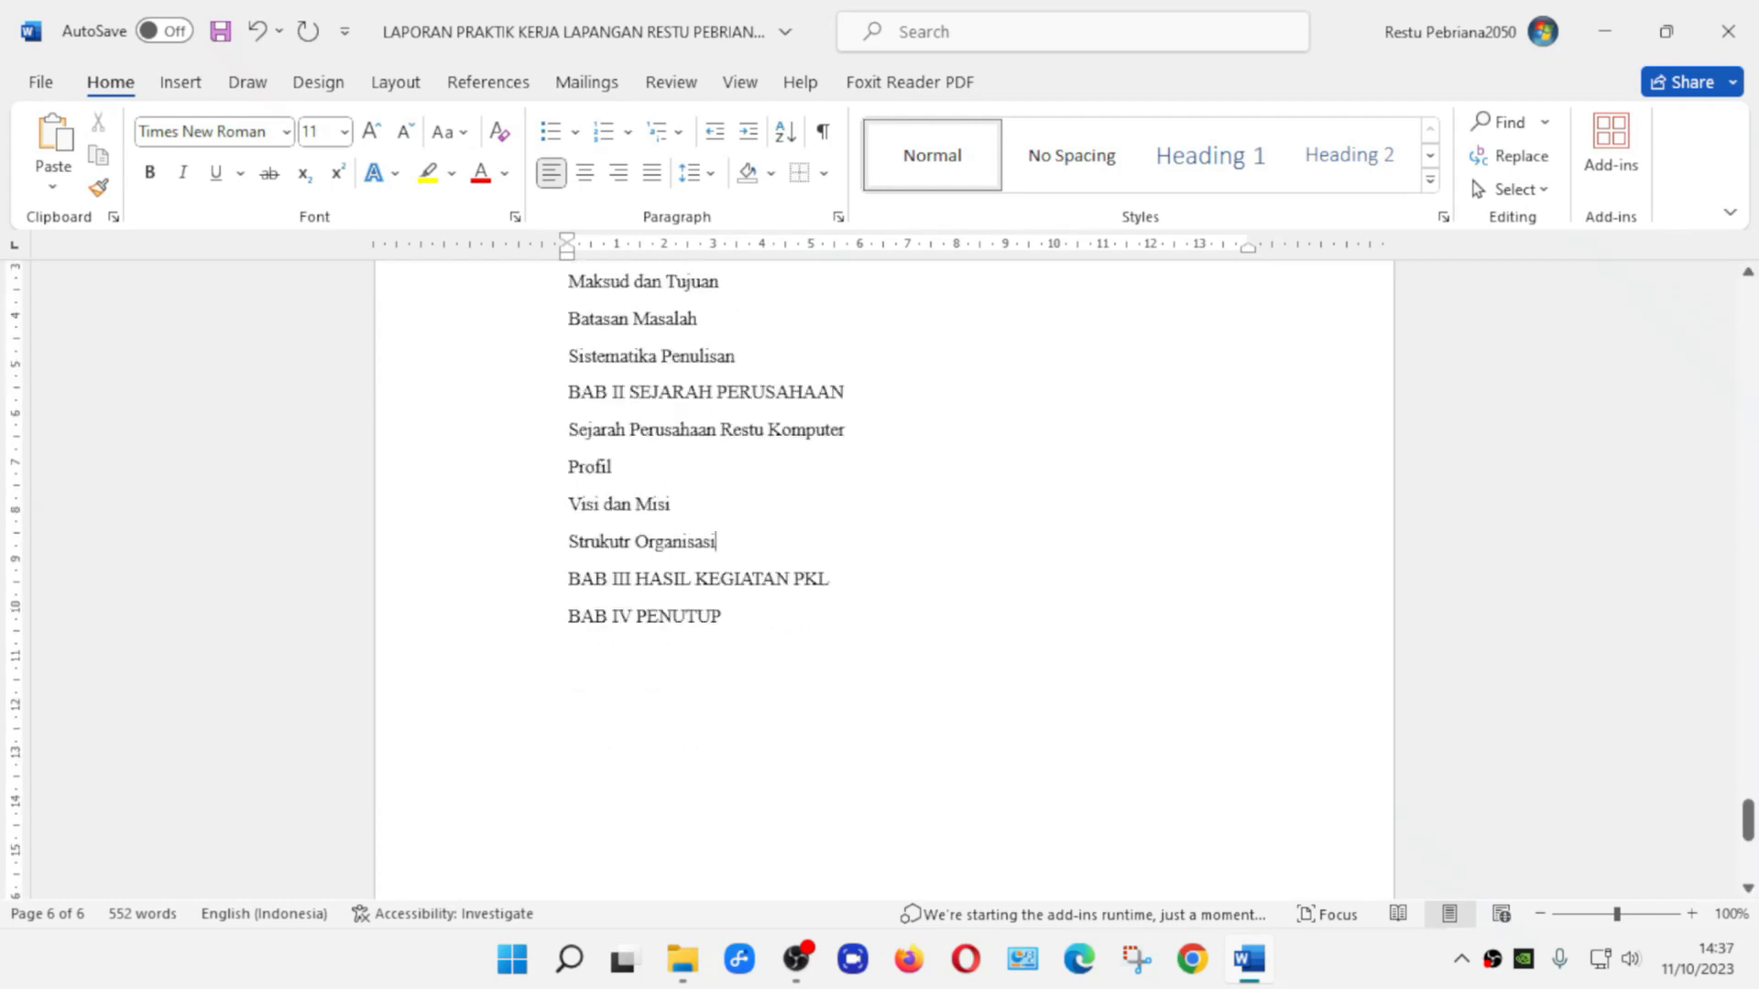
key("Return")
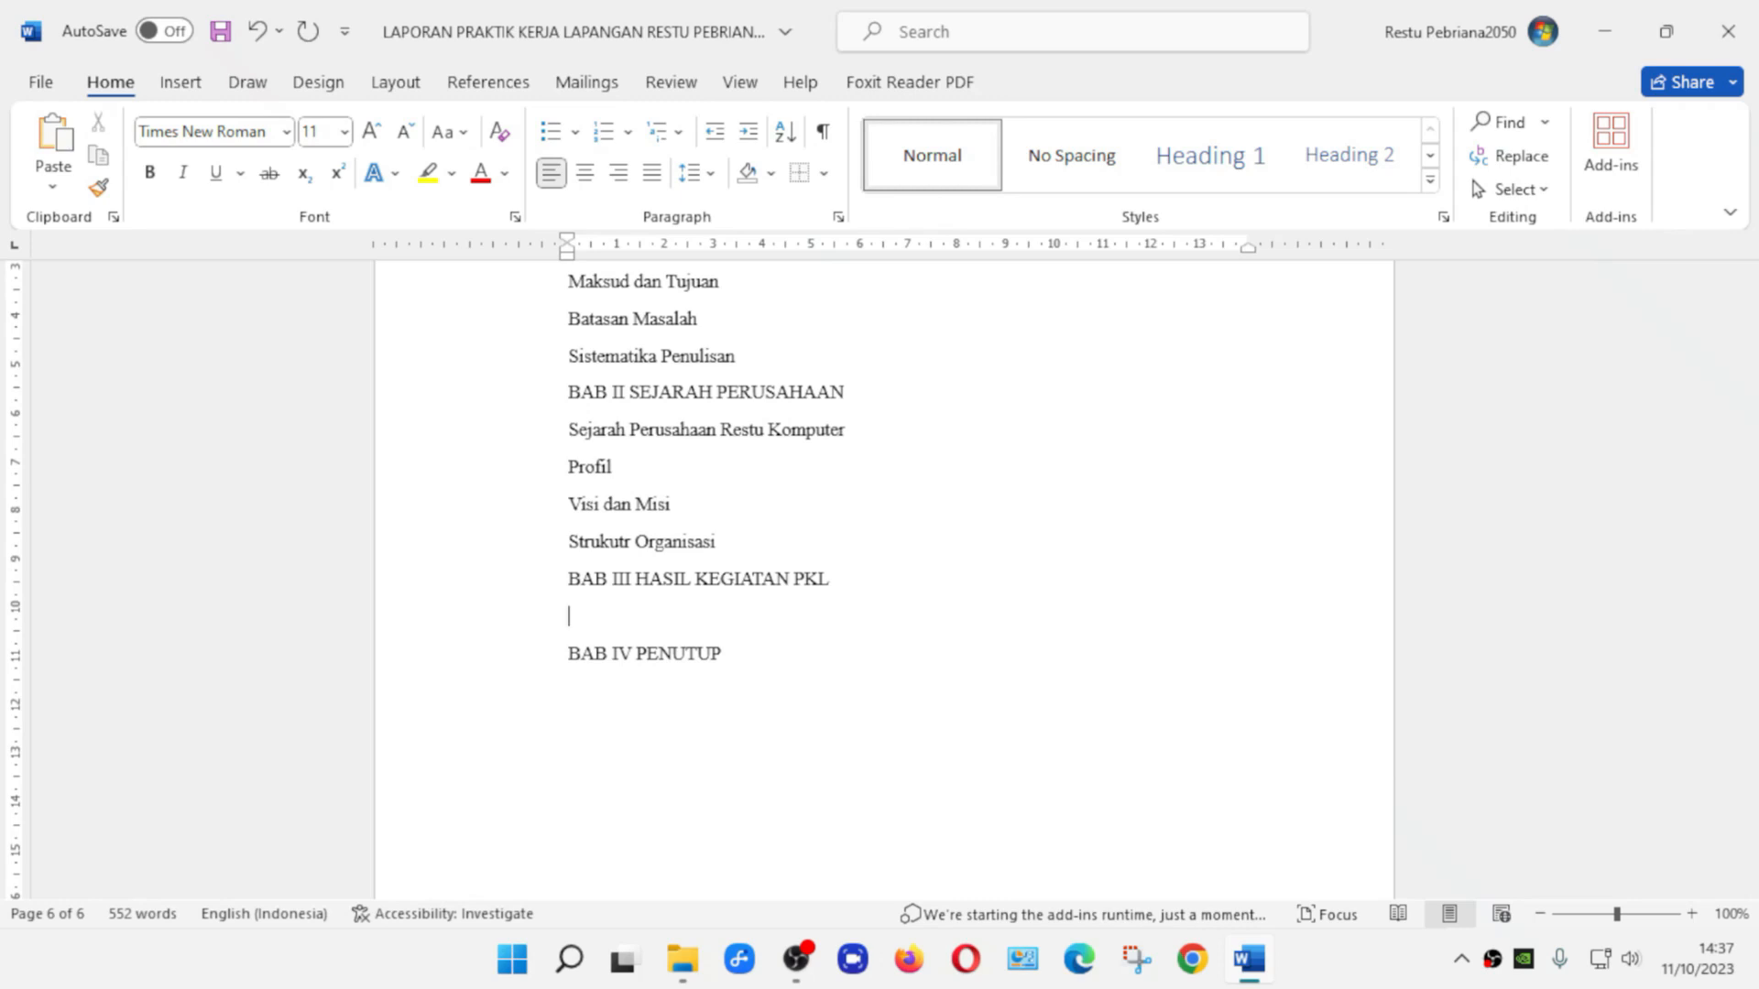
type("Dasar Teori")
key("BackSpace")
key("BackSpace")
key("BackSpace")
type("ori")
key("Return")
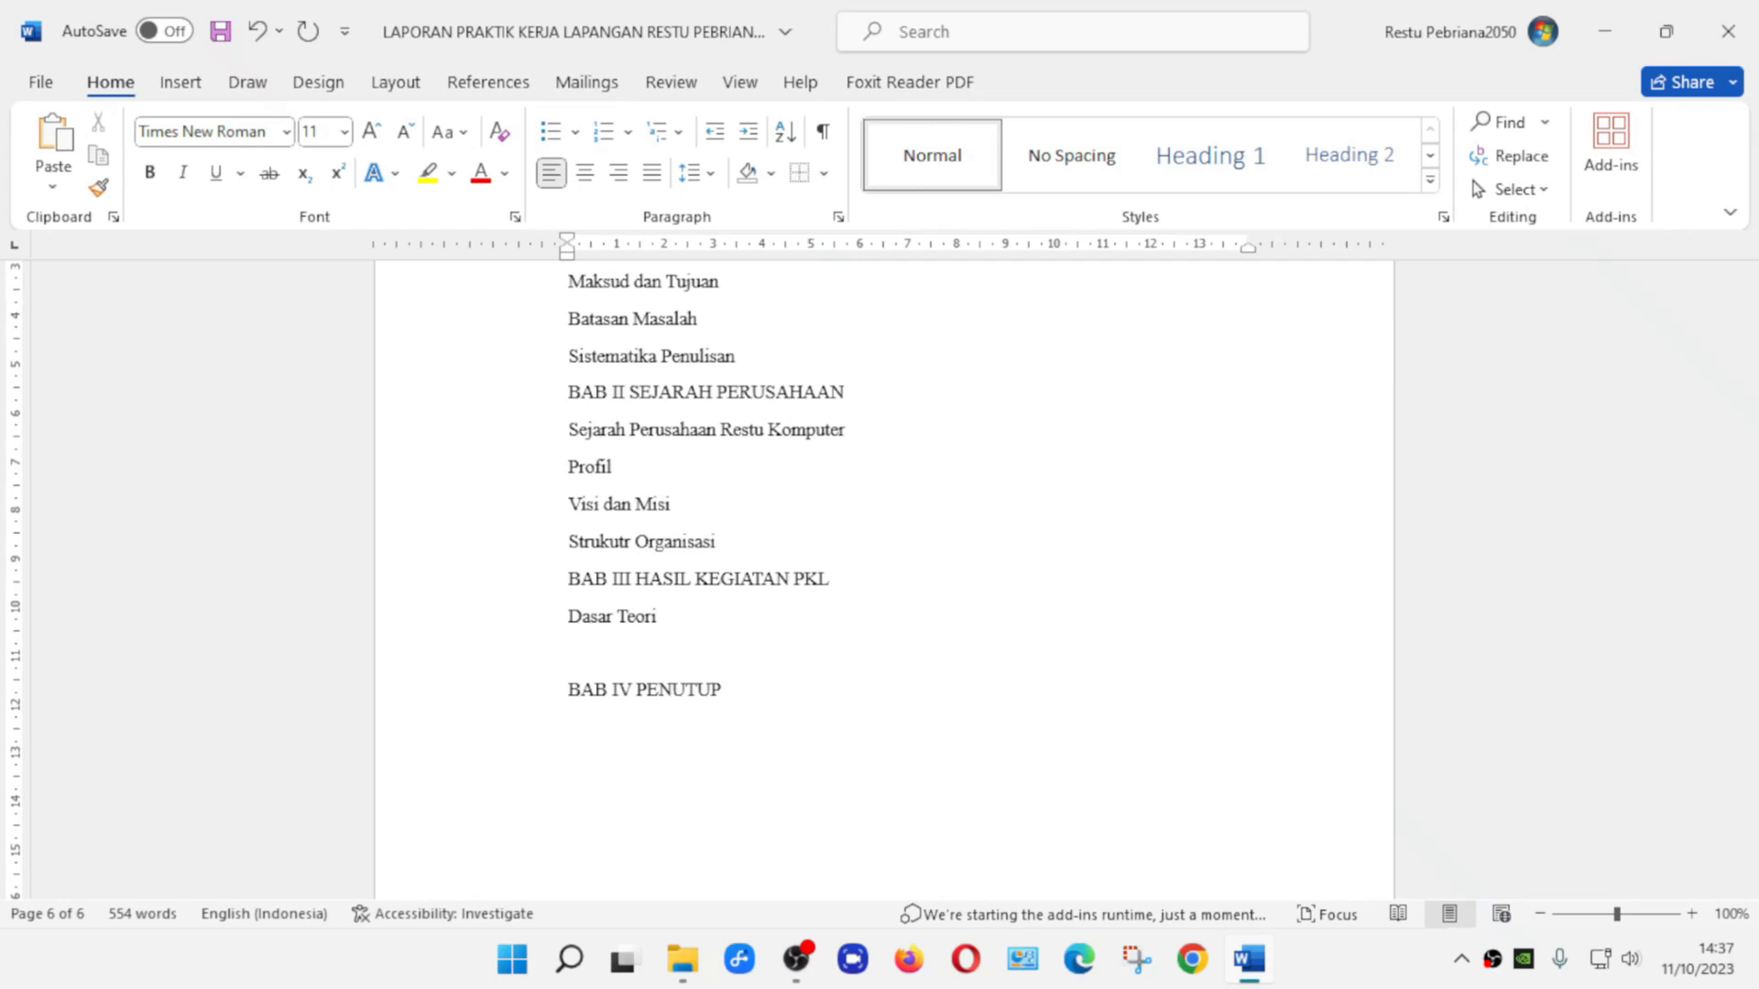
key("ctrl+s")
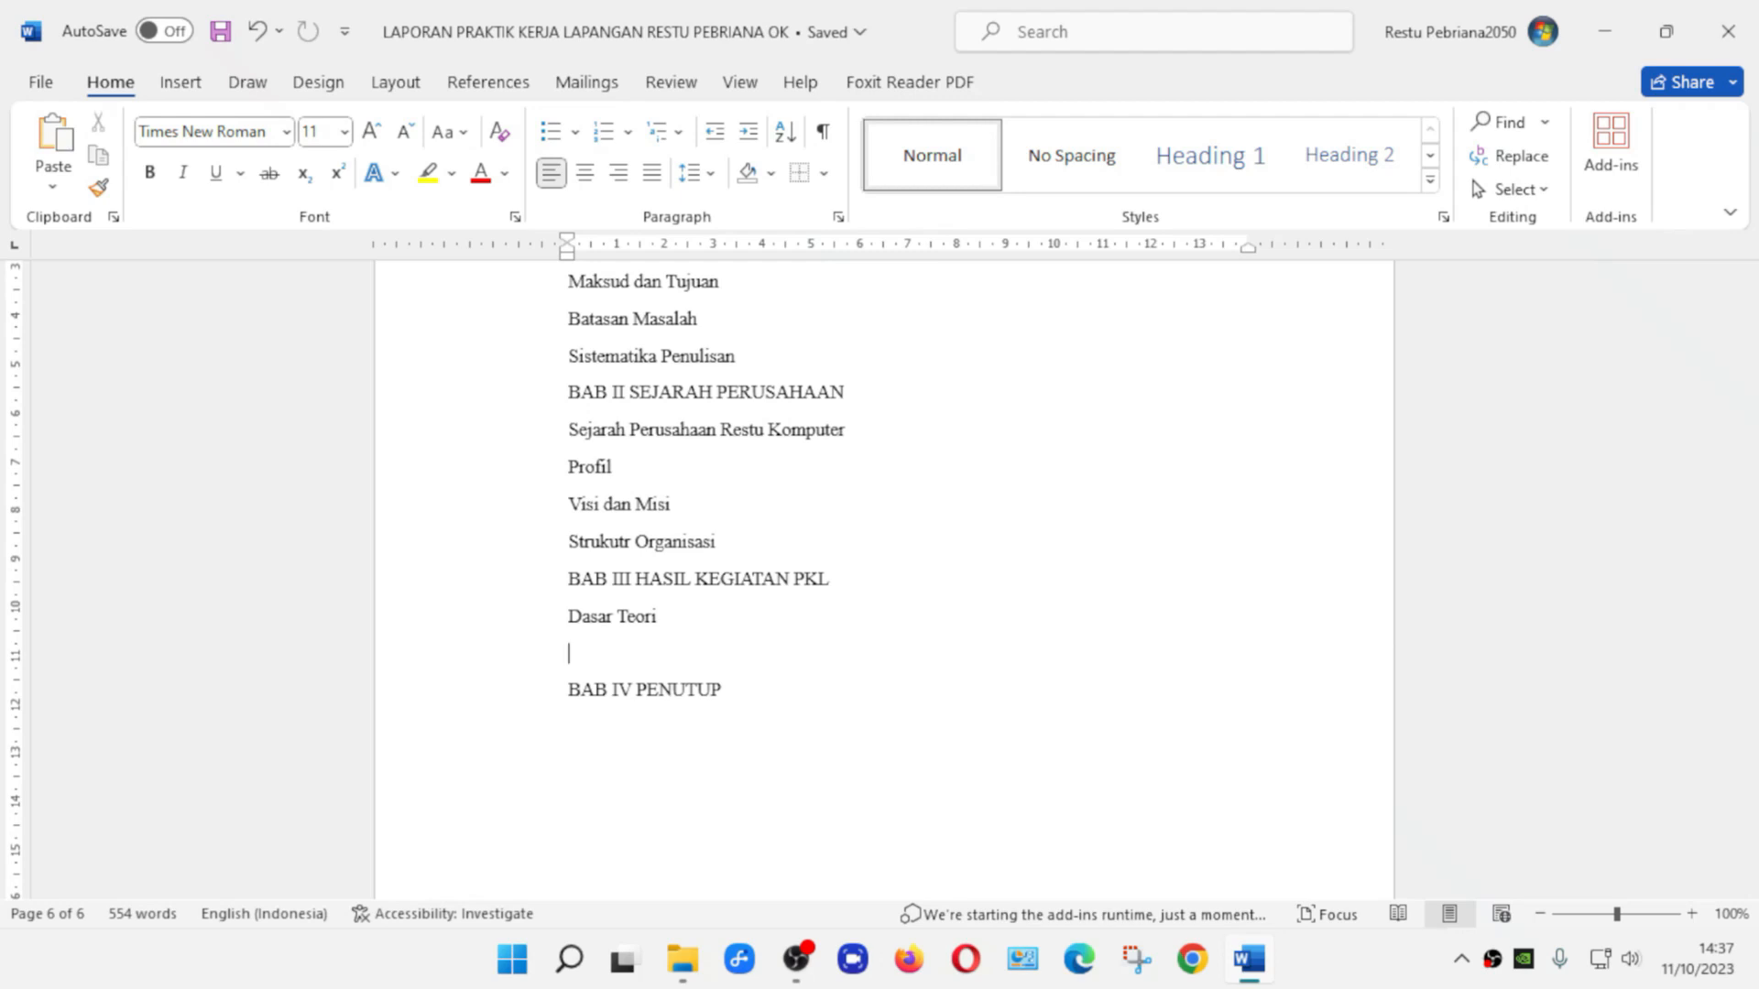
Enter Komponen Hardware Komputer on the empty line below Dasar Teori and save the document
type("Kompo")
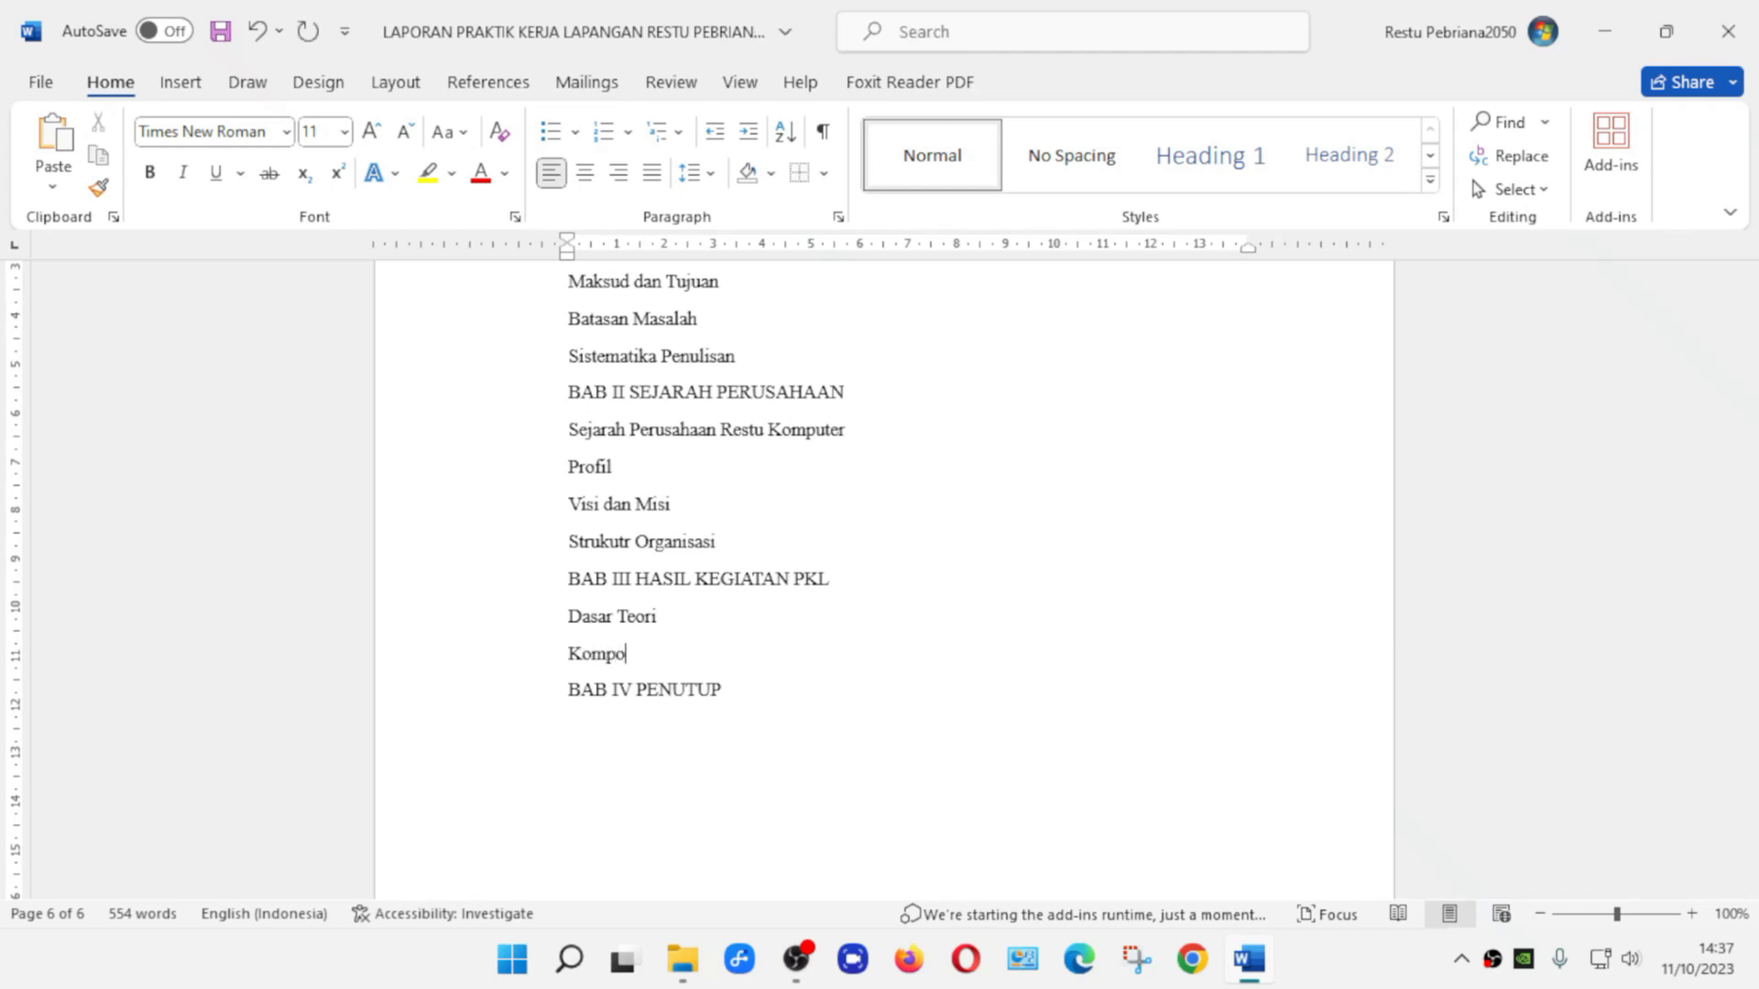
type("nen Hard")
type("ware Komputer")
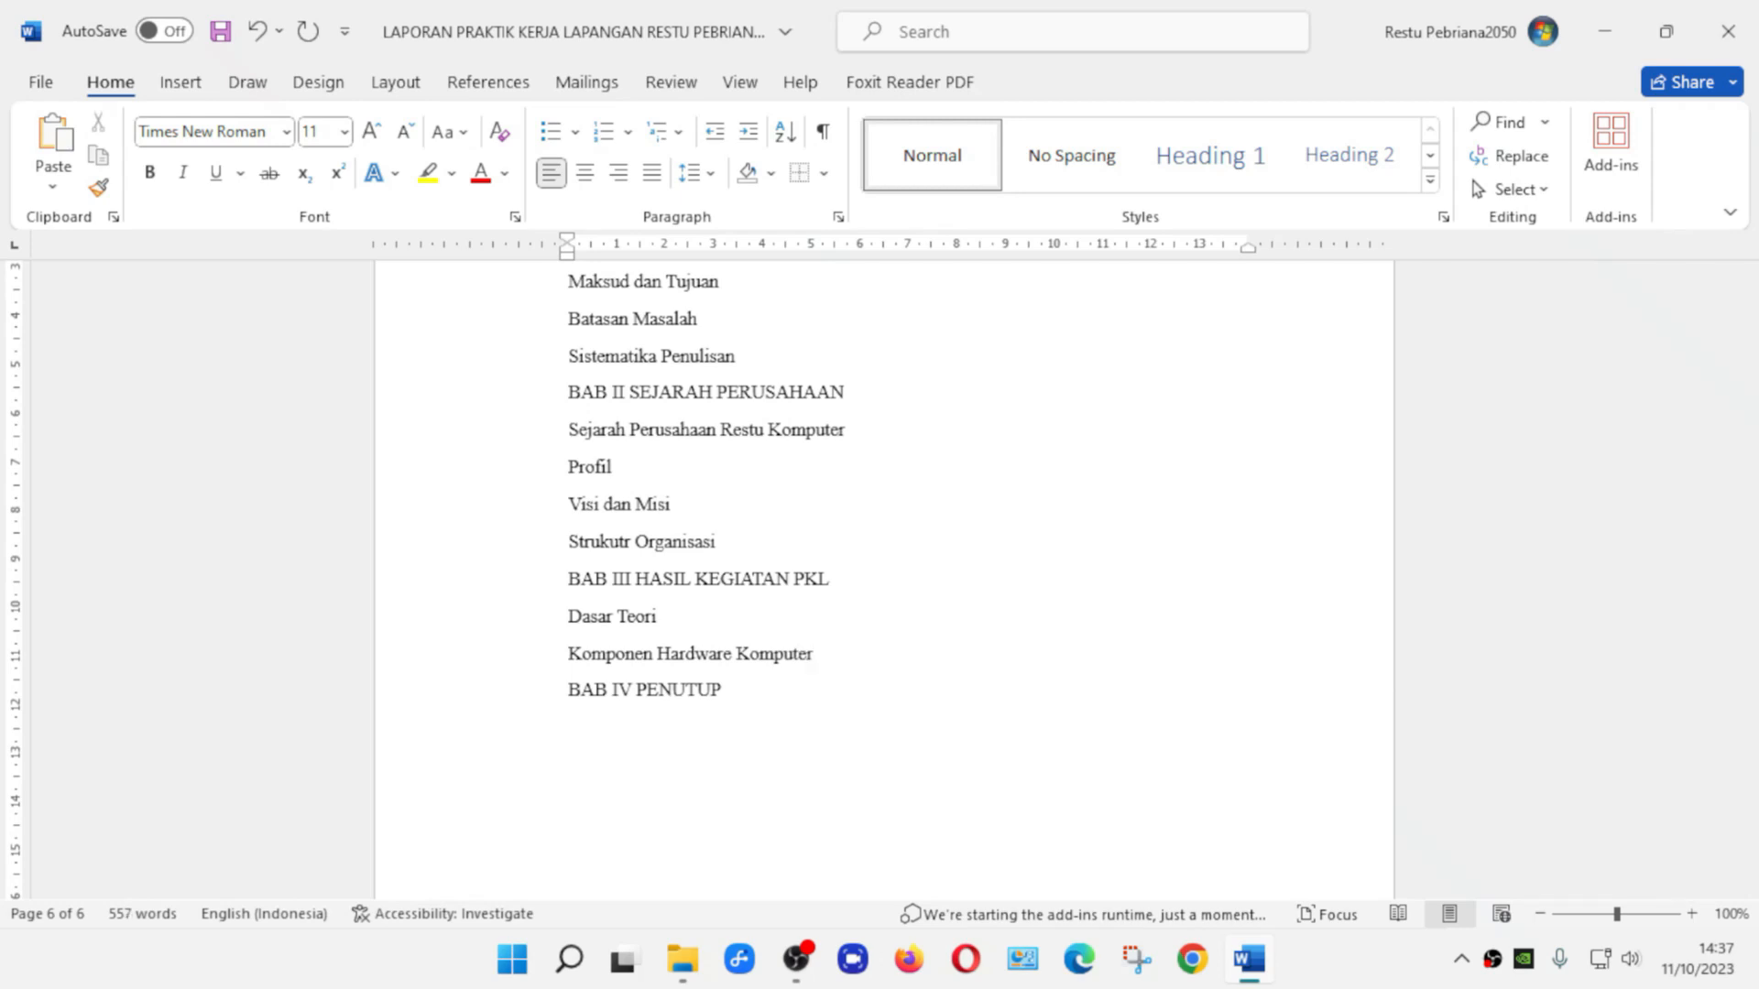
key("ctrl+s")
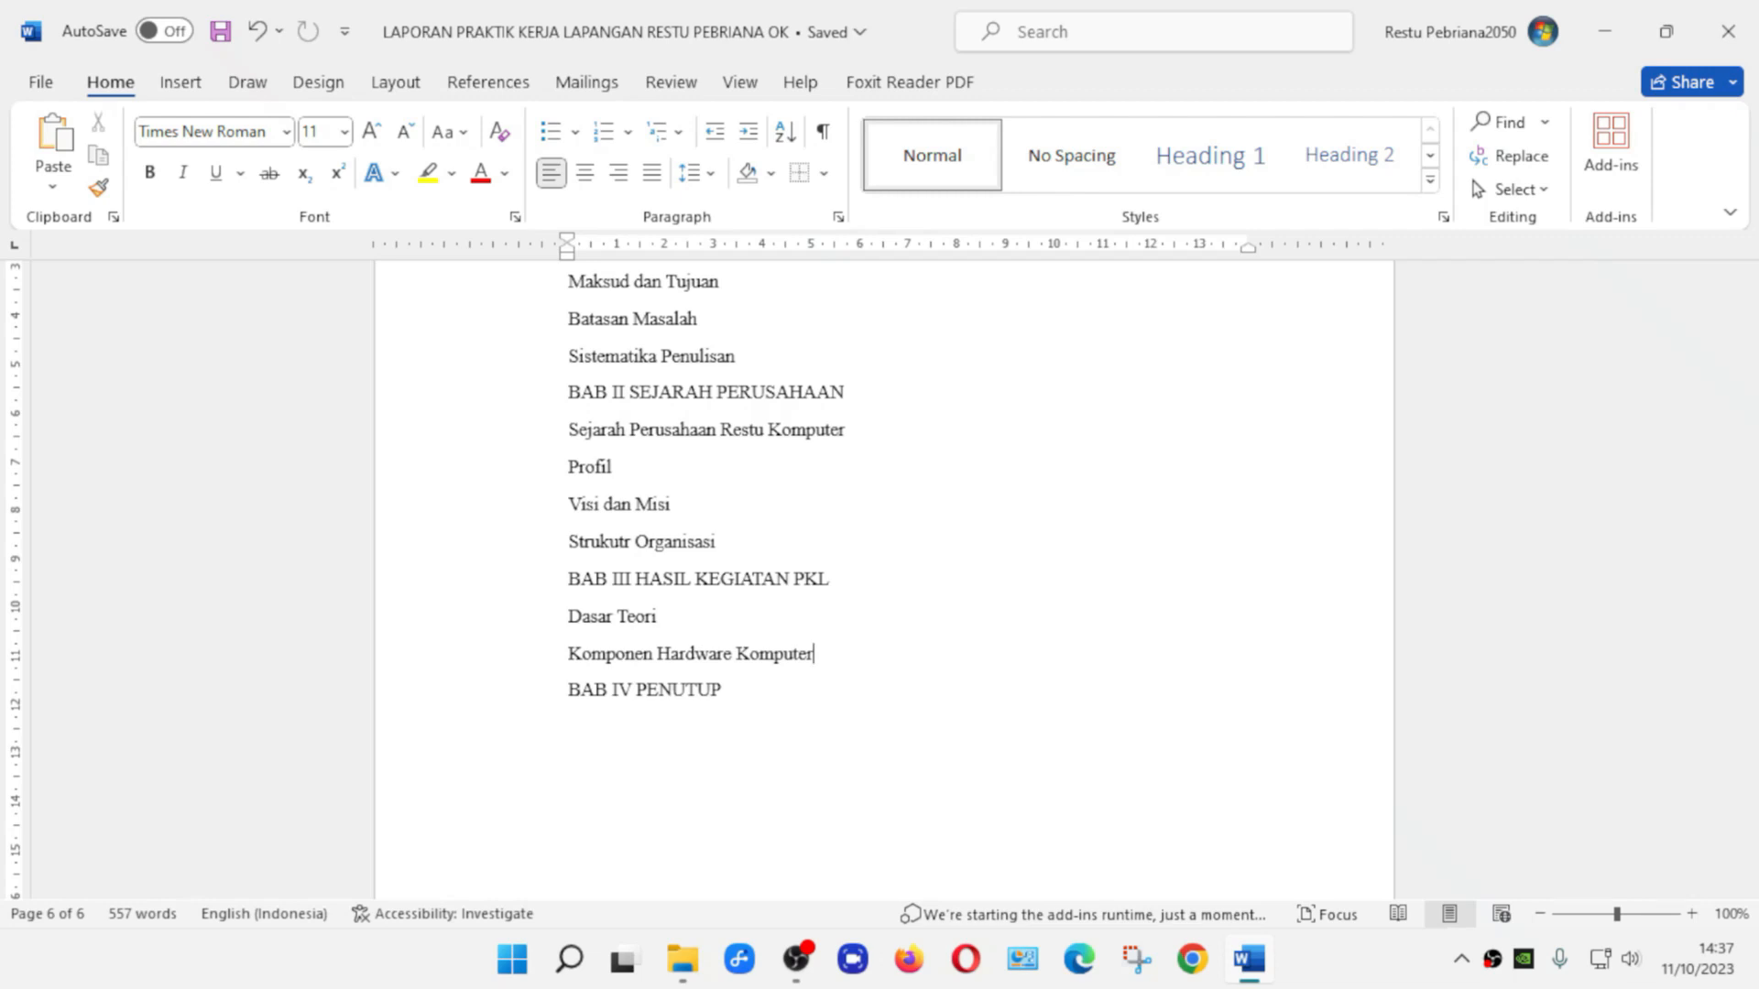
Add the entry Perakitan dan Instalasi Komputer on a line below Komponen Hardware Komputer and save the document
key("Return")
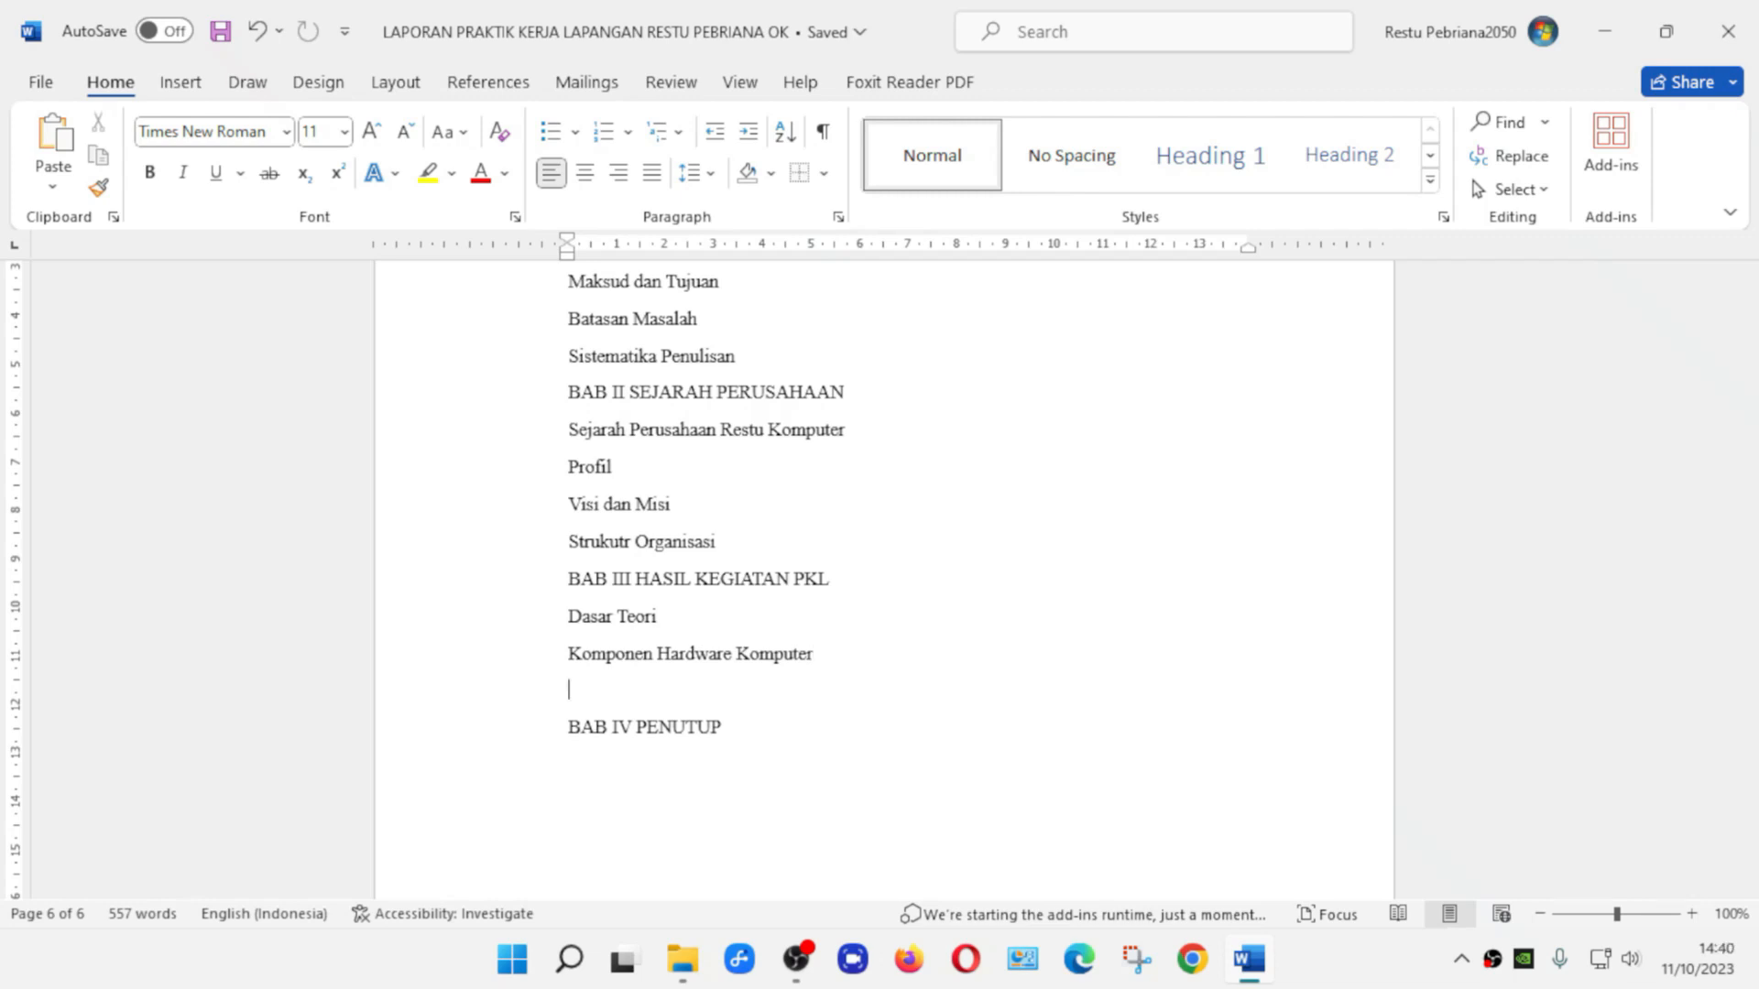
type("Pera")
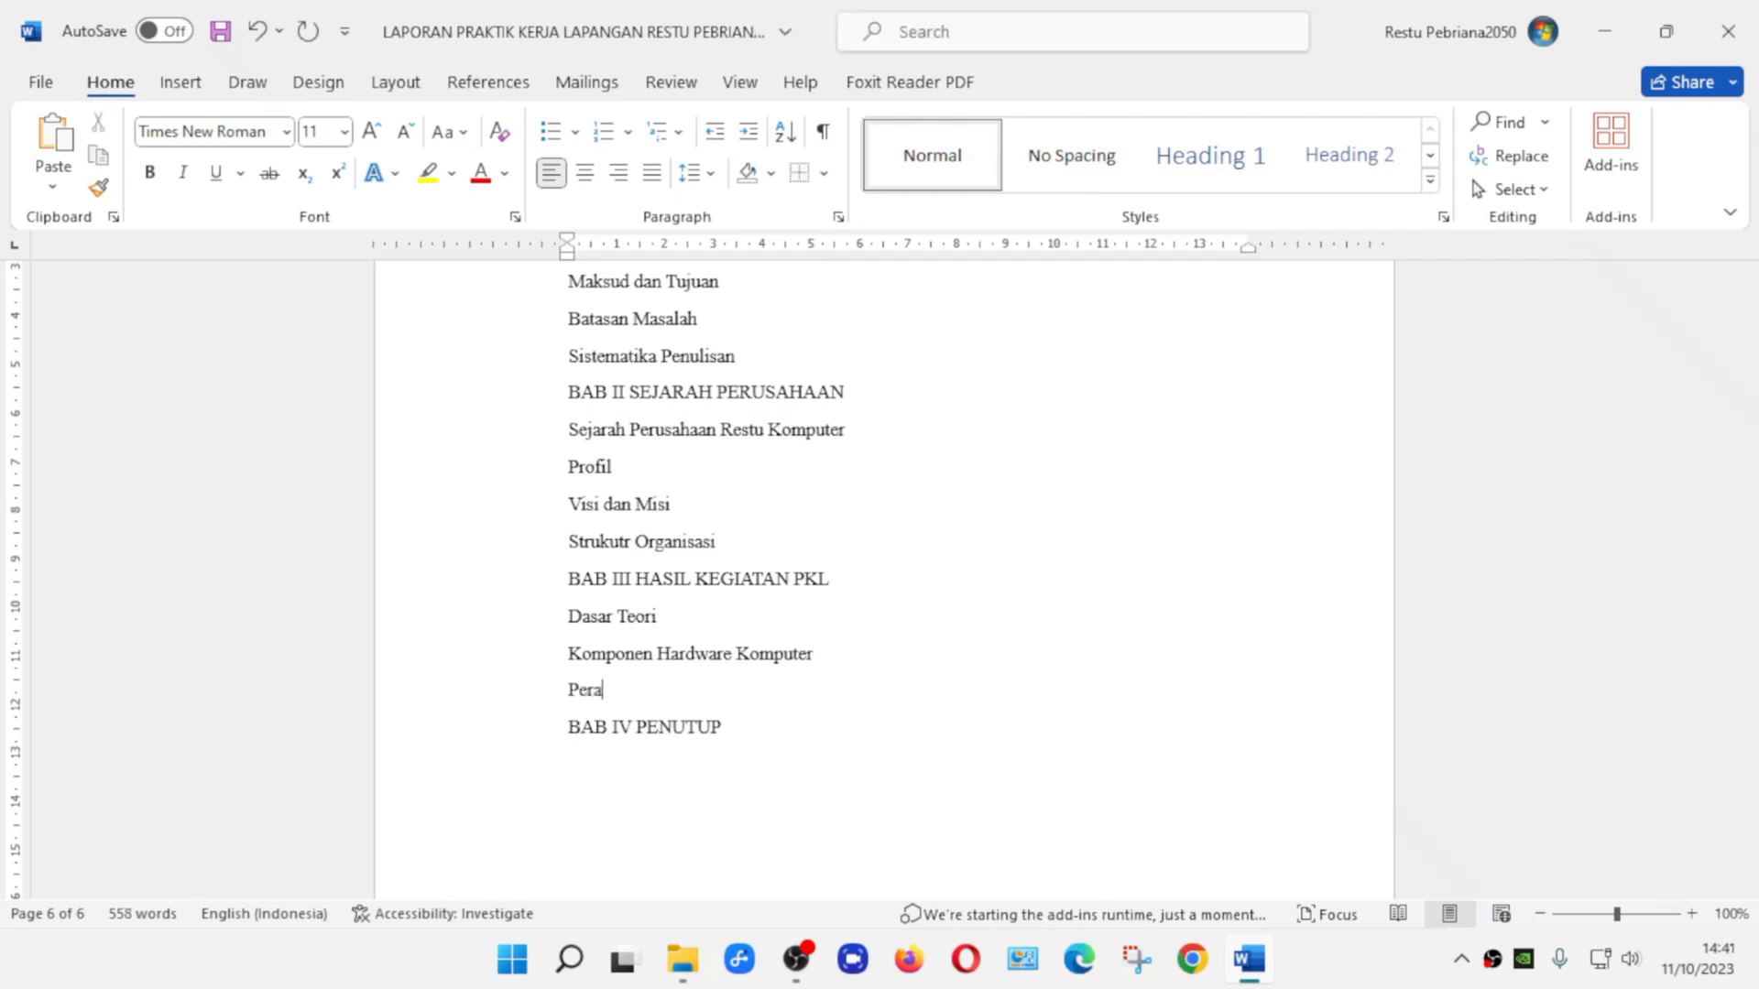
type("kitan Komputer")
key("ctrl+s")
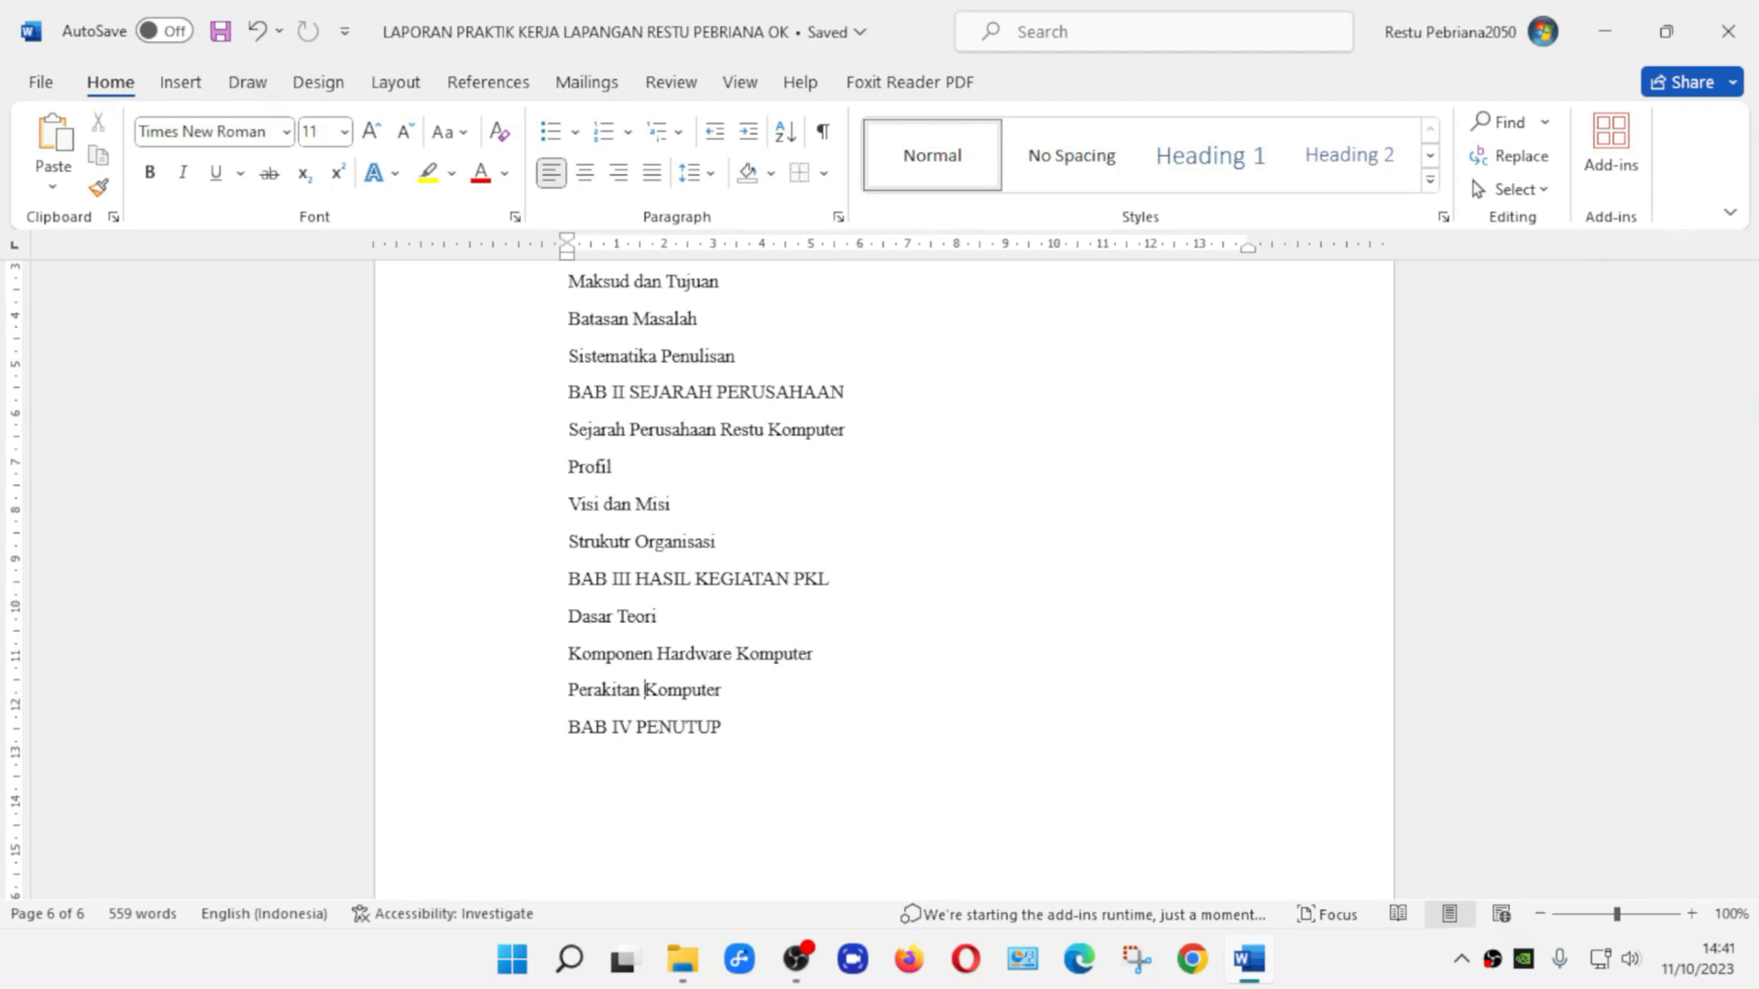
type("dan Ins")
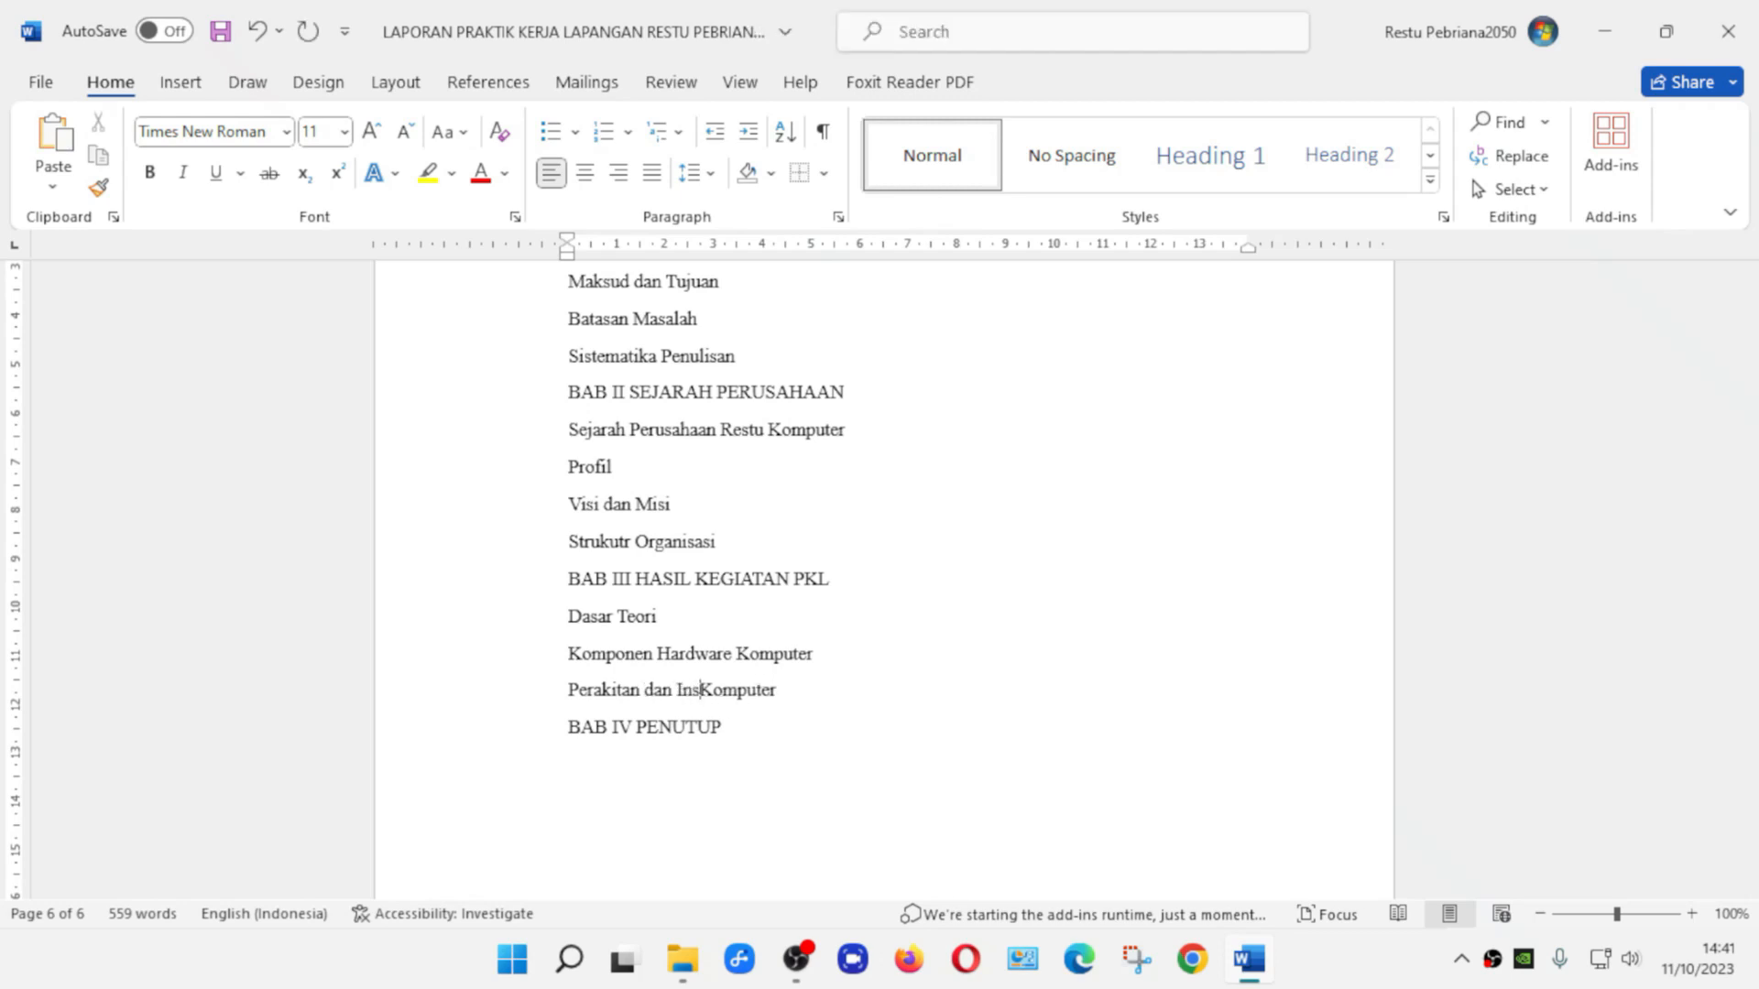
type("talasi")
key("ctrl+s")
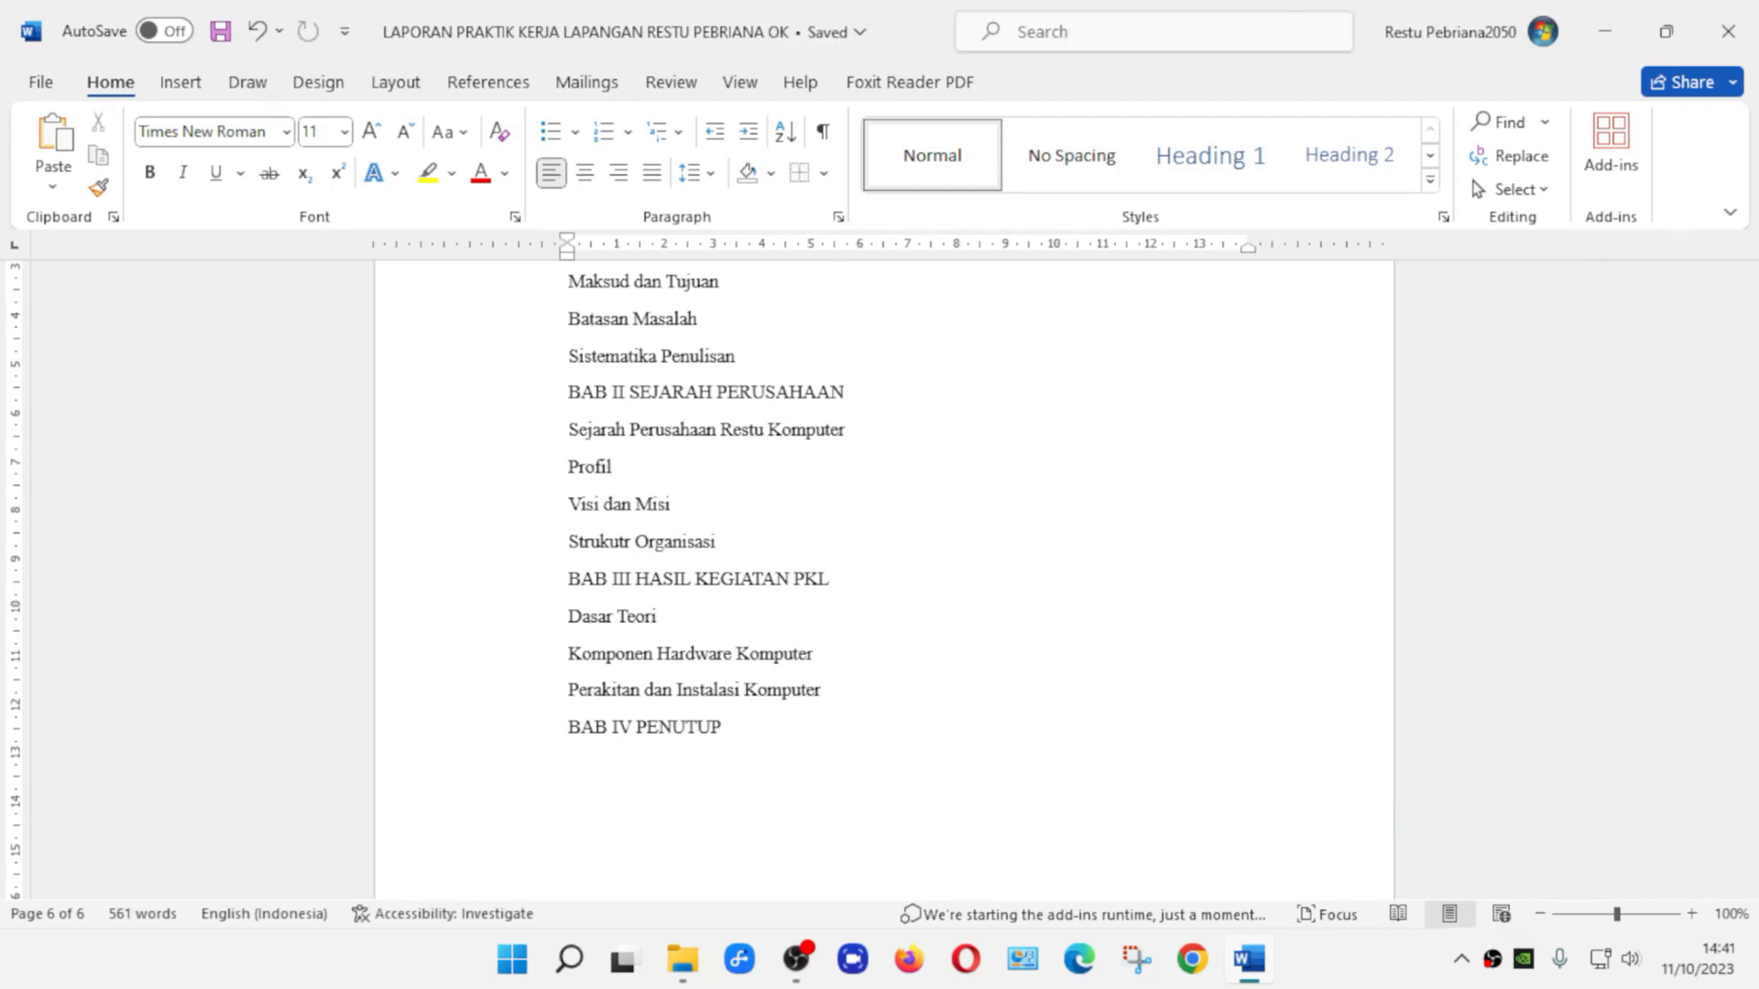
Add the entry Pengujian PC on a line below Perakitan dan Instalasi Komputer and save the document
key("Return")
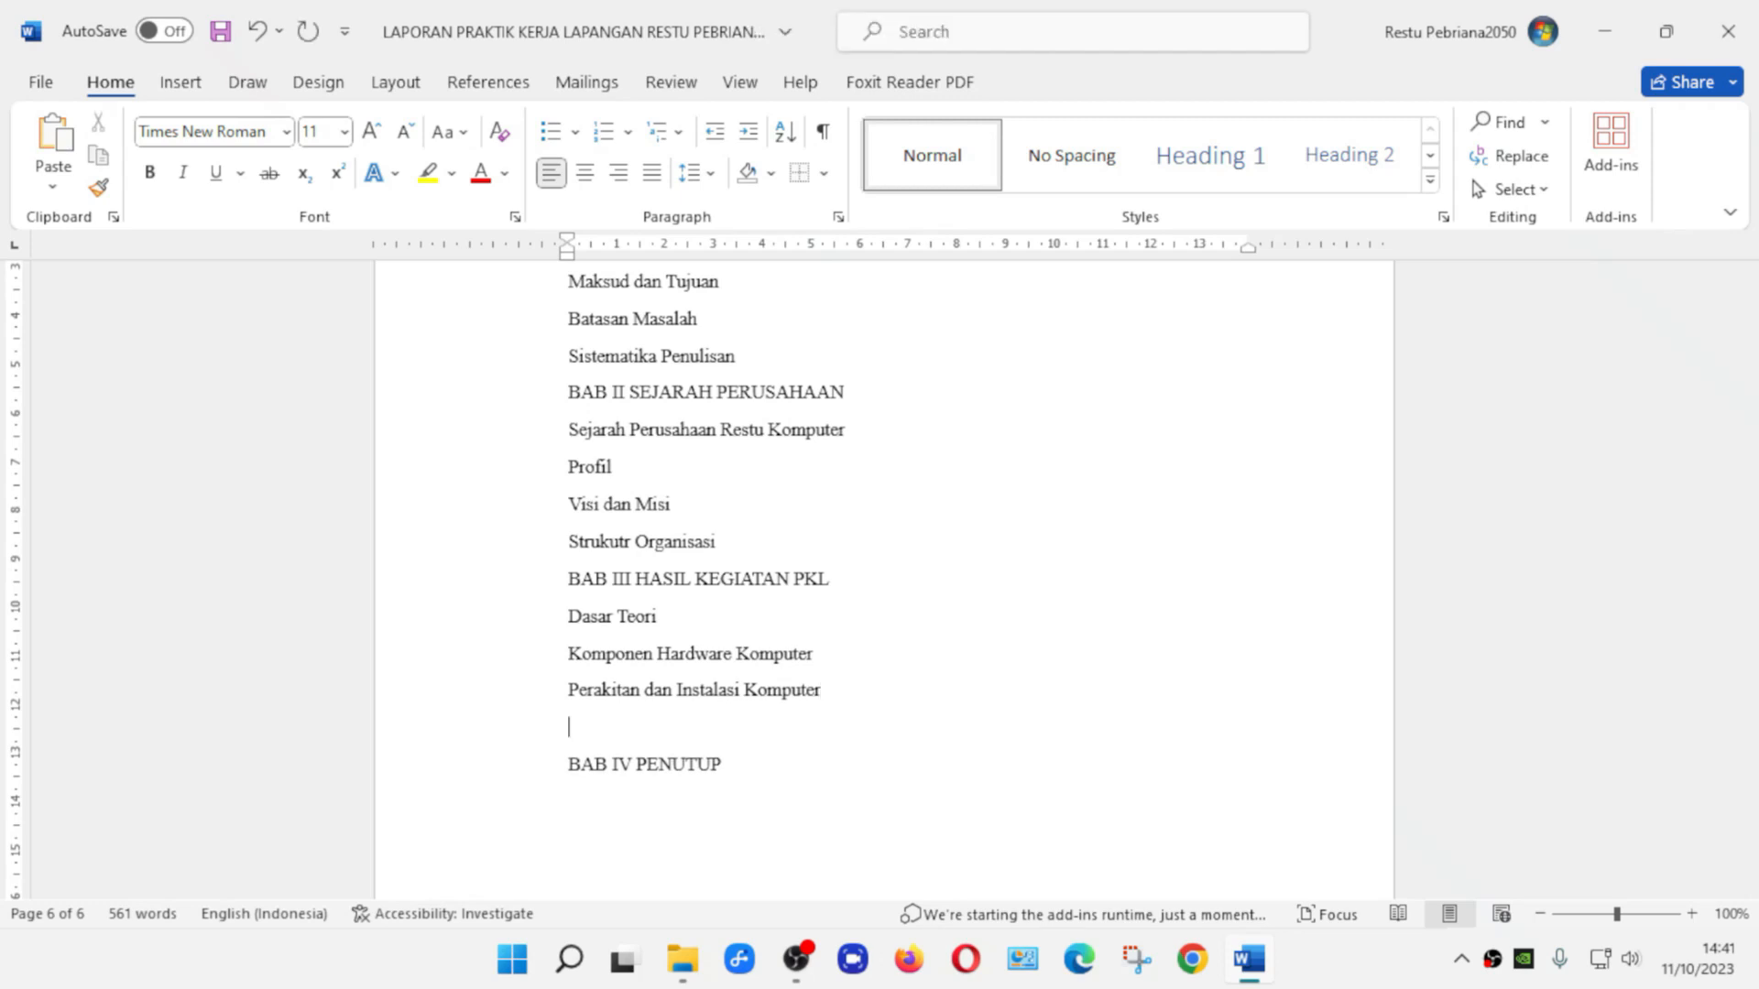
key("ctrl+s")
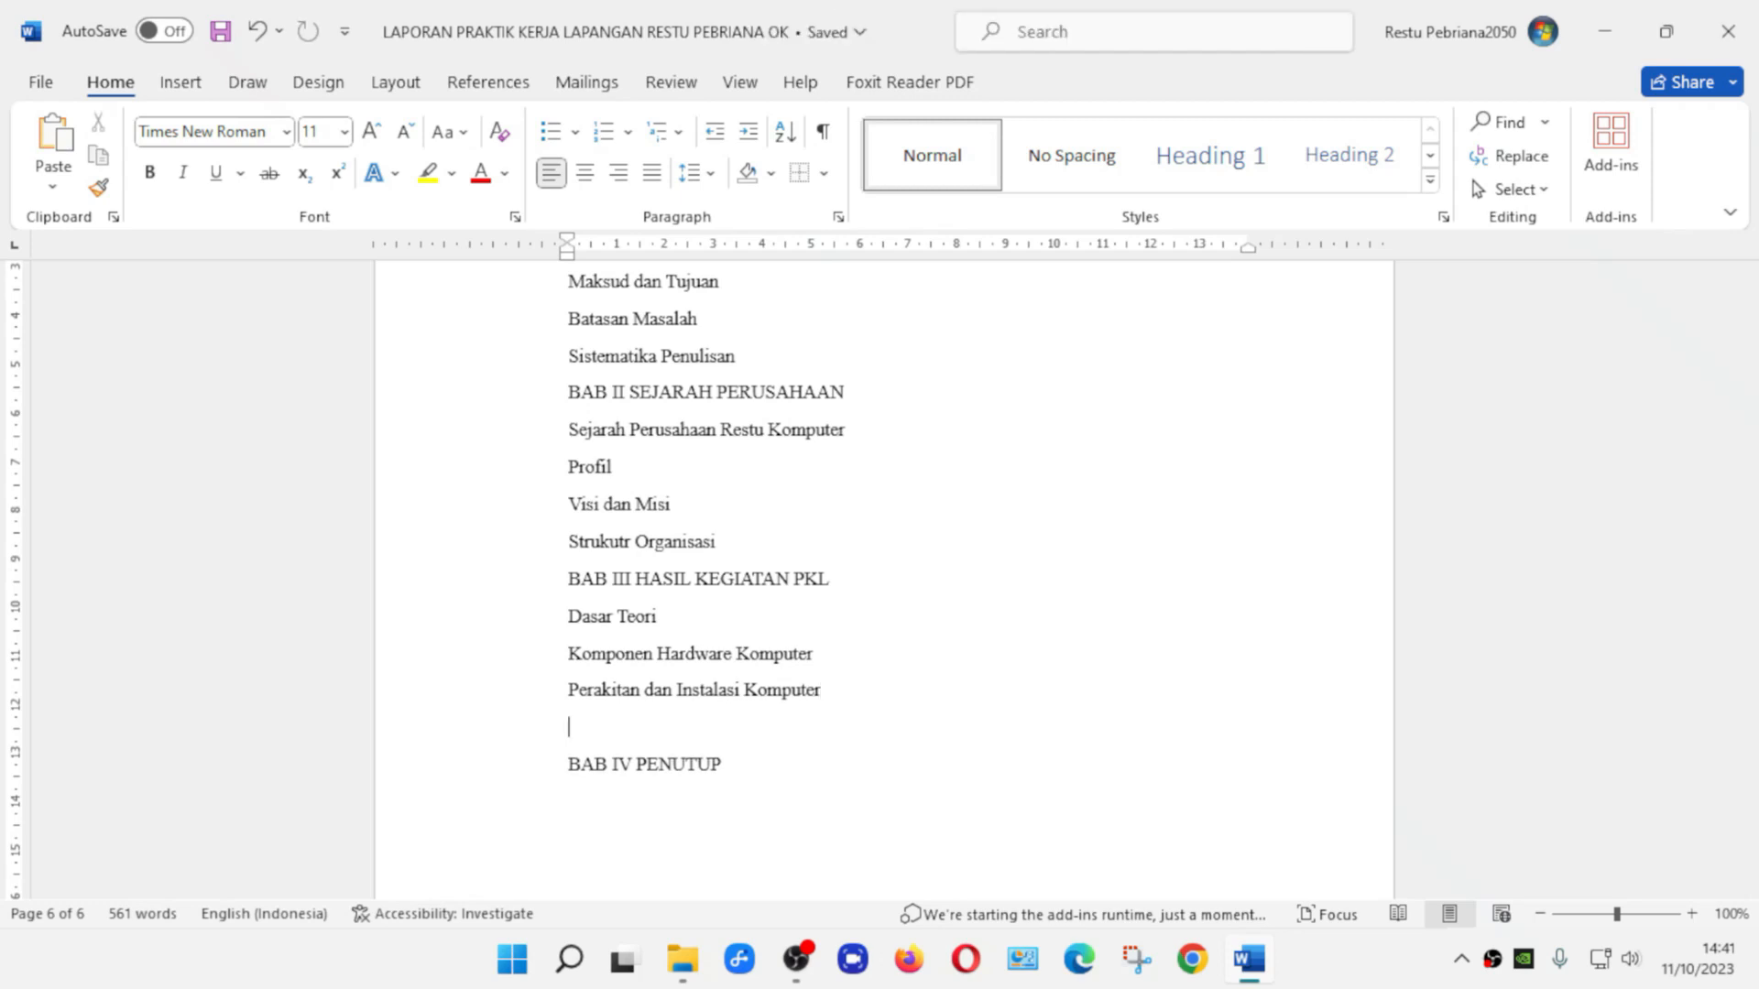
type("Pengujian")
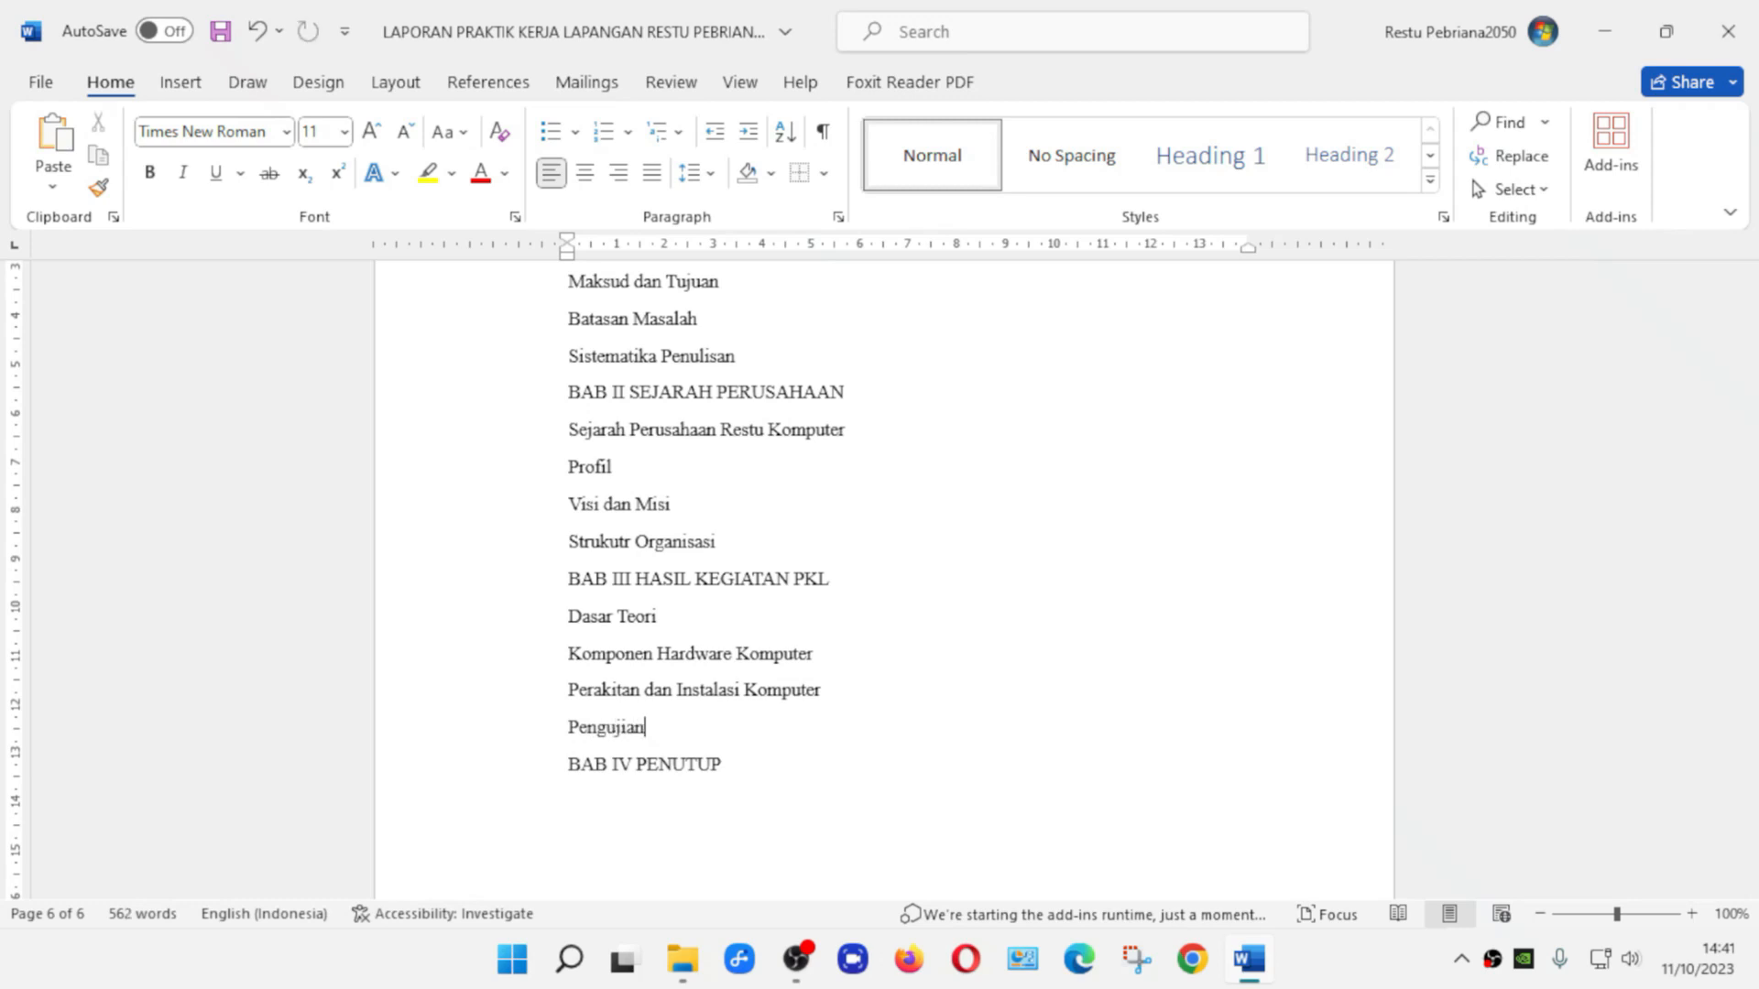
key("ctrl+s")
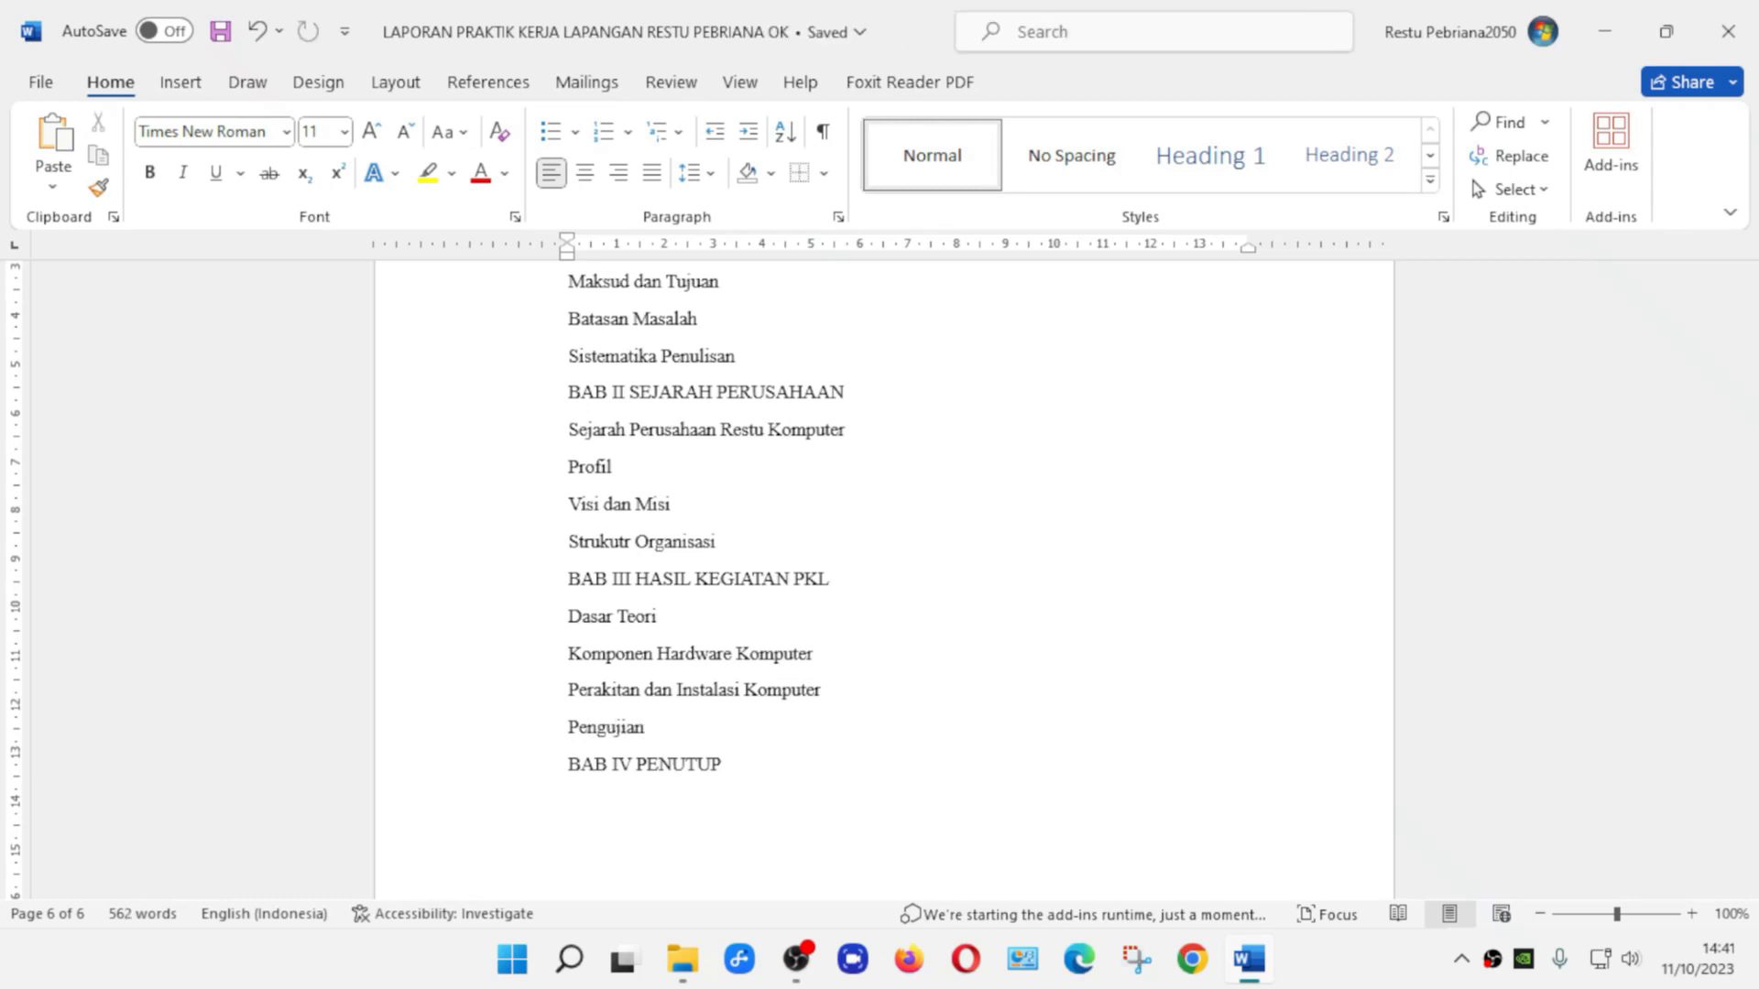
type("PC")
key("ctrl+s")
Add the entries Kesimpulan and Saran on separate lines below BAB IV PENUTUP and save the document
scroll(884, 577, "down", 3)
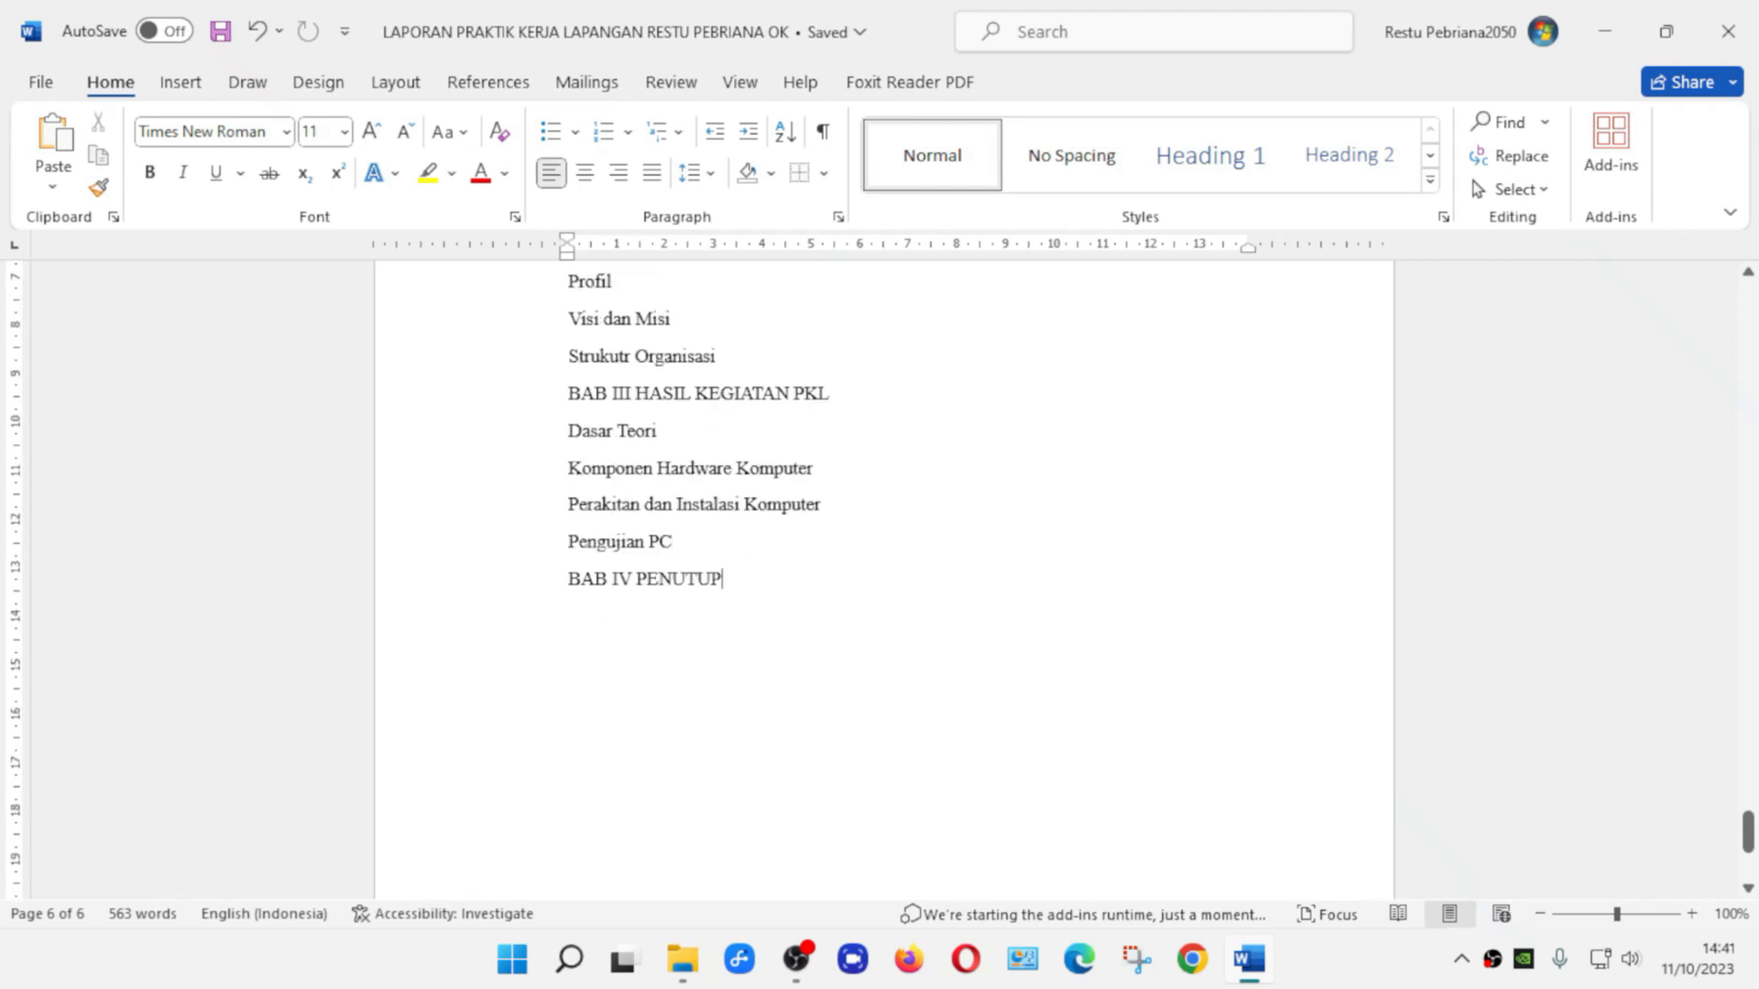
key("Return")
type("Kes")
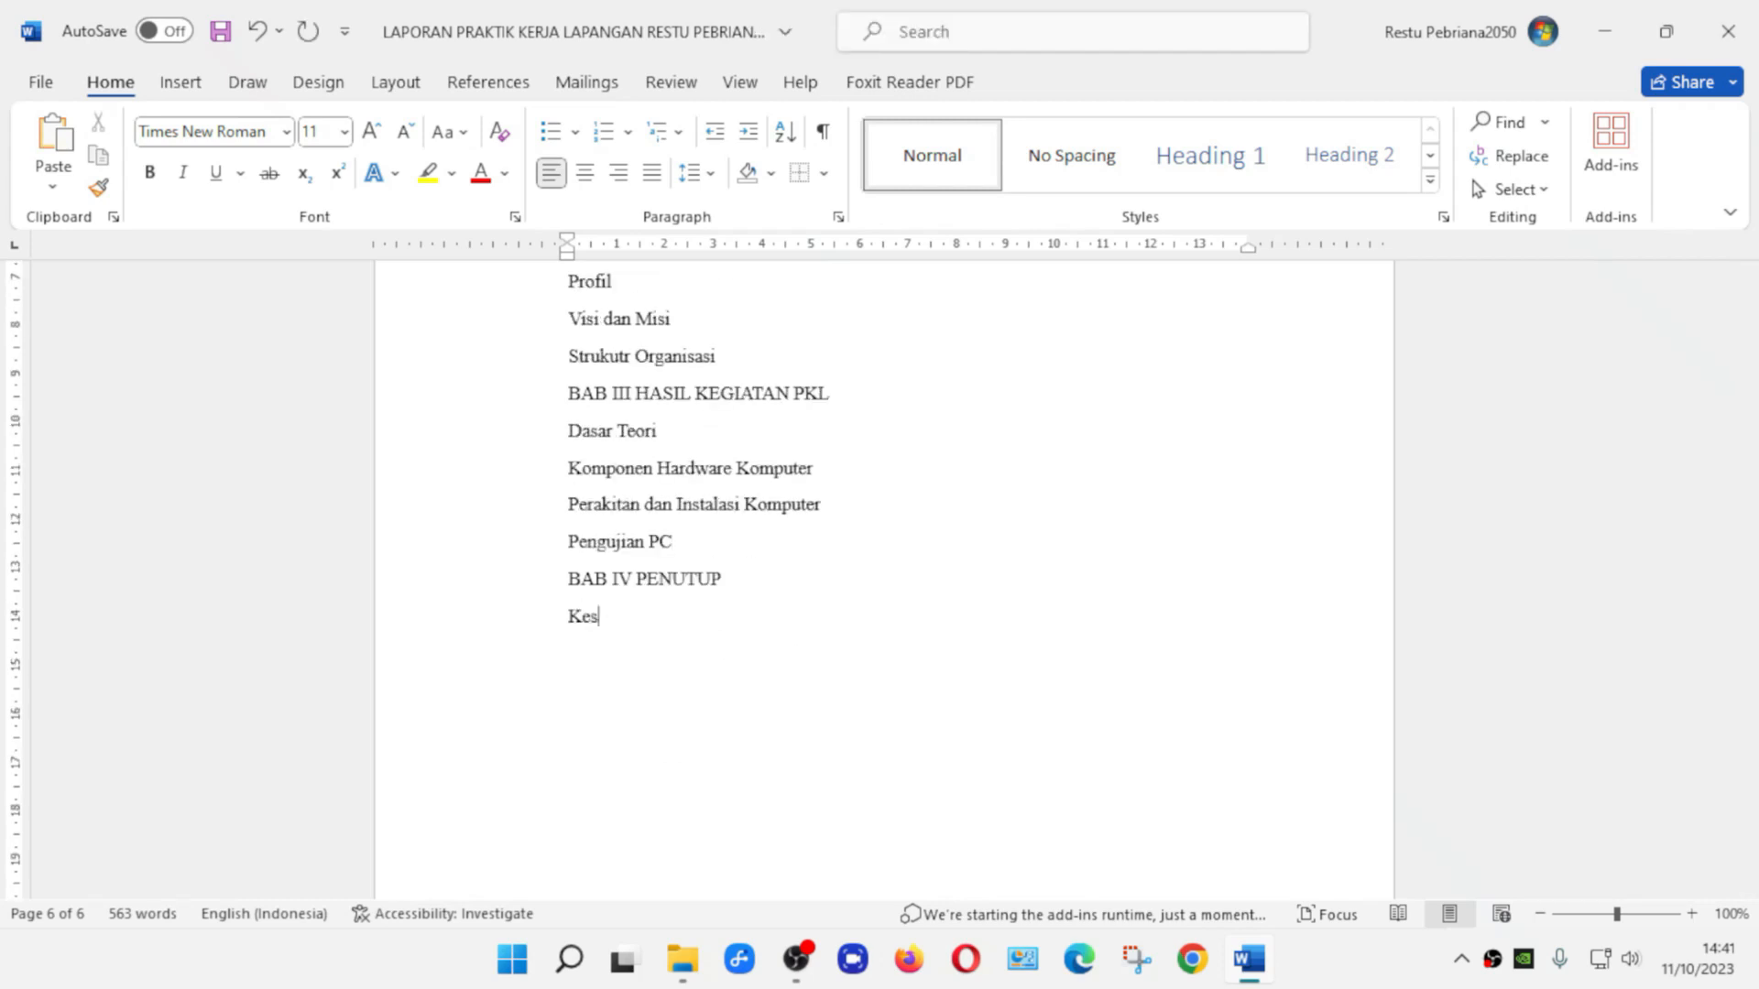
type("impulan")
key("Return")
type("Saran")
key("ctrl+s")
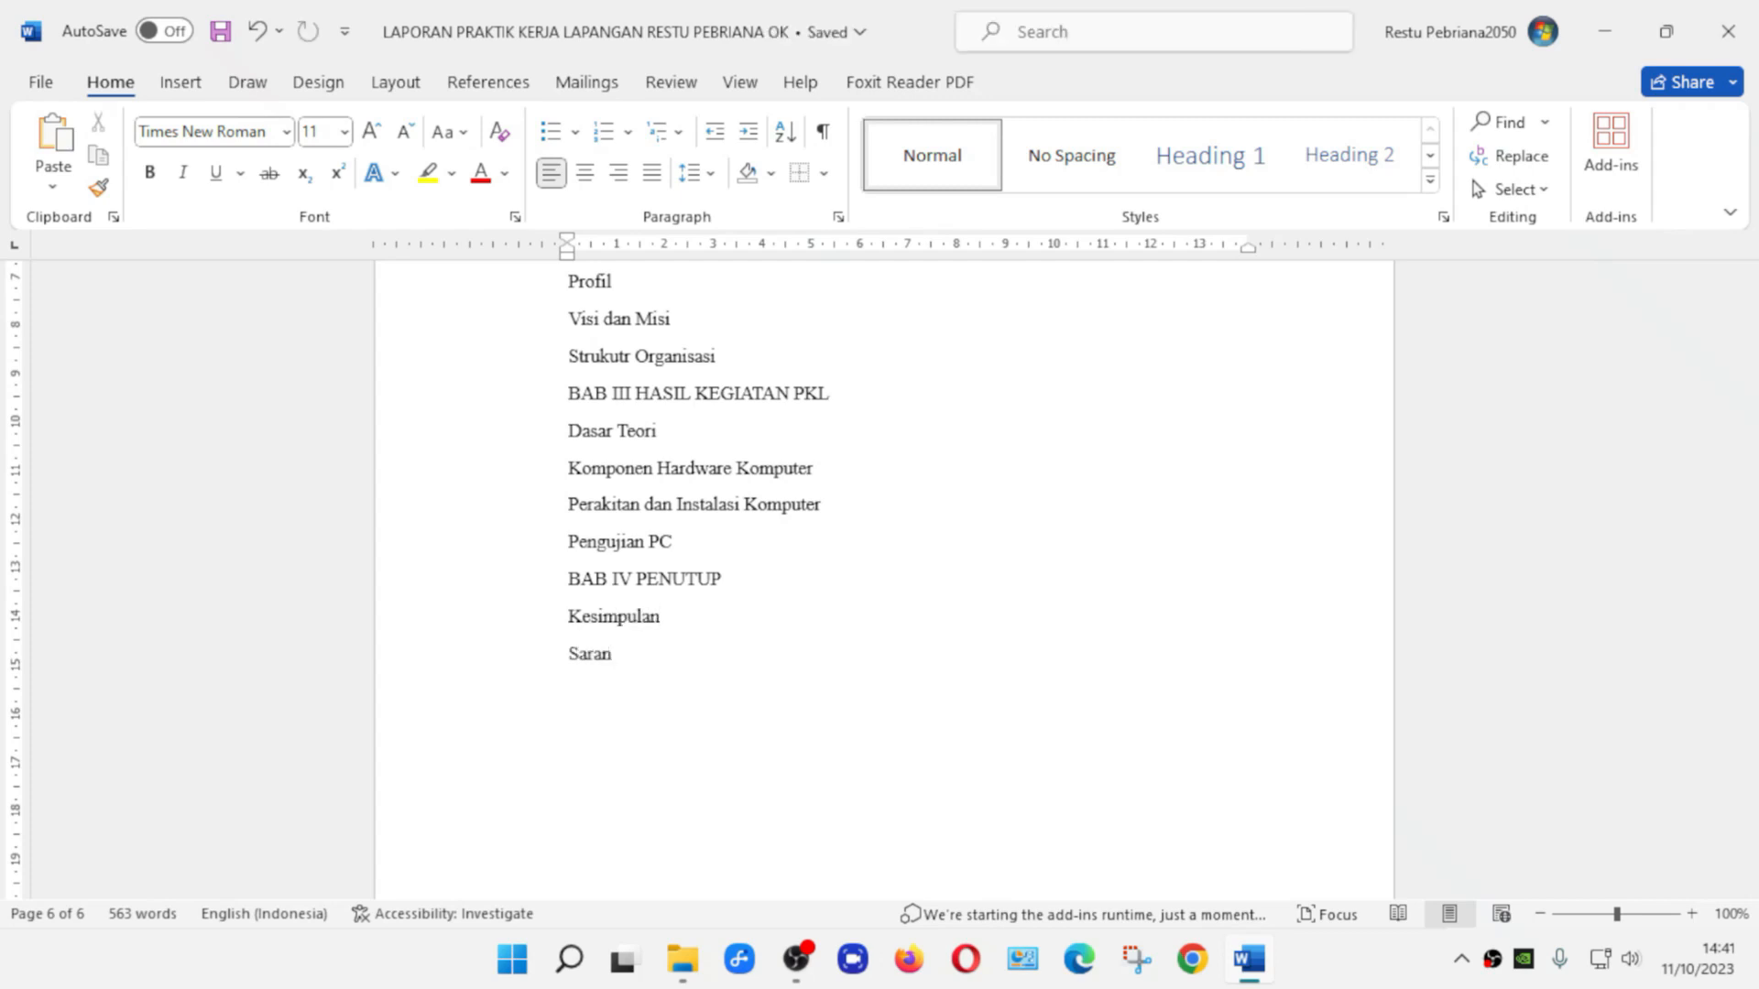
Change the last entry under BAB II so that it reads Strukutur Organisasi
scroll(884, 577, "up", 1)
scroll(884, 577, "up", 3)
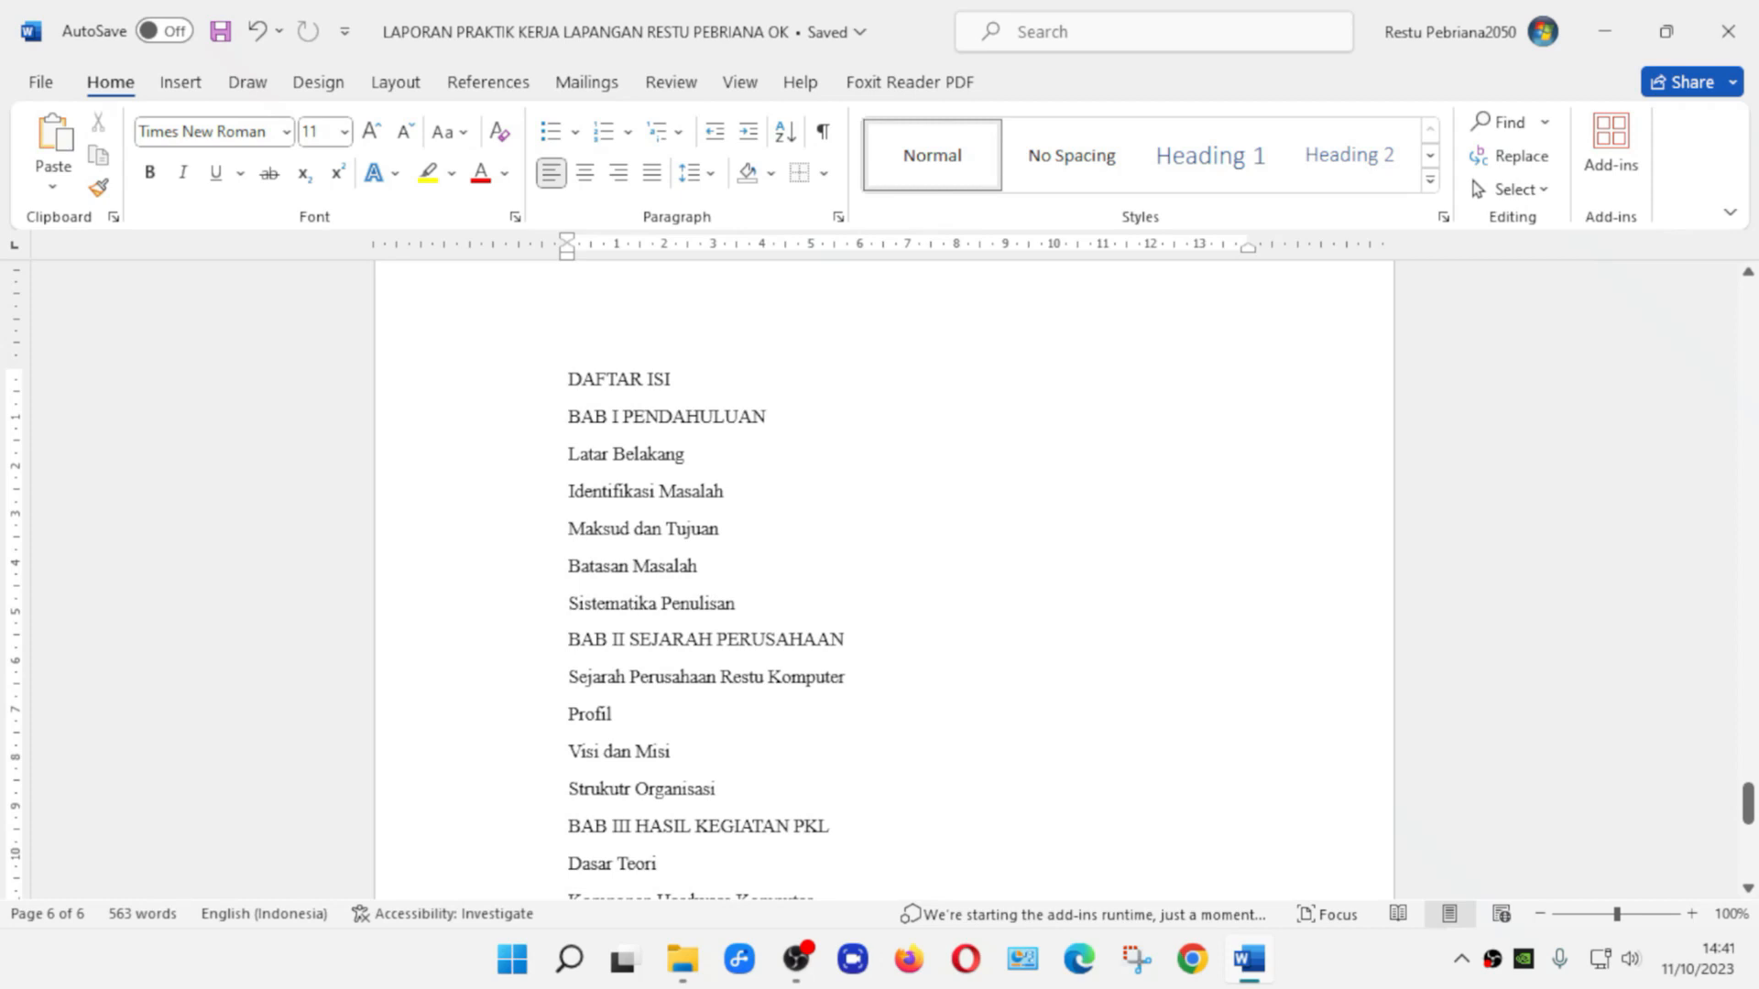
scroll(884, 577, "up", 2)
scroll(884, 577, "down", 2)
scroll(884, 577, "down", 2)
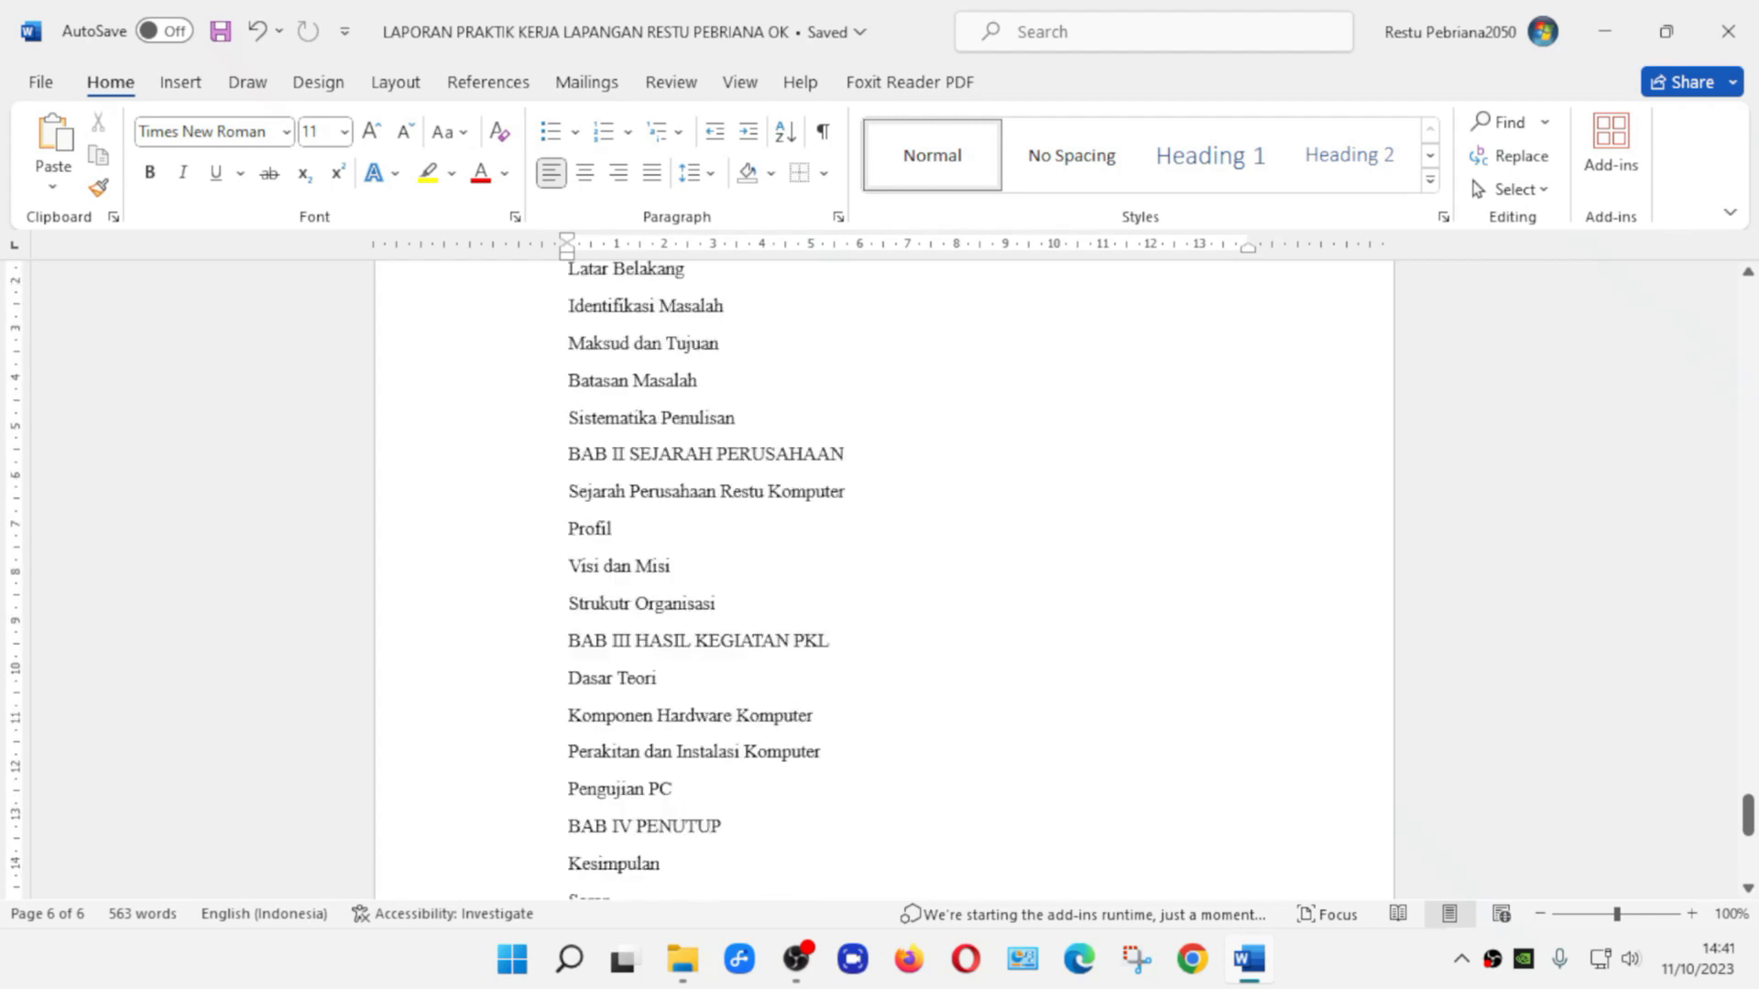
scroll(884, 577, "down", 1)
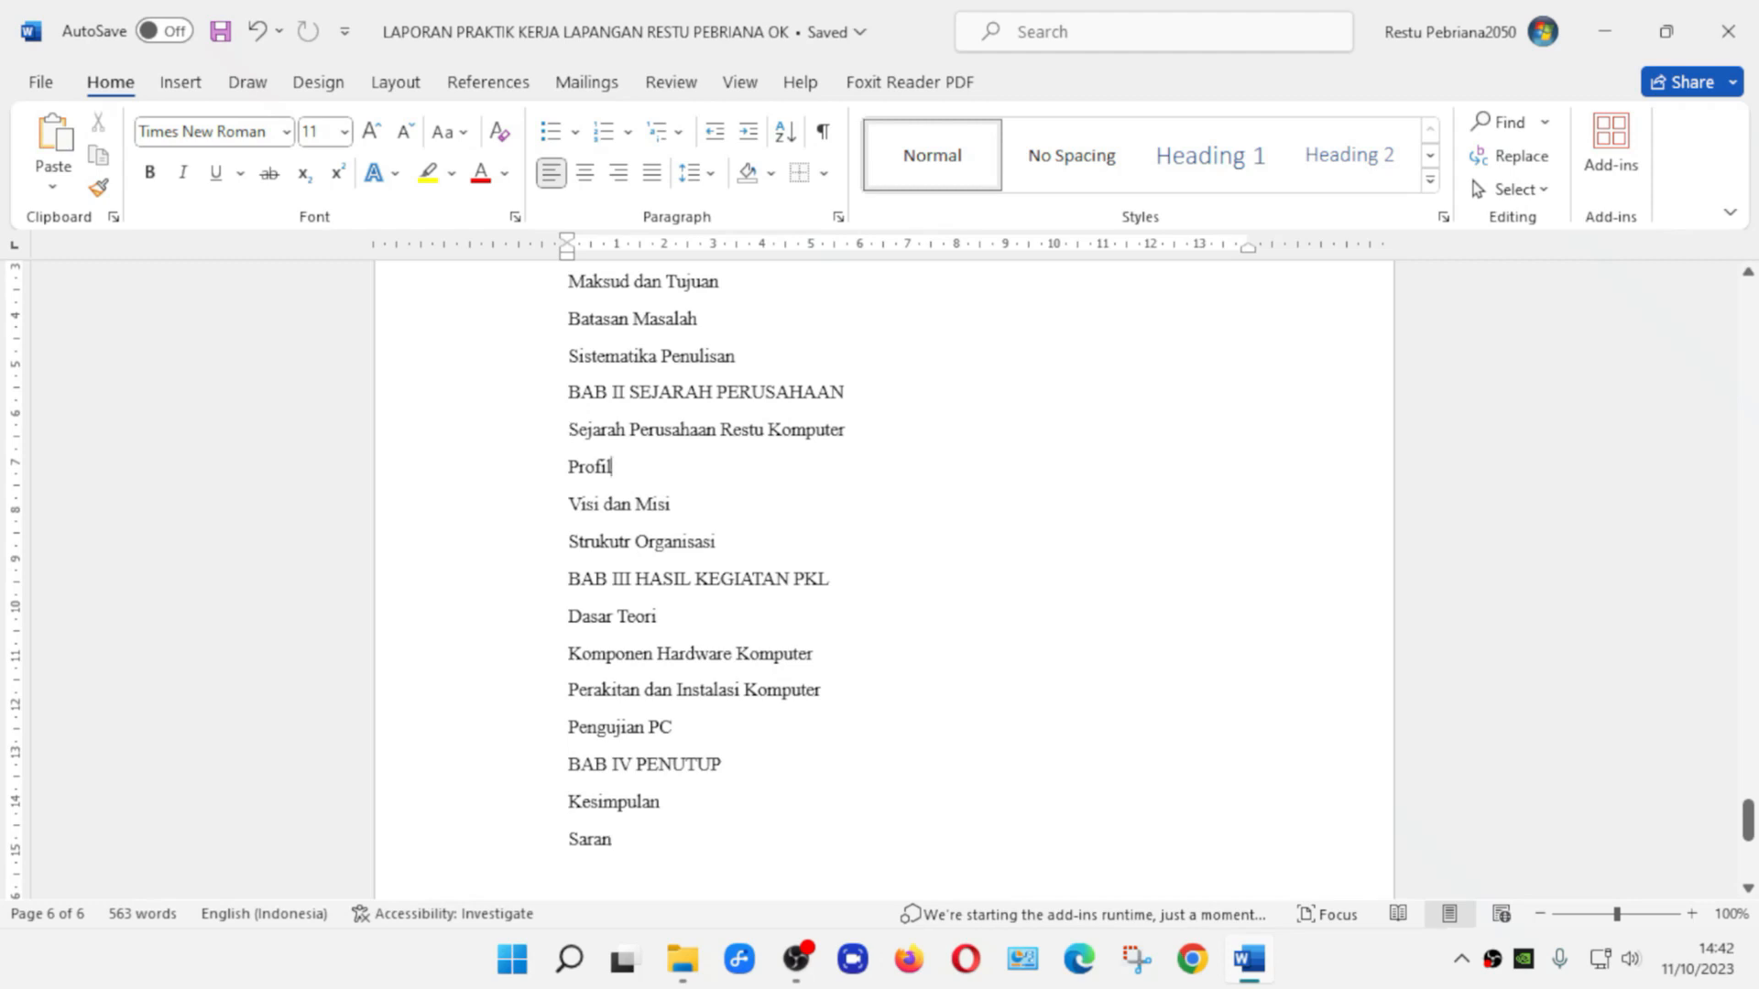
double_click(685, 518)
double_click(728, 551)
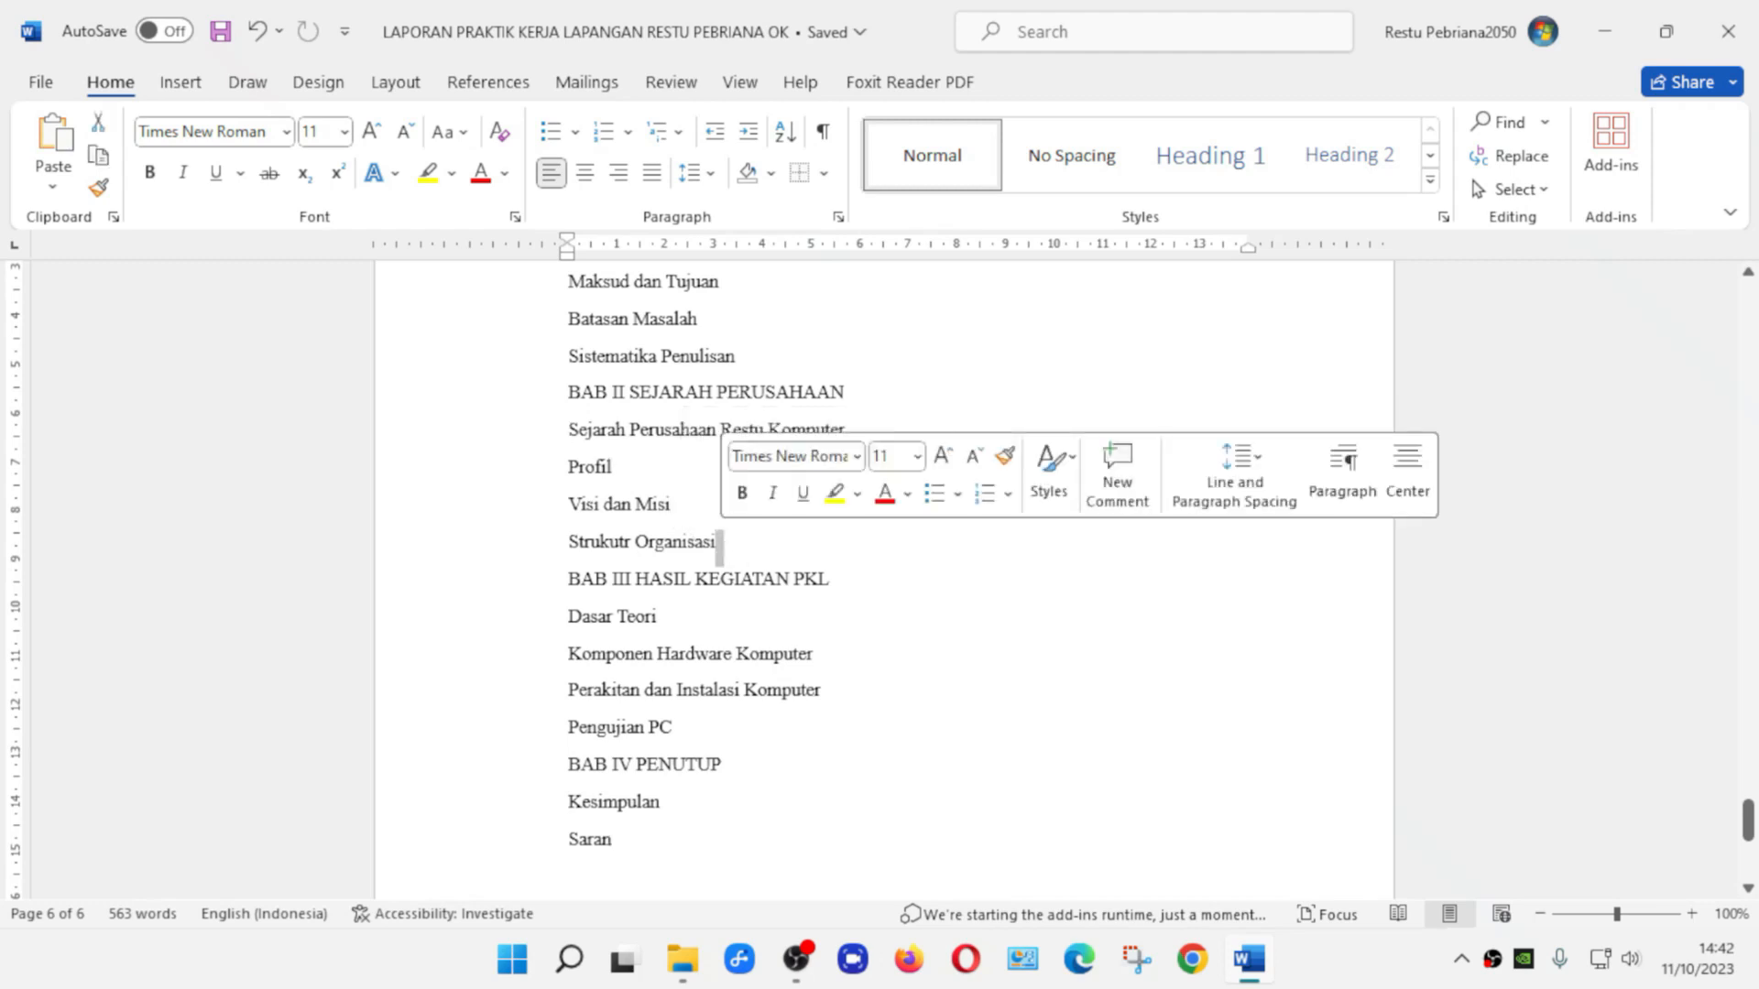
left_click(624, 541)
type("u")
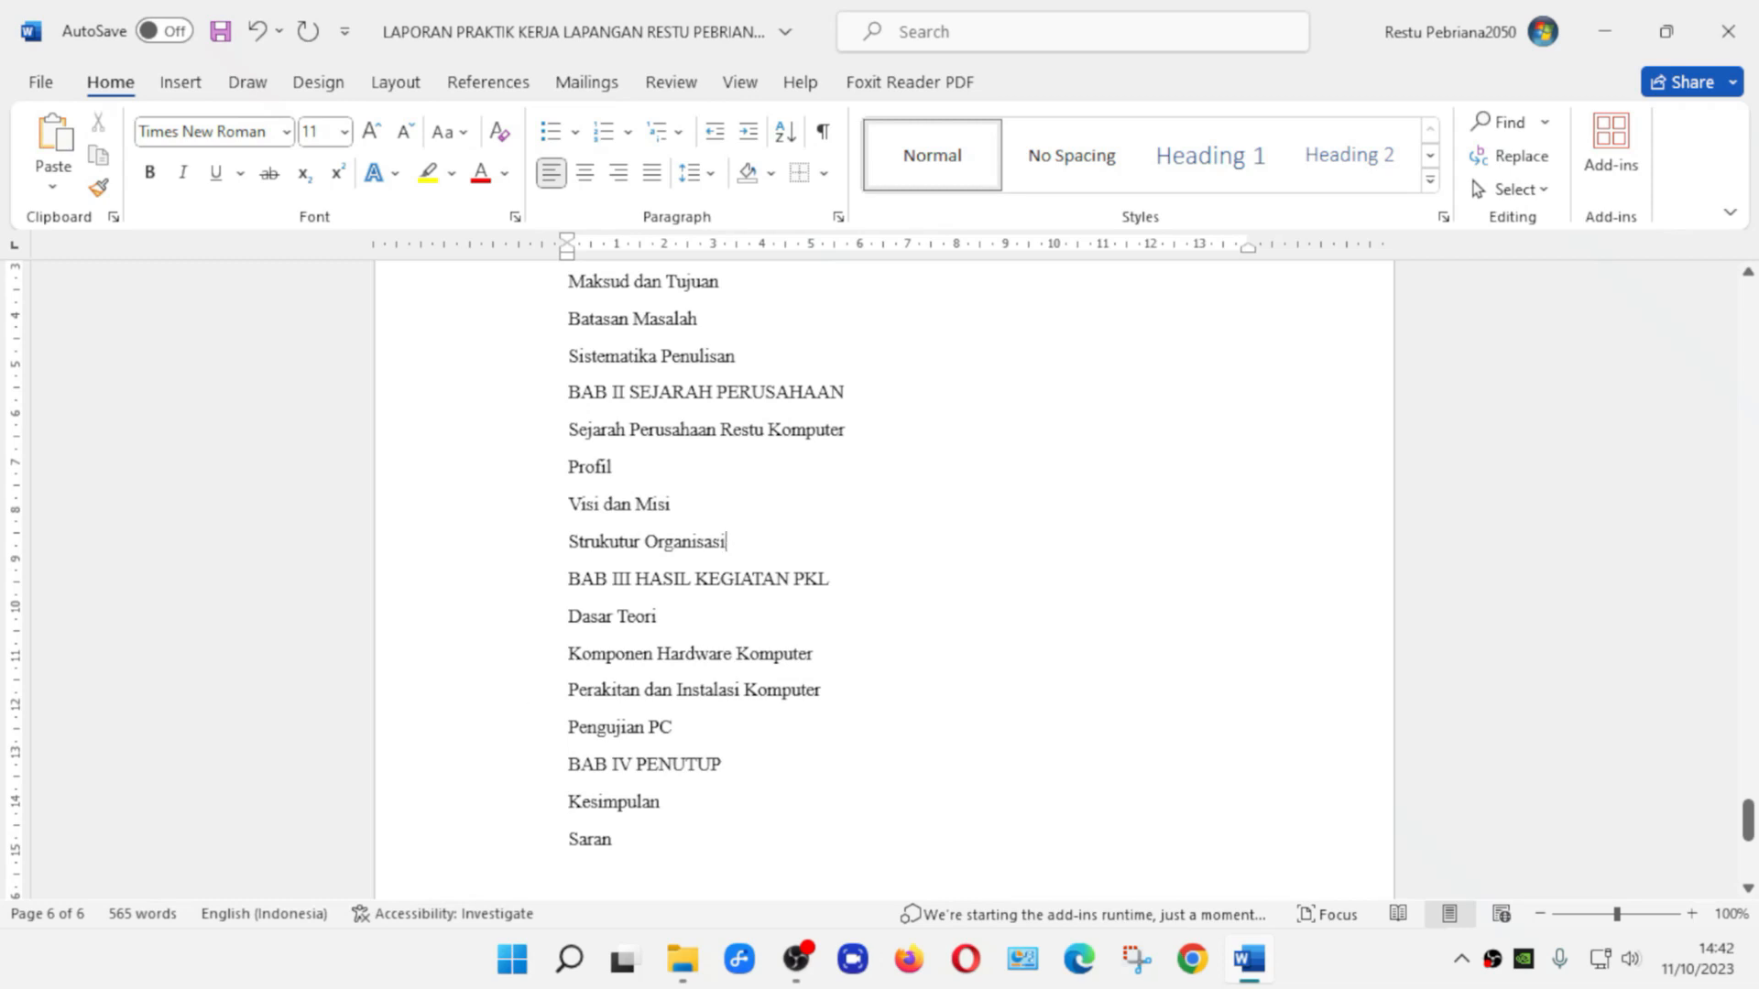
scroll(884, 577, "up", 4)
scroll(884, 577, "down", 3)
scroll(884, 577, "up", 1)
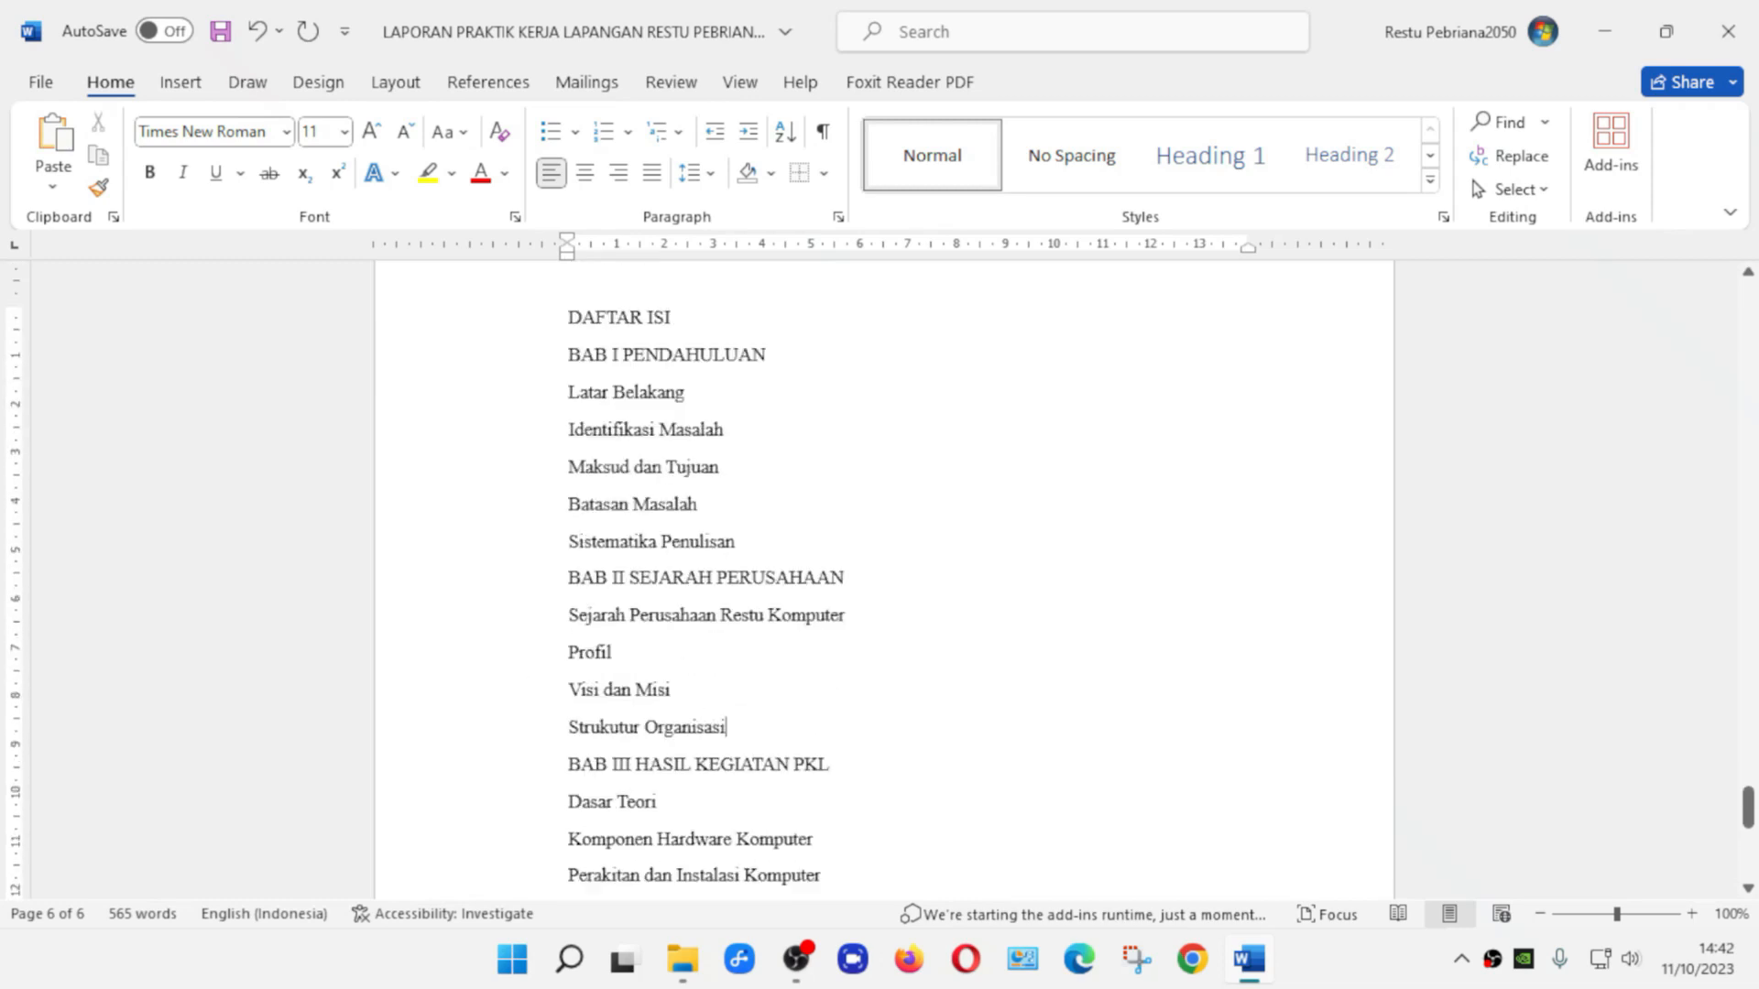
scroll(884, 577, "up", 1)
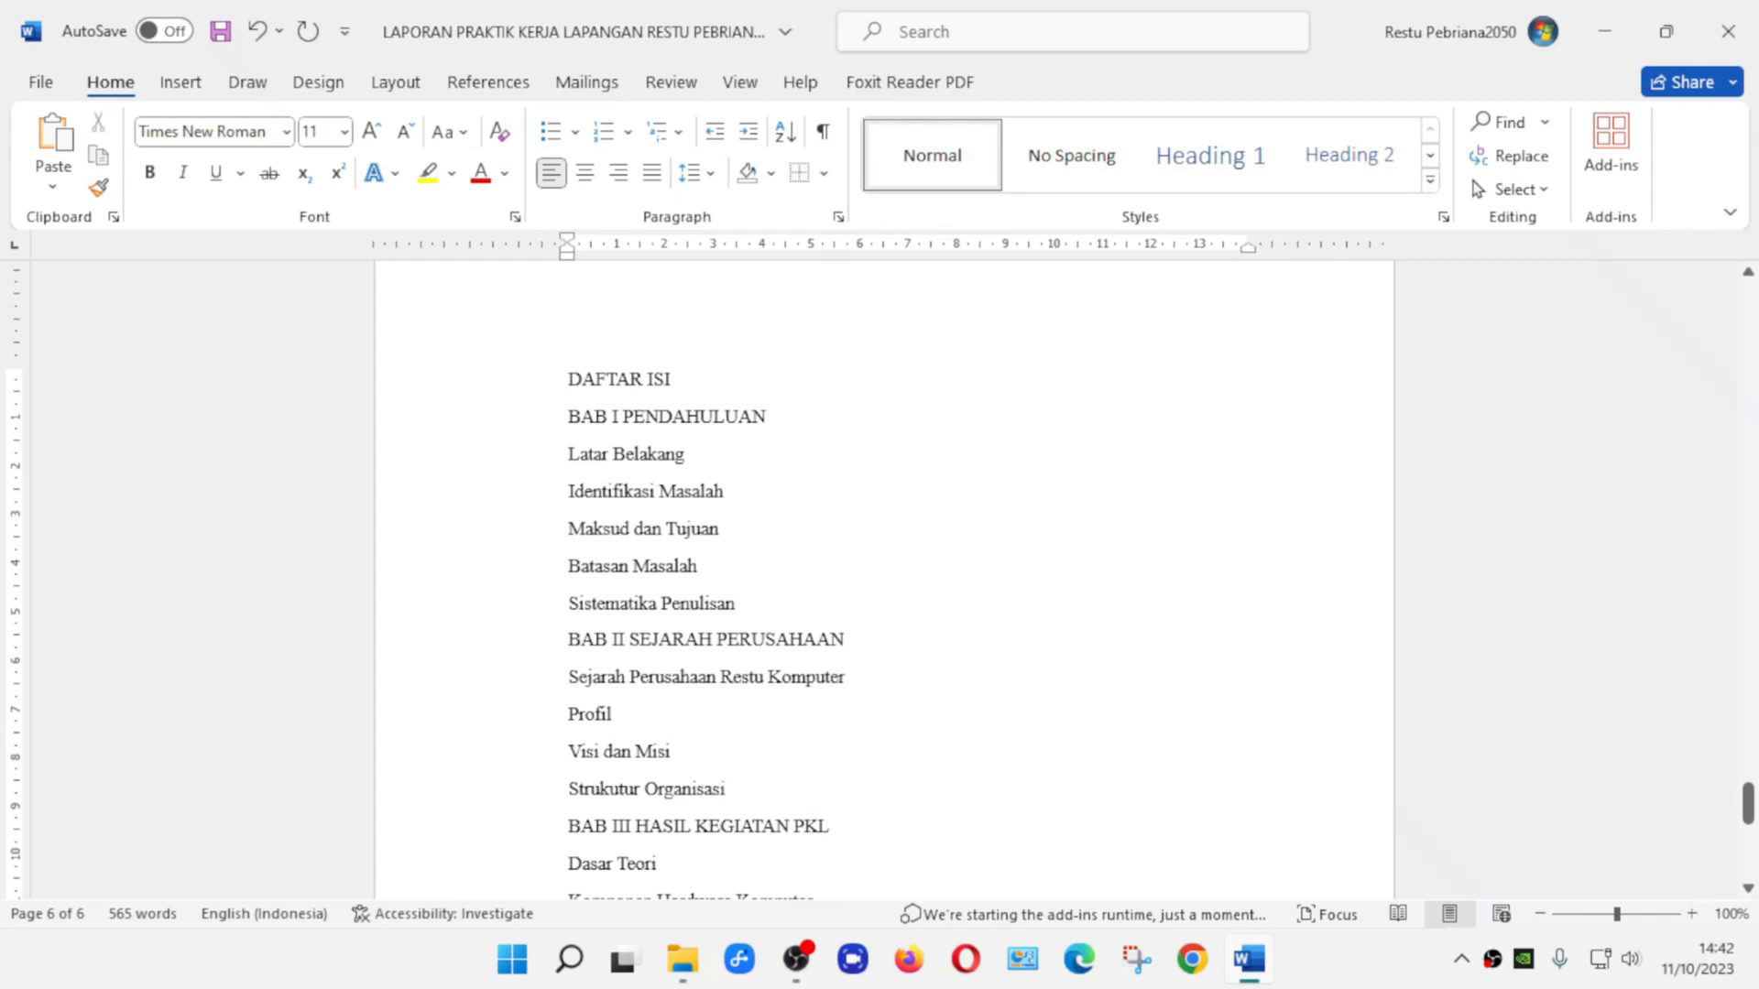
left_click(511, 381)
left_click(509, 416)
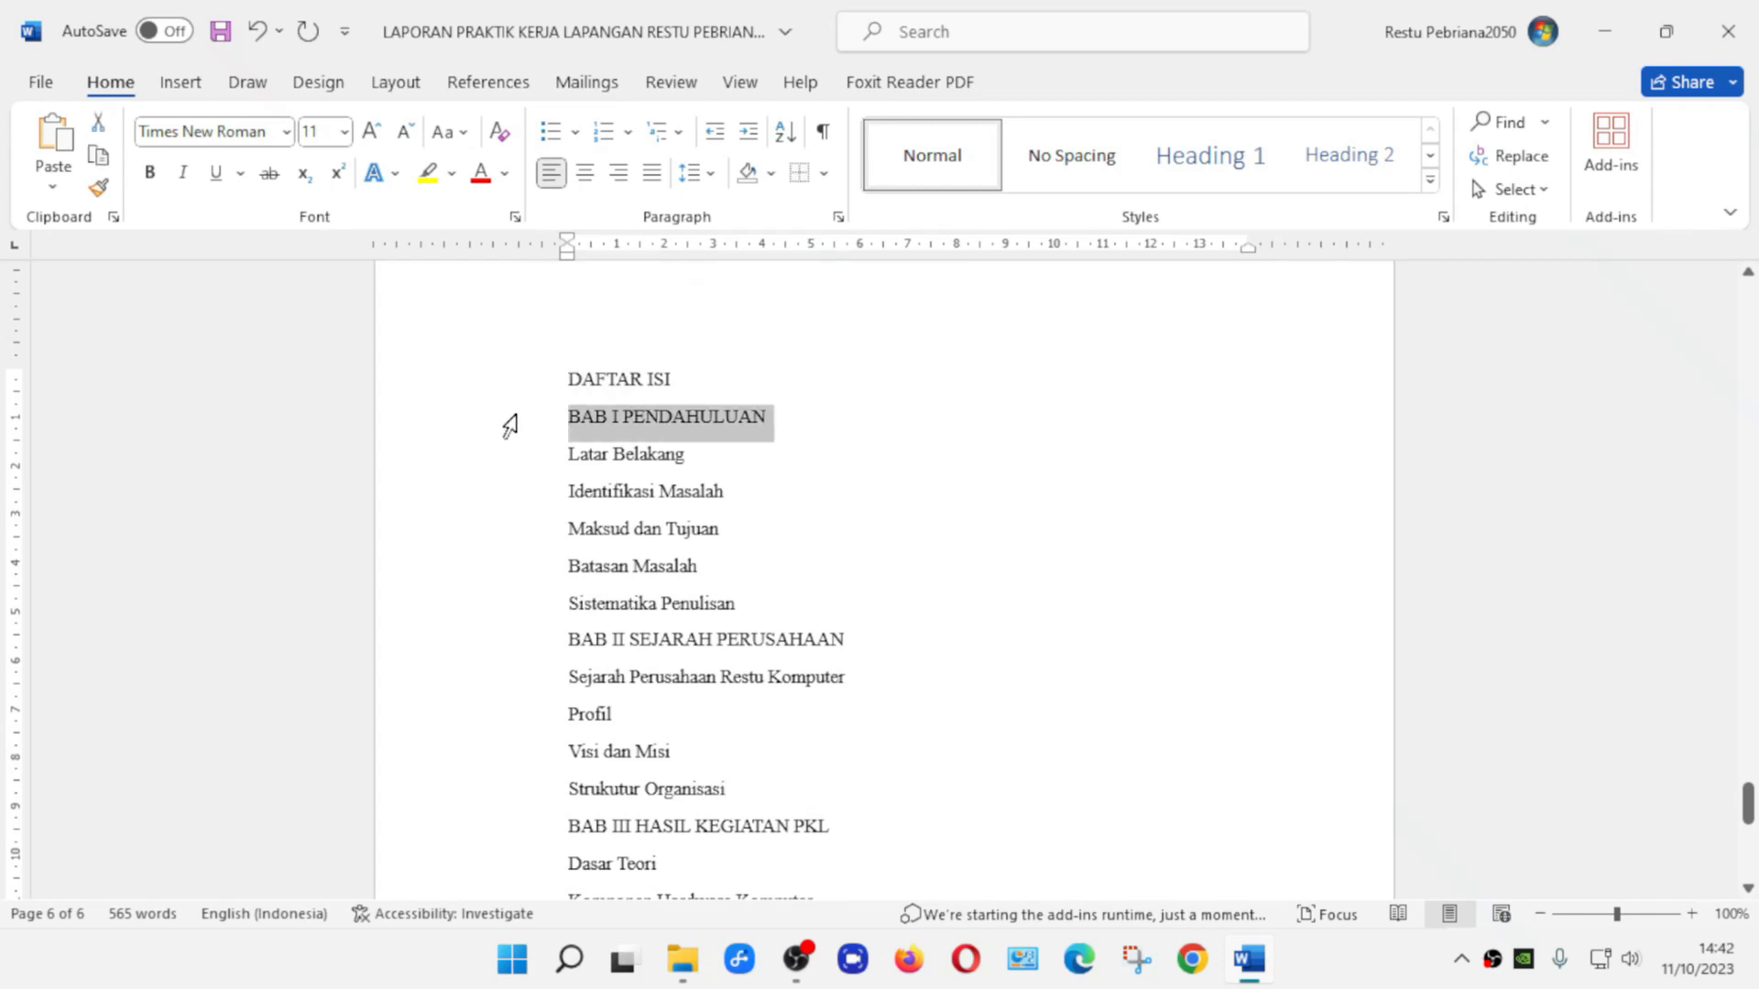
left_click(477, 427)
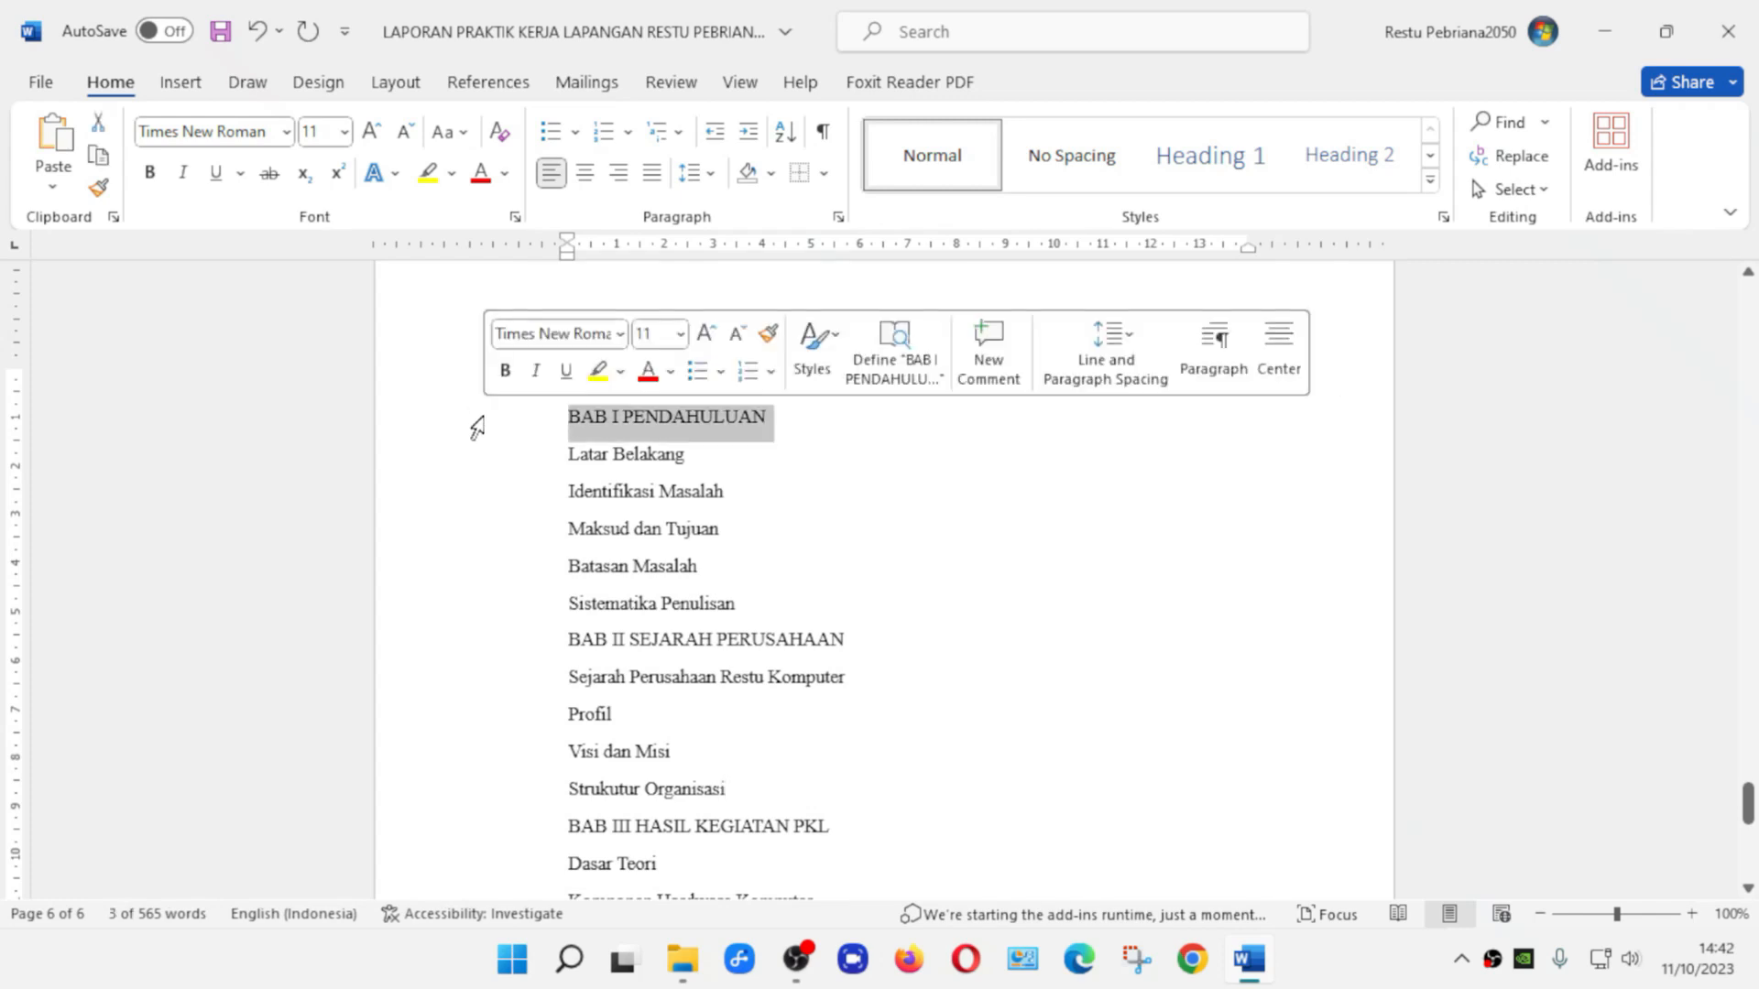
left_click(429, 383)
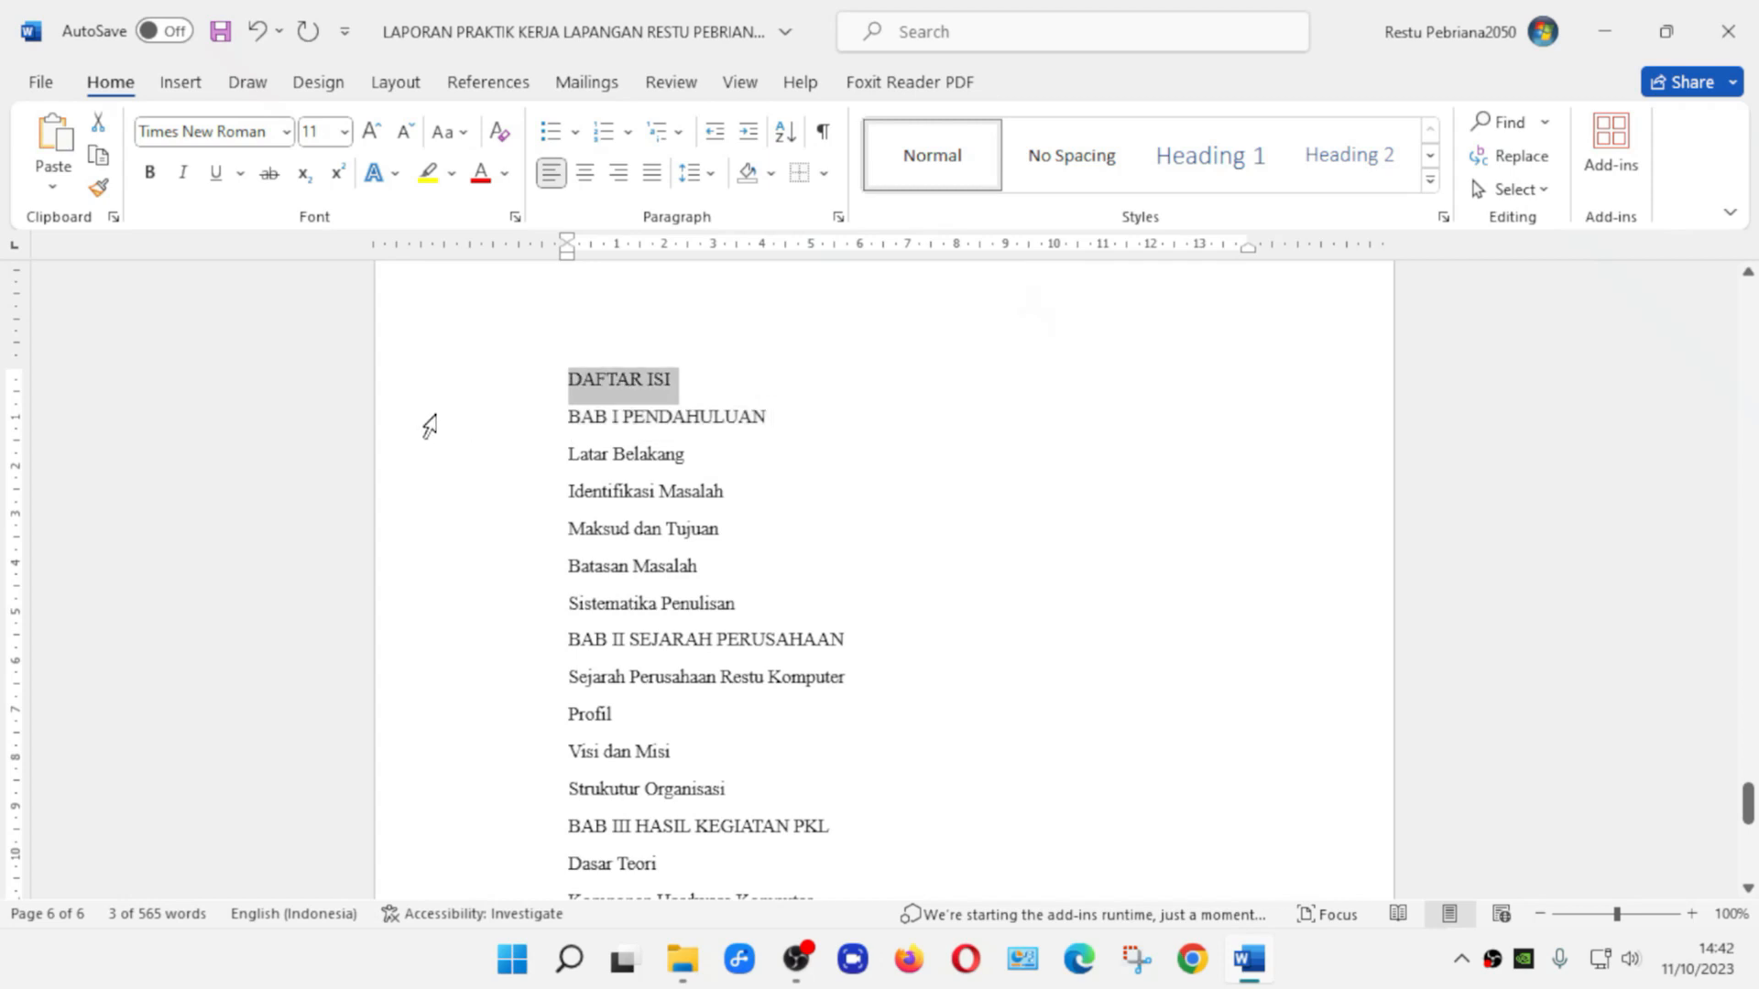
left_click(428, 418)
left_click(437, 467)
left_click_drag(441, 475, 445, 581)
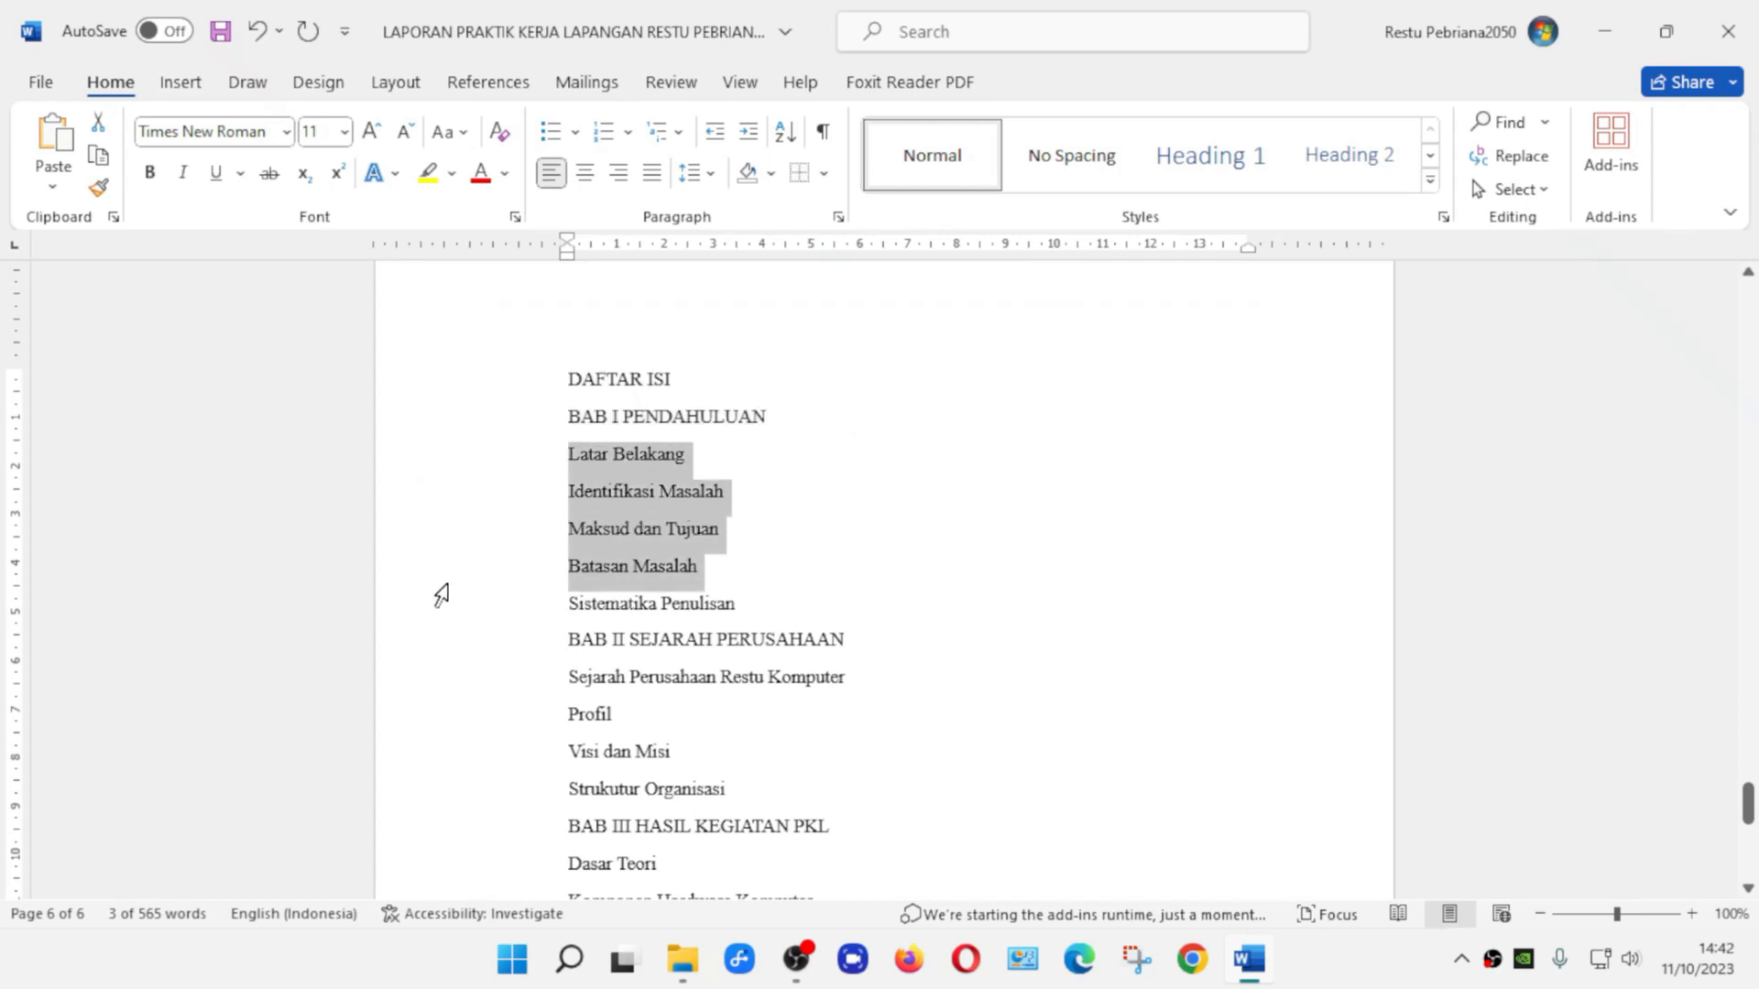
left_click(954, 596)
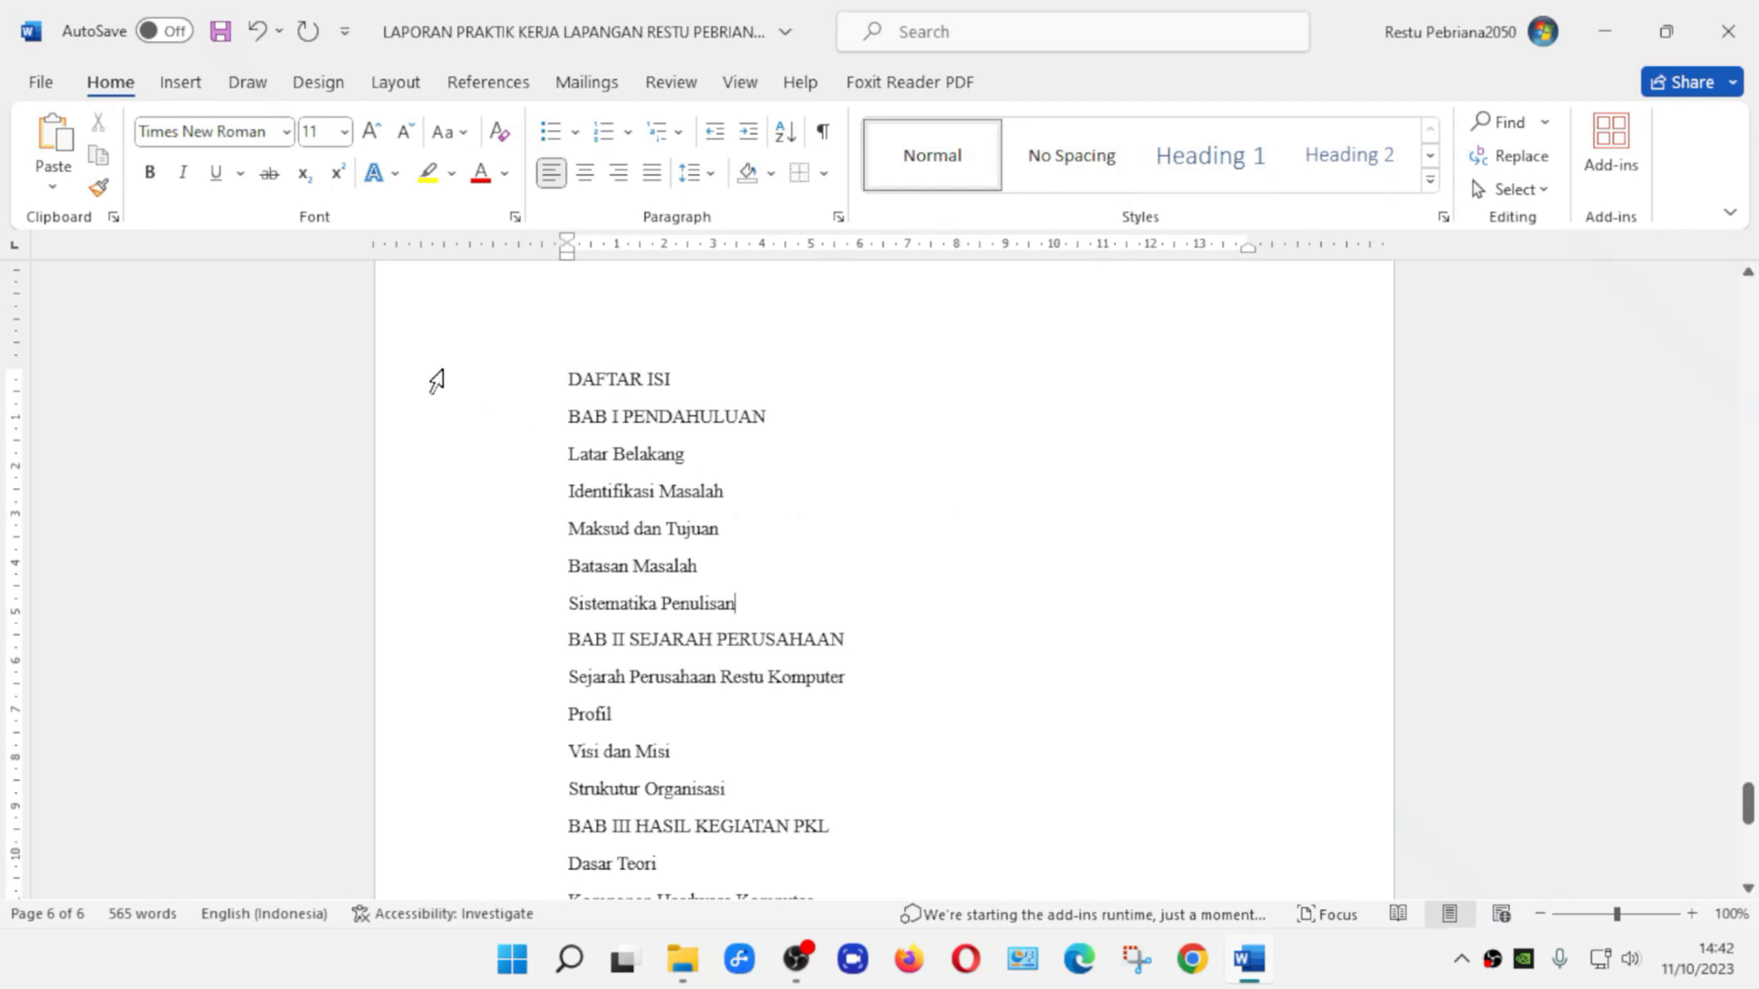
Create a new style from the DAFTAR ISI line, name it BAB and base it on Heading 1
left_click(426, 394)
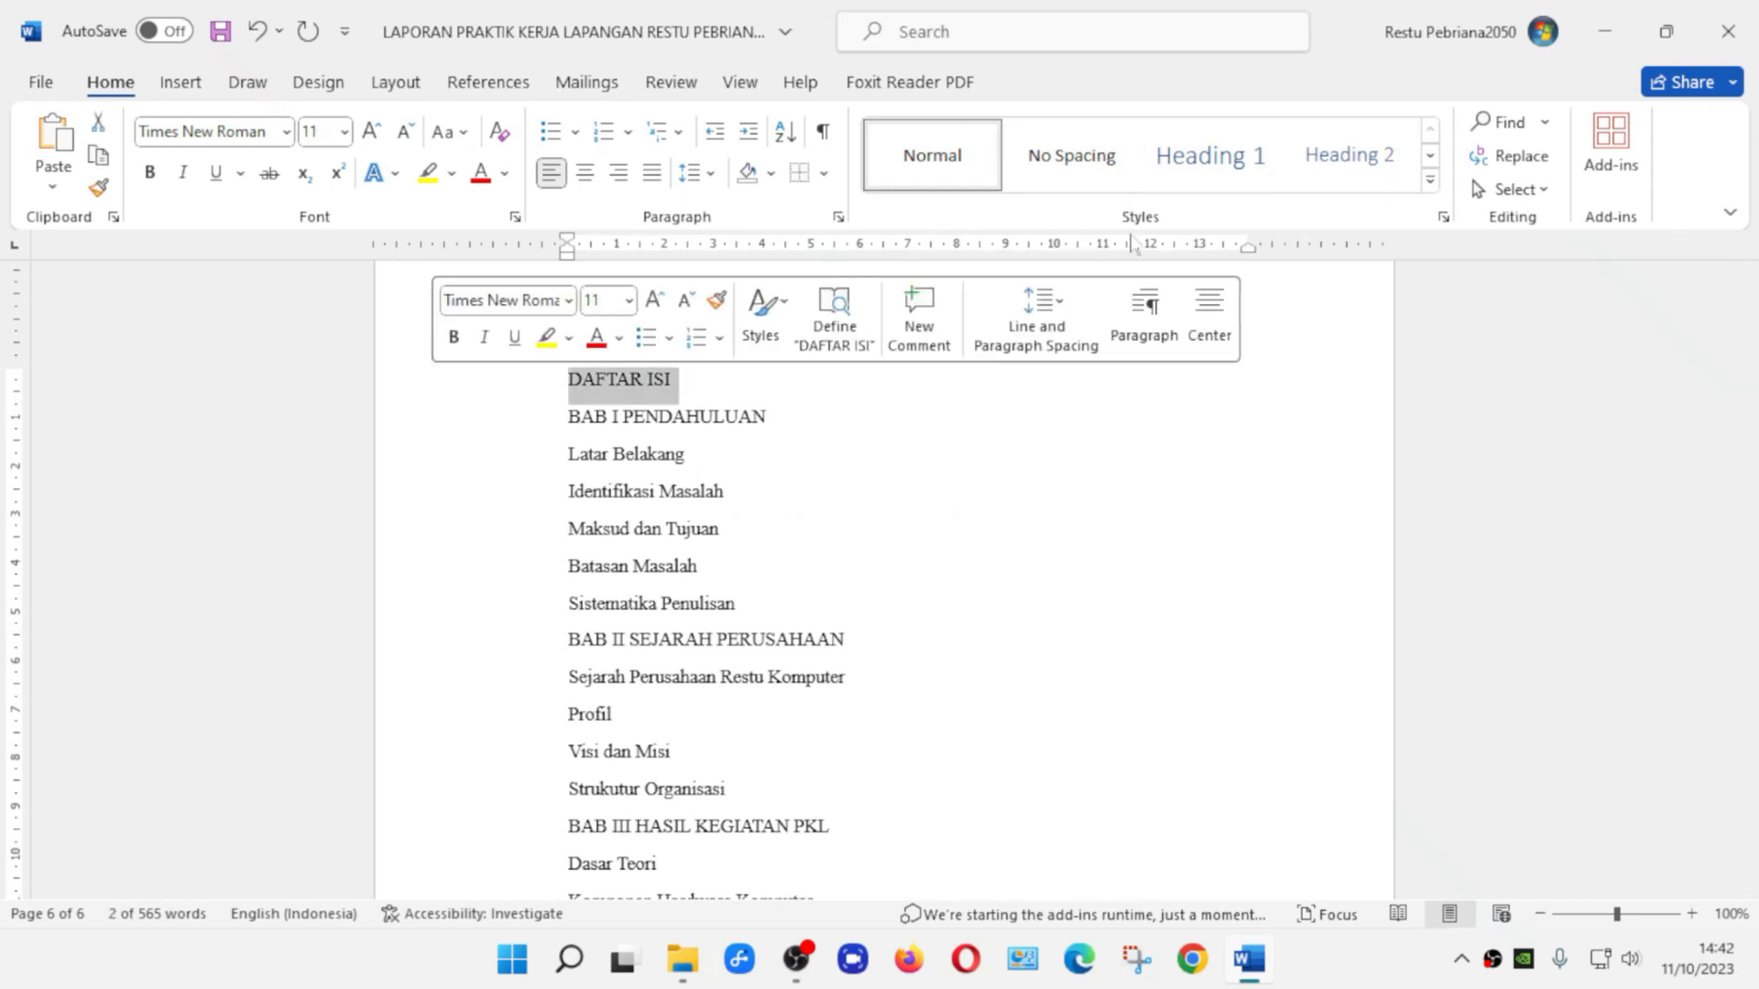
left_click(1430, 183)
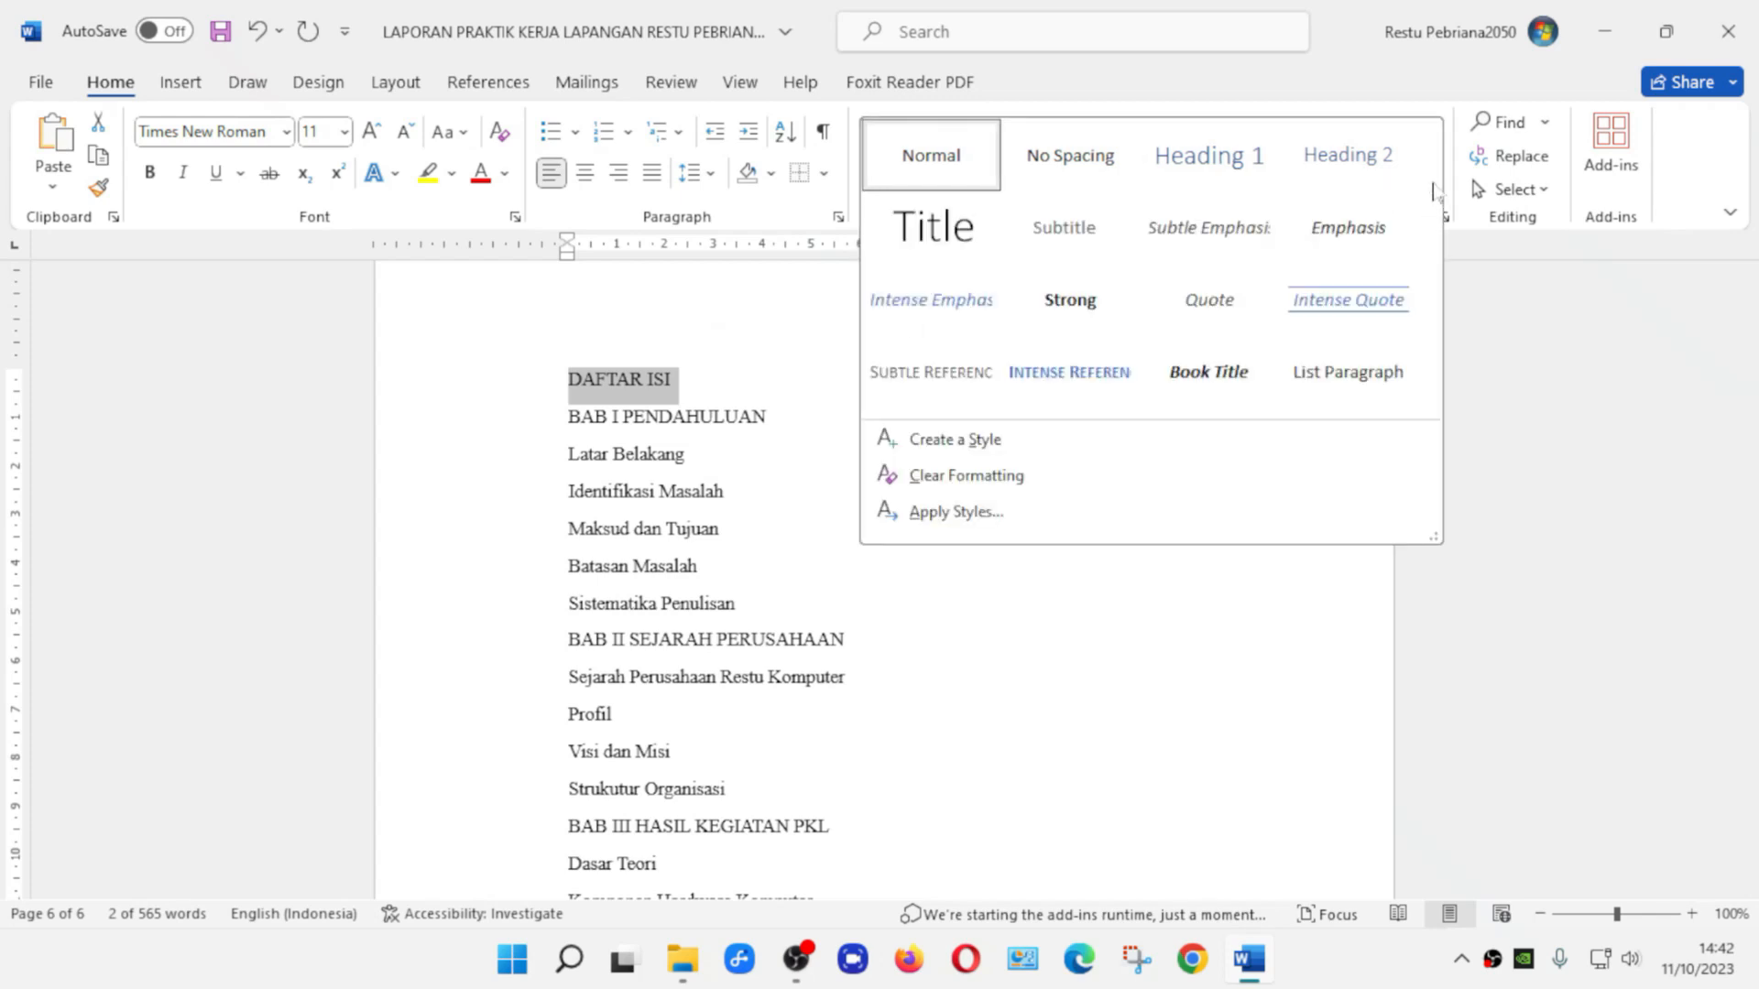
left_click(991, 443)
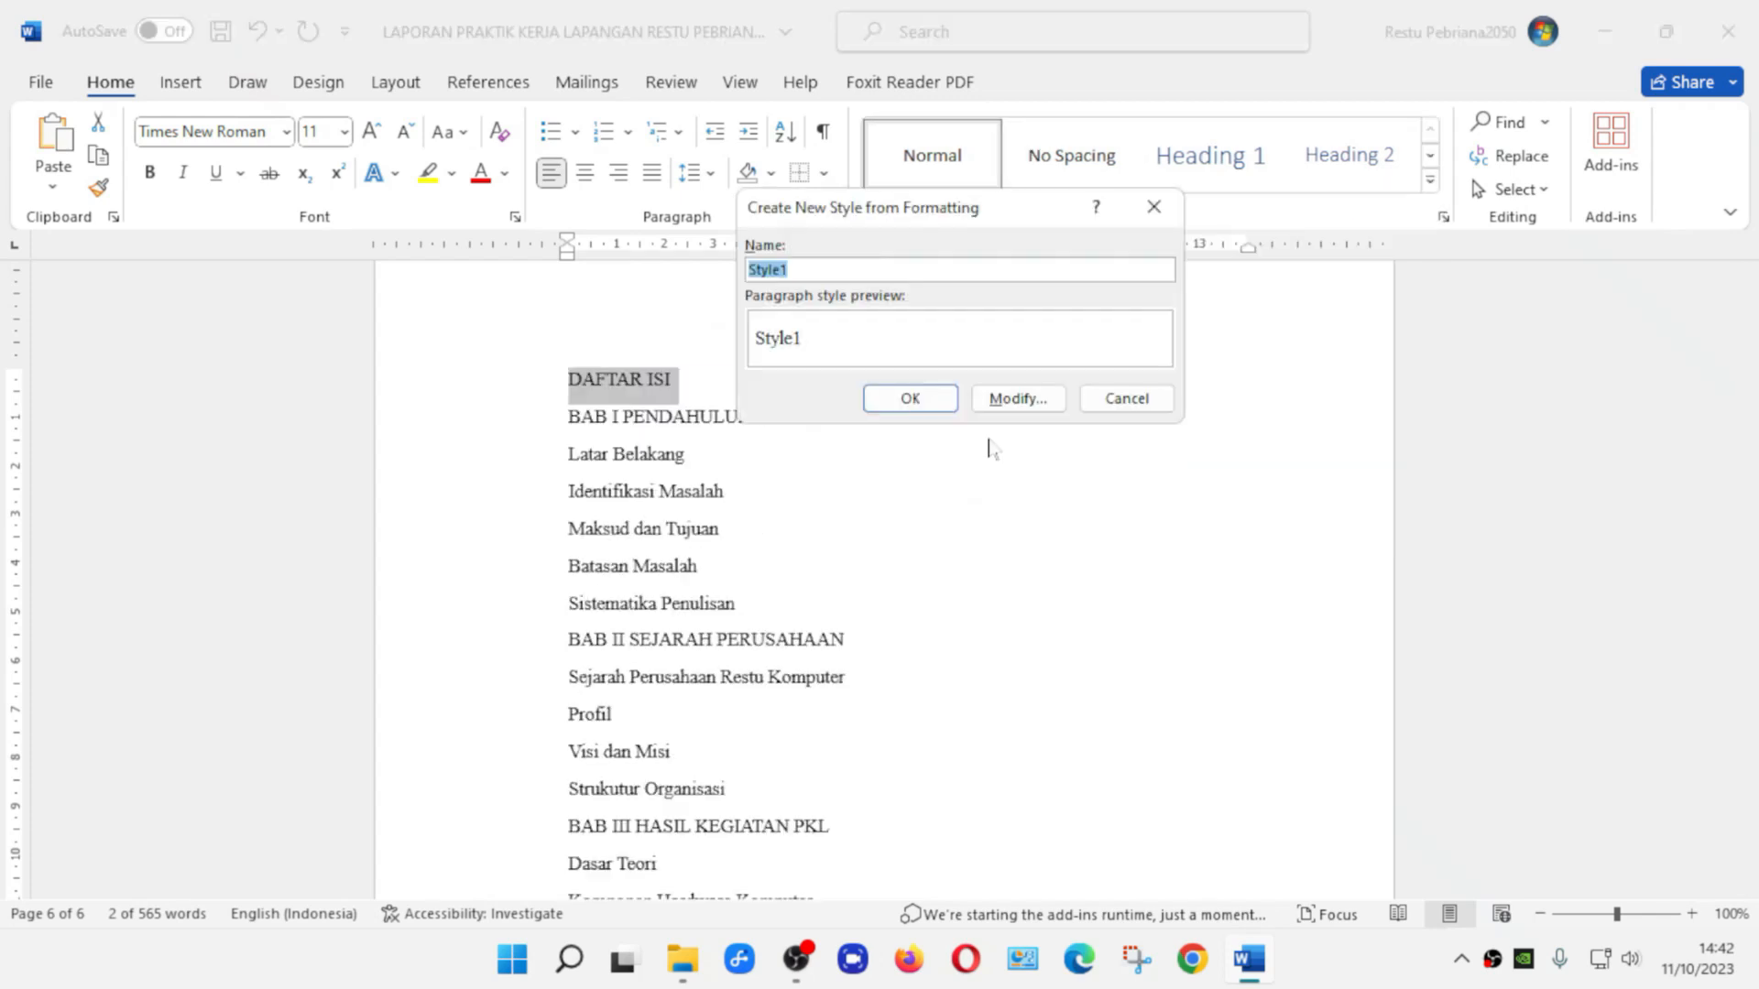
left_click(1027, 399)
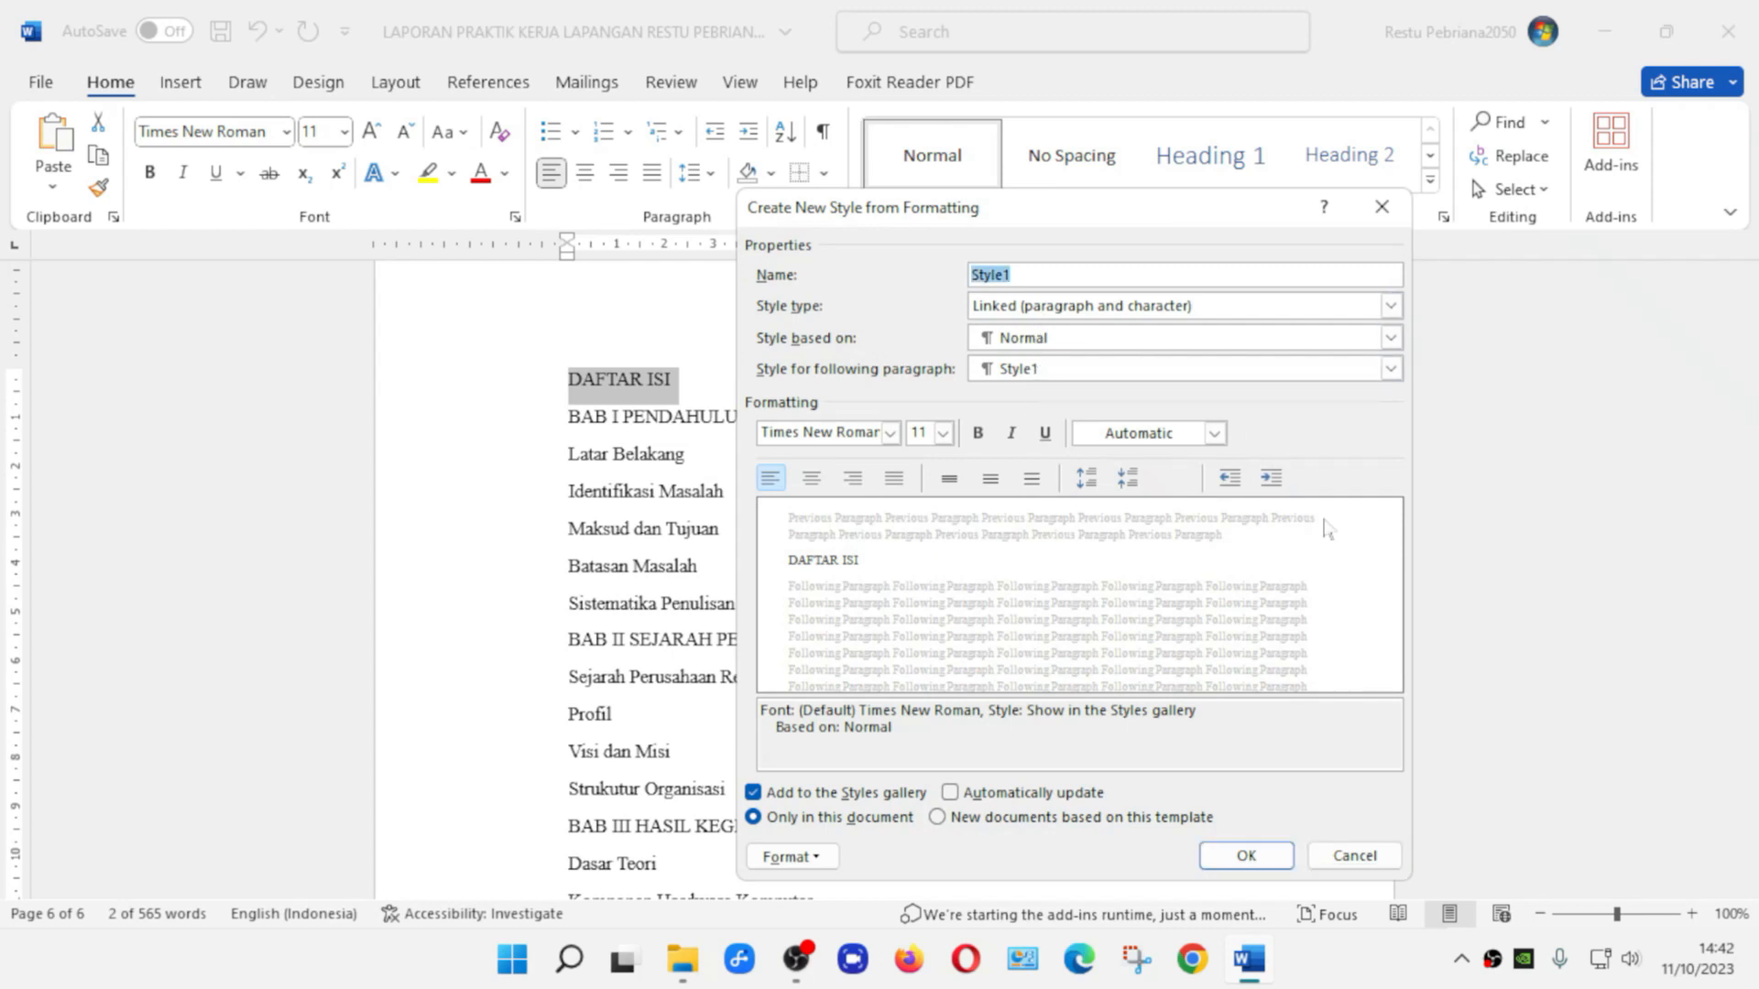
type("BAB")
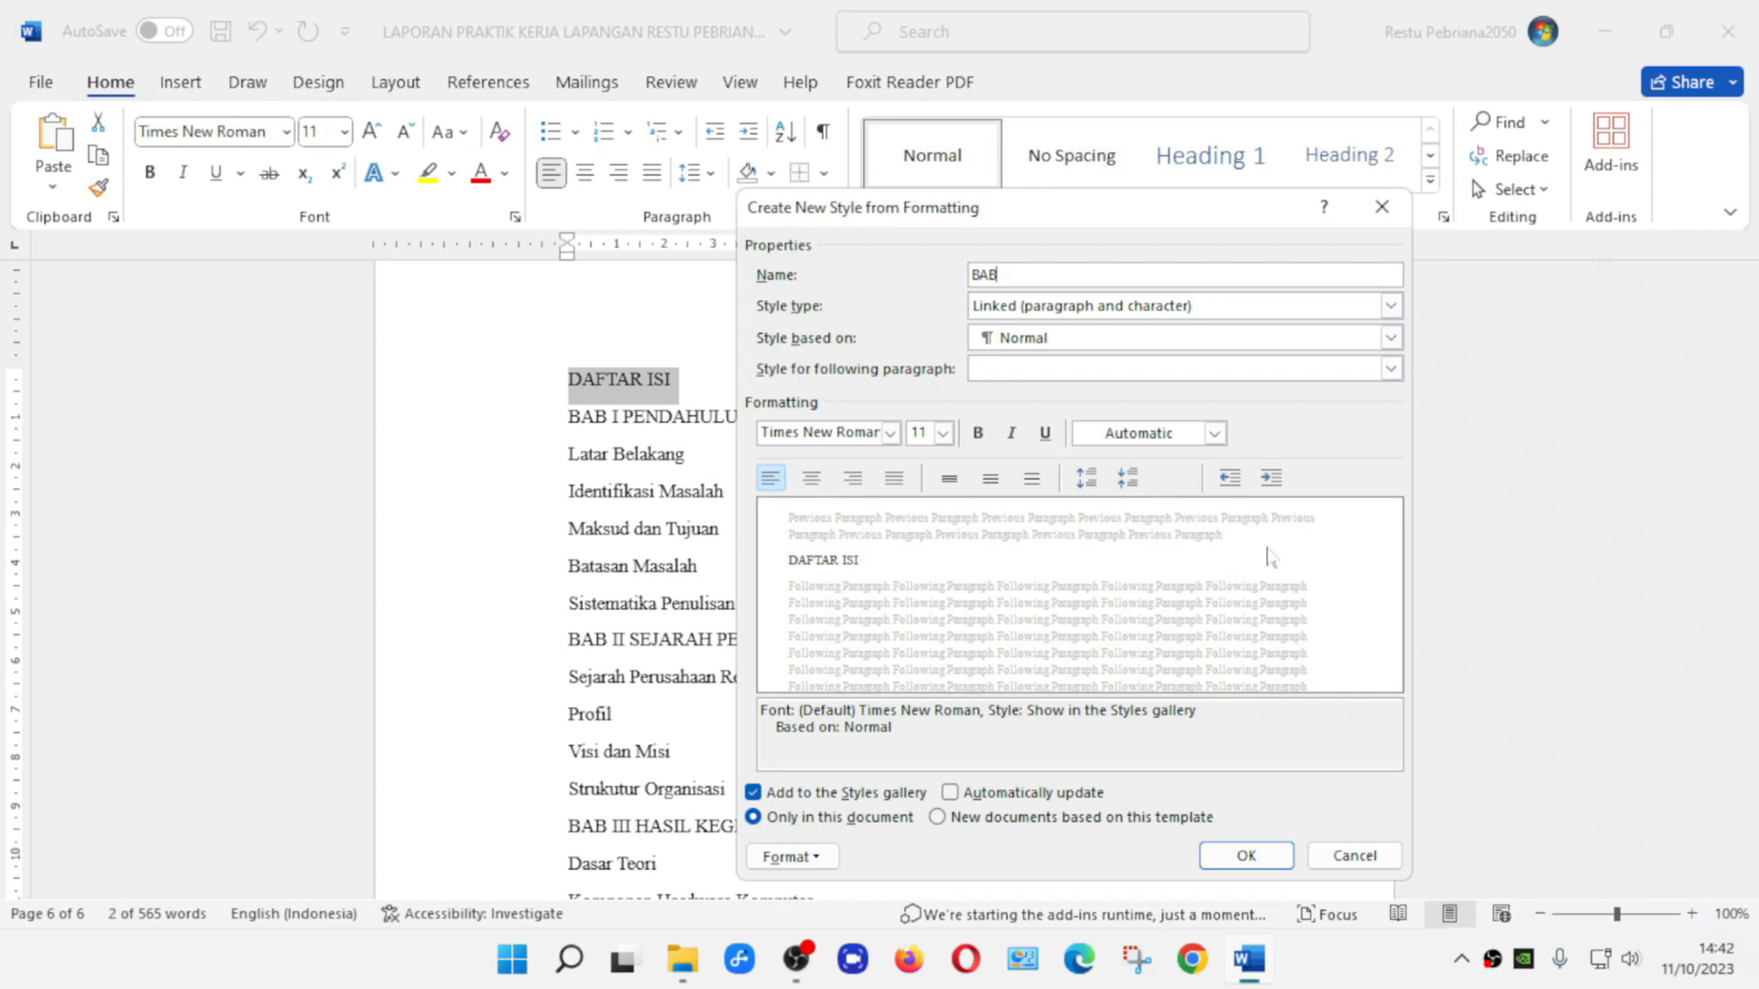
left_click(1021, 352)
left_click(1065, 440)
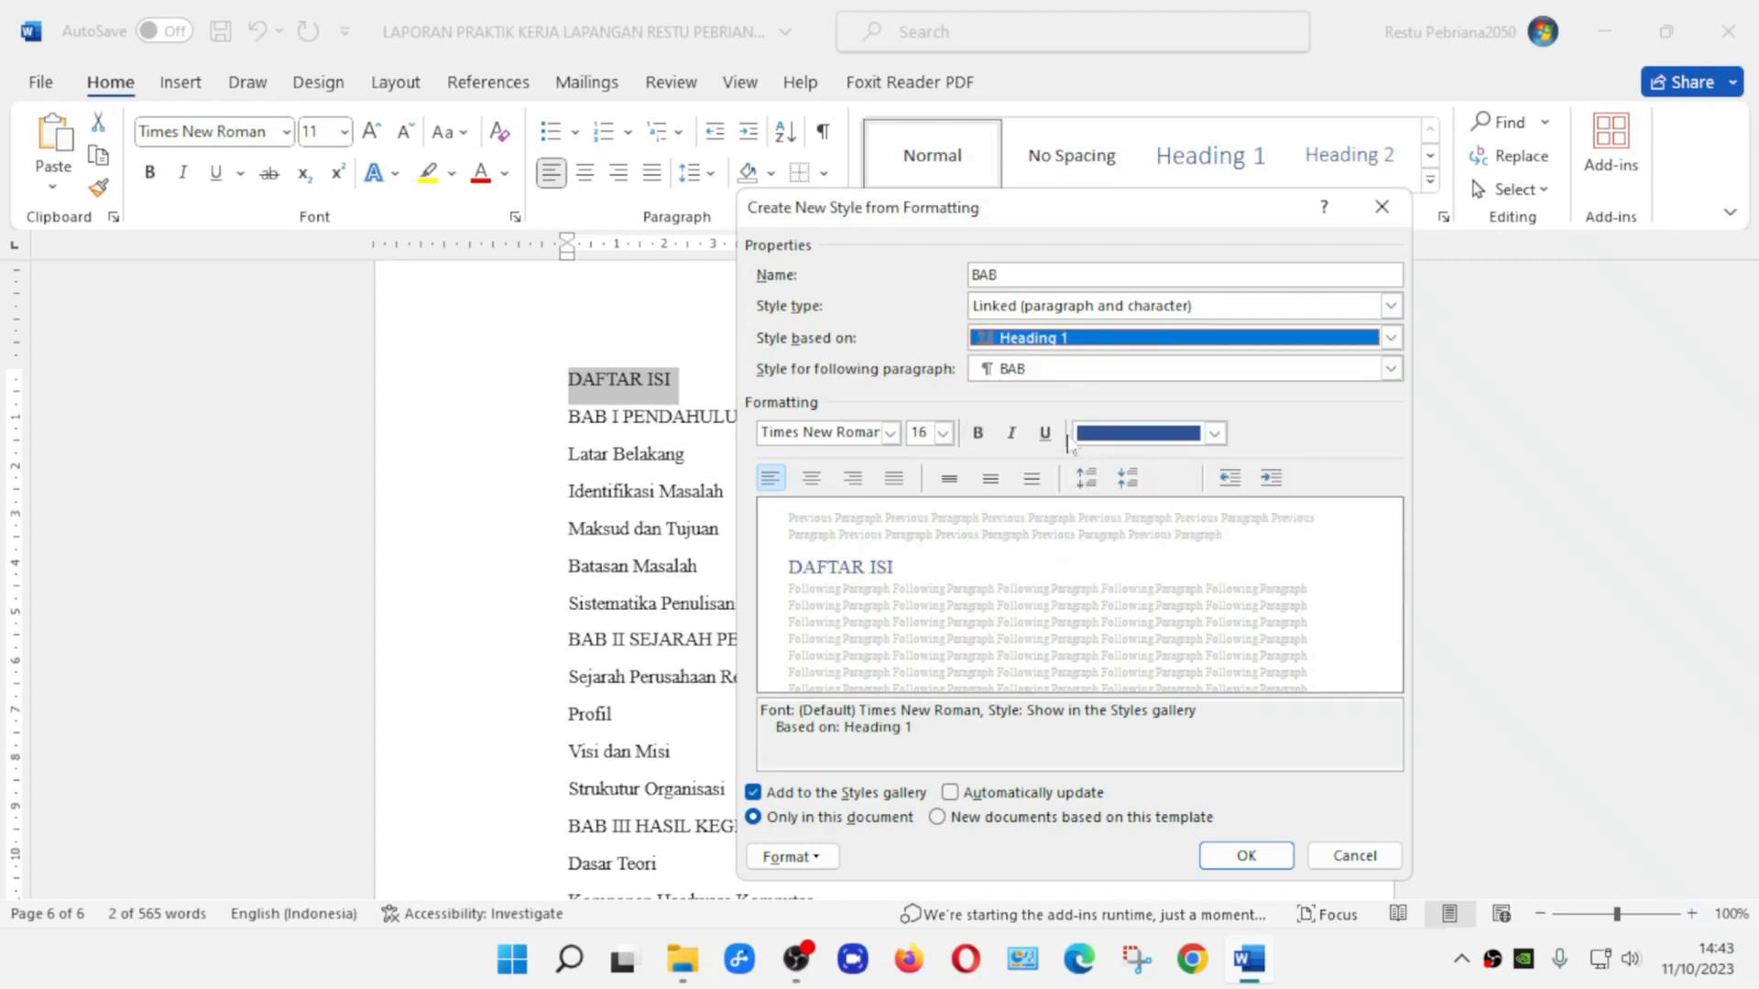
Format the BAB style with font size 14, centered alignment and black text, and save the style
left_click(941, 432)
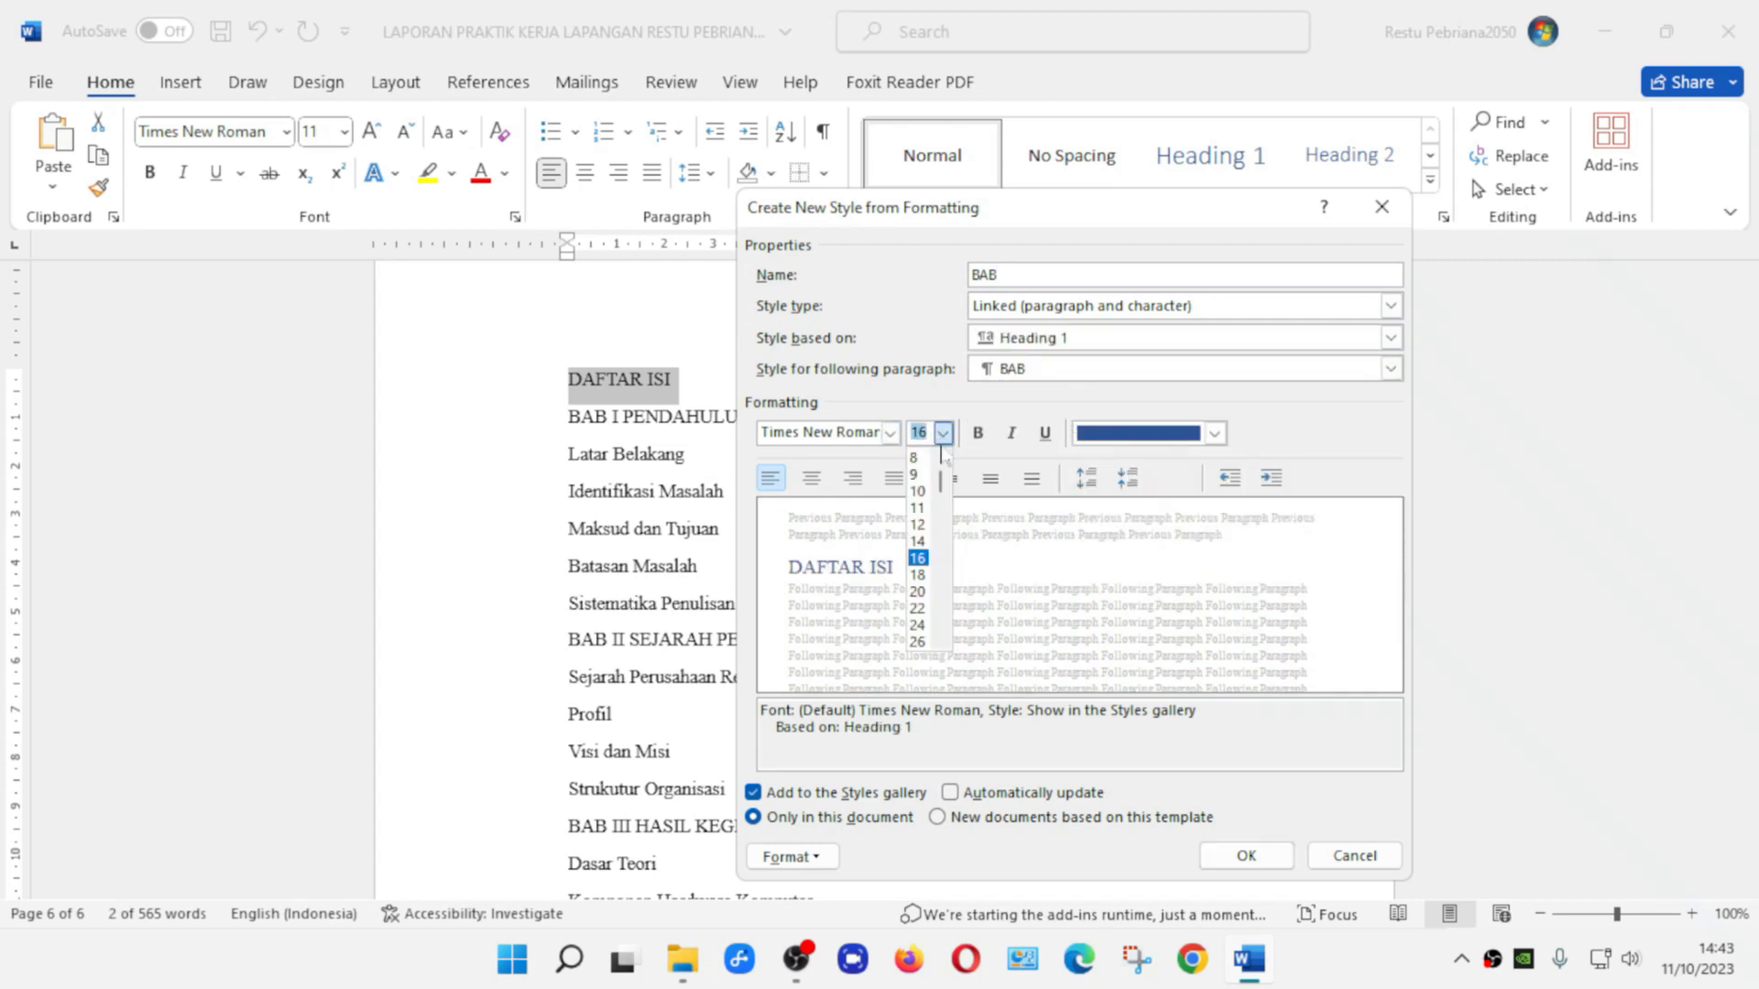
left_click(918, 541)
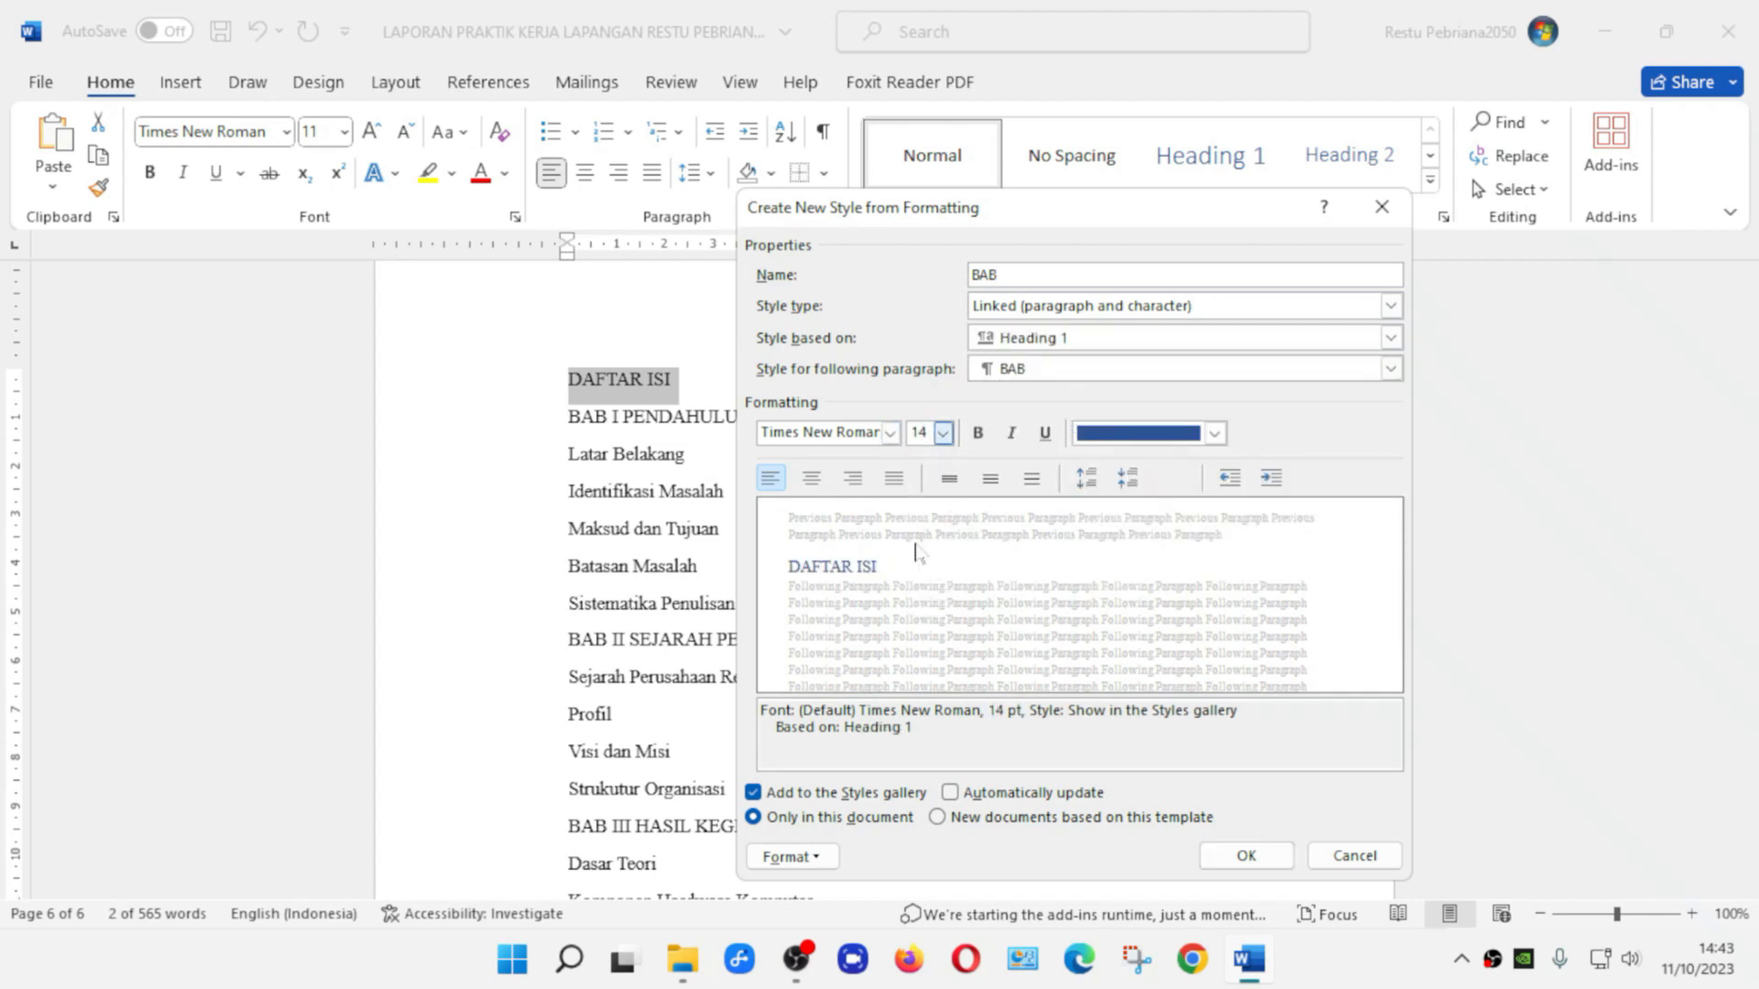
left_click(809, 486)
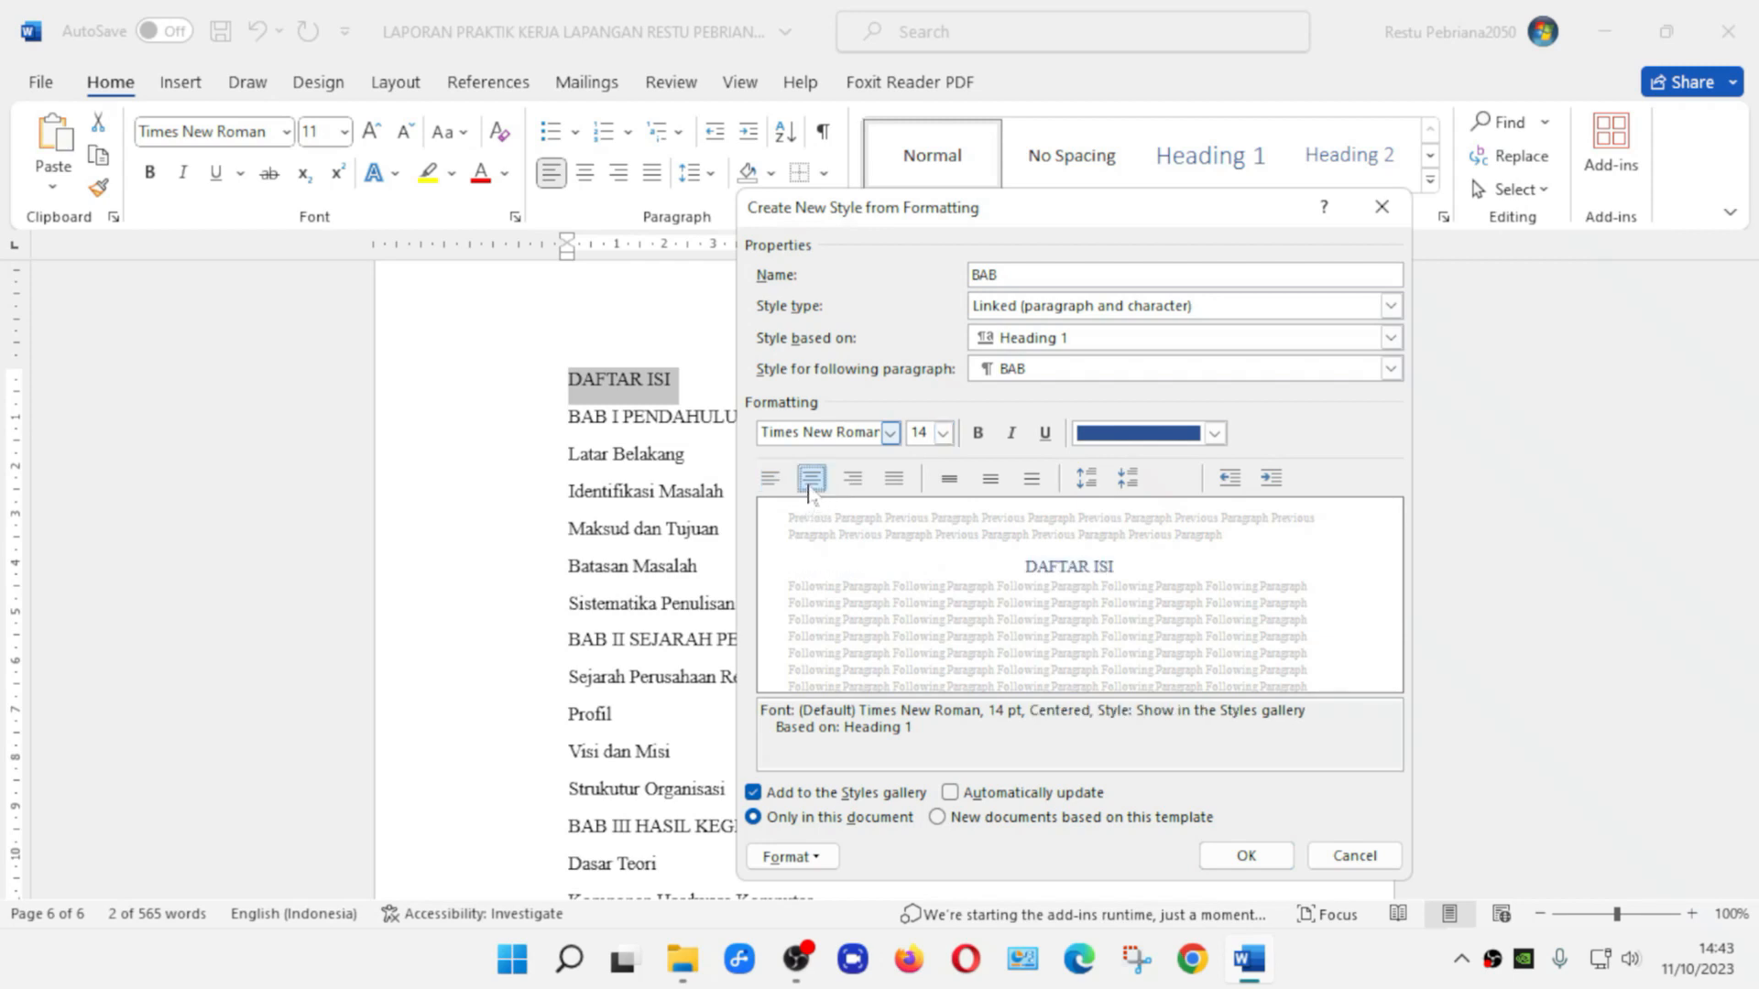
left_click(1215, 433)
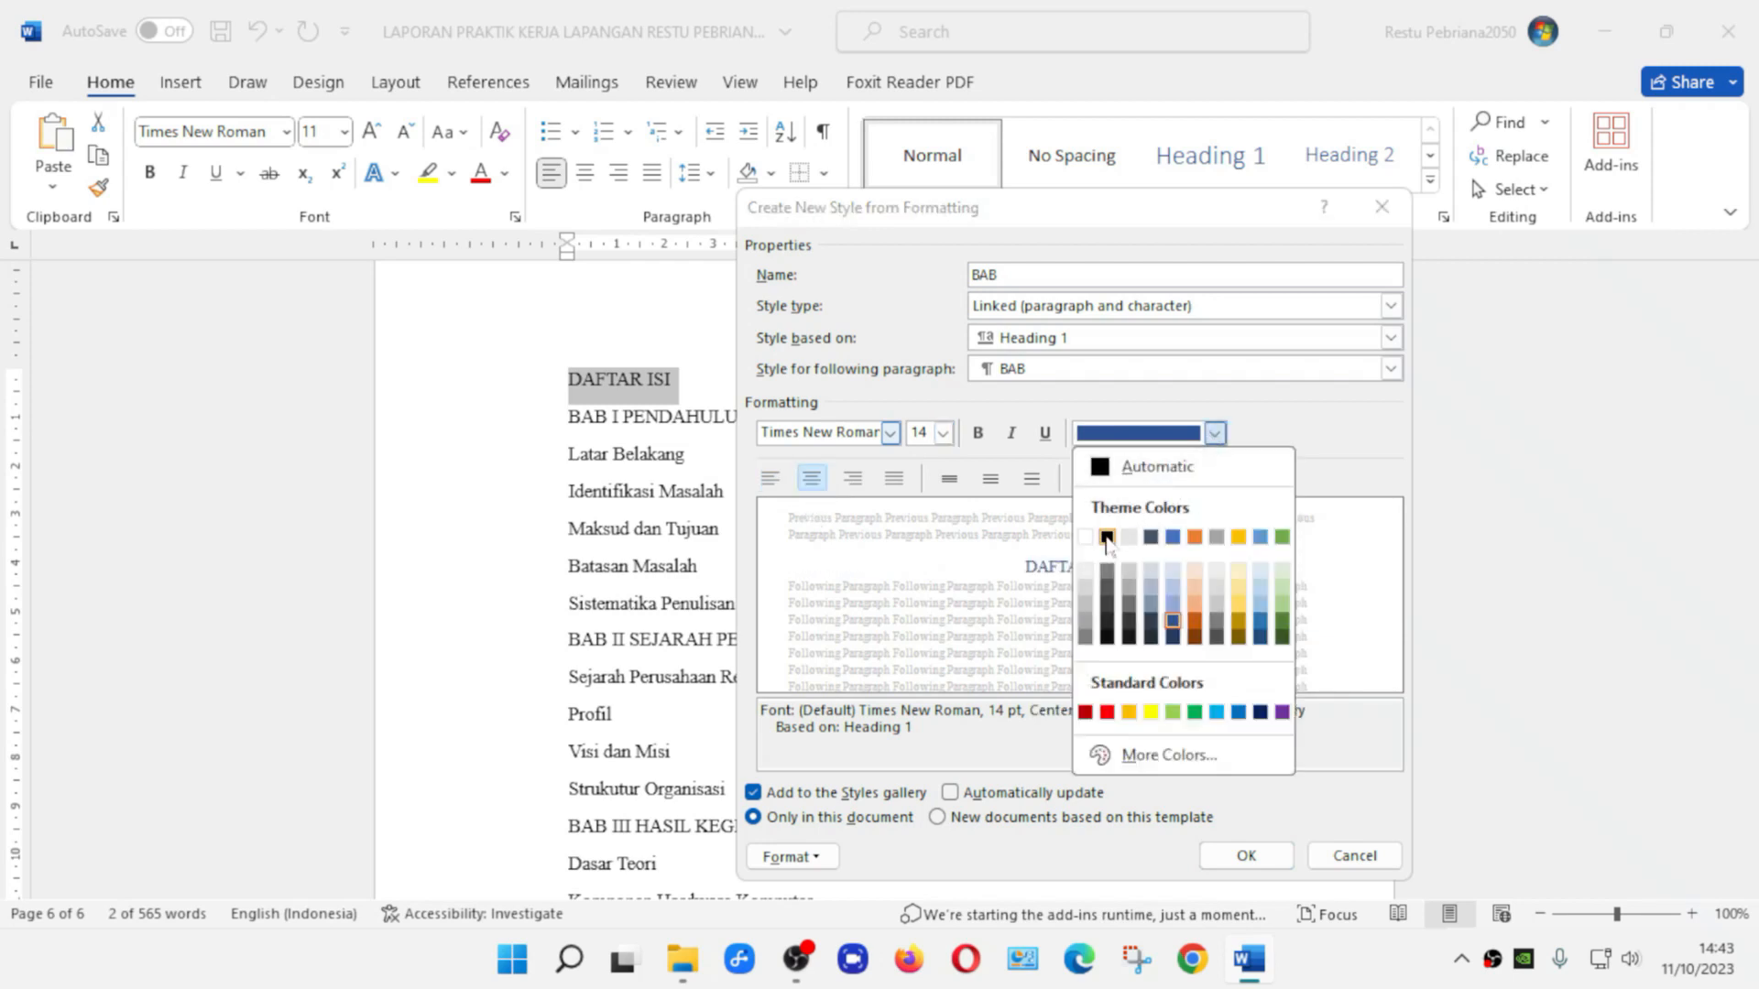
left_click(1107, 537)
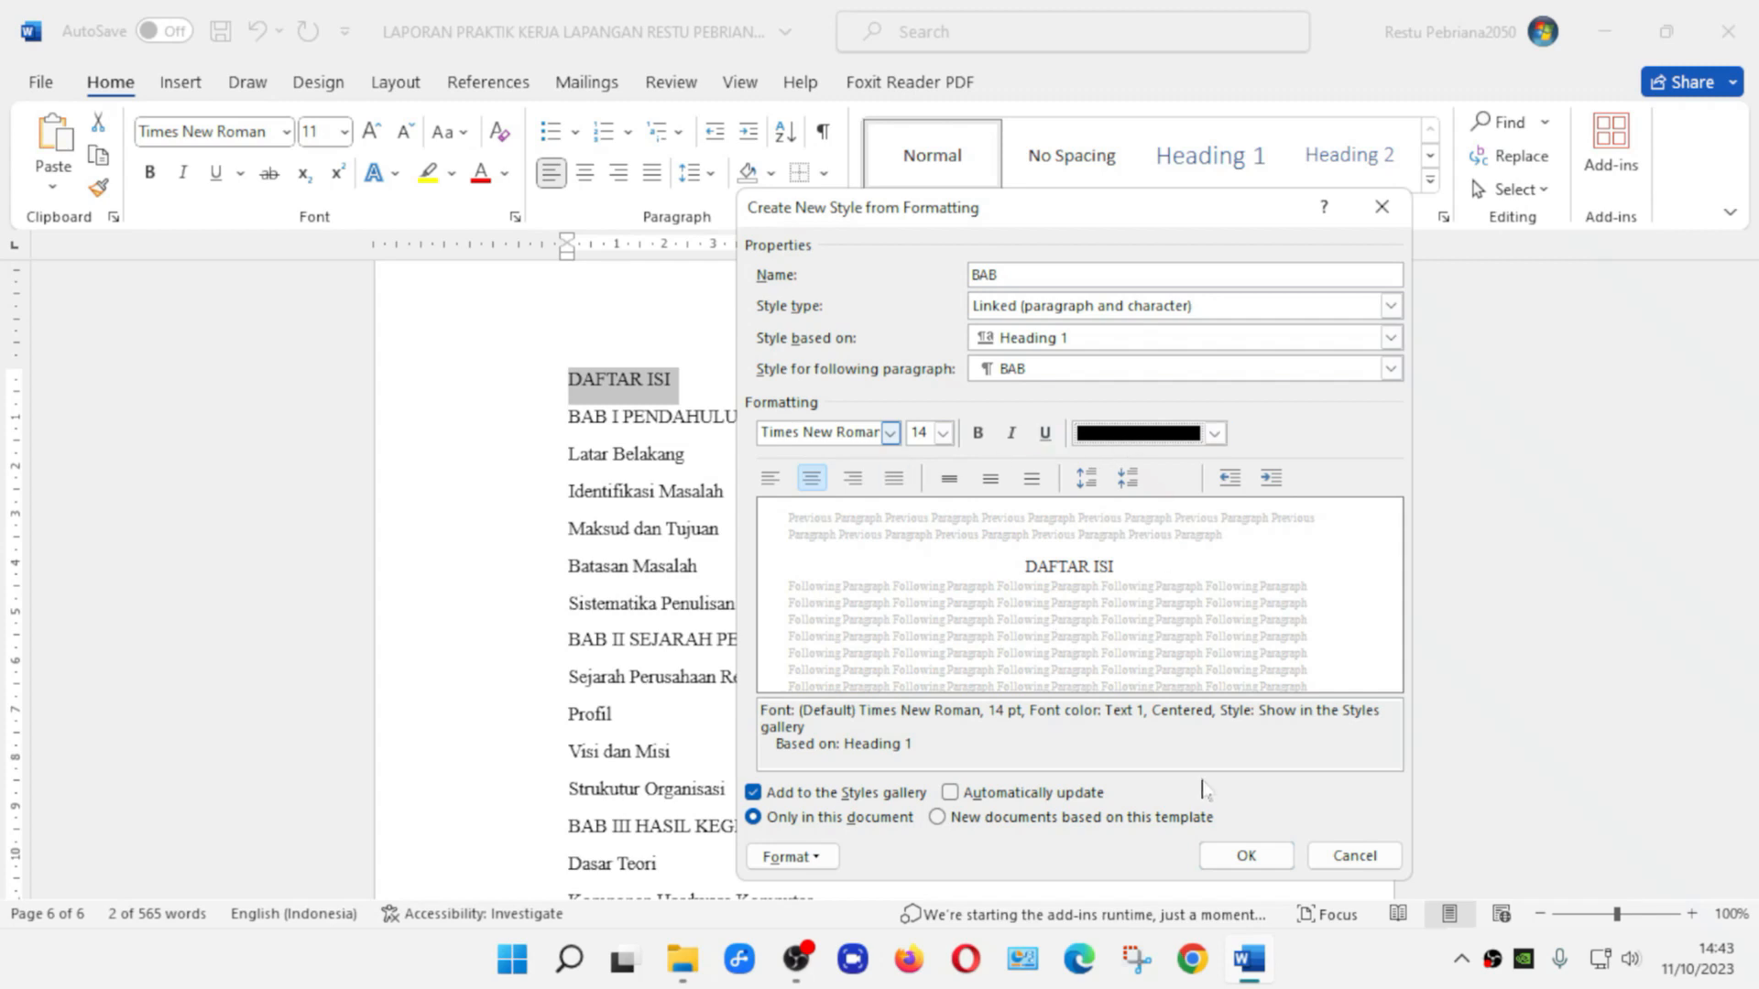
left_click(1246, 855)
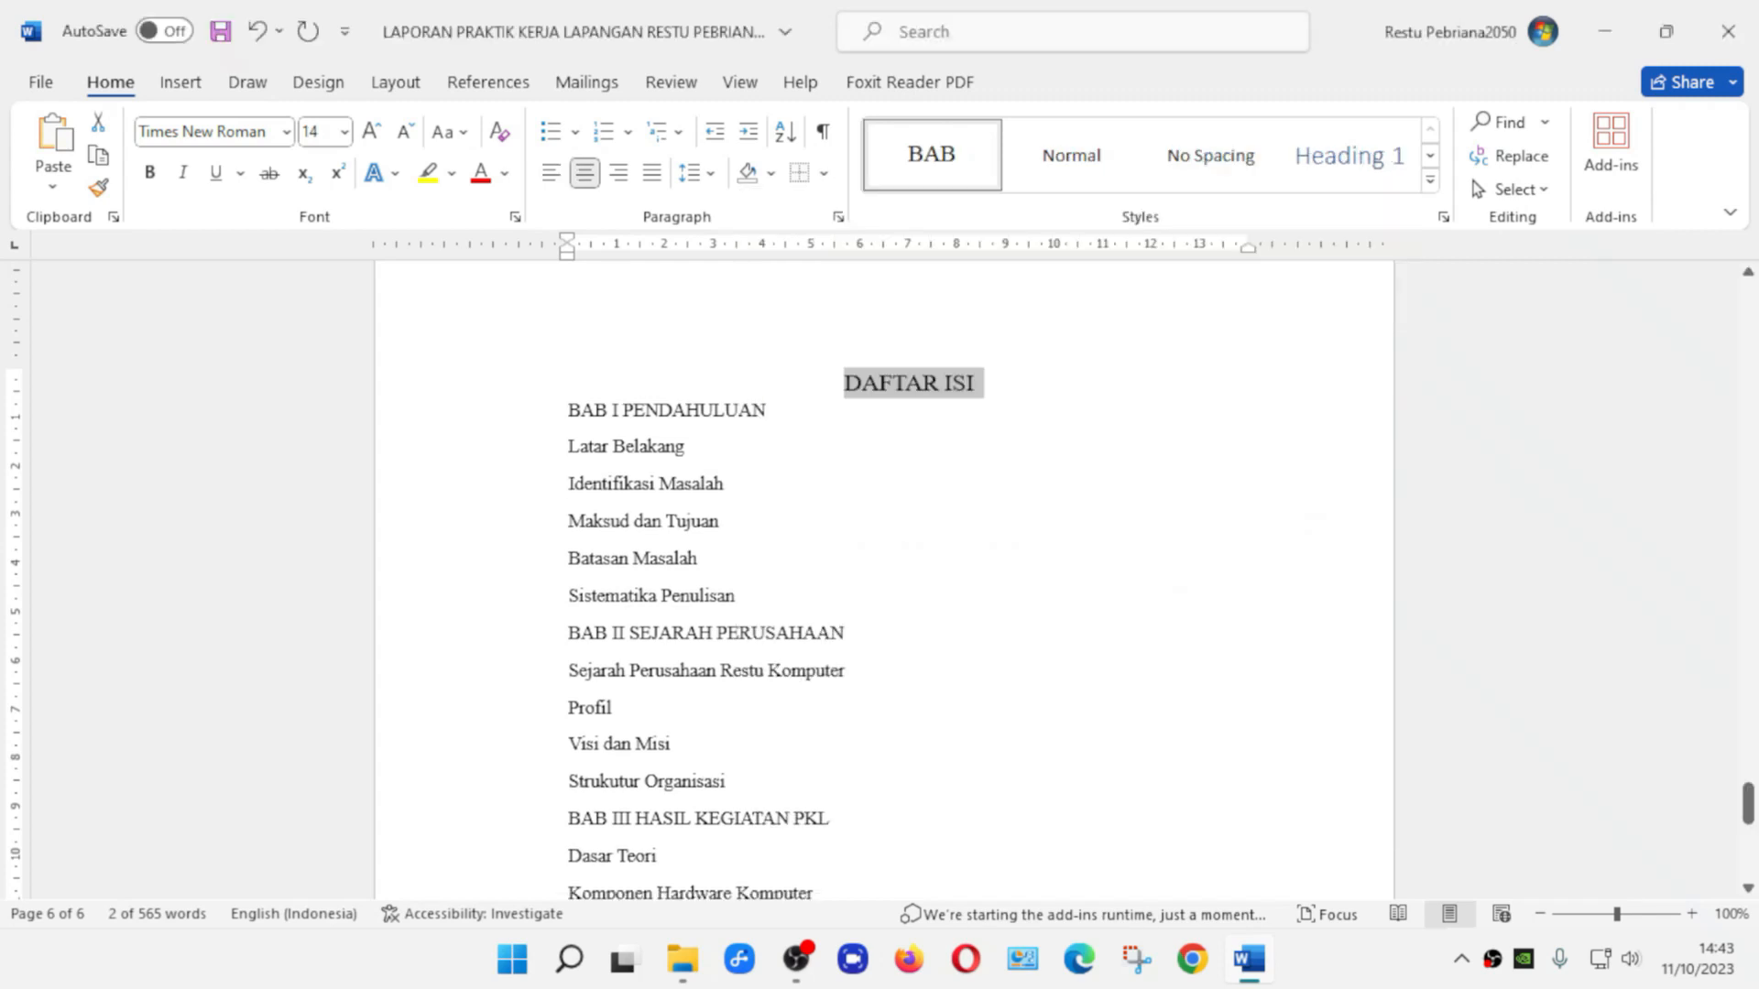
Start a new style from the Latar Belakang line and open its detailed formatting settings
left_click(484, 456)
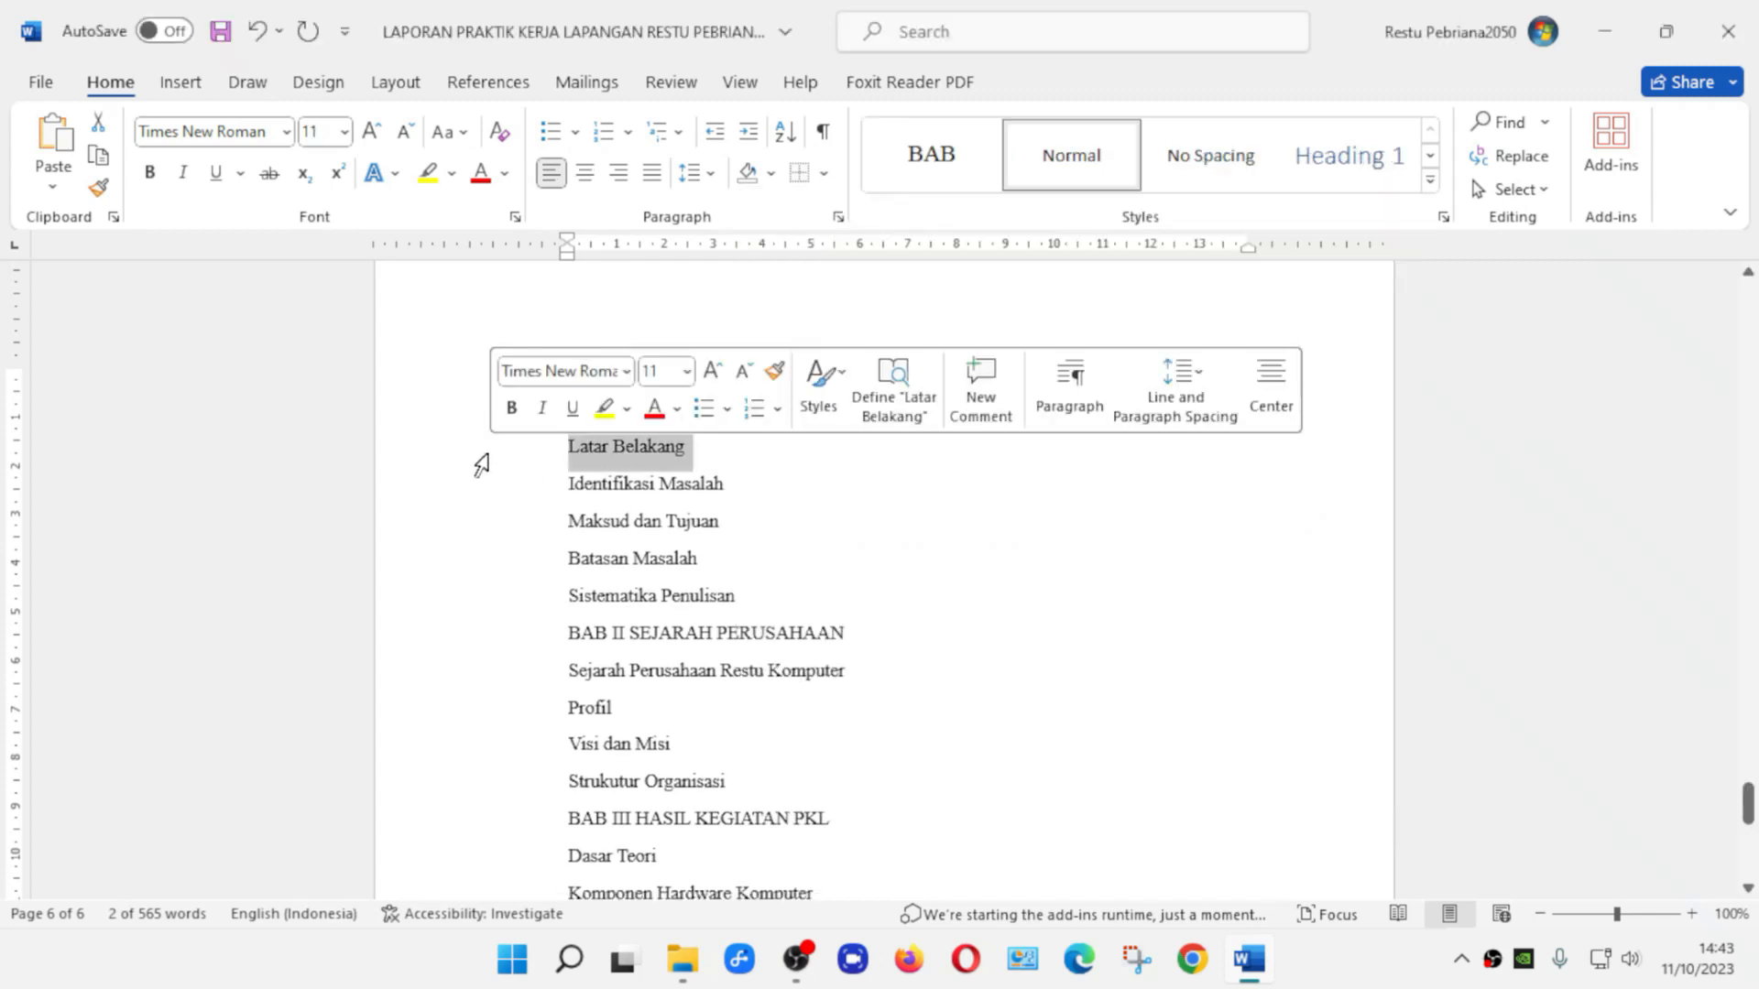
left_click(725, 483)
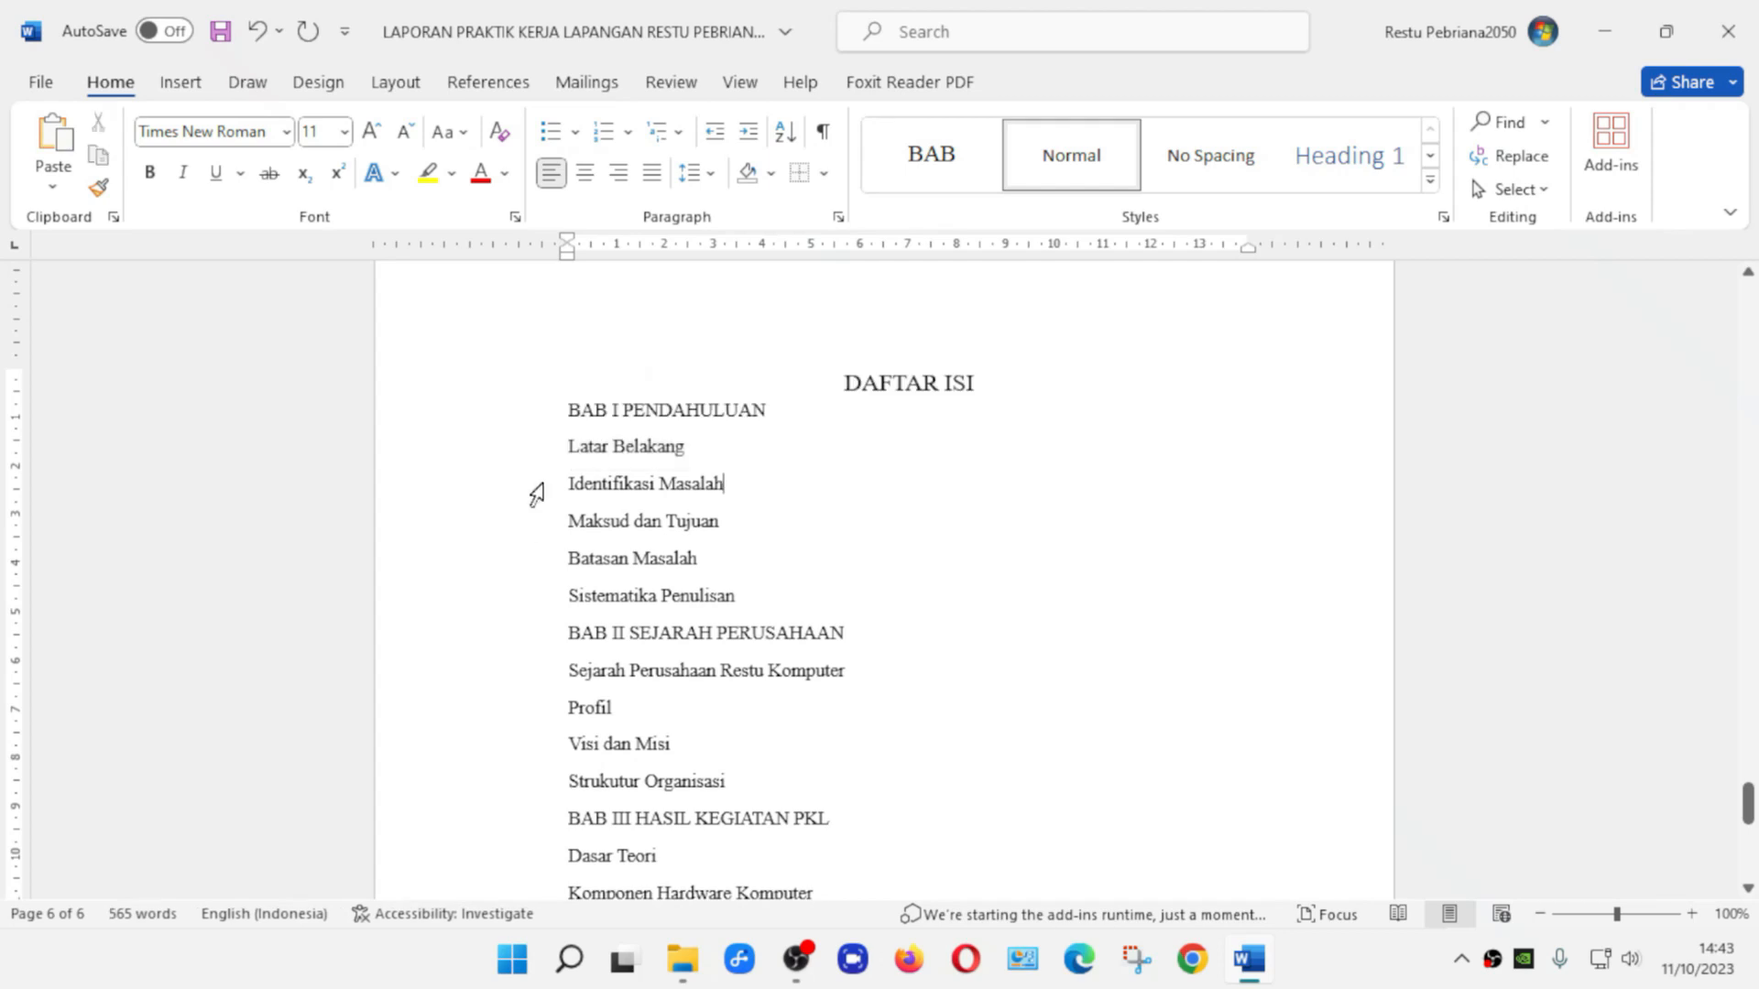
left_click(468, 455)
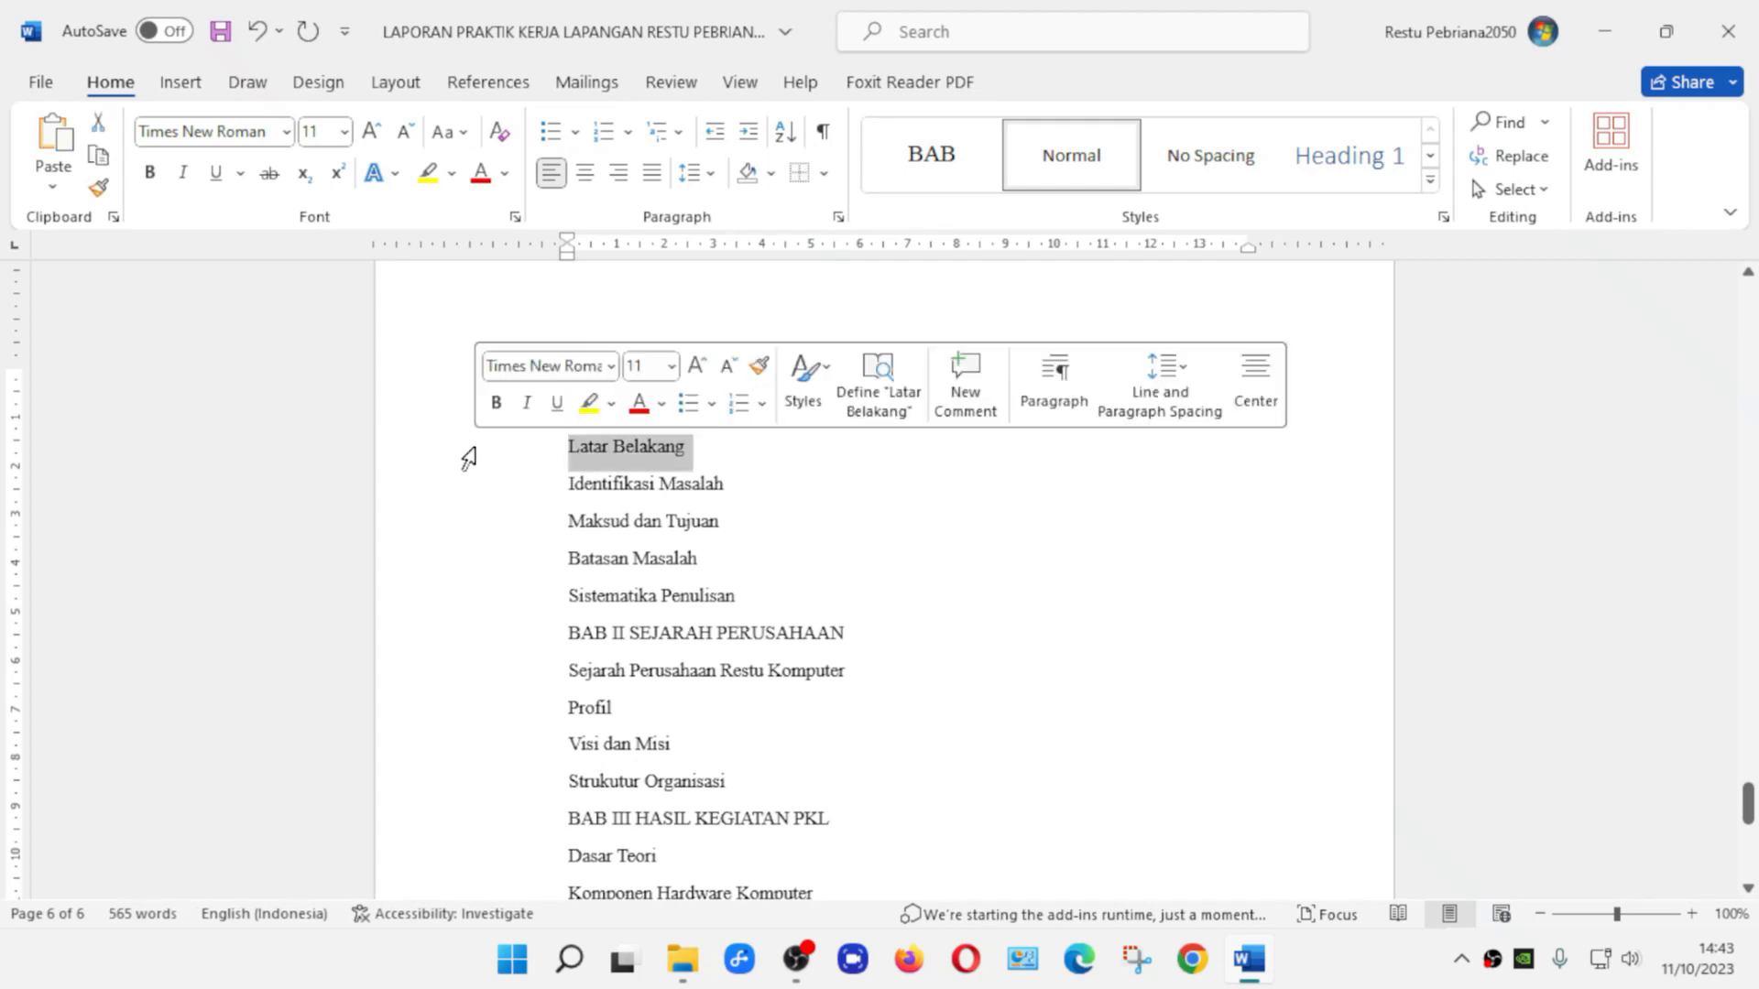
left_click(1429, 187)
left_click(973, 512)
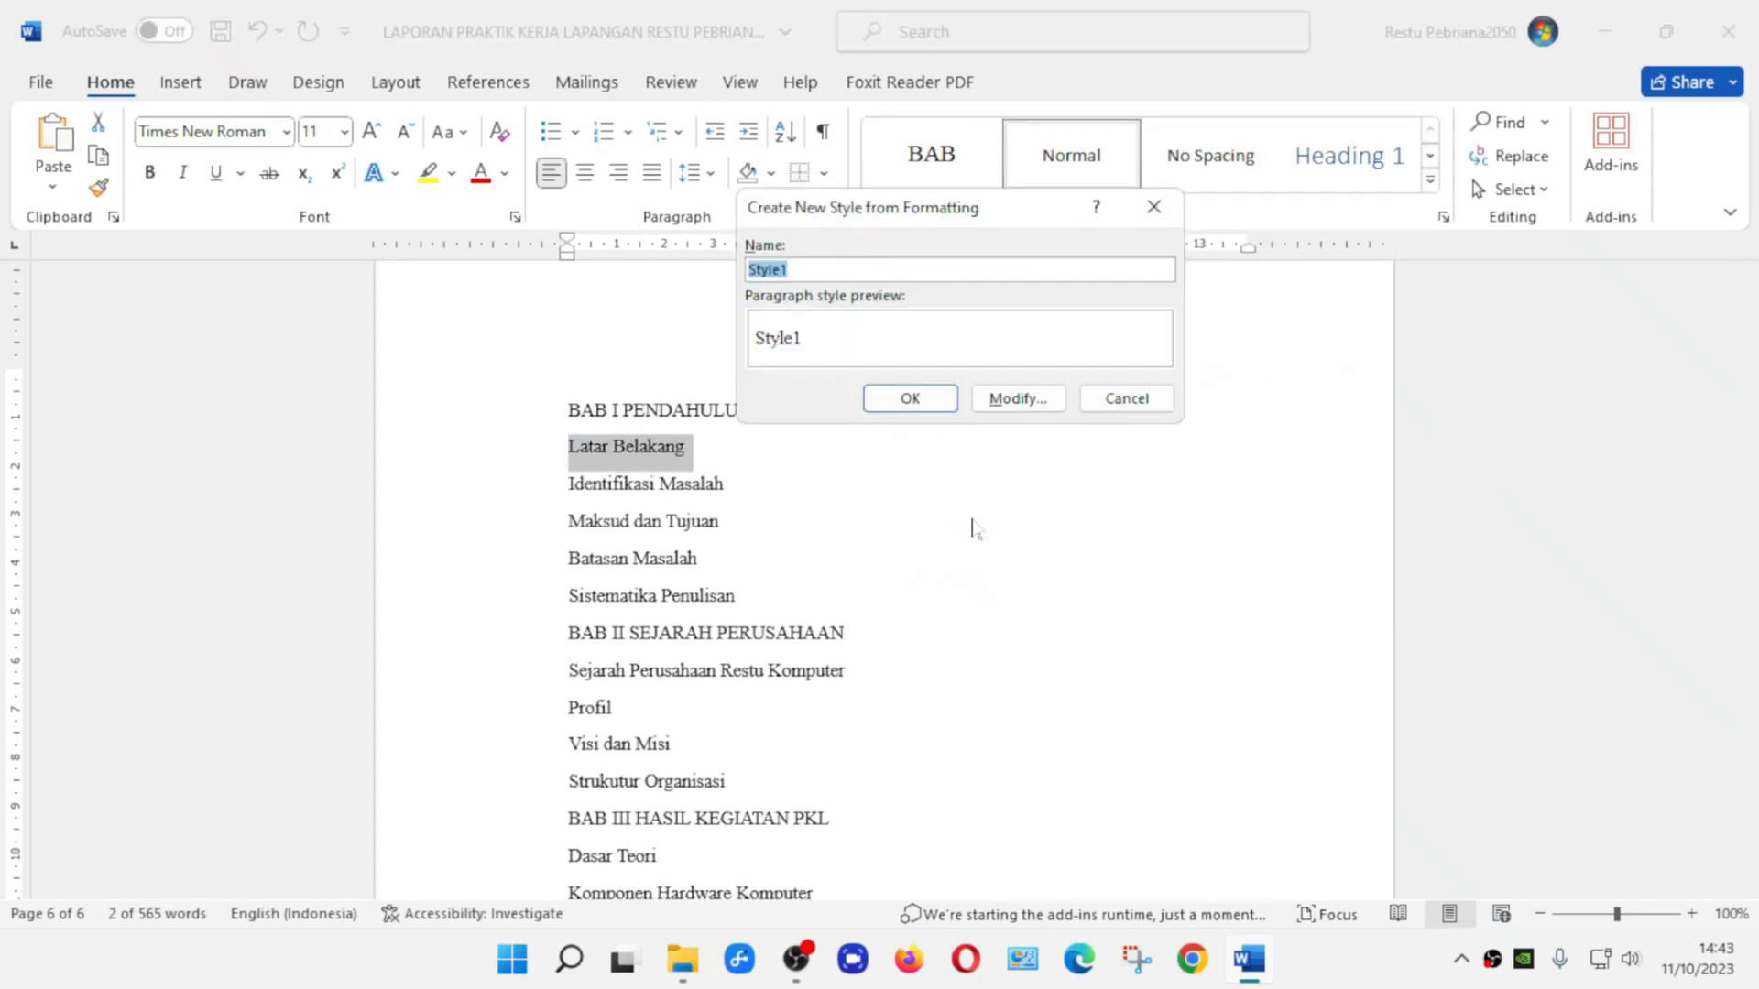
left_click(1013, 397)
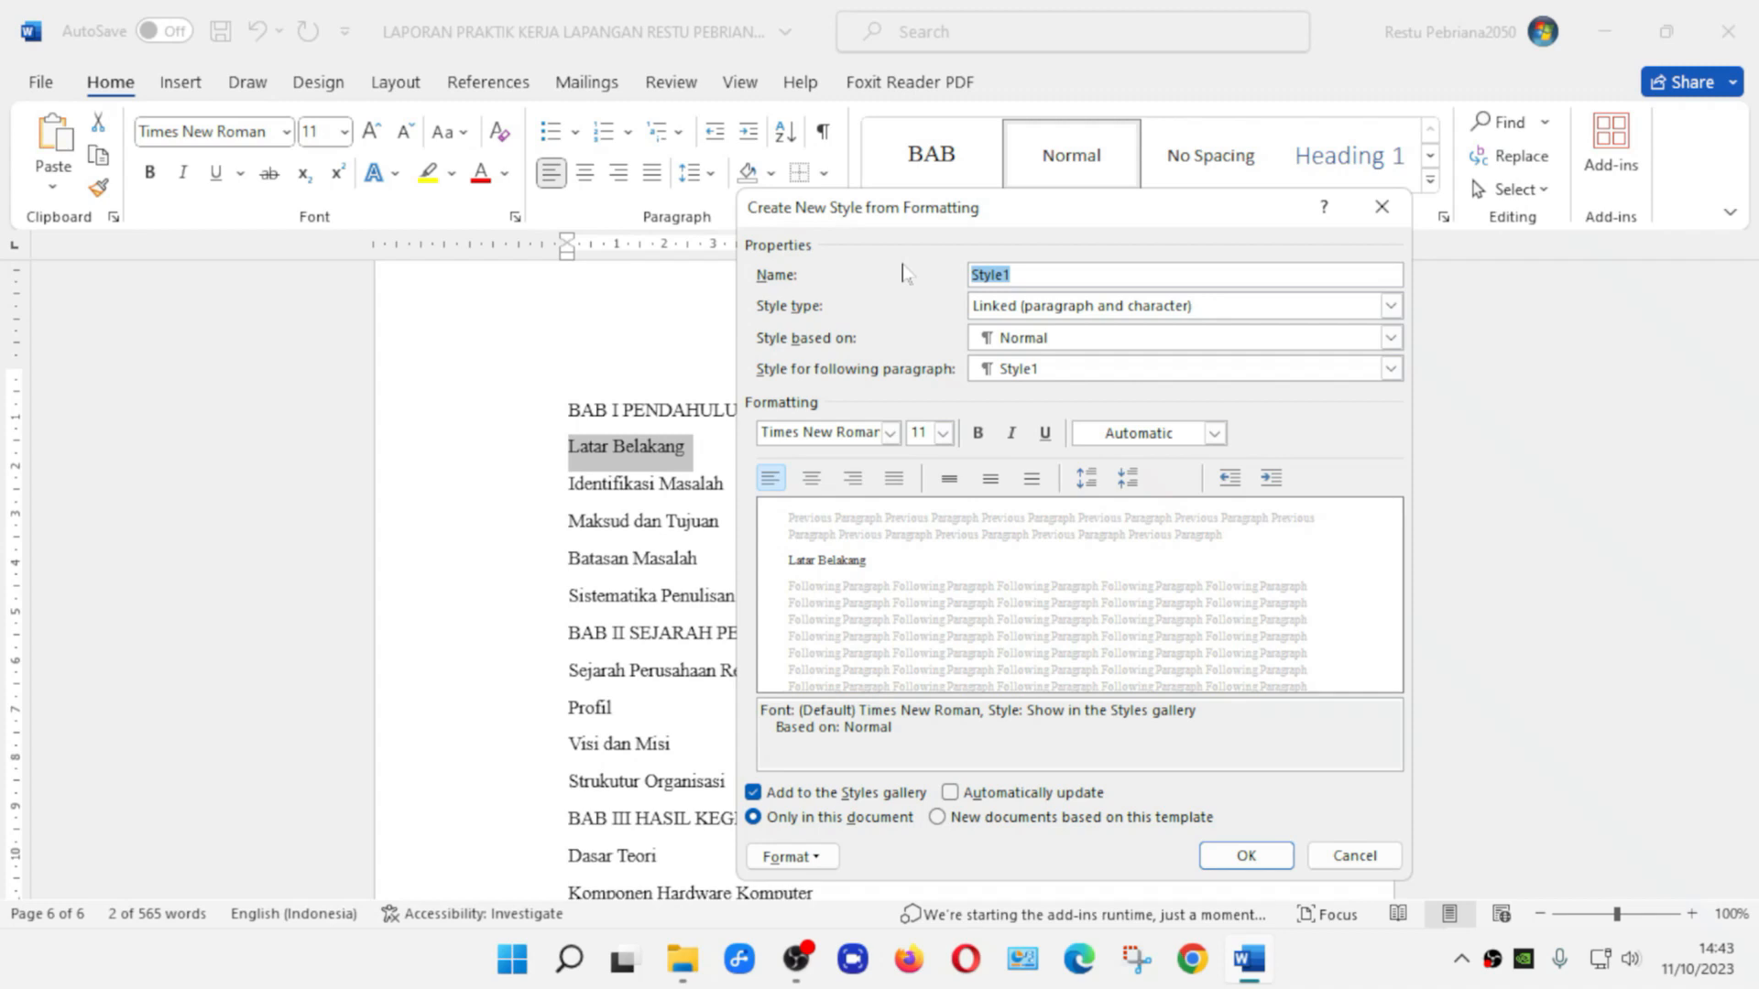
type("SUB BAB")
key("ctrl+z")
type("sUB bab")
key("BackSpace")
key("BackSpace")
key("BackSpace")
key("BackSpace")
key("BackSpace")
key("BackSpace")
key("BackSpace")
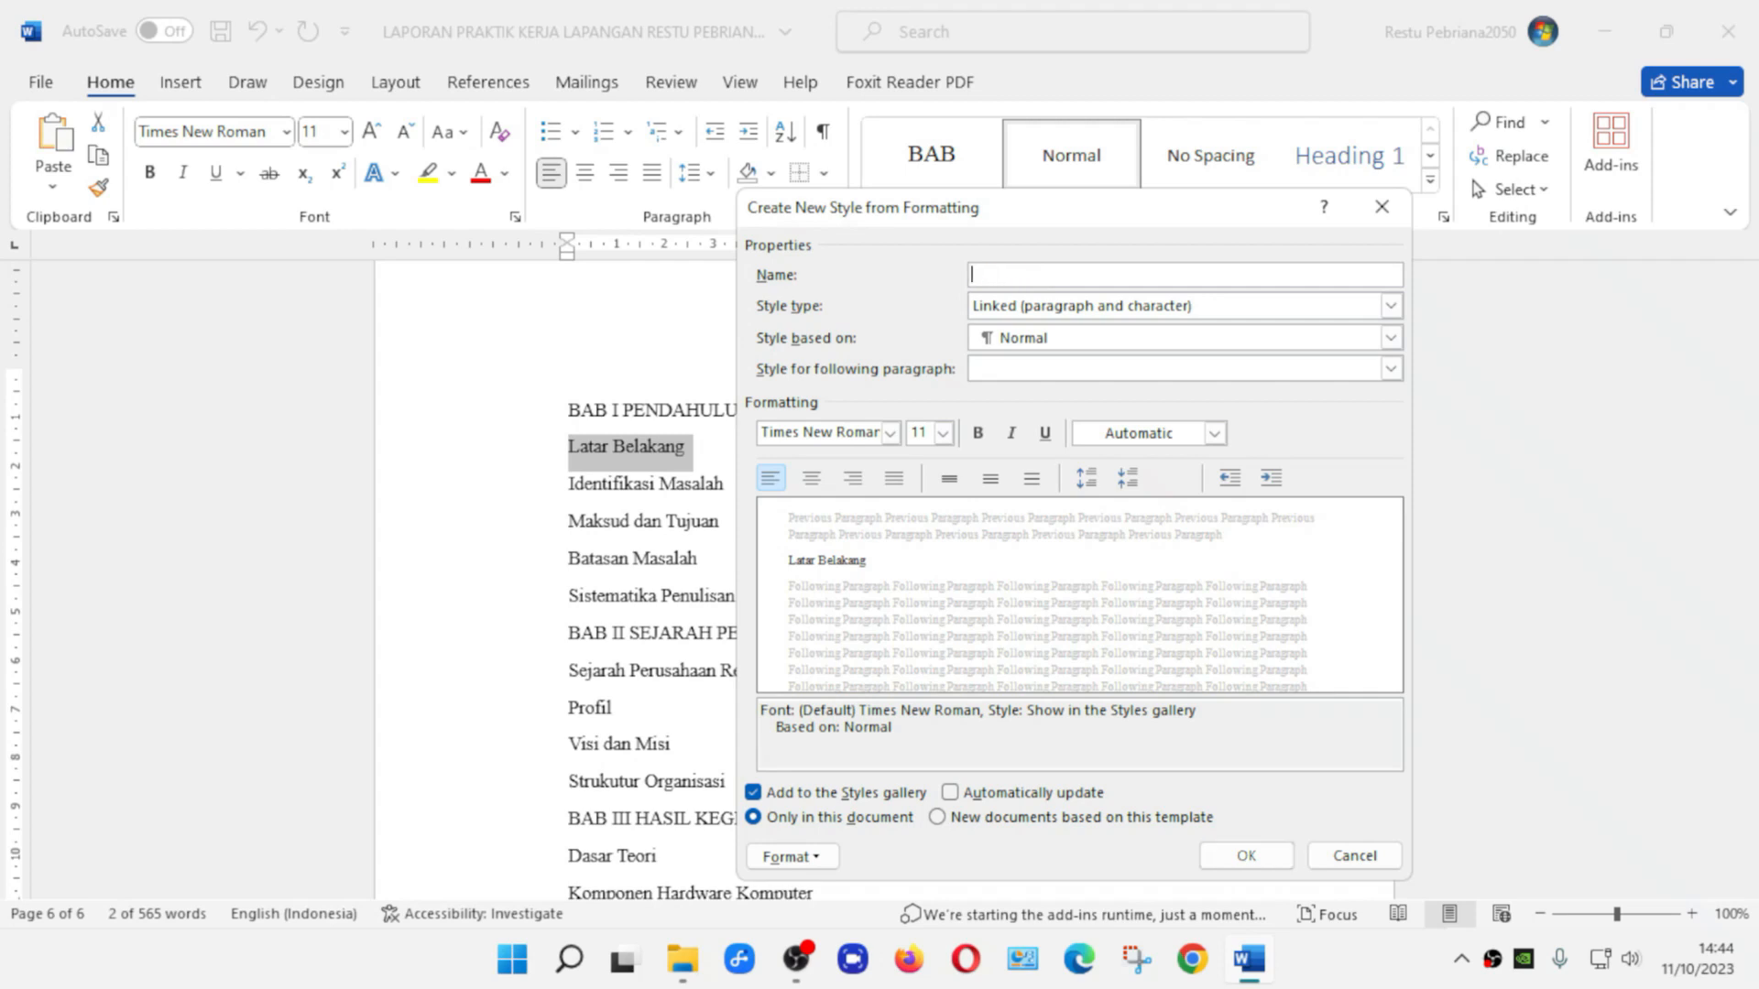
Name the new style Sub-BAB and base it on Heading 2
type("Sub BAB")
key("BackSpace")
type("-")
left_click(1128, 341)
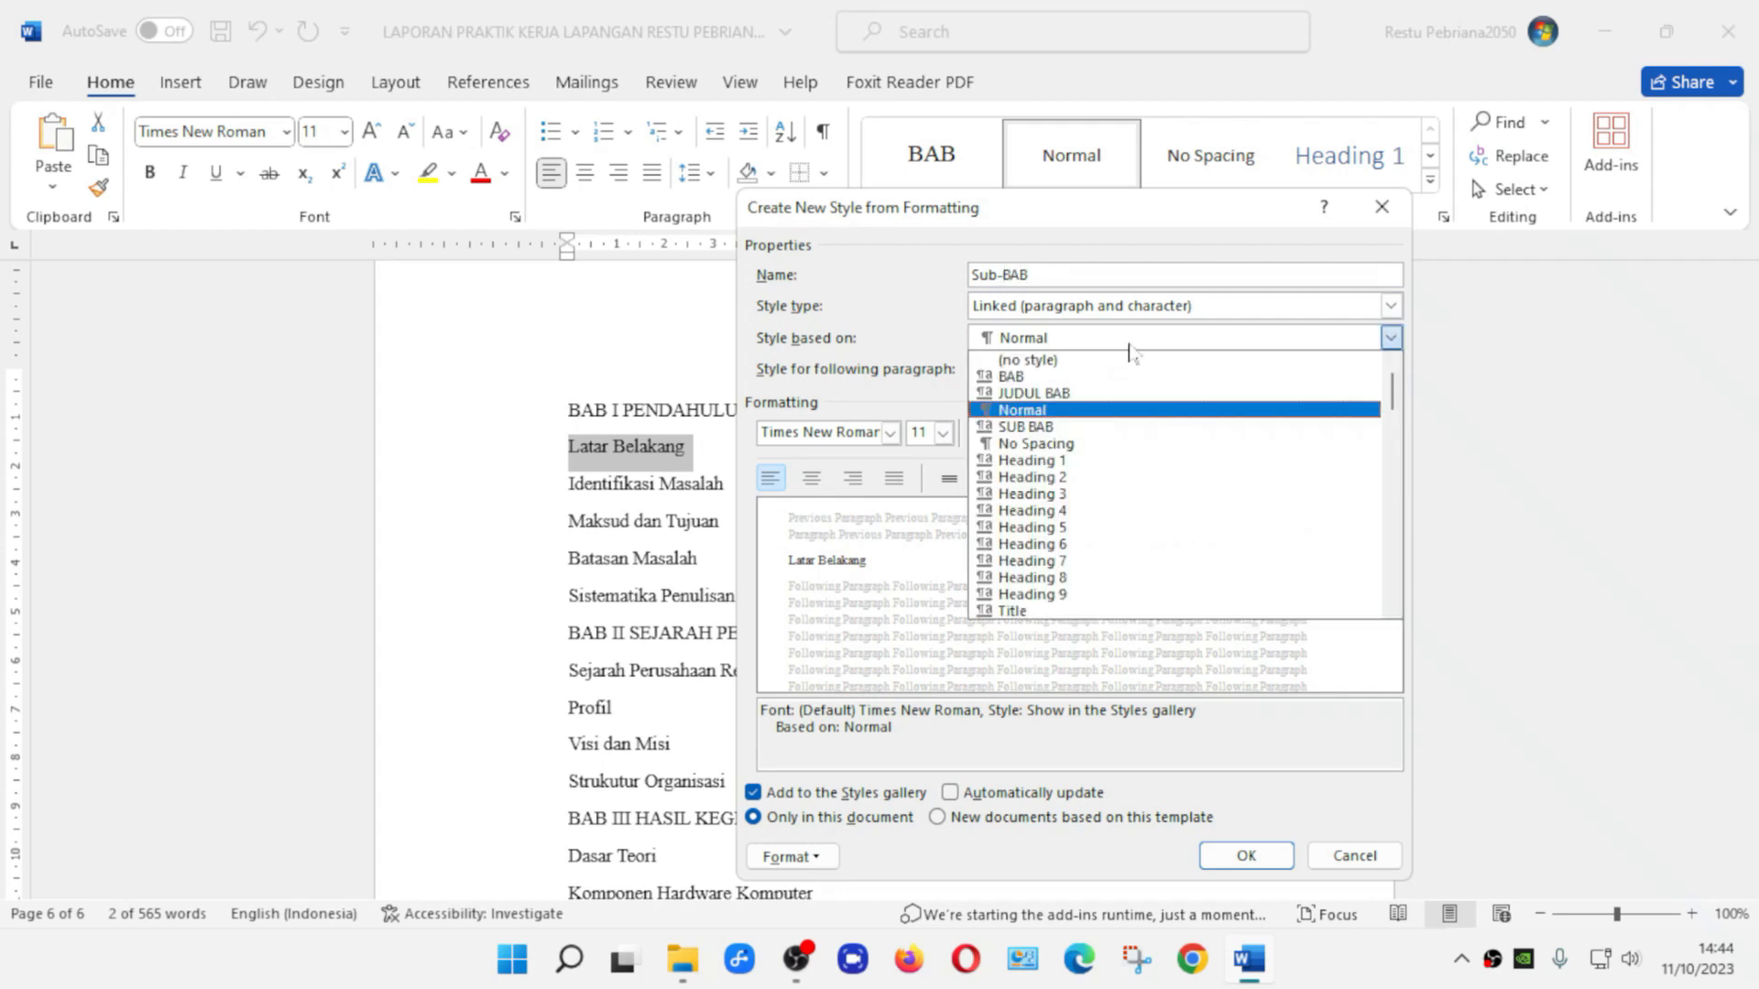
left_click(1087, 477)
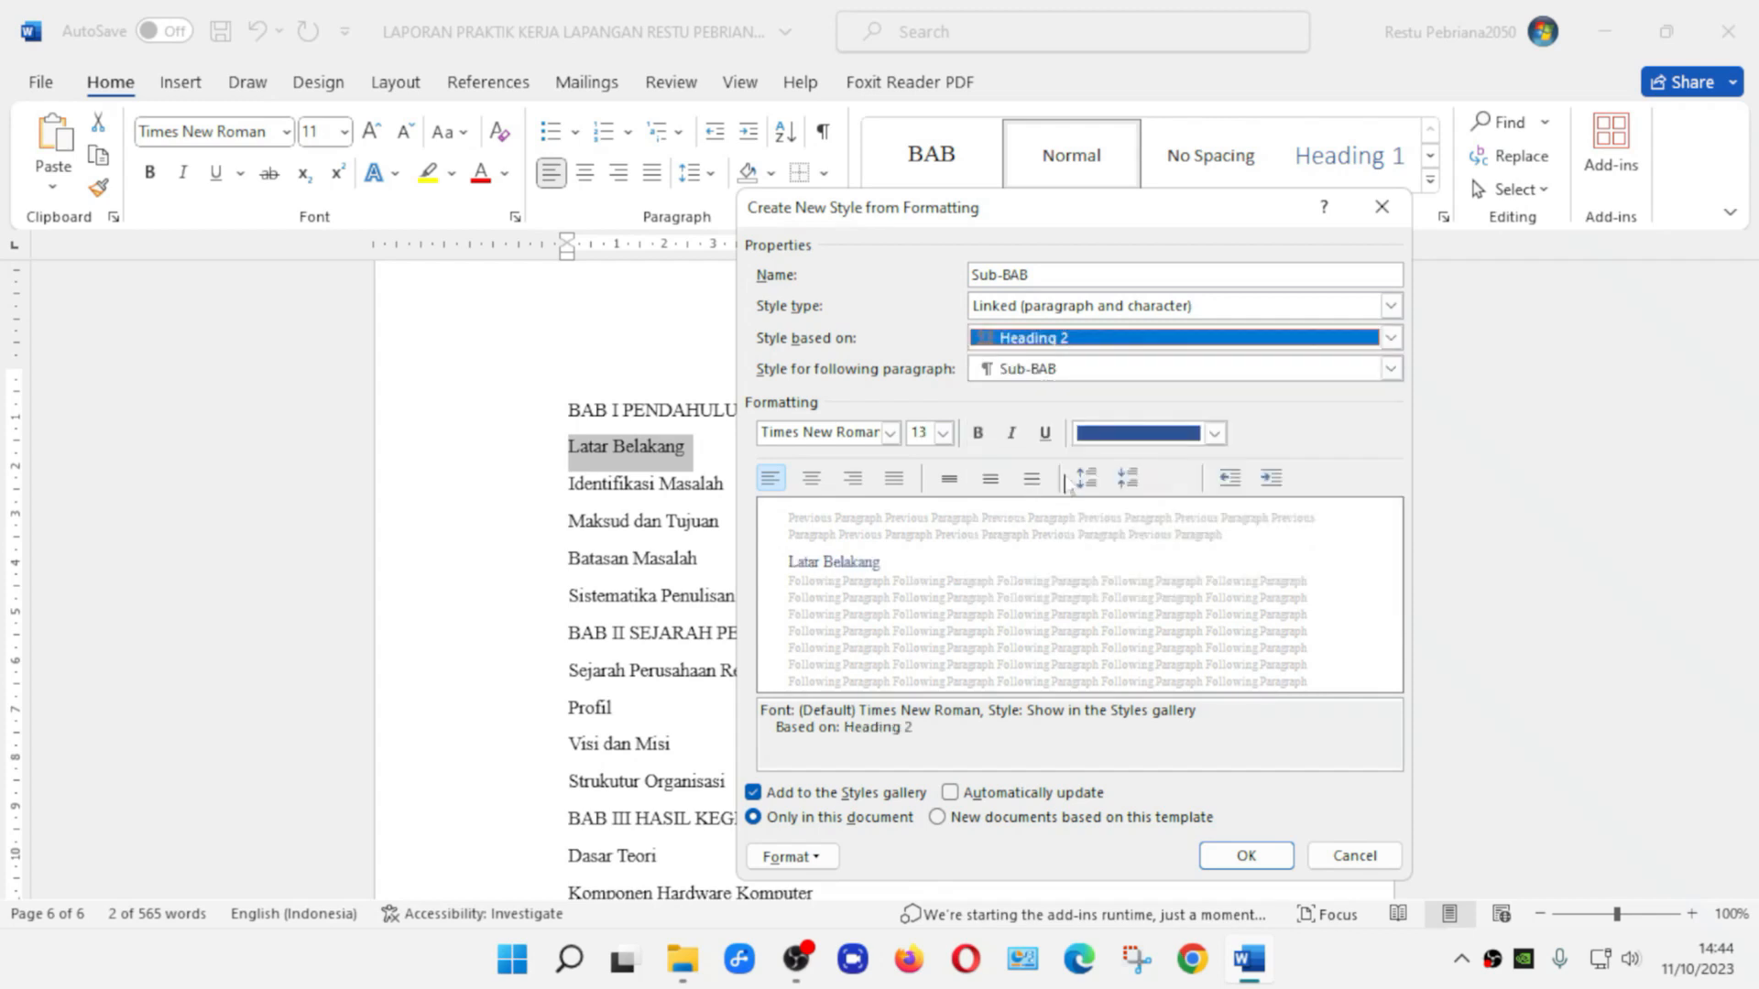
Format the Sub-BAB style with font size 12 and bold black text, and save the style
left_click(942, 433)
left_click(919, 524)
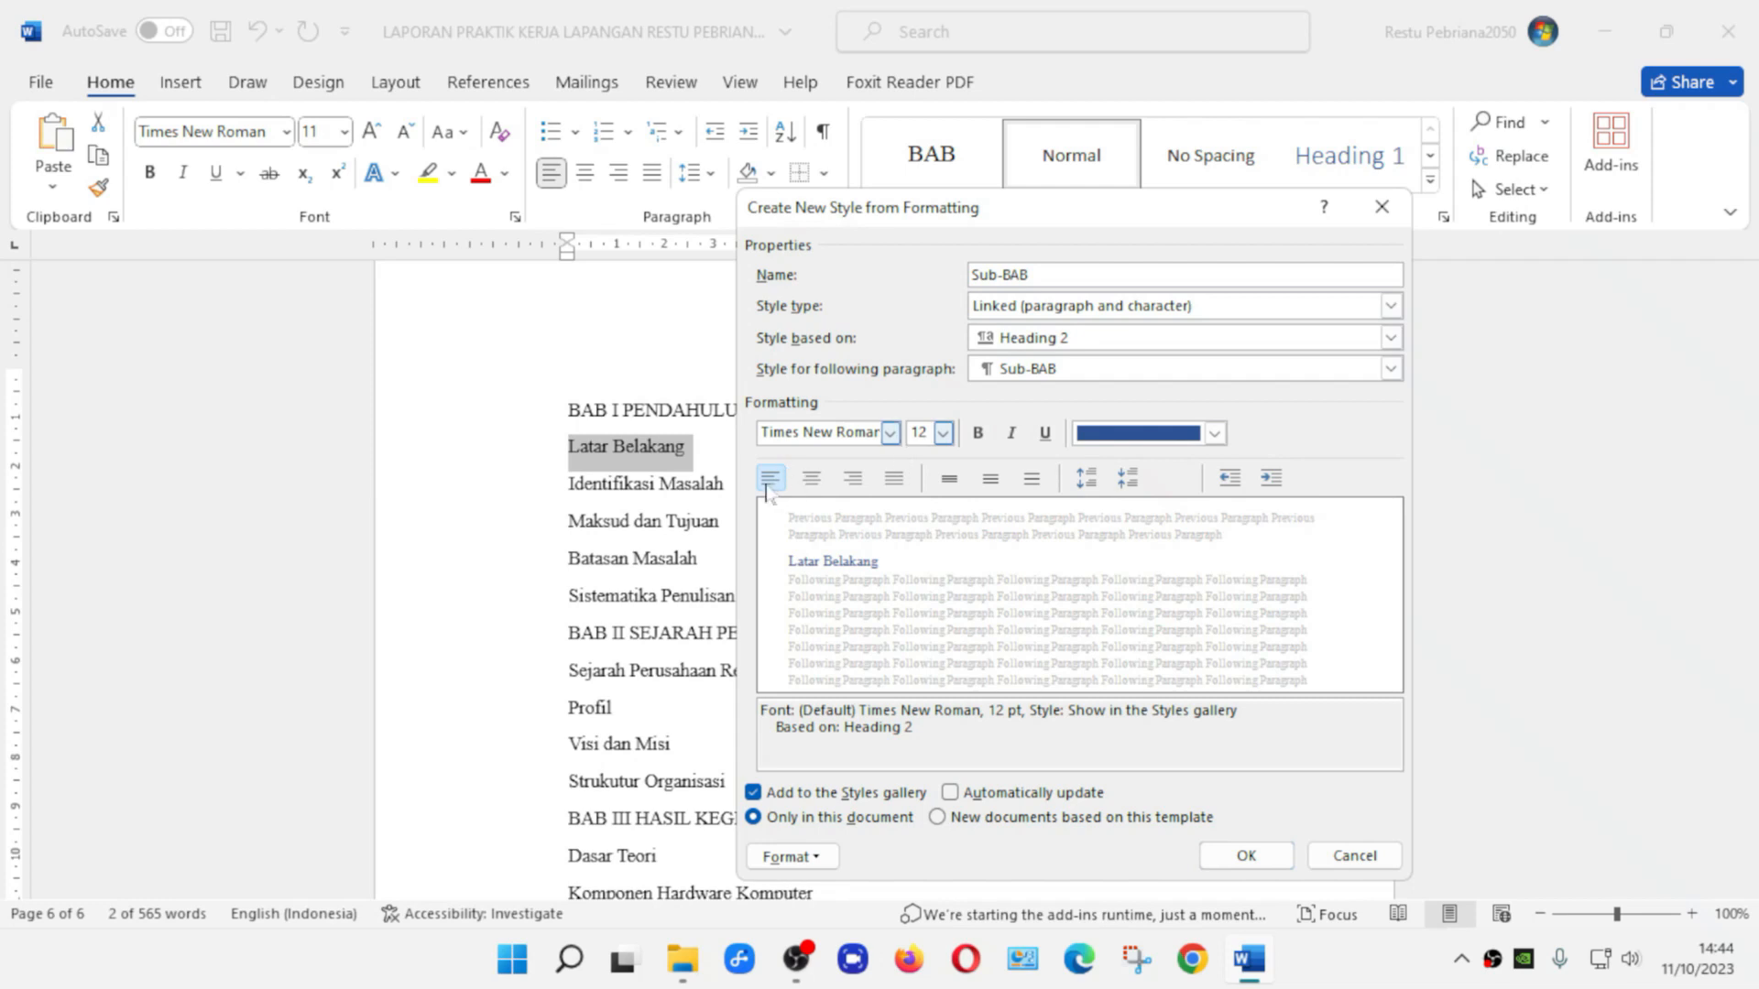
left_click(1167, 434)
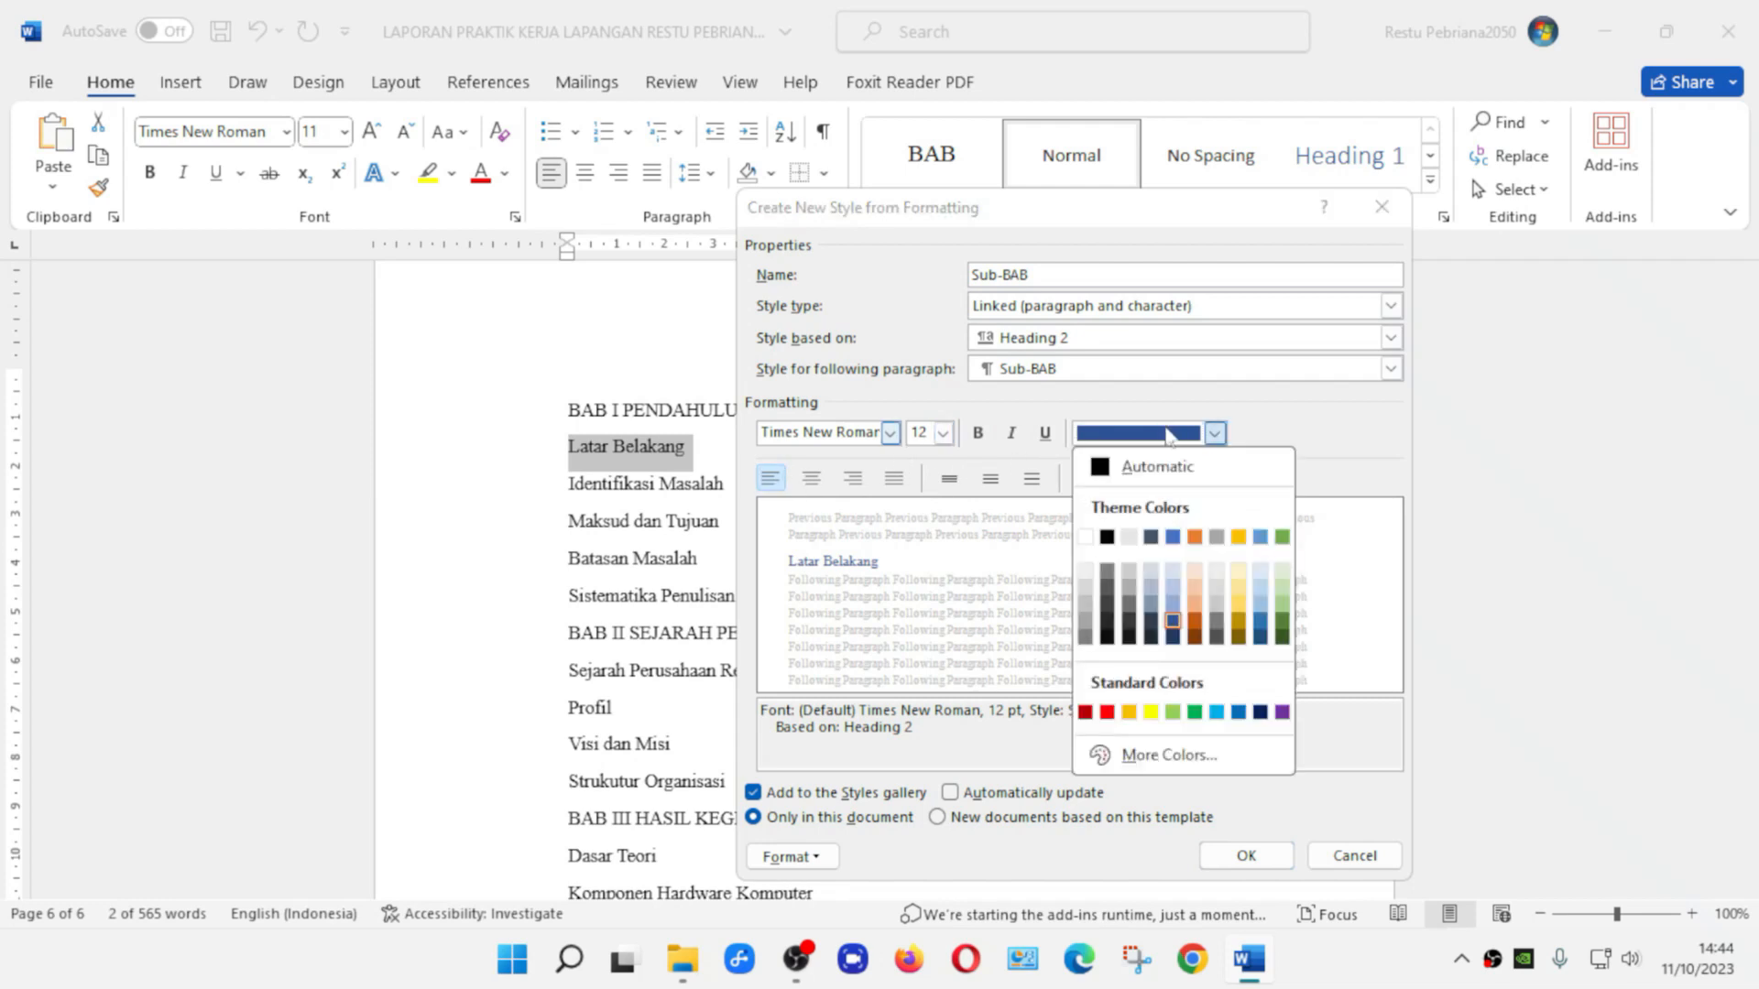
left_click(1106, 537)
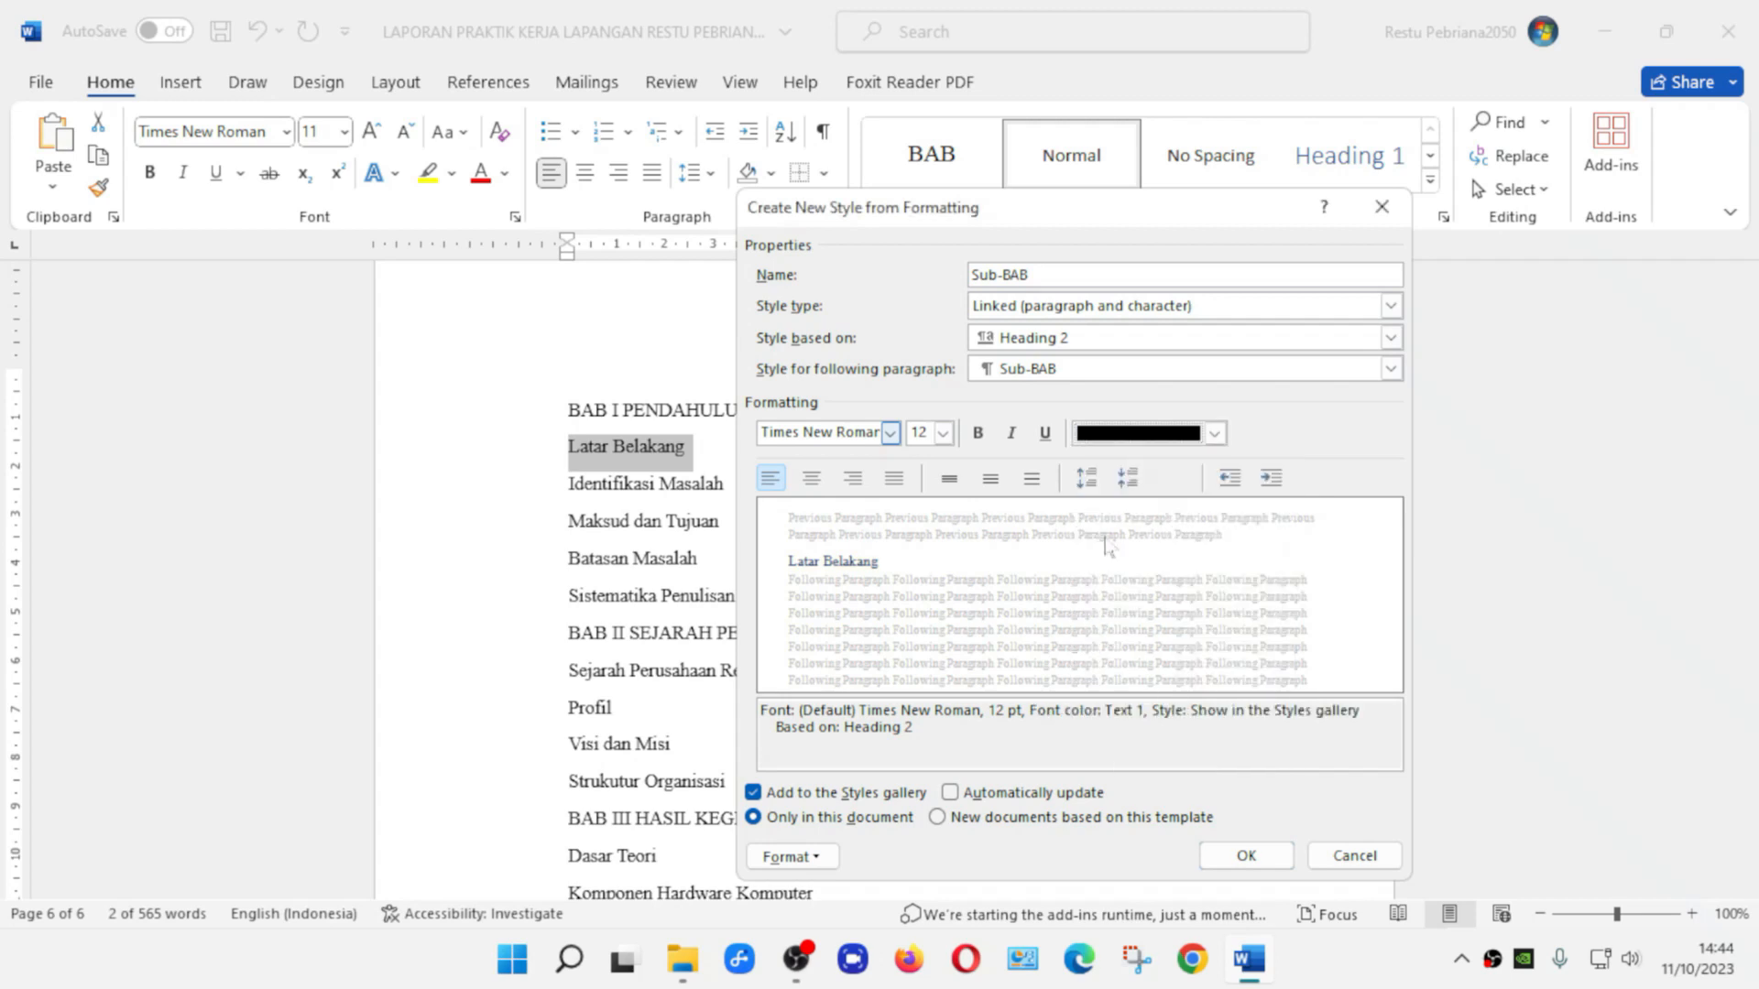
left_click(978, 432)
left_click(1236, 855)
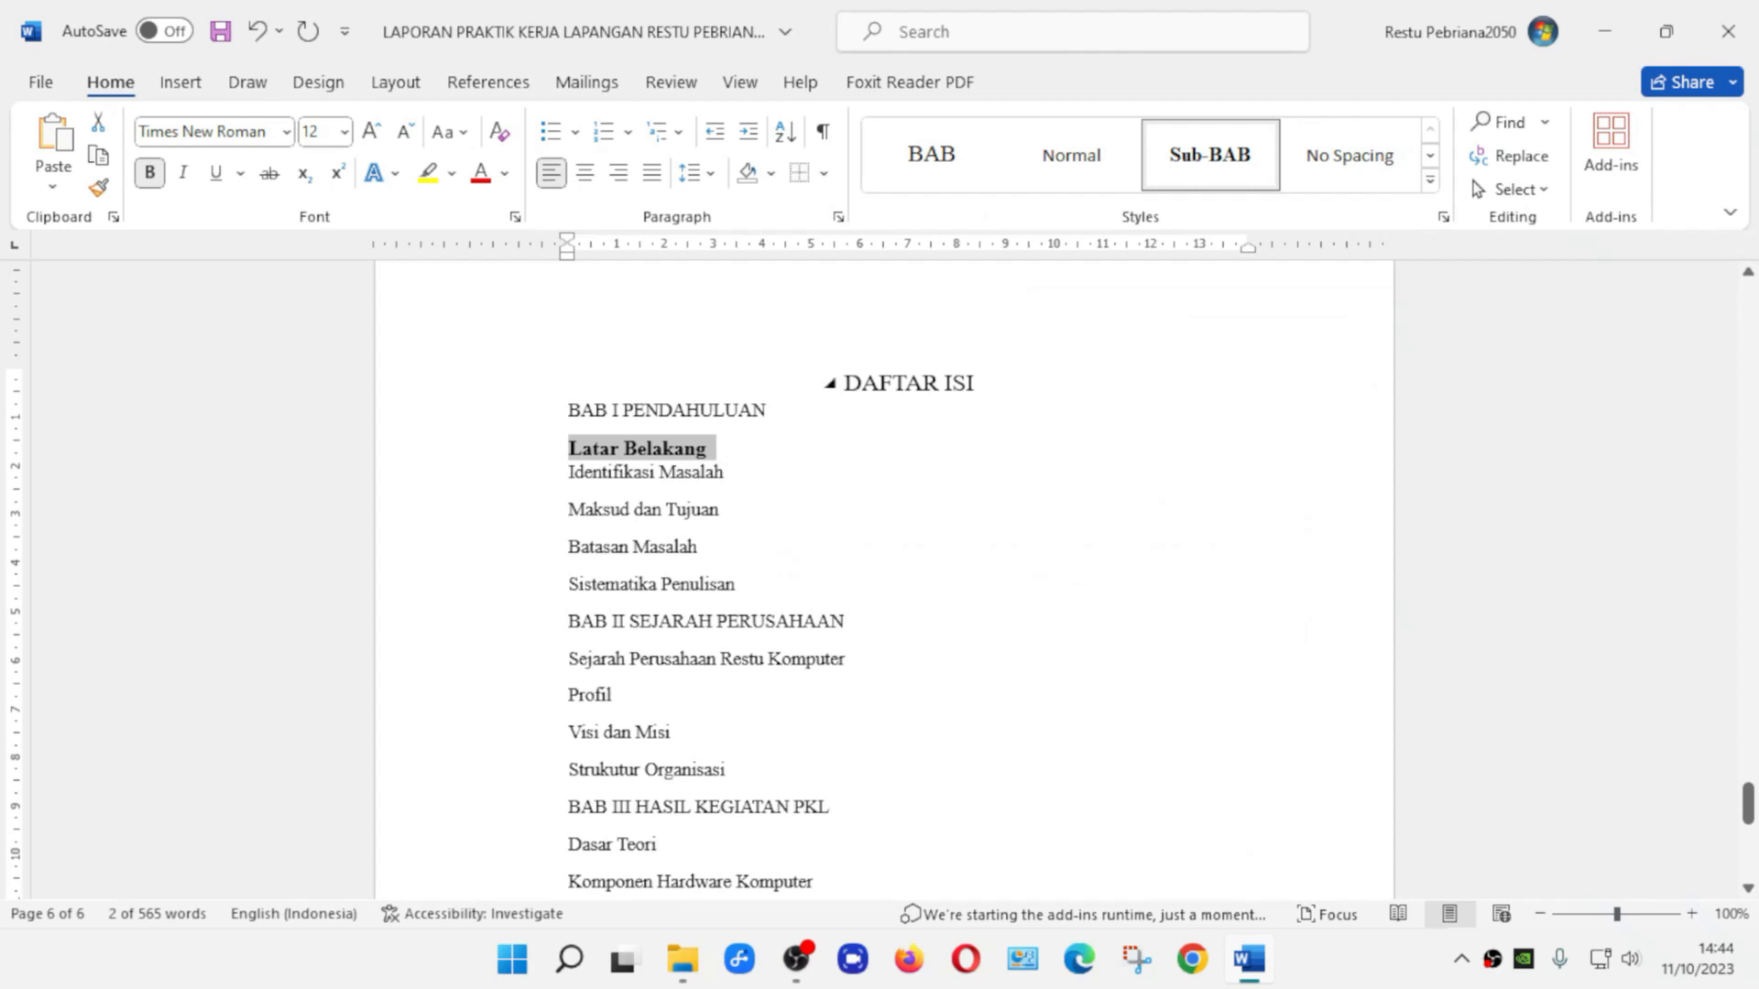
Modify the BAB style so that its text is bold
left_click(513, 390)
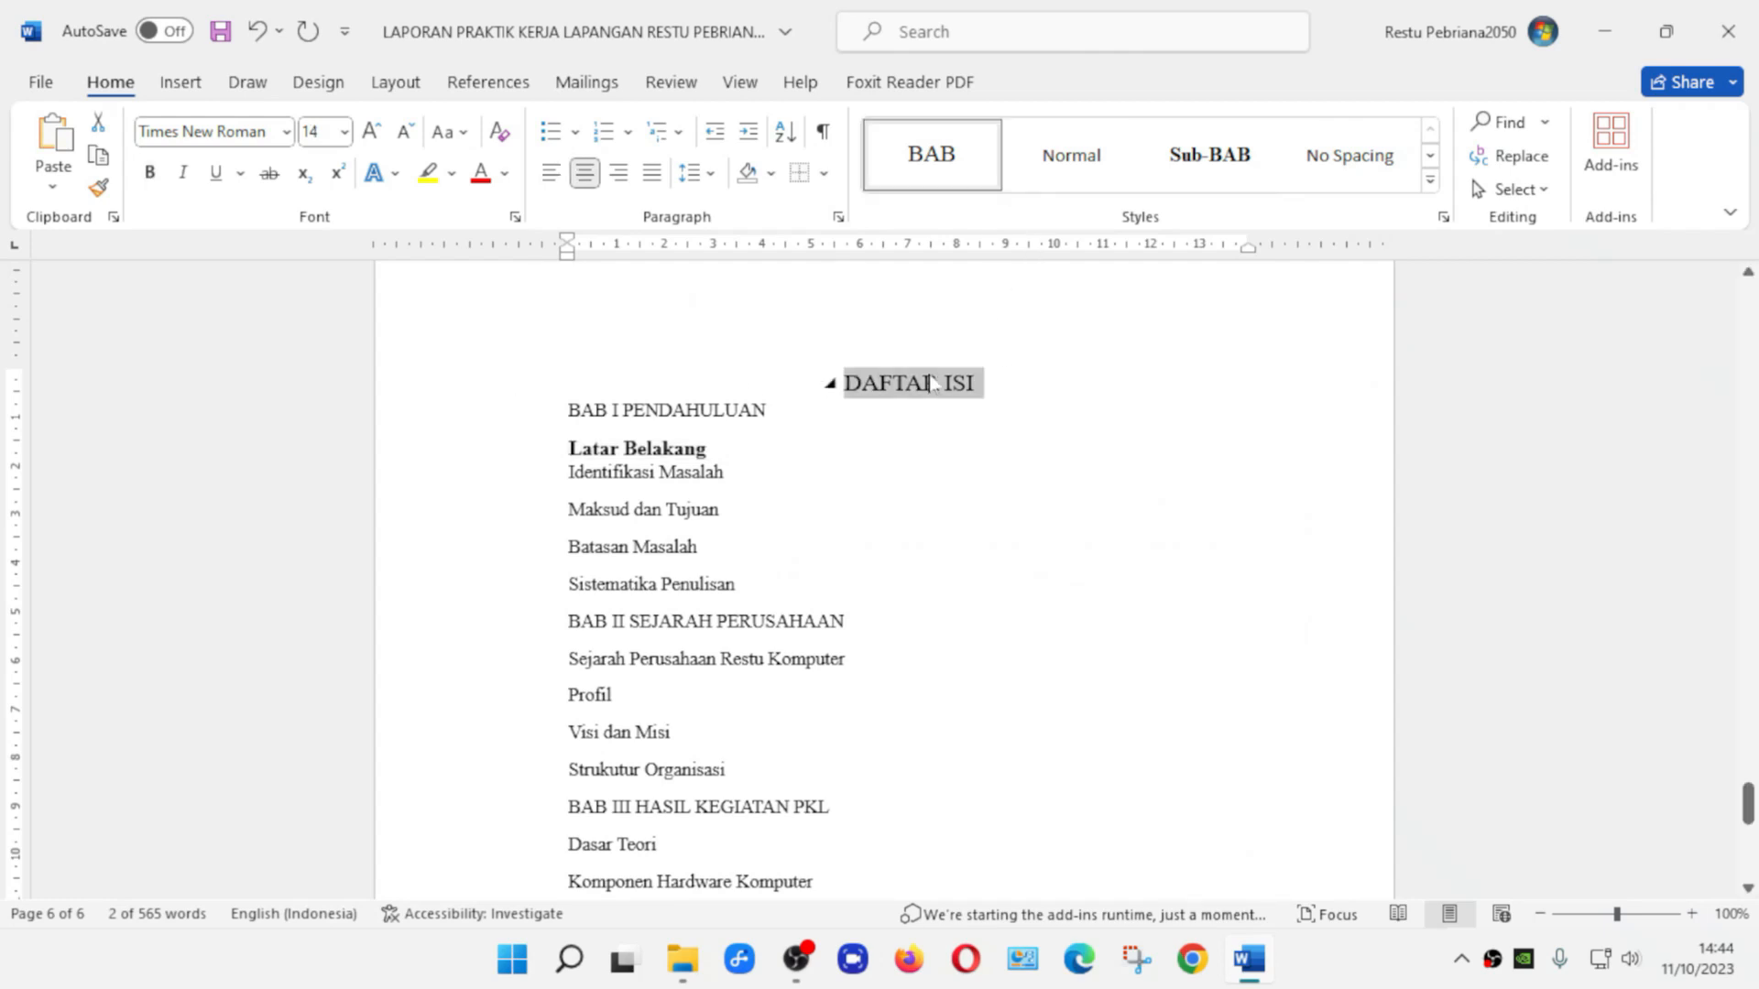
left_click(936, 165)
right_click(936, 165)
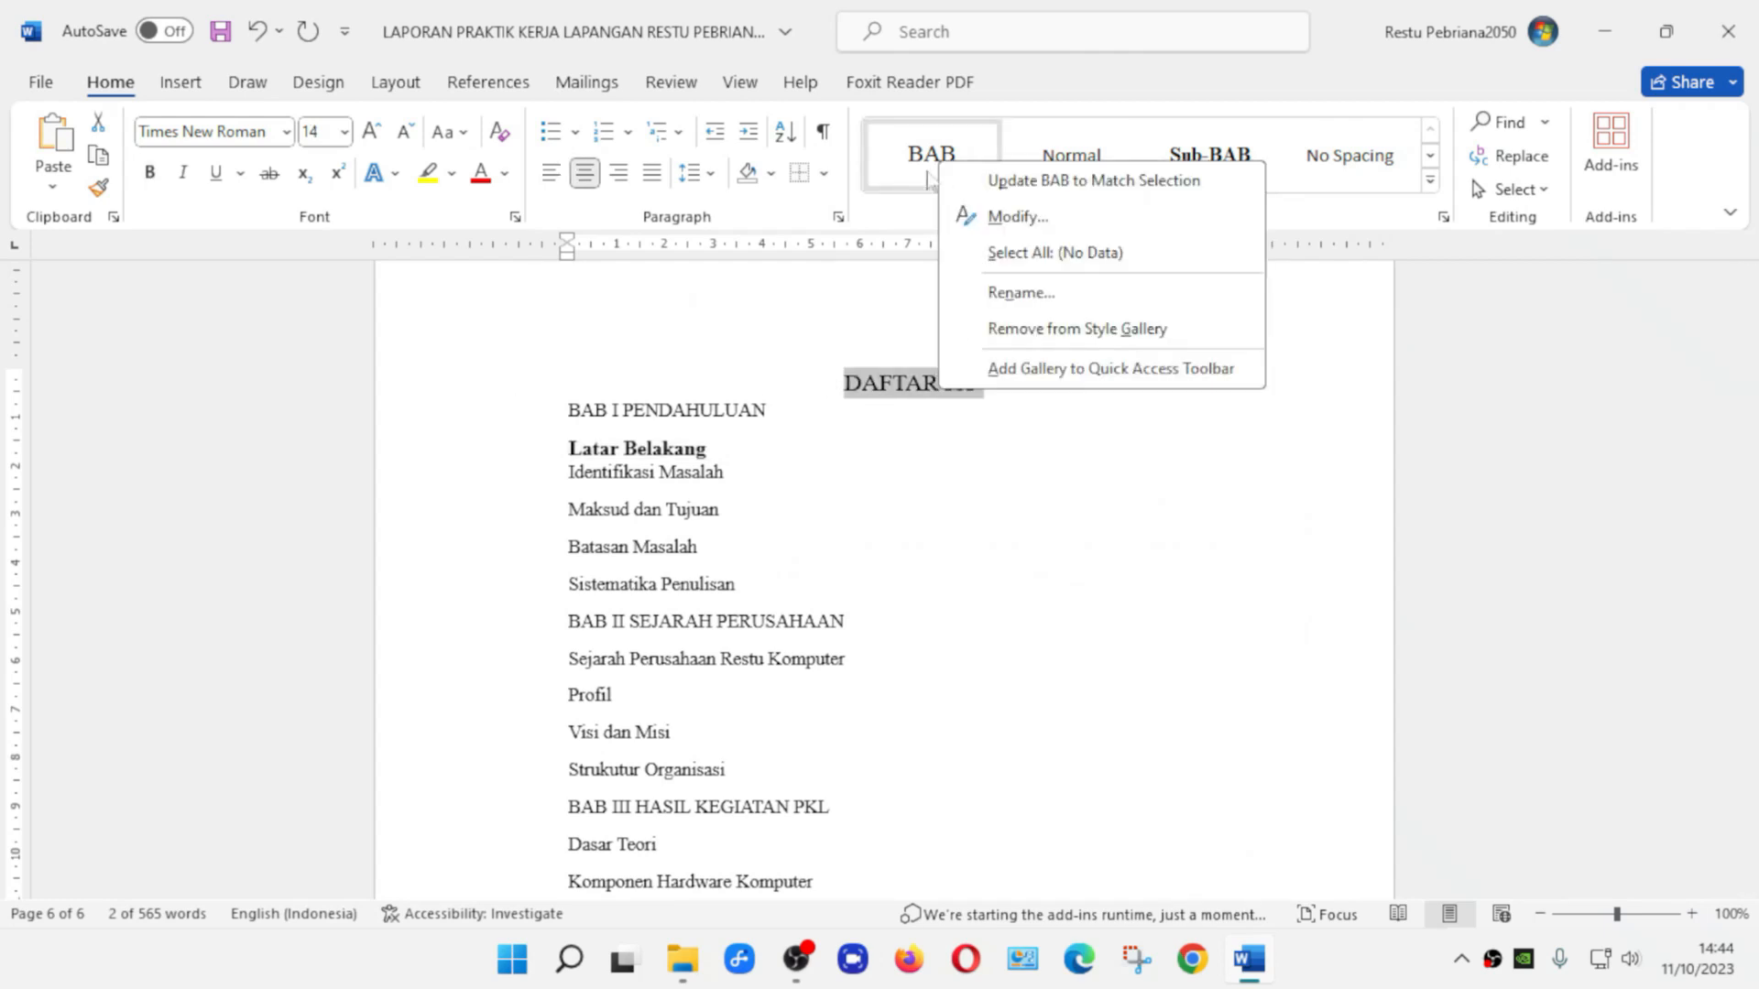
key("Escape")
right_click(909, 166)
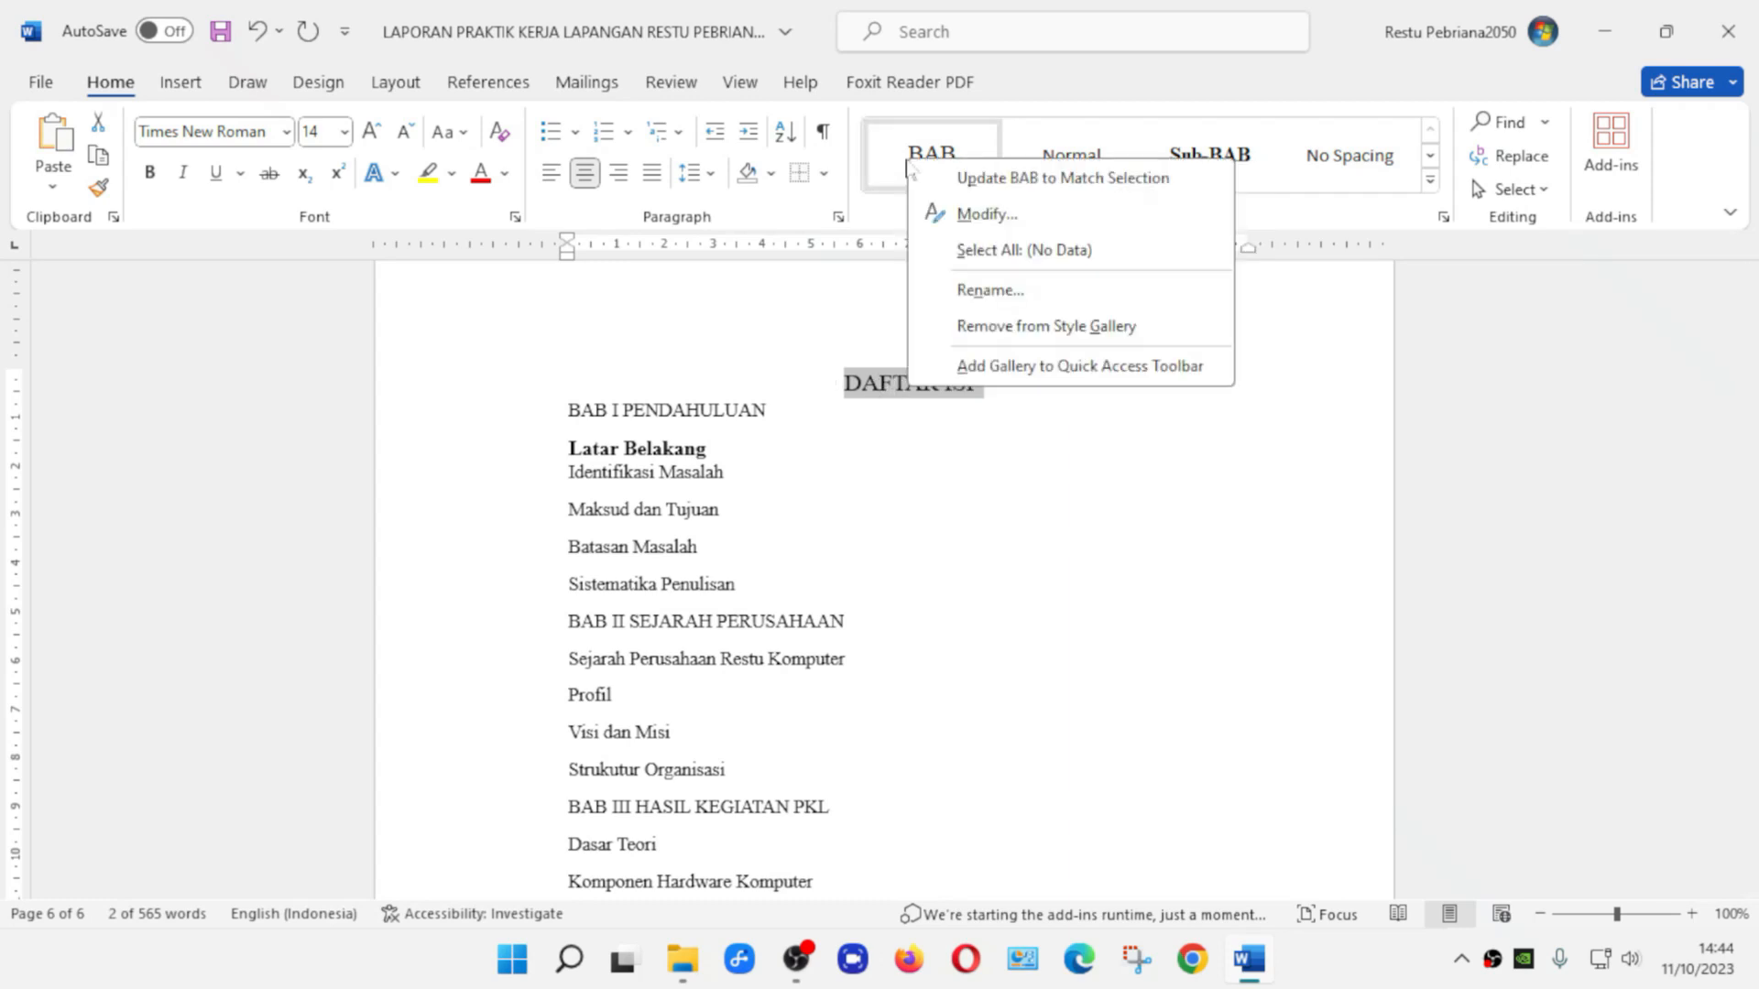
left_click(984, 214)
left_click(980, 434)
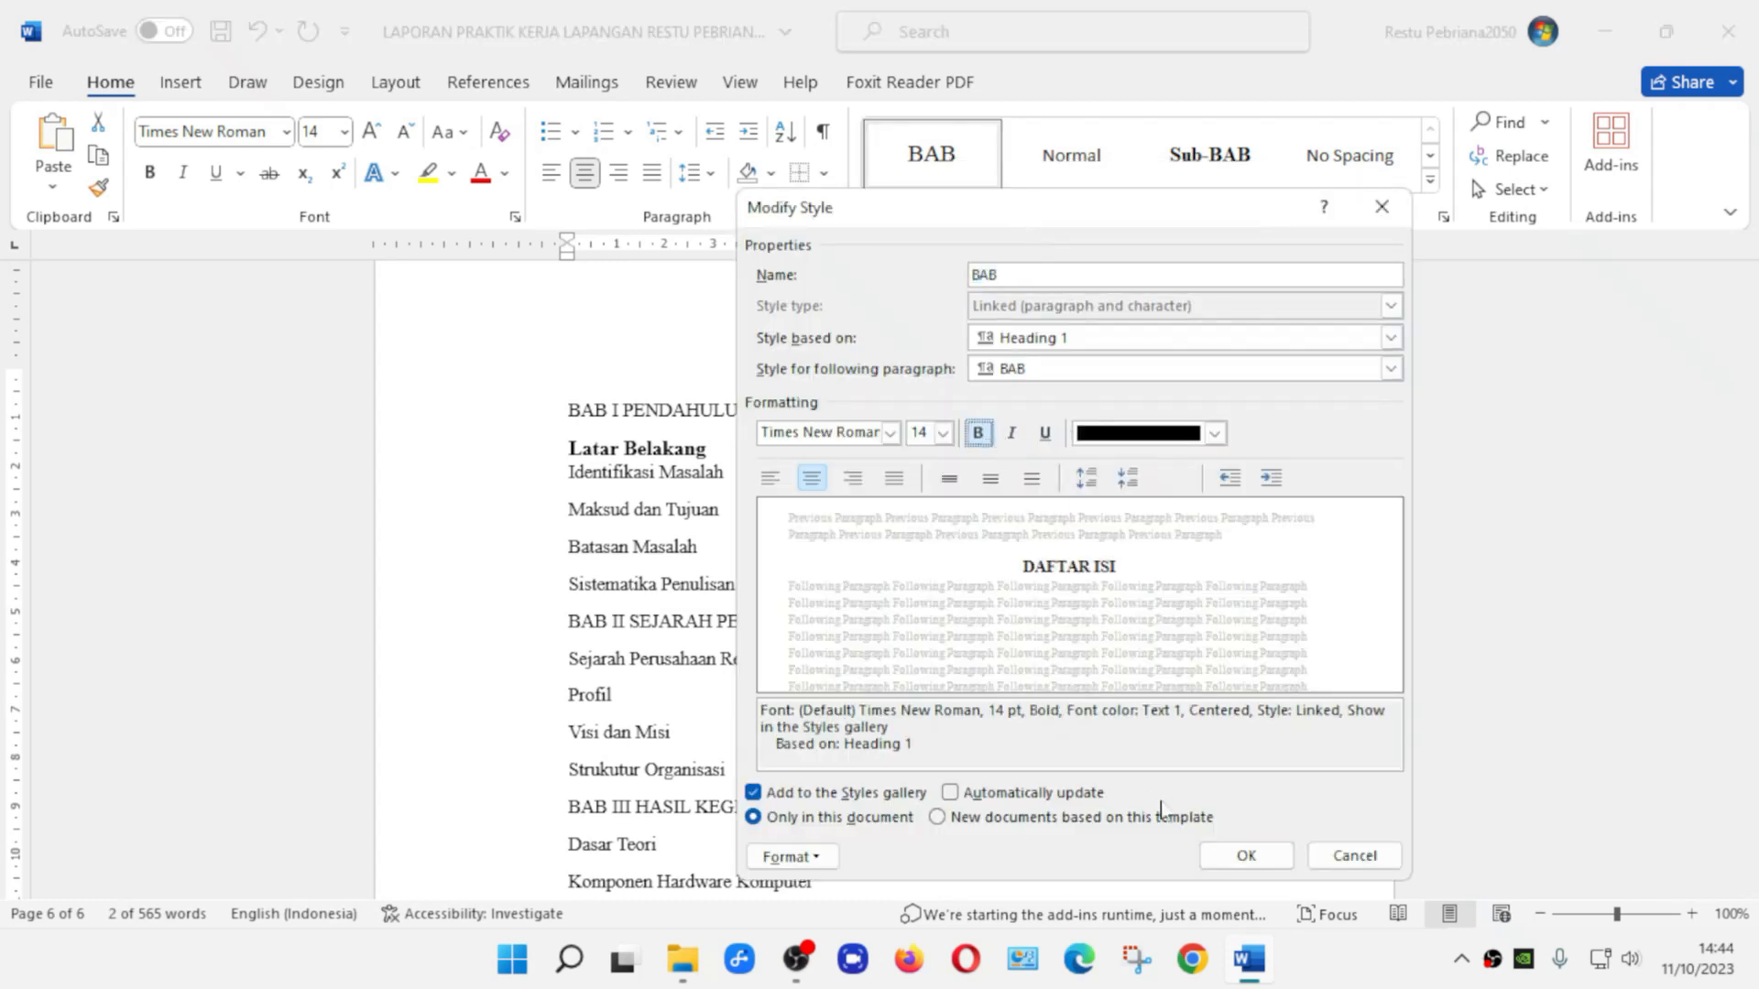
left_click(1236, 856)
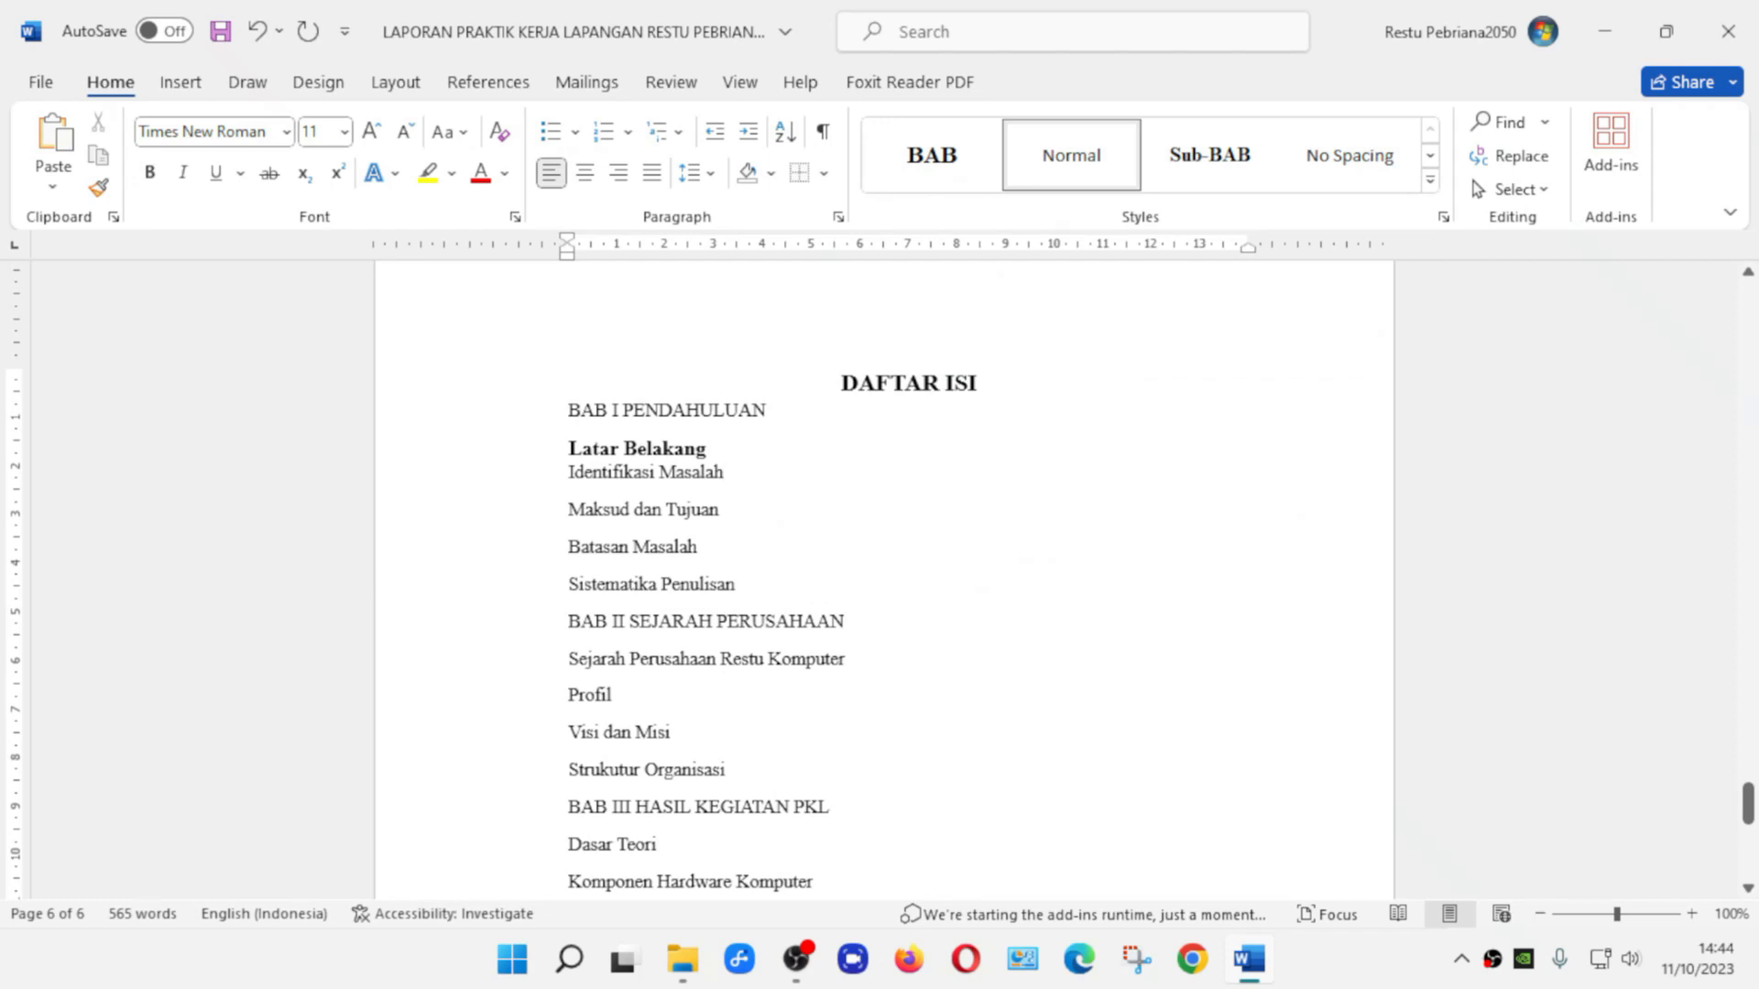
Apply the BAB style to BAB I PENDAHULUAN and the Sub-BAB style to its entries from Latar Belakang to Sistematika Penulisan
left_click(469, 423)
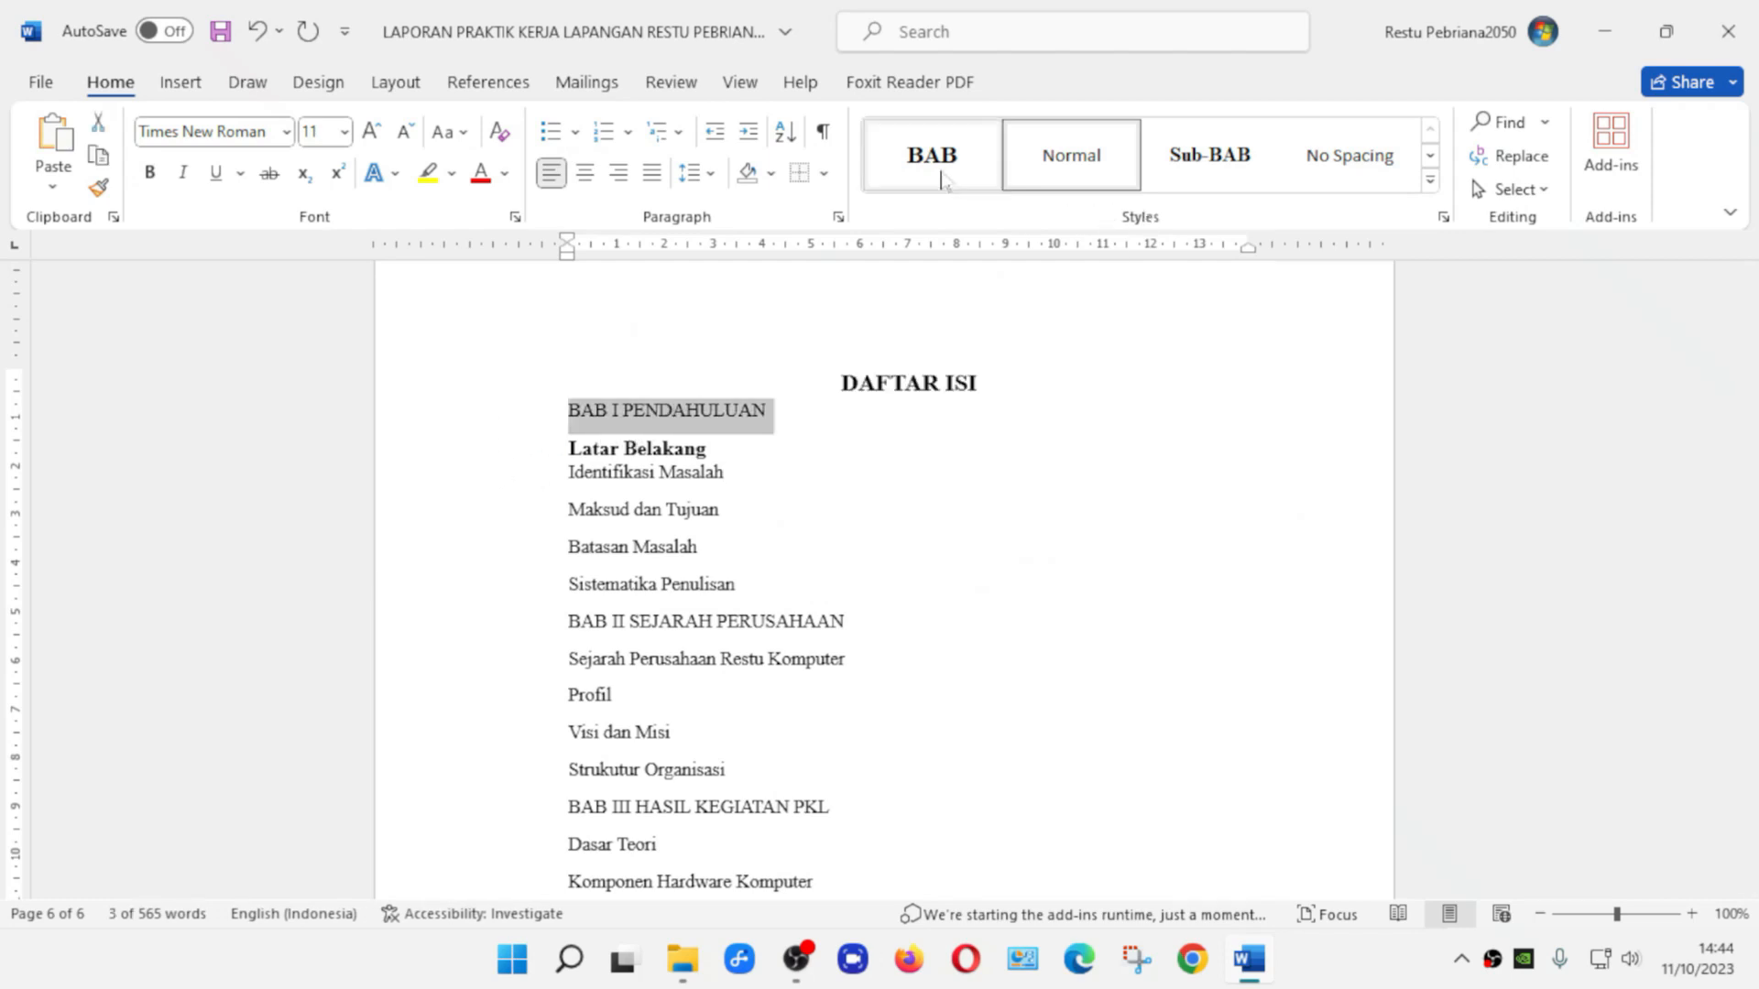
left_click(942, 178)
left_click_drag(490, 467, 489, 628)
left_click(1202, 163)
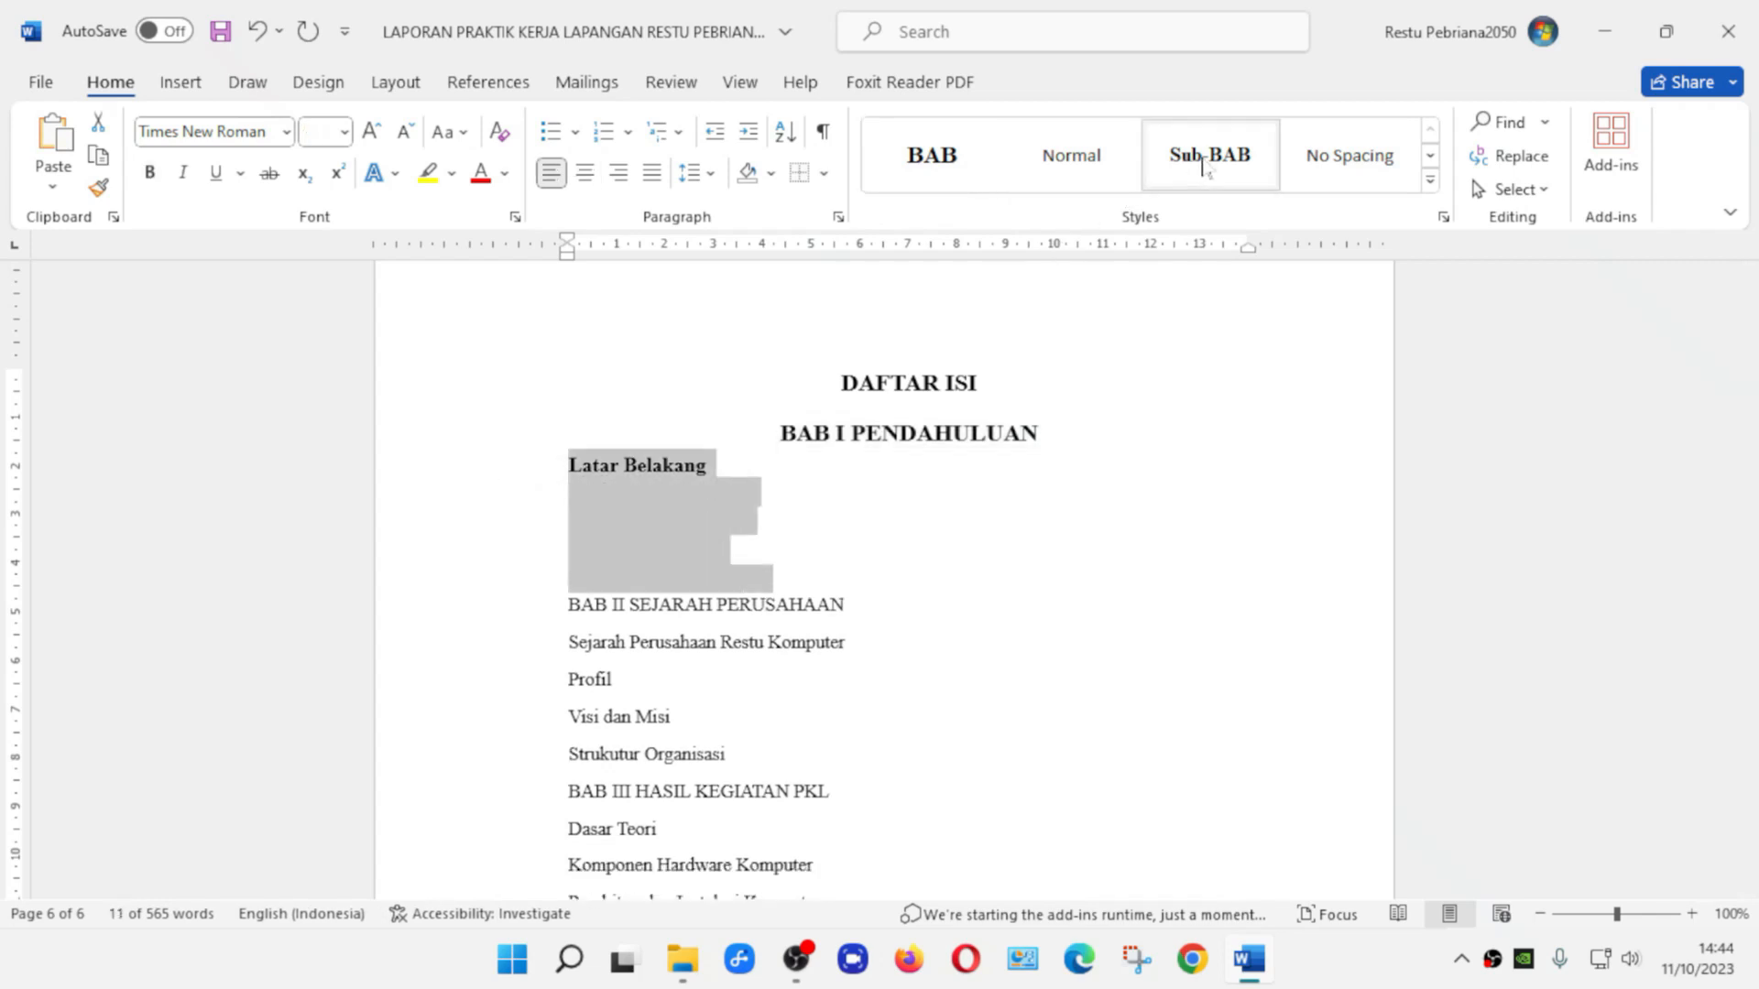
Apply the BAB style to BAB II SEJARAH PERUSAHAAN and the Sub-BAB style to the four entries below it, ending with Strukutur Organisasi
left_click(483, 617)
left_click(931, 155)
scroll(916, 550, "down", 1)
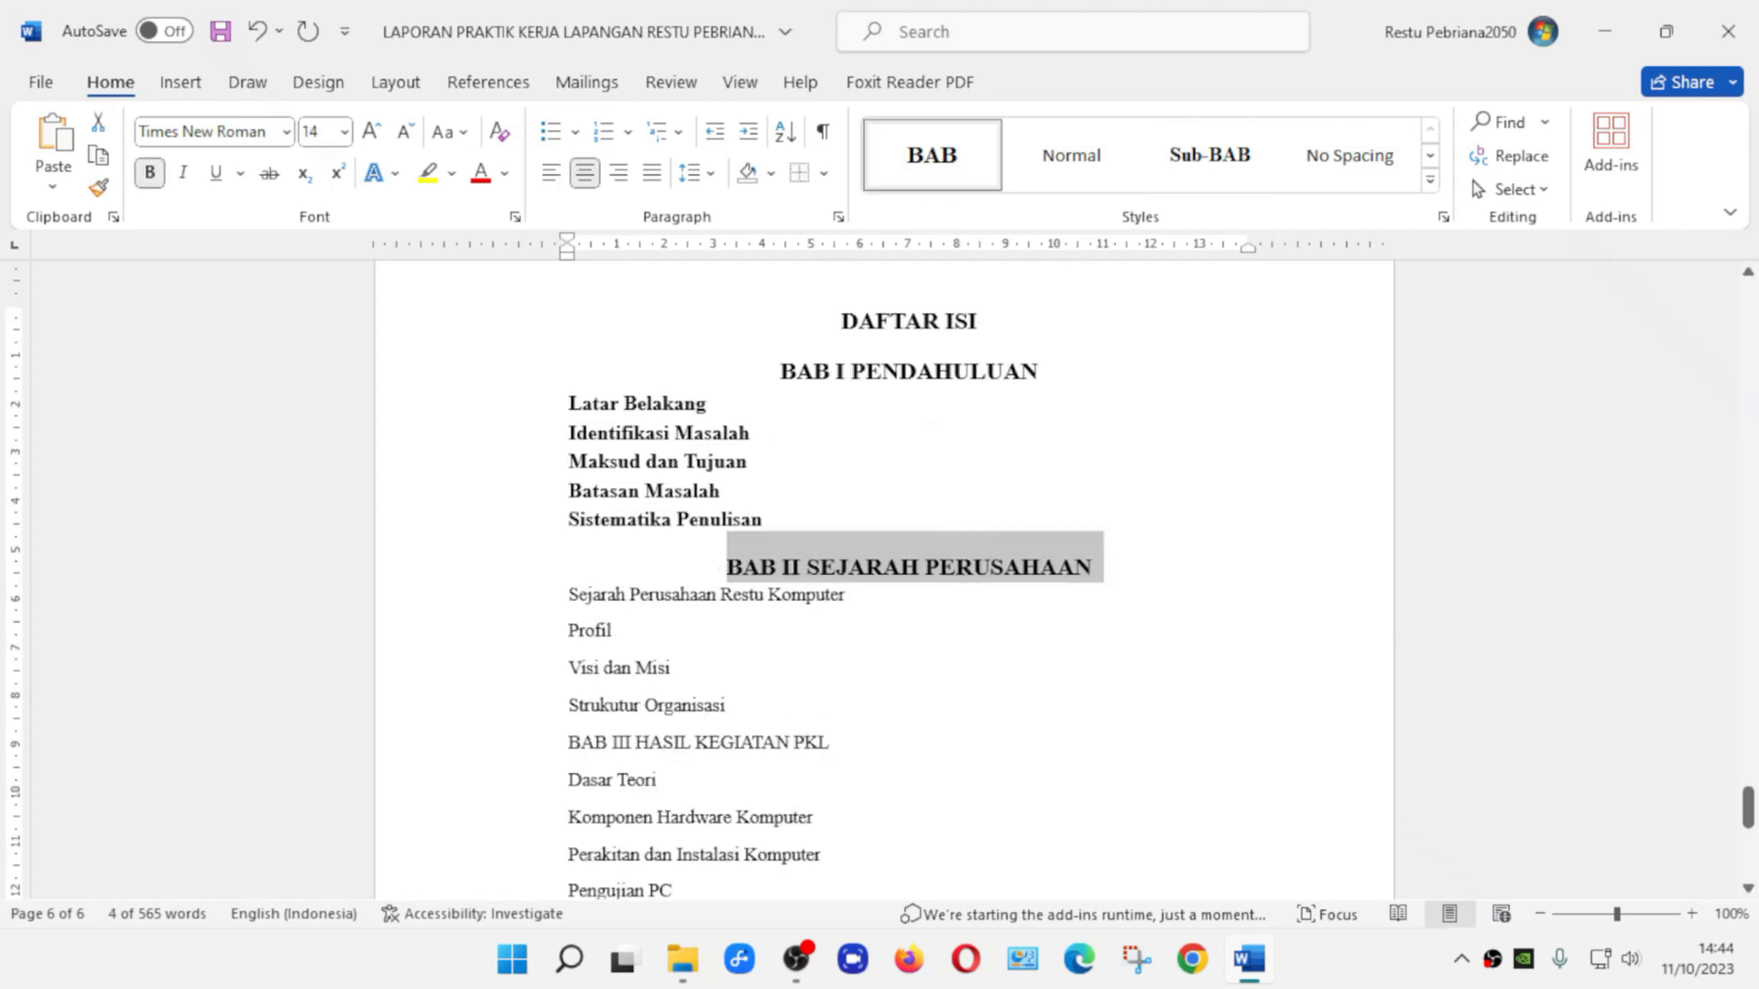
left_click_drag(493, 600, 464, 730)
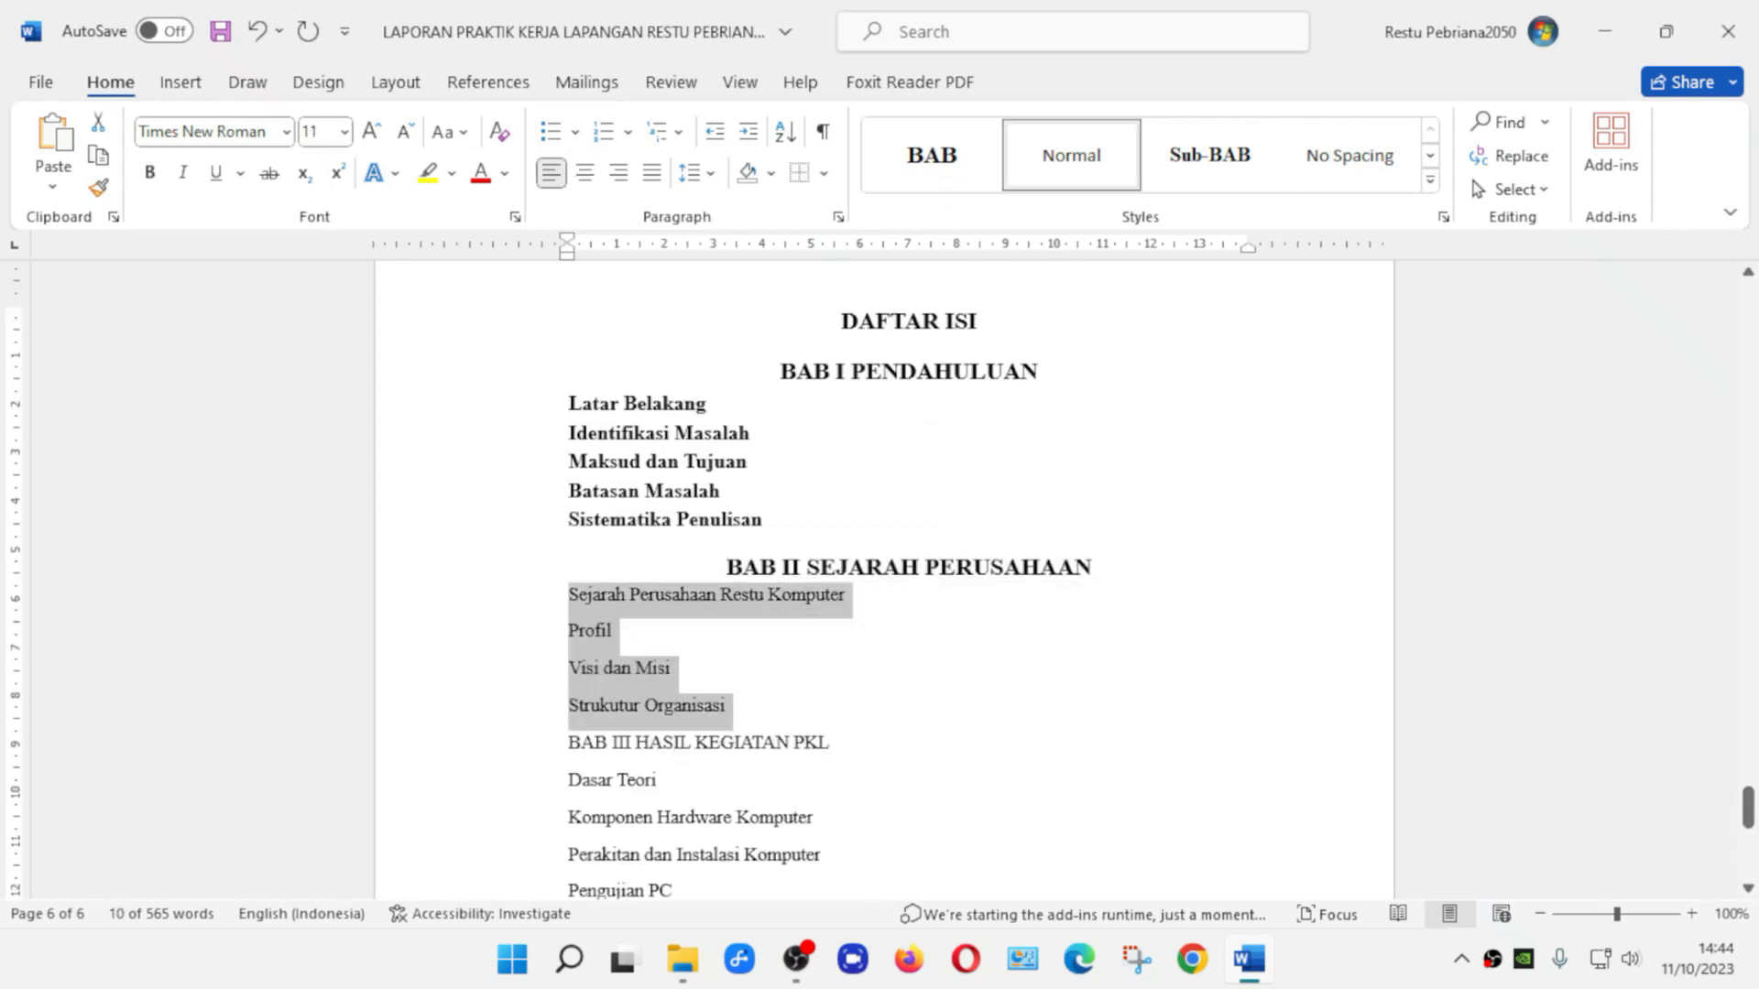
left_click(1201, 166)
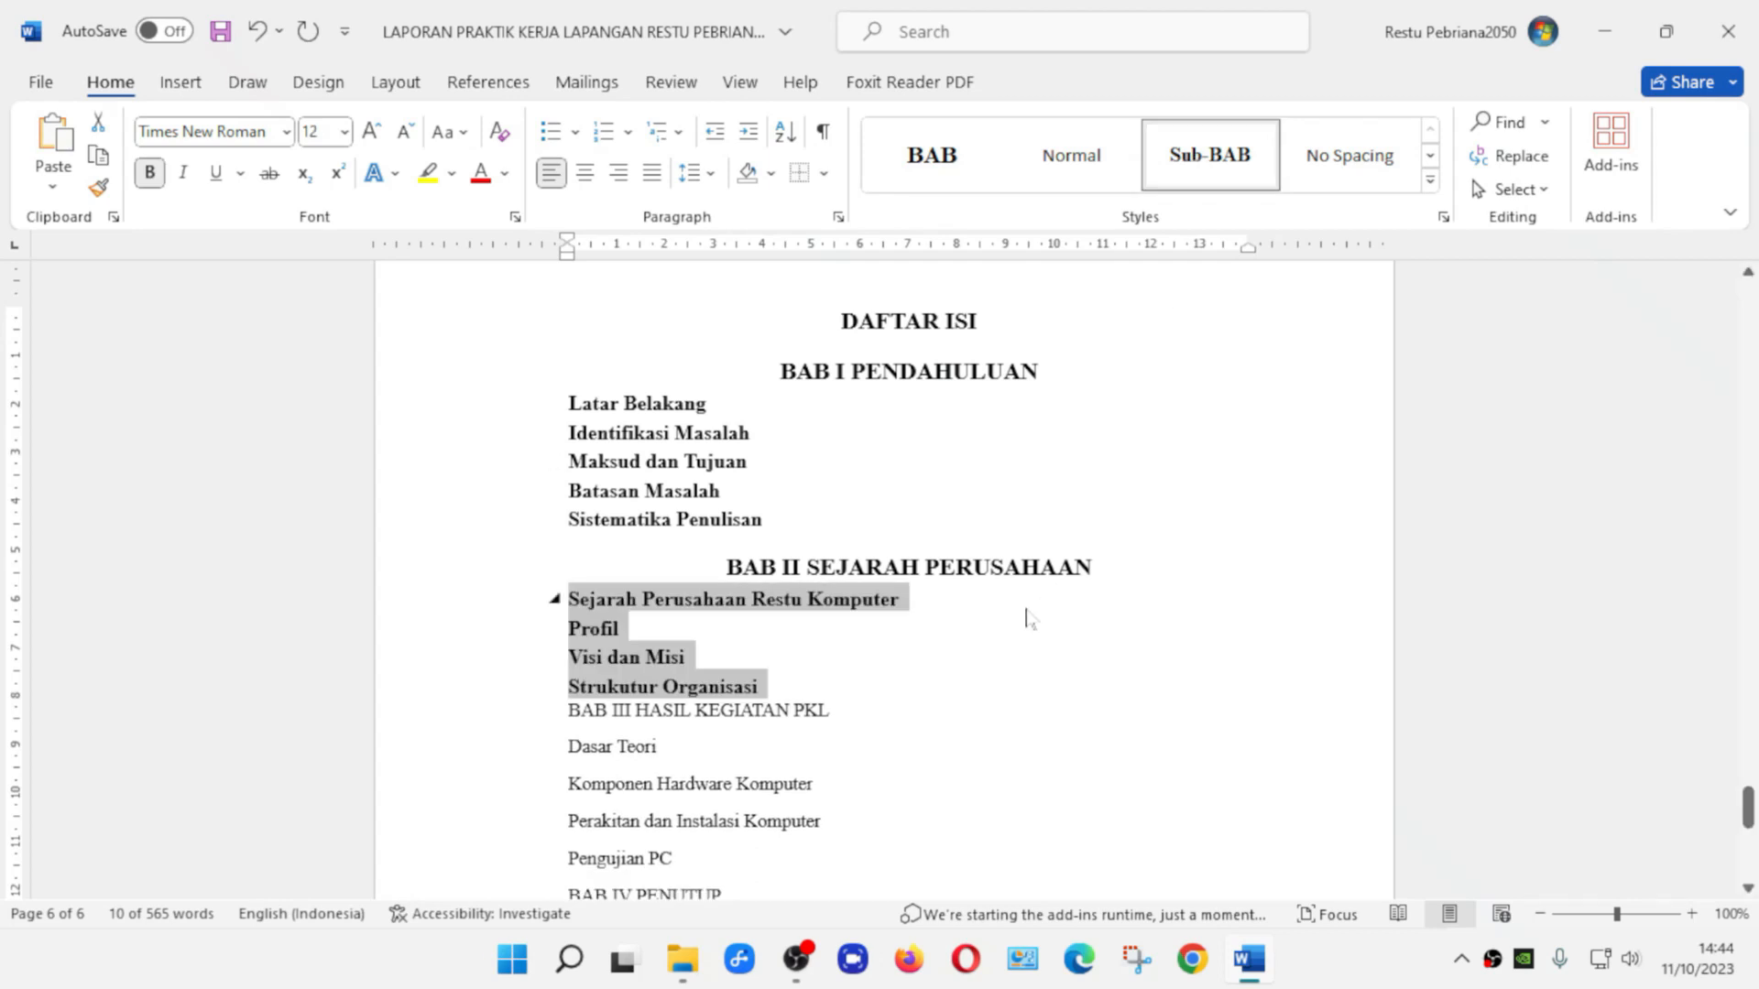
Apply the BAB style to the chapter heading BAB III HASIL KEGIATAN PKL
scroll(536, 619, "down", 2)
left_click(529, 594)
left_click(931, 155)
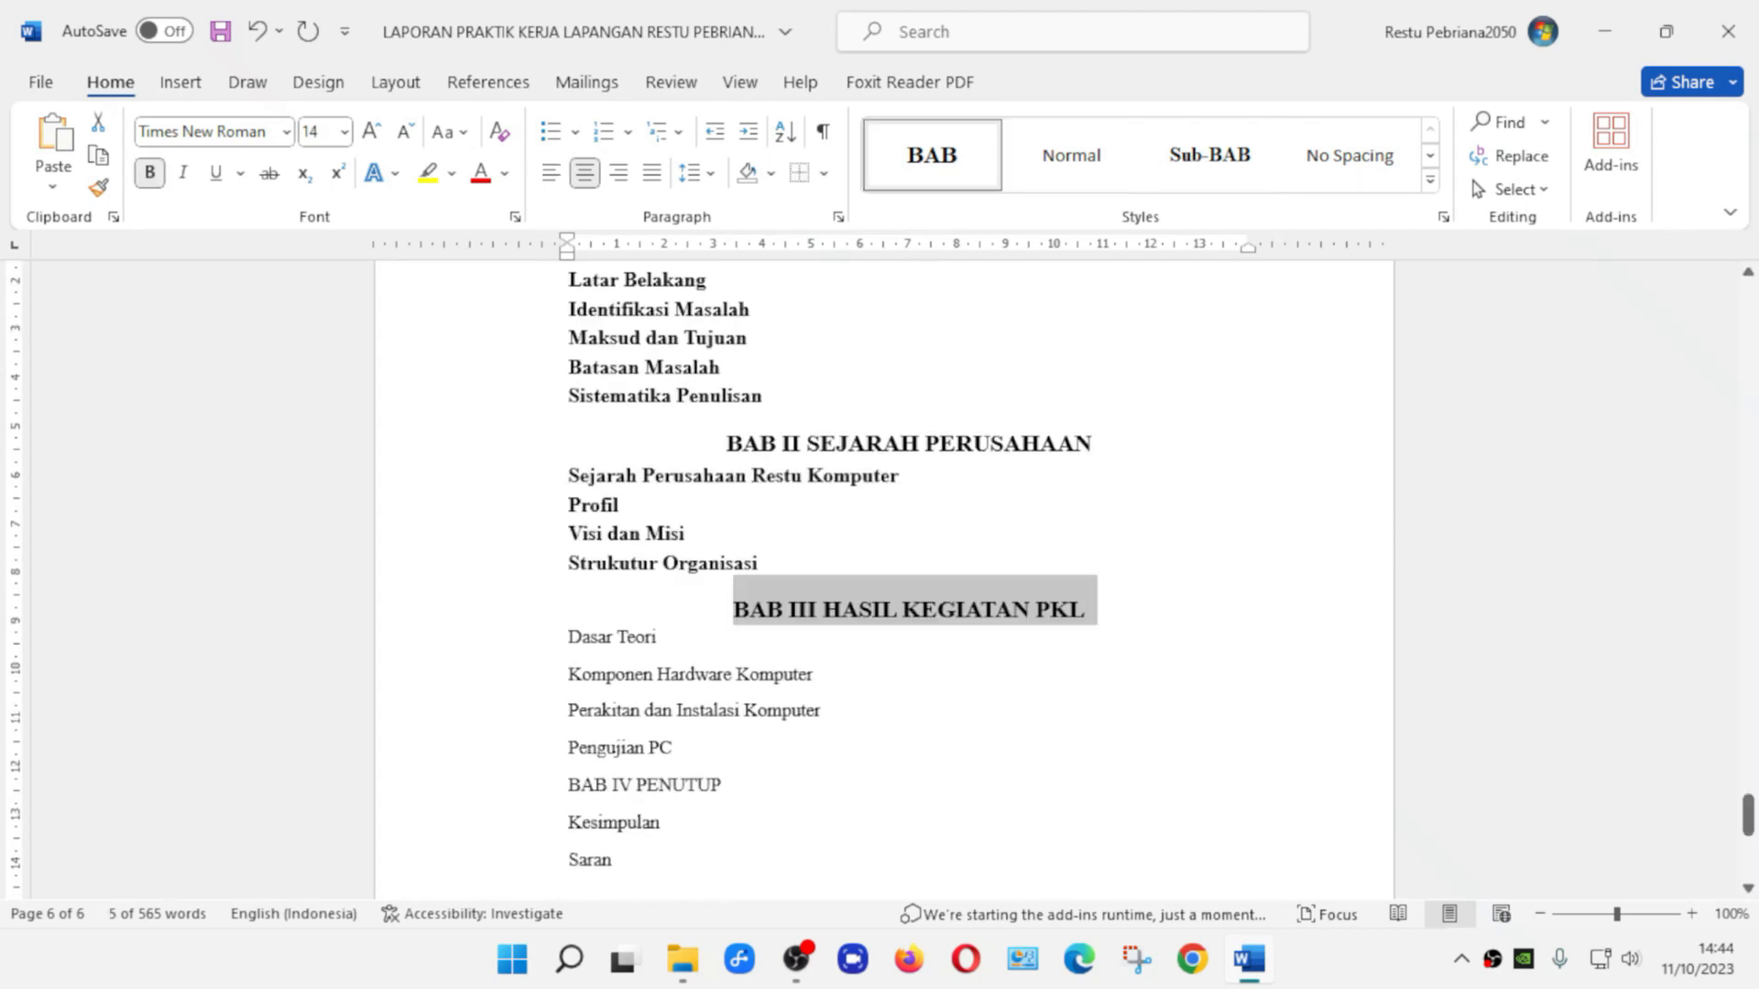
Apply the Sub-BAB style to the BAB III entries from Dasar Teori to Pengujian PC and the BAB style to BAB IV PENUTUP
left_click_drag(475, 642, 475, 773)
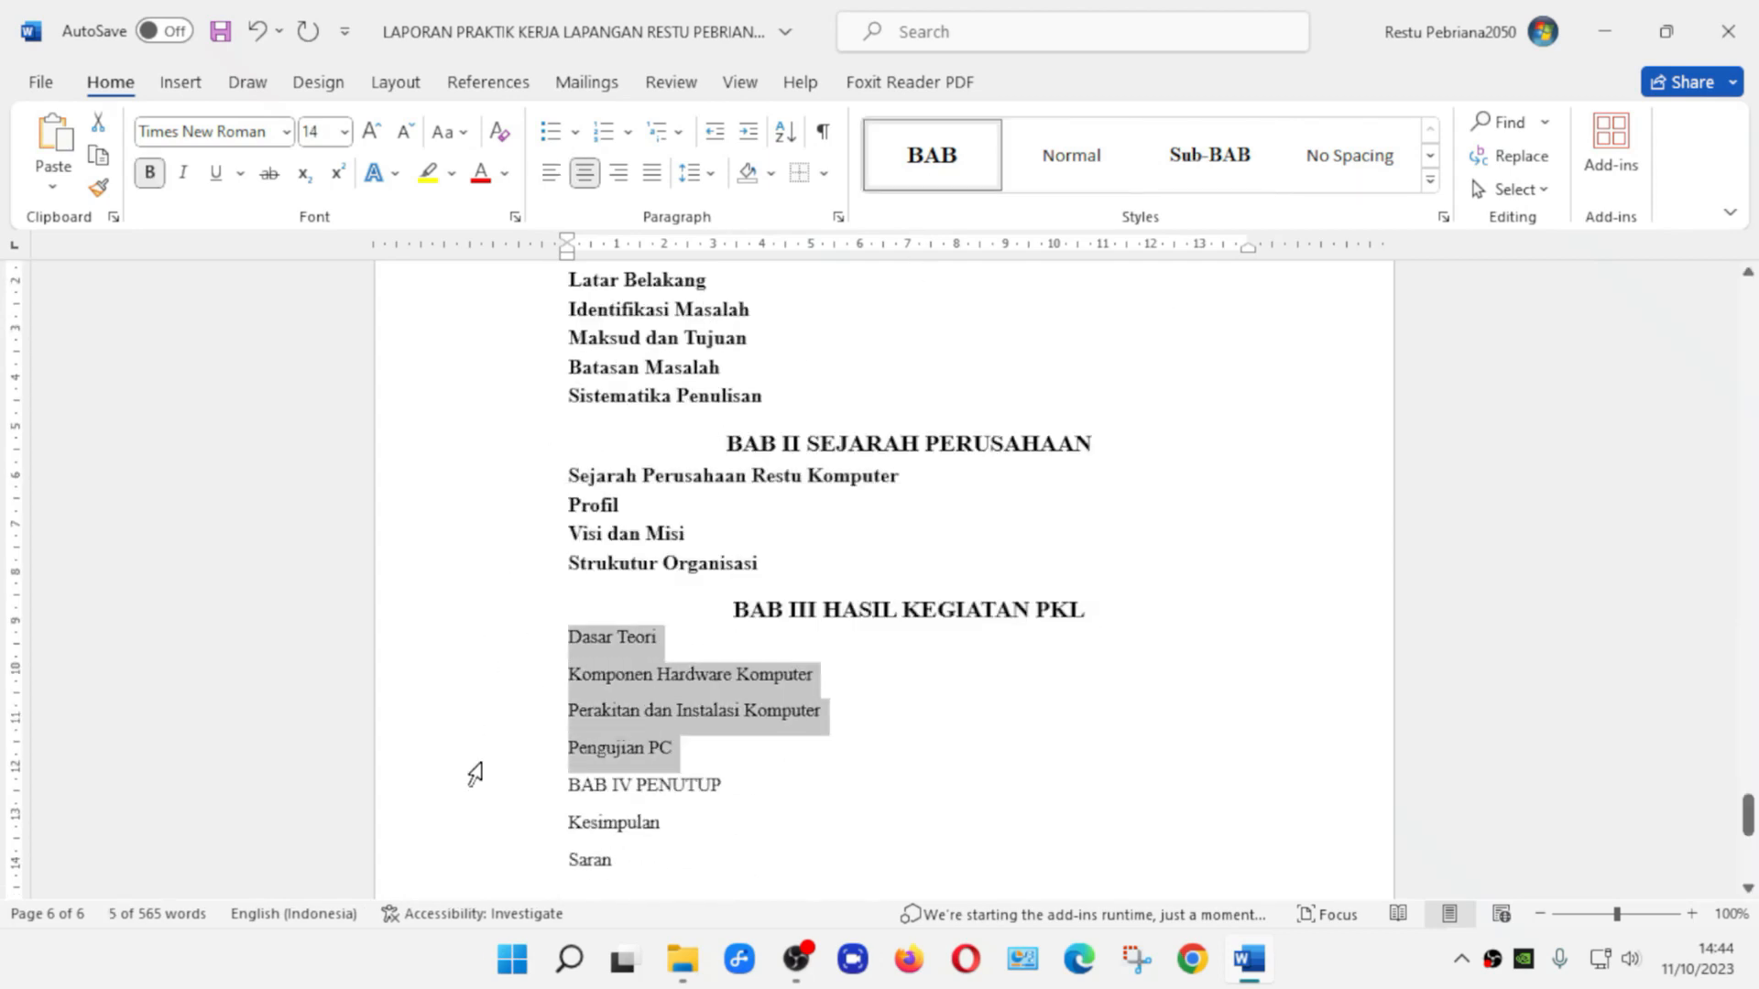
left_click(1200, 161)
scroll(884, 577, "down", 2)
left_click(481, 632)
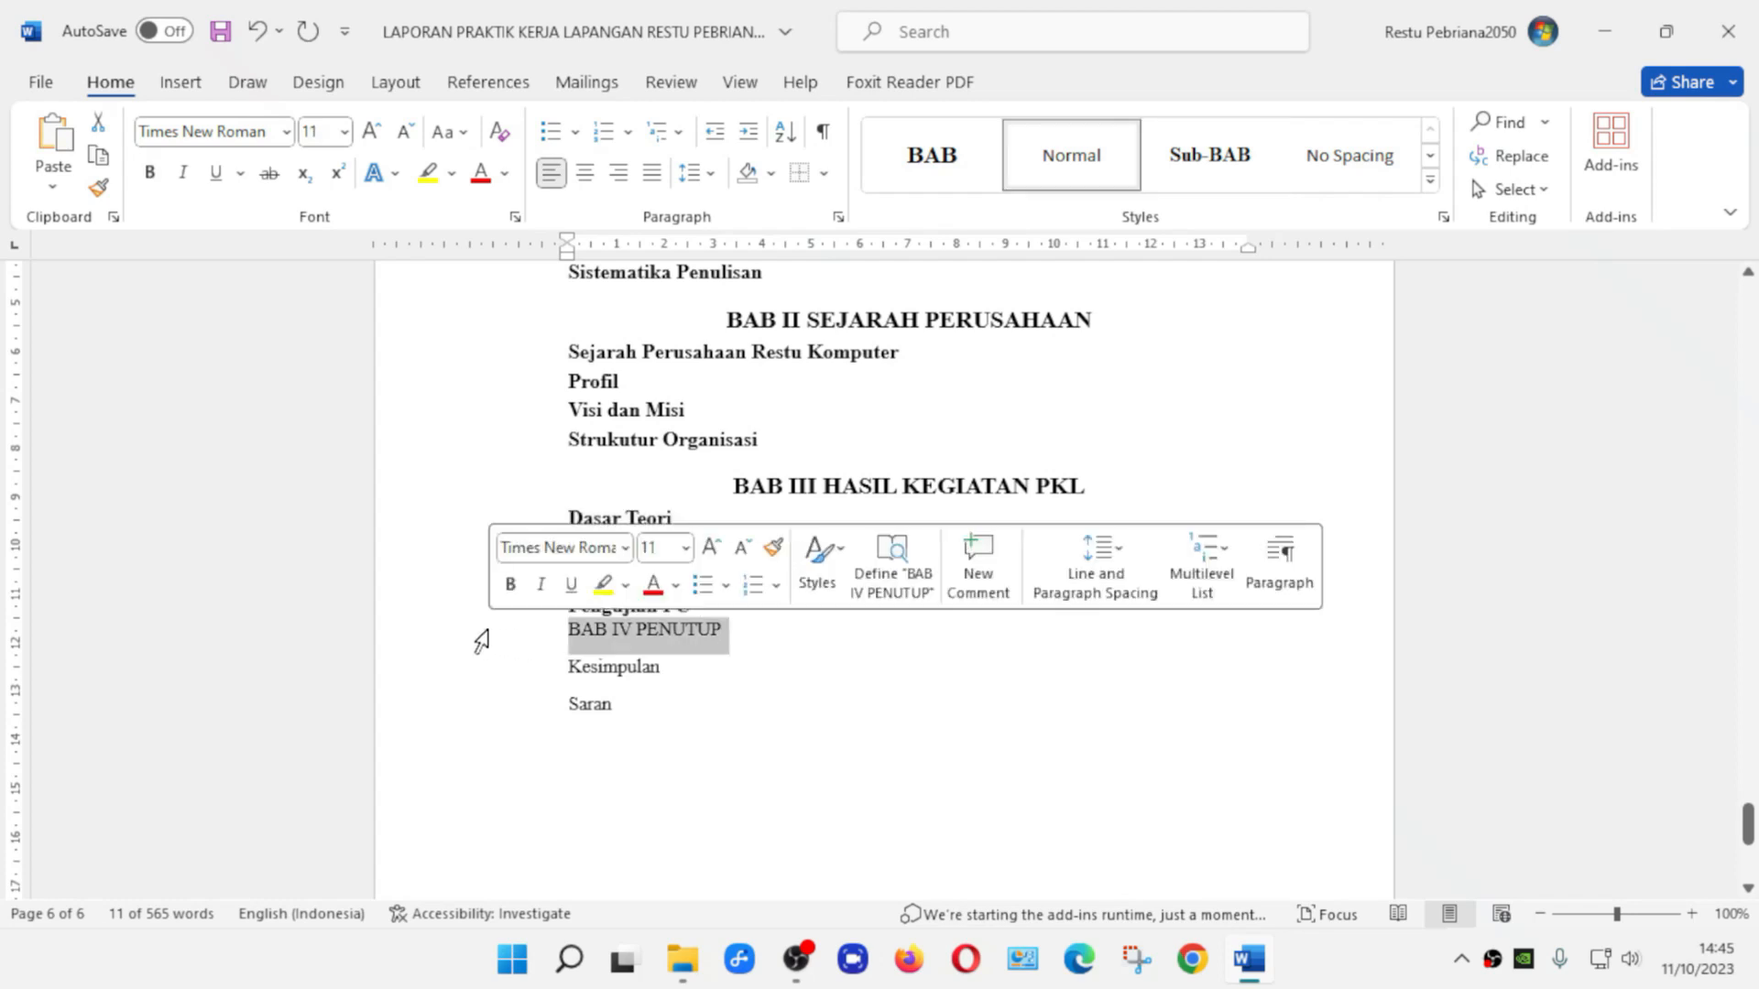
left_click(931, 154)
Apply the Sub-BAB style to Kesimpulan and Saran under BAB IV PENUTUP and save the document
left_click_drag(463, 683, 458, 723)
left_click(1209, 155)
left_click(877, 578)
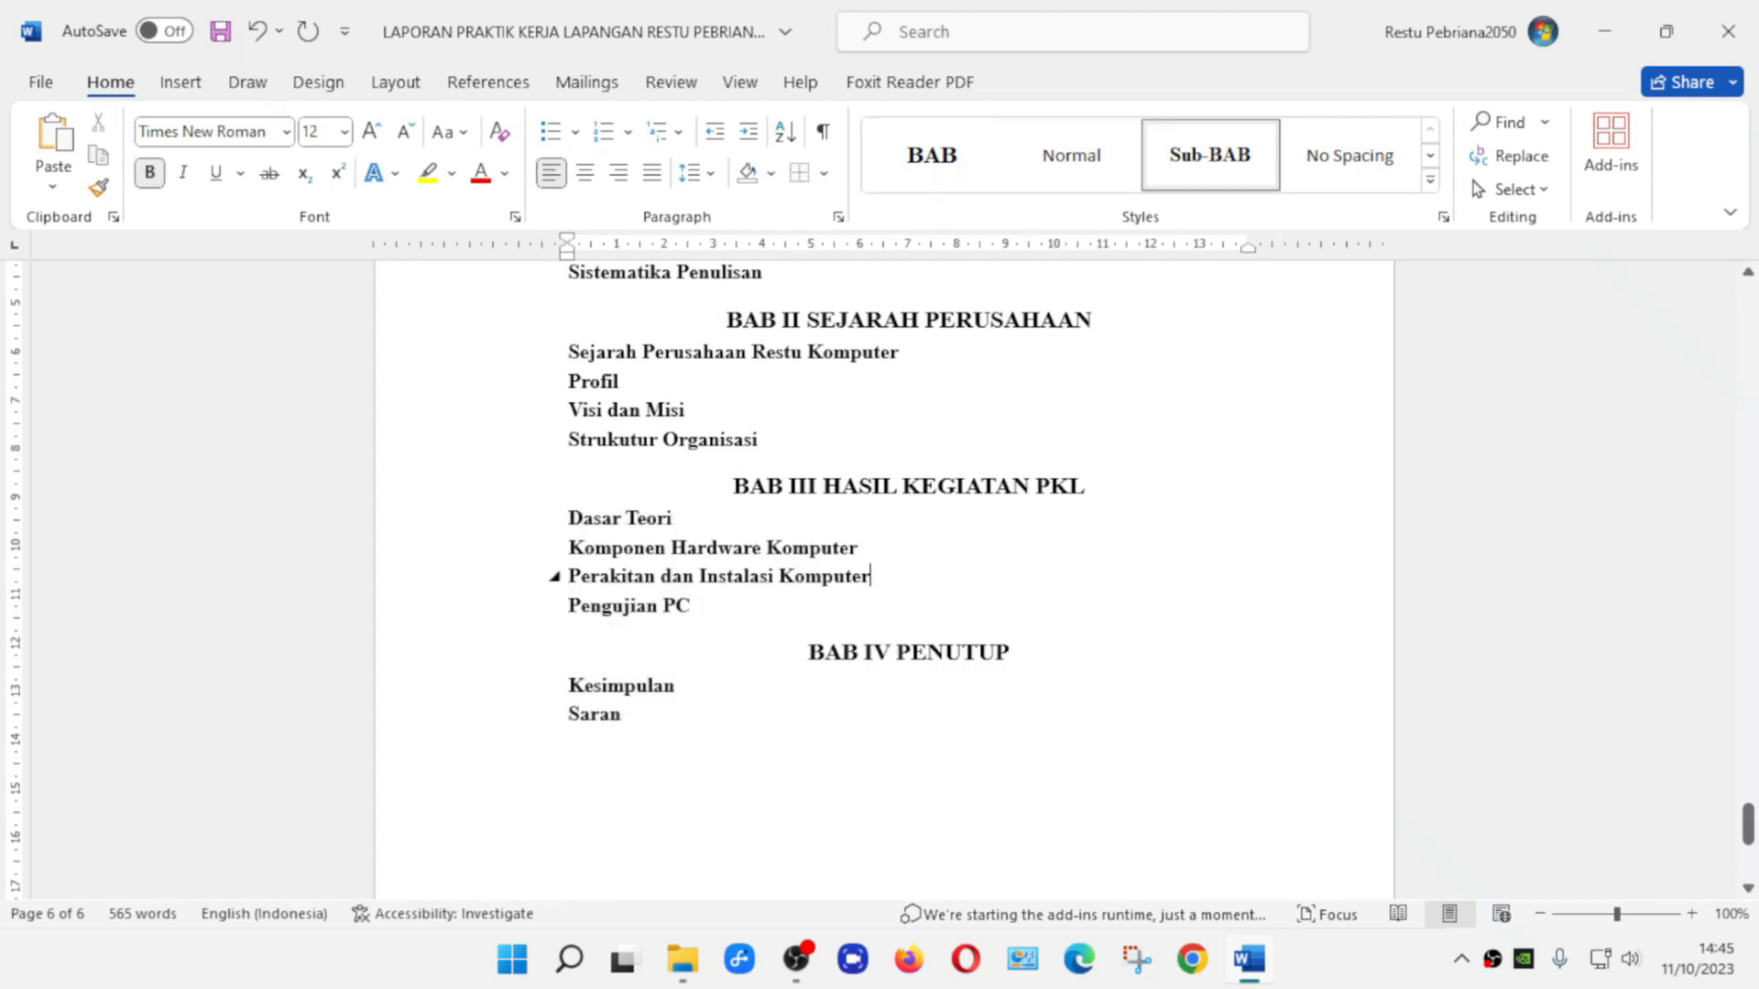
scroll(877, 581, "up", 3)
key("ctrl+s")
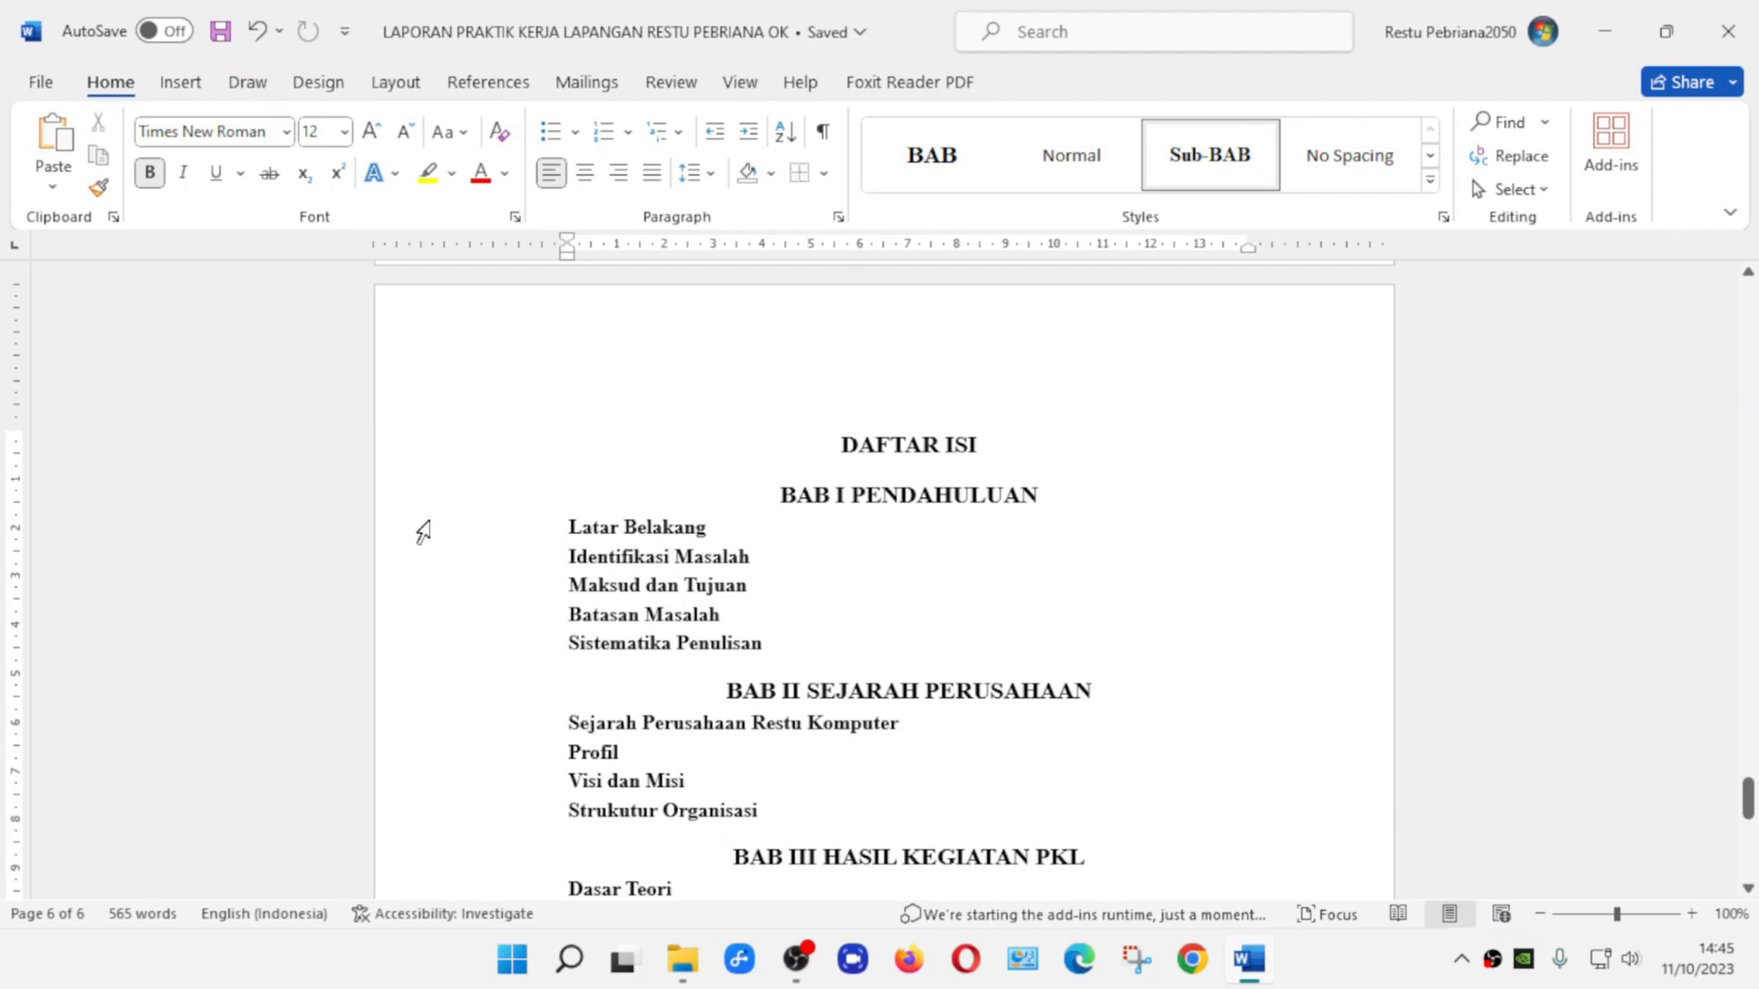
Number the BAB I entries from Latar Belakang to Sistematika Penulisan with the 1., 2., 3. format
left_click_drag(422, 531, 420, 682)
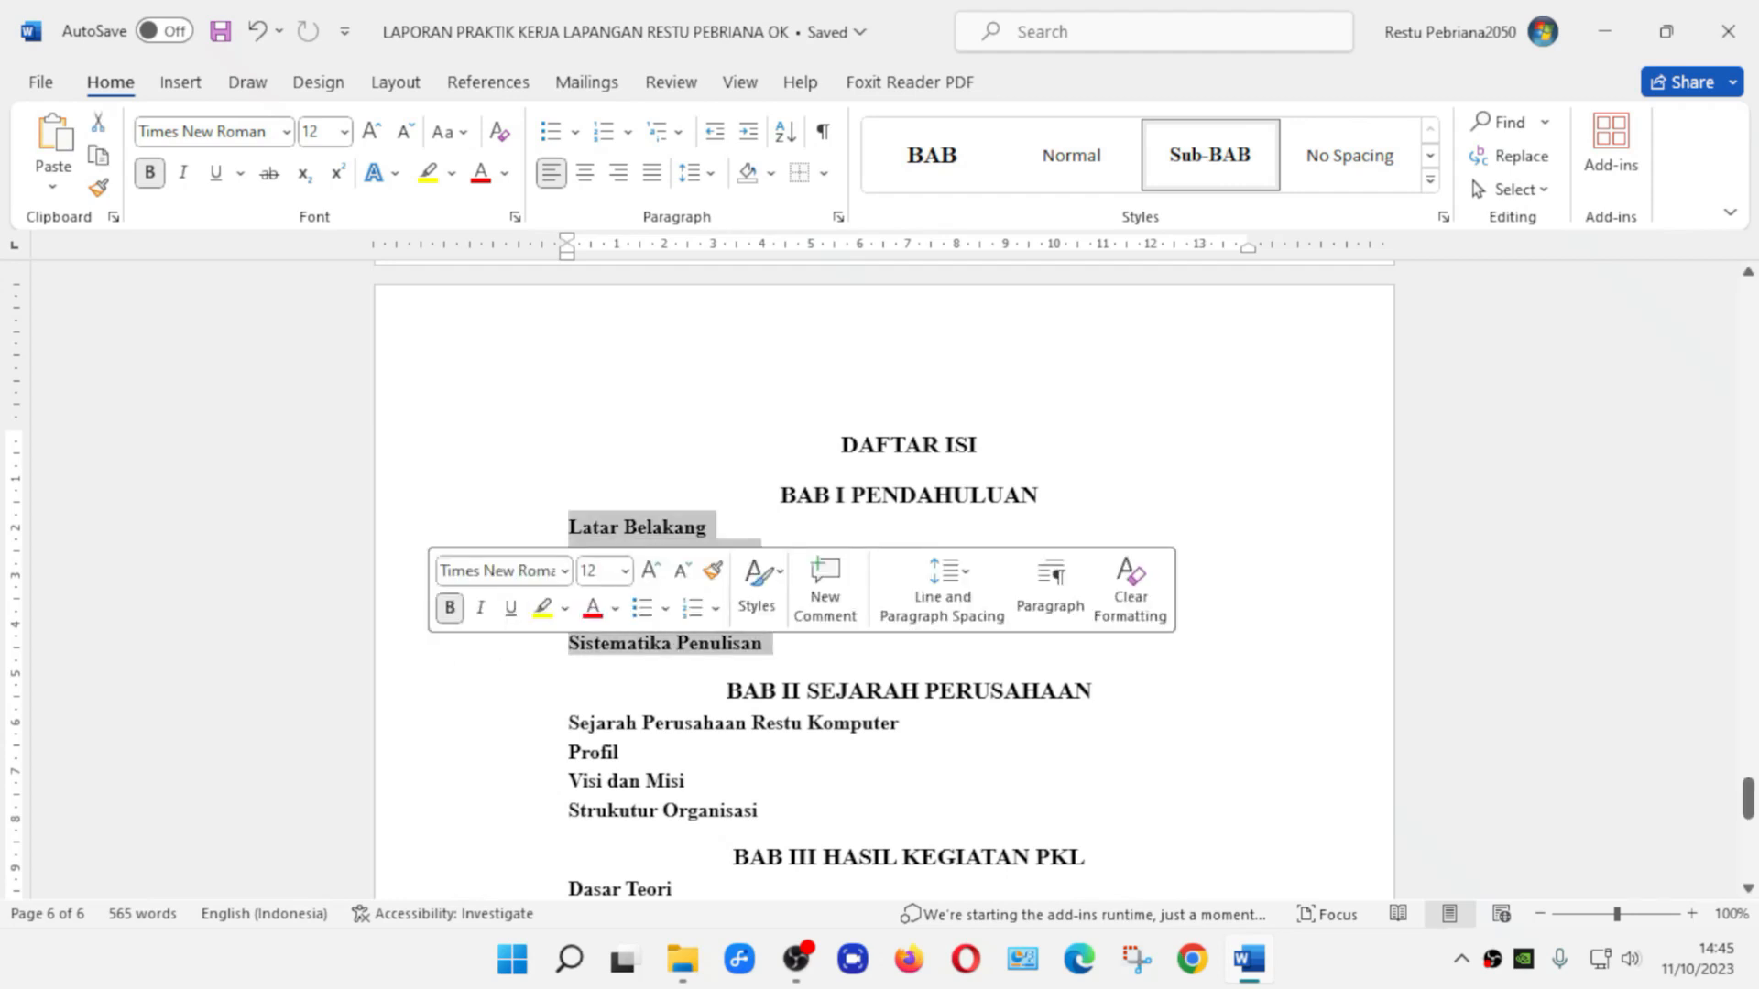
left_click(628, 132)
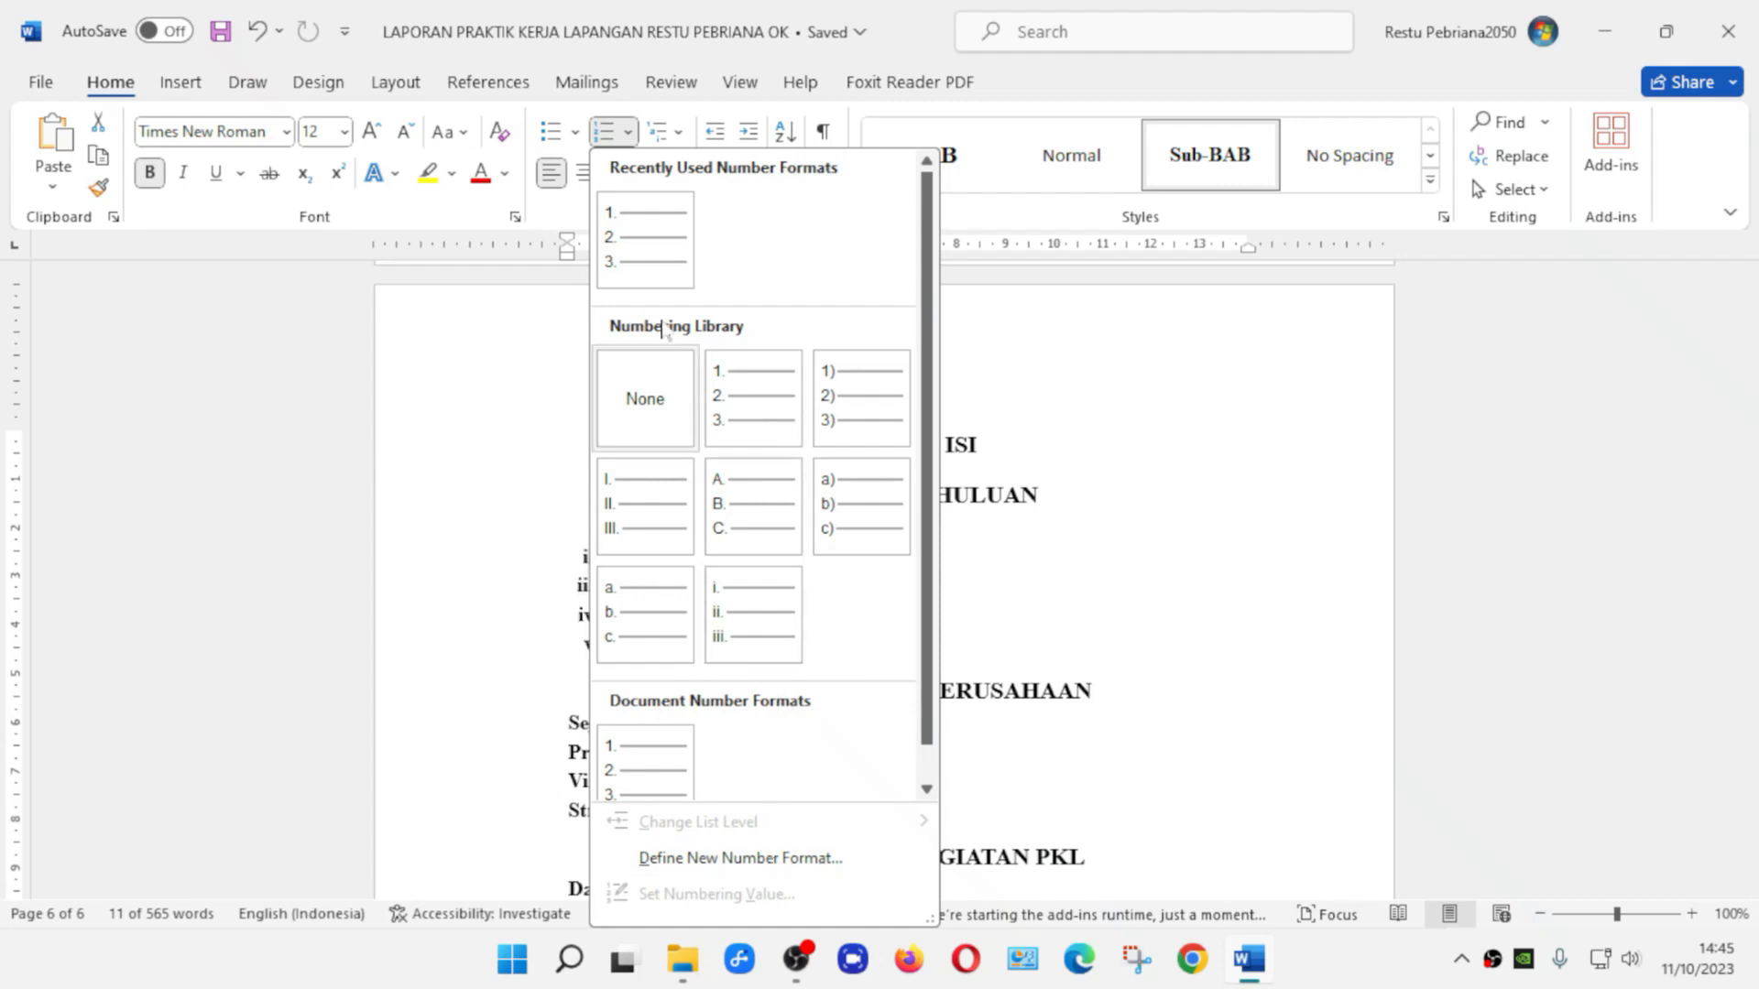
left_click(759, 417)
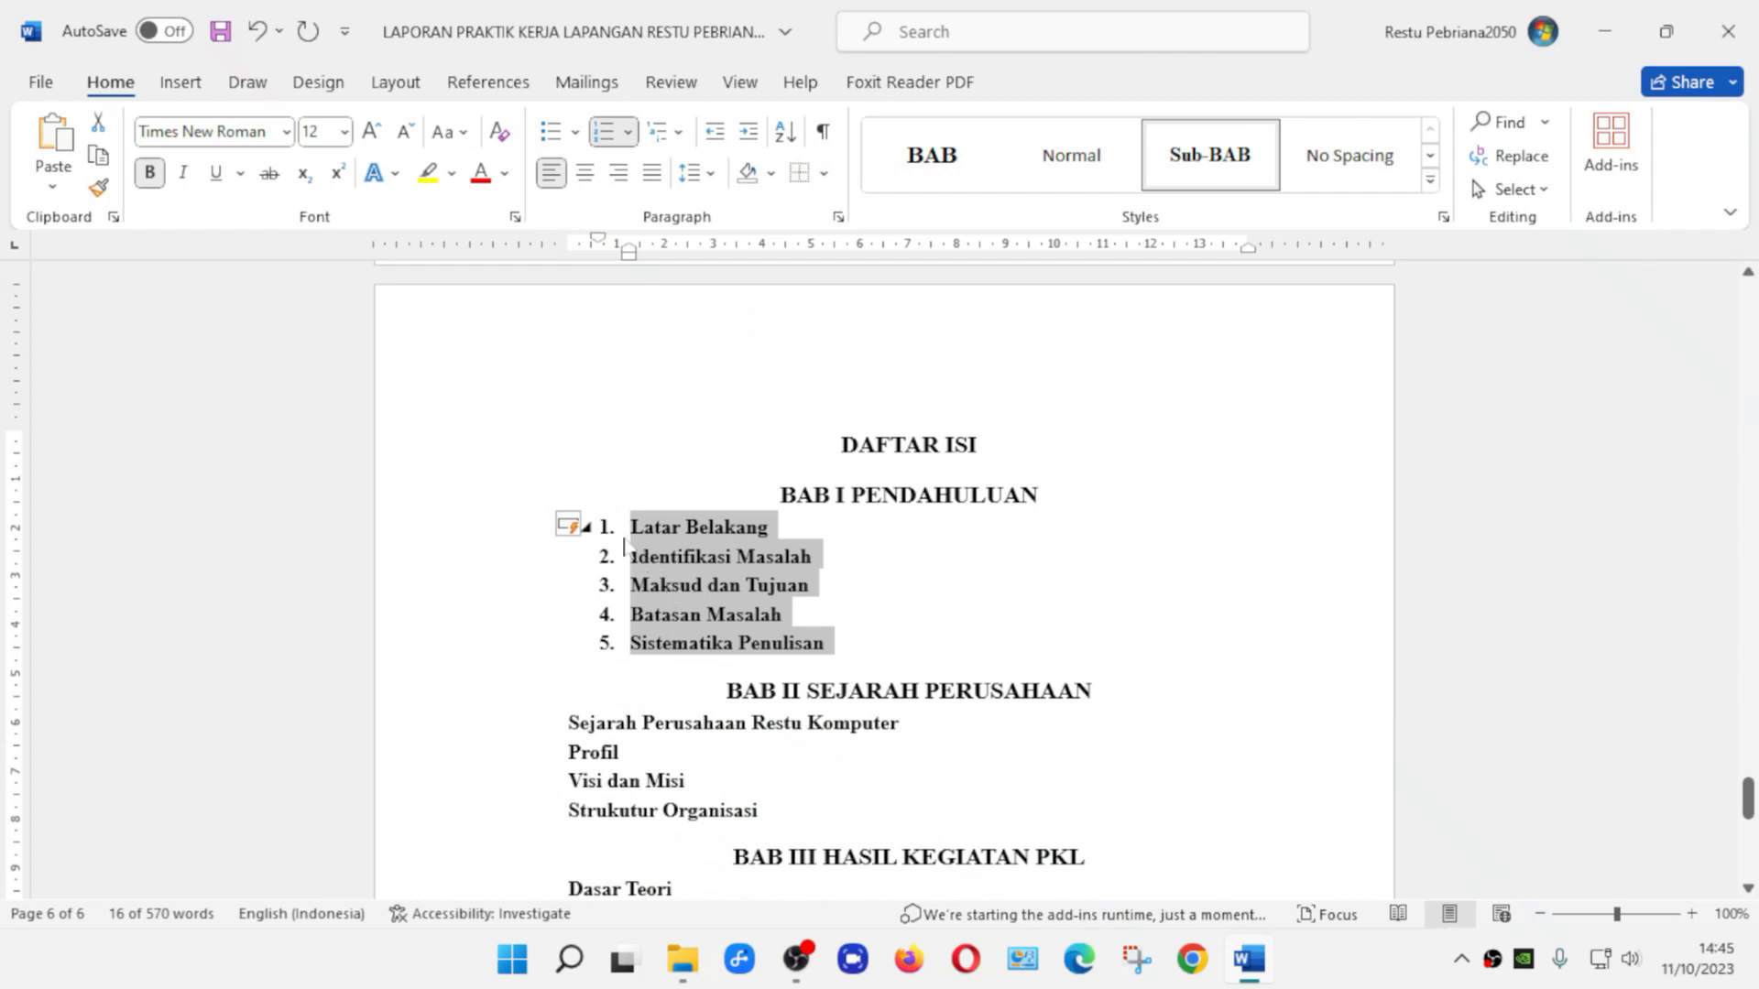
Define a new number format for the BAB I entries with a fixed 1. prefix and no trailing period, so they run 1.1, 1.2, 1.3
left_click(630, 136)
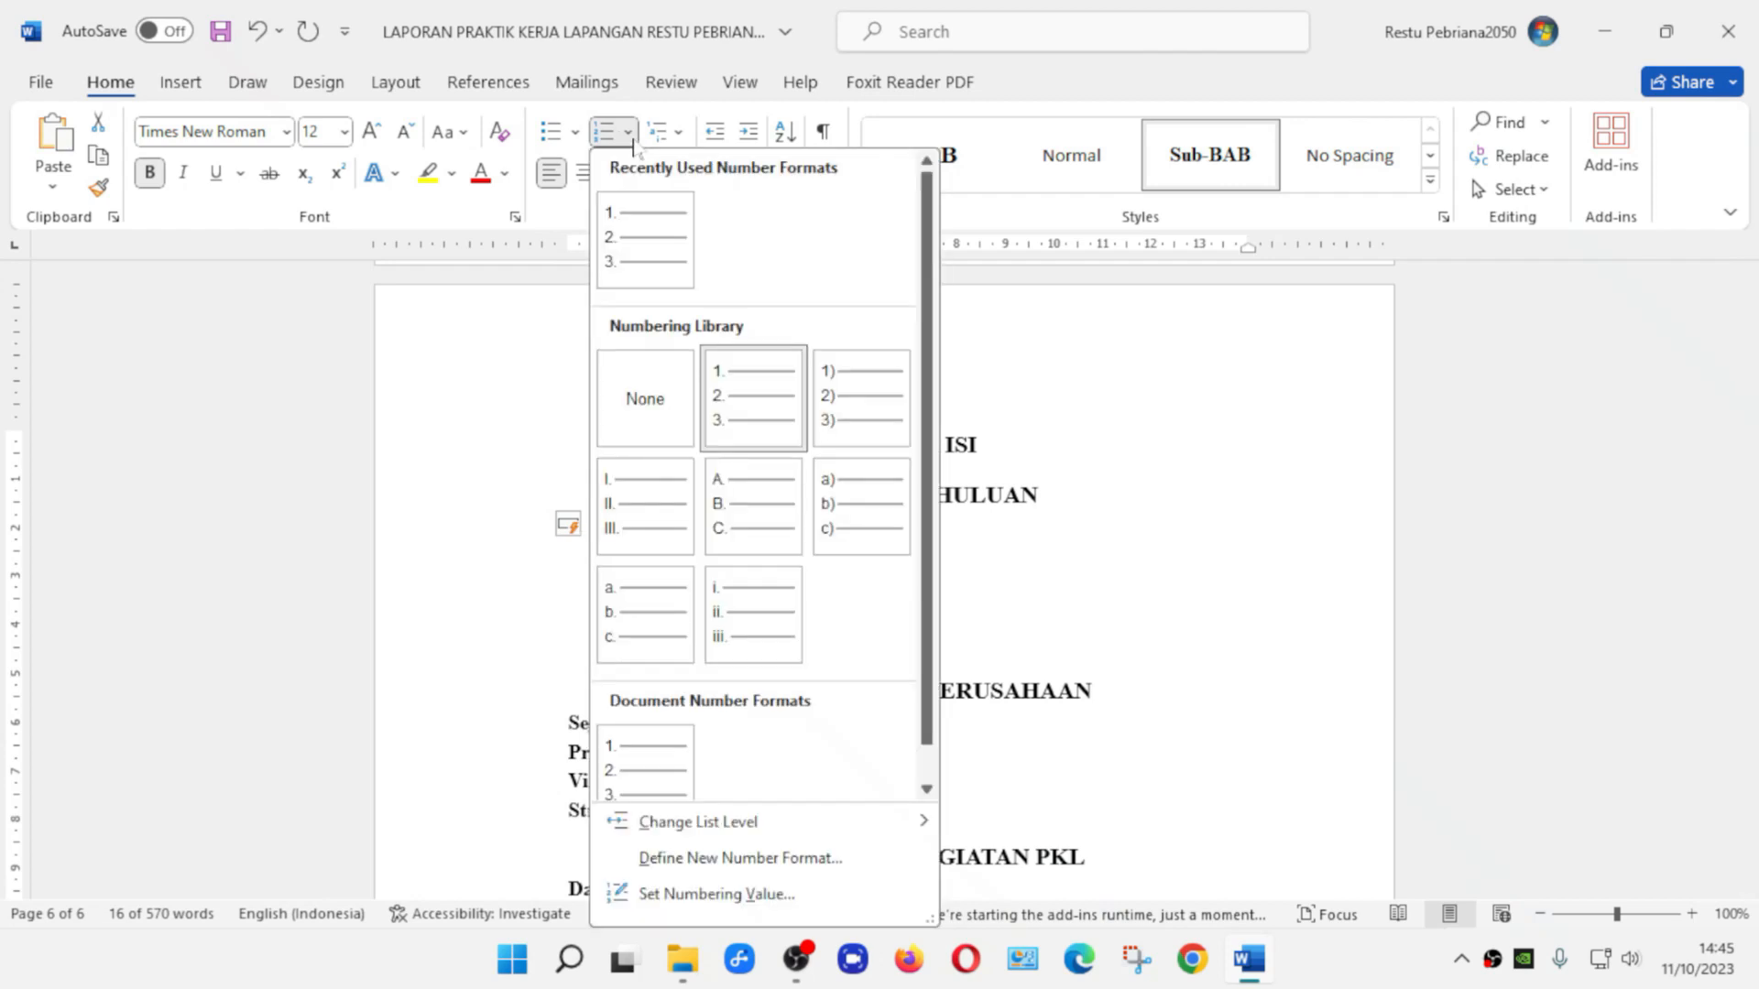
left_click(740, 858)
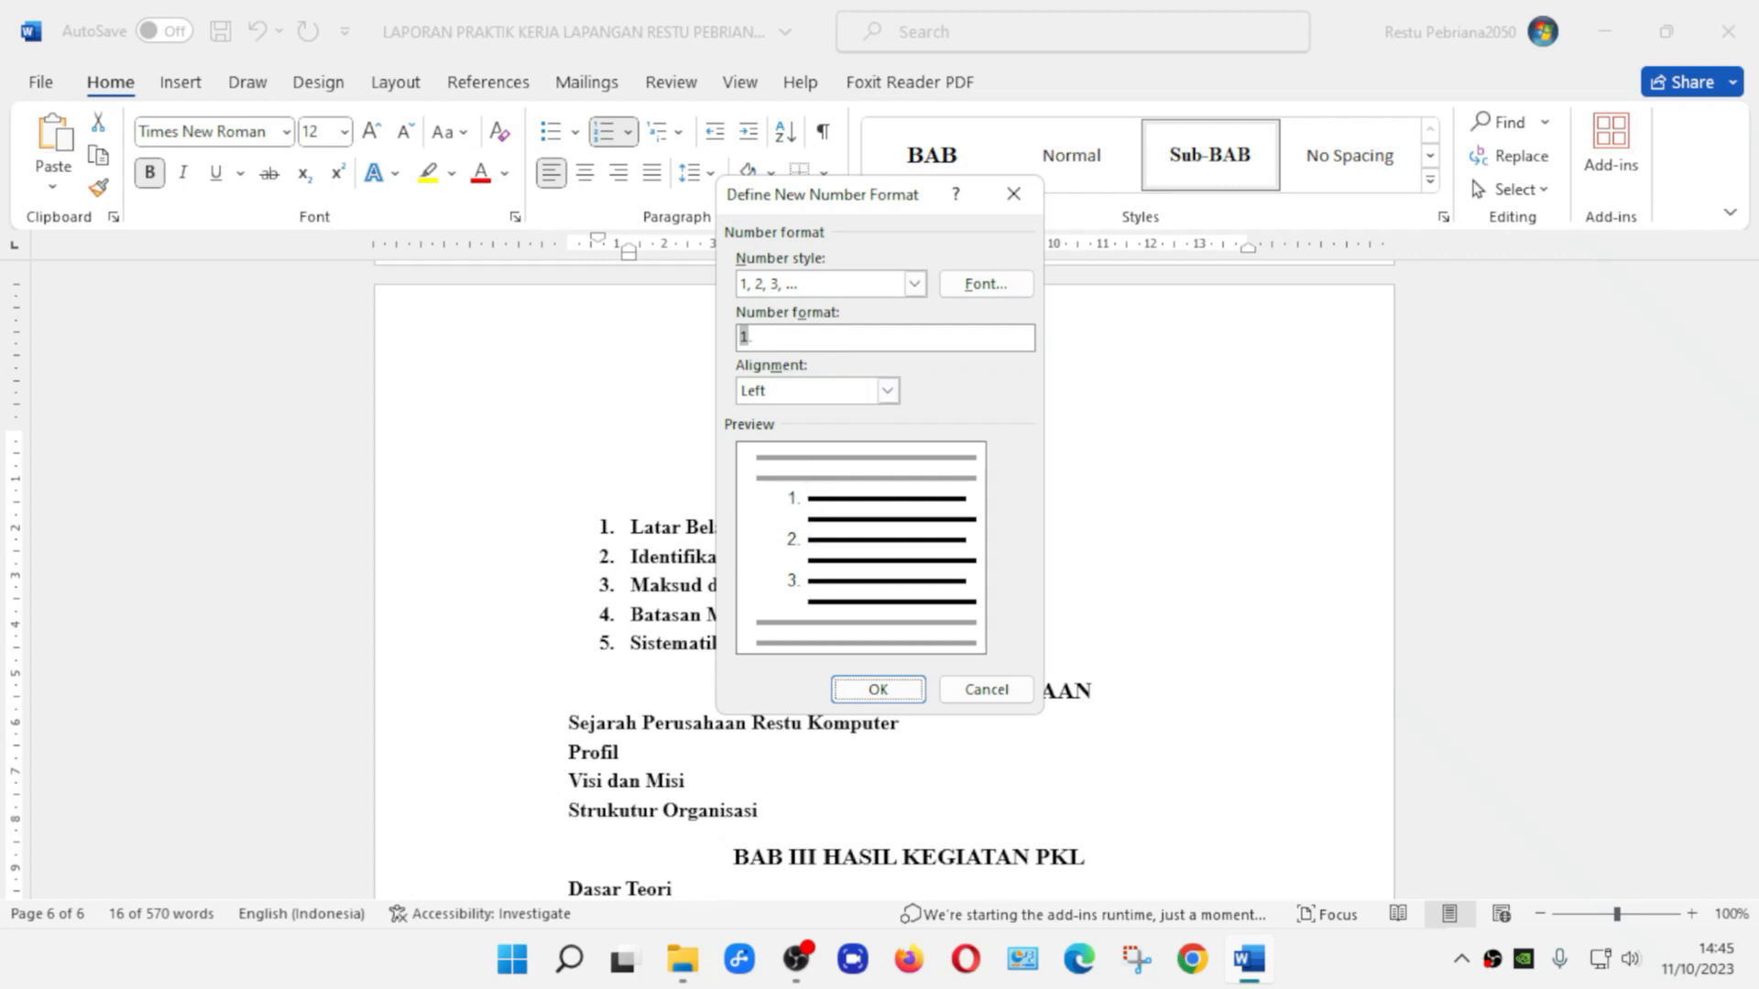
left_click(801, 338)
type("1")
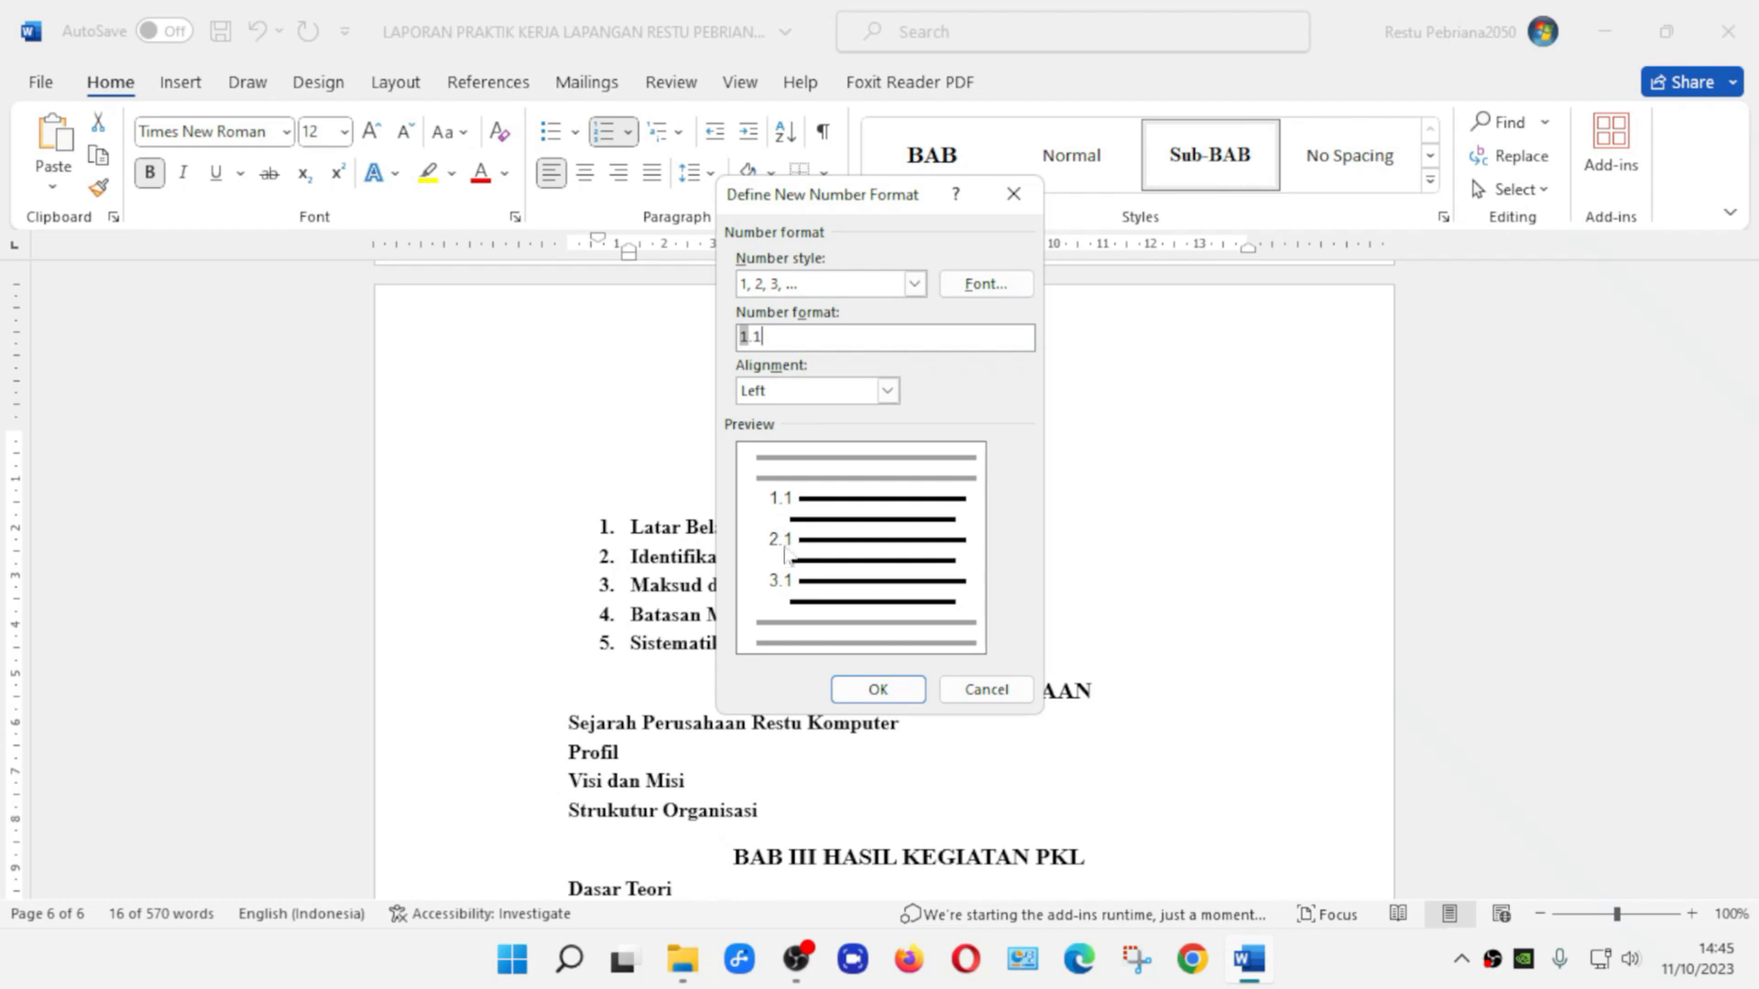
key("BackSpace")
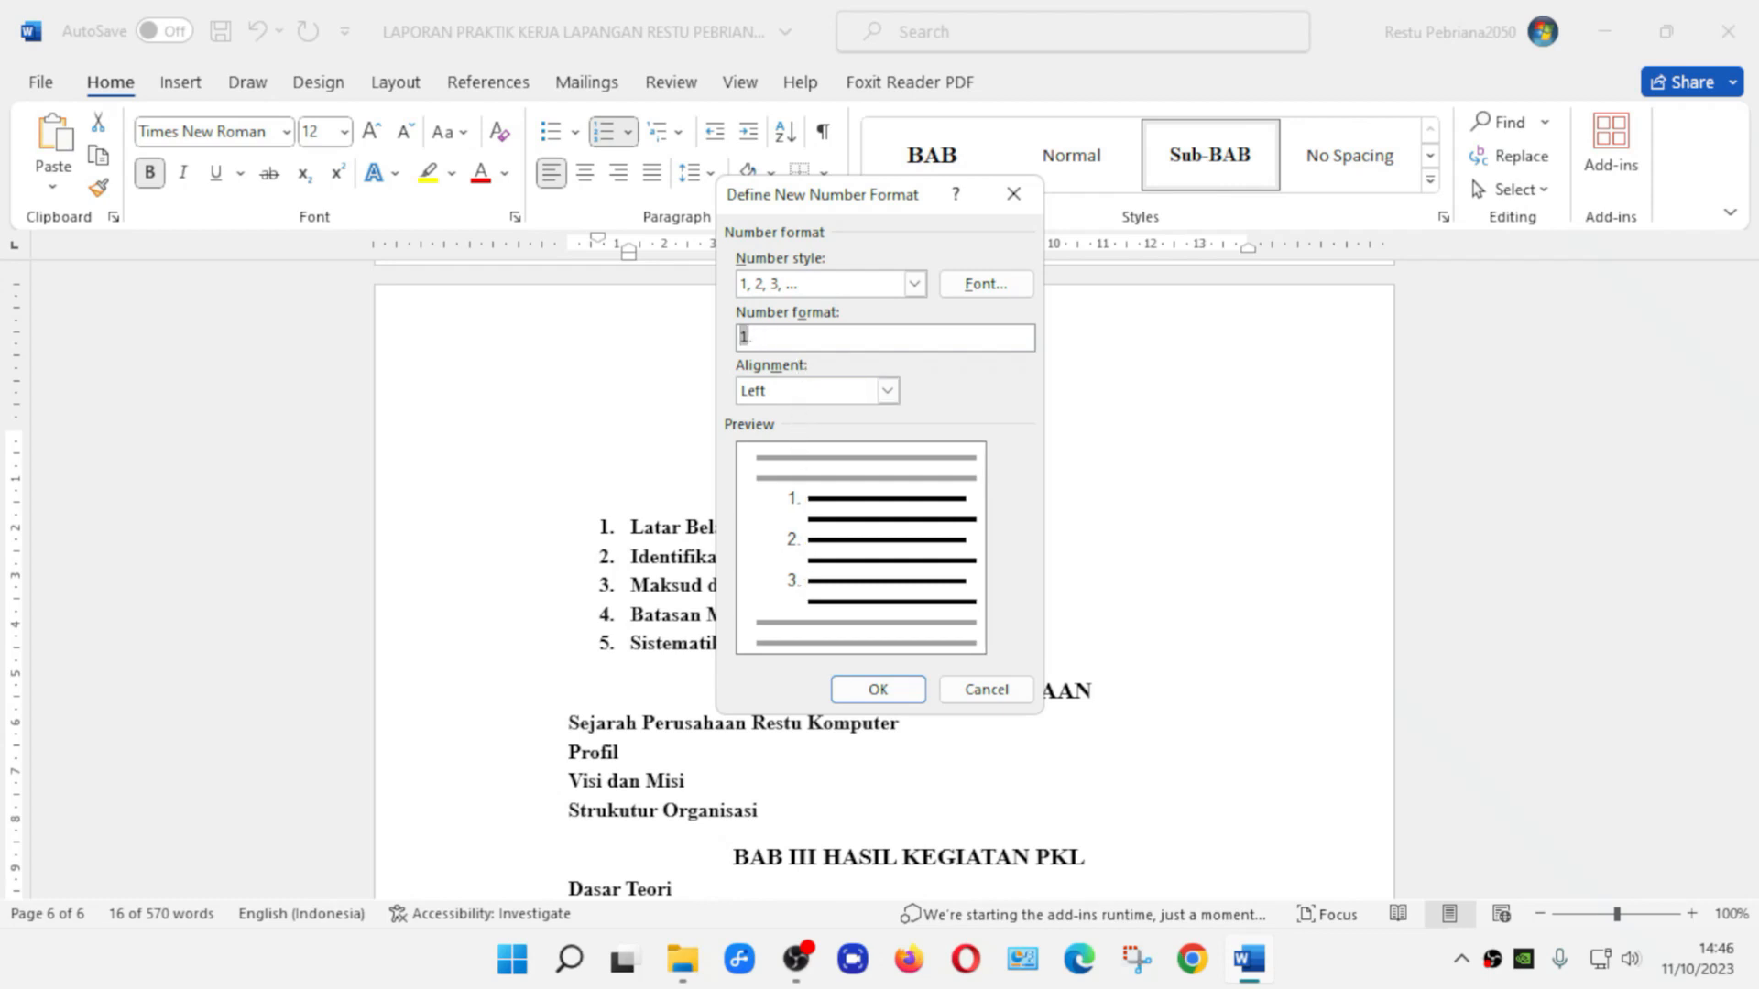
type("1")
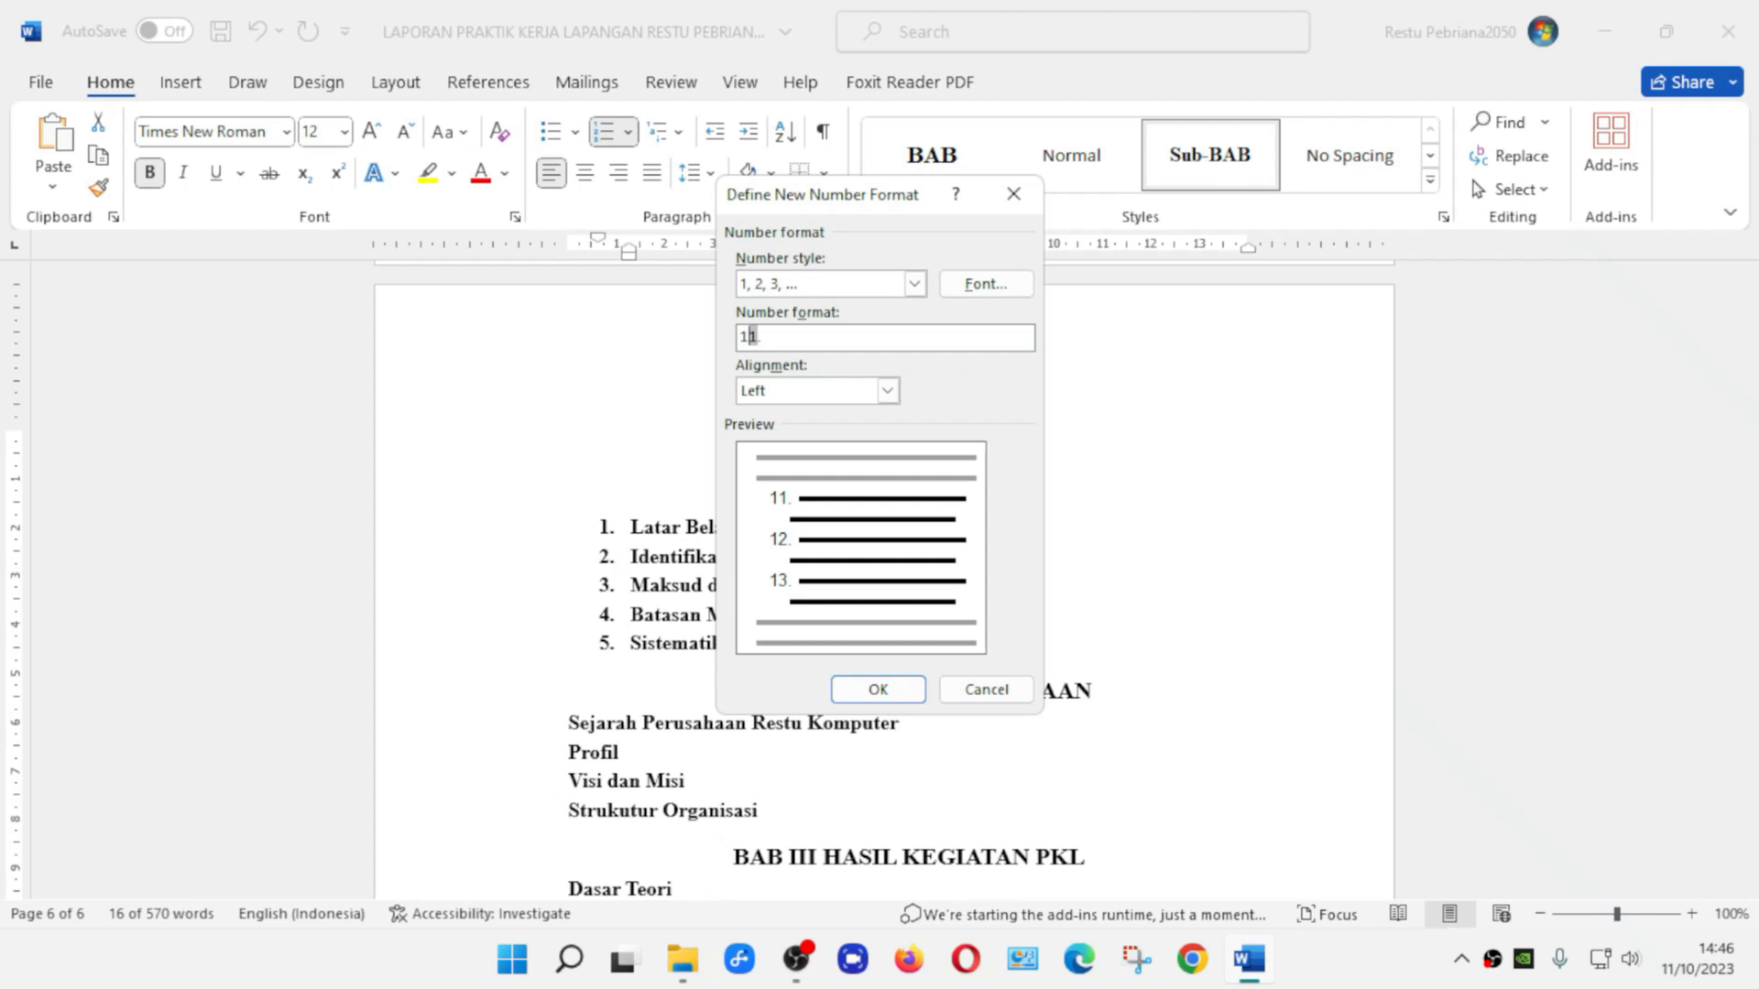
left_click(751, 337)
type(".")
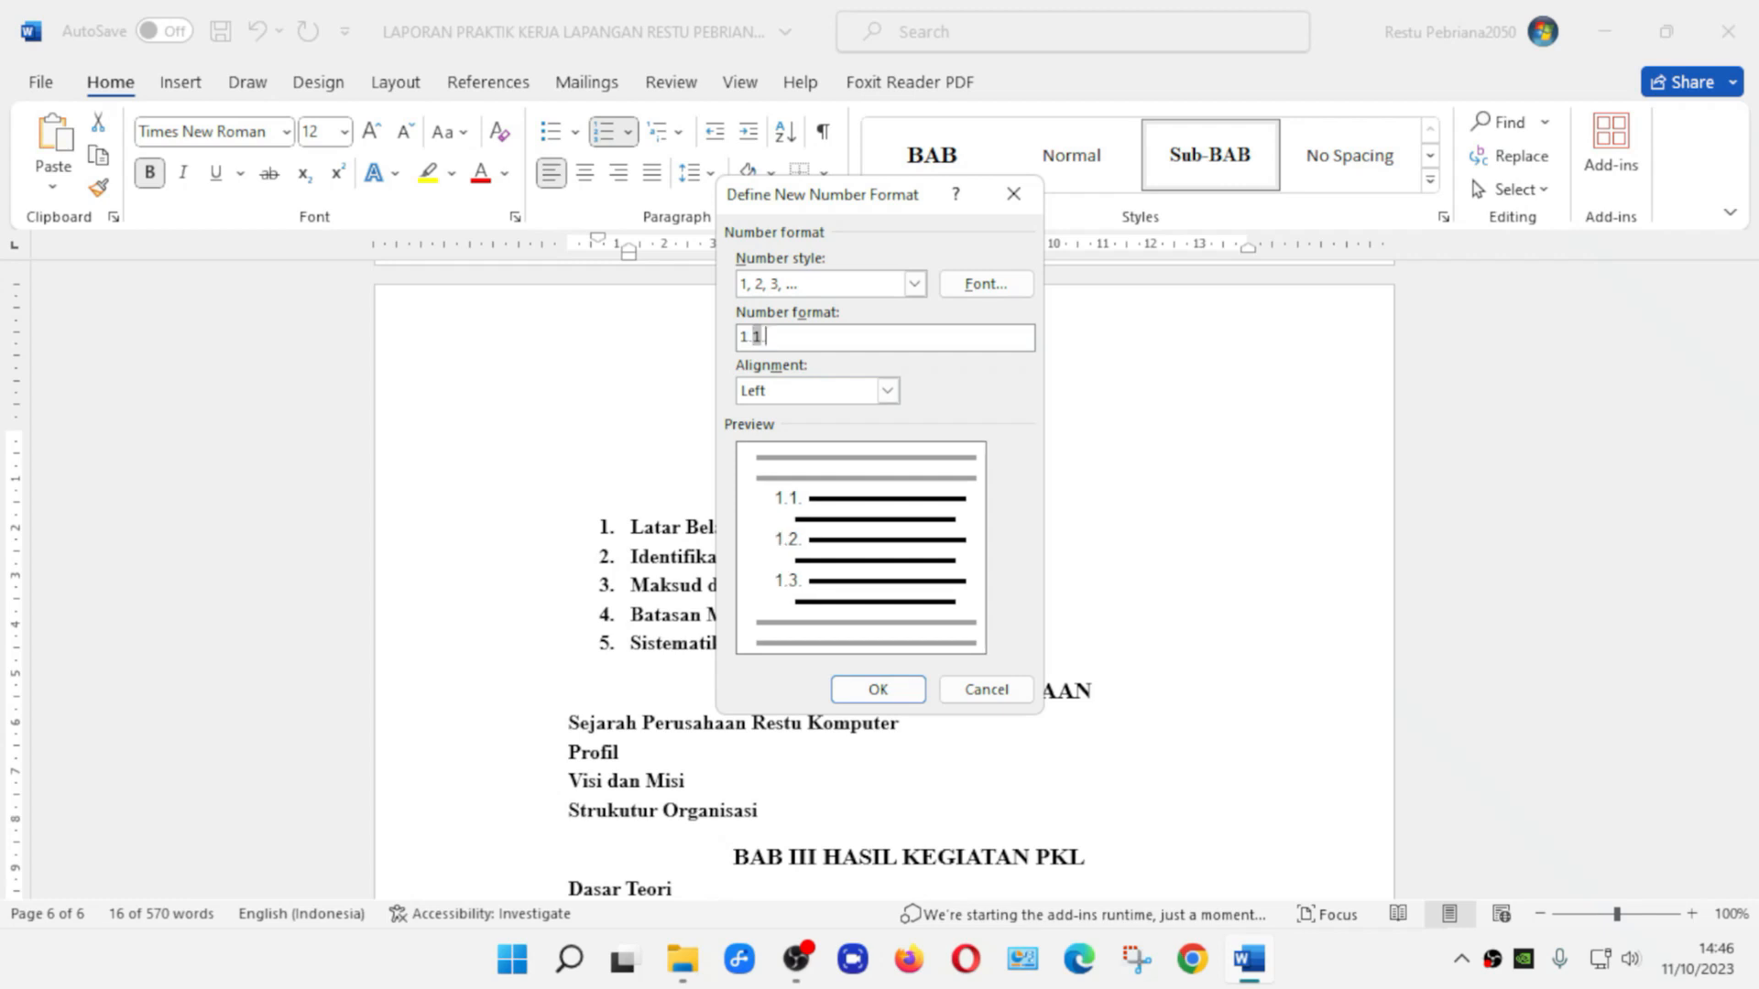
key("BackSpace")
left_click(885, 692)
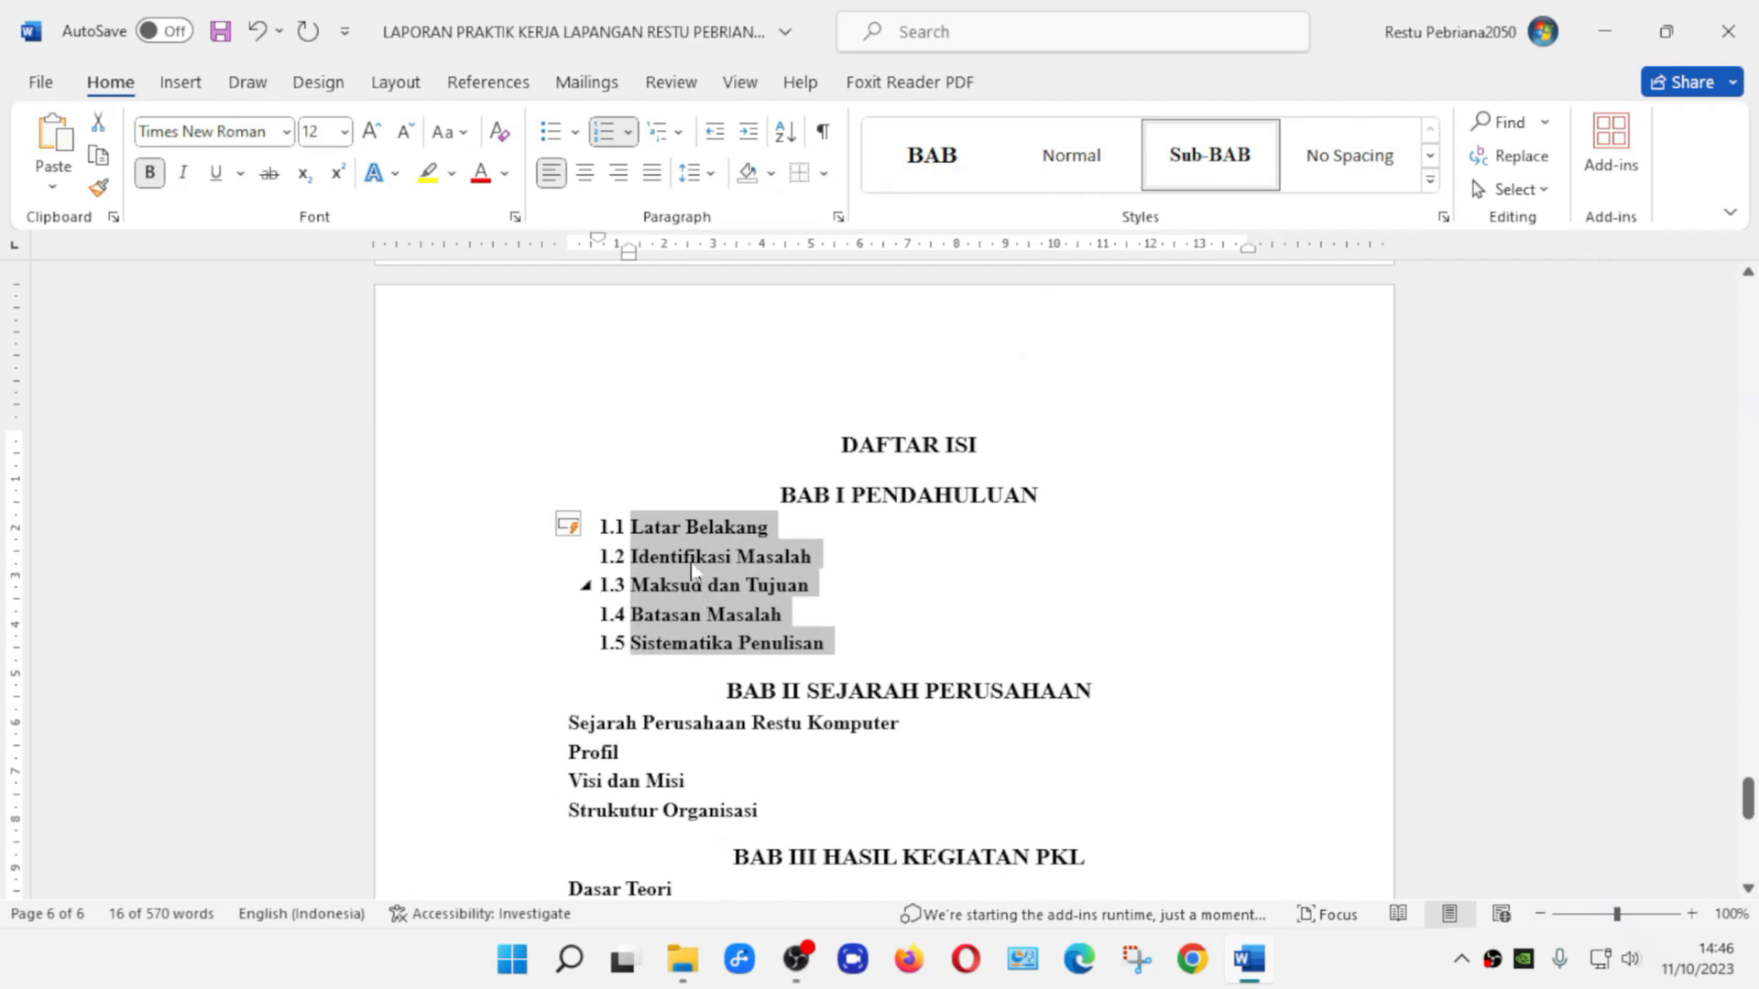
scroll(890, 611, "down", 1)
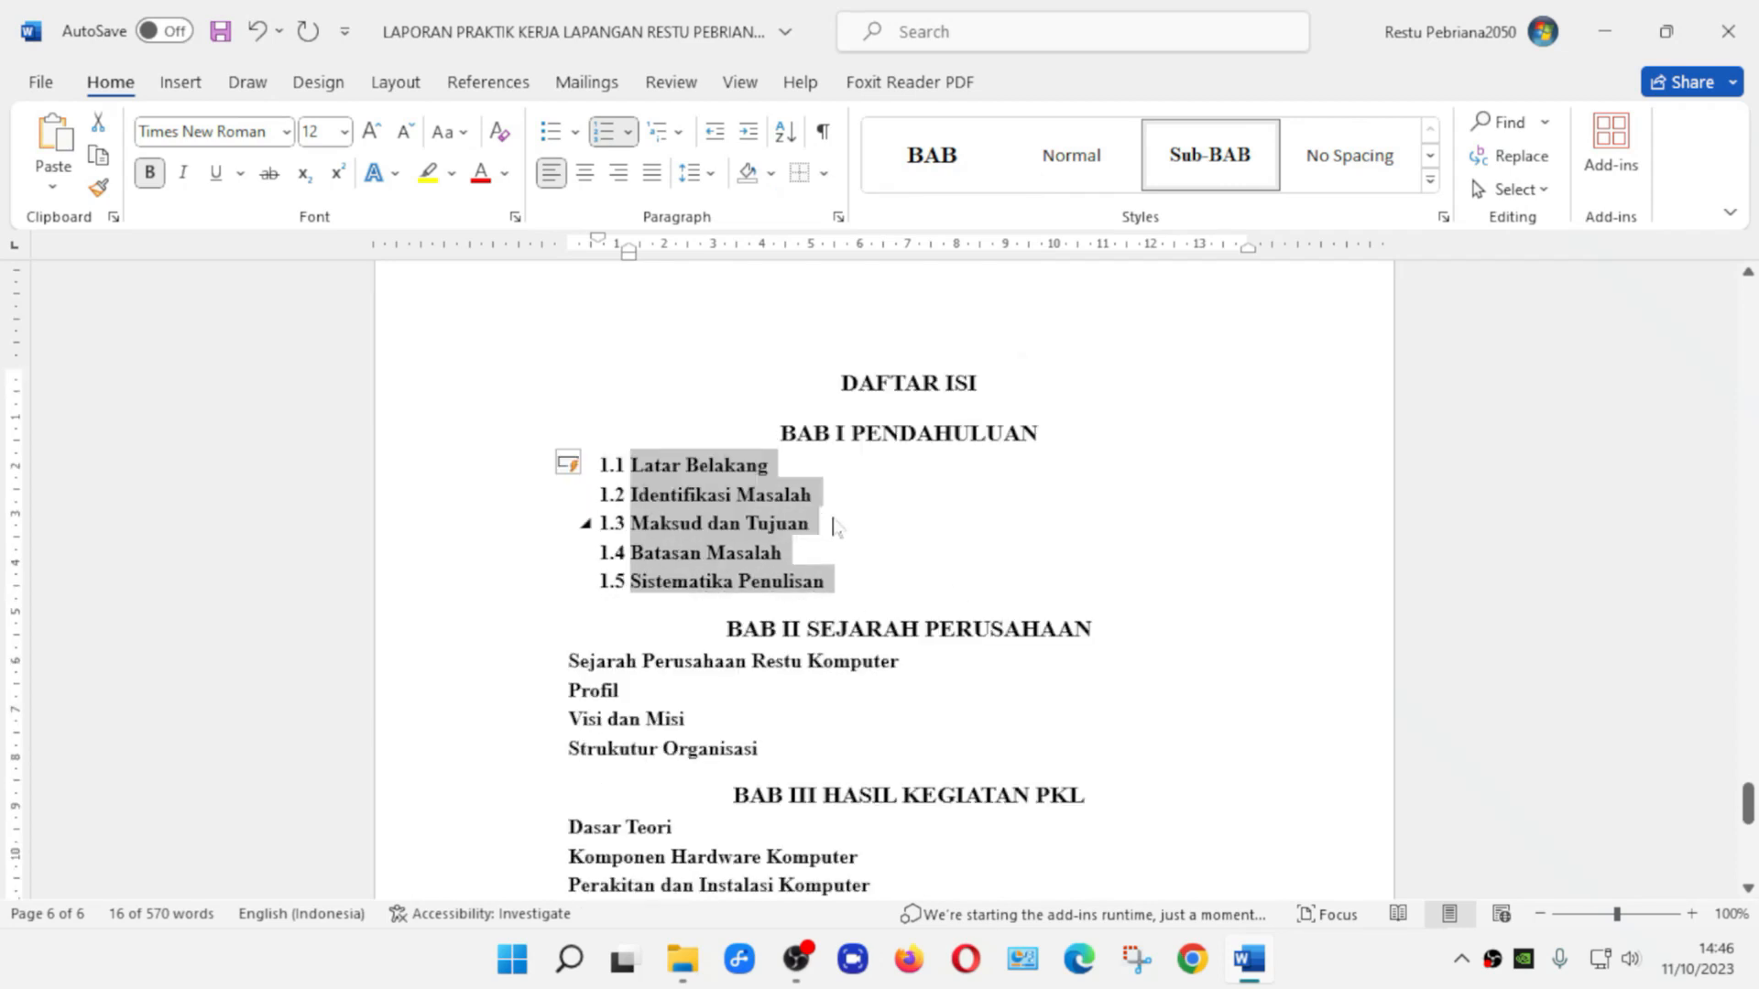
scroll(887, 527, "down", 2)
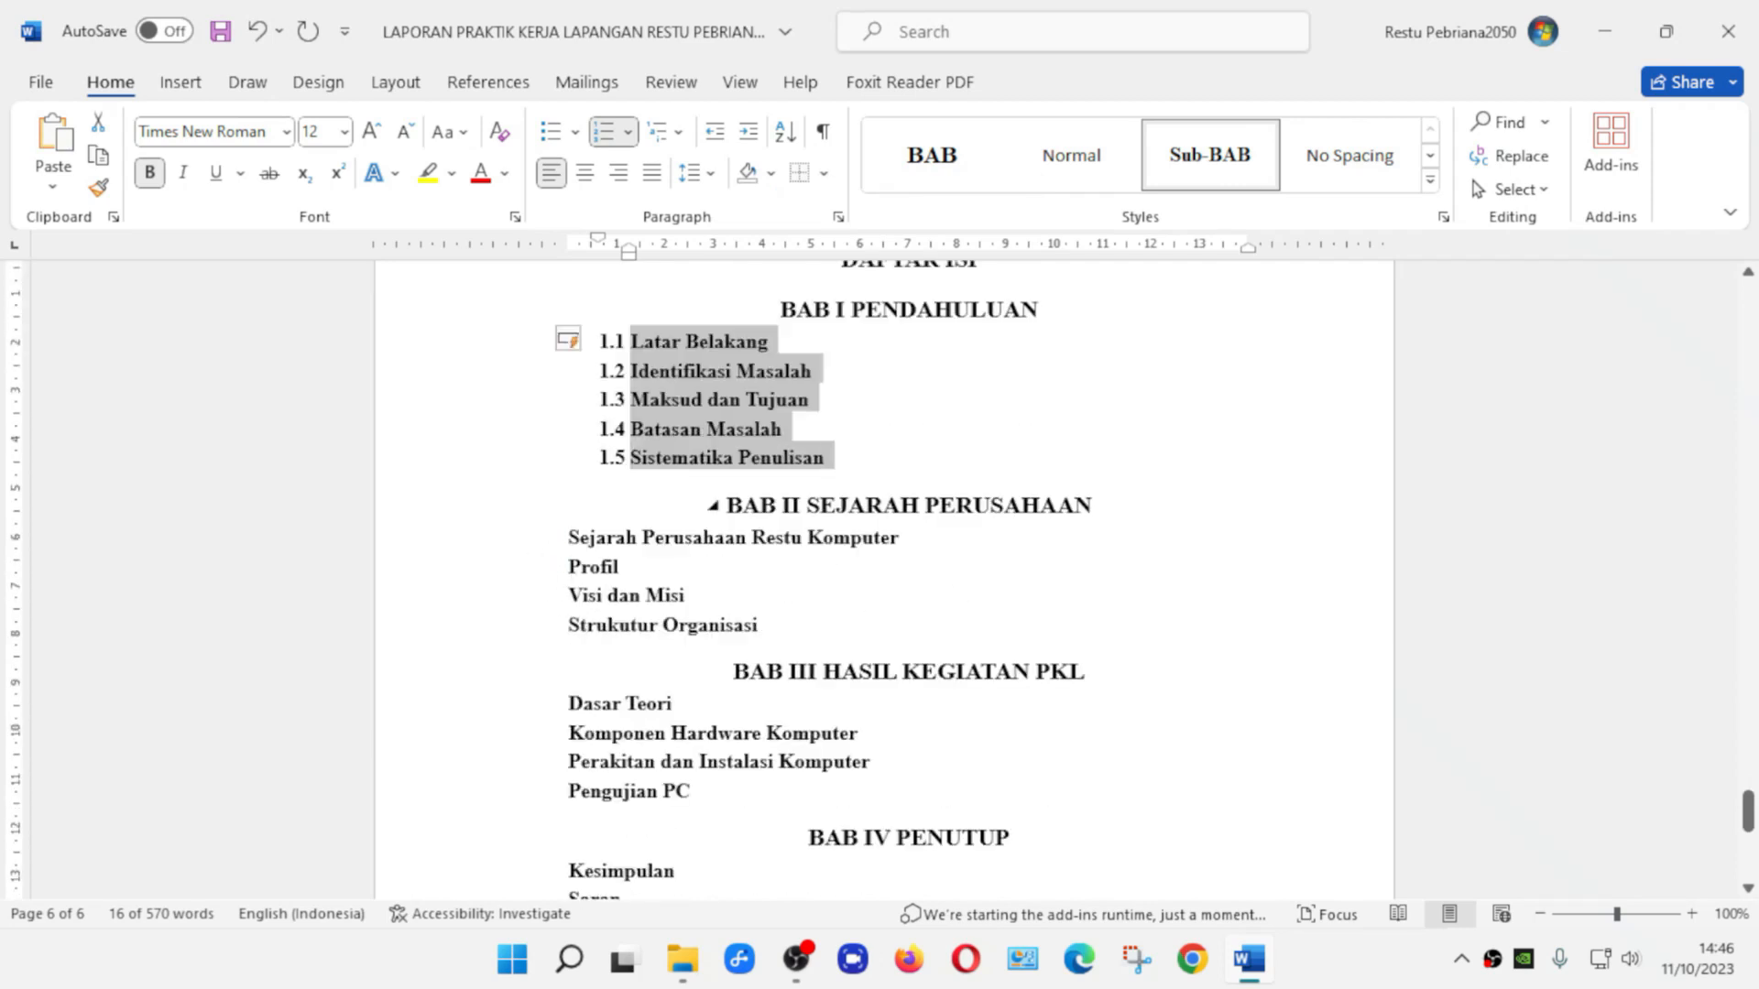
scroll(880, 485, "up", 1)
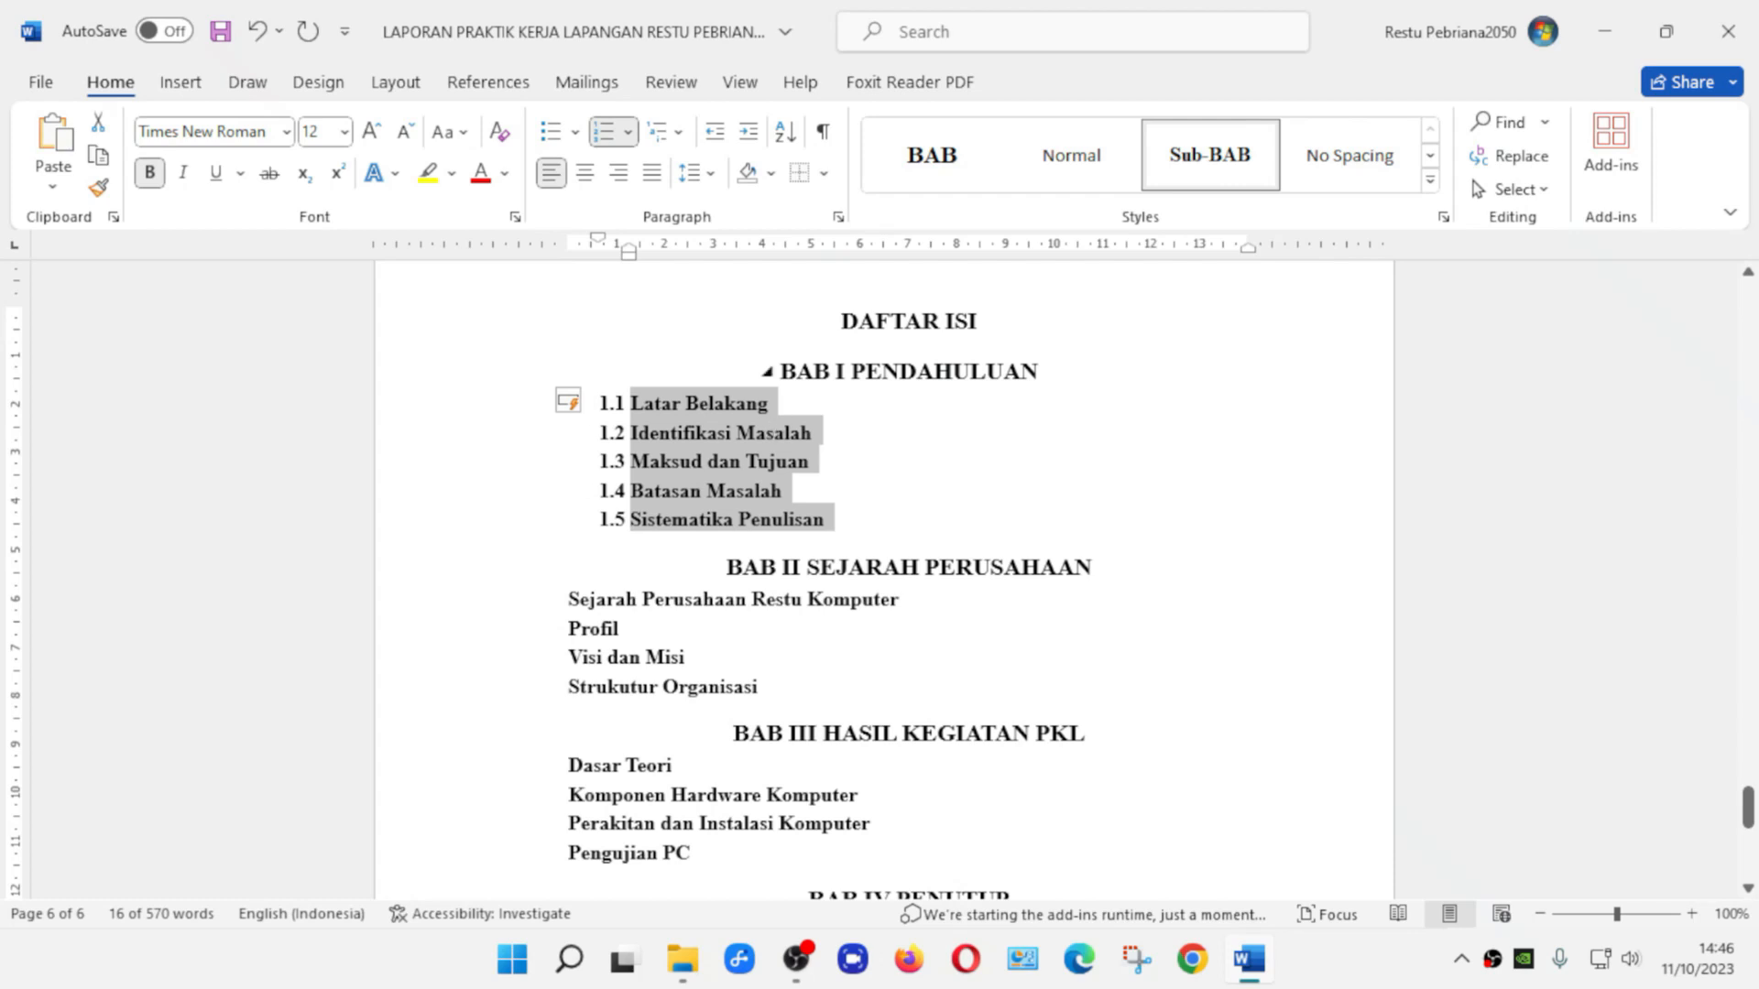
scroll(611, 467, "up", 1)
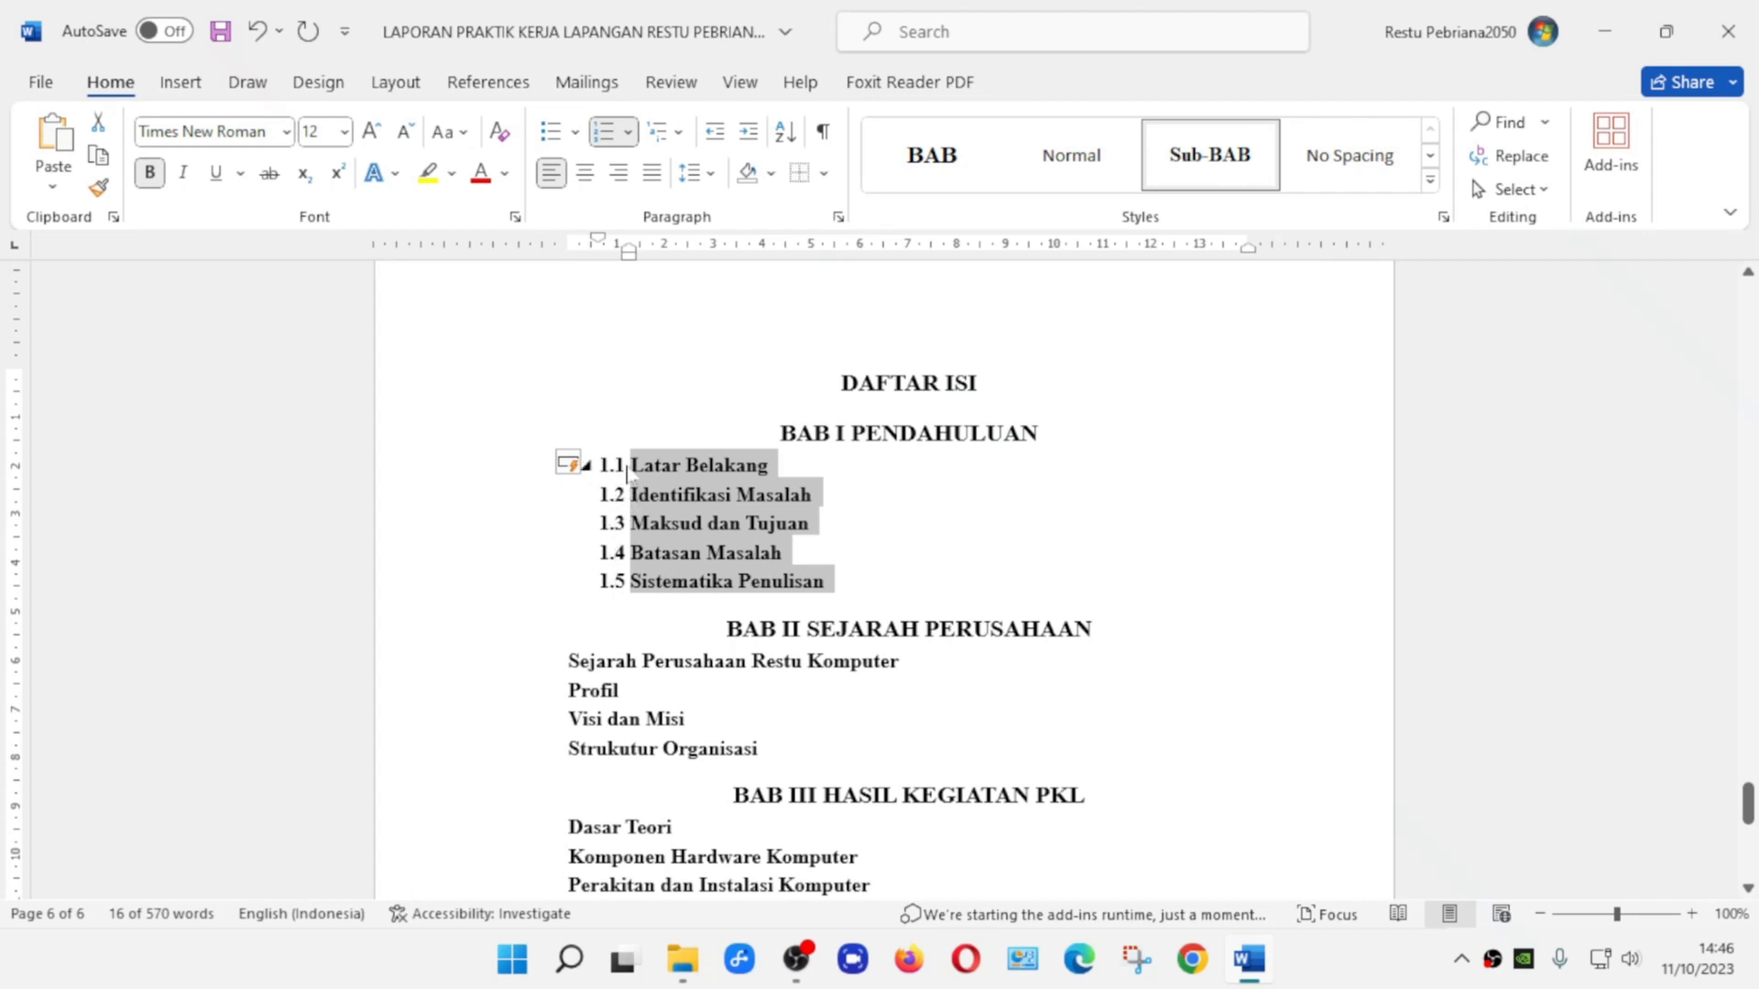
Number the four entries under BAB II SEJARAH PERUSAHAAN, ending with Strukutur Organisasi, with the 1., 2., 3. format
scroll(595, 655, "down", 1)
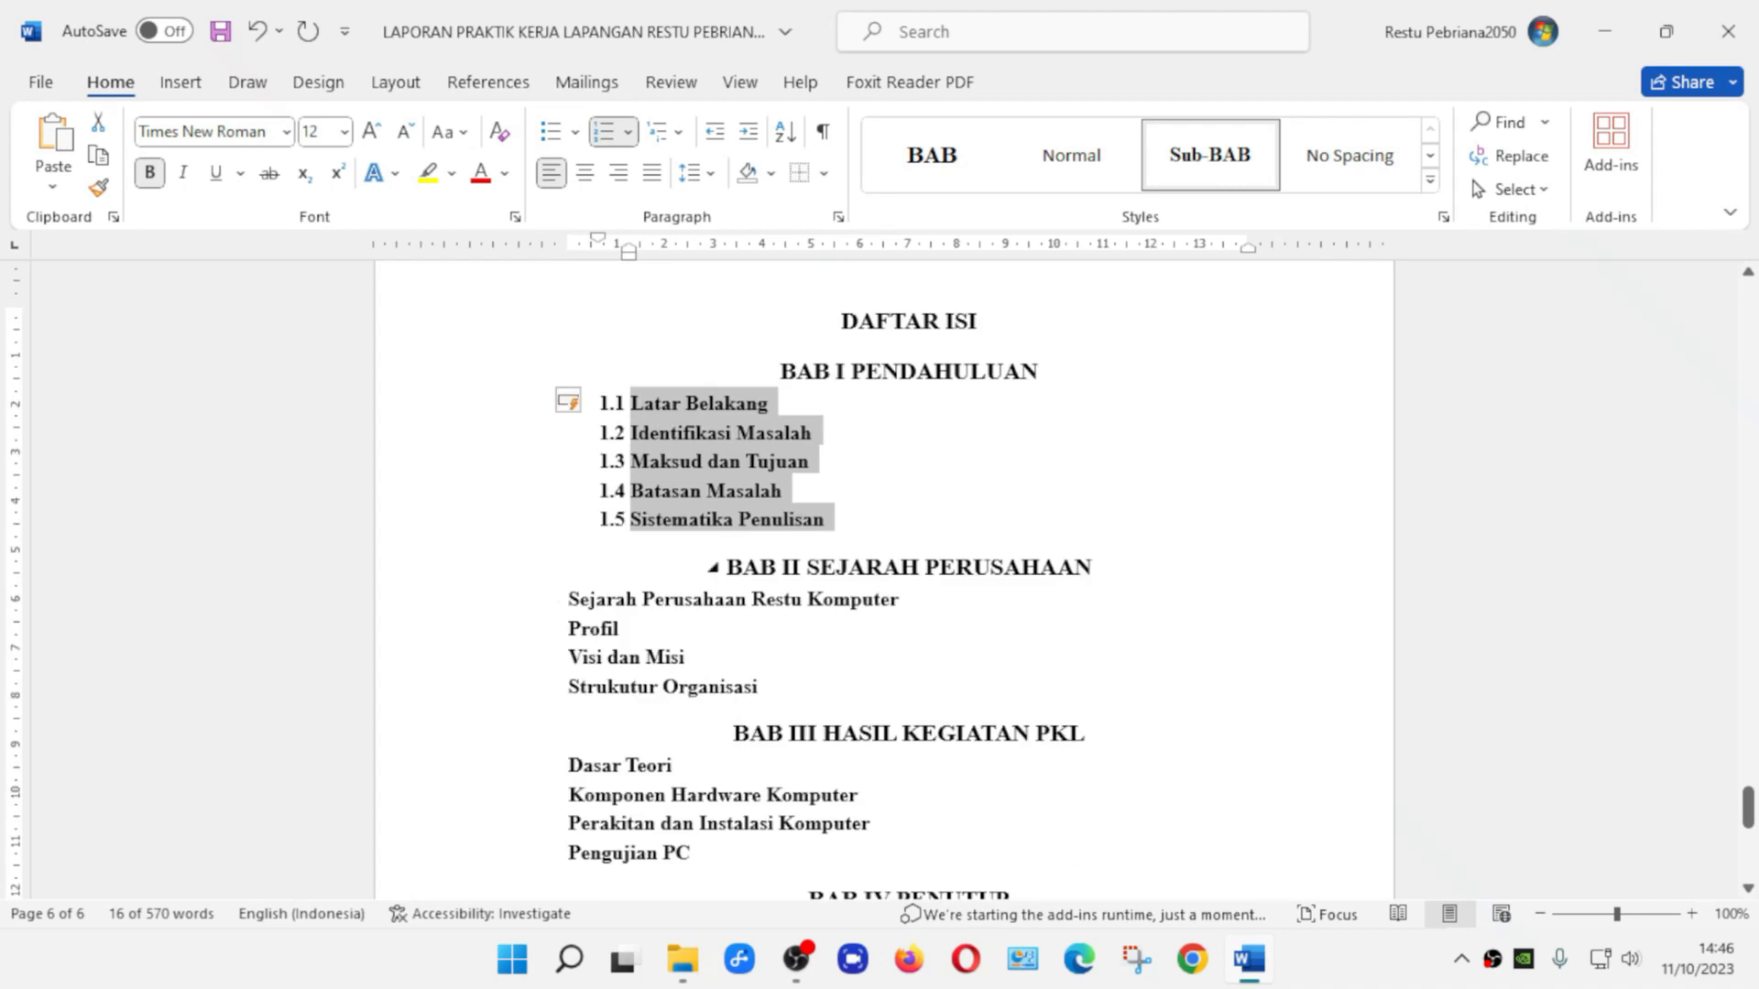
scroll(554, 609, "down", 1)
left_click_drag(463, 540, 476, 626)
left_click(798, 574)
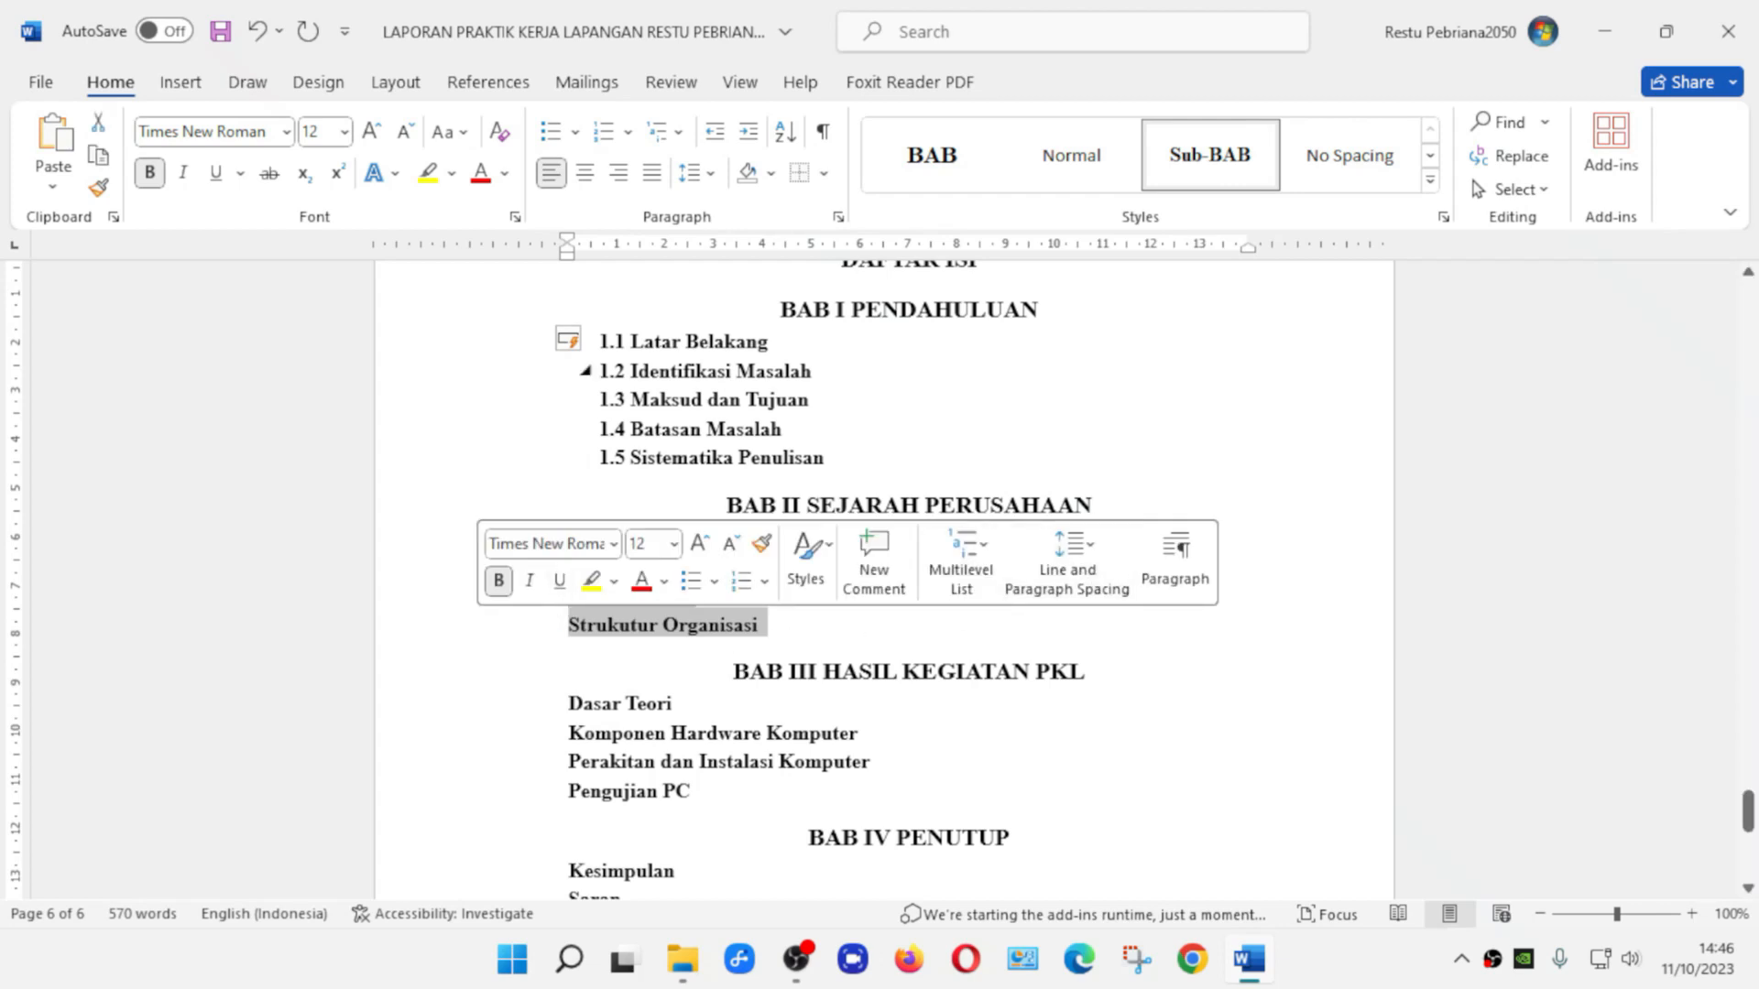
left_click(628, 132)
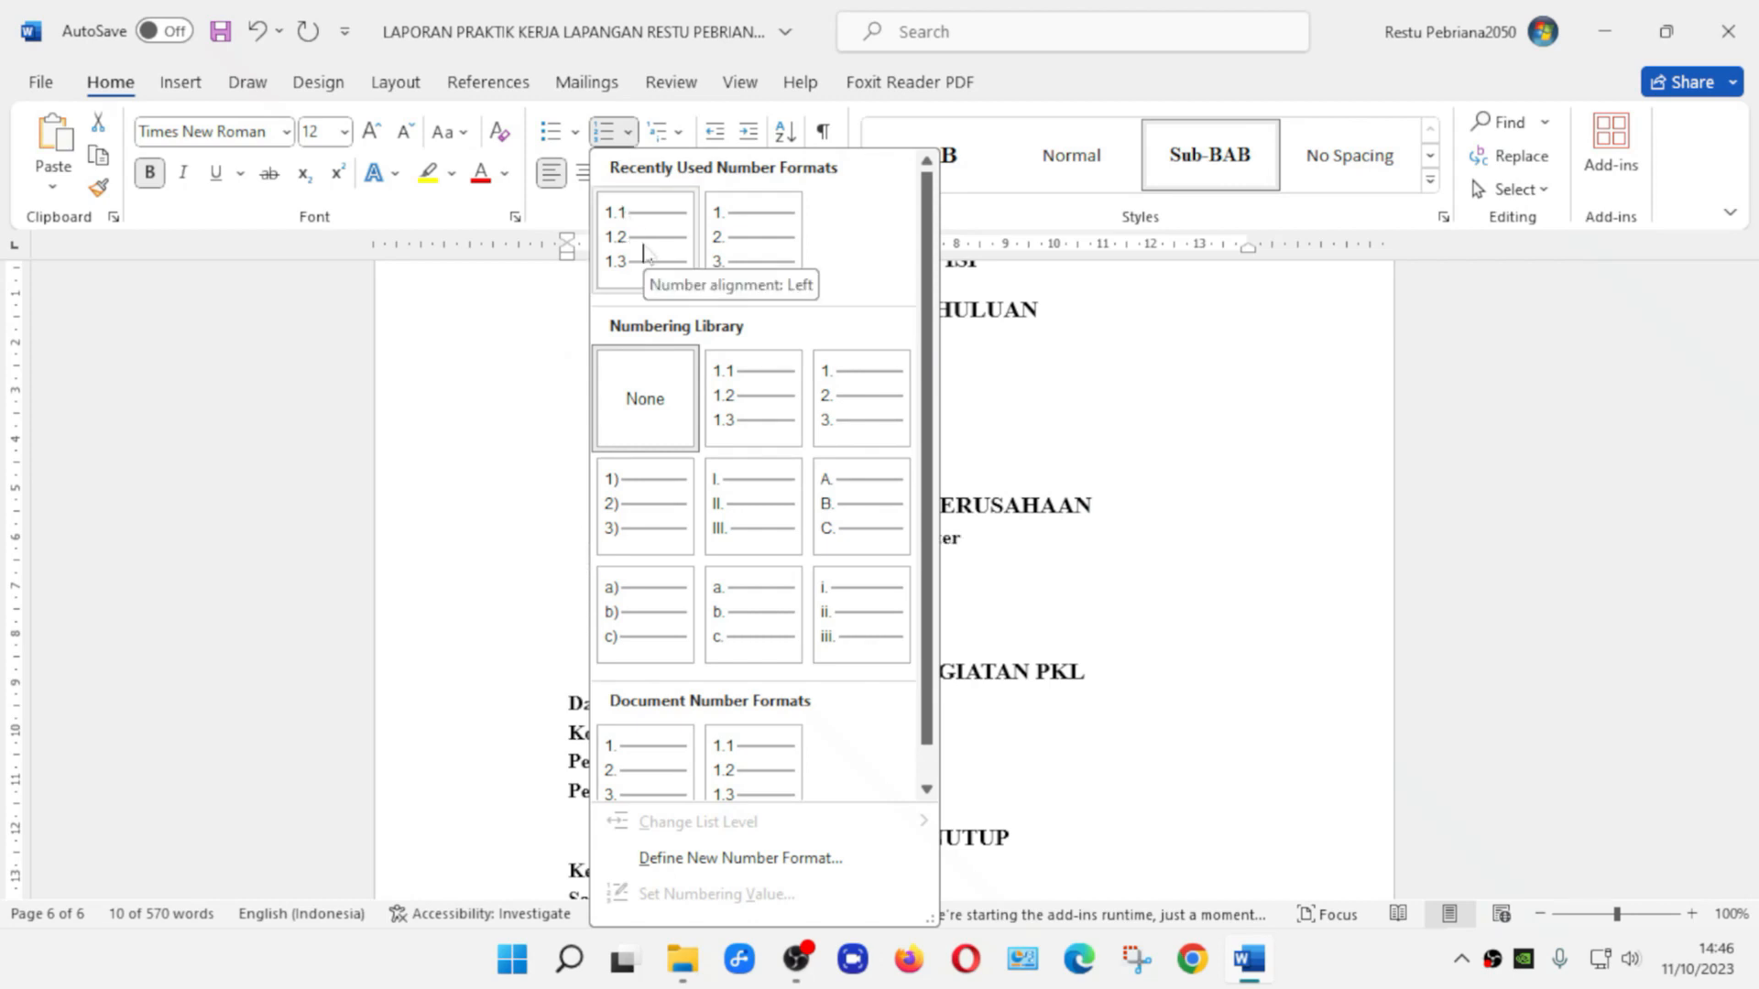
left_click(865, 404)
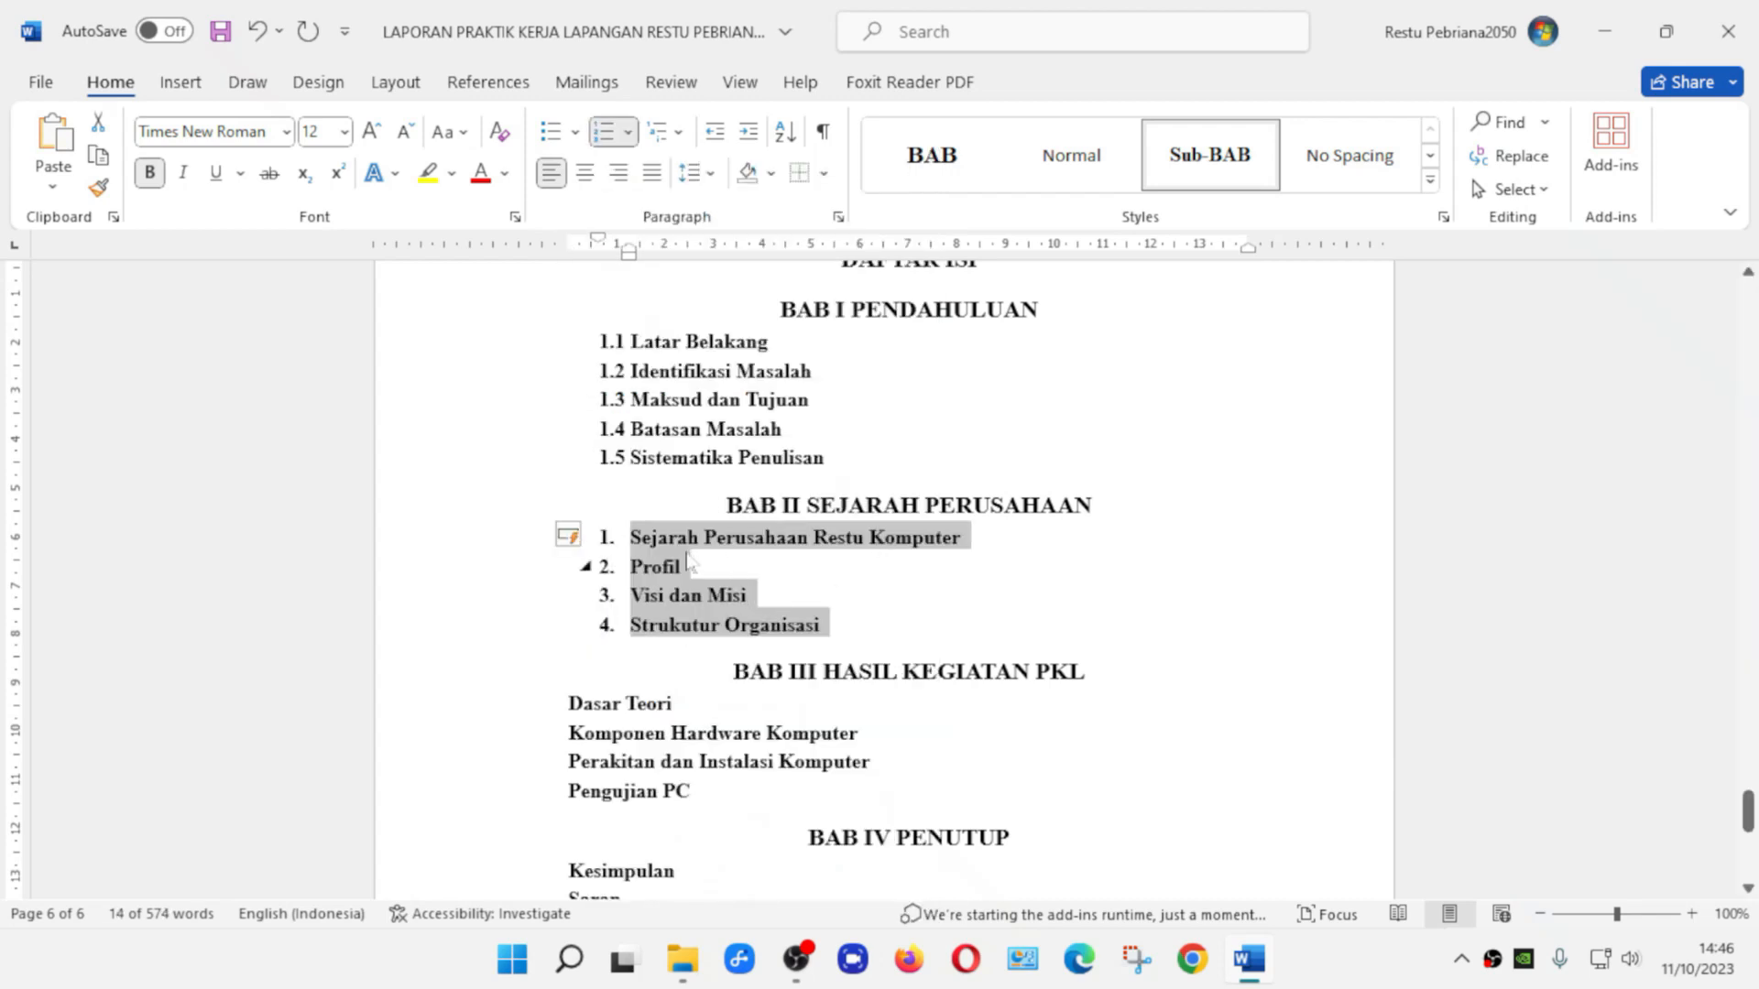
Define a new number format for the BAB II entries with a fixed 2. prefix and no trailing period, so they run 2.1, 2.2, 2.3
left_click(628, 132)
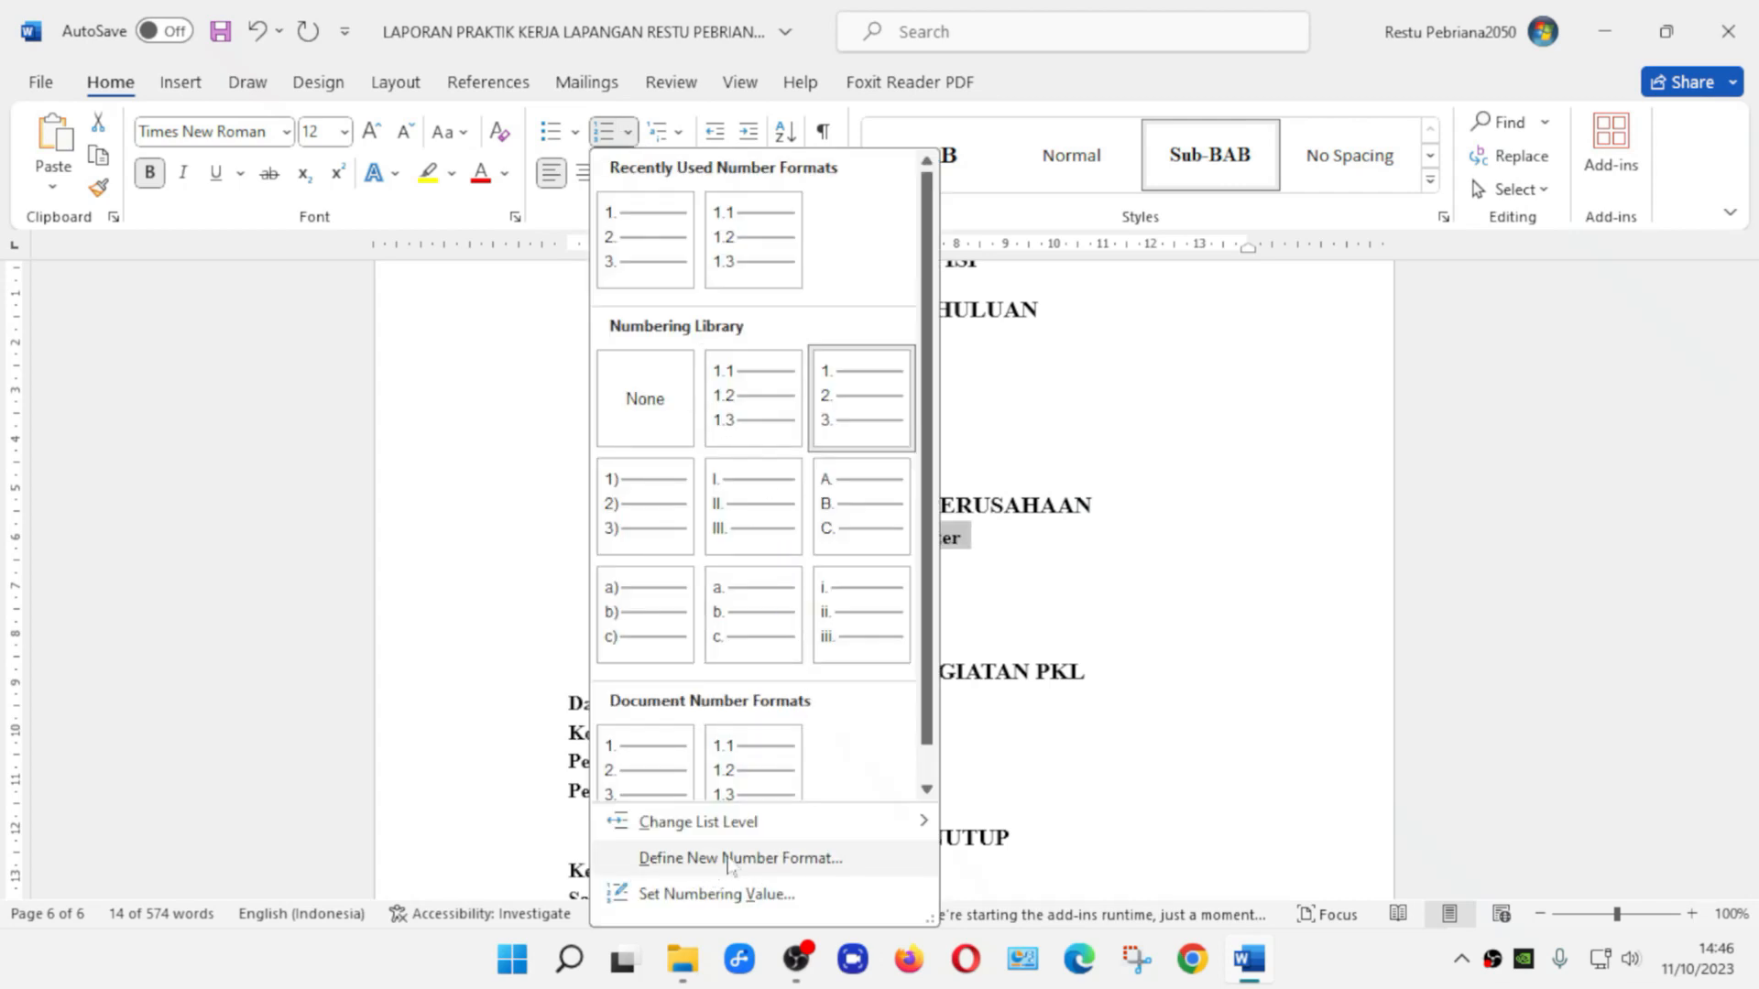
left_click(730, 859)
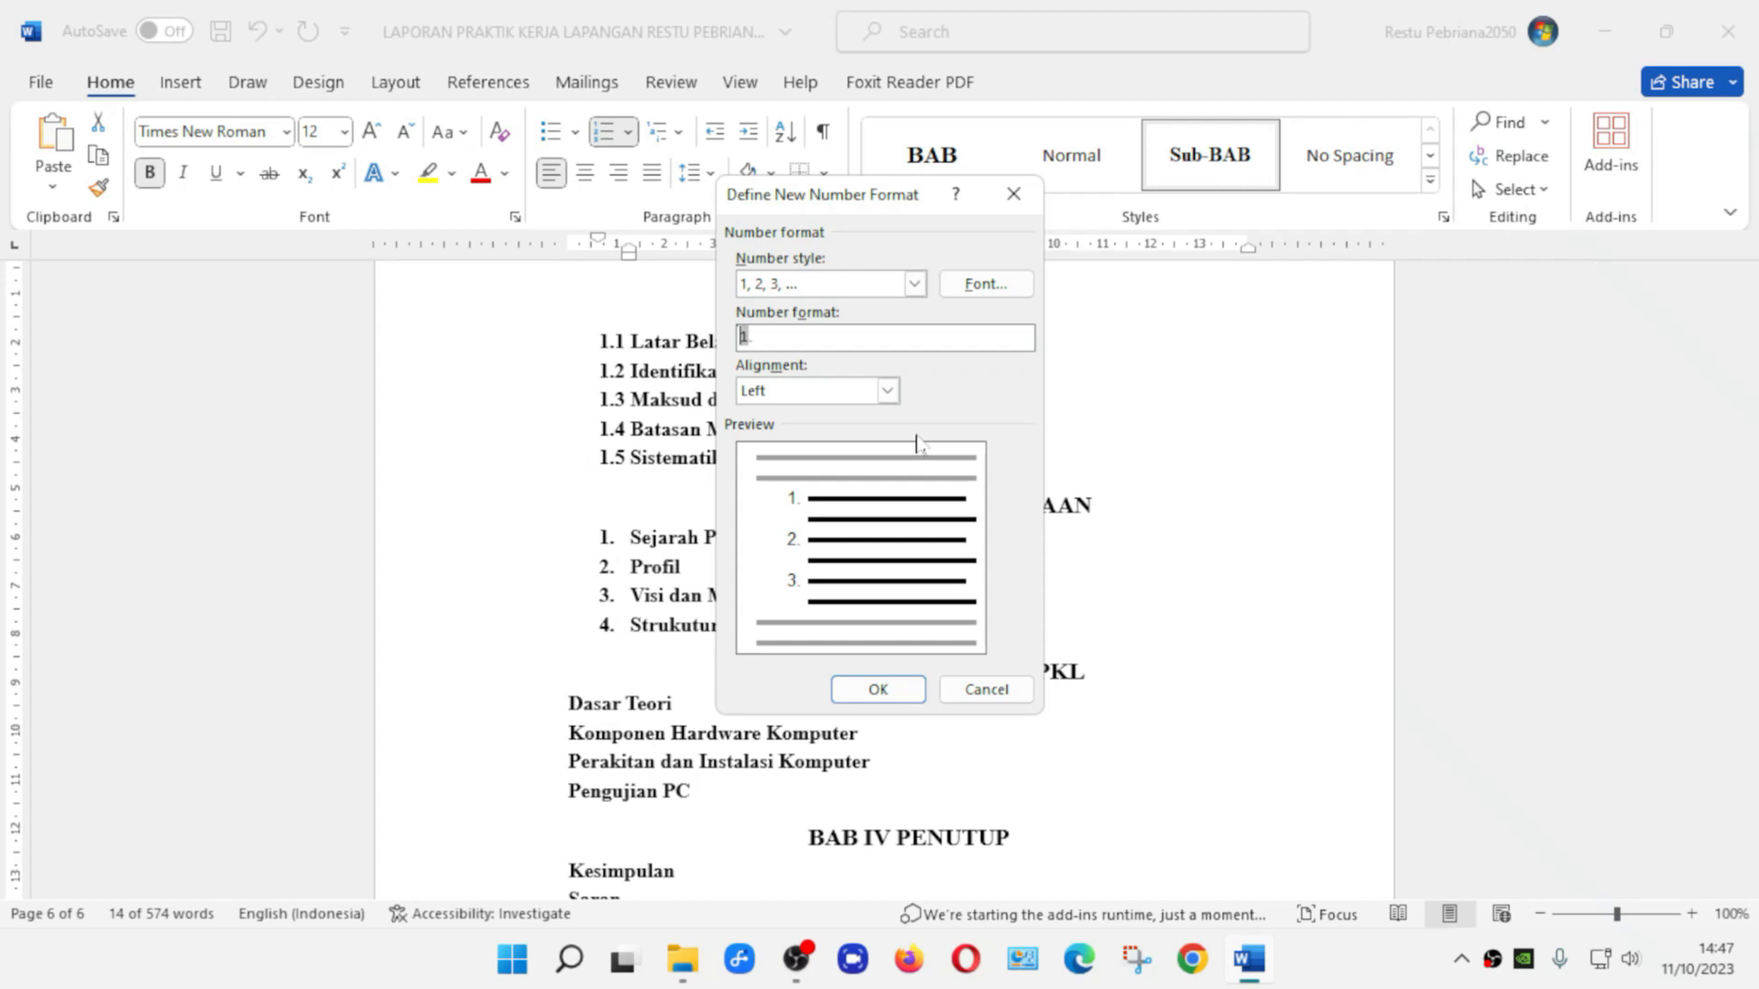
type("2")
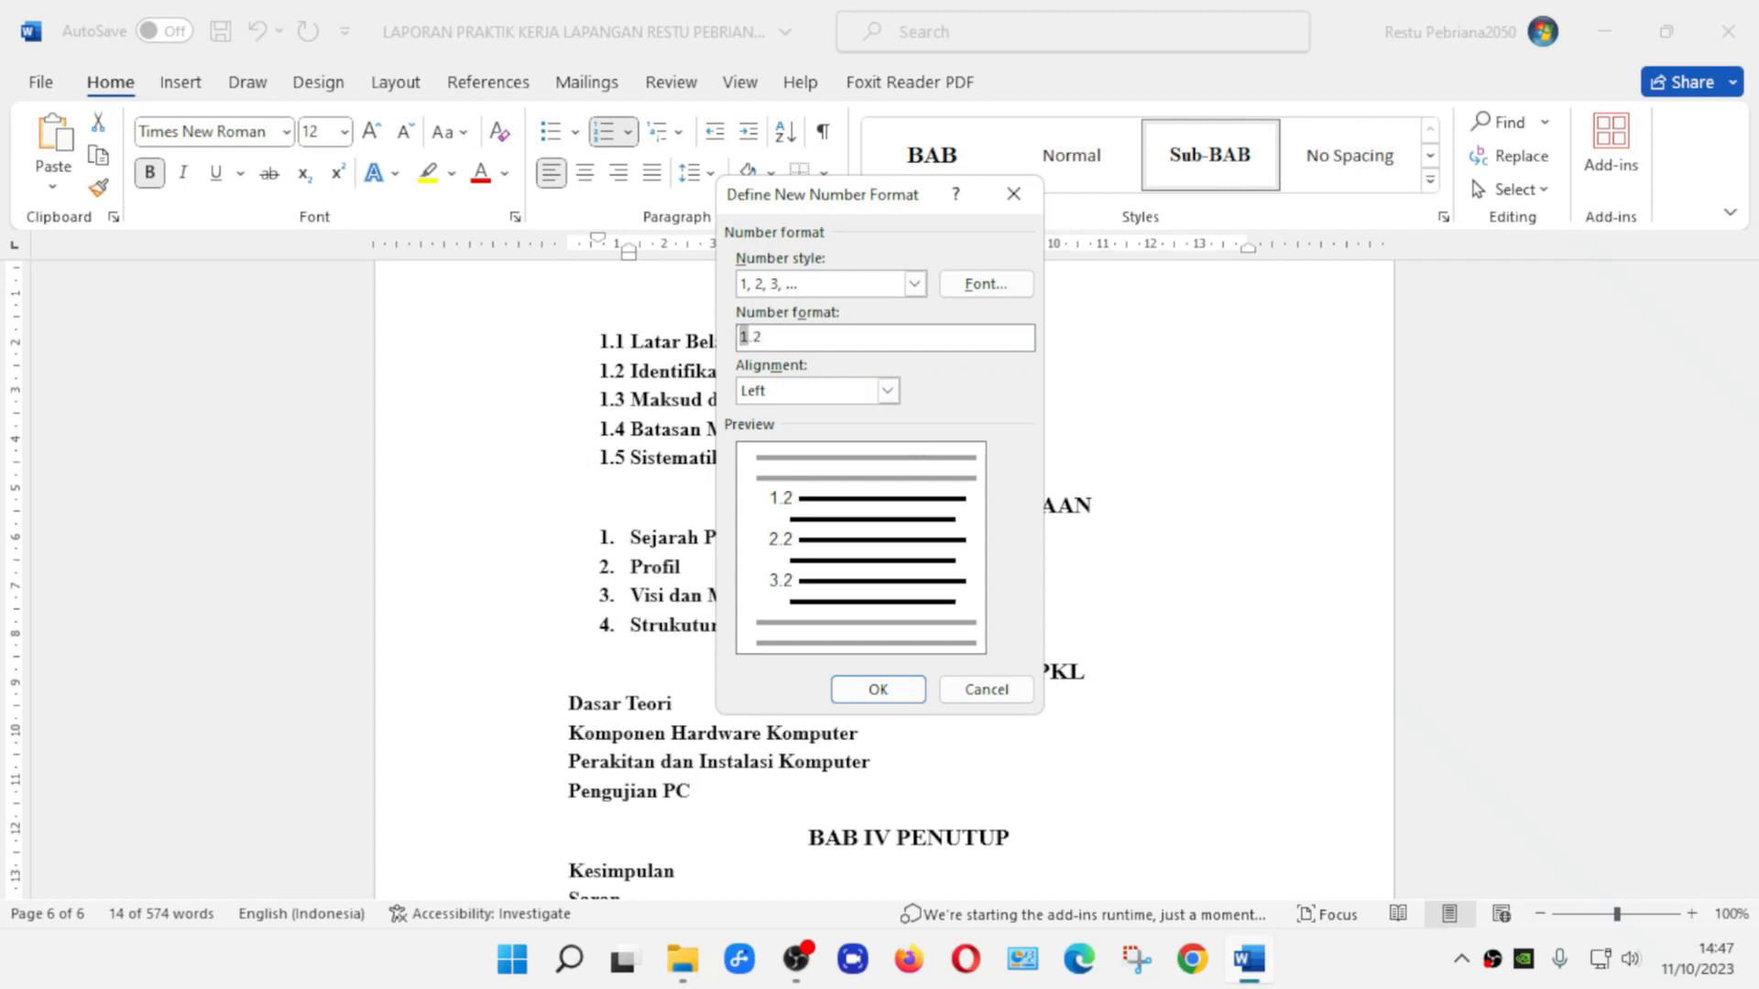
key("BackSpace")
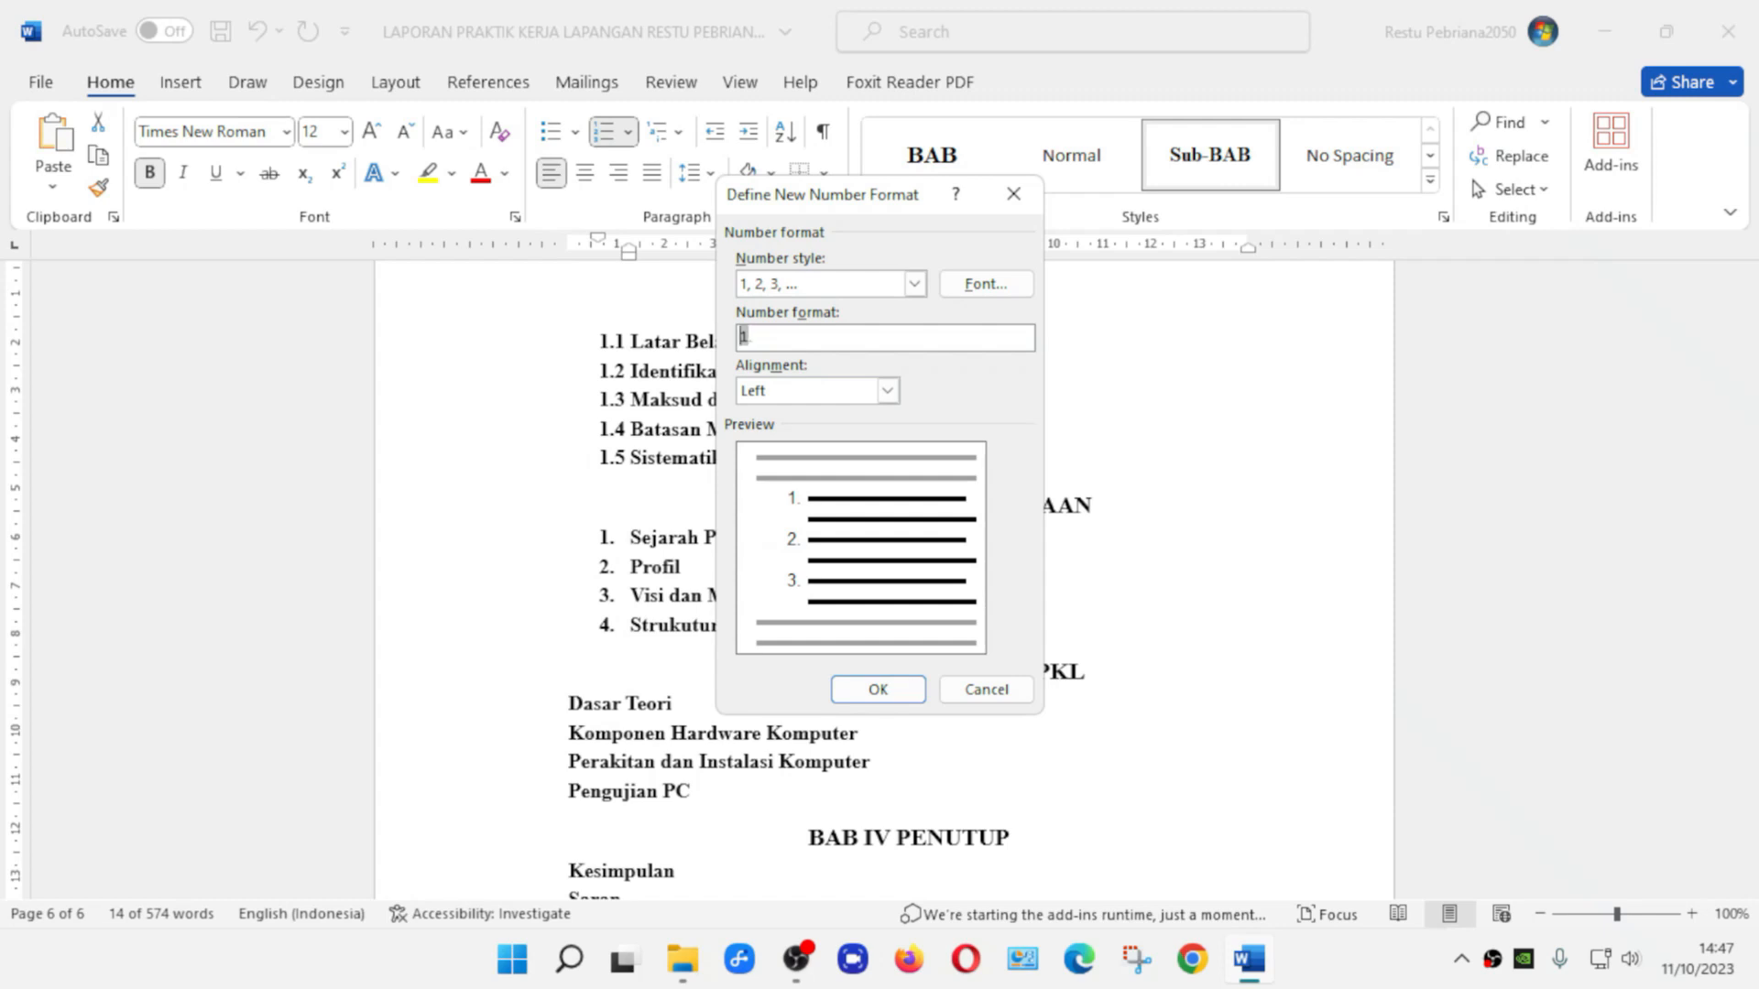
type("2")
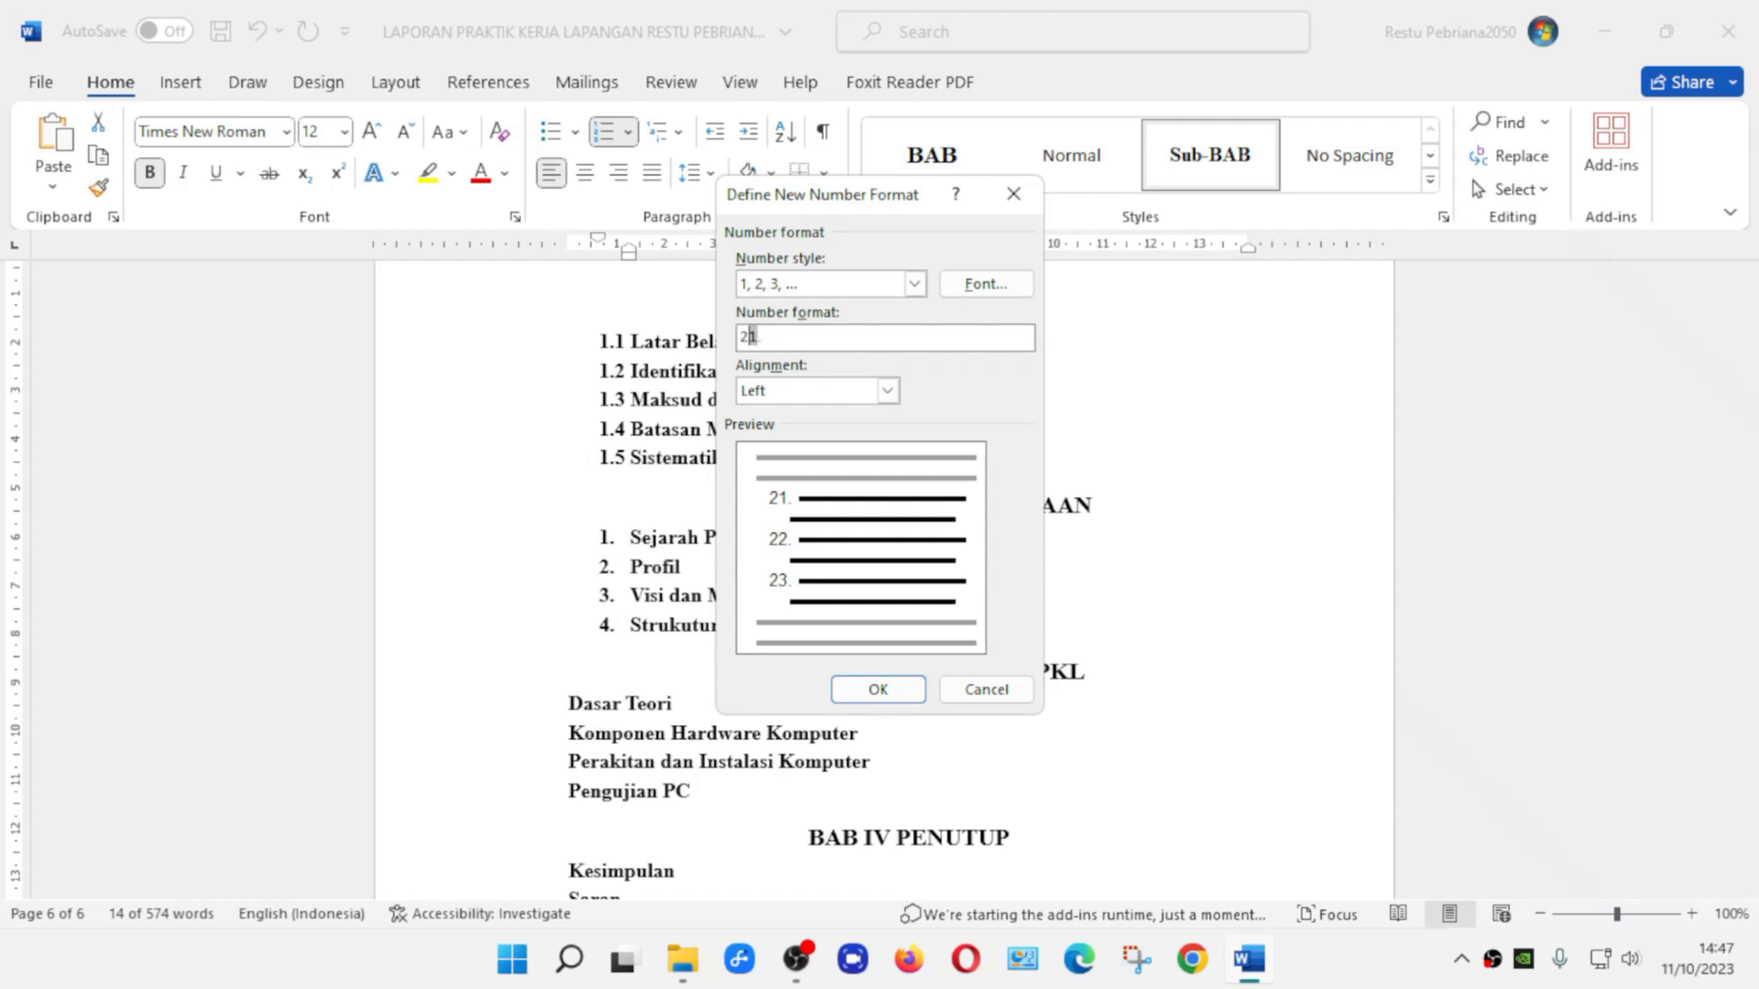
type(".")
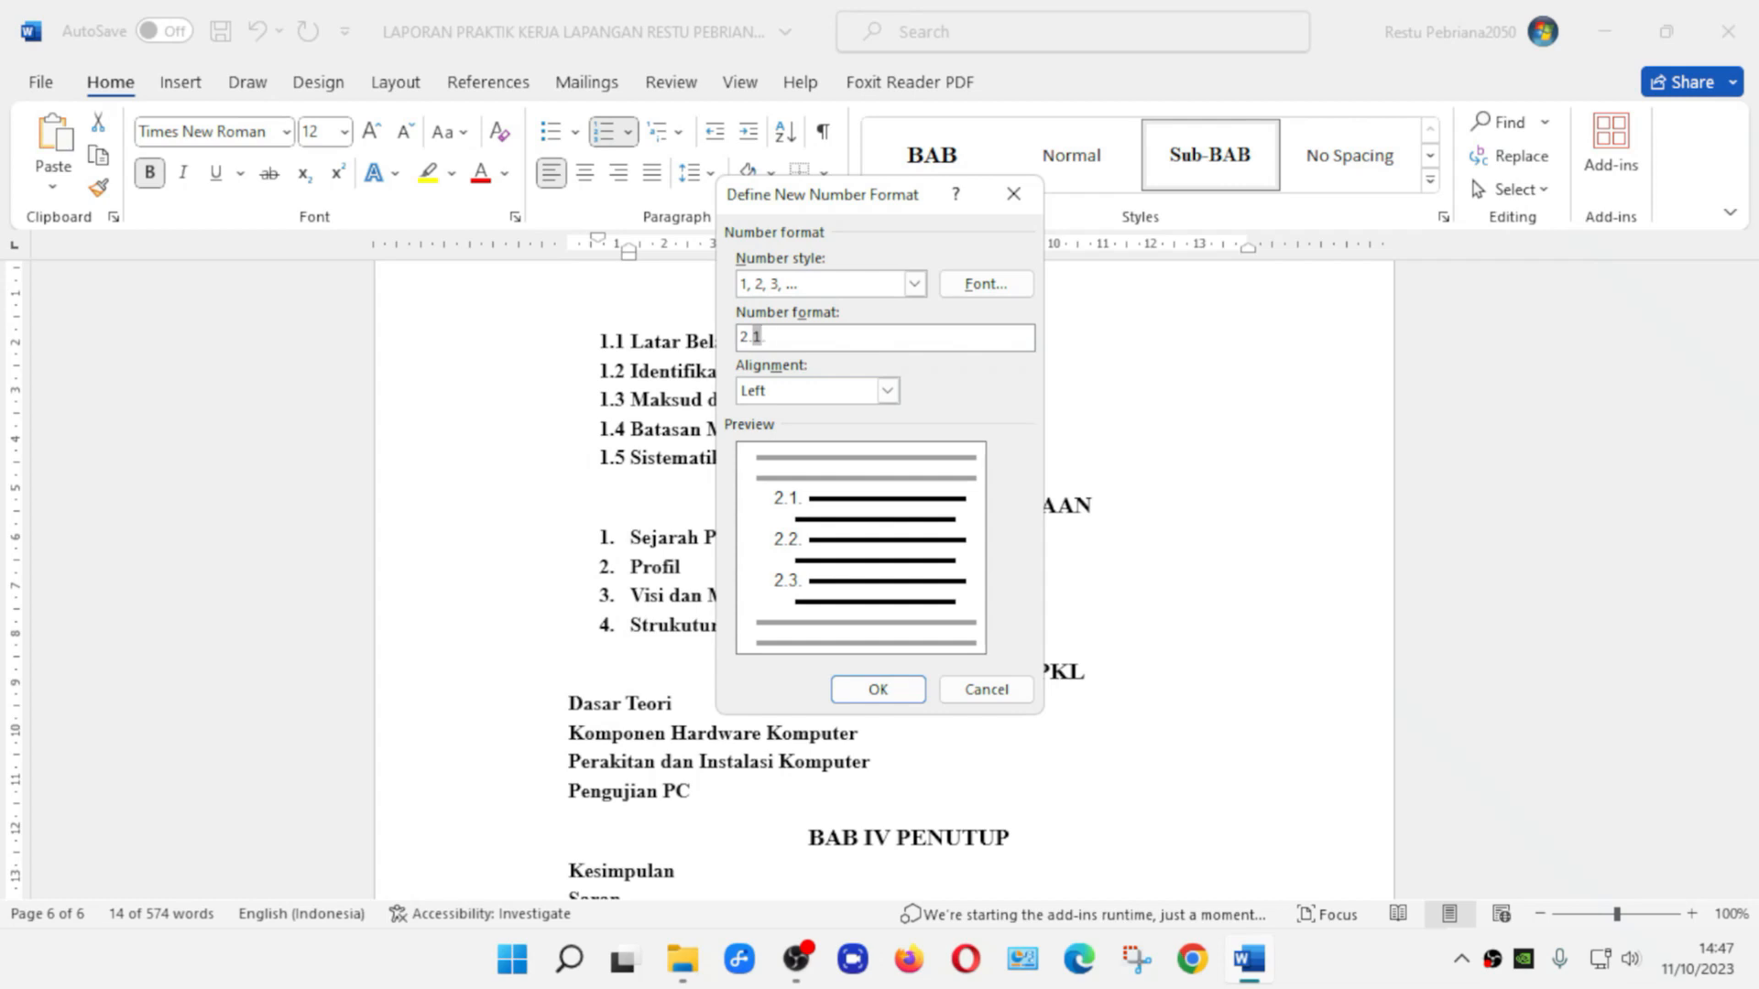
key("BackSpace")
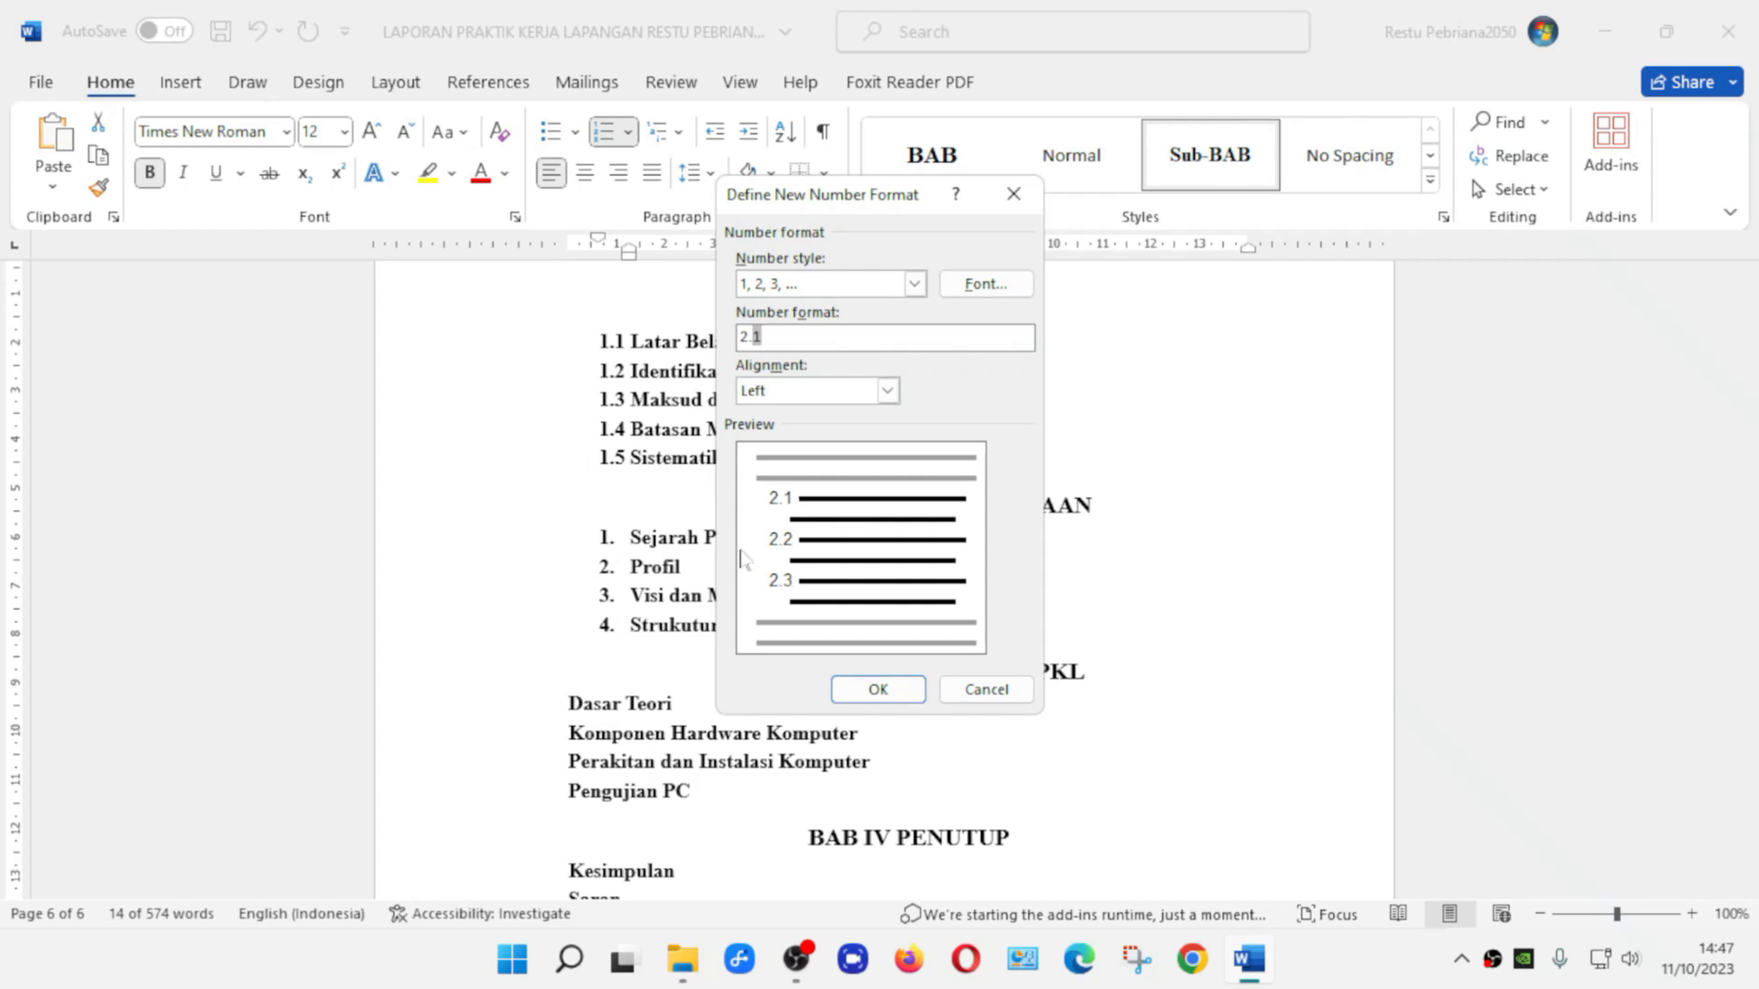
left_click(879, 689)
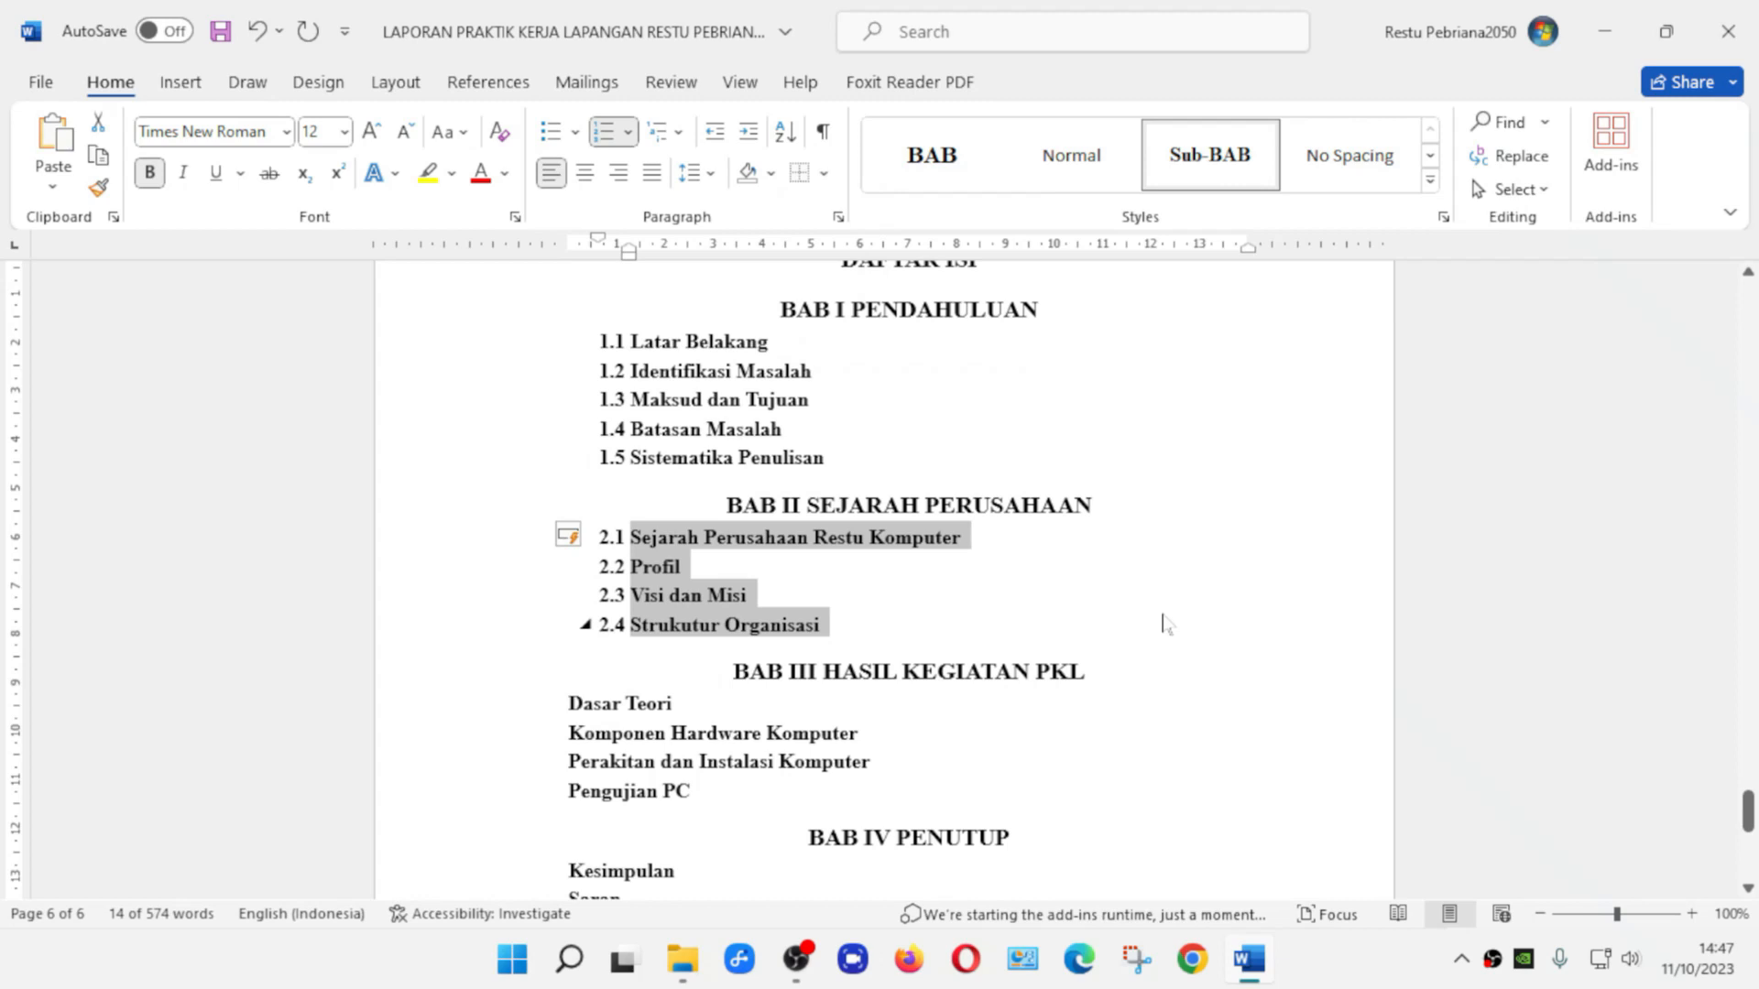
left_click(917, 600)
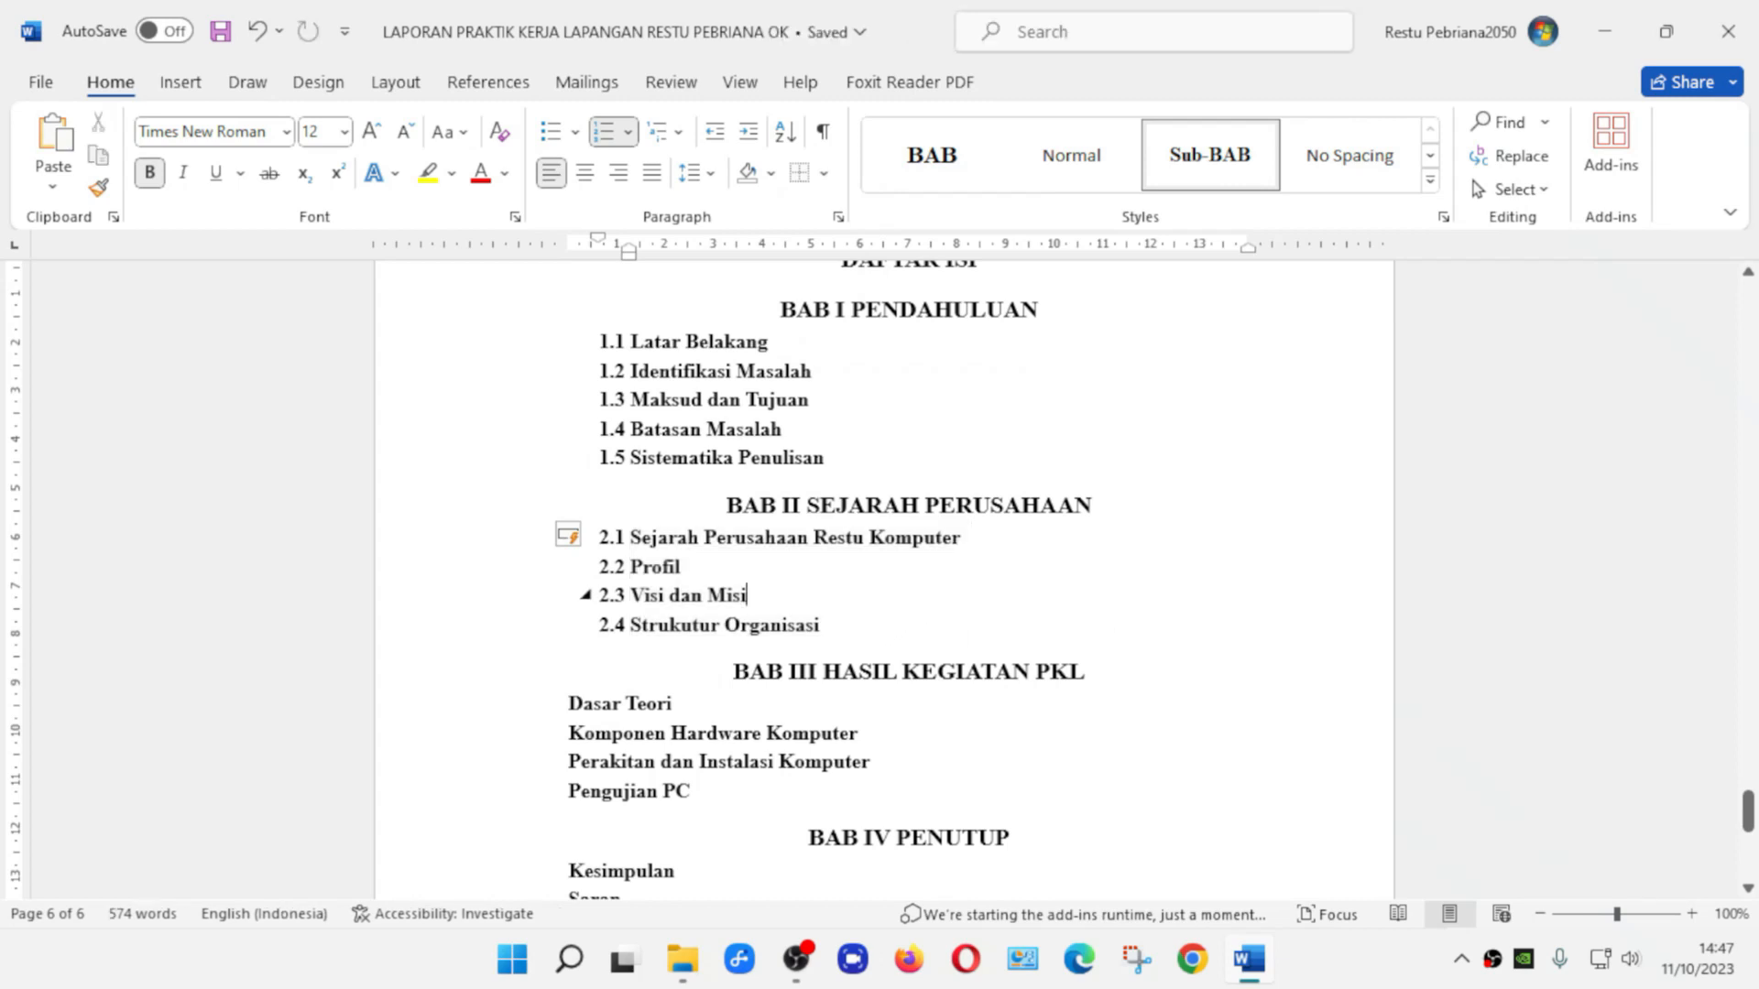
Number the four entries under BAB III HASIL KEGIATAN PKL, from Dasar Teori to Pengujian PC, with the 1., 2., 3. format
scroll(584, 513, "up", 1)
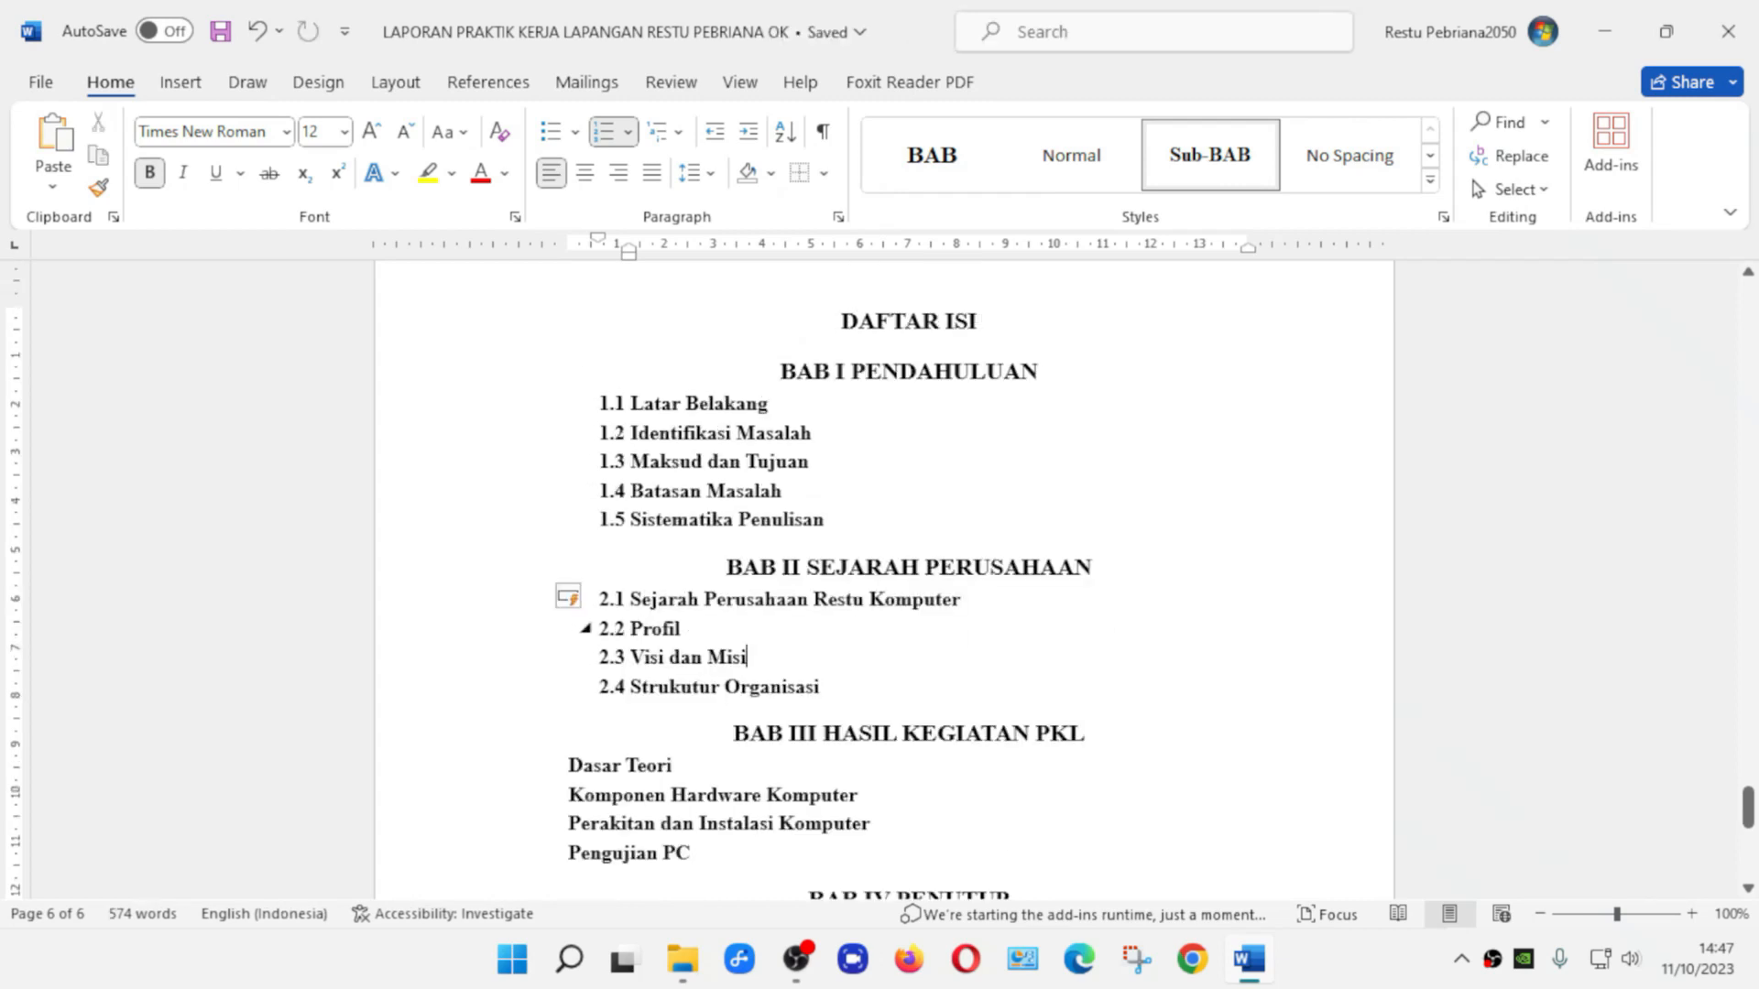
scroll(568, 641, "down", 2)
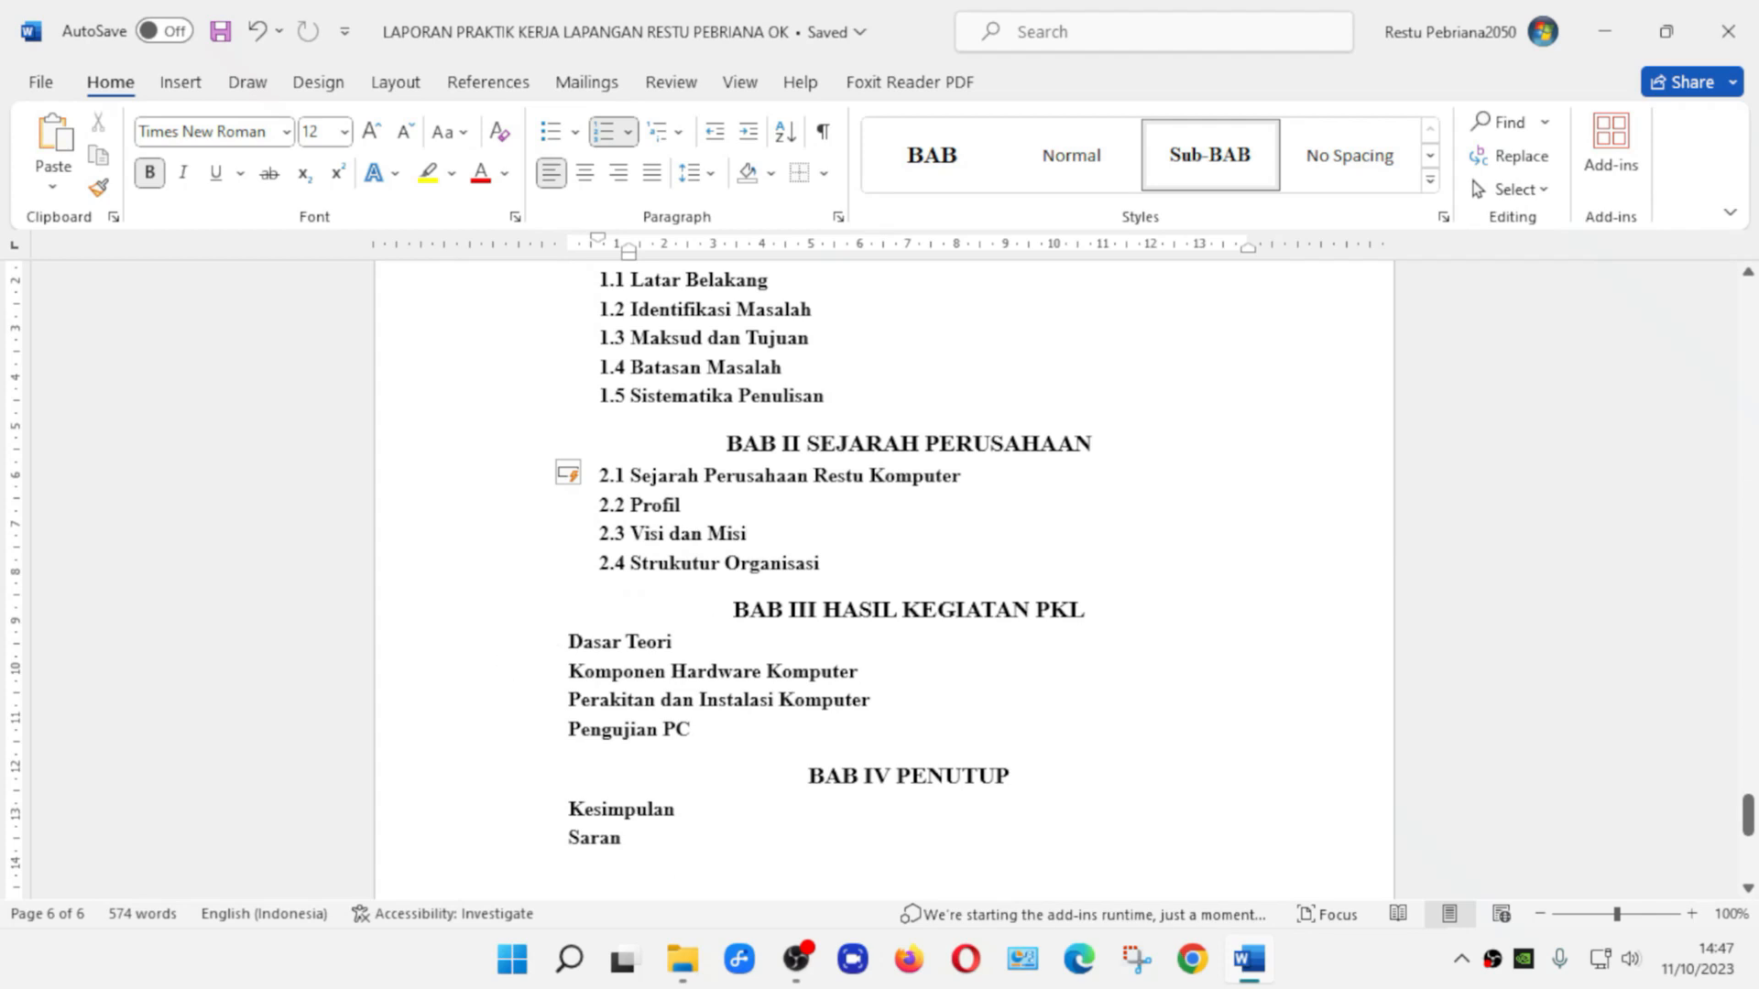
left_click_drag(469, 652, 469, 735)
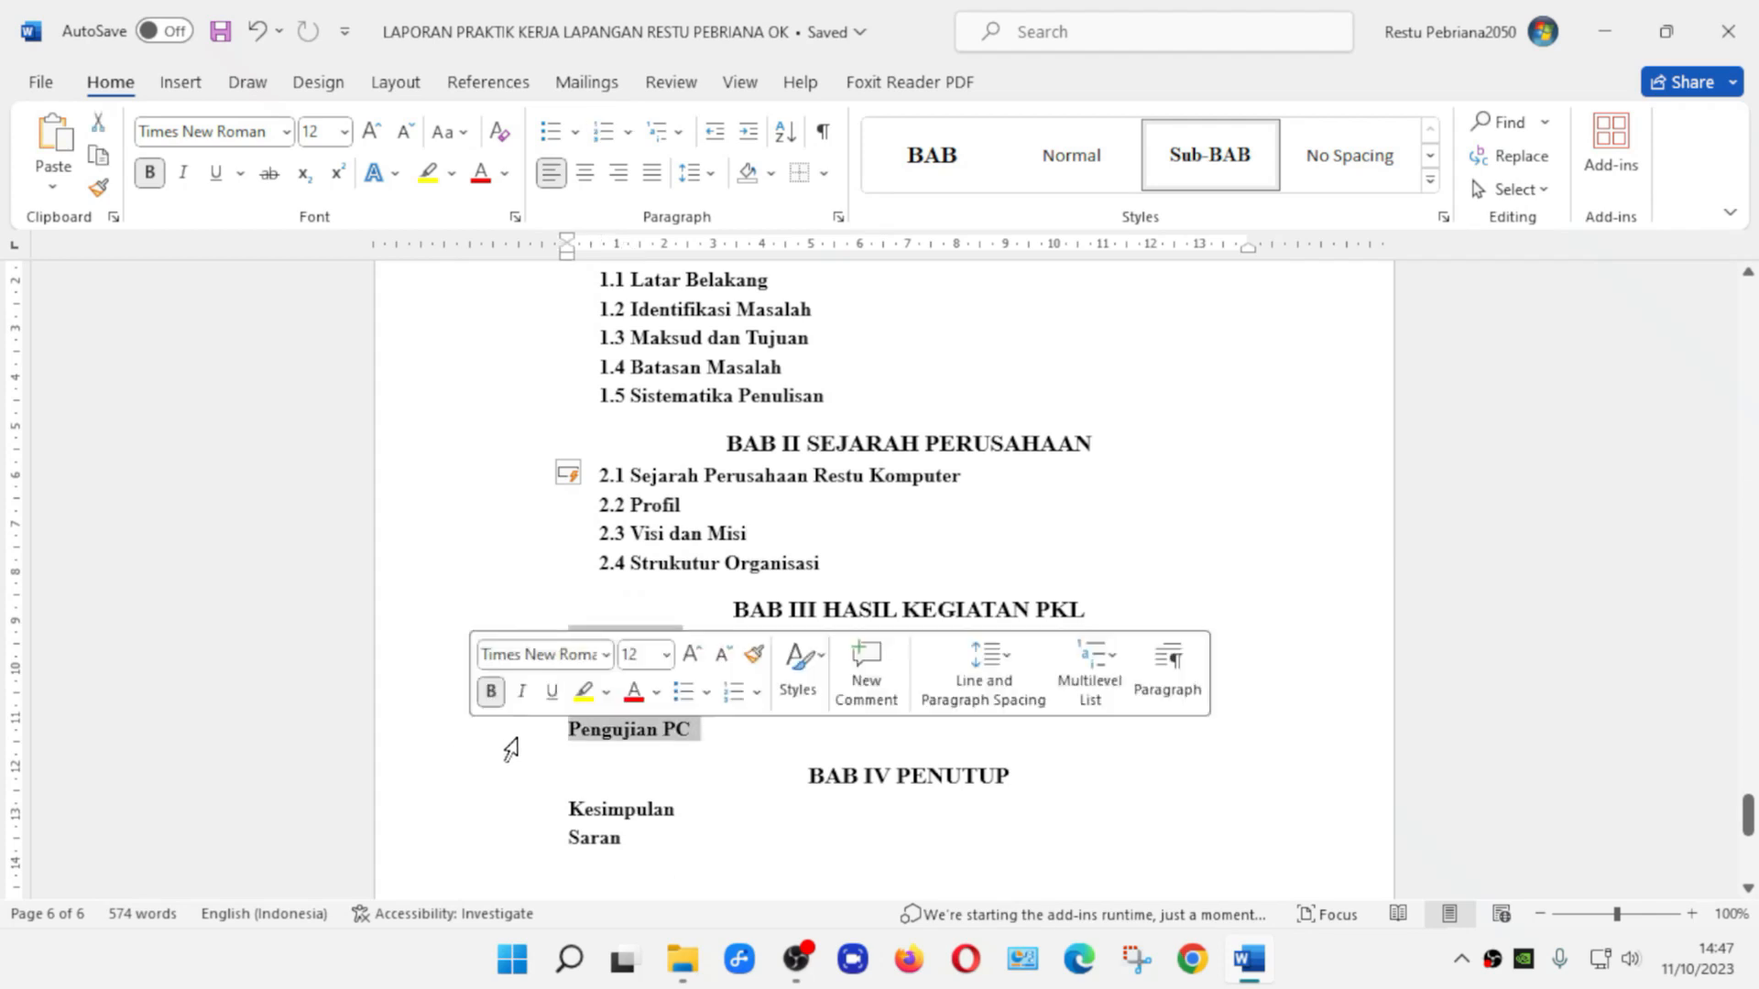
left_click(628, 130)
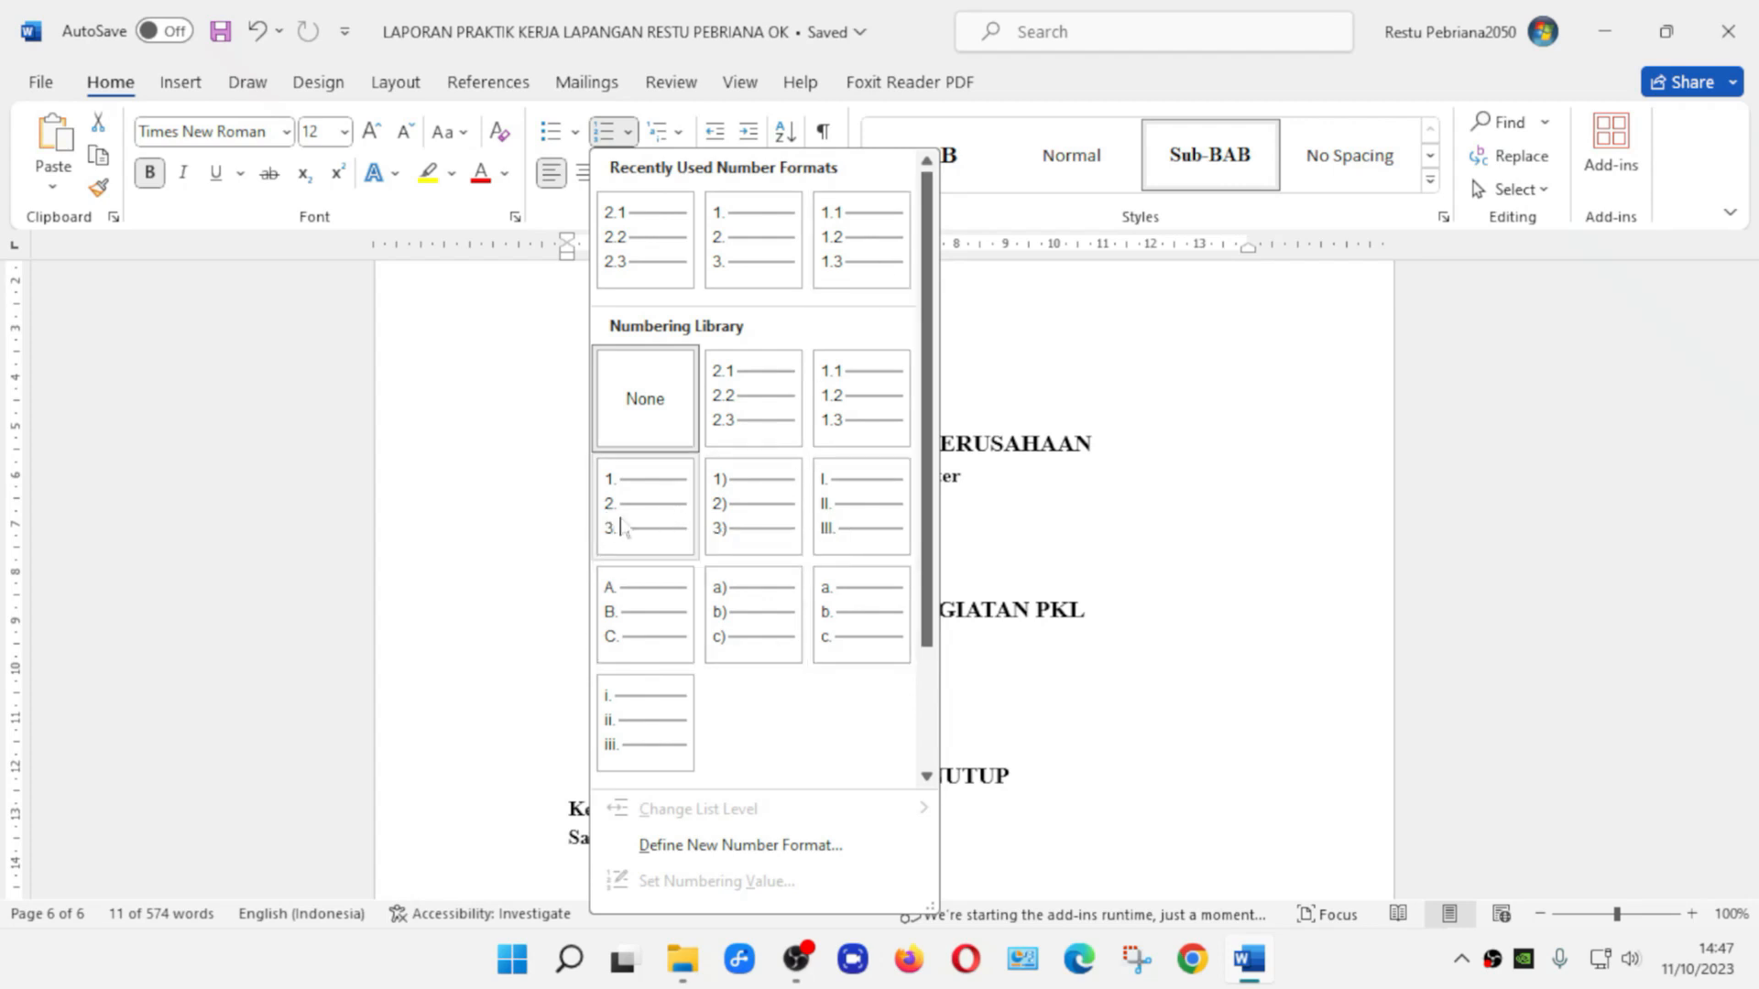
left_click(628, 527)
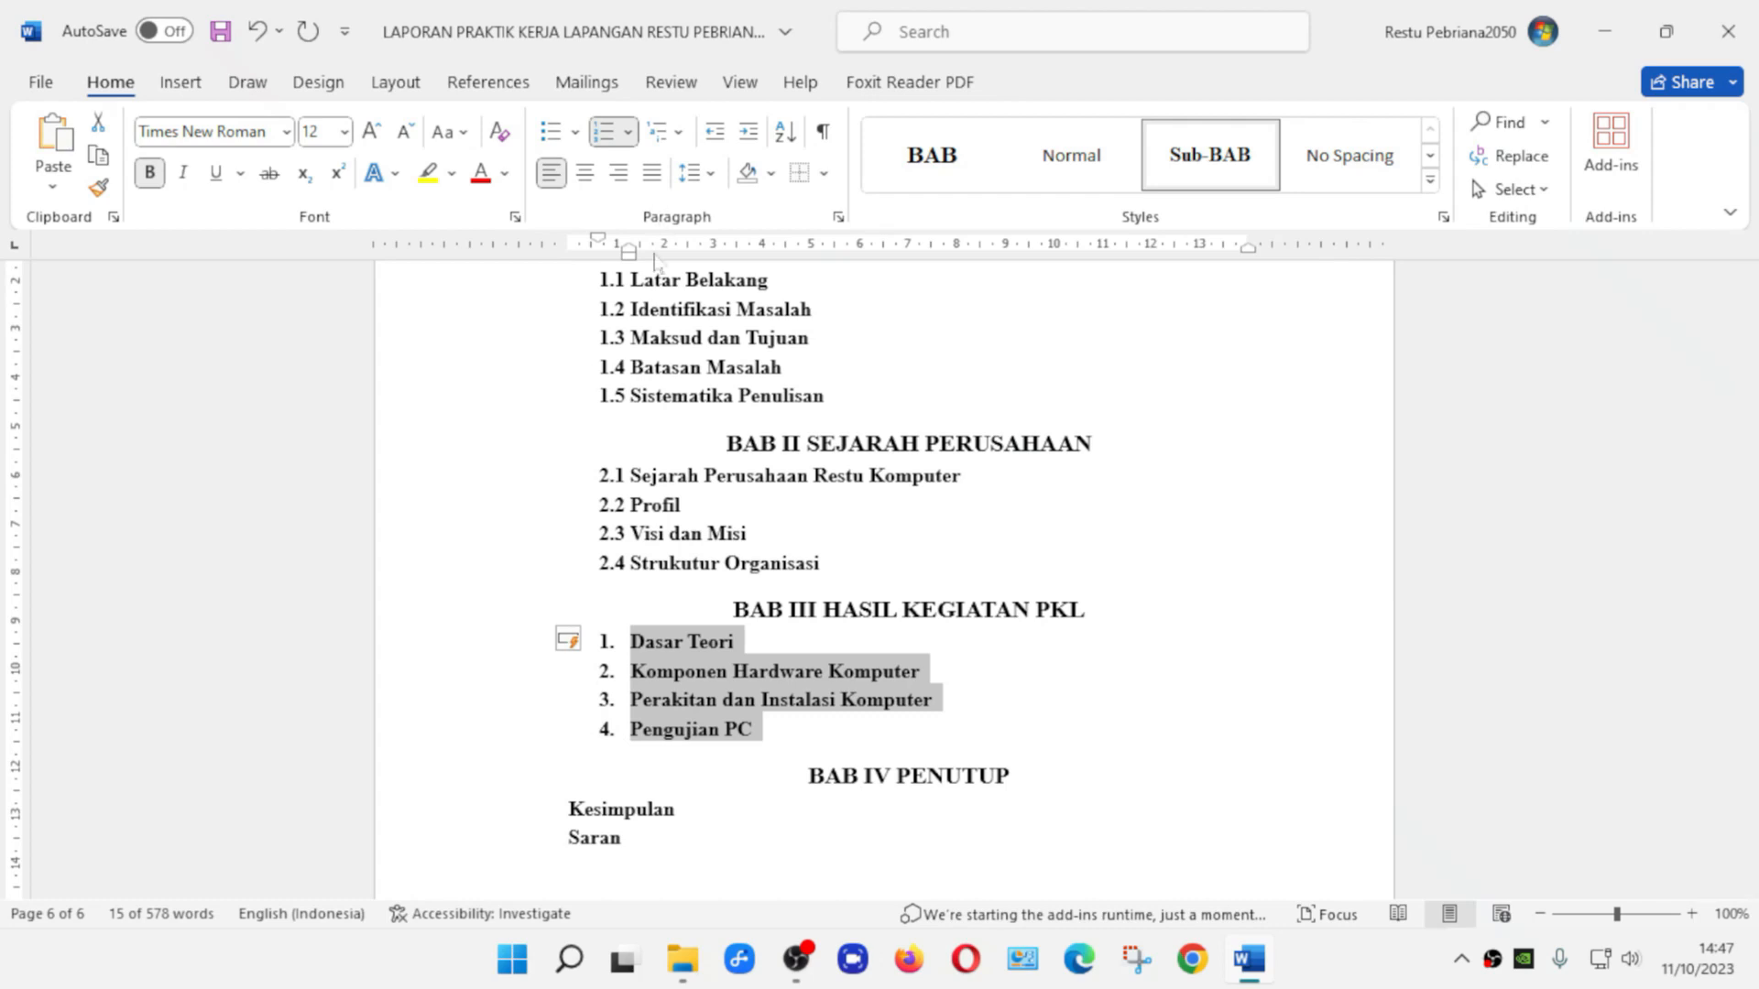
Define a new number format for the BAB III entries with a fixed 3. prefix and no trailing period, so they run 3.1, 3.2, 3.3
left_click(628, 135)
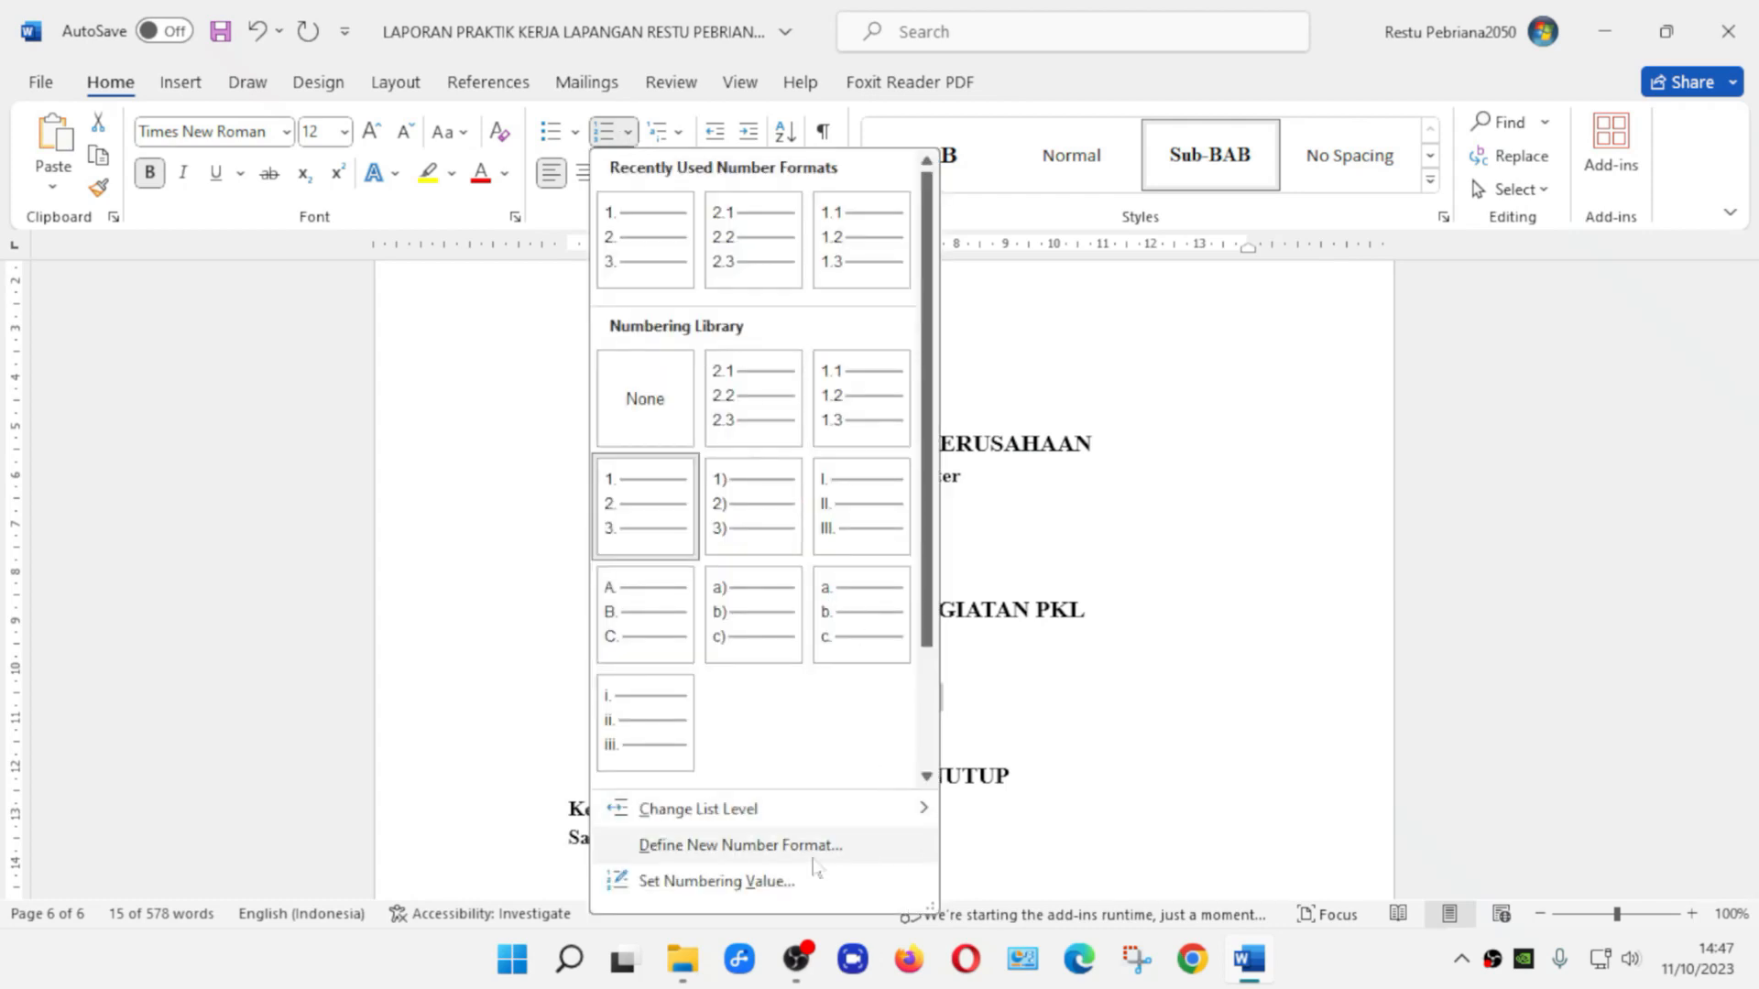
left_click(752, 857)
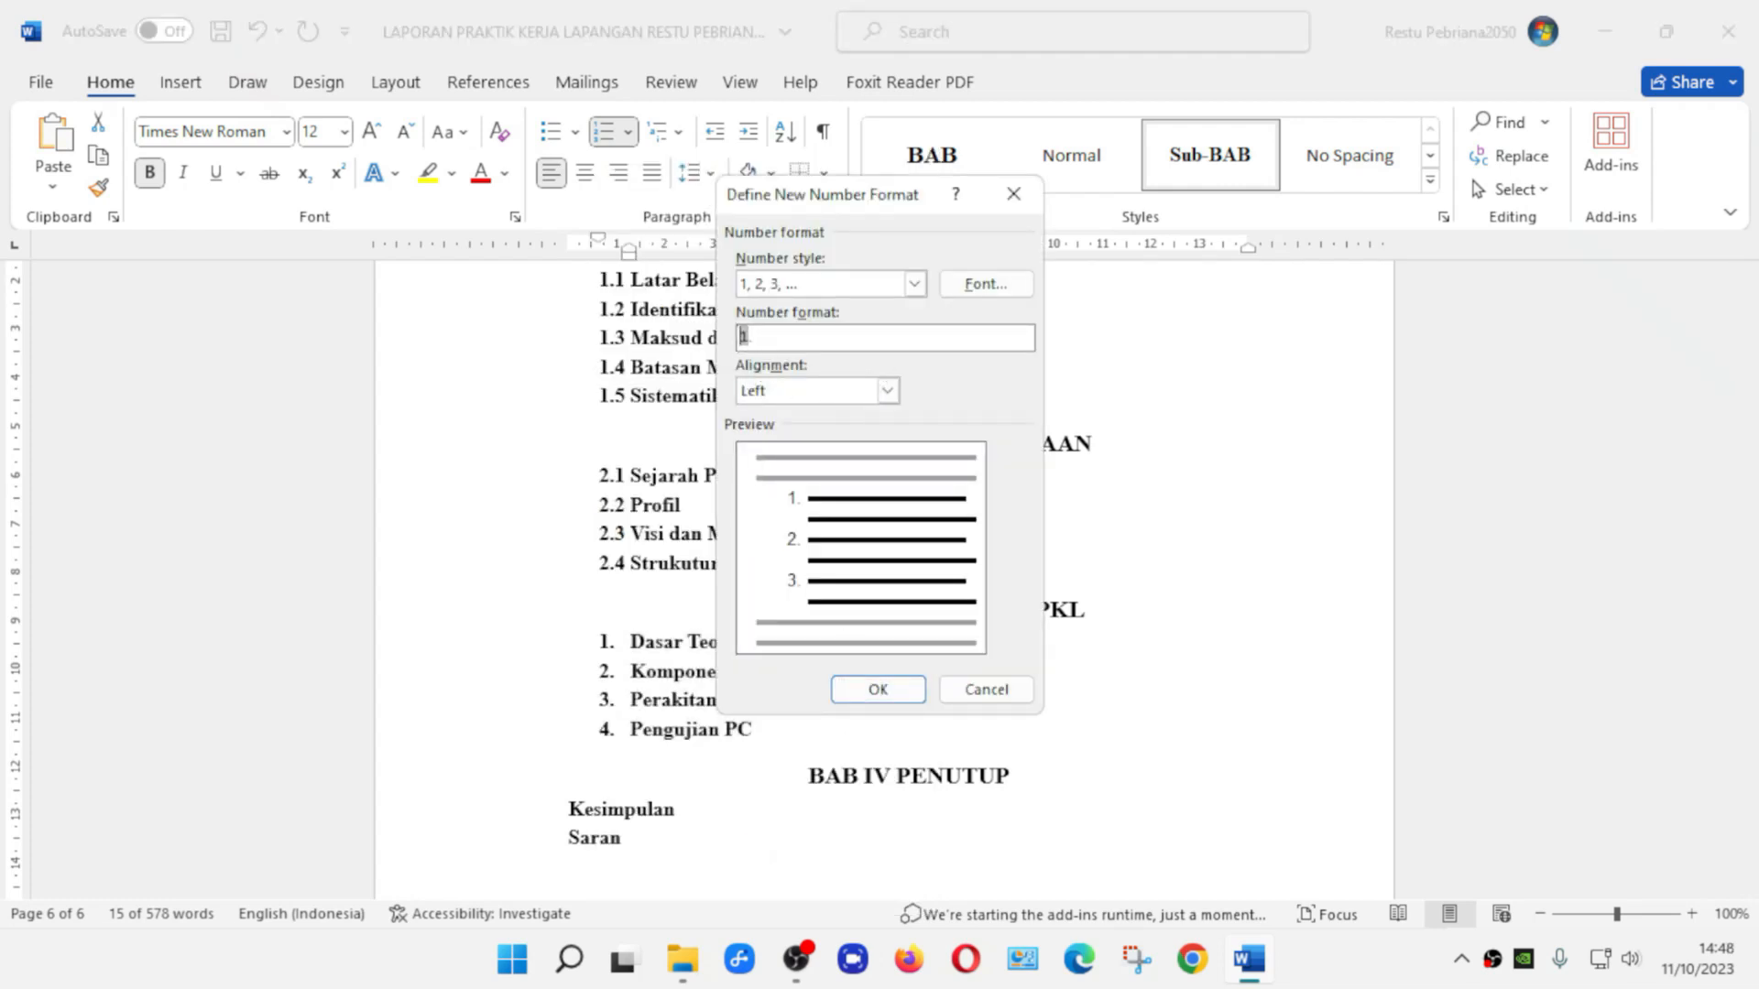
type("3")
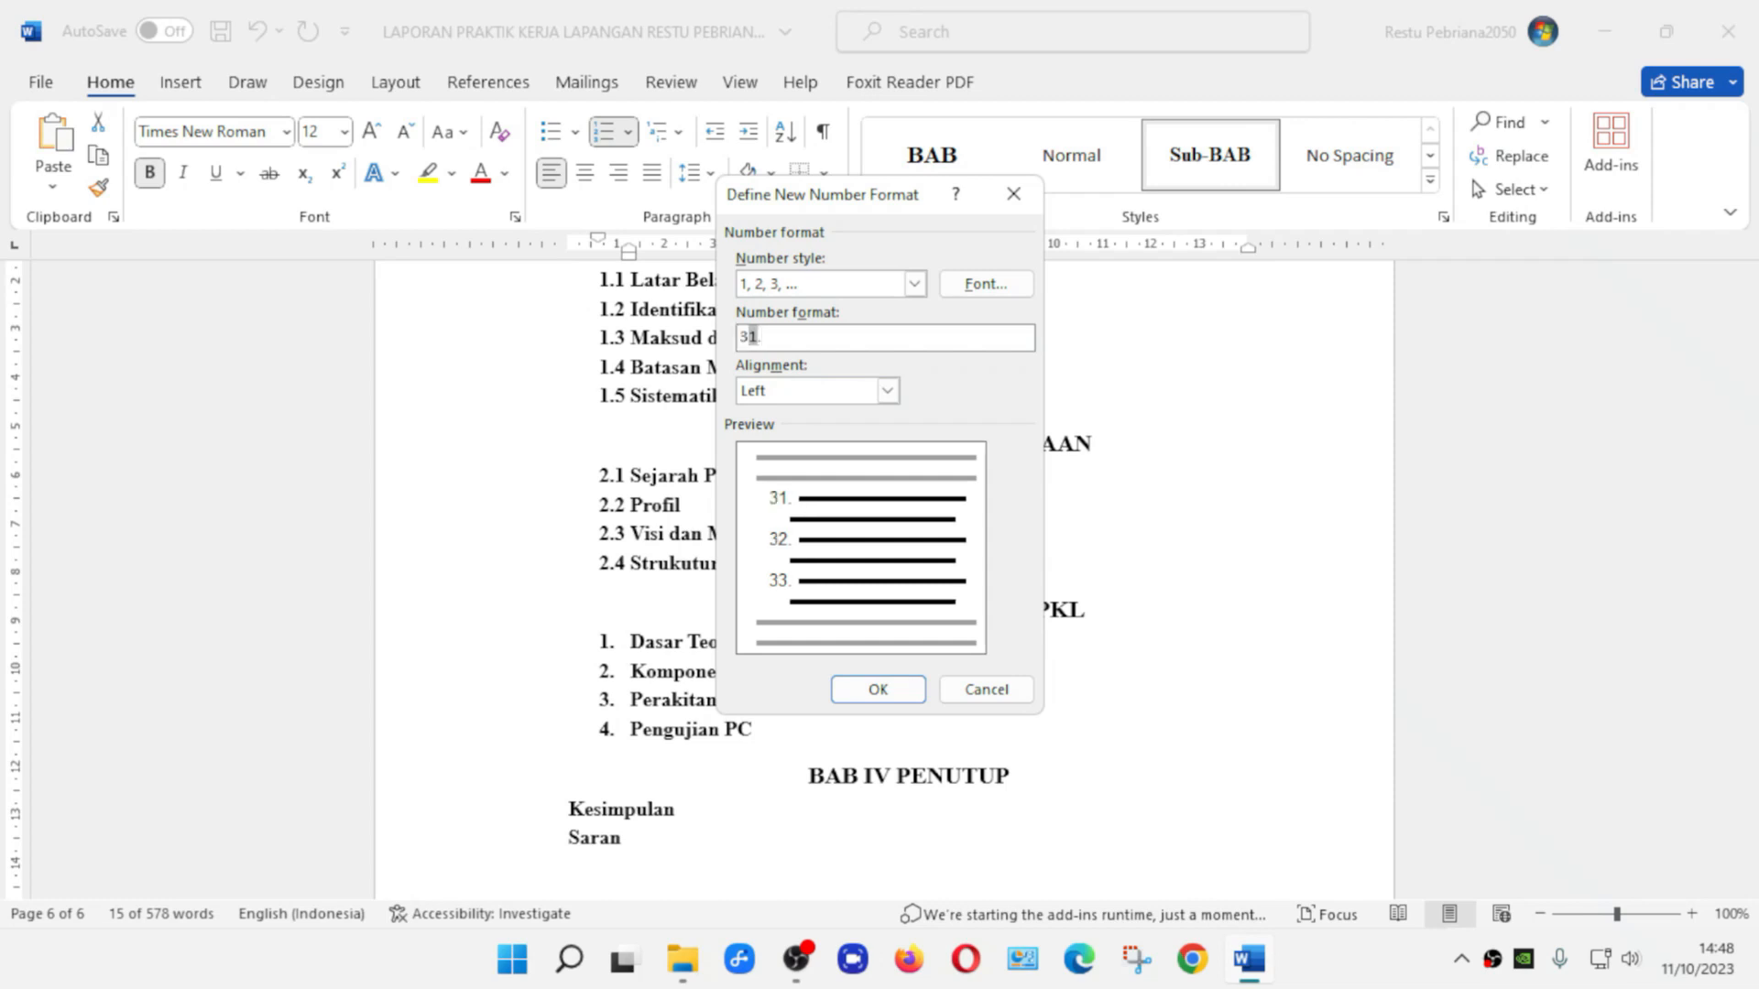
key("BackSpace")
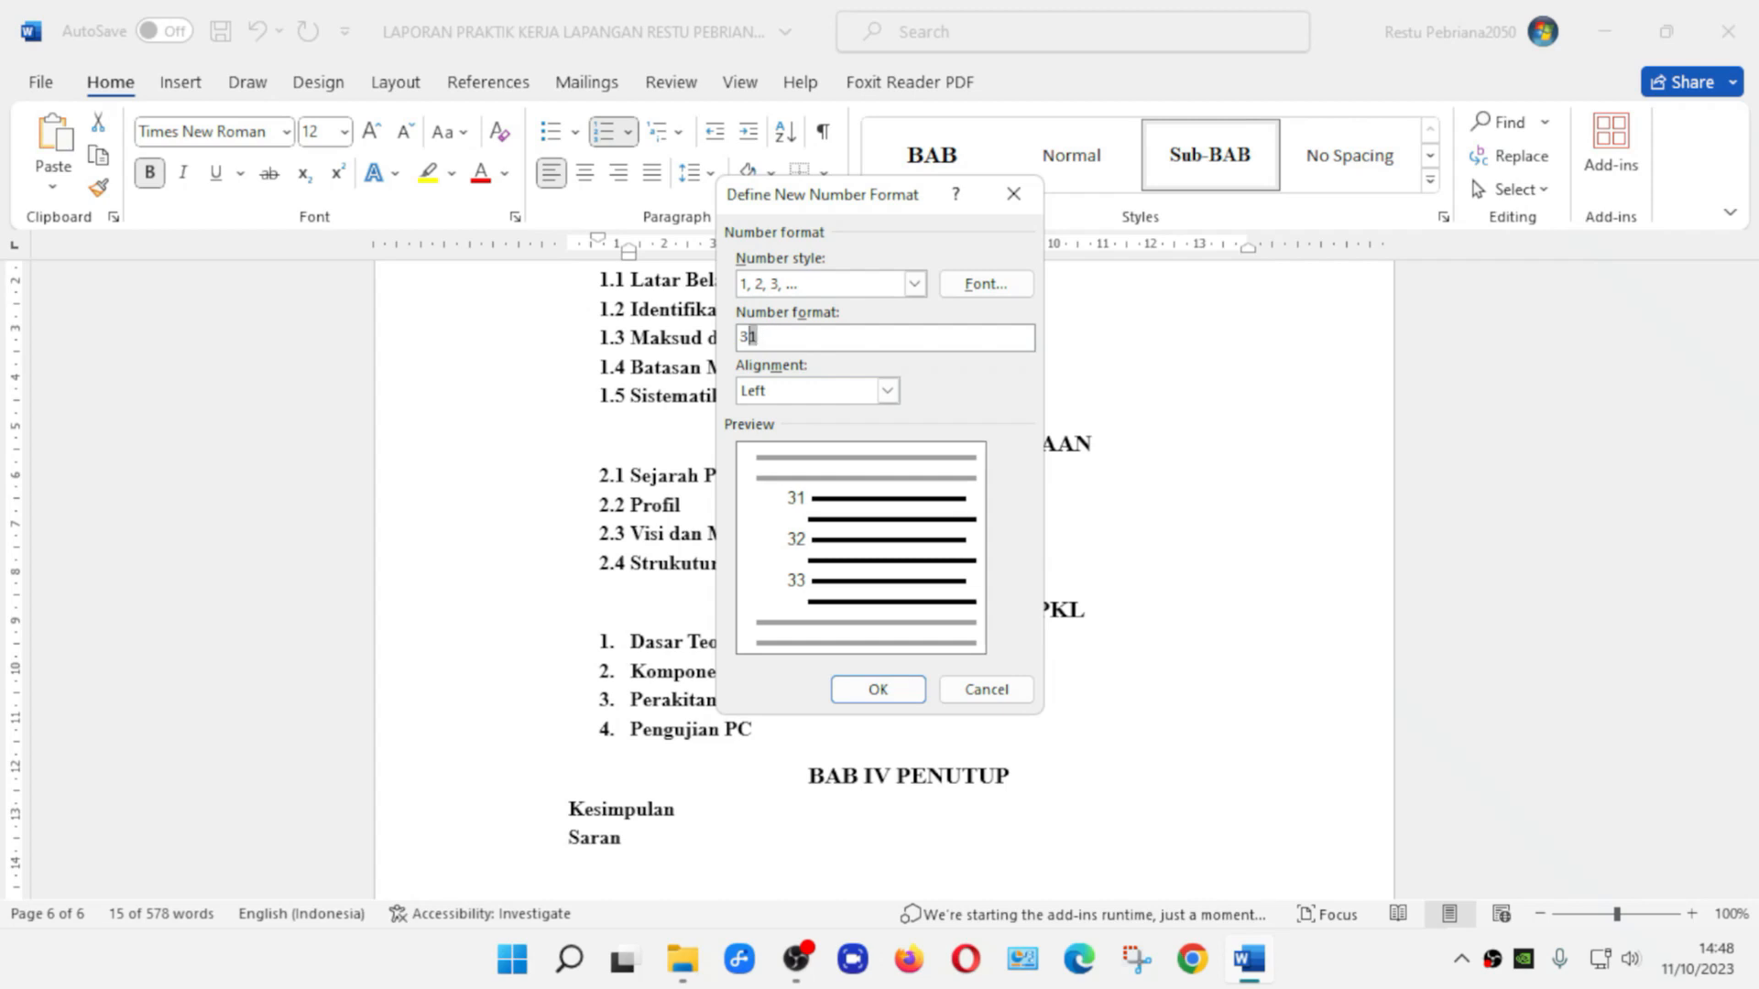
type(".")
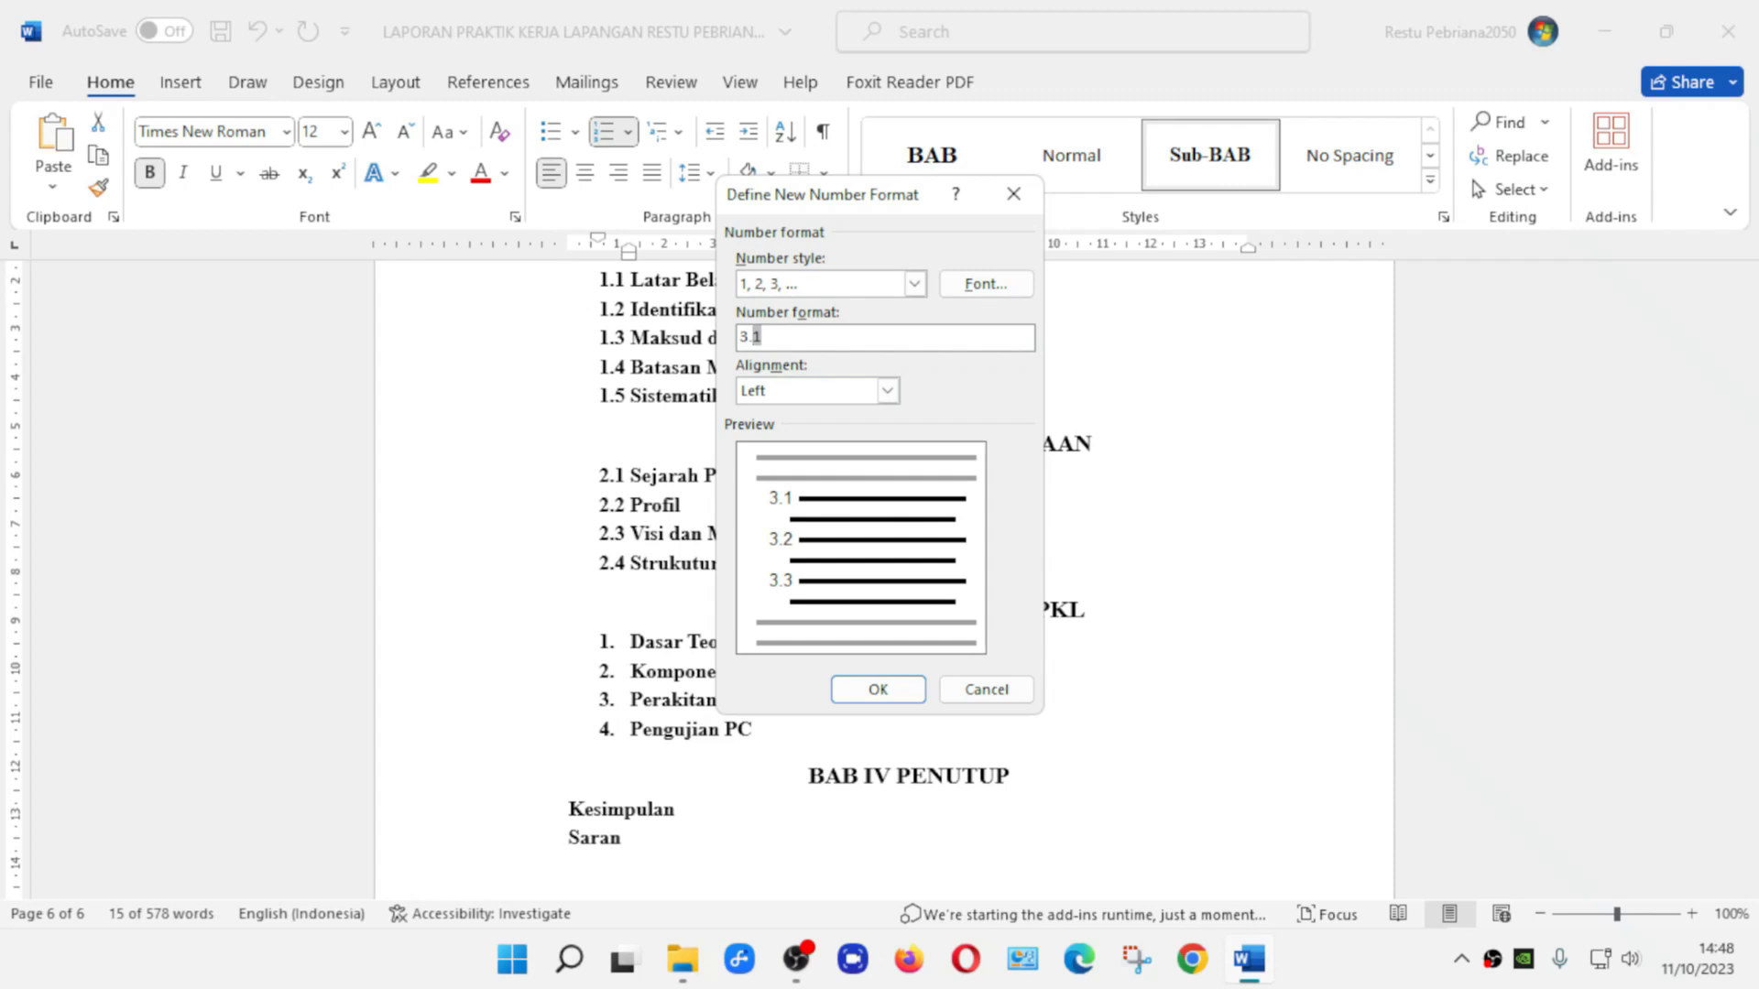
left_click(907, 689)
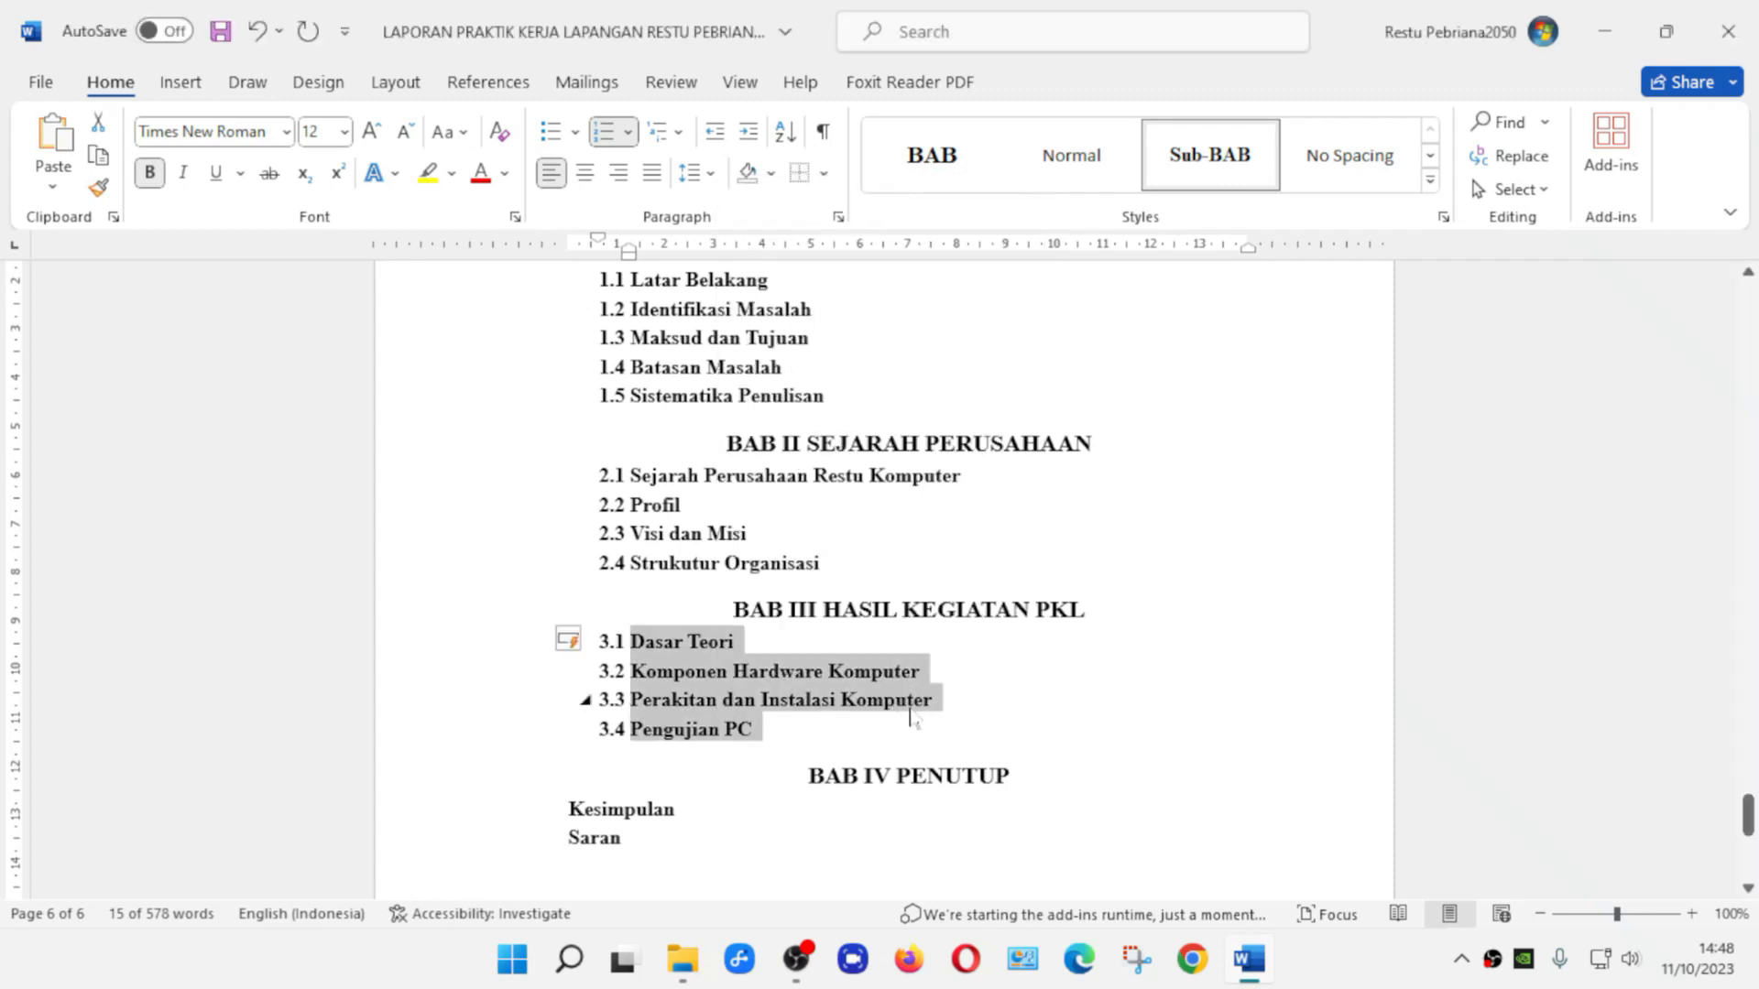
left_click(1012, 685)
Number the Kesimpulan and Saran entries under BAB IV PENUTUP with the 1., 2., 3. format
scroll(915, 641, "down", 2)
left_click_drag(478, 626, 476, 673)
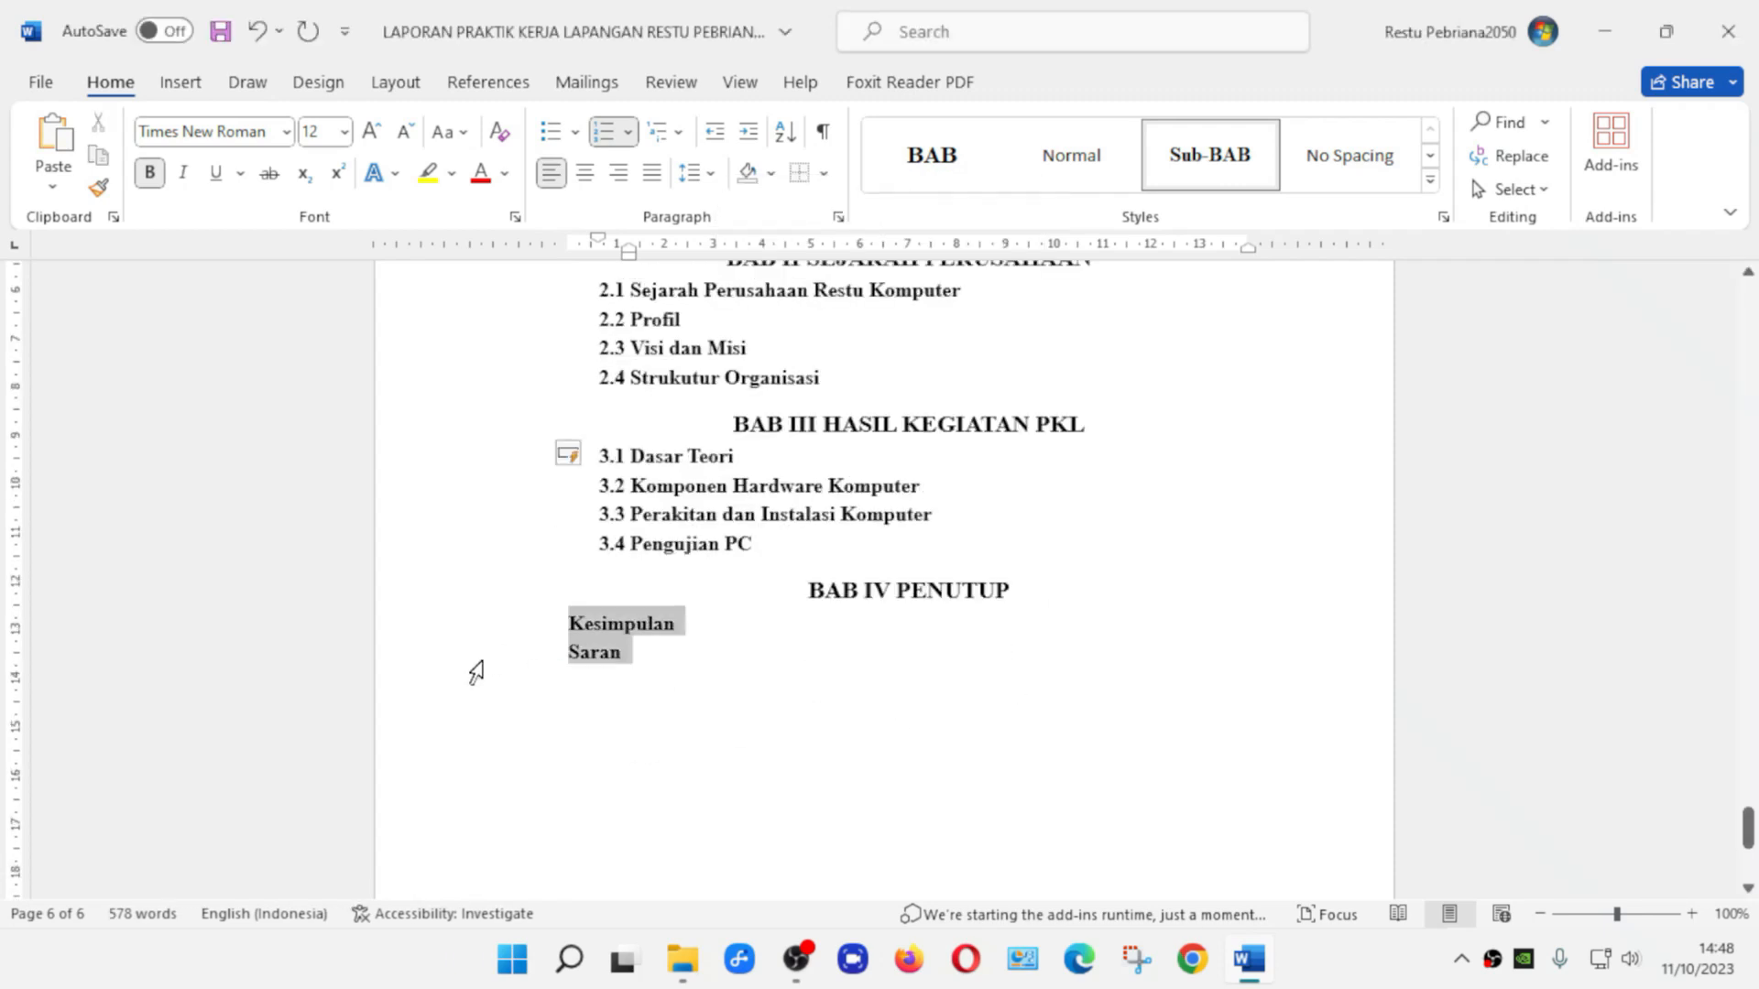
scroll(476, 641, "up", 1)
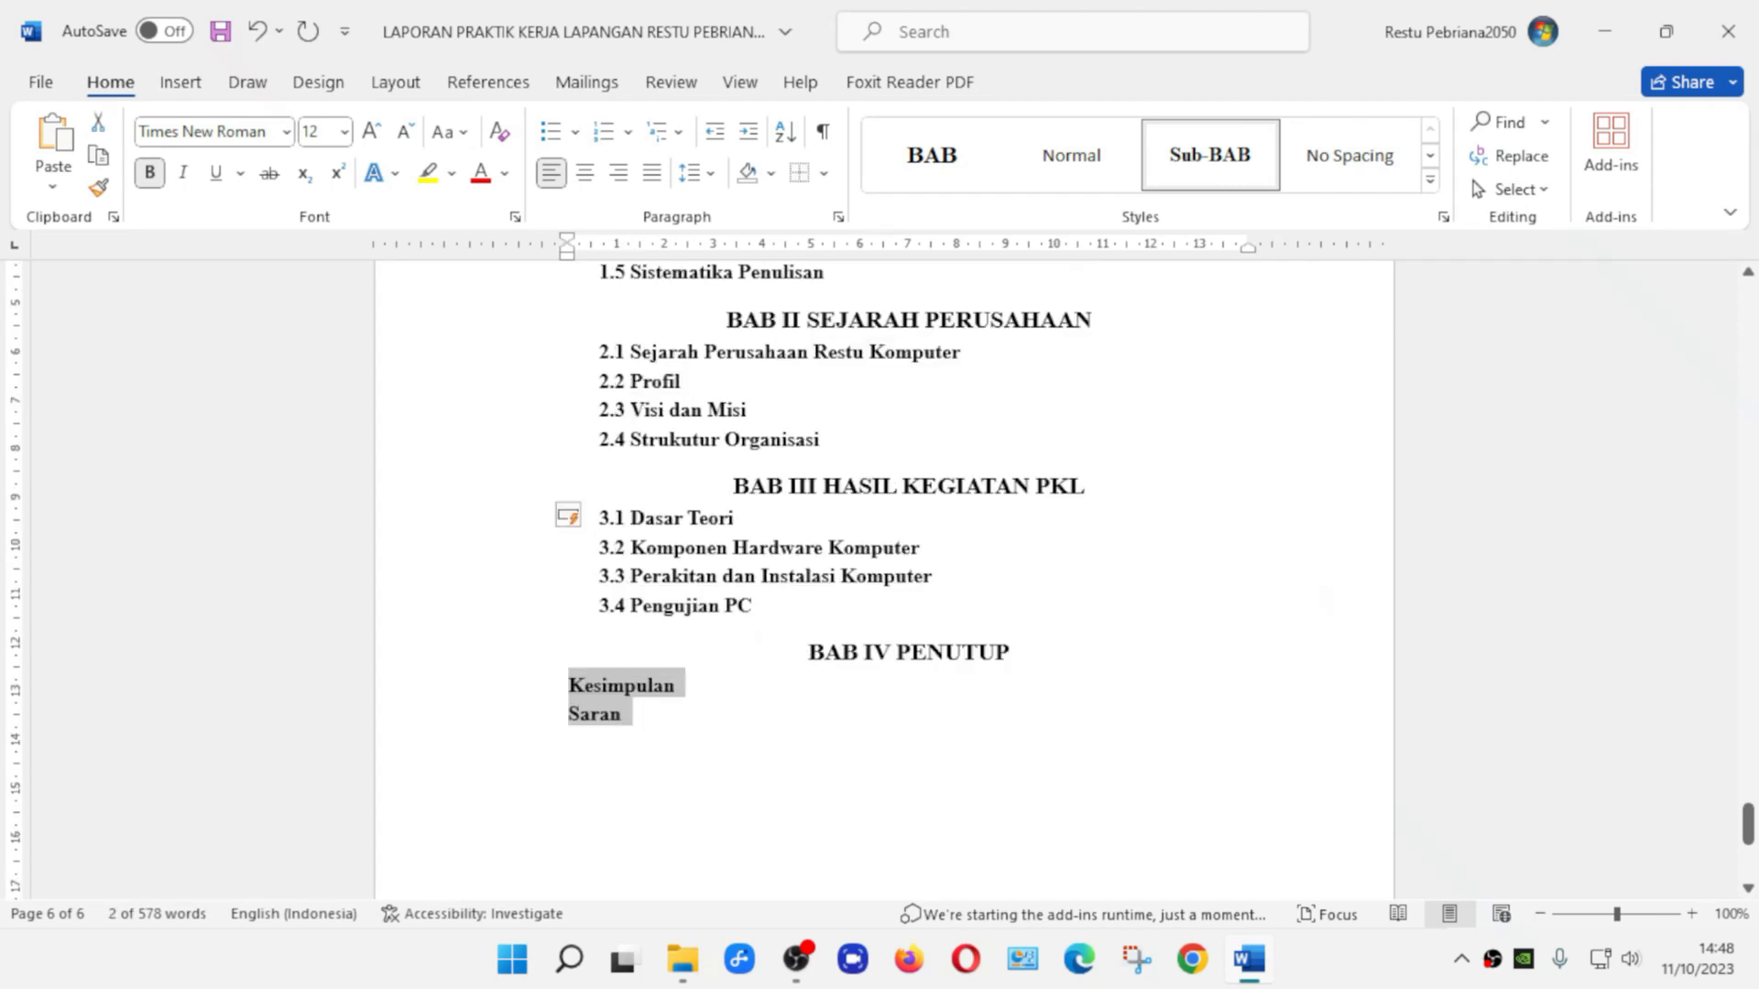
left_click(629, 134)
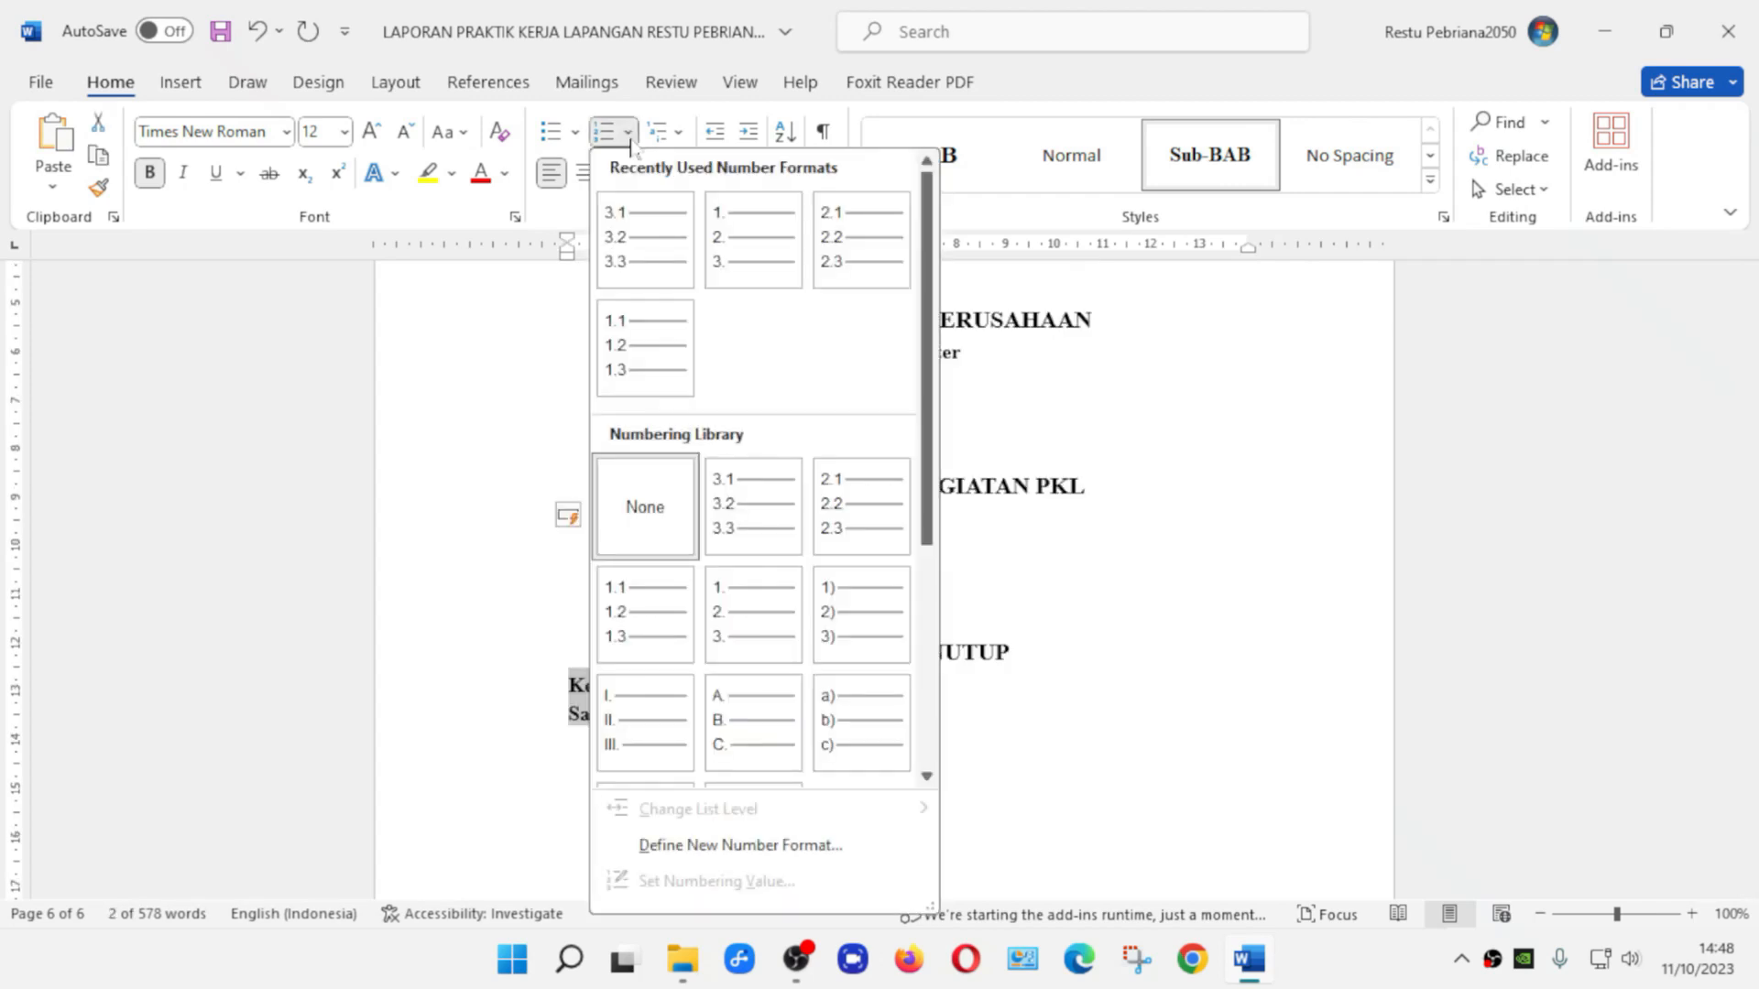
left_click(756, 272)
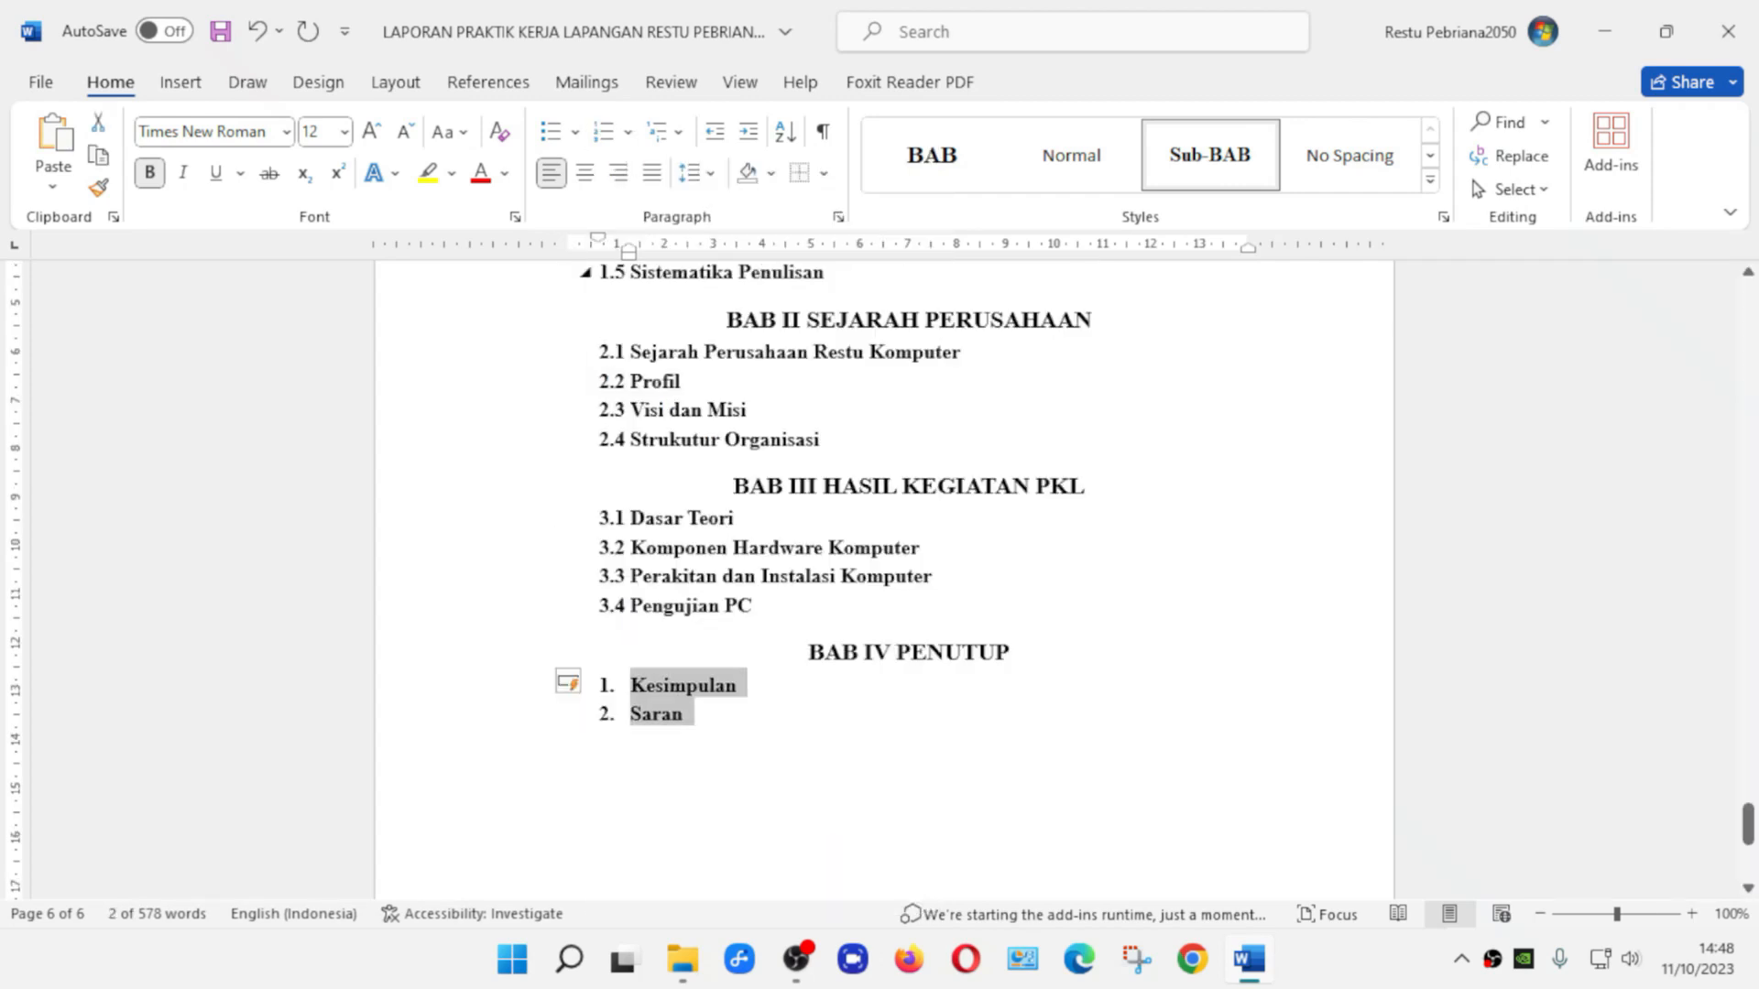
Define a new number format for the BAB IV entries with a fixed 4. prefix and no trailing period, so they run 4.1, 4.2
left_click(629, 135)
left_click(712, 842)
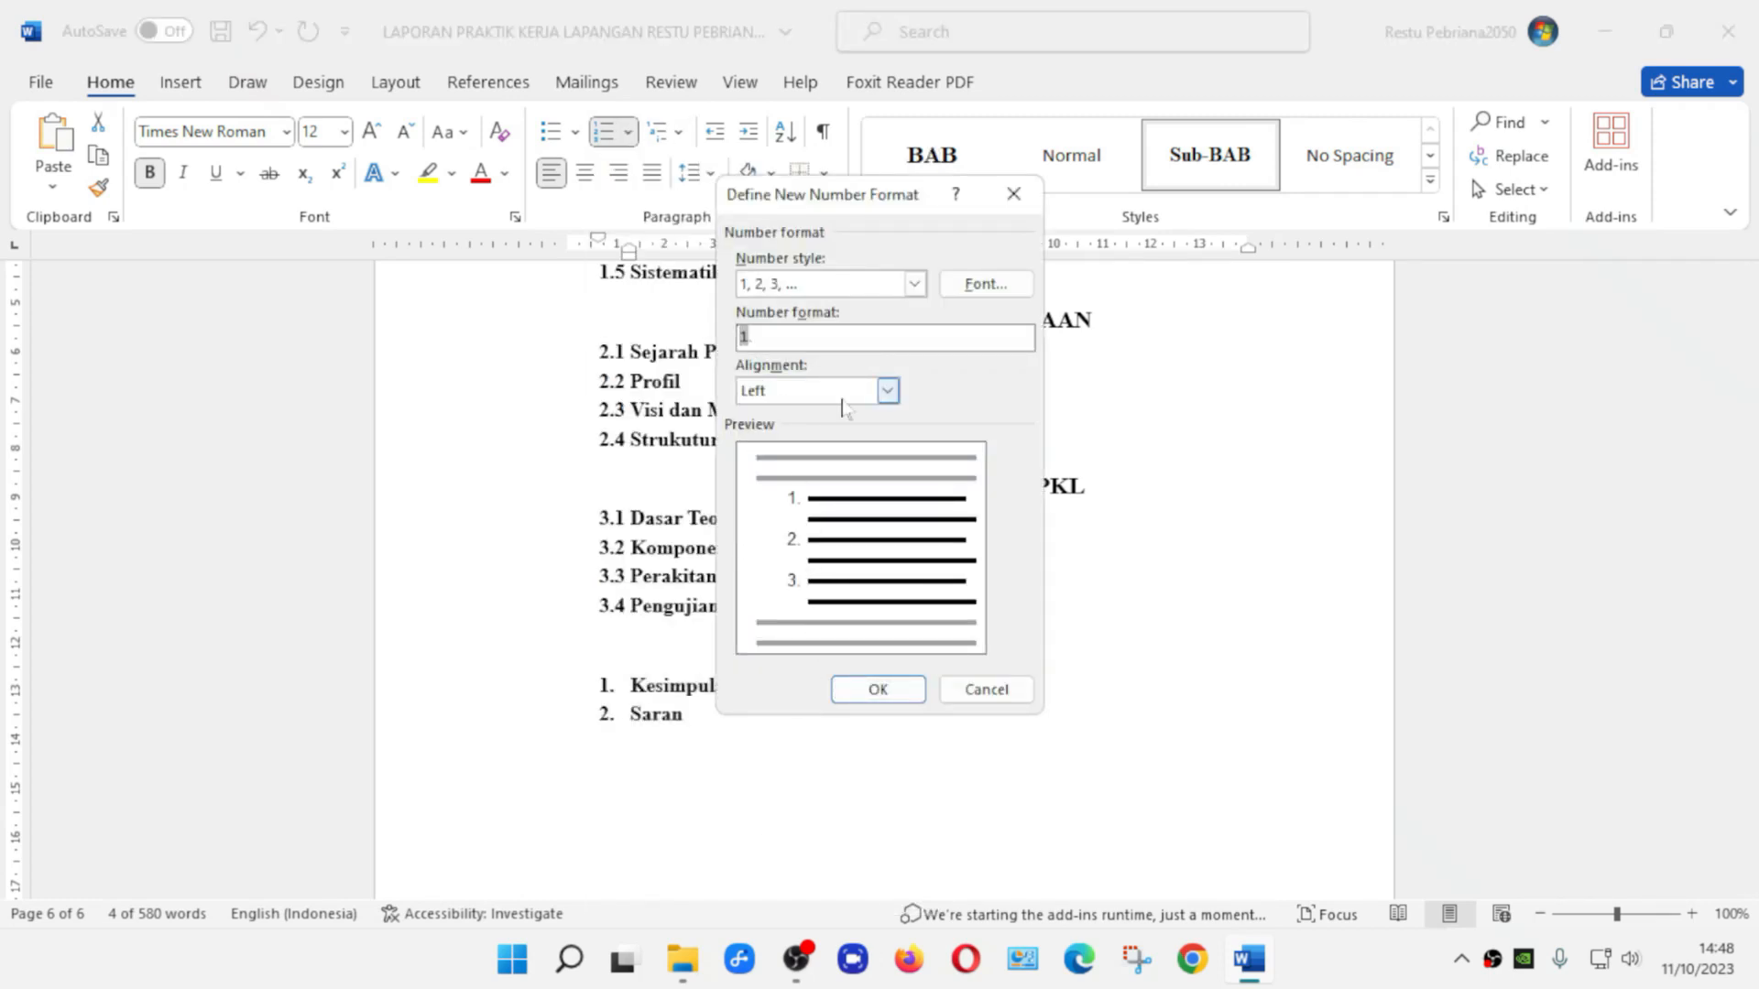
type("4")
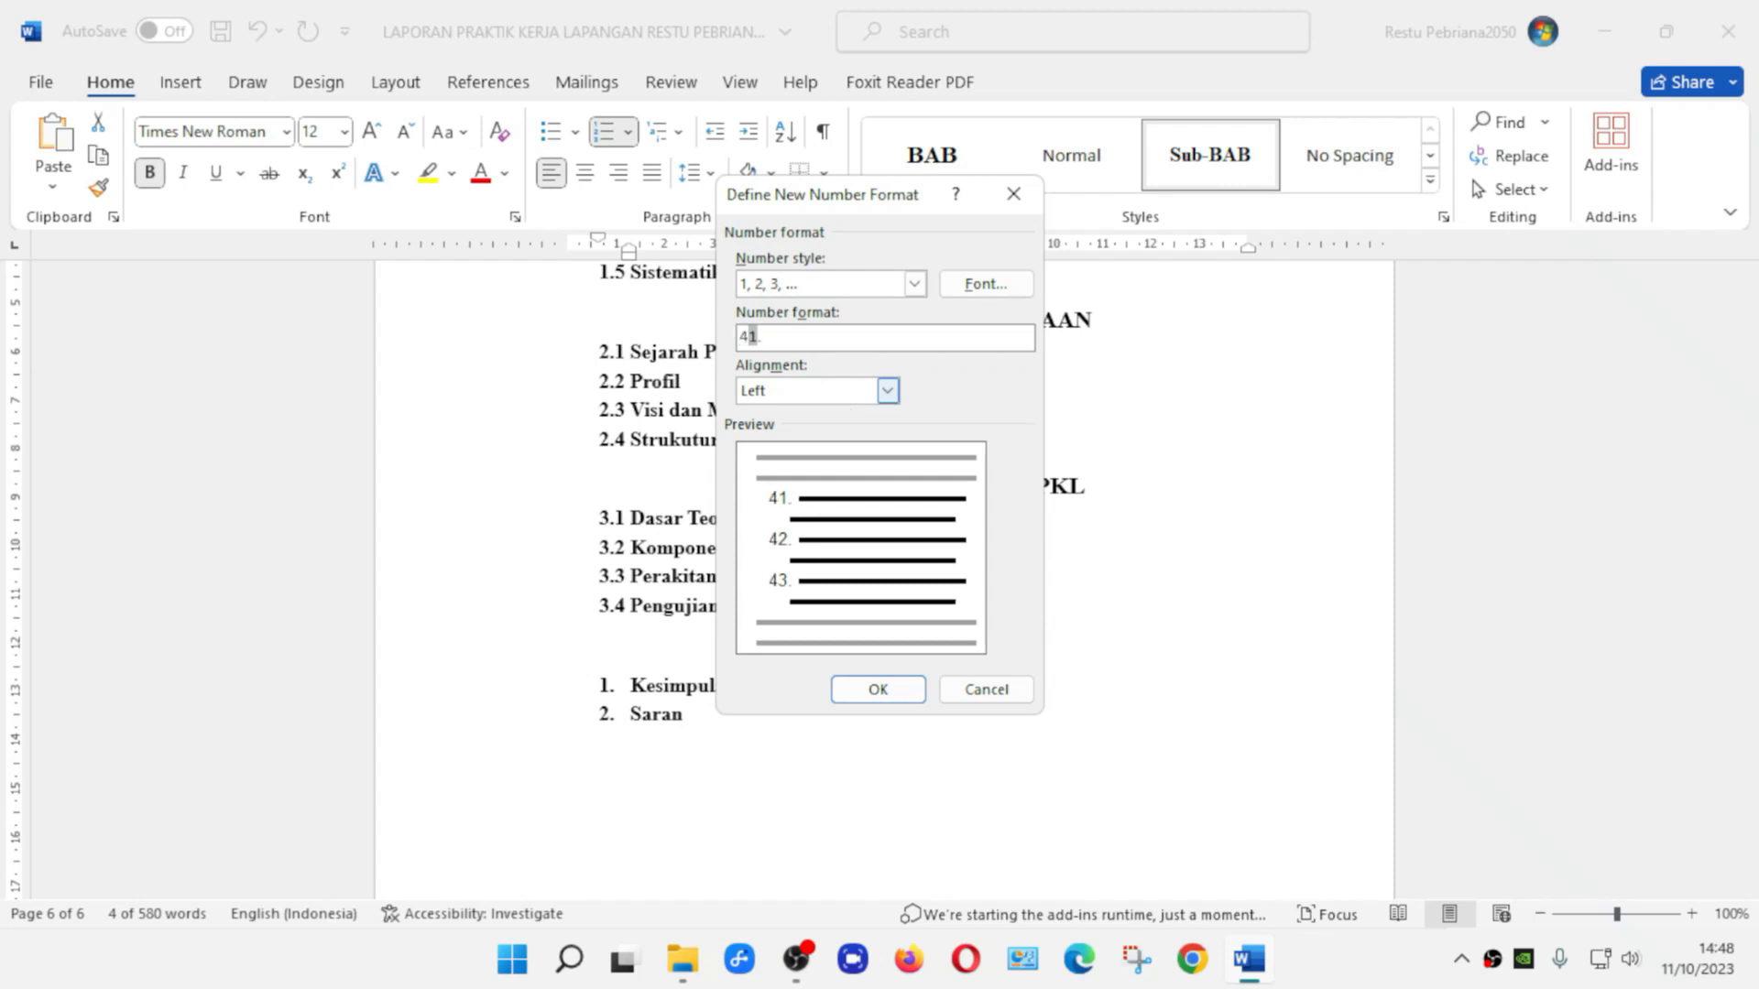
type(".")
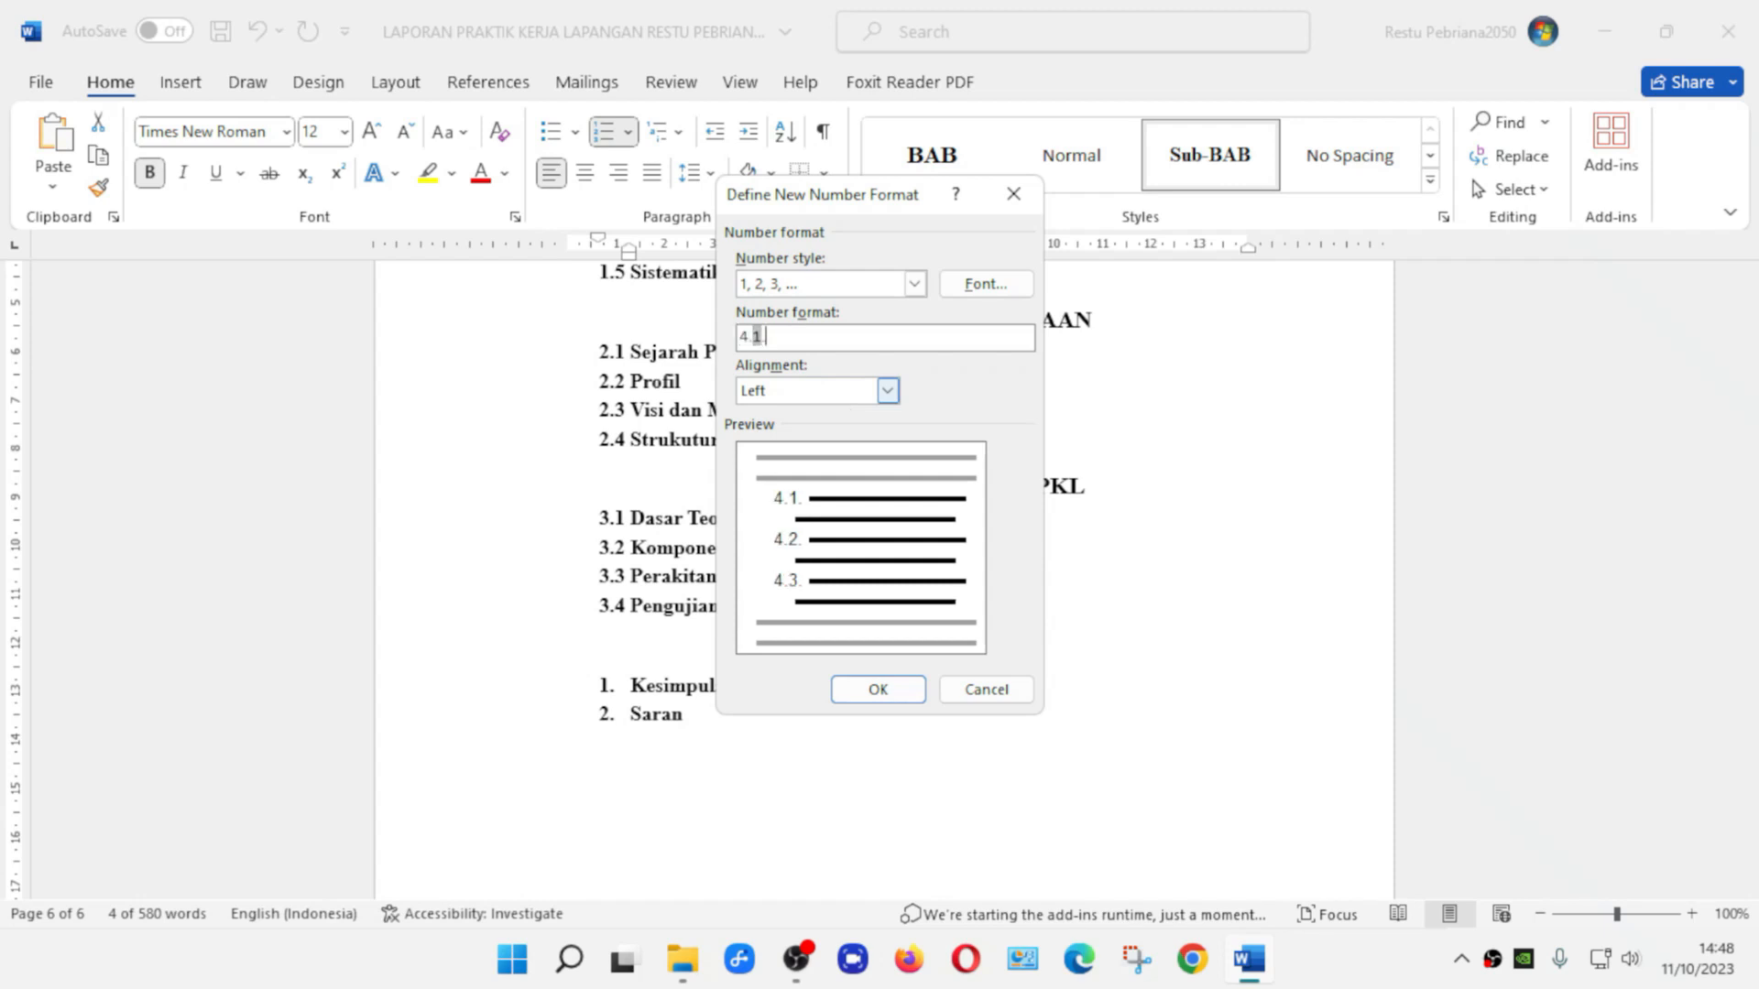
key("BackSpace")
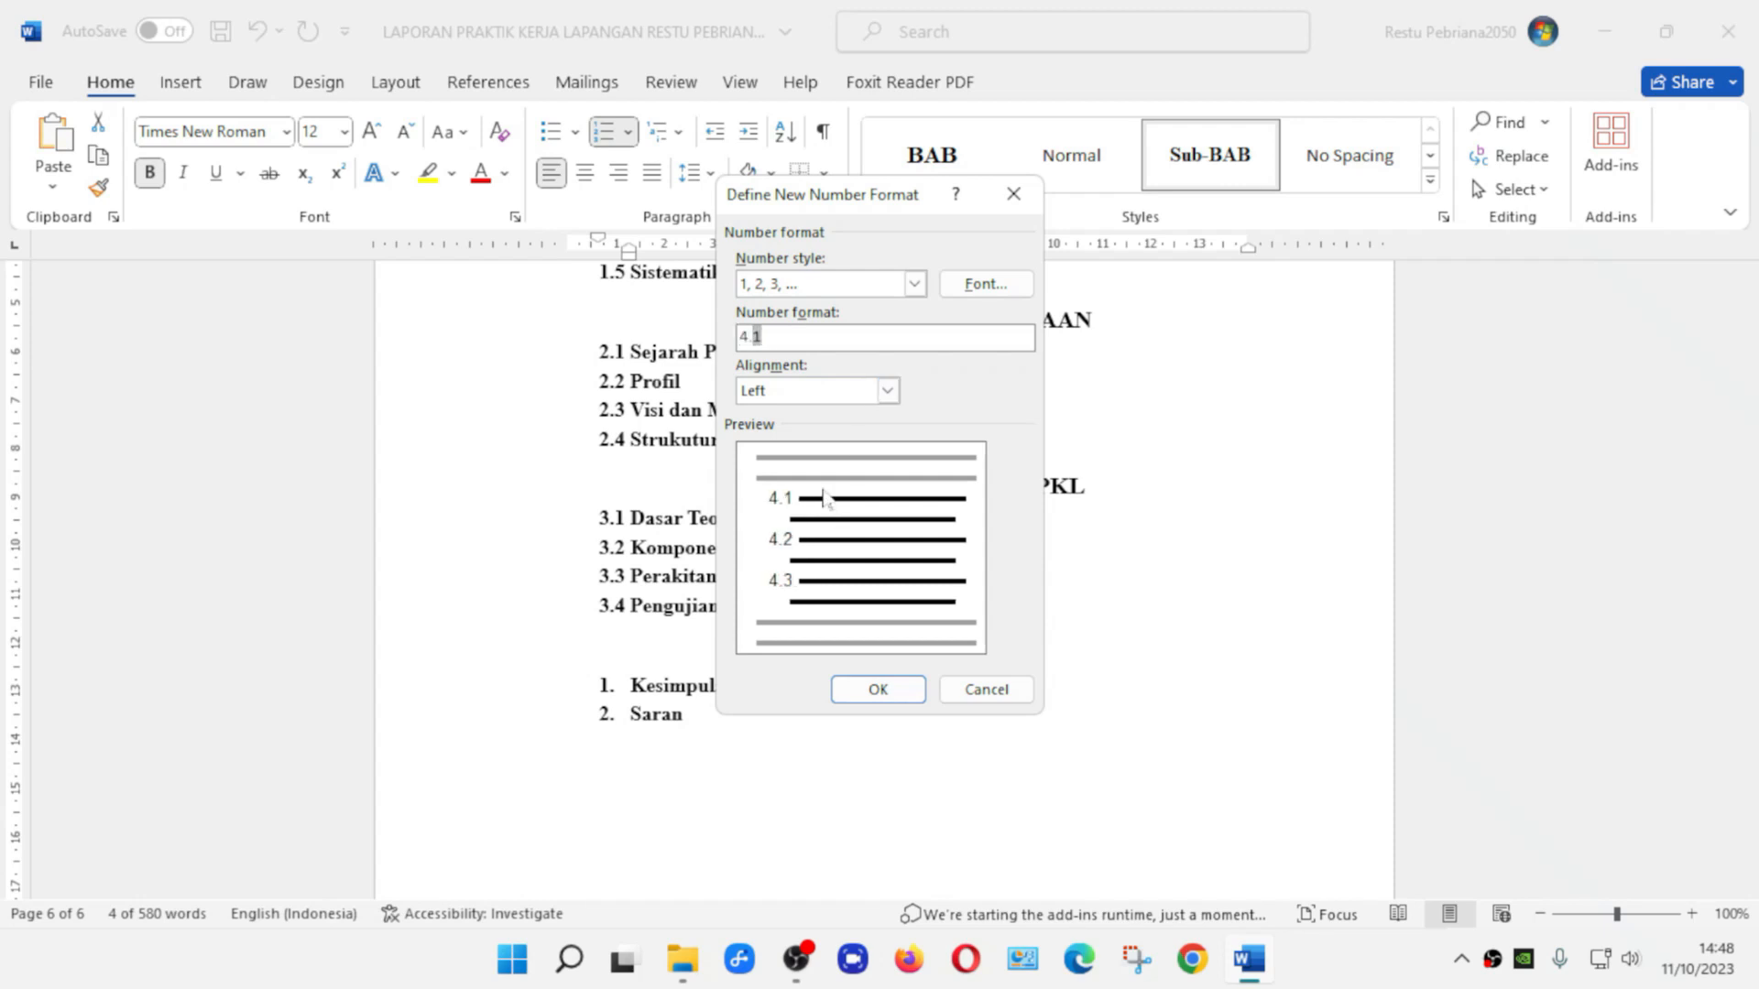
left_click(881, 694)
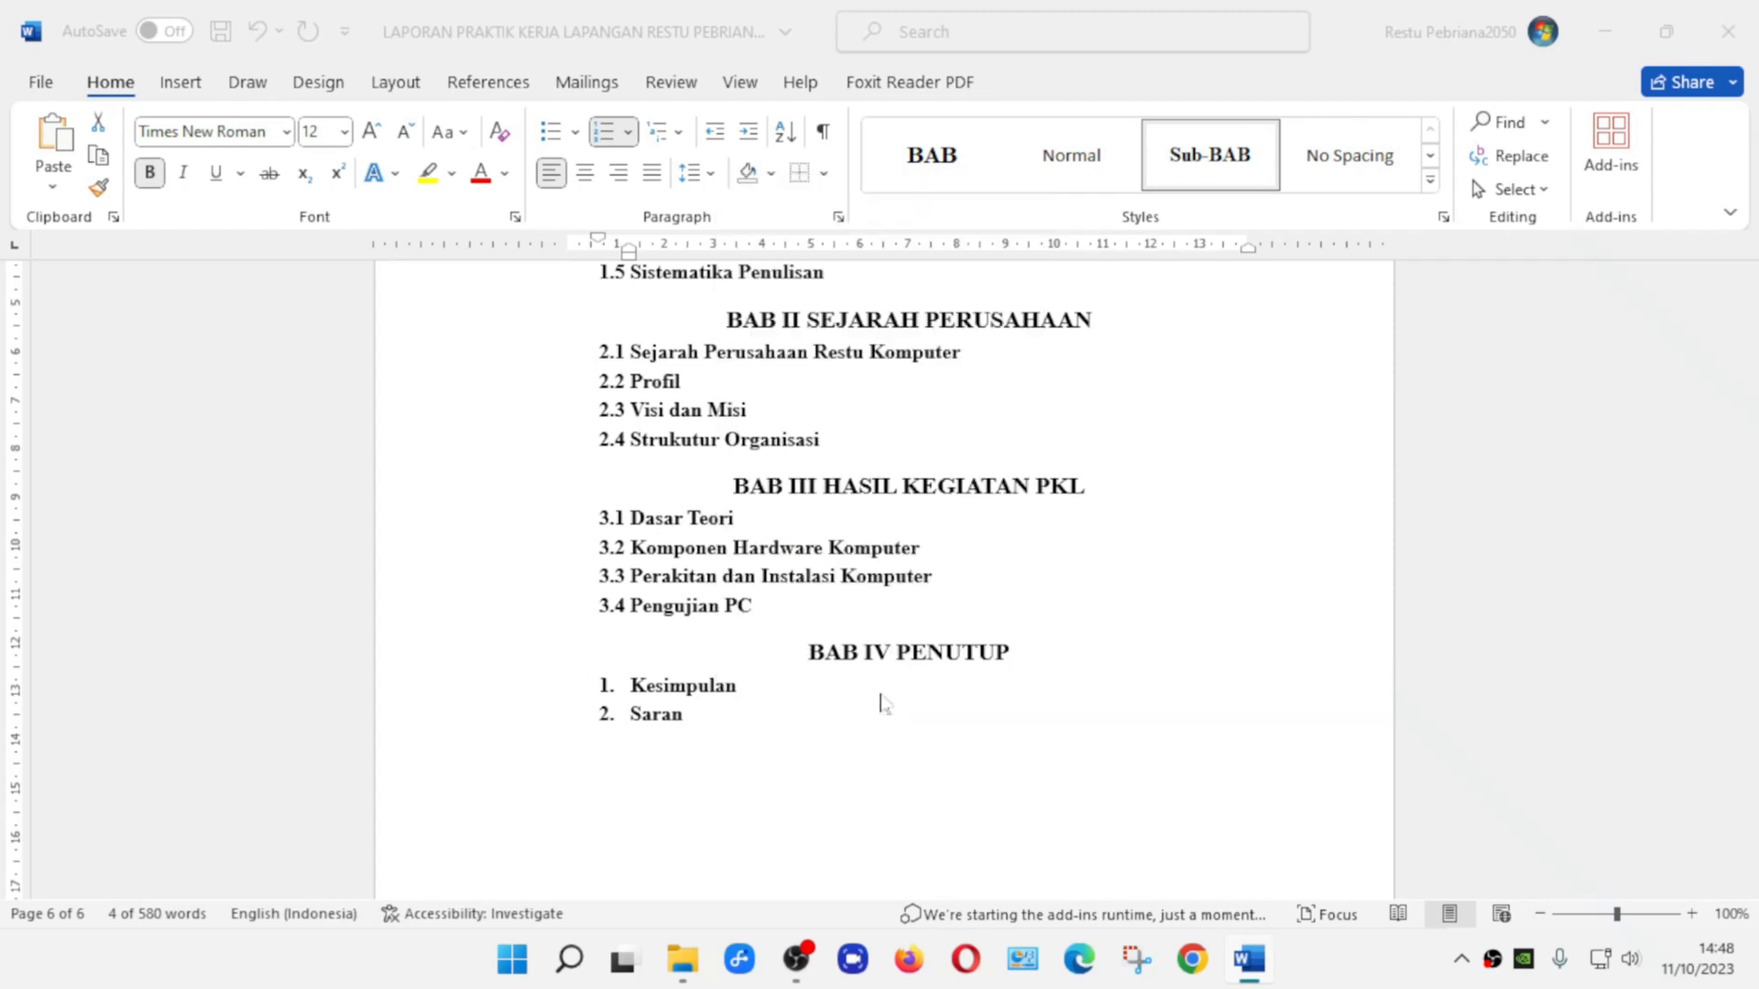
Deselect the numbered BAB IV entries and save the document
left_click(916, 719)
scroll(916, 723, "up", 3)
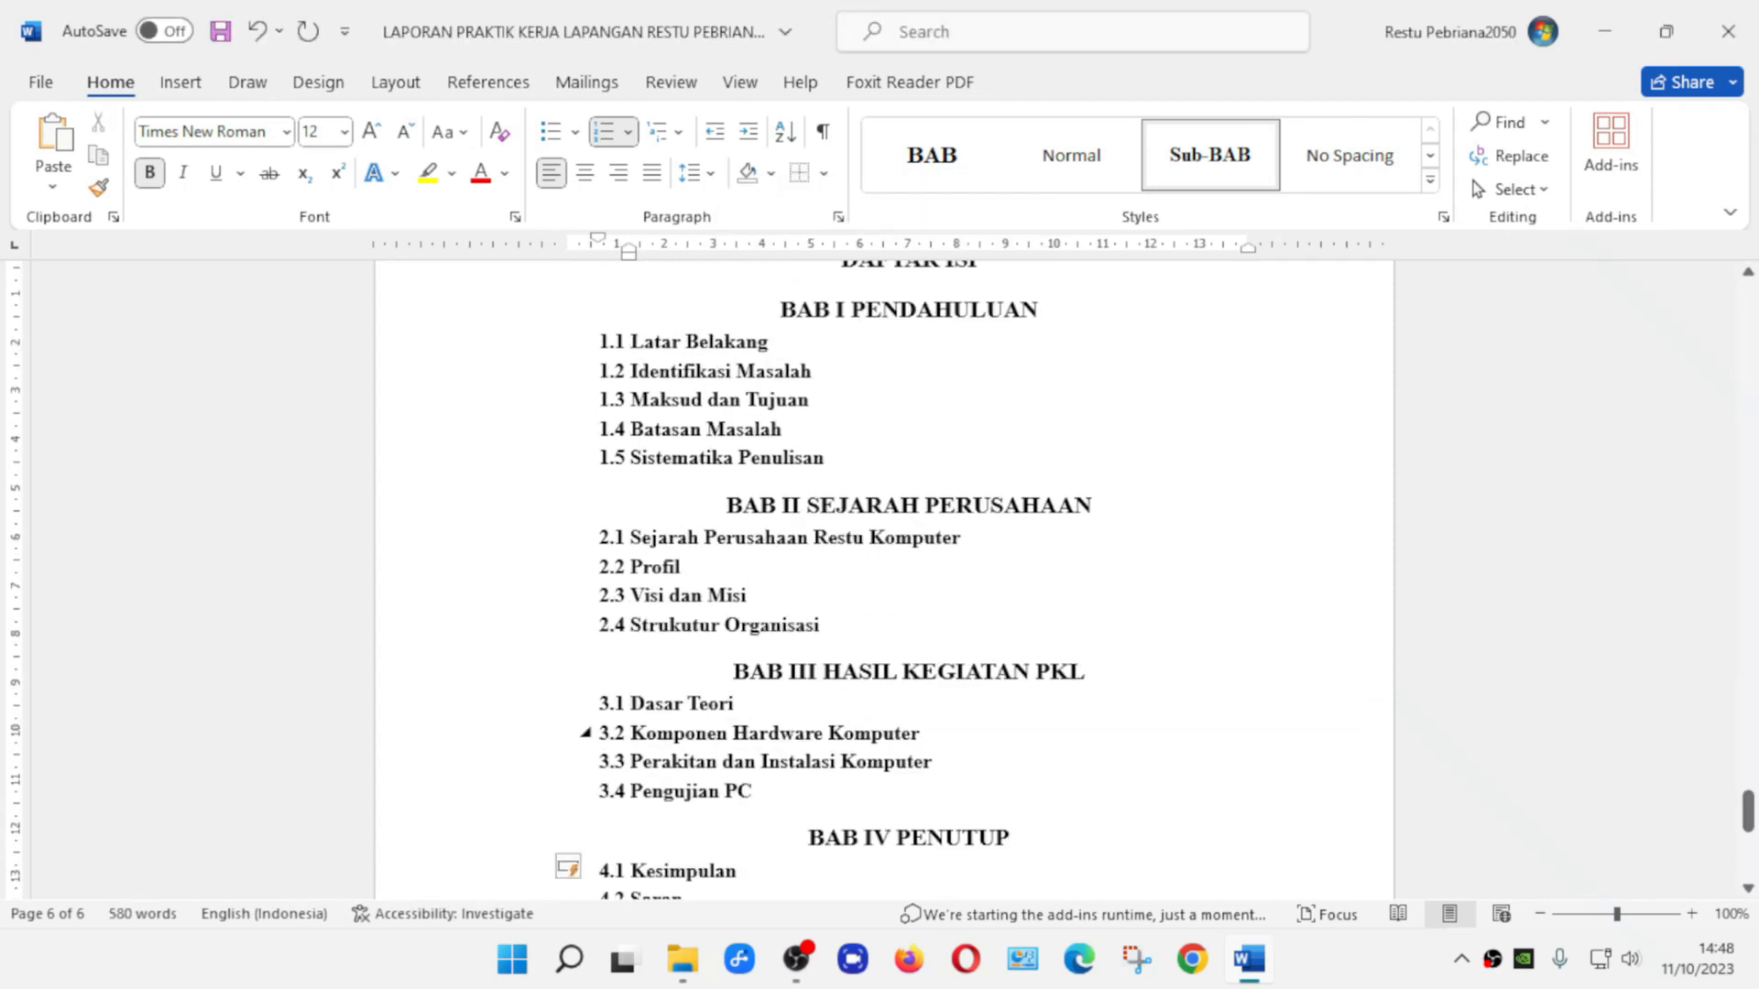
key("ctrl+s")
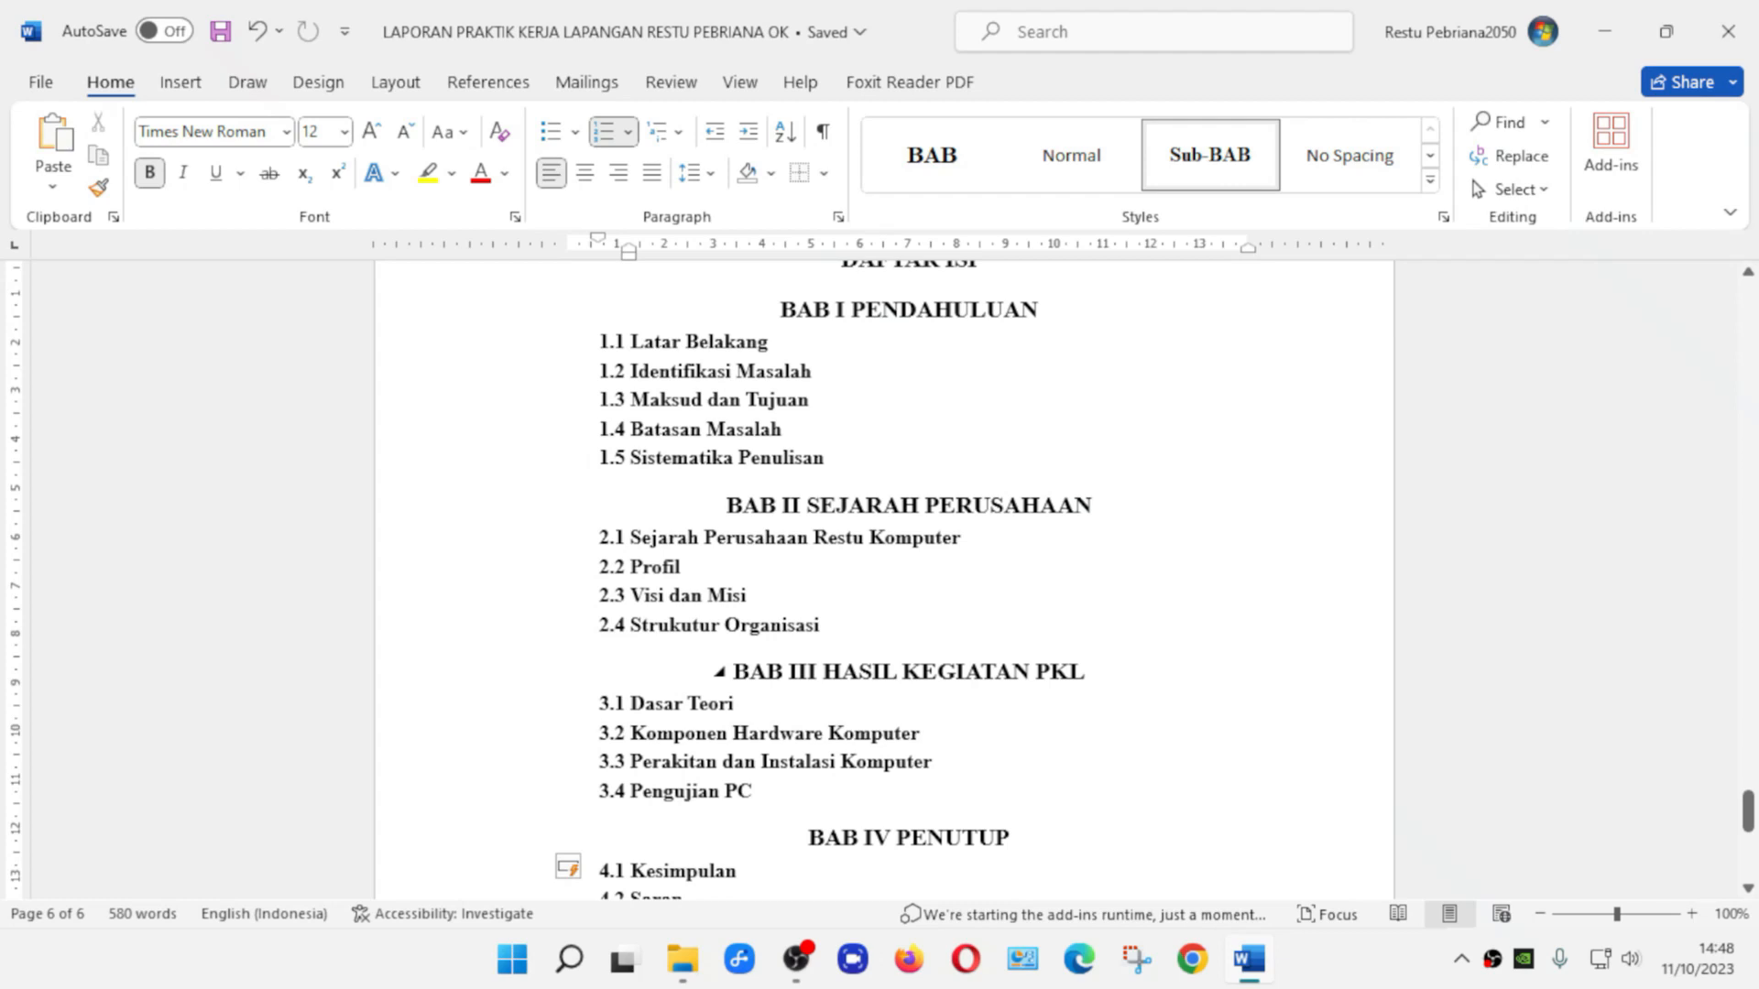
Examine the document's heading outline in the Navigation pane, from DAFTAR ISI to the BAB IV subchapters, and close the pane
scroll(884, 577, "up", 2)
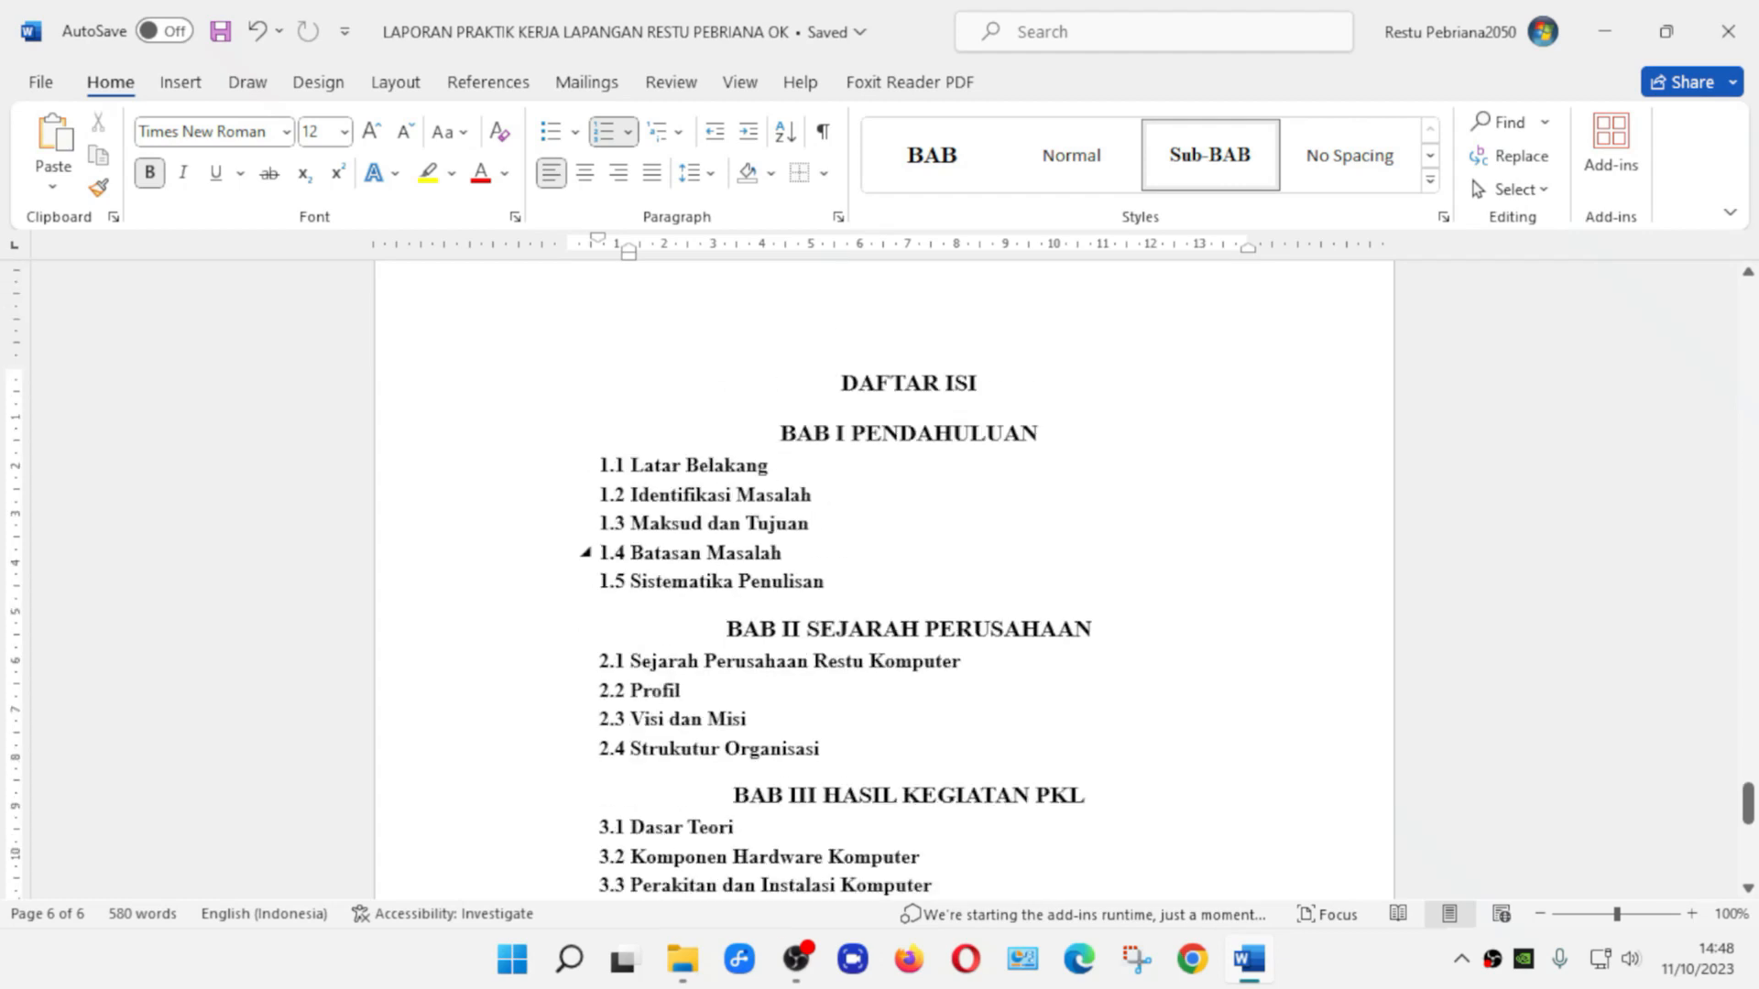
scroll(883, 577, "up", 8)
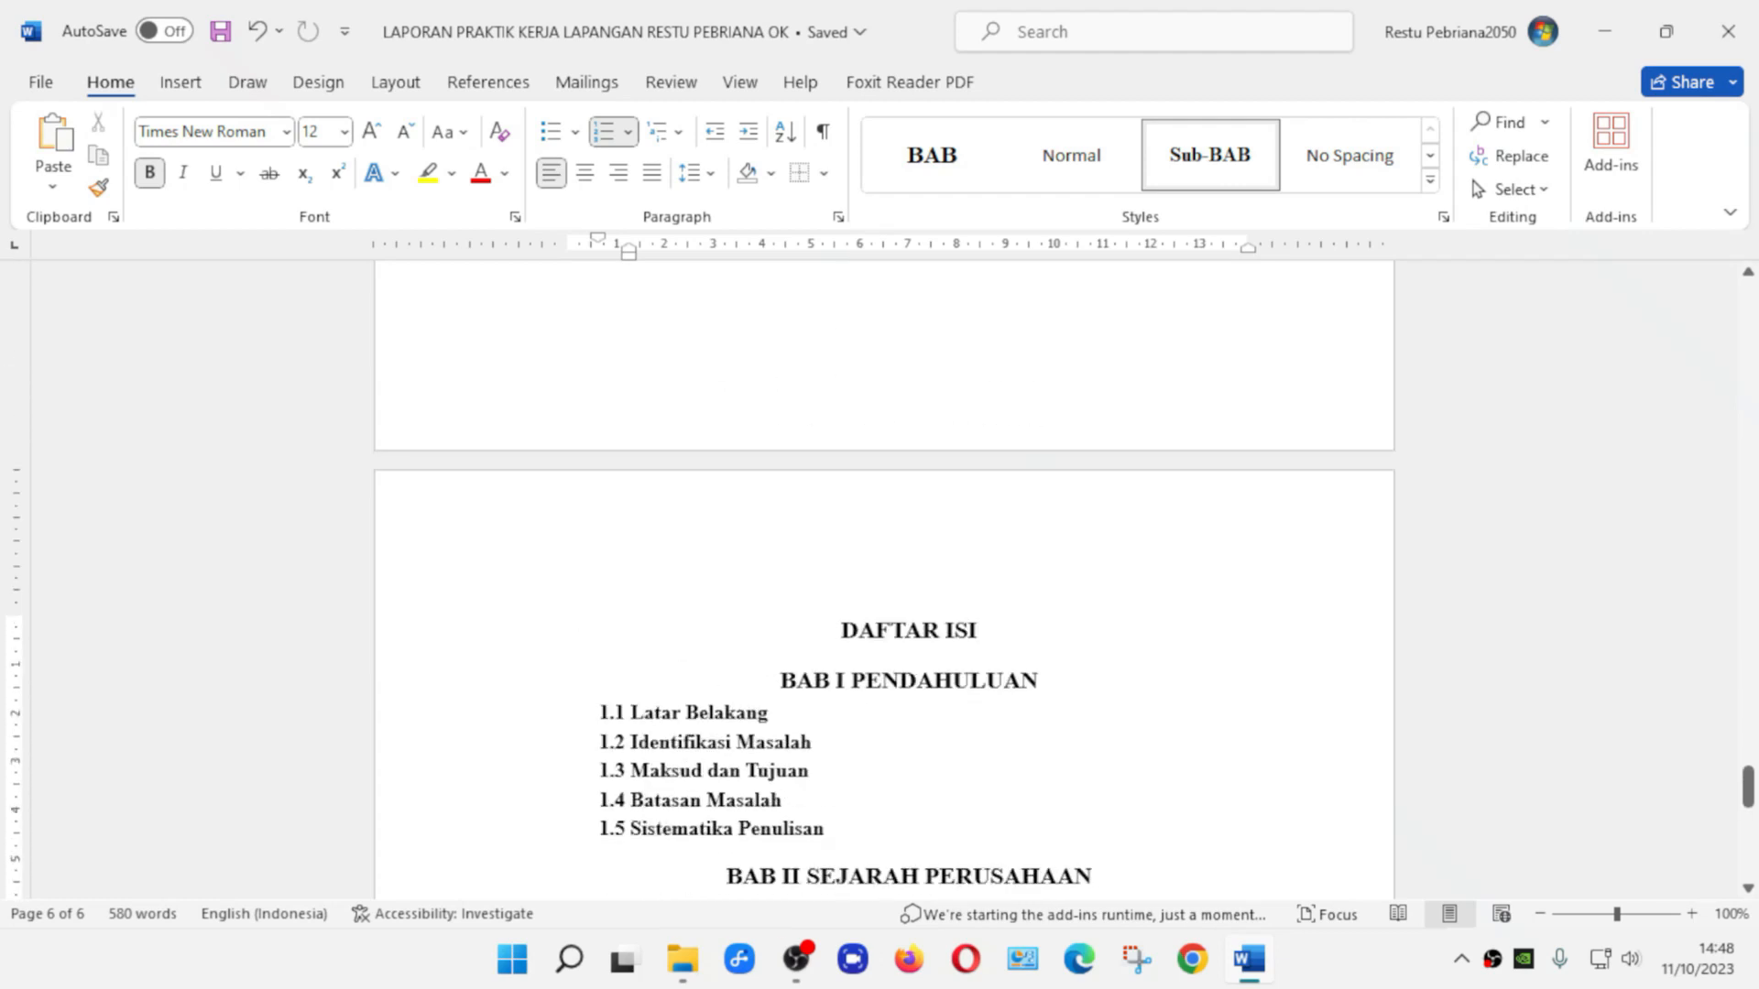
scroll(884, 577, "down", 8)
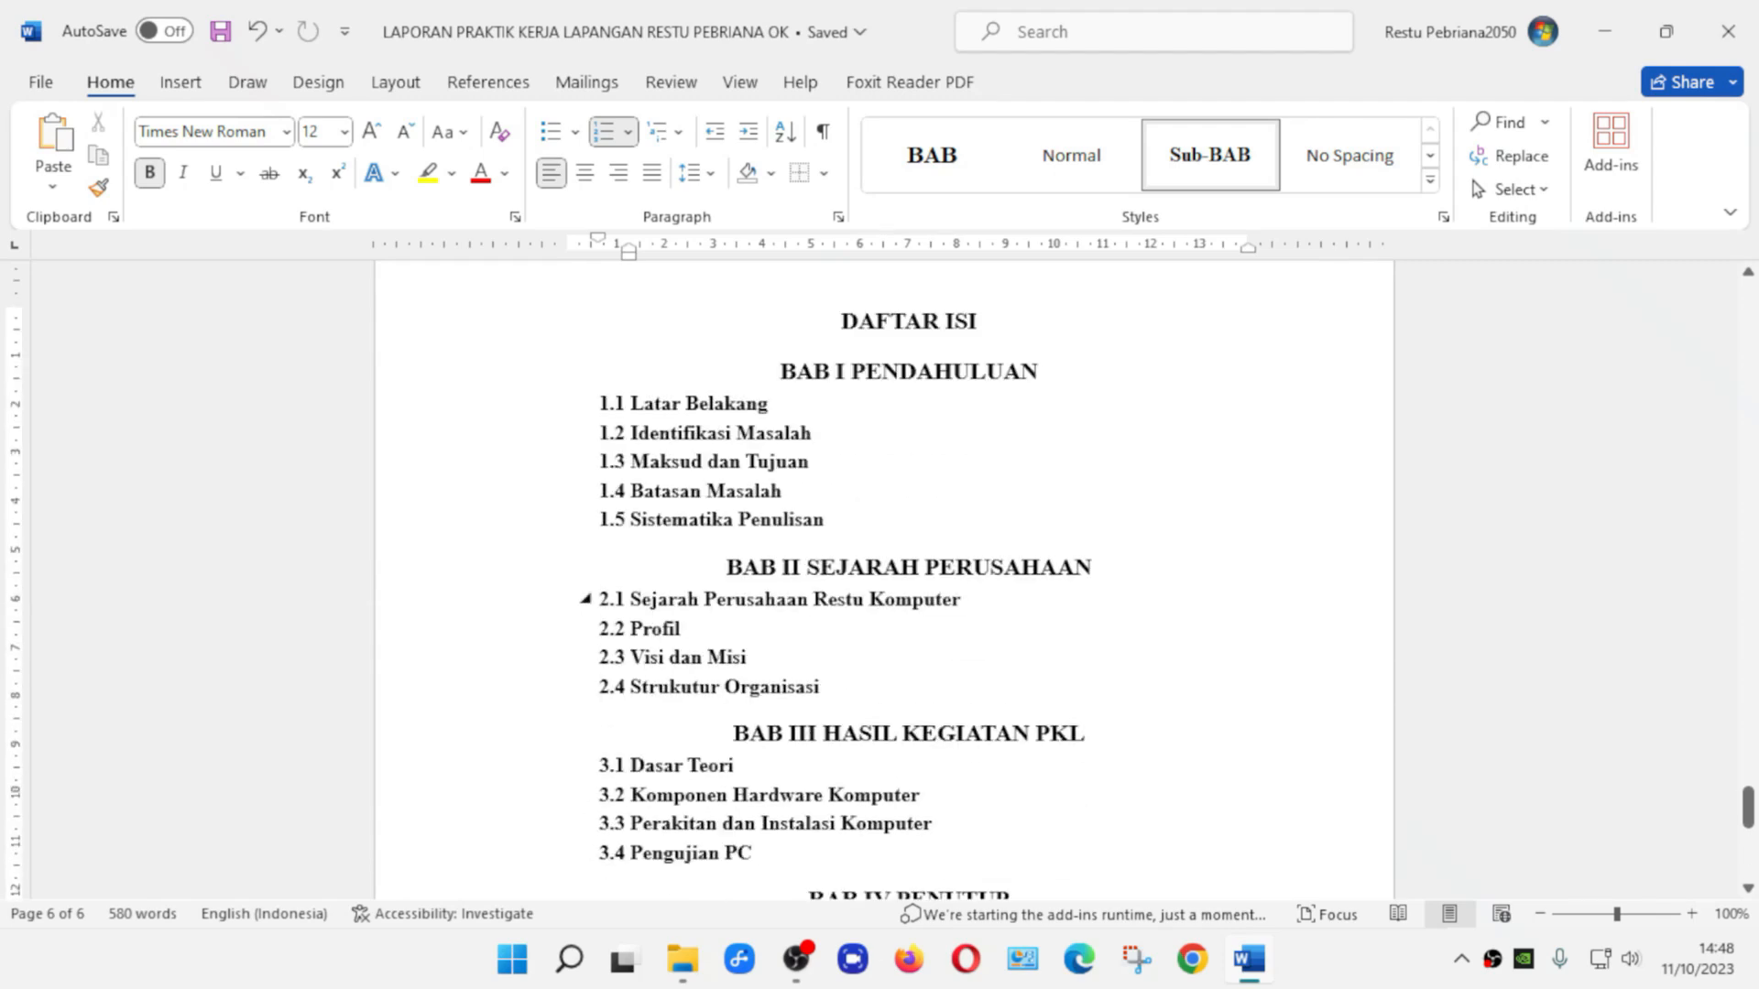
key("ctrl+f")
left_click(55, 370)
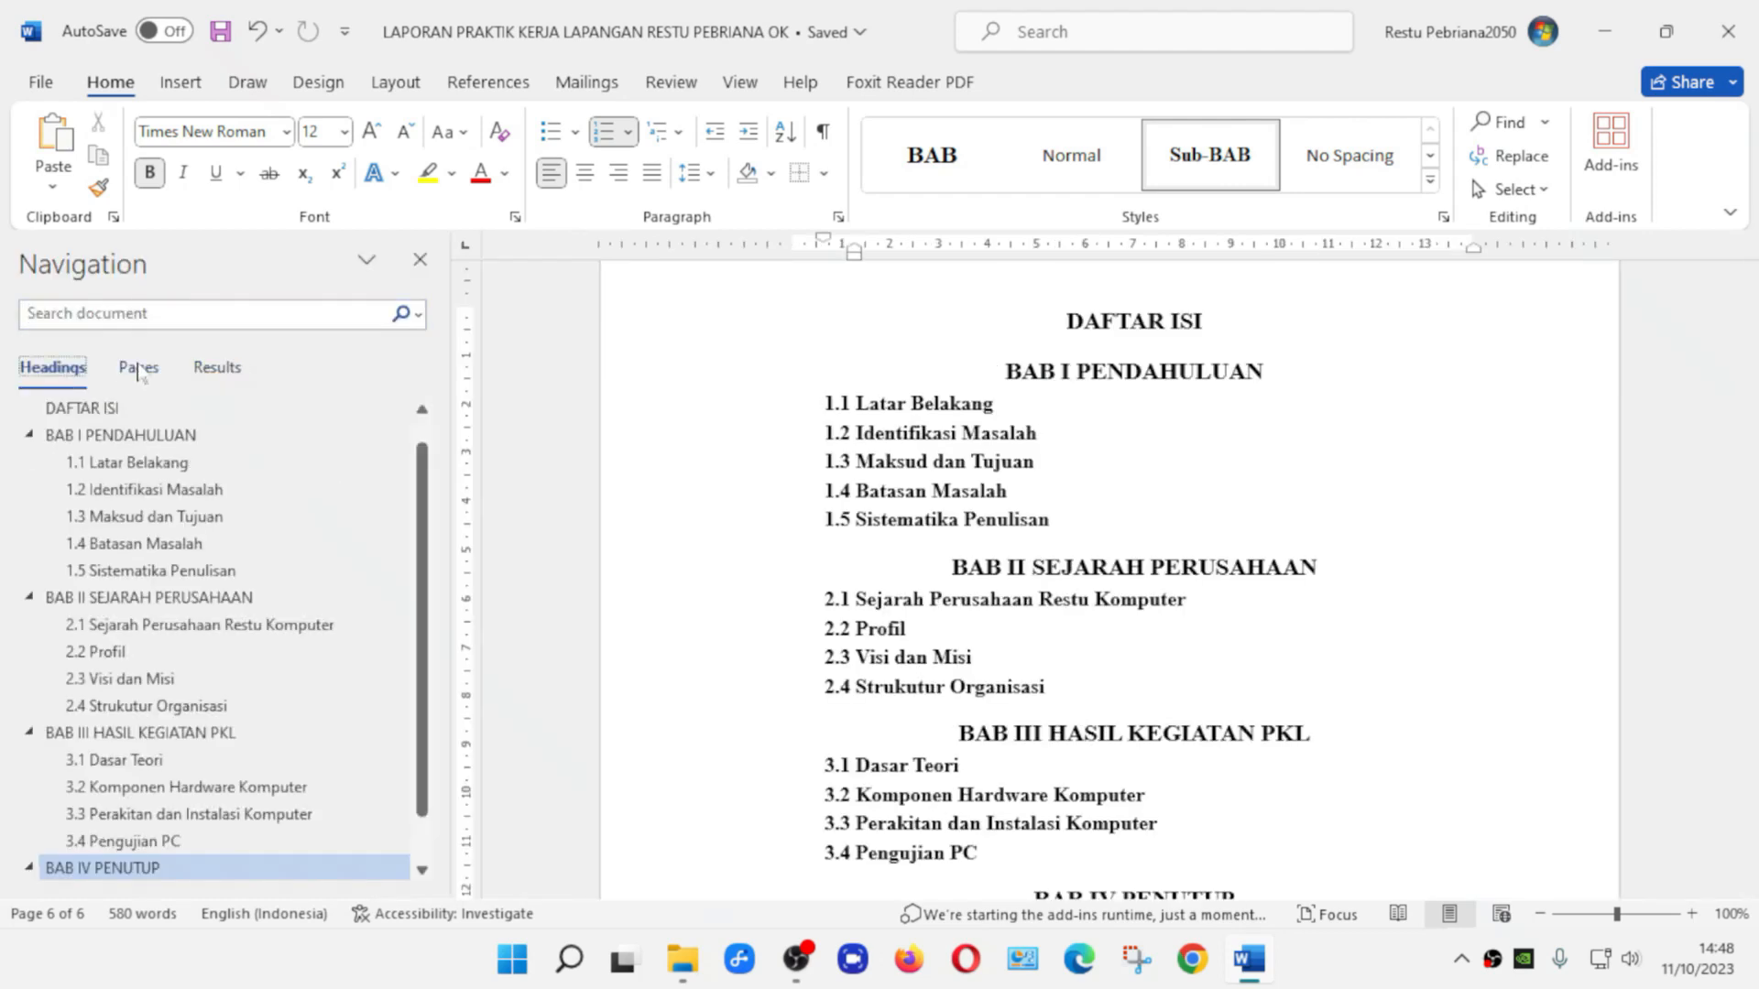
scroll(220, 659, "down", 1)
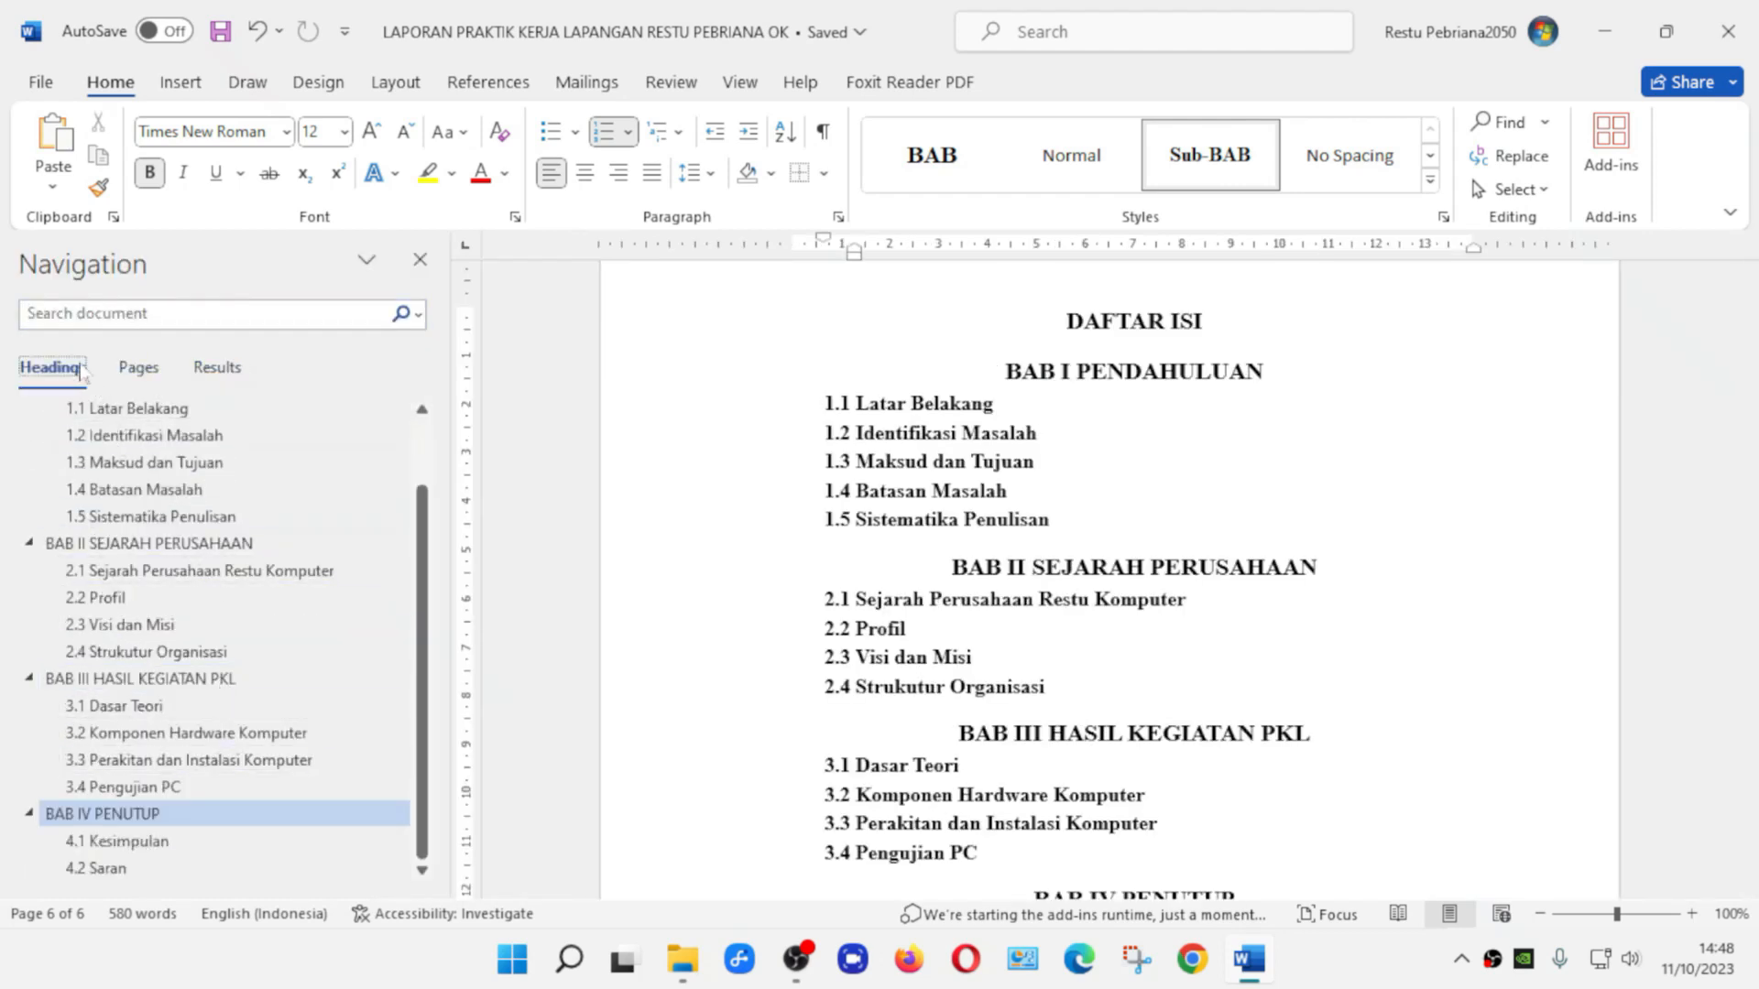
scroll(133, 659, "up", 2)
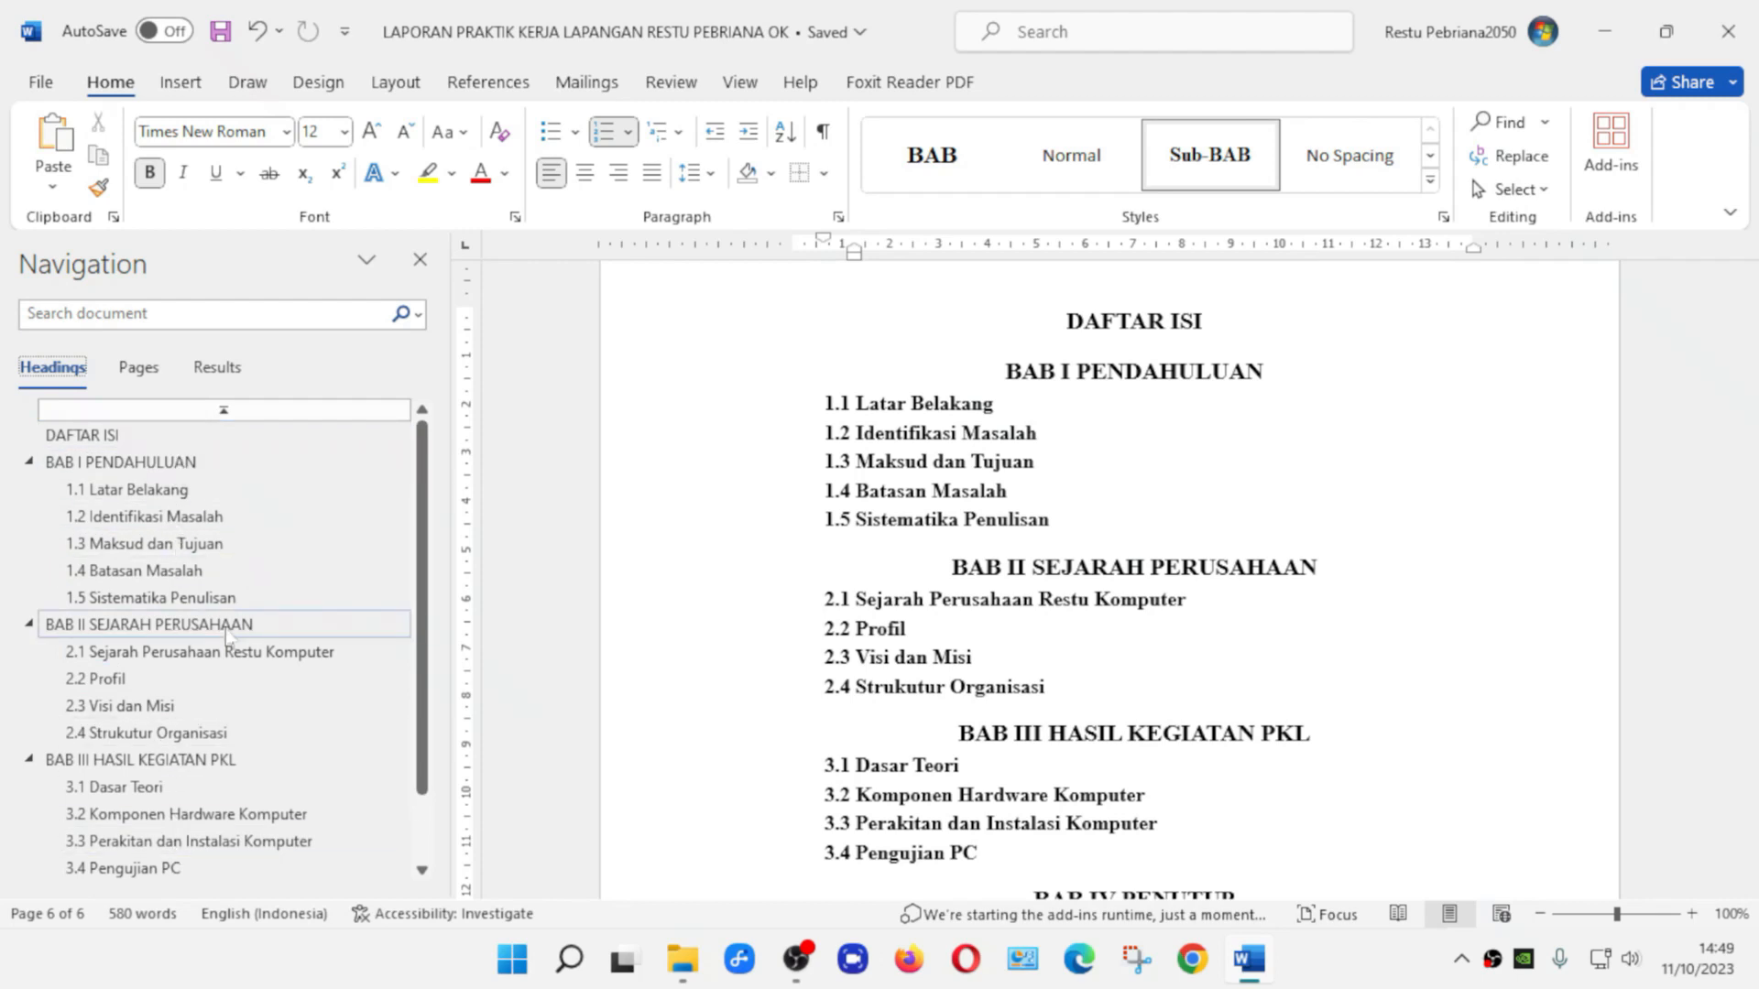
left_click(1046, 433)
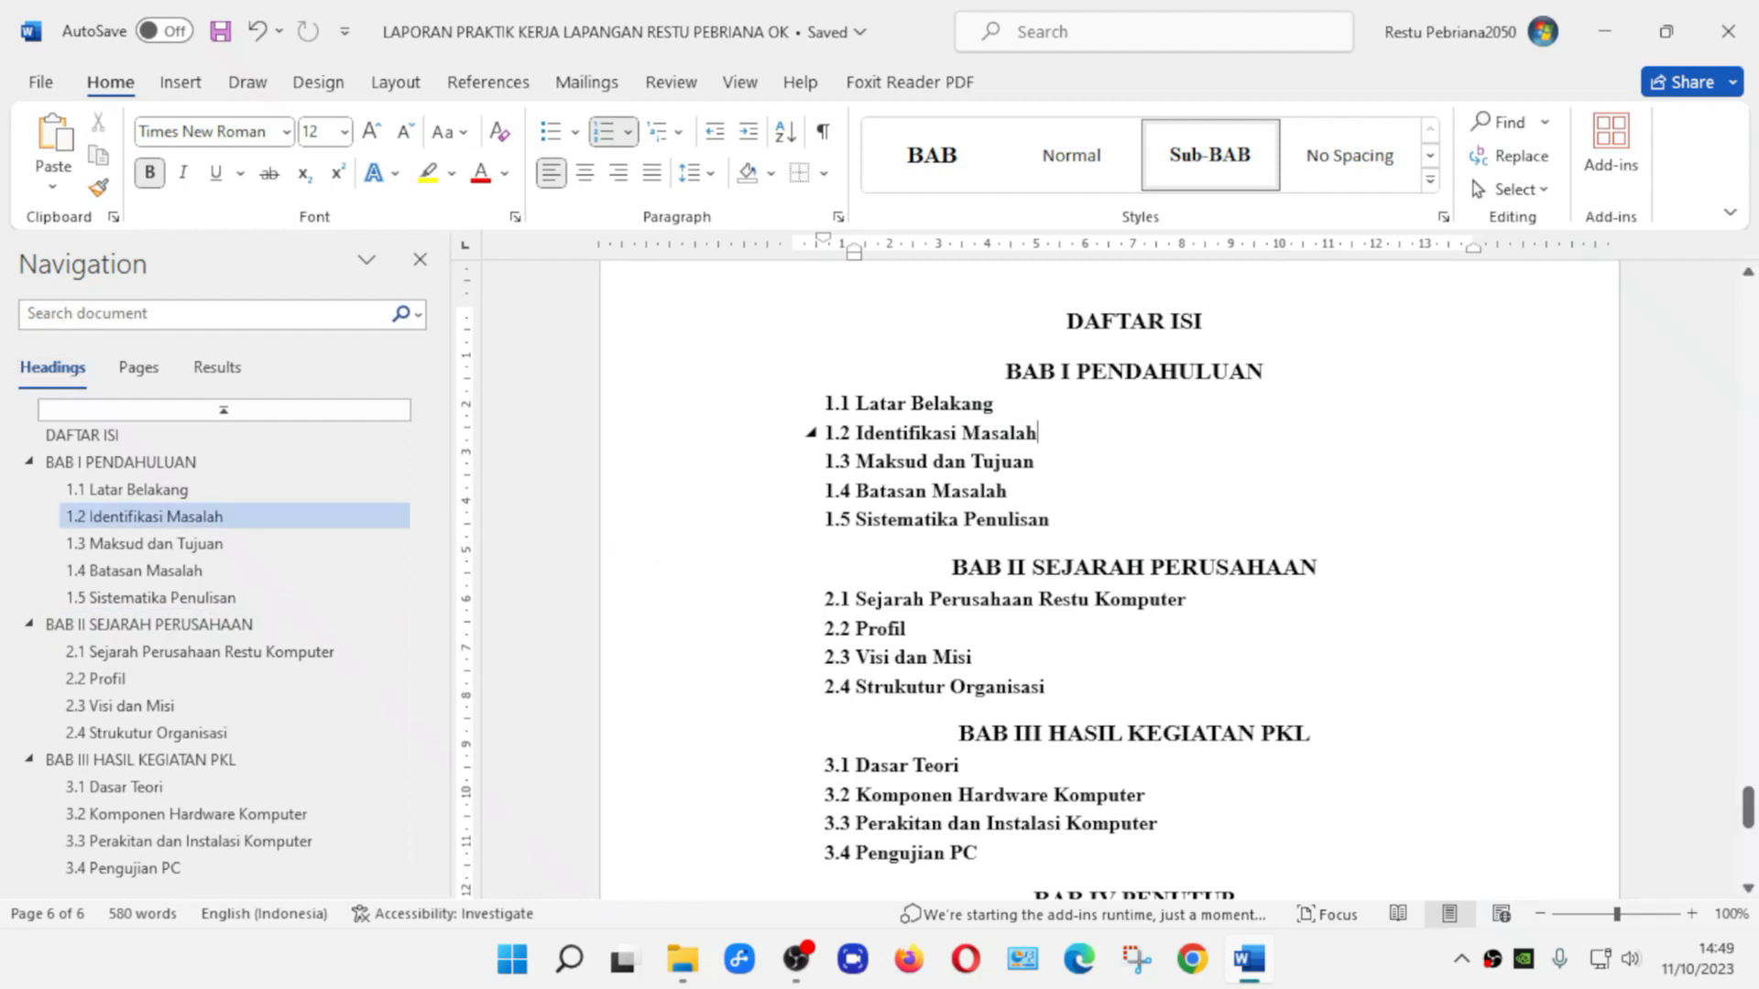
left_click(420, 260)
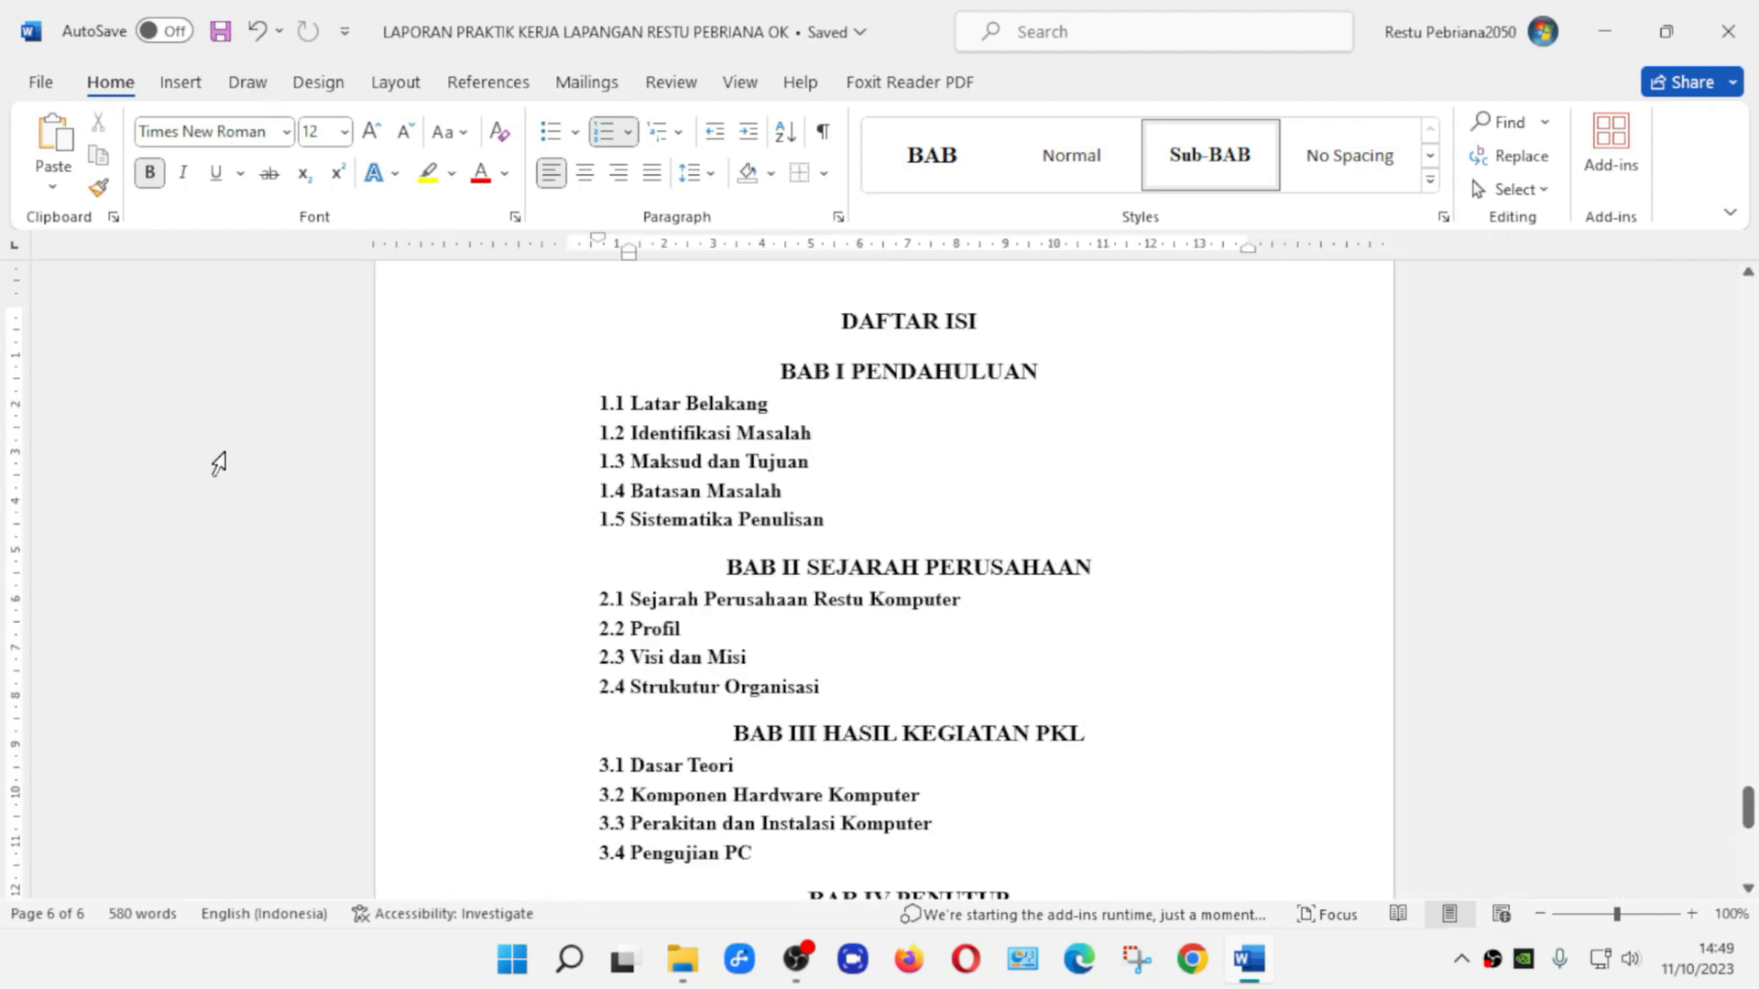
Reopen the Navigation pane to view the page thumbnails and search results, return to the headings, and close it
key("ctrl+f")
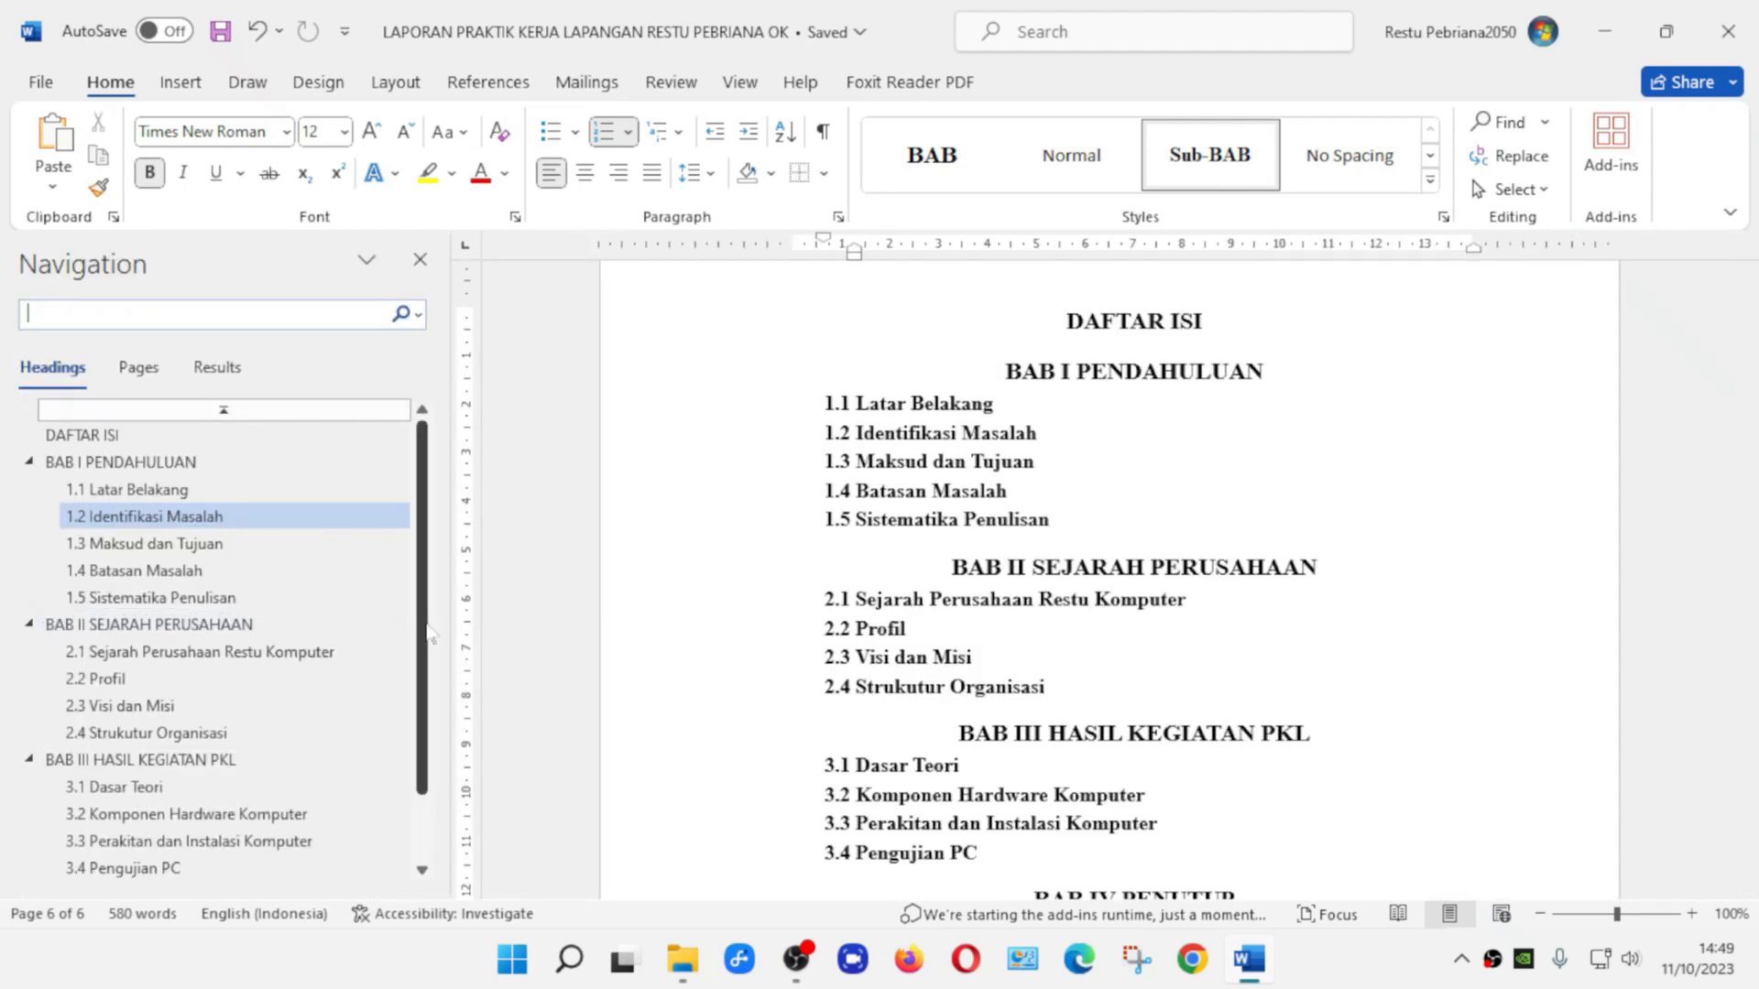
left_click(147, 368)
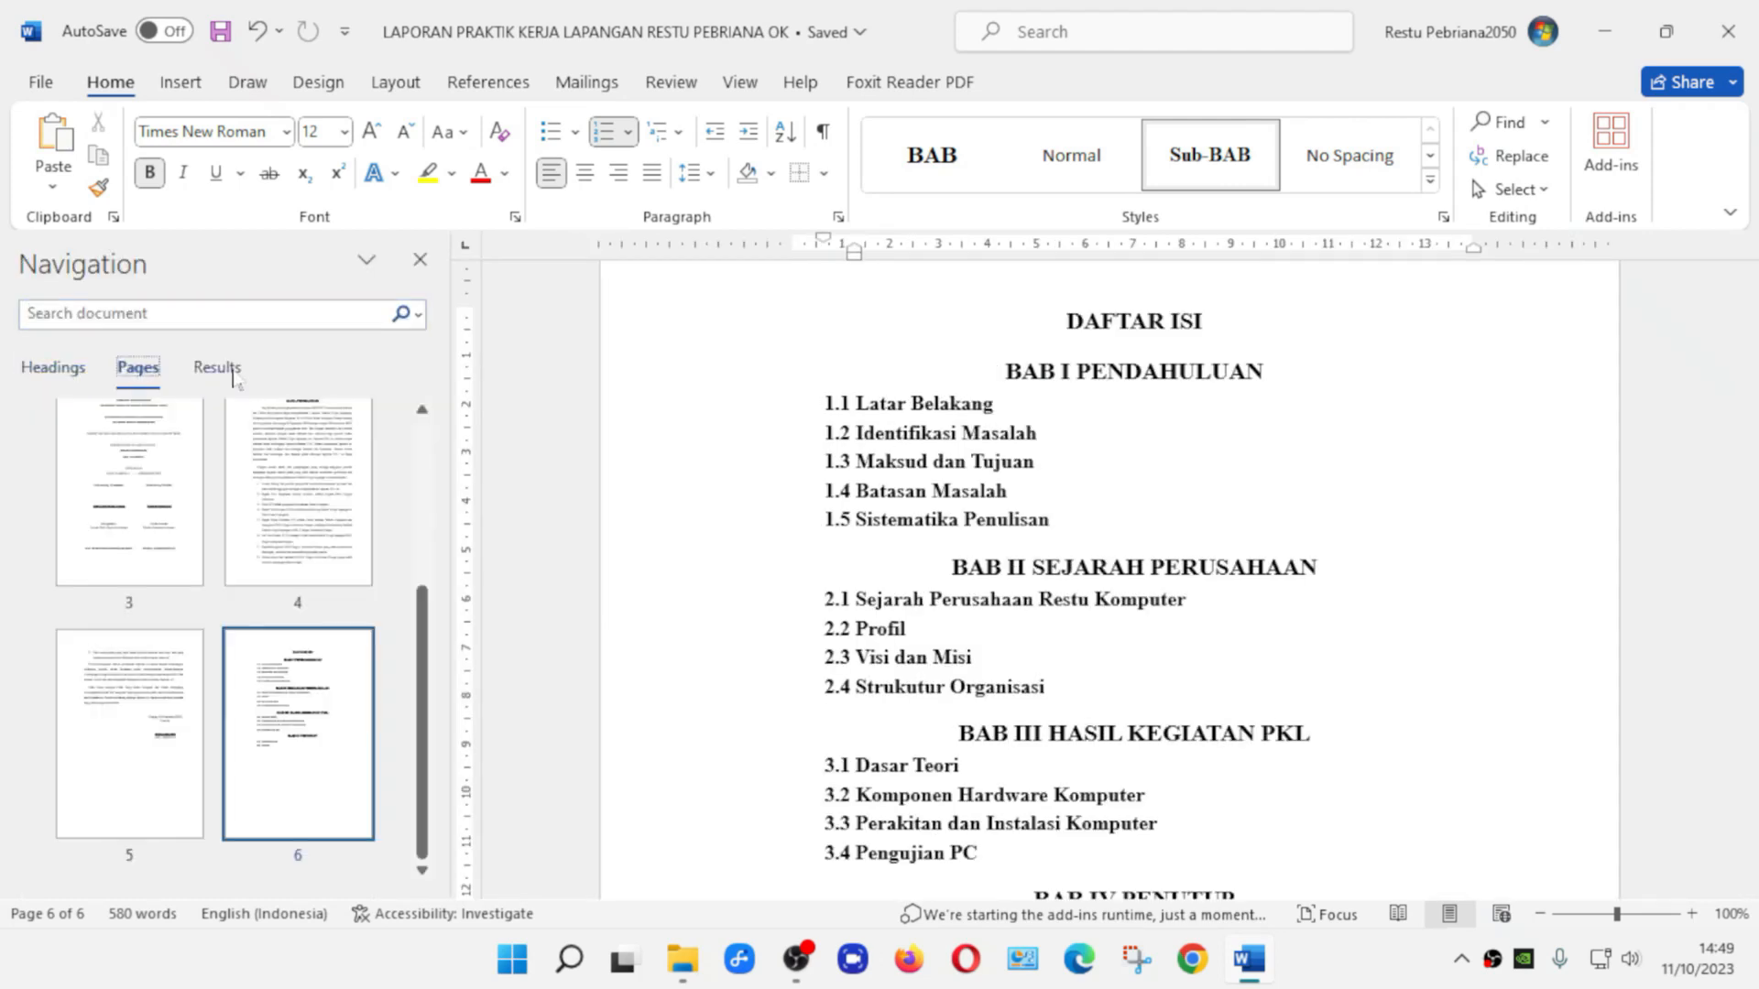
left_click(218, 368)
left_click(39, 378)
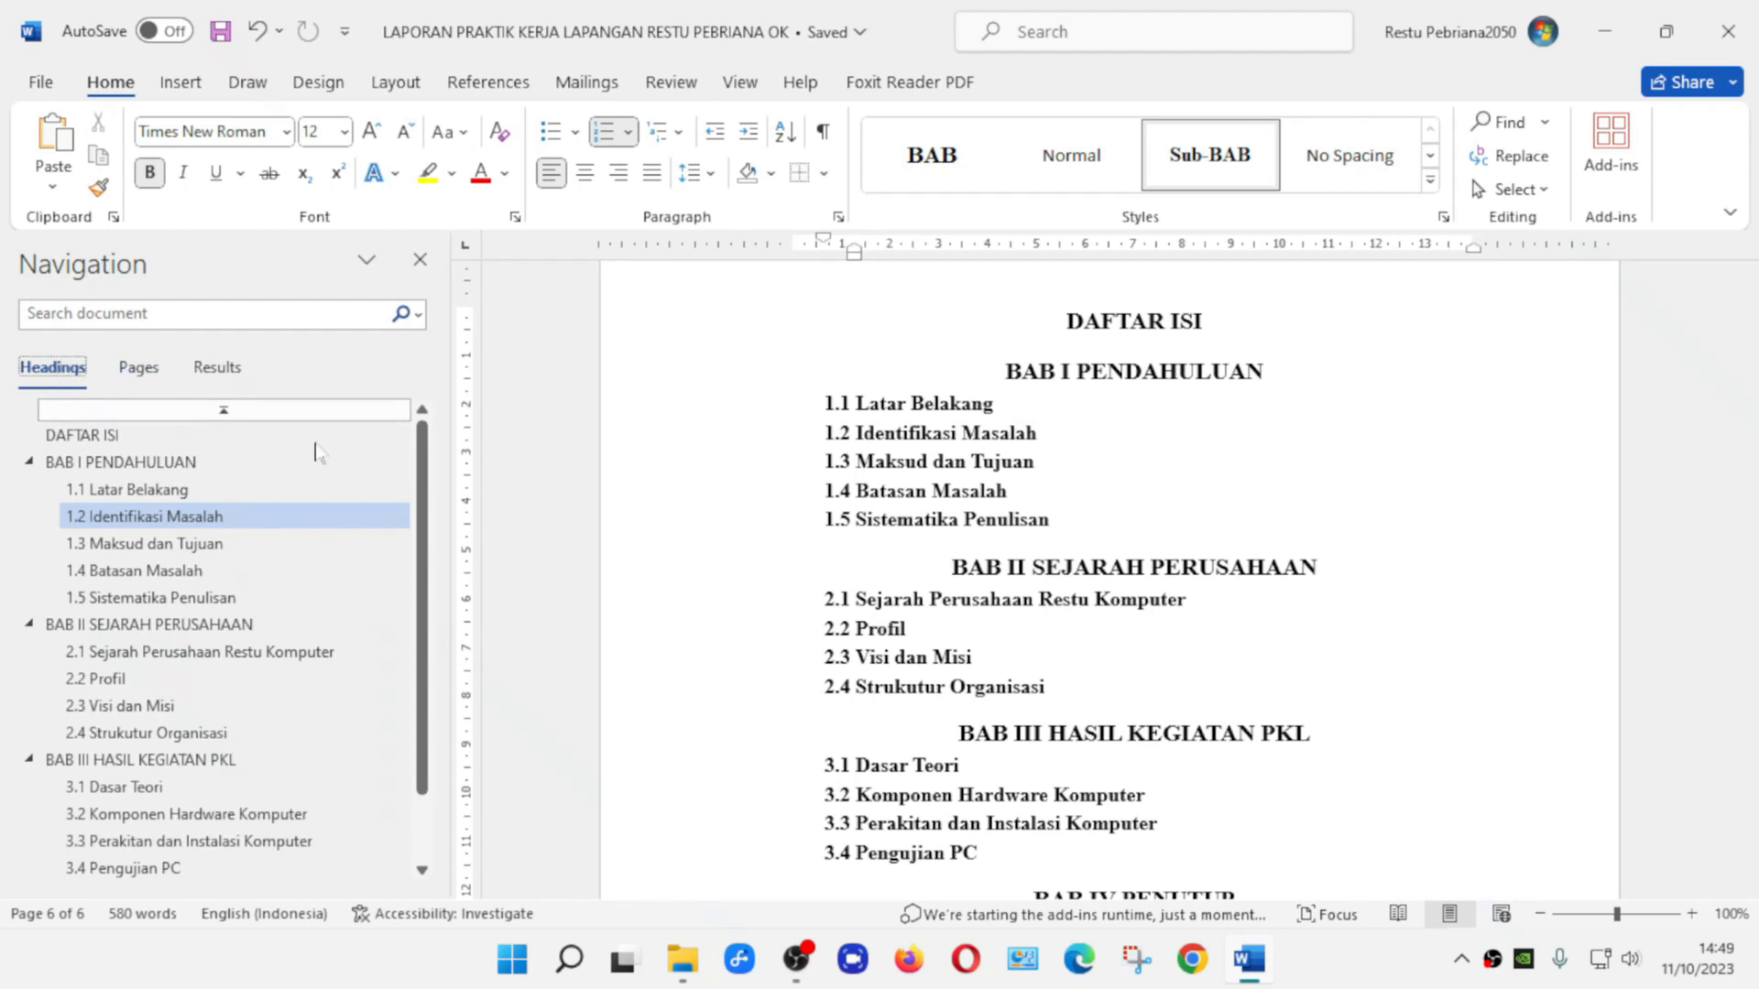
left_click(420, 261)
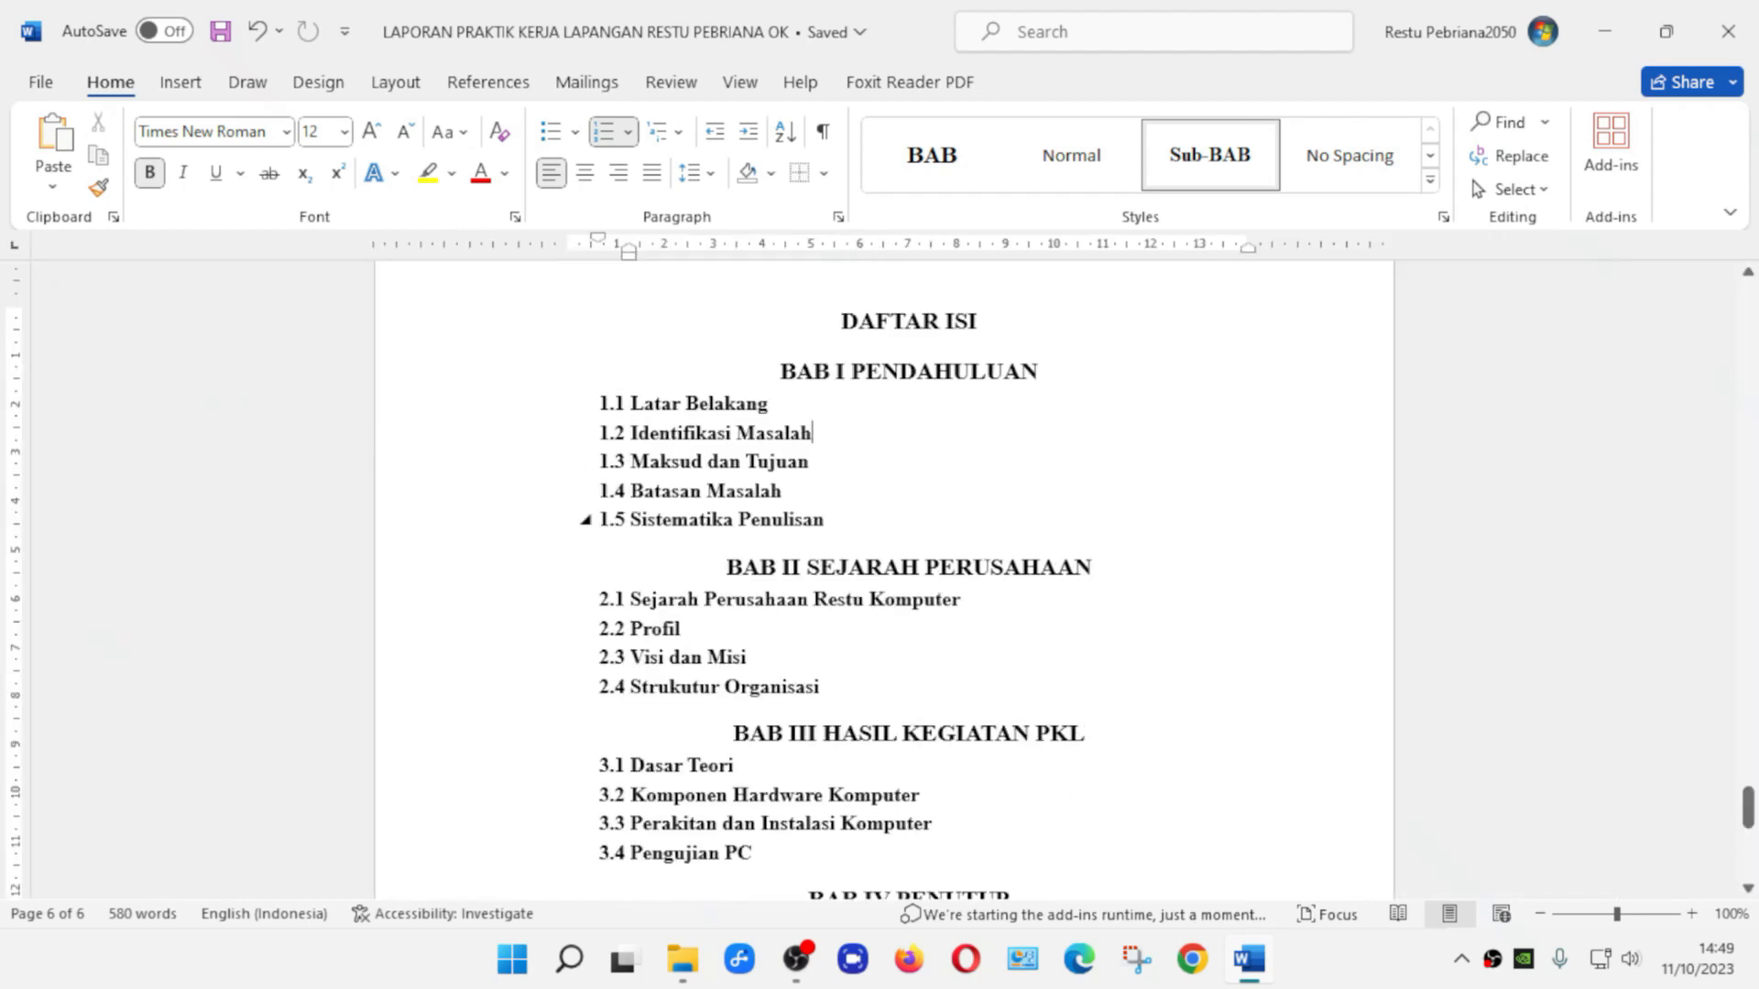
scroll(572, 788, "down", 1)
scroll(573, 788, "up", 1)
scroll(641, 522, "up", 1)
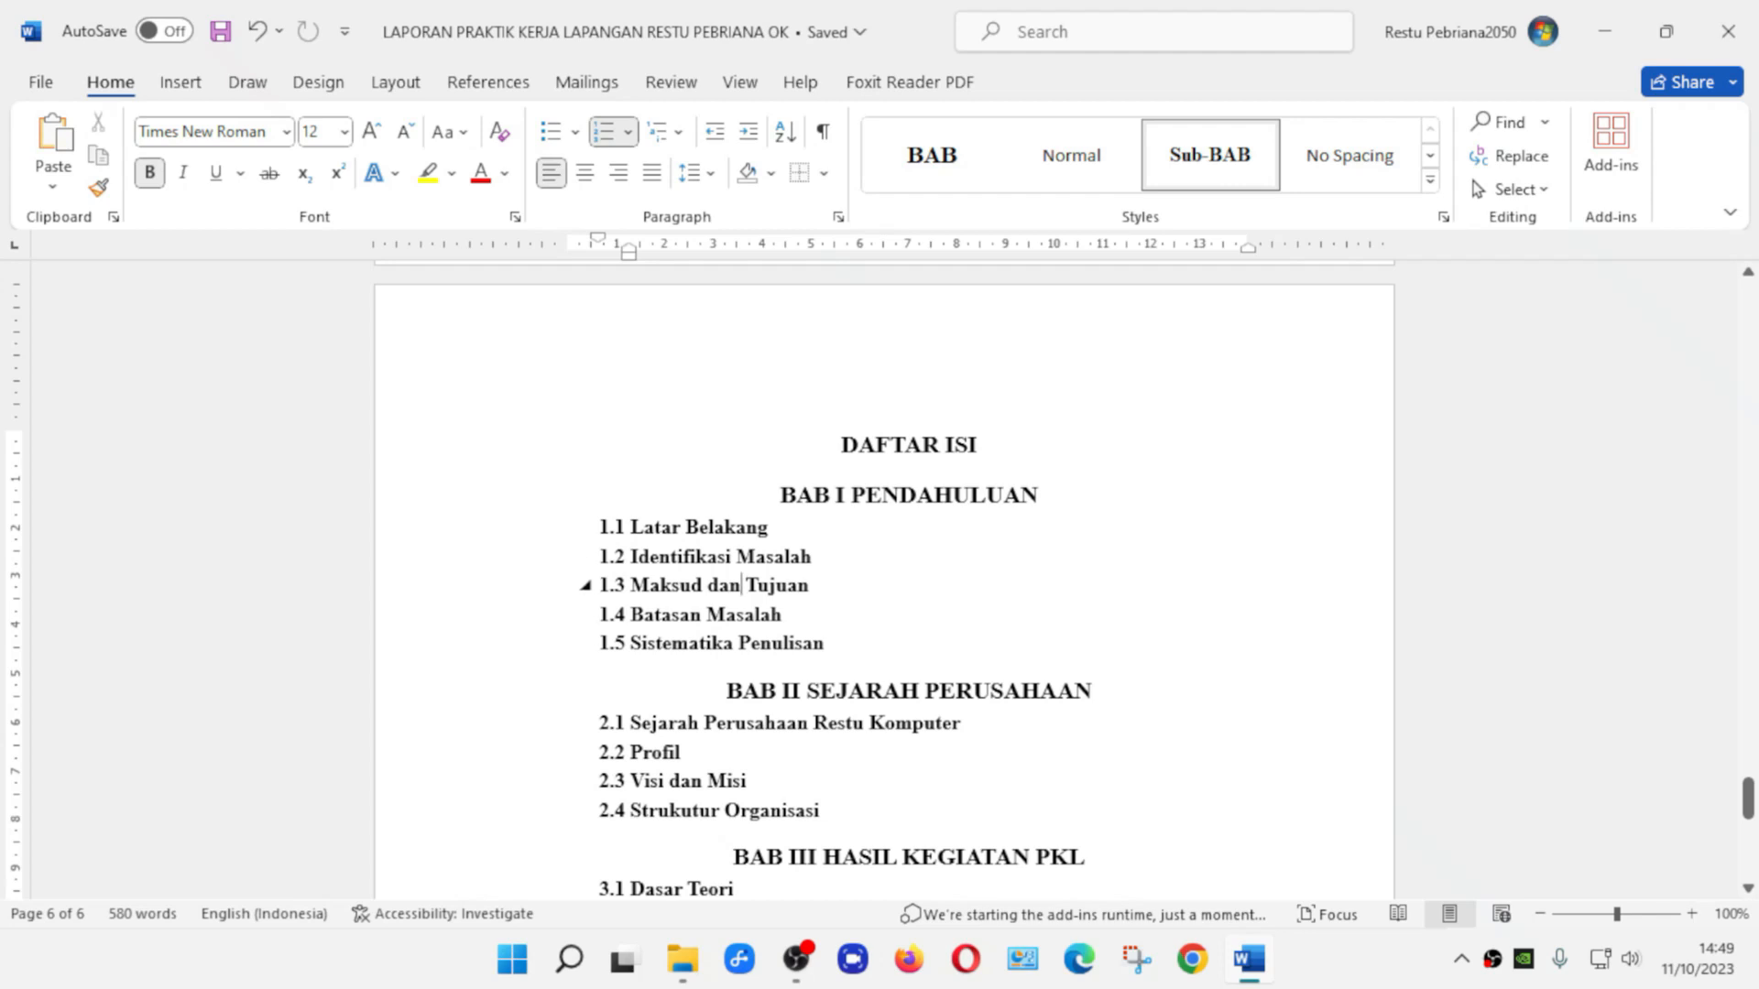
Insert a page break after the DAFTAR ISI title so the chapter list starts on a new page
scroll(742, 586, "down", 2)
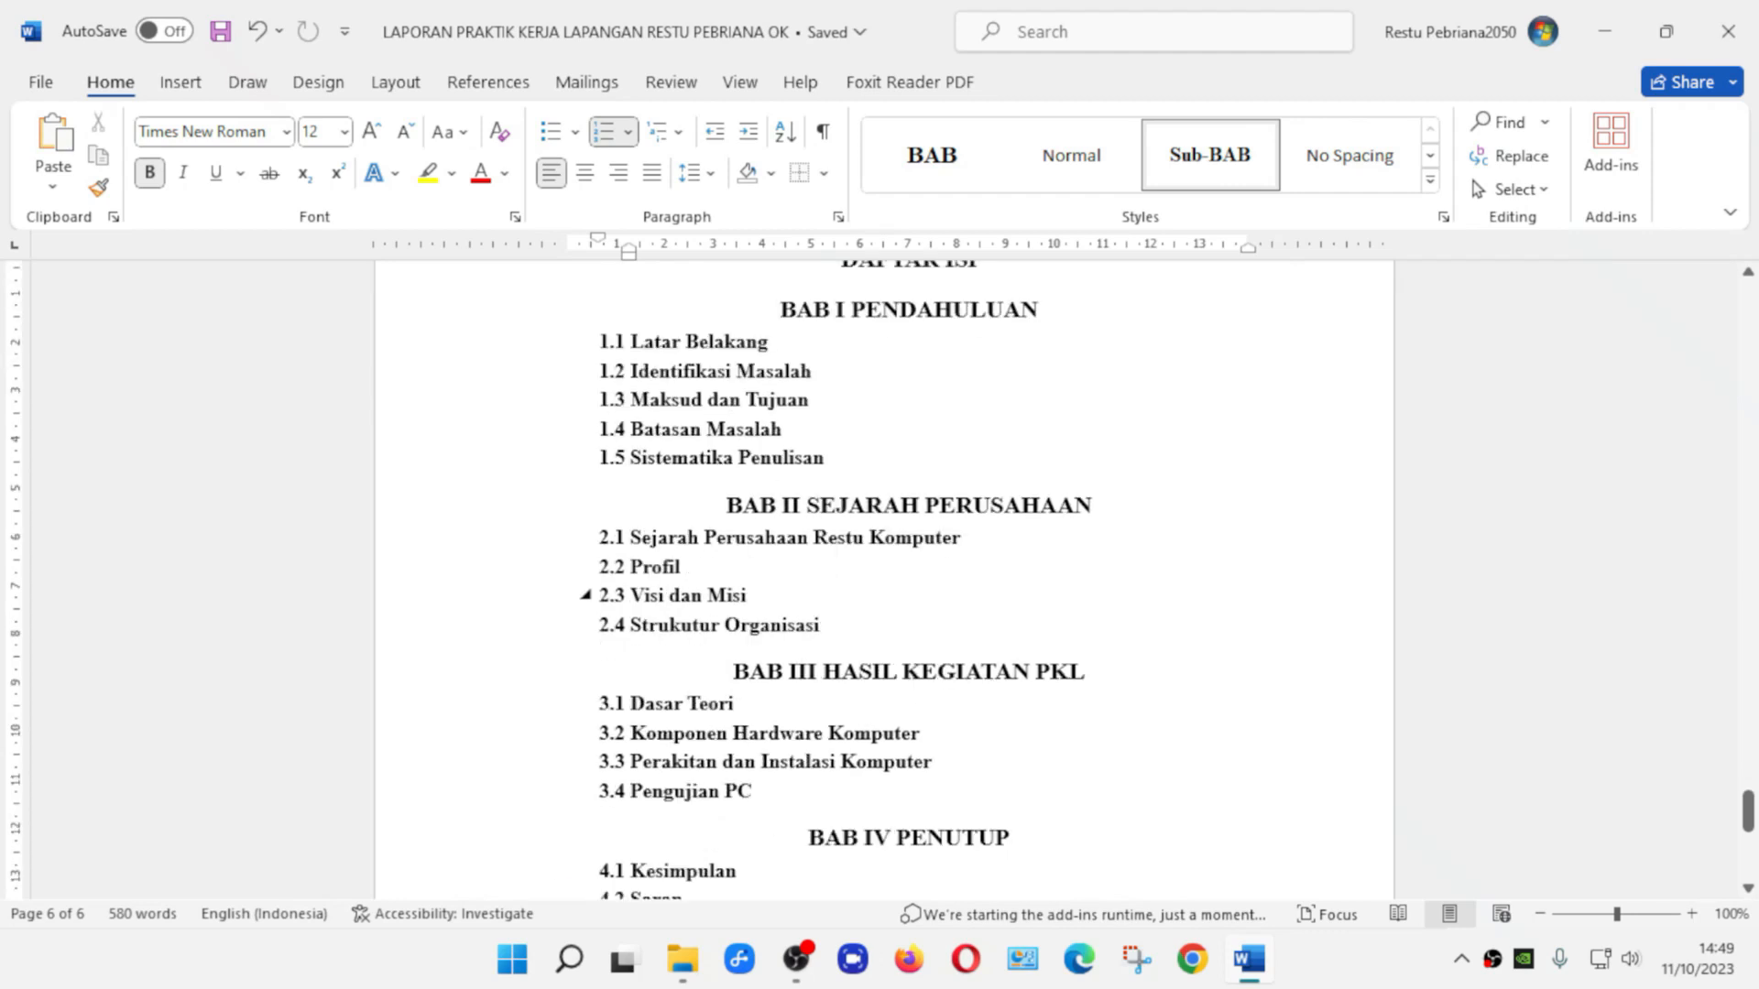
scroll(742, 586, "up", 1)
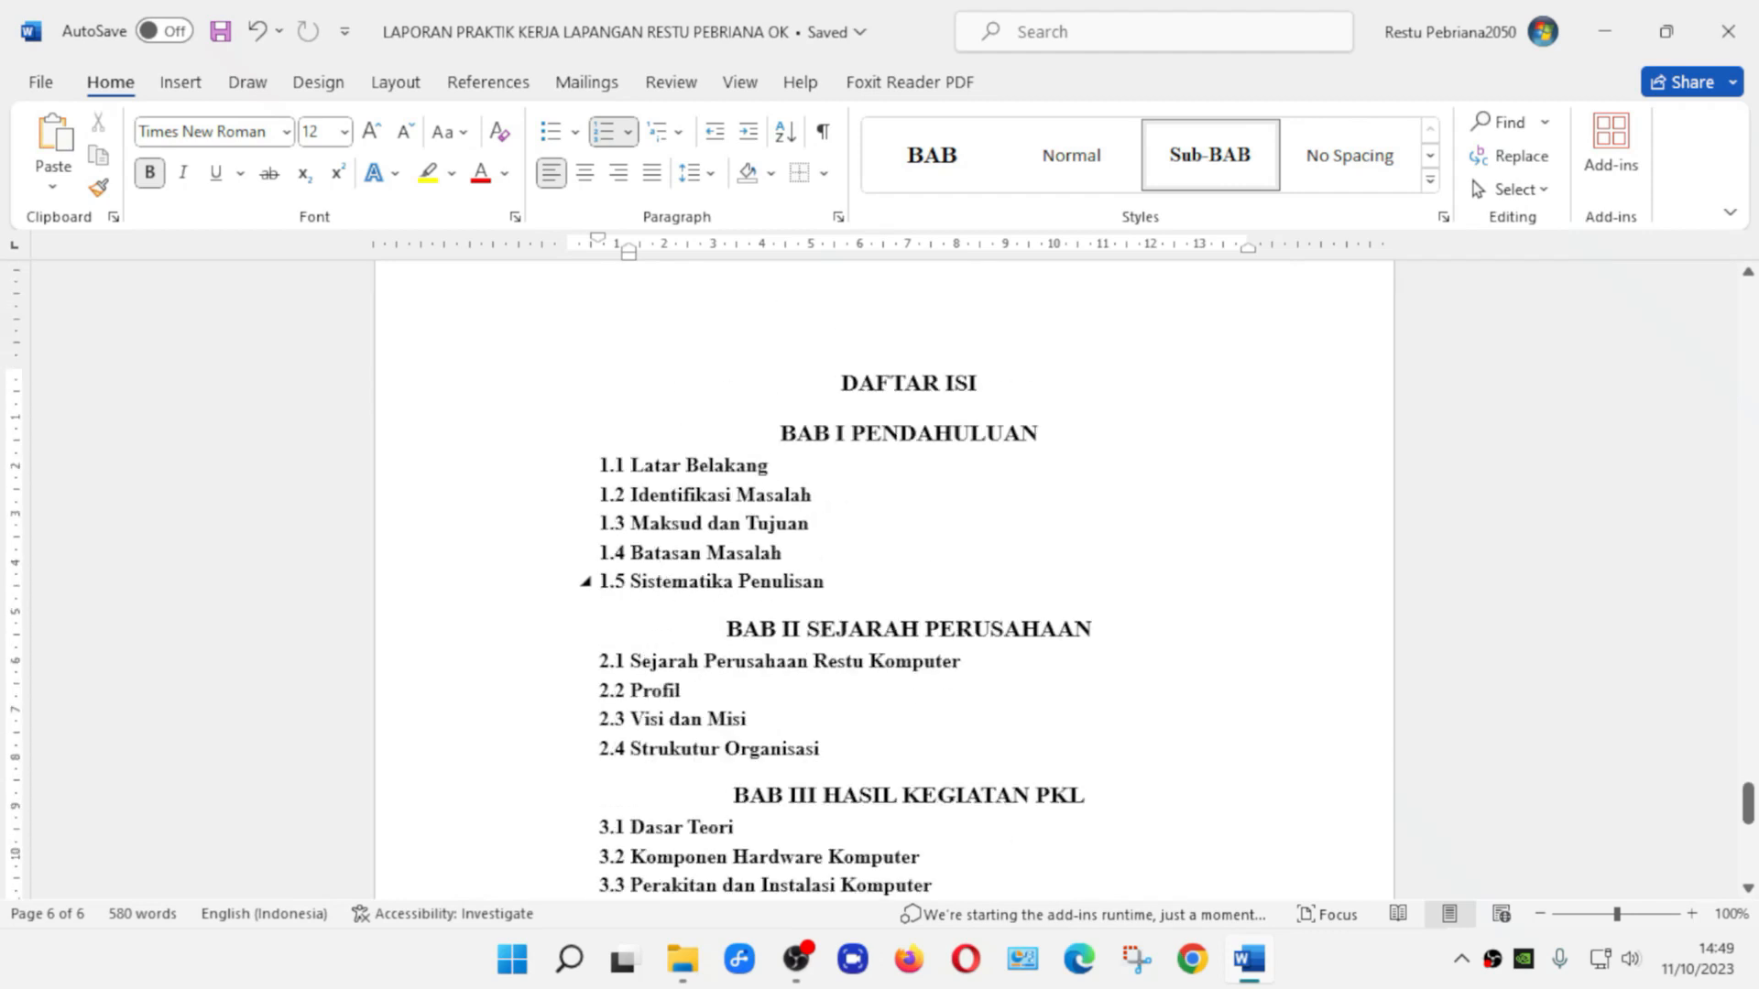
left_click(979, 383)
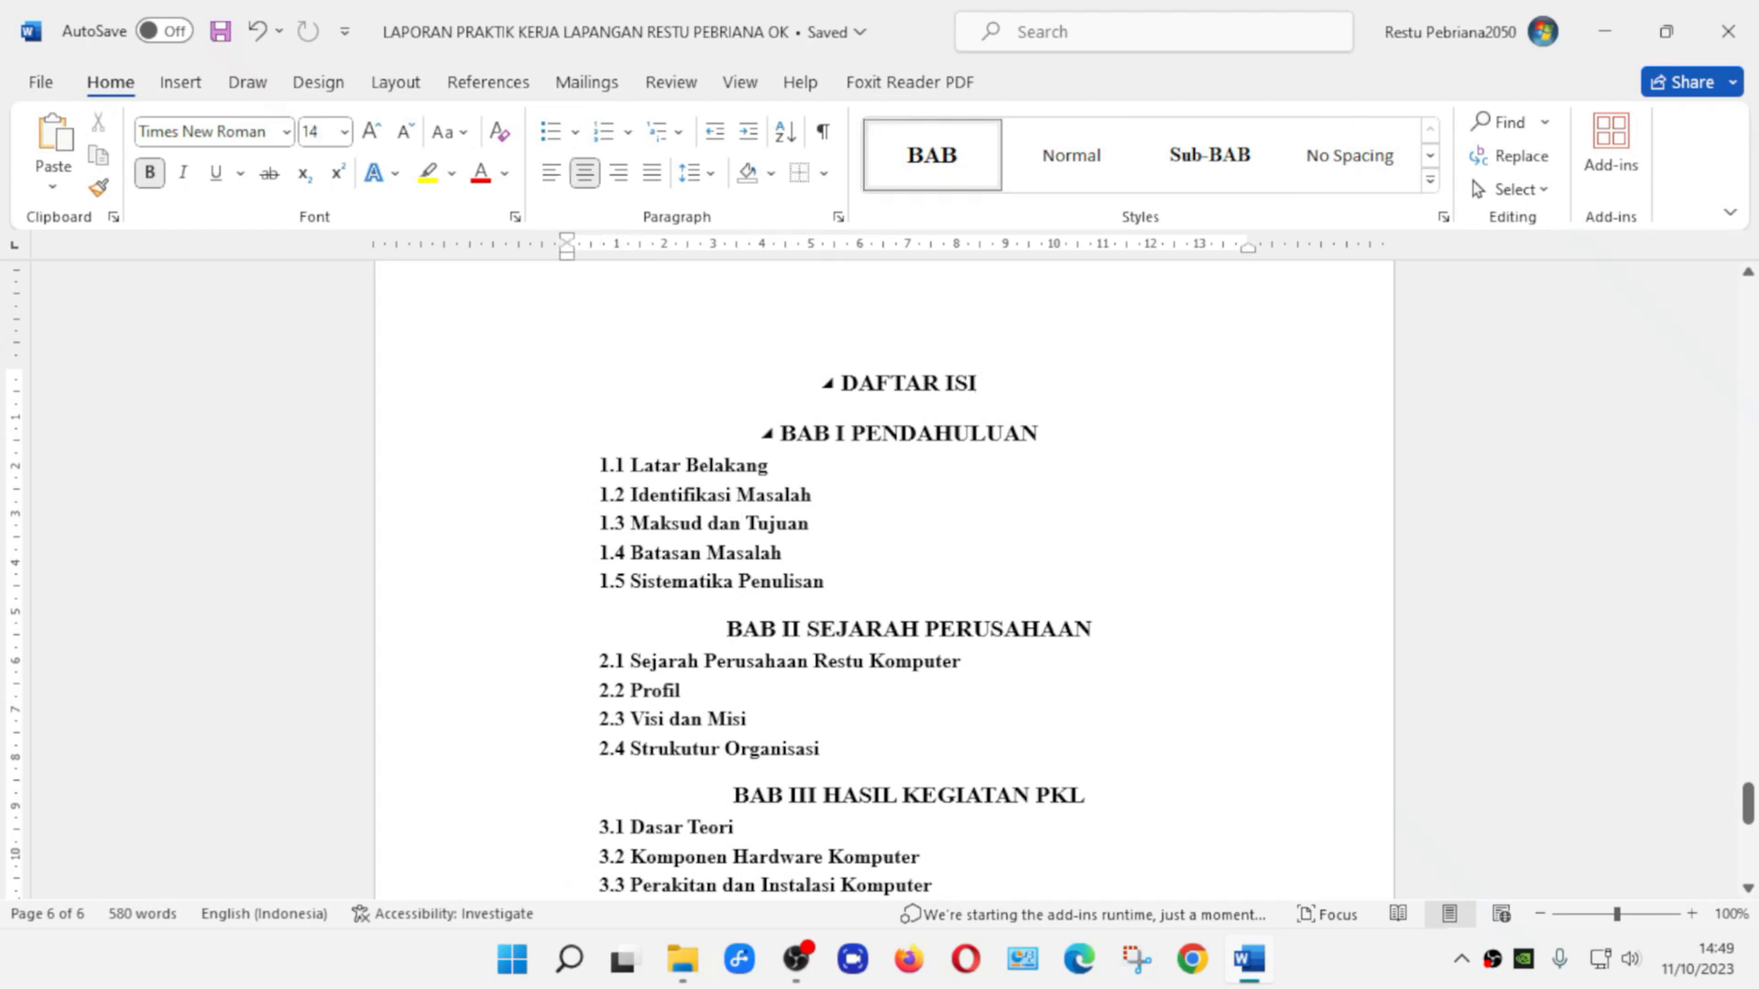
key("ctrl+Return")
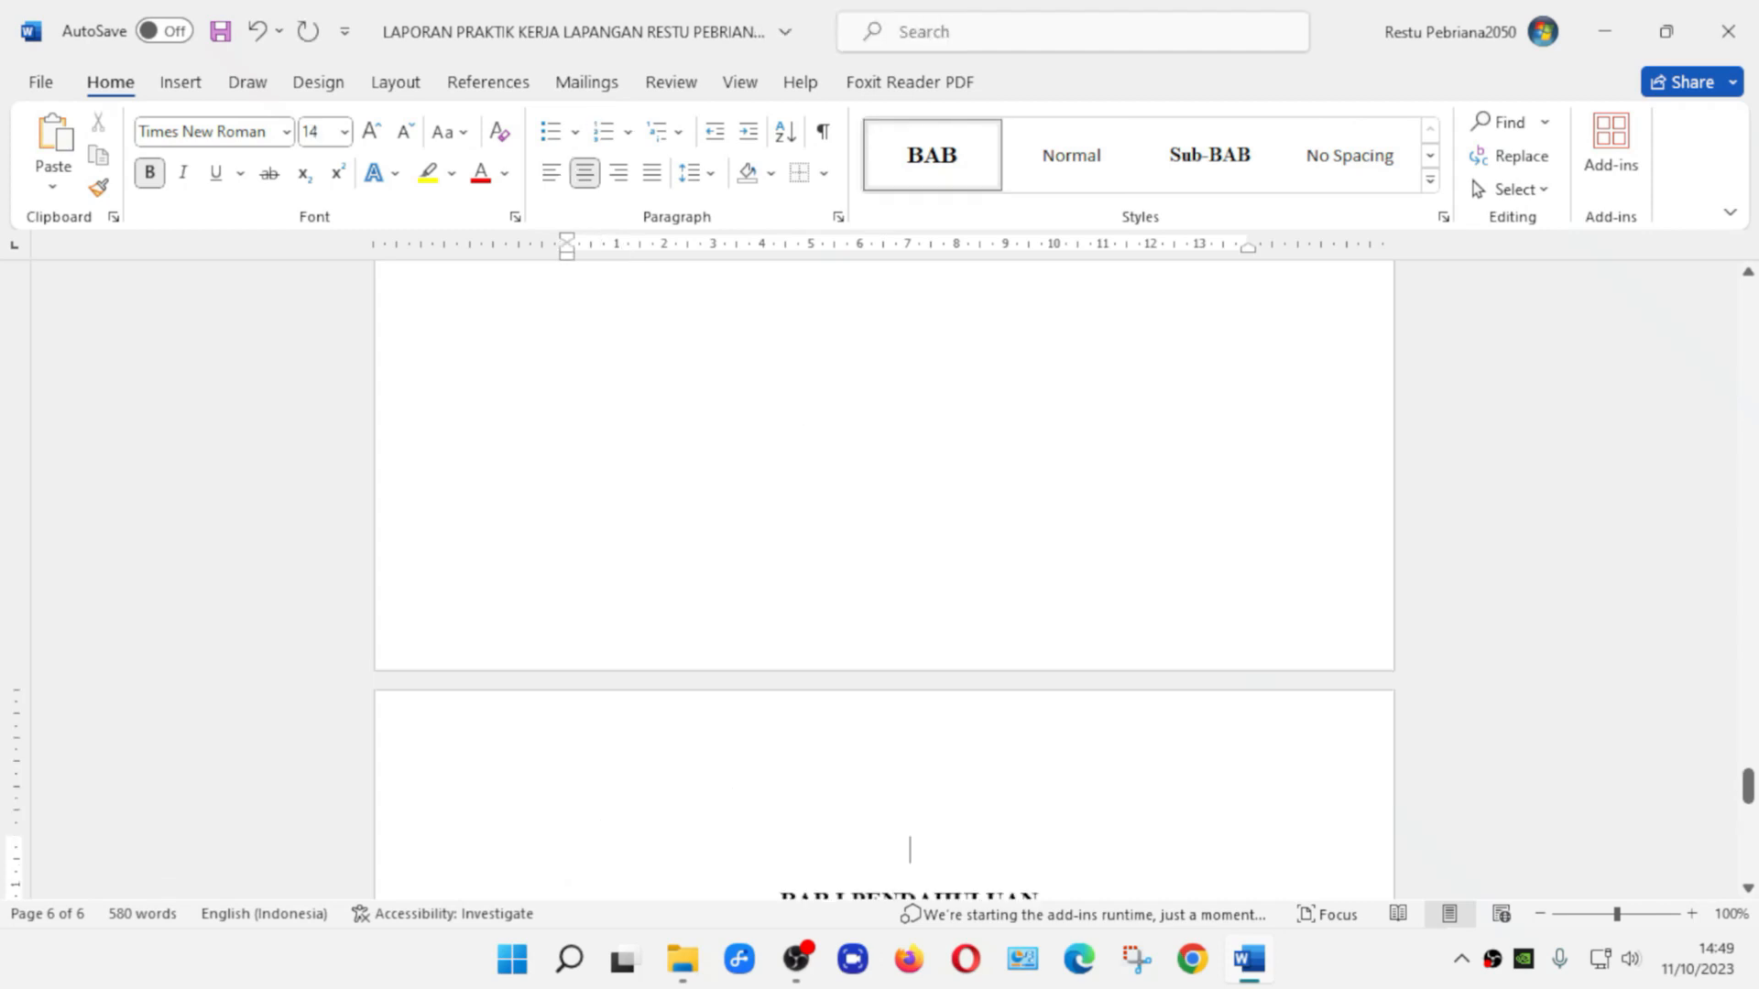
Insert page breaks before the BAB II, BAB III and BAB IV headings so each chapter starts on its own page
scroll(884, 586, "down", 2)
scroll(884, 586, "down", 2)
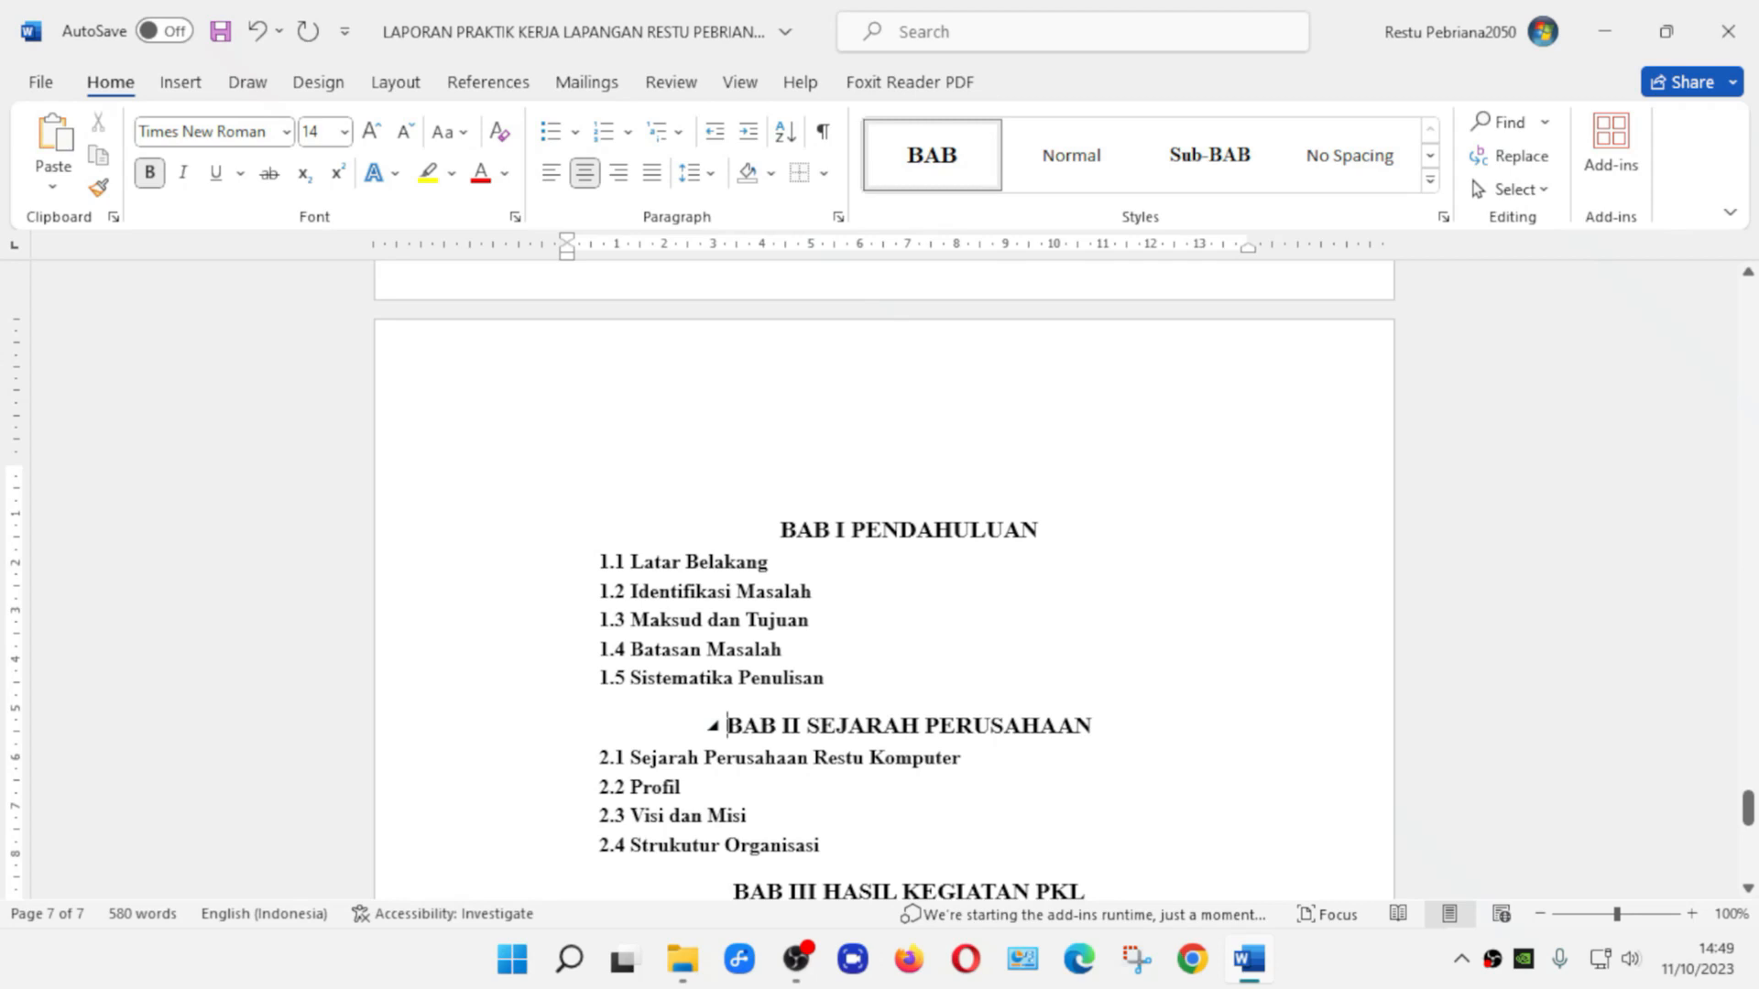
key("ctrl+Return")
scroll(727, 725, "down", 7)
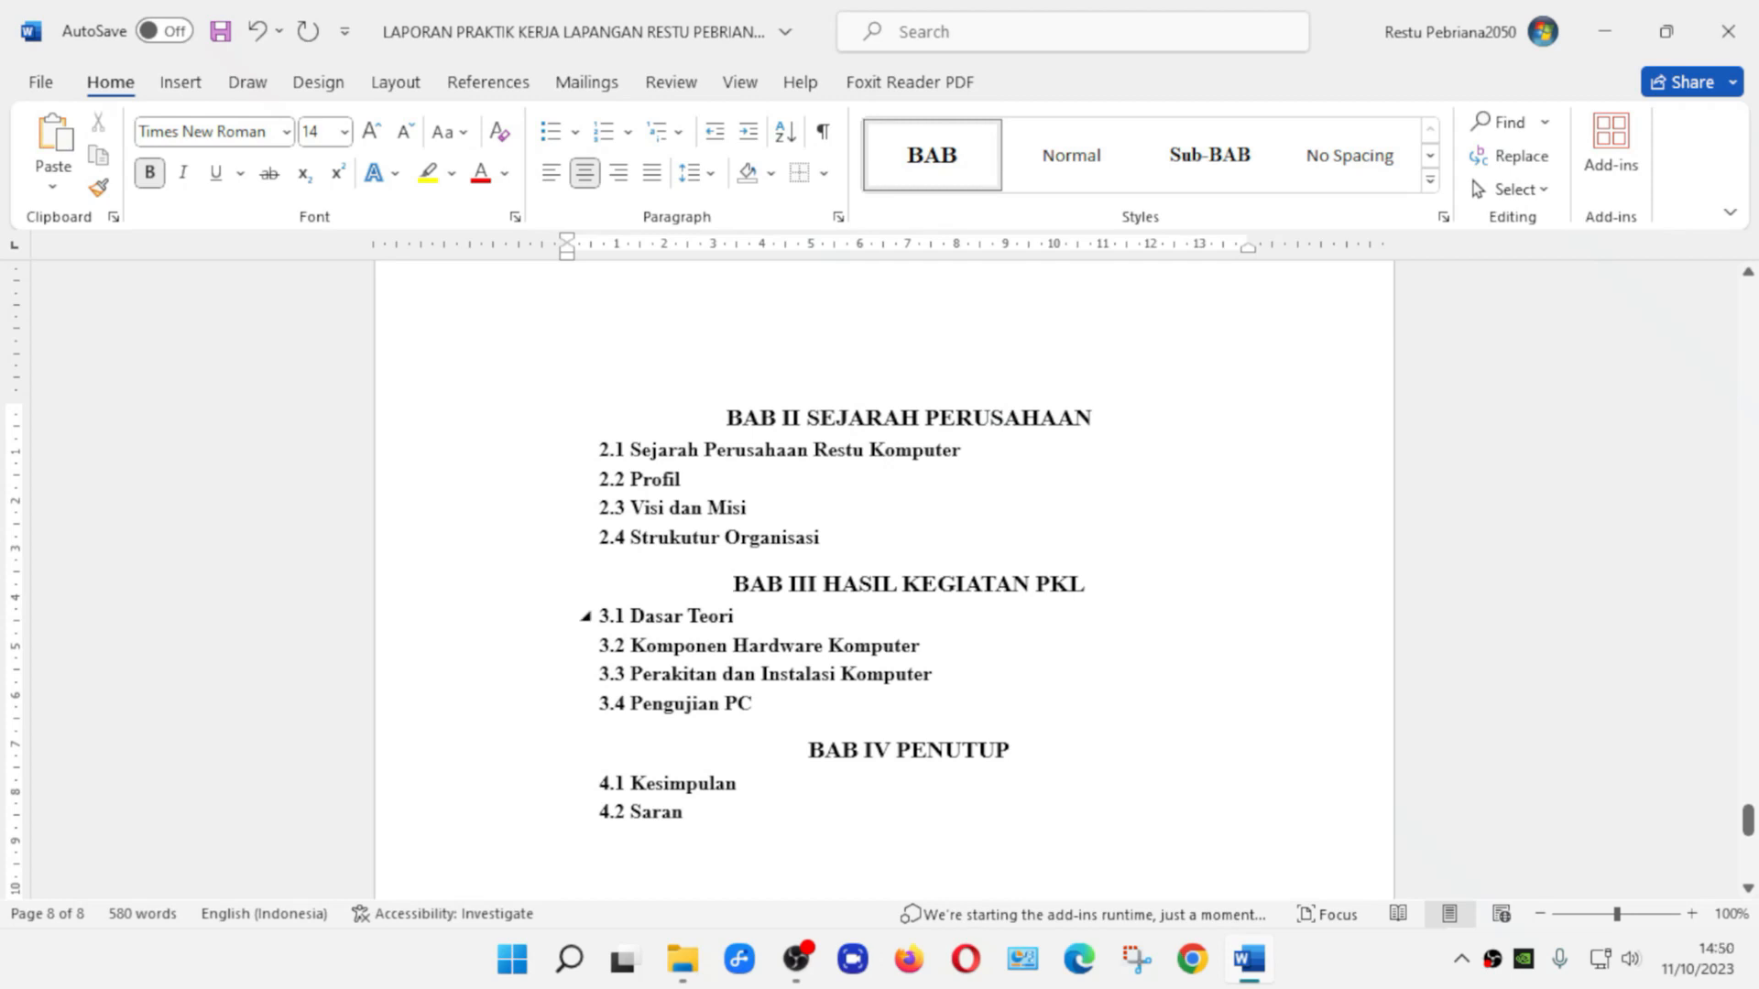
key("ctrl+Return")
scroll(806, 522, "down", 5)
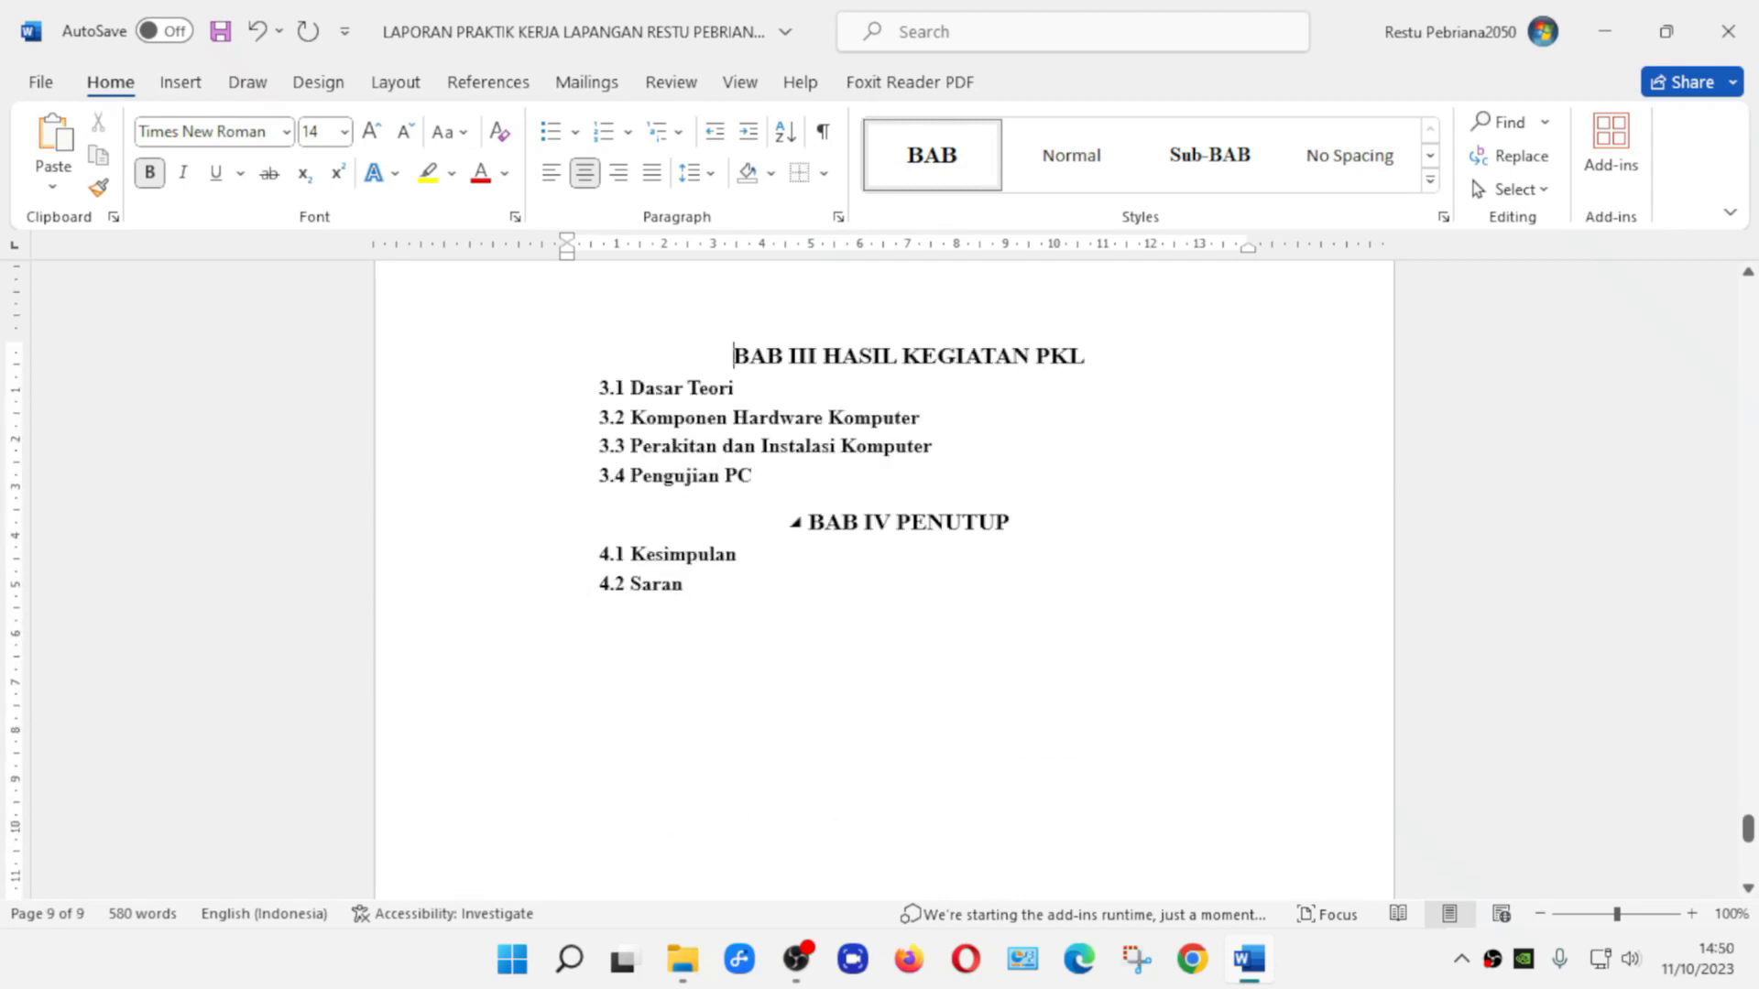
left_click(808, 522)
key("ctrl+Return")
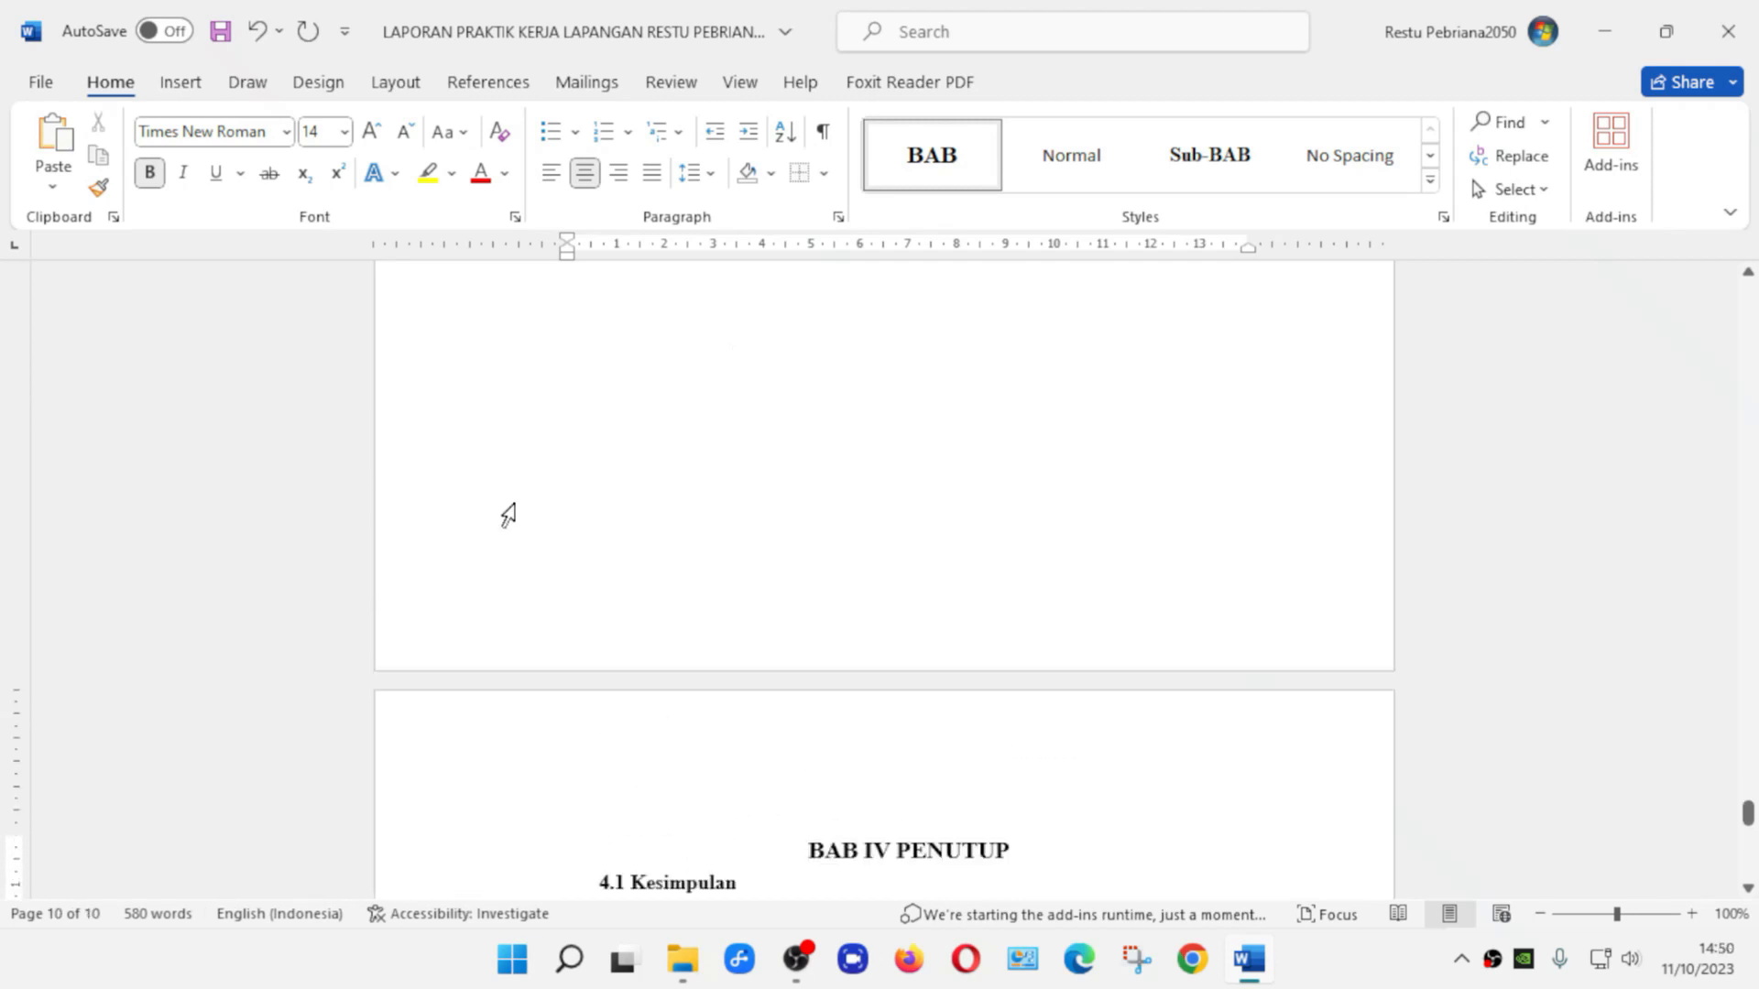
Locate the blank heading above BAB I PENDAHULUAN through the Navigation pane, delete it and save the document
key("ctrl+f")
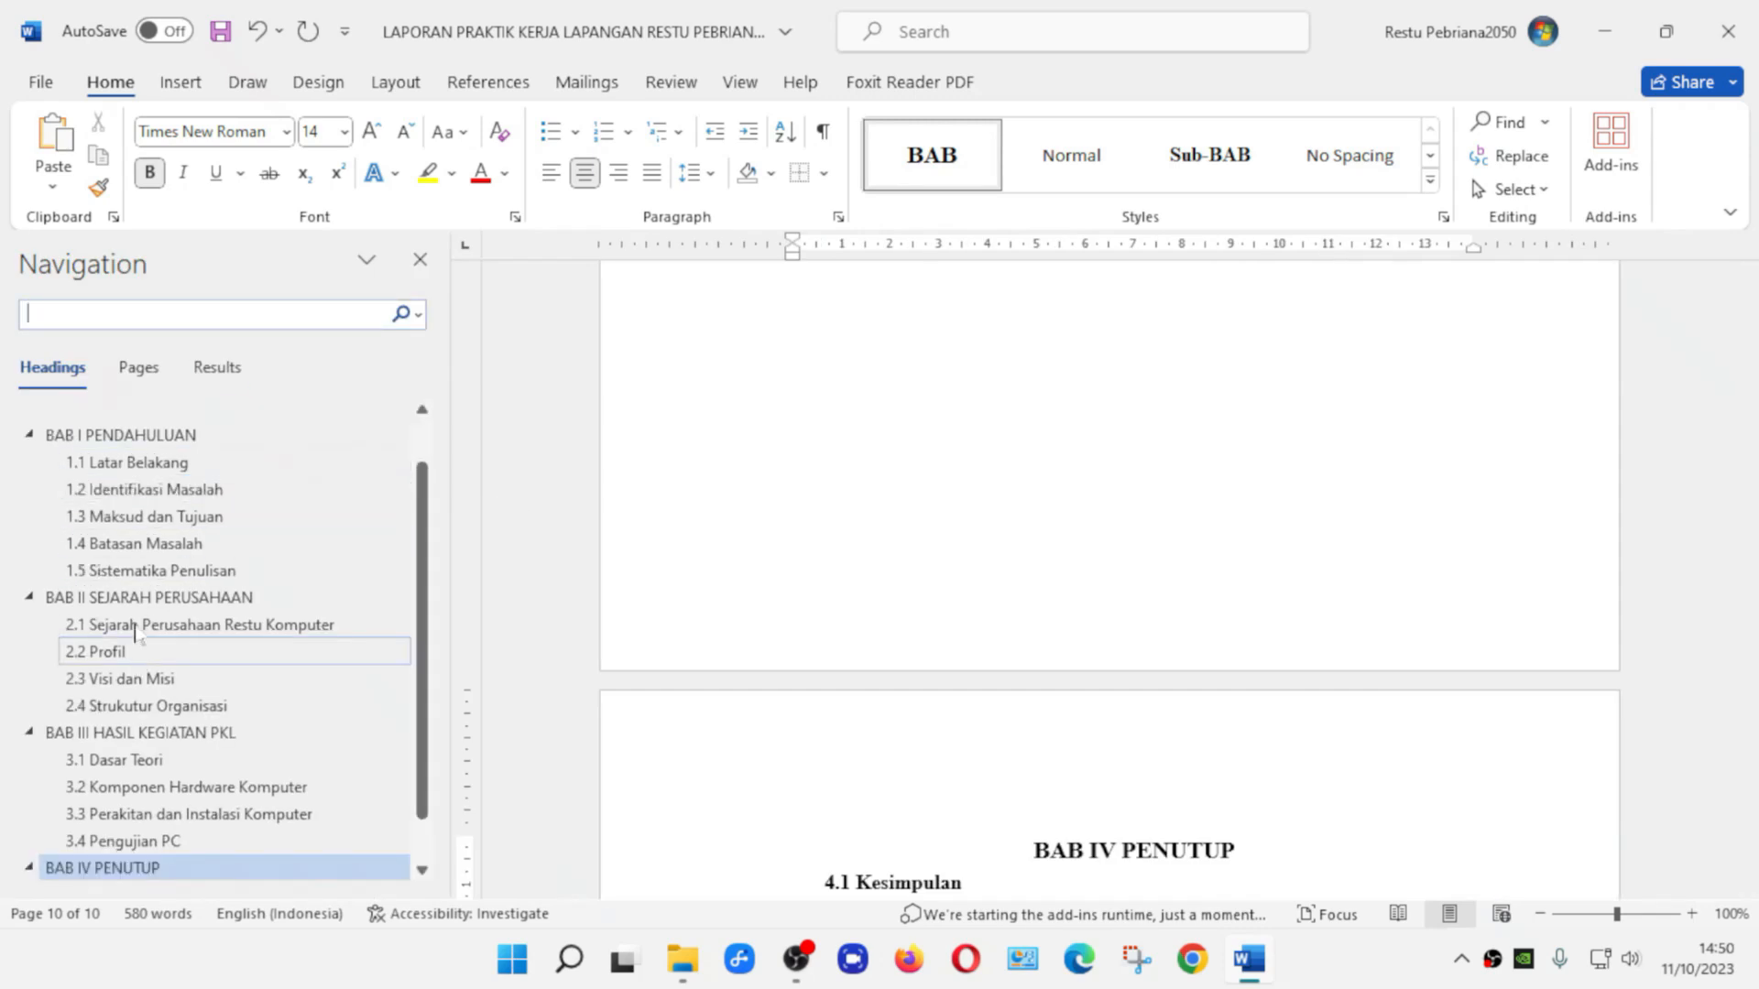
scroll(178, 651, "down", 1)
scroll(183, 476, "up", 2)
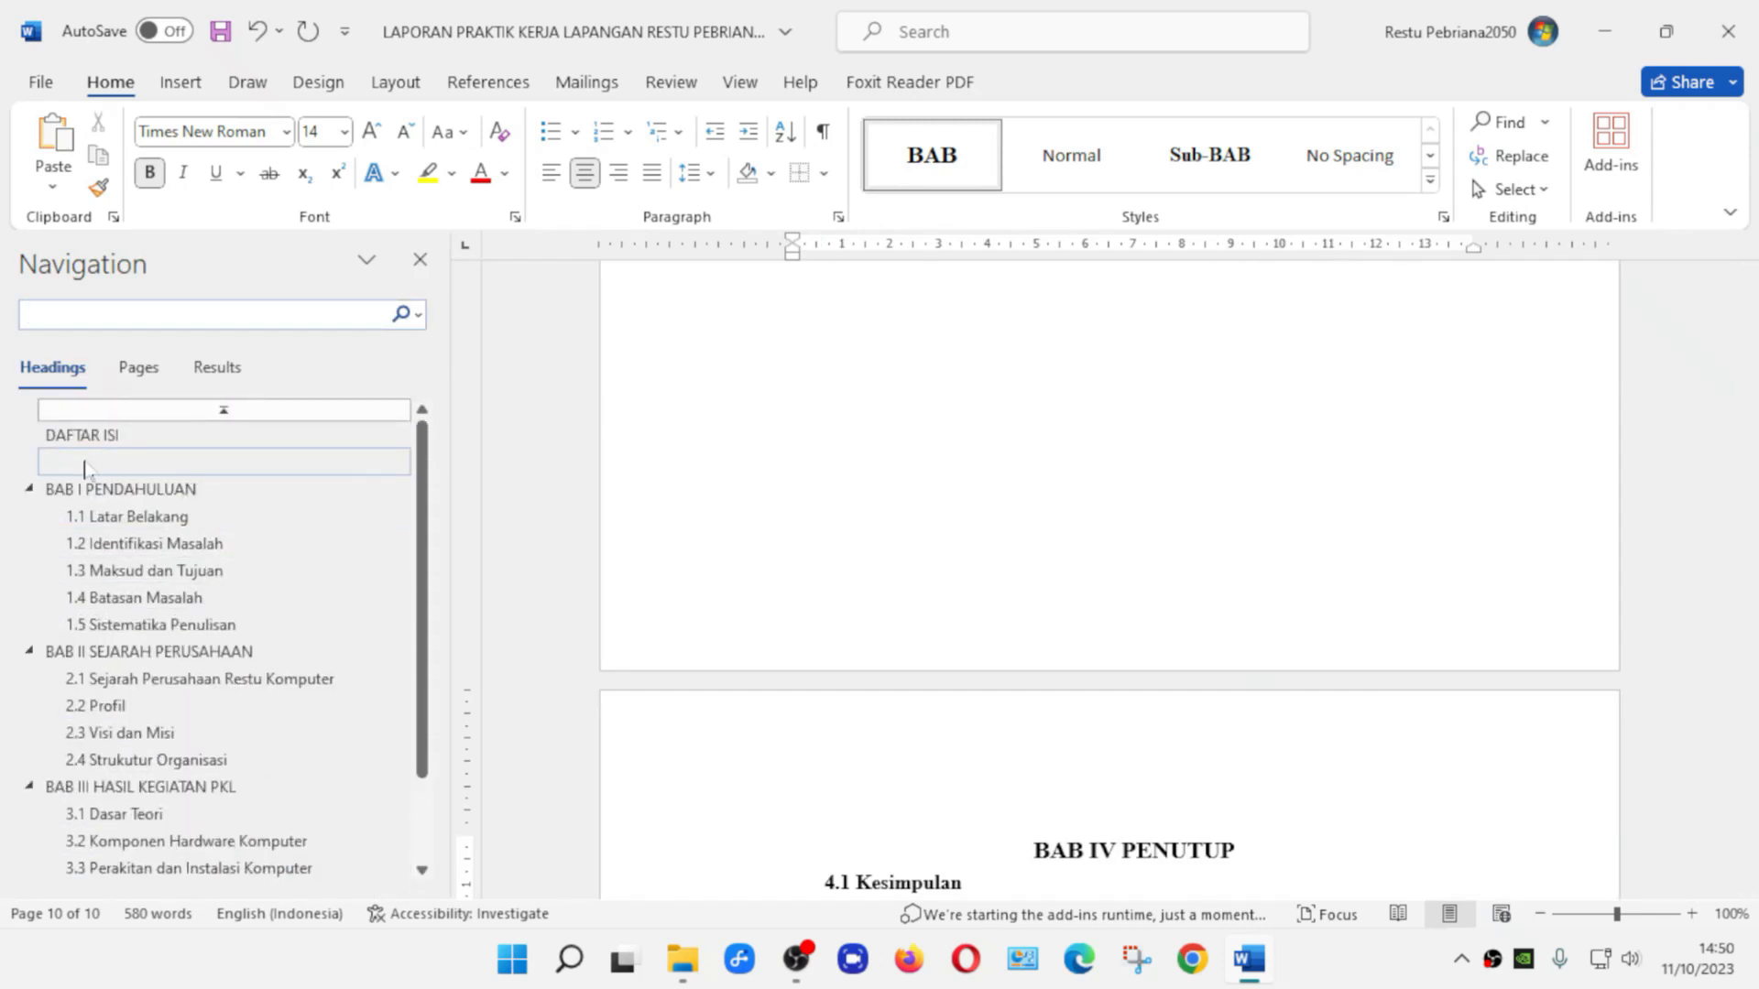
left_click(224, 467)
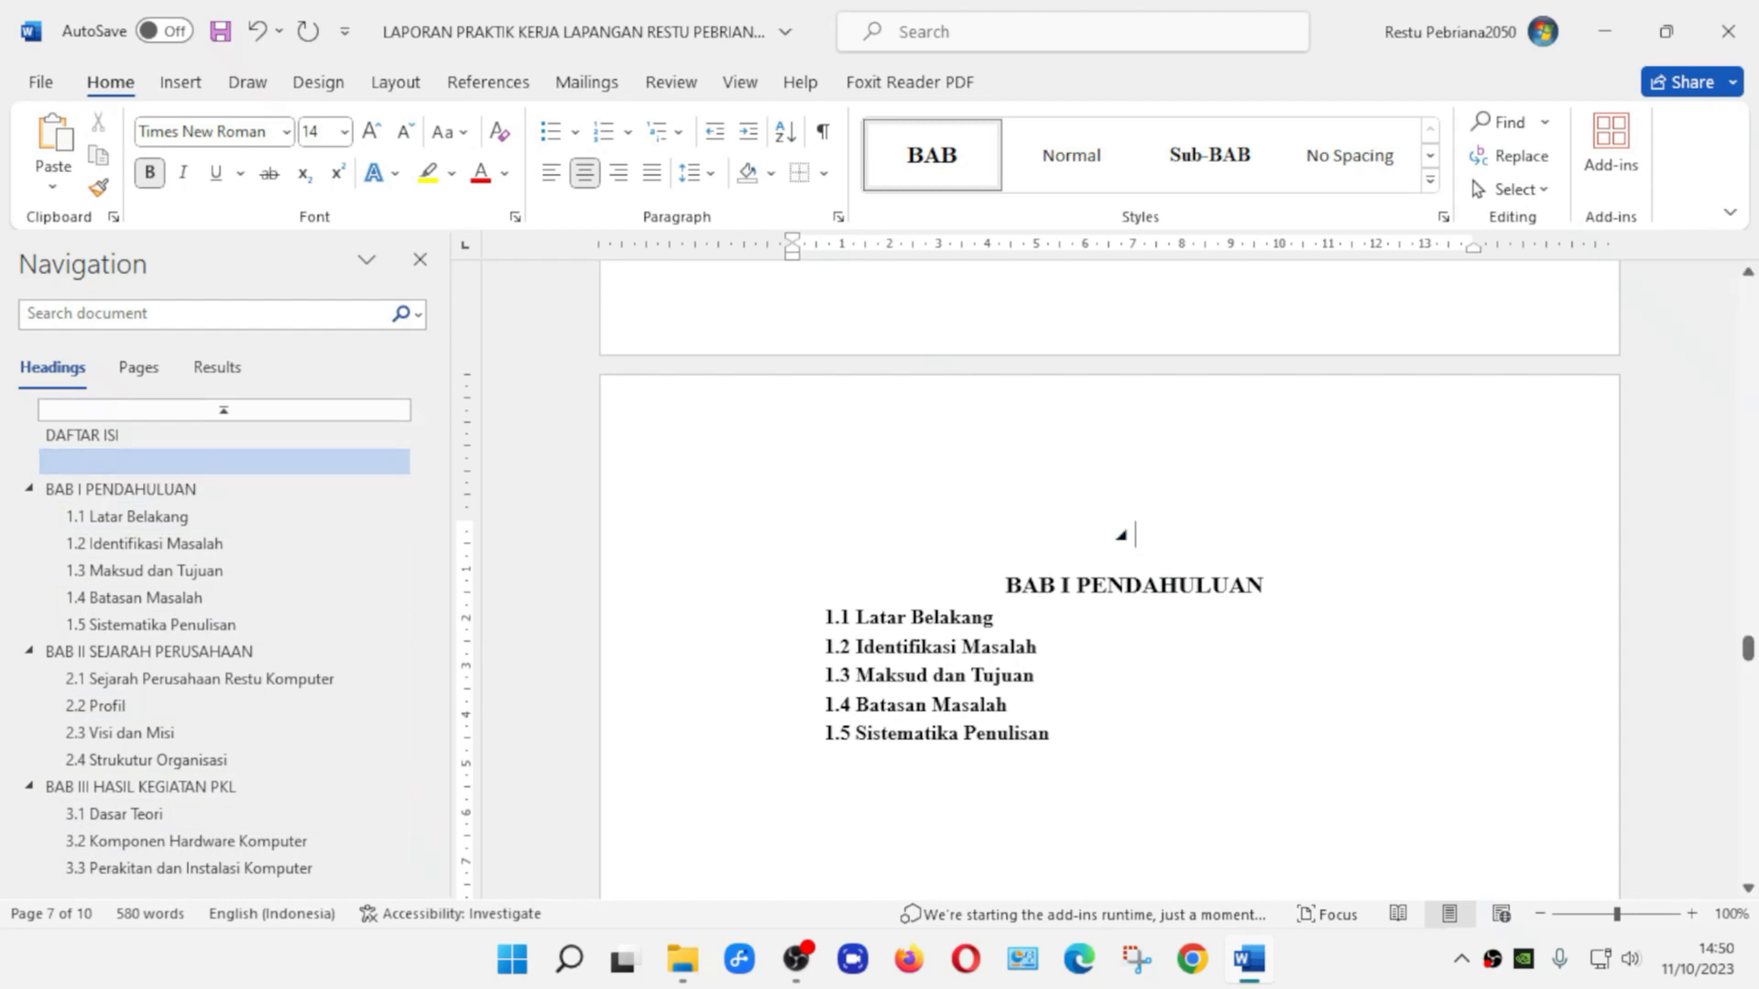
key("Delete")
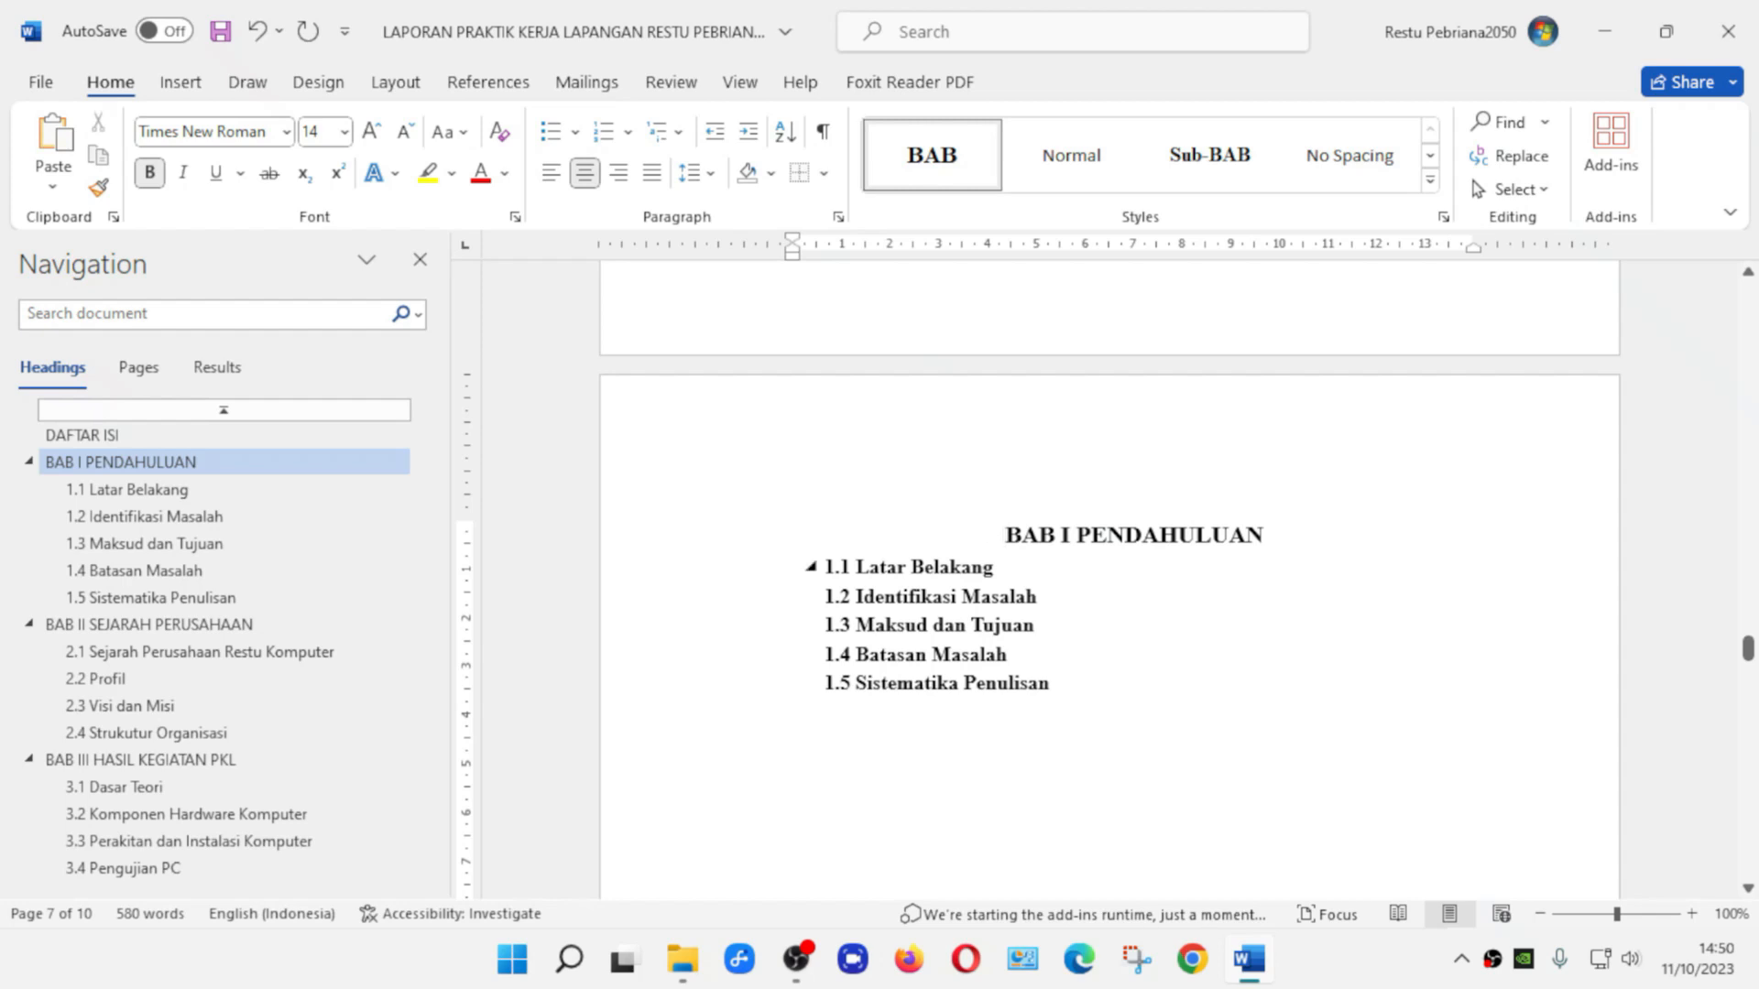
key("ctrl+s")
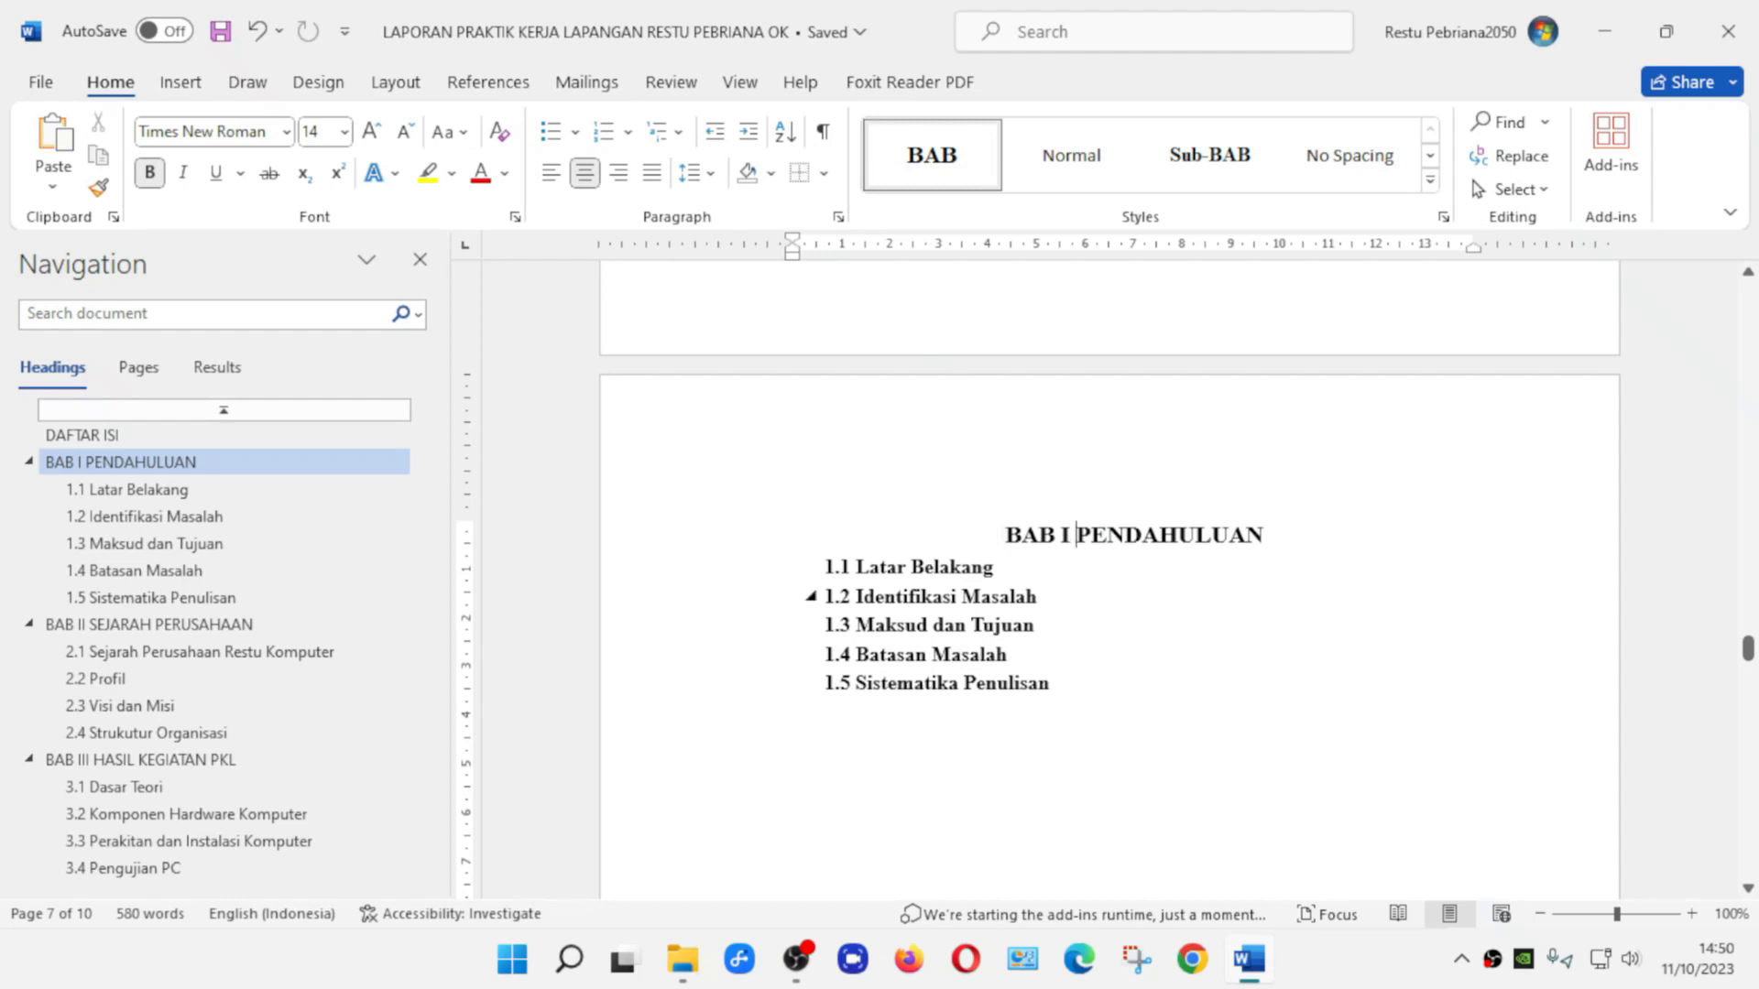
Try splitting the BAB I PENDAHULUAN heading before PENDAHULUAN with a paragraph break and with a line break, undoing each
key("Return")
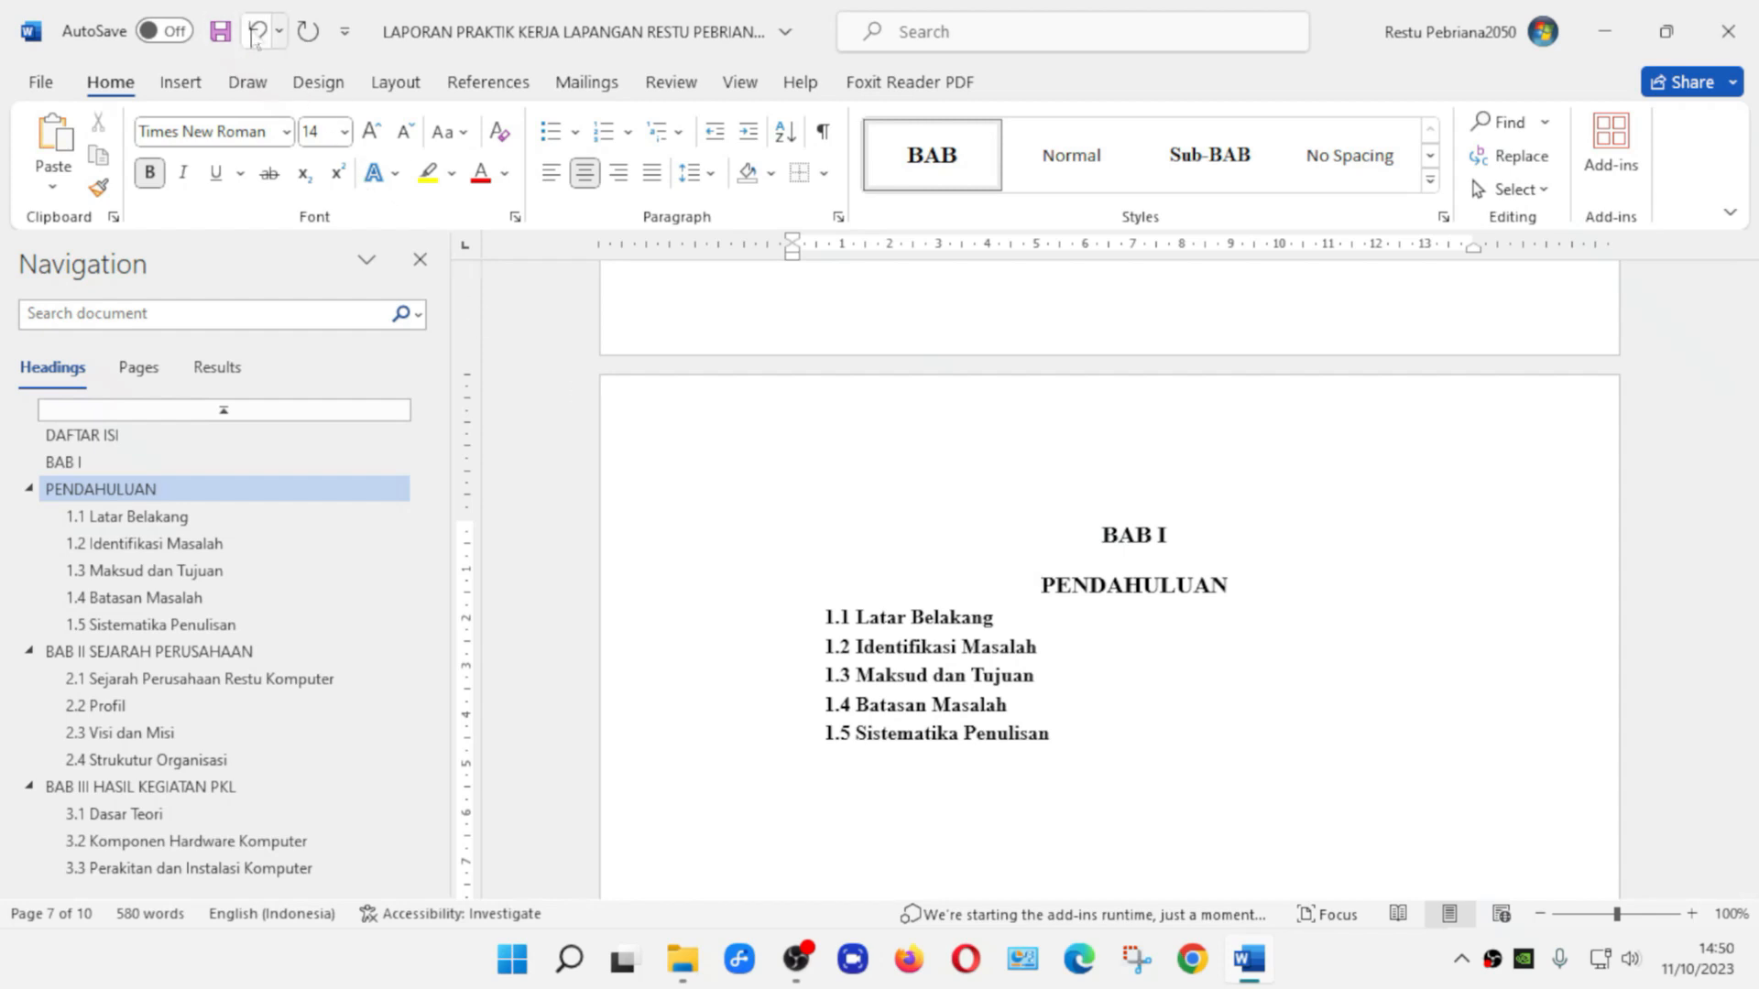
key("BackSpace")
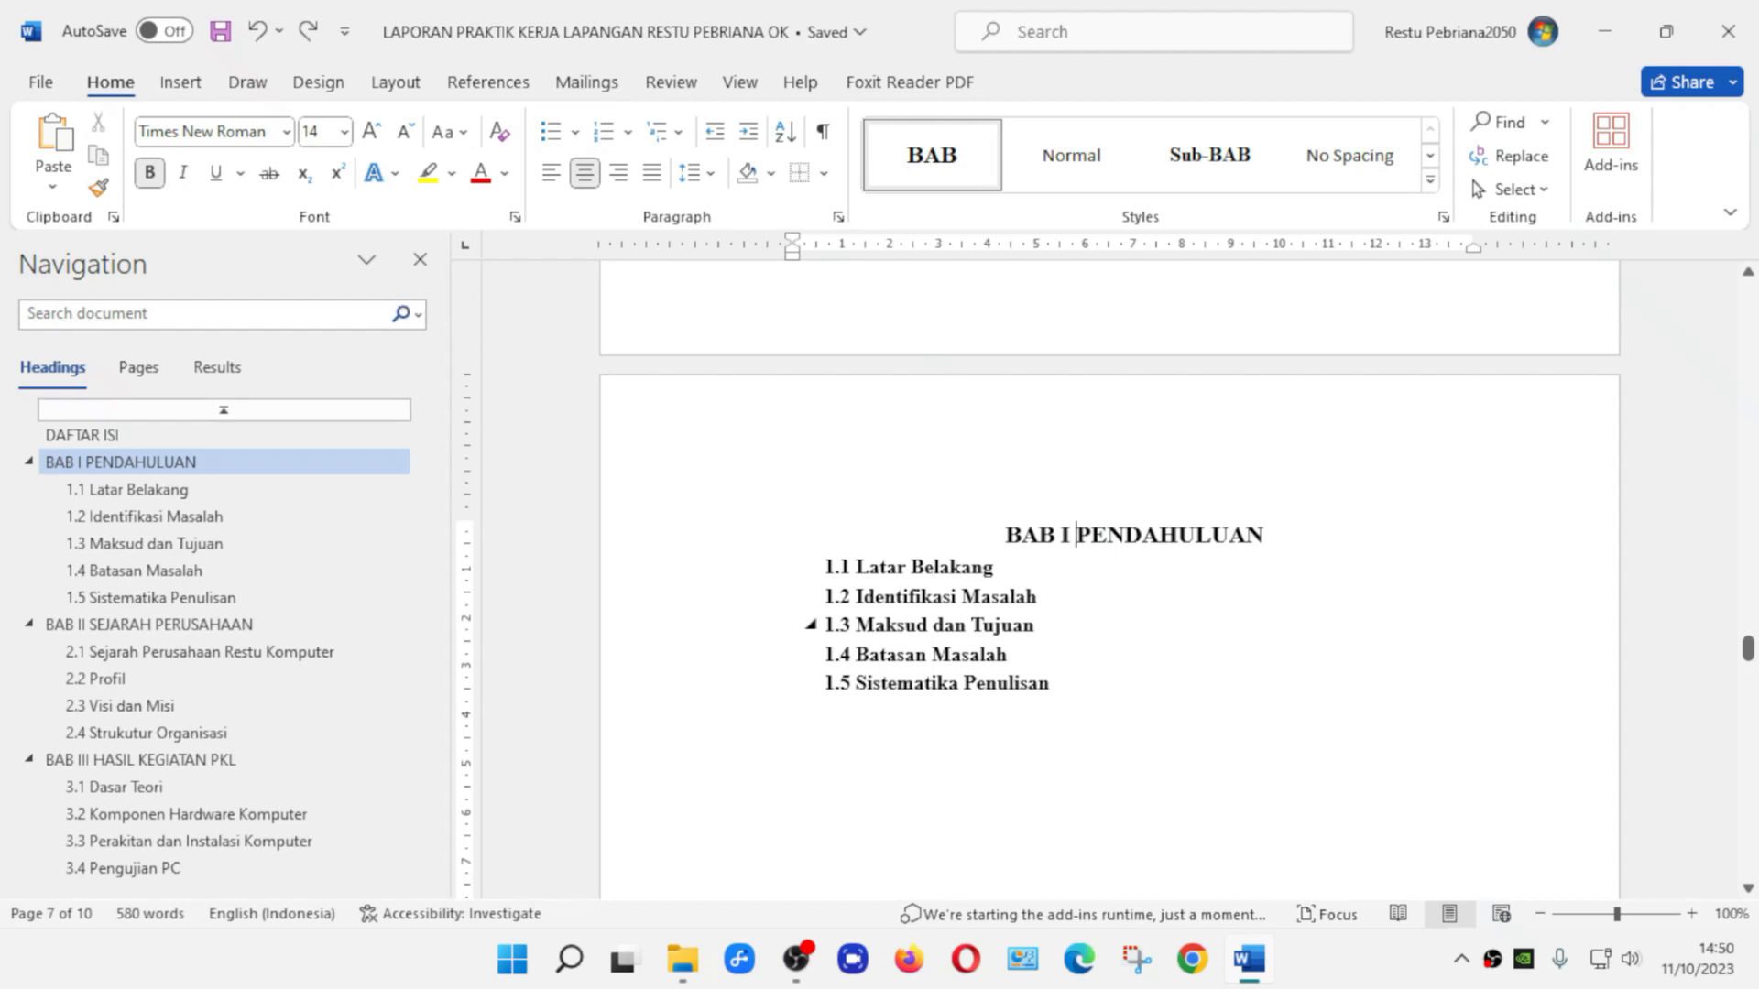
key("shift+Return")
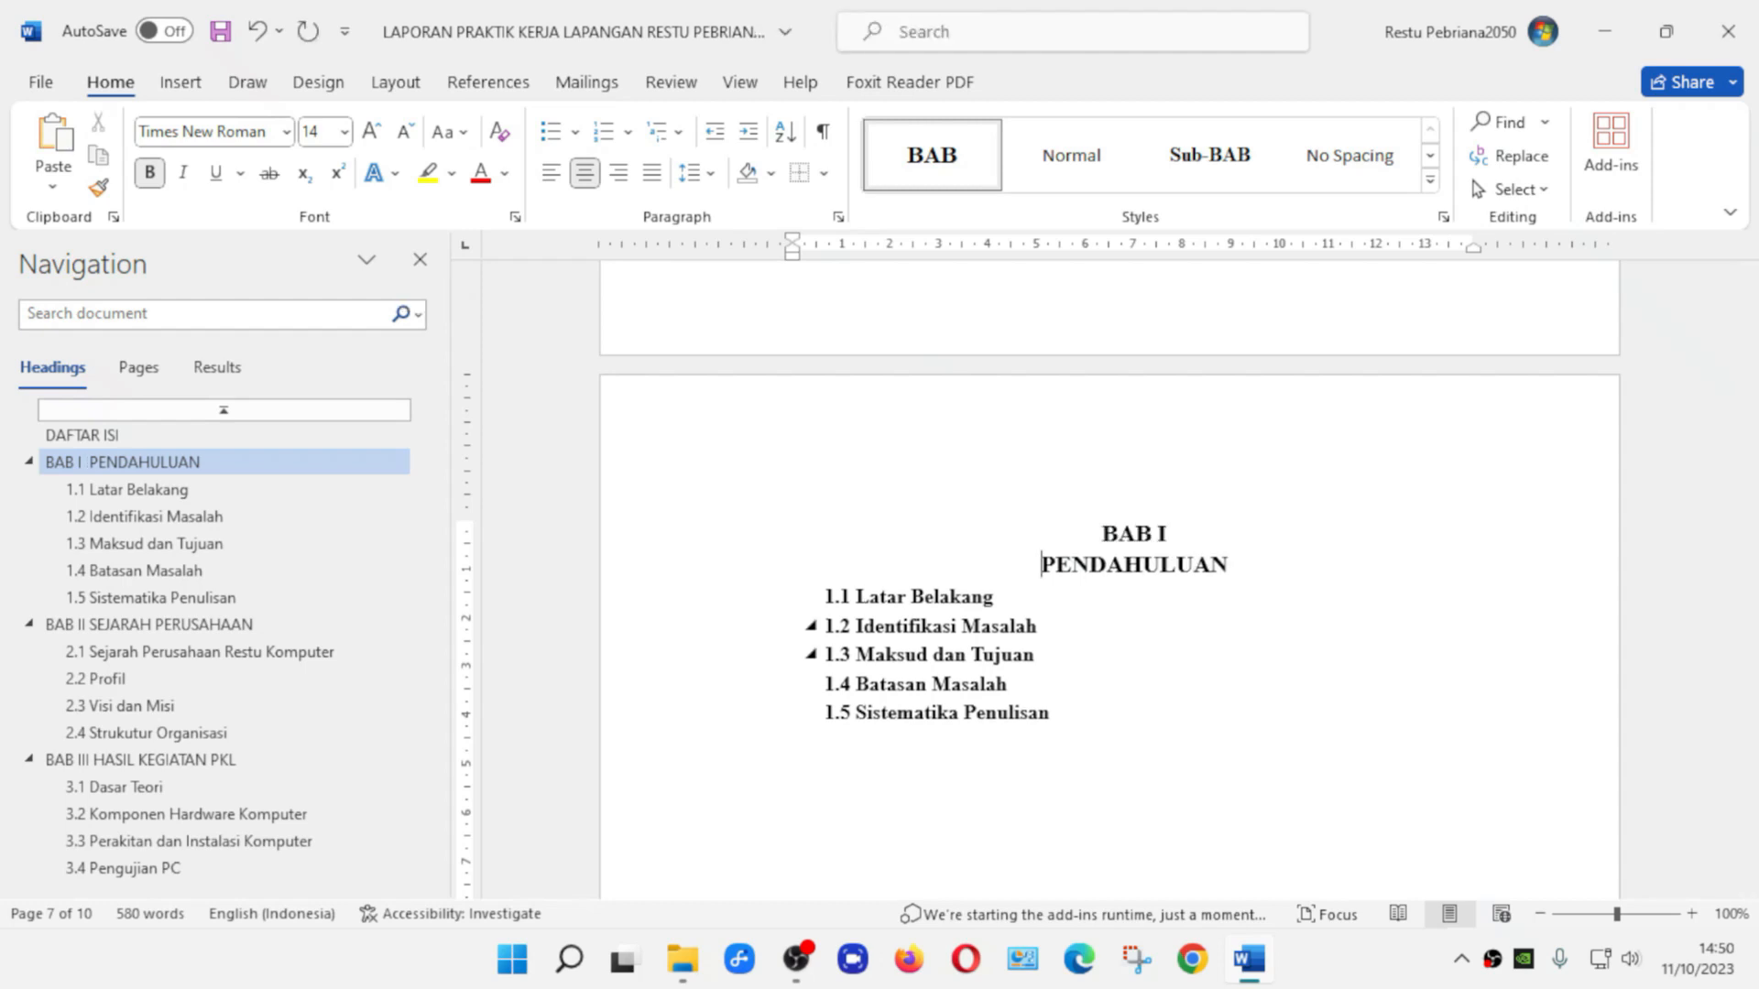
key("ctrl+z")
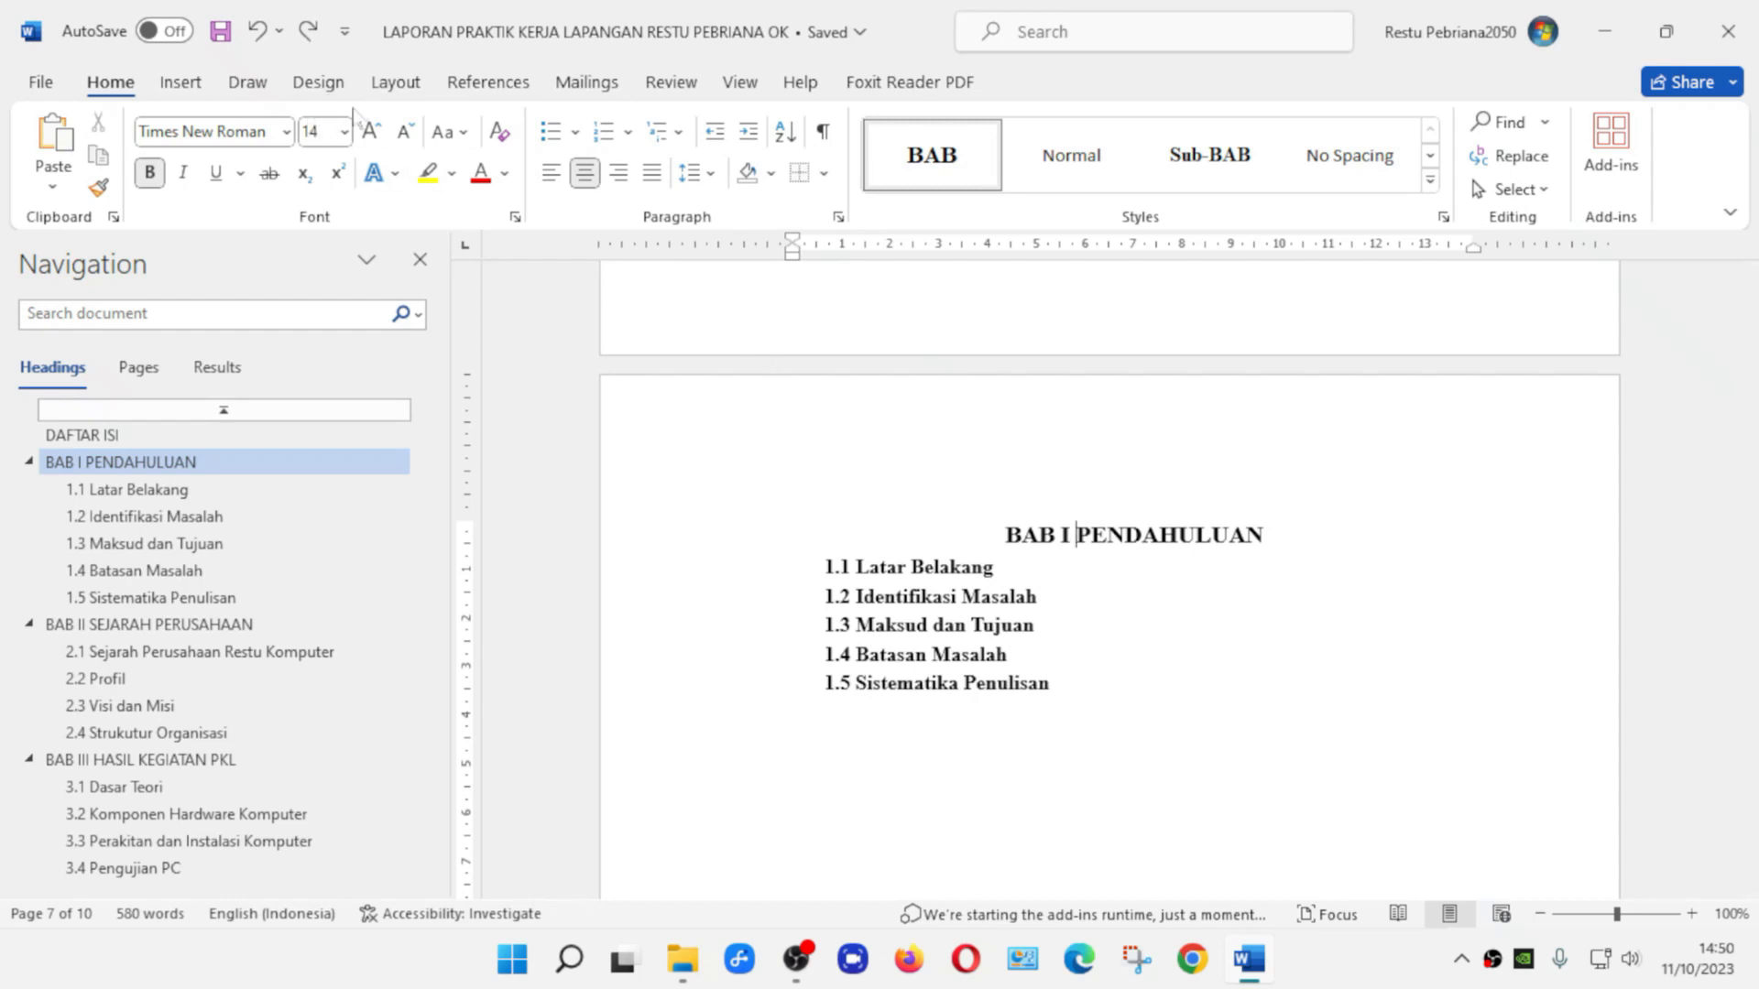
Try inserting a continuous section break before PENDAHULUAN in the BAB I heading, and undo it
left_click(395, 90)
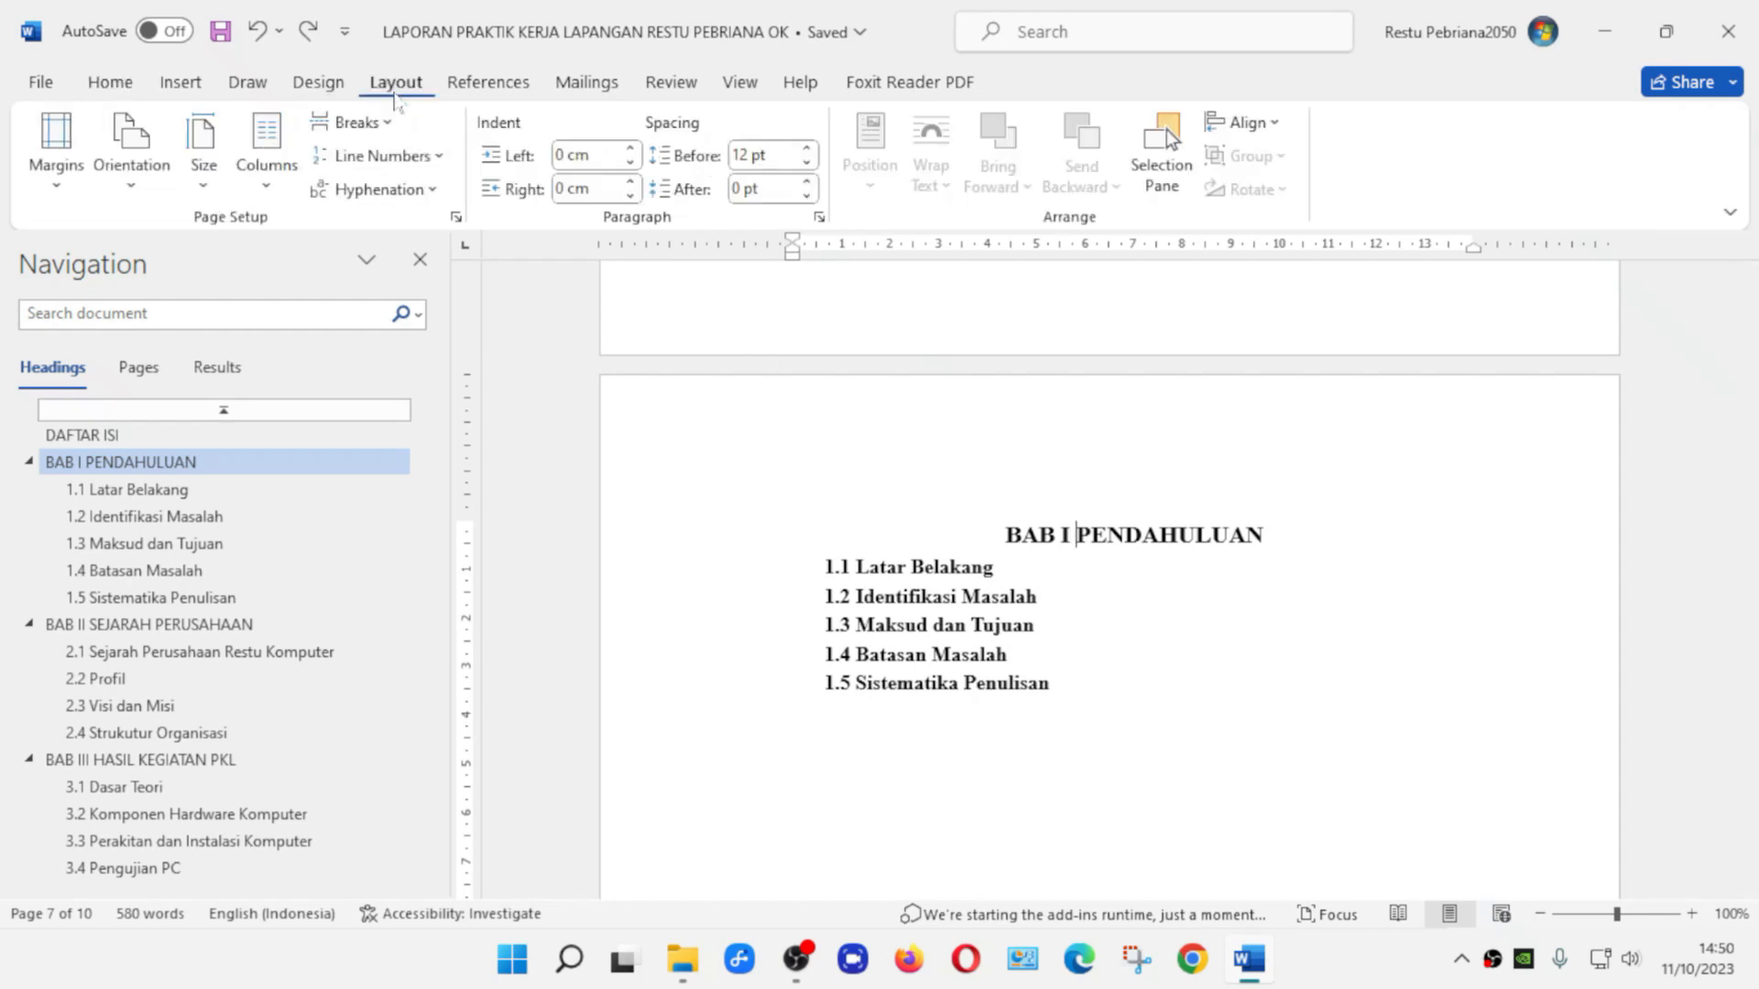
left_click(394, 127)
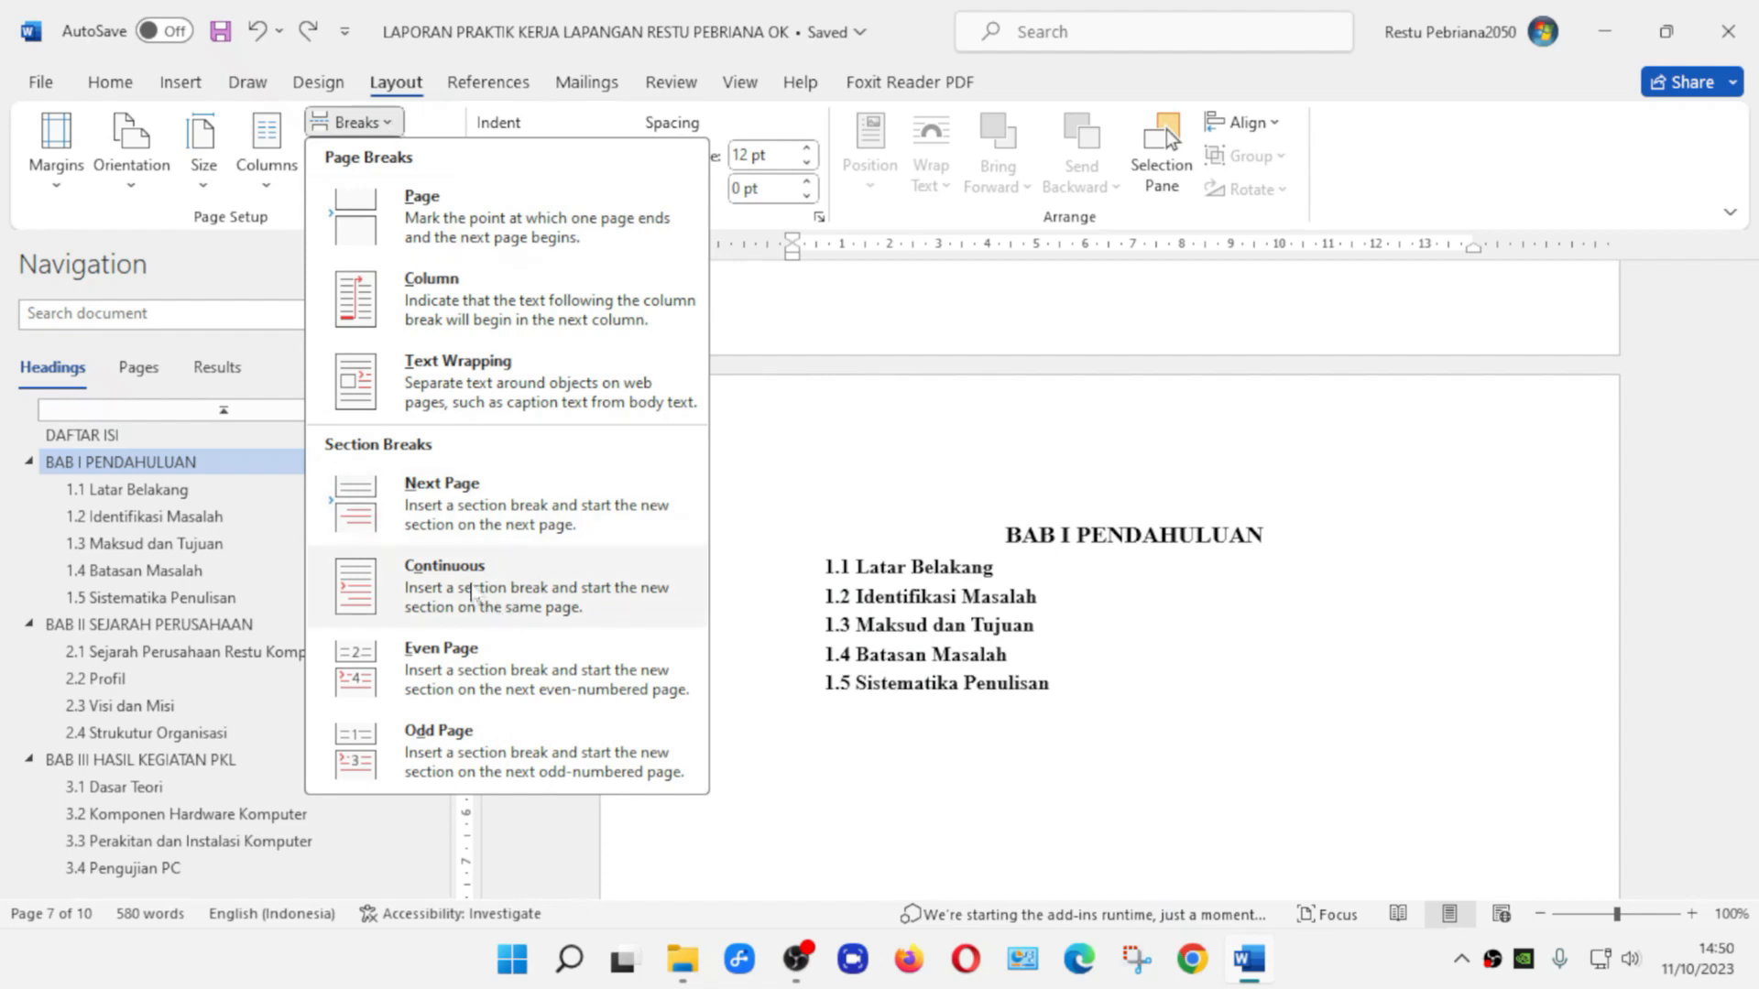
left_click(472, 592)
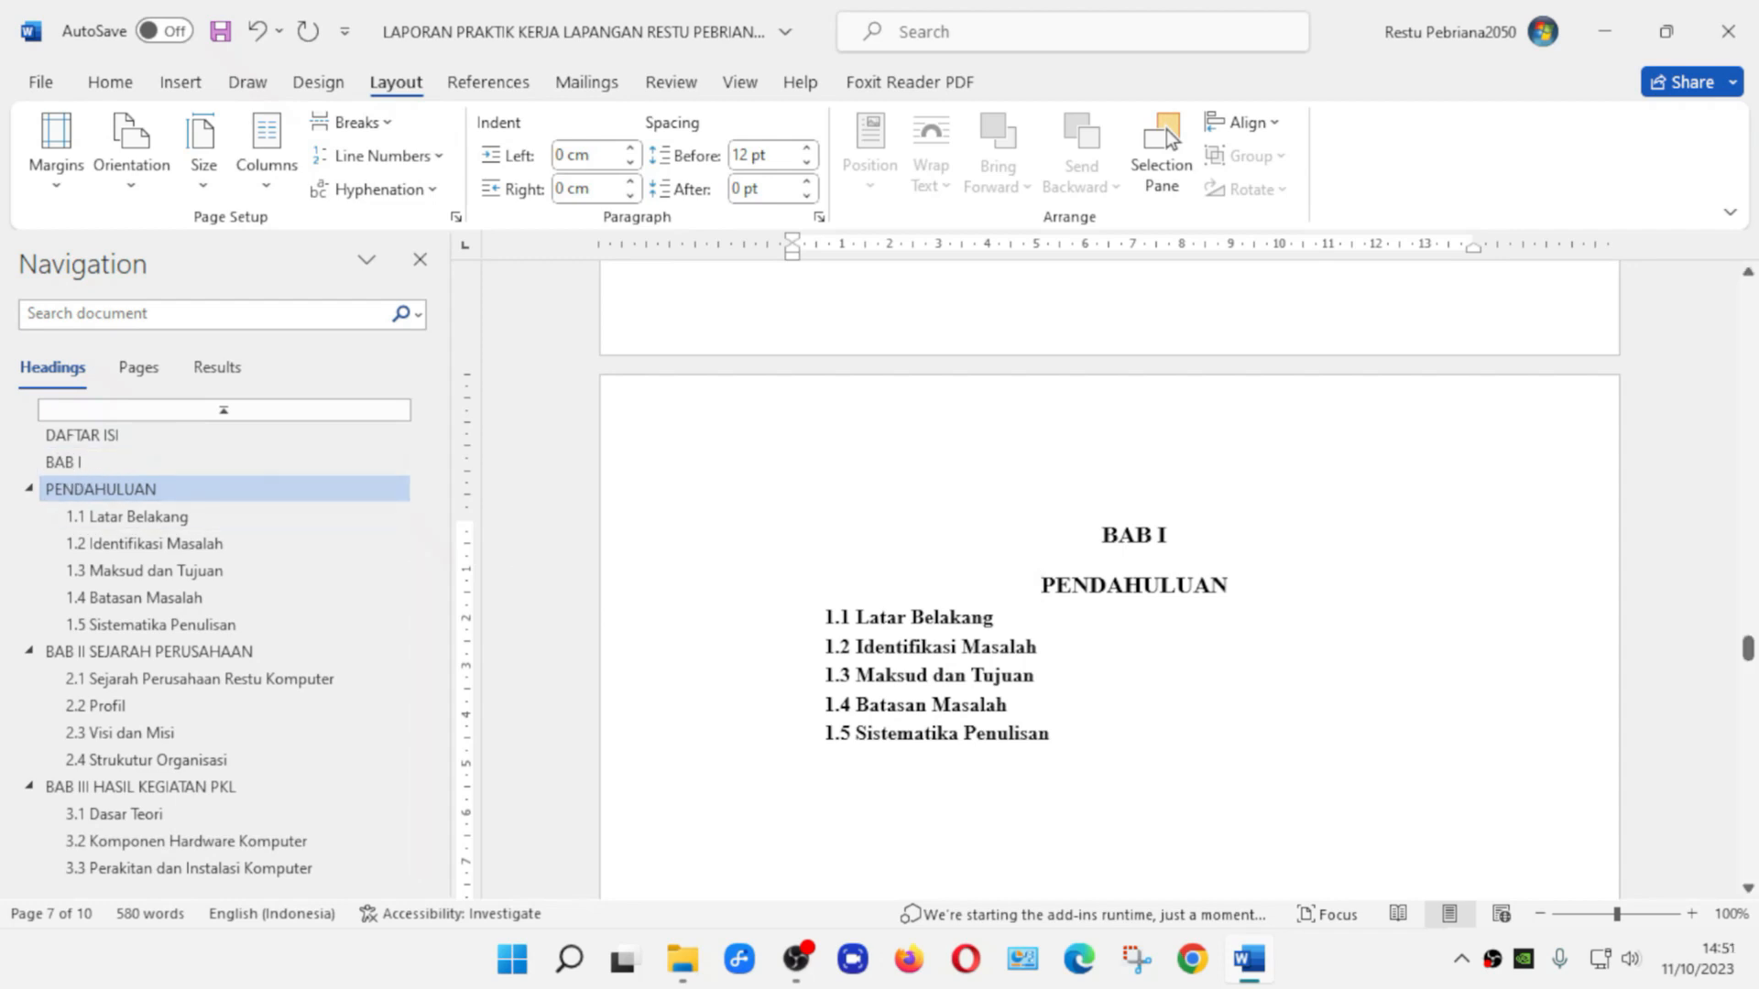
key("Up")
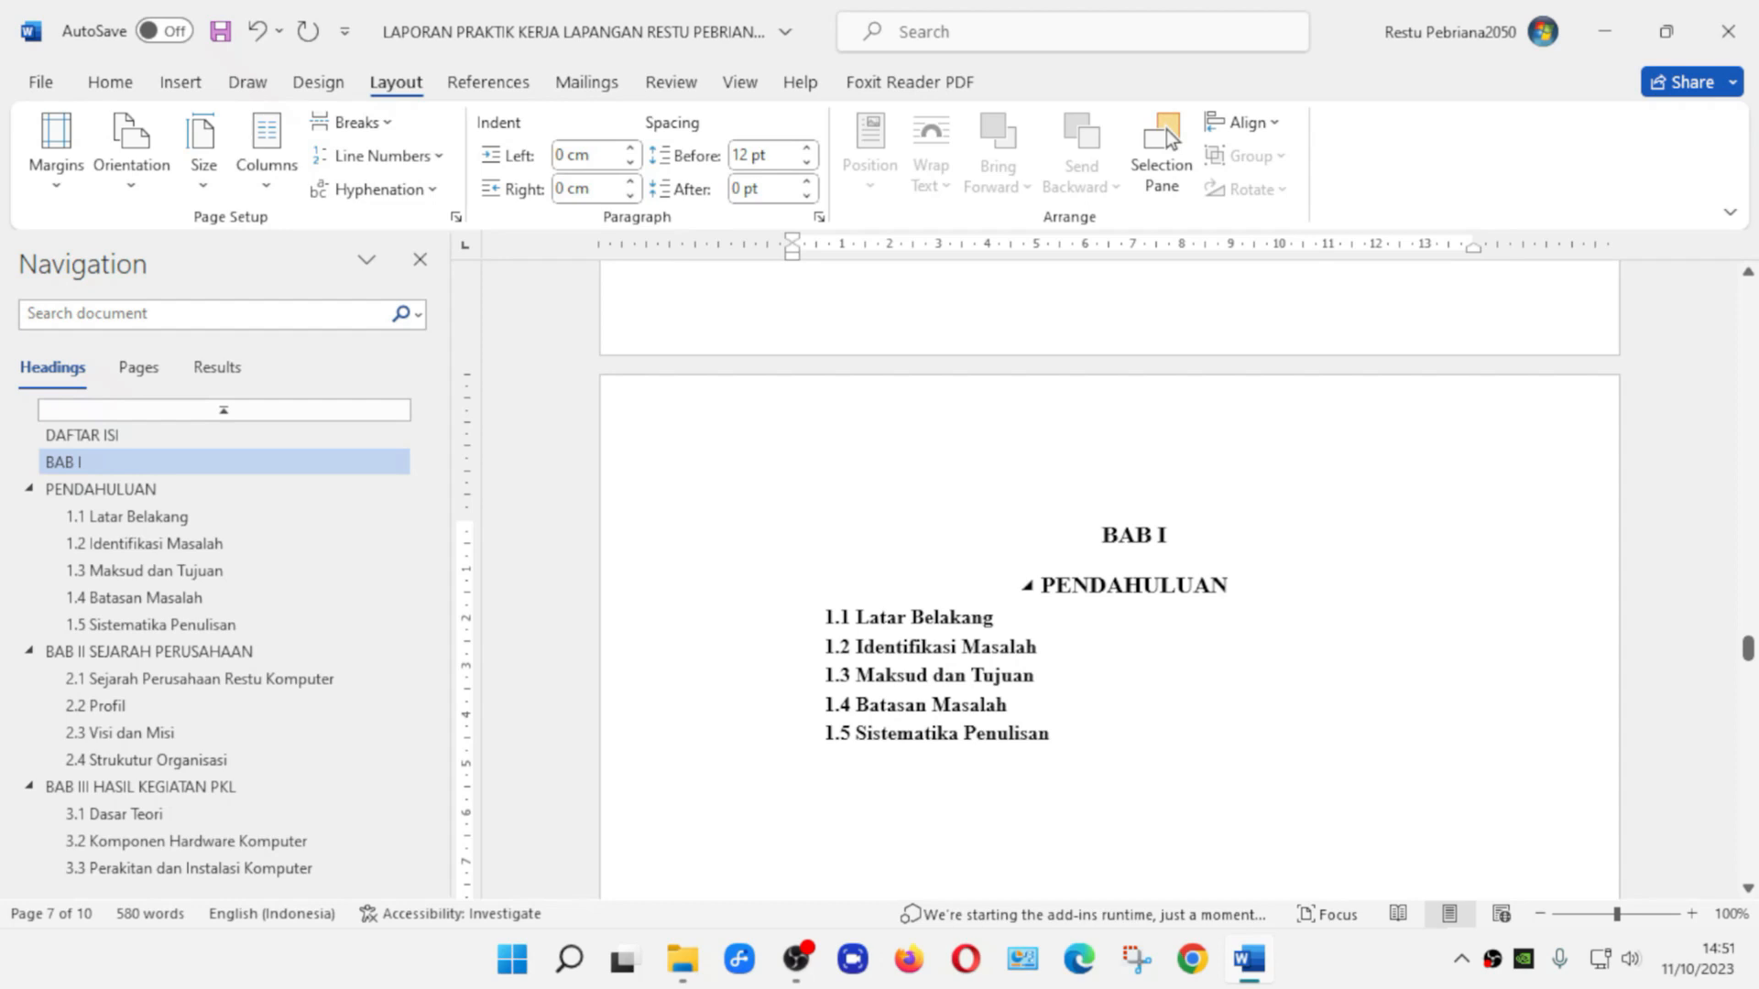
key("ctrl+z")
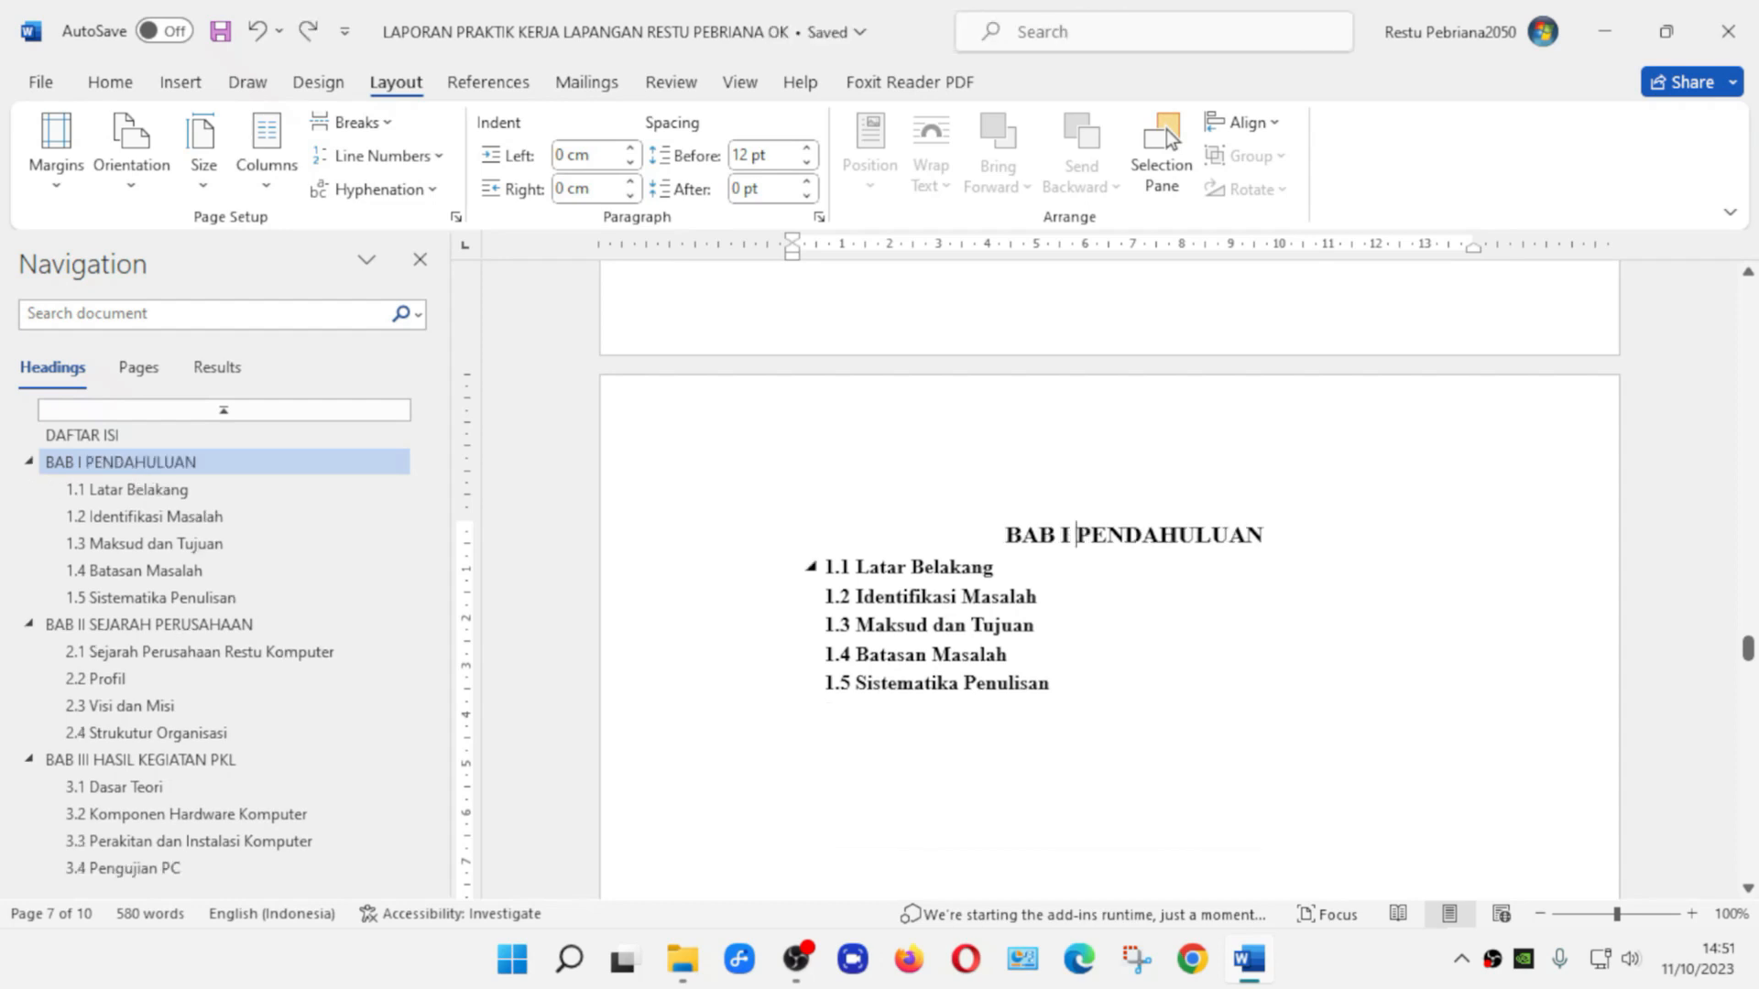
Put PENDAHULUAN on its own line below BAB I within the same heading using a line break, and save the document
key("ctrl+y")
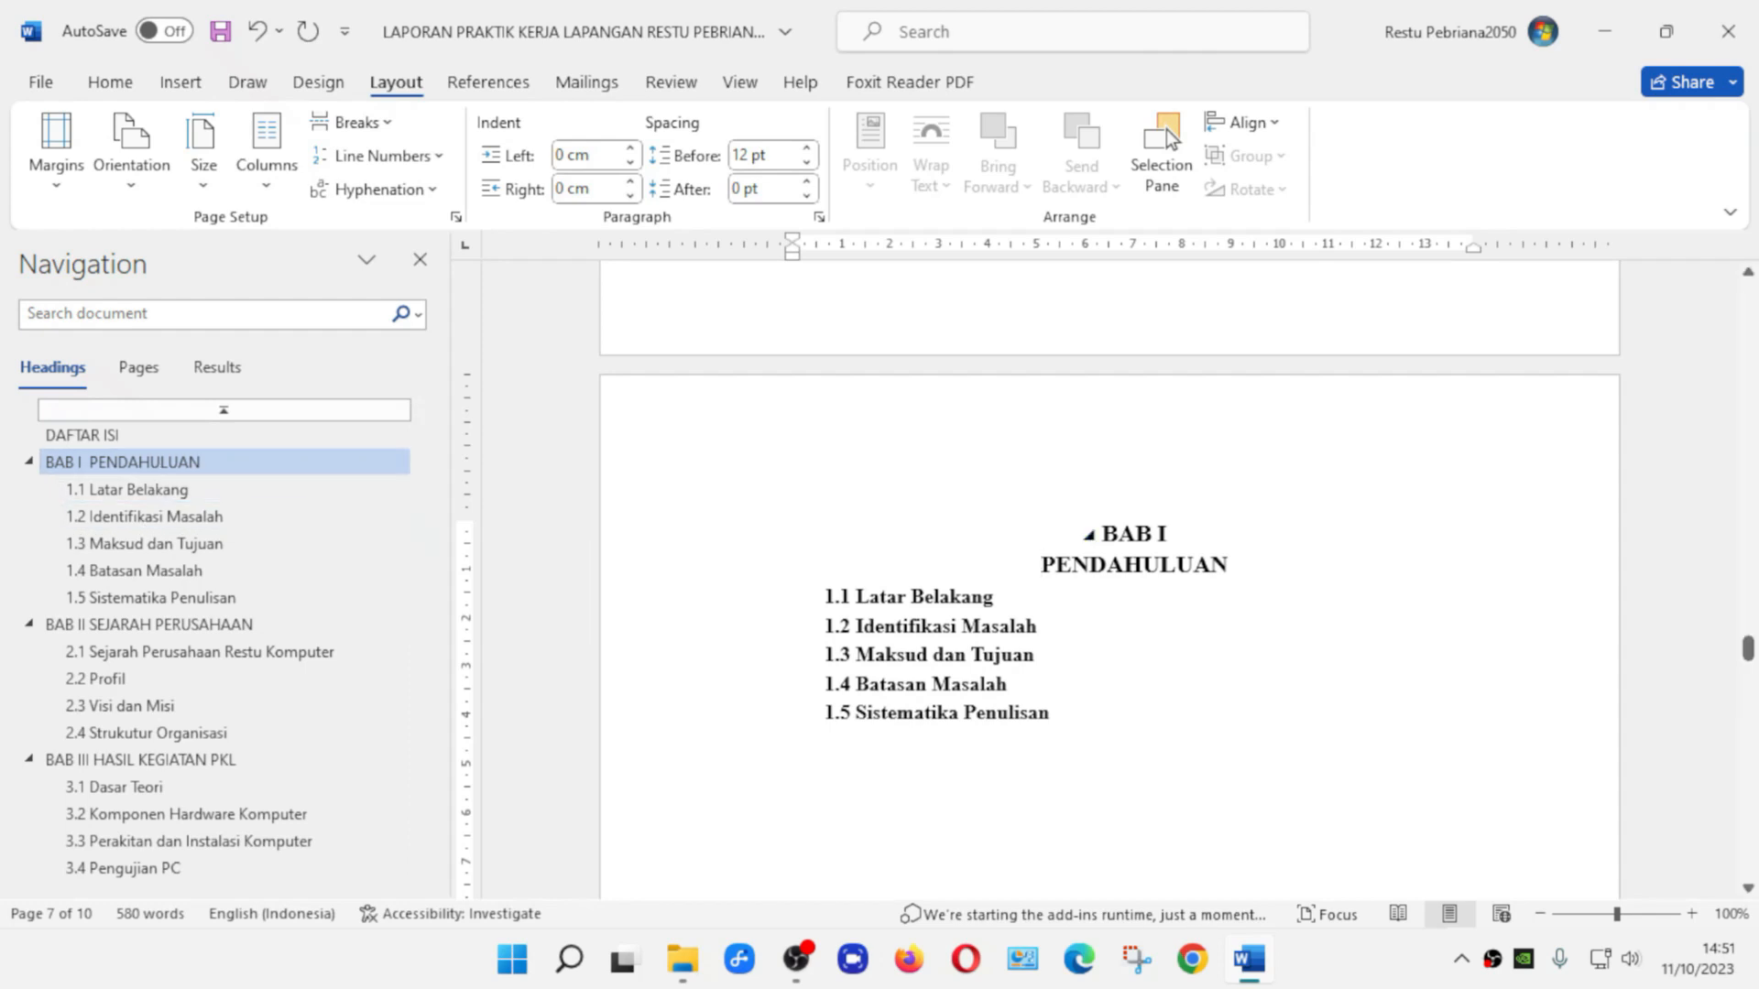
key("ctrl+s")
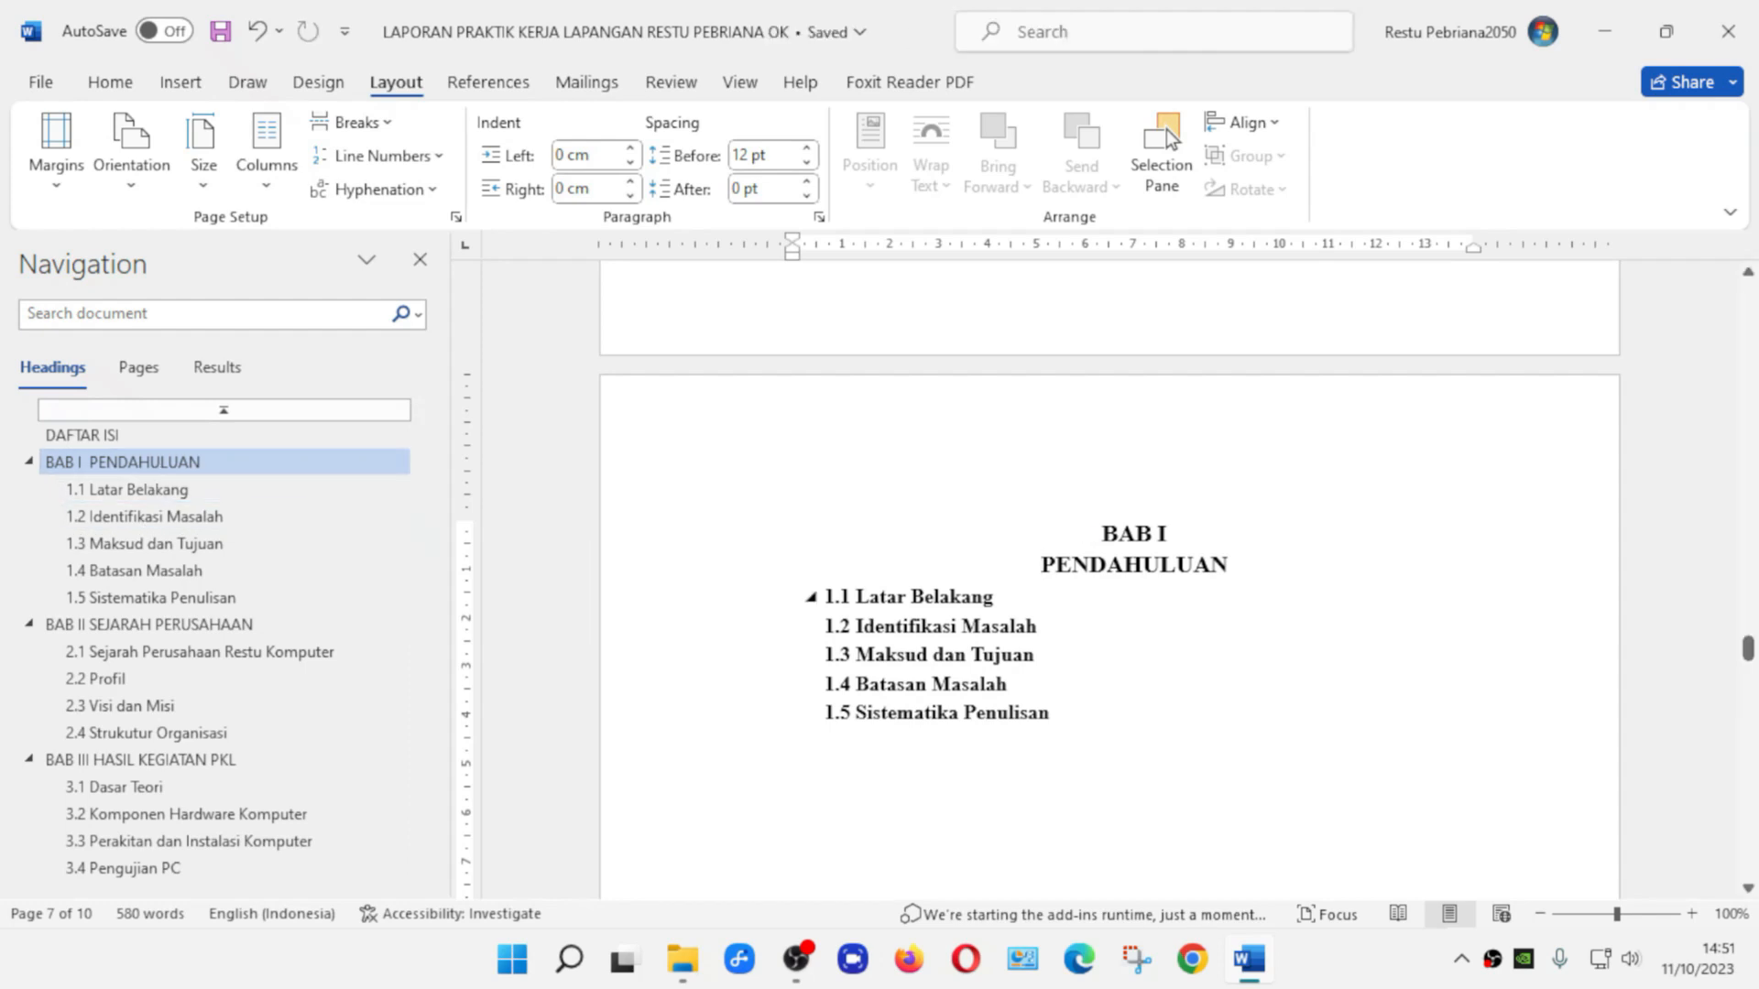
scroll(1167, 129, "down", 1)
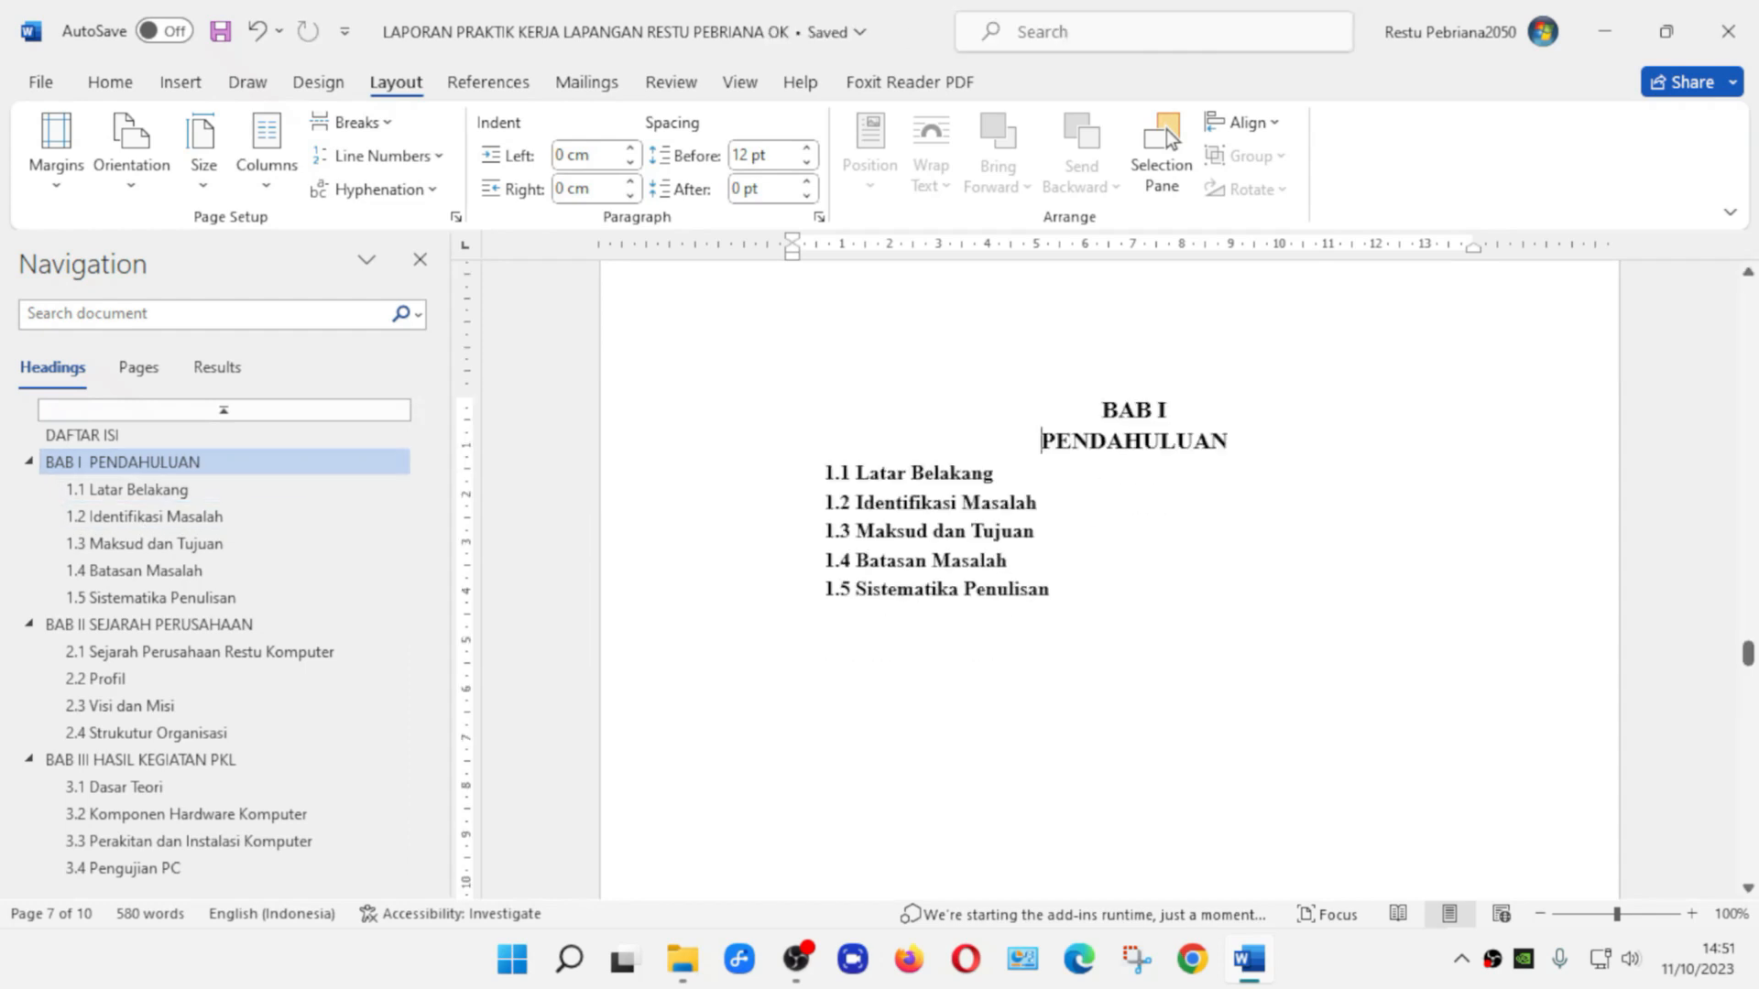
scroll(1167, 129, "up", 1)
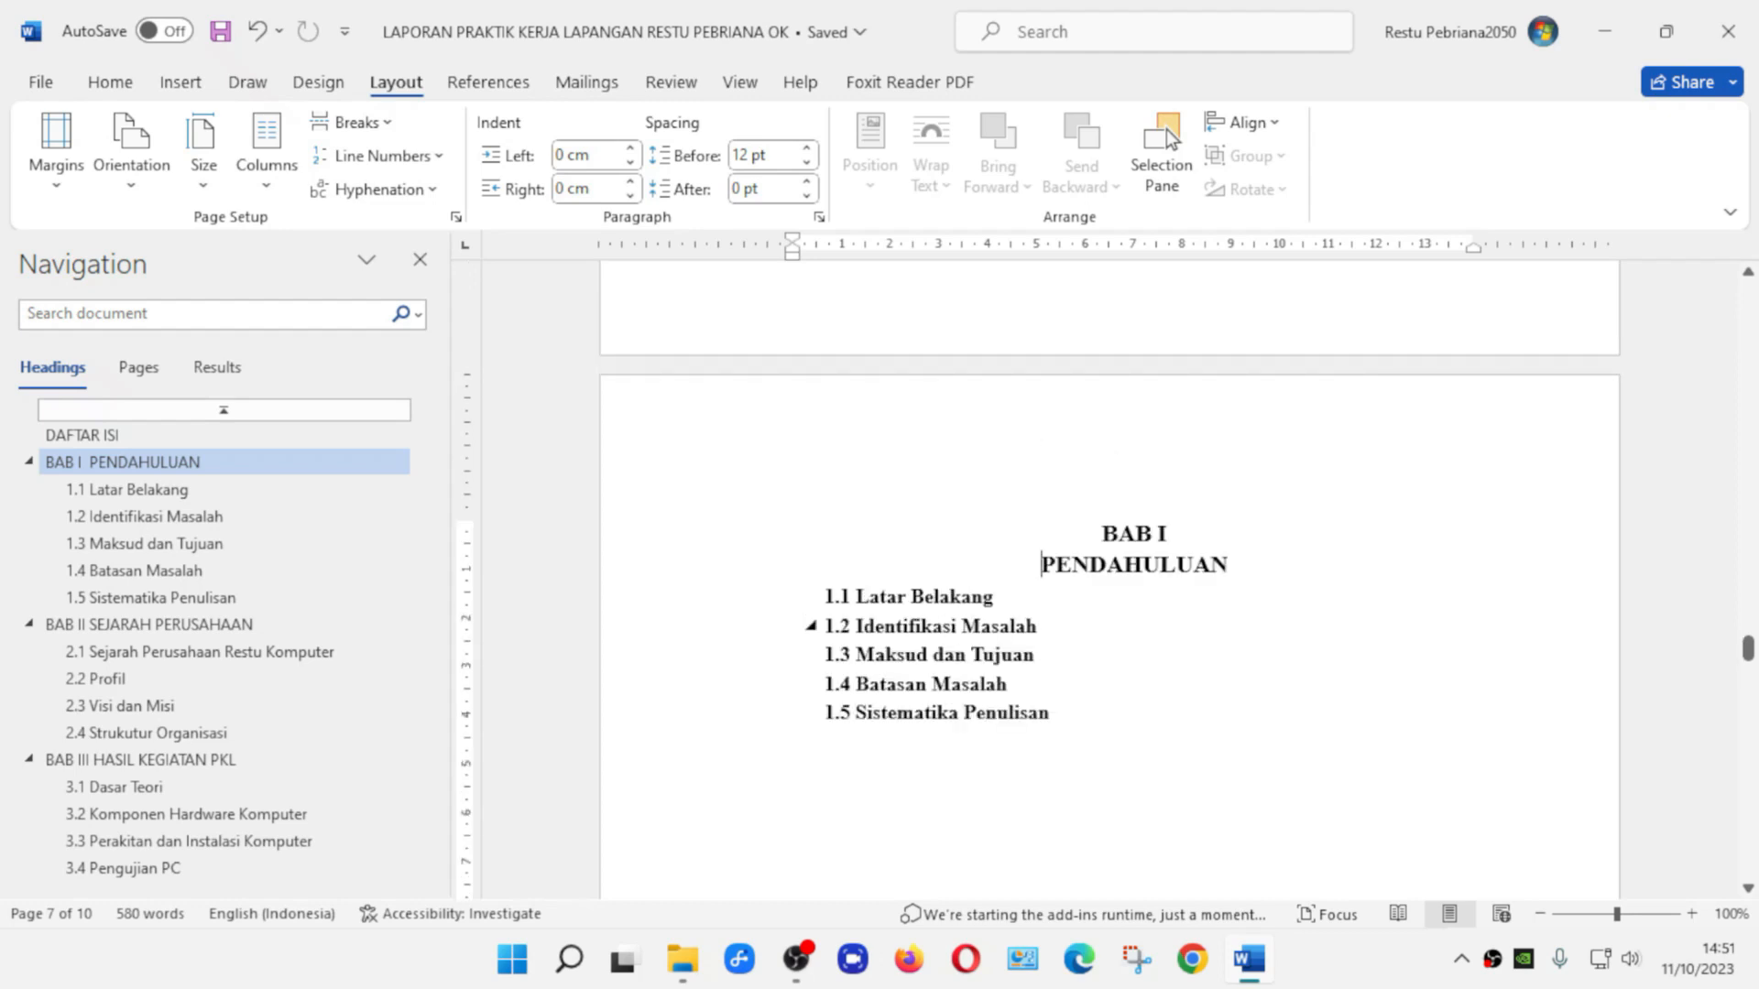
key("Down")
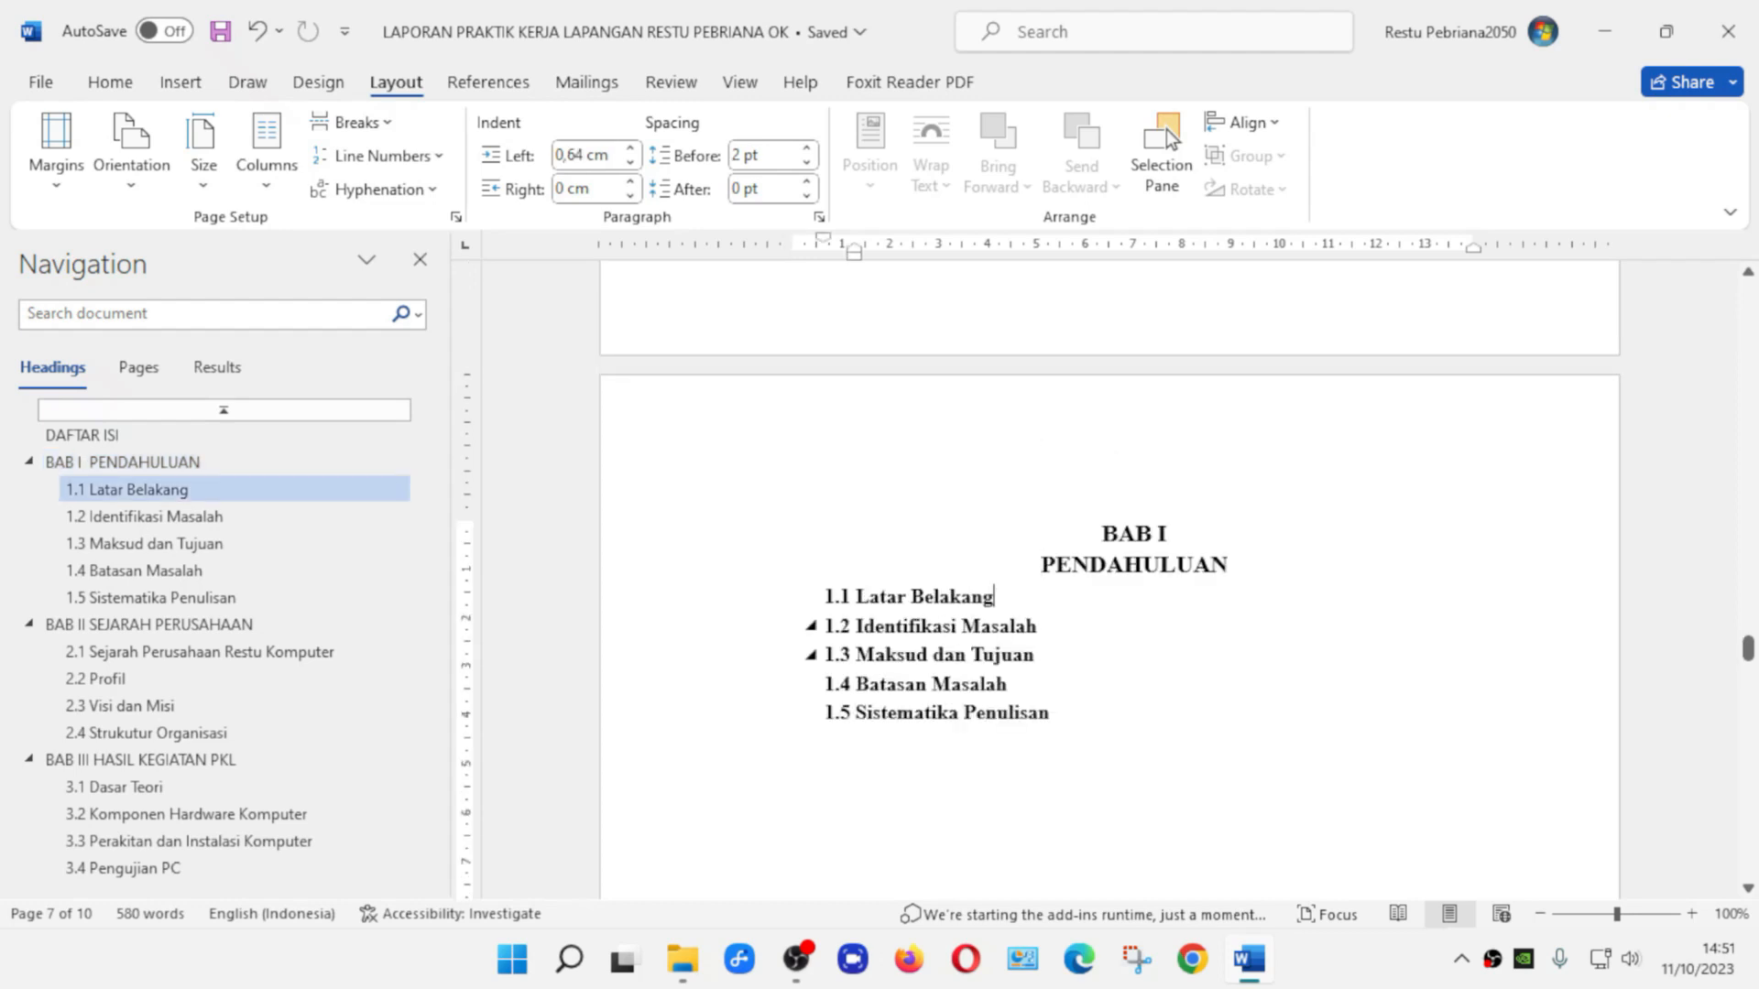
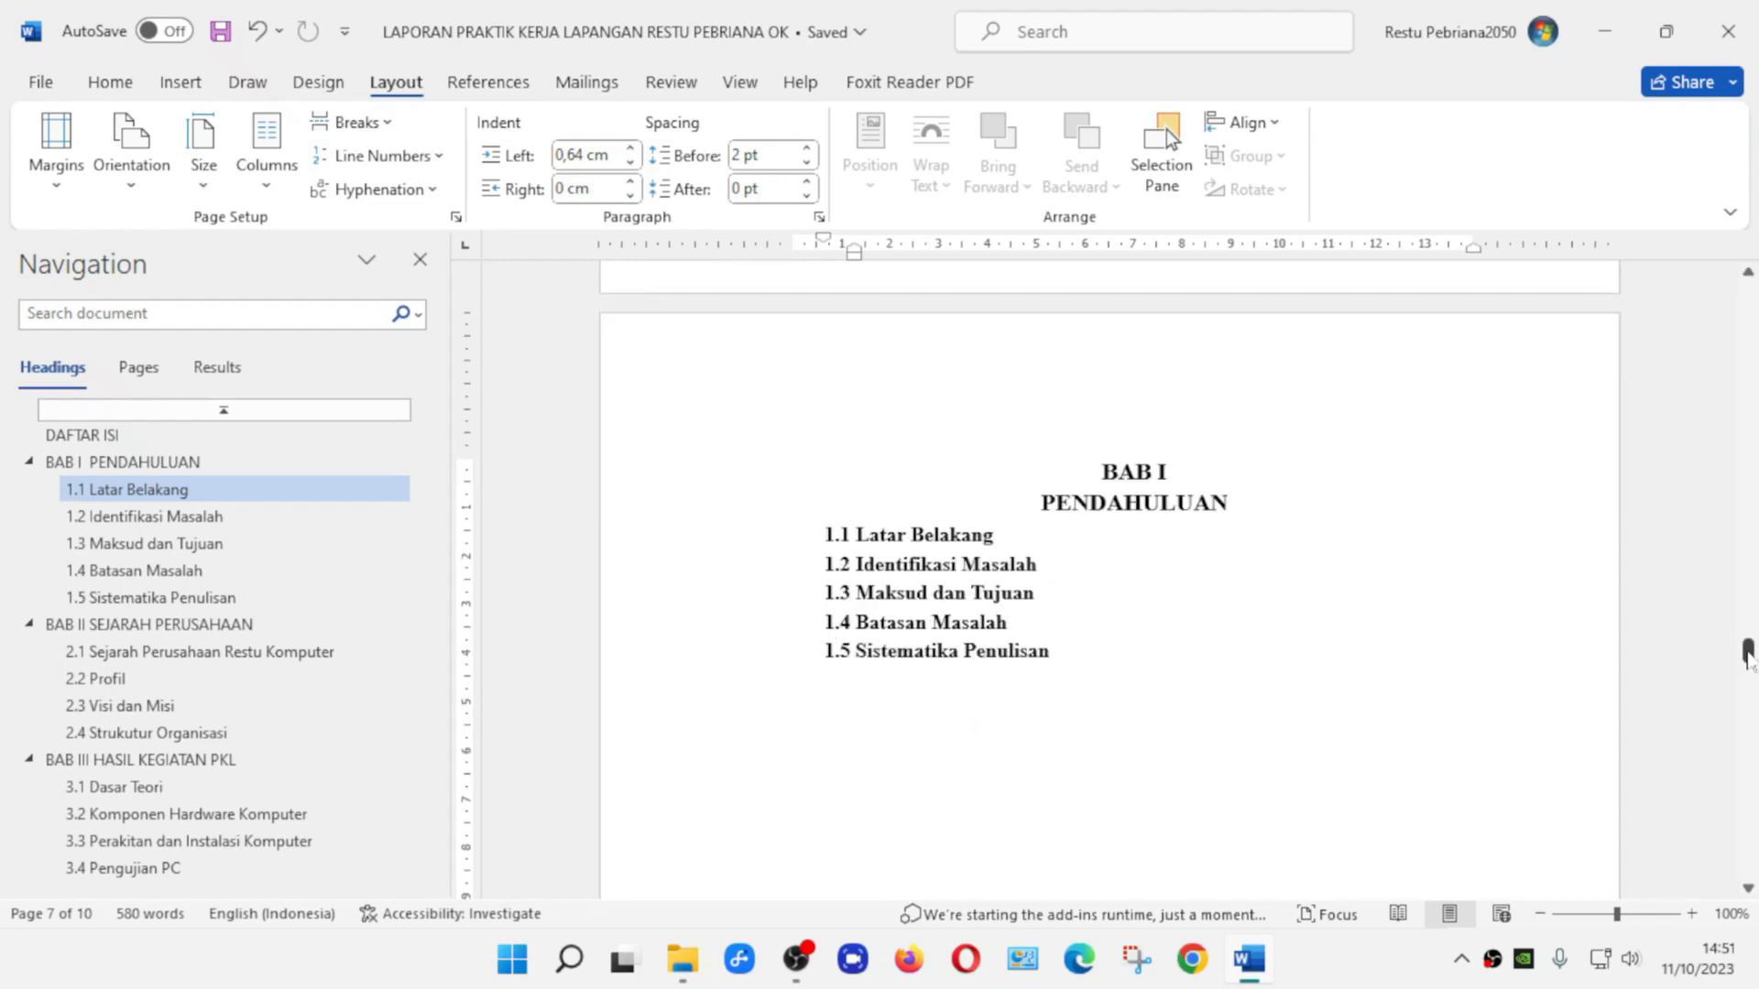
Review the separated DAFTAR ISI, BAB I and BAB II pages, and return to the report's cover page
left_click_drag(1747, 655, 1747, 655)
scroll(1110, 579, "up", 10)
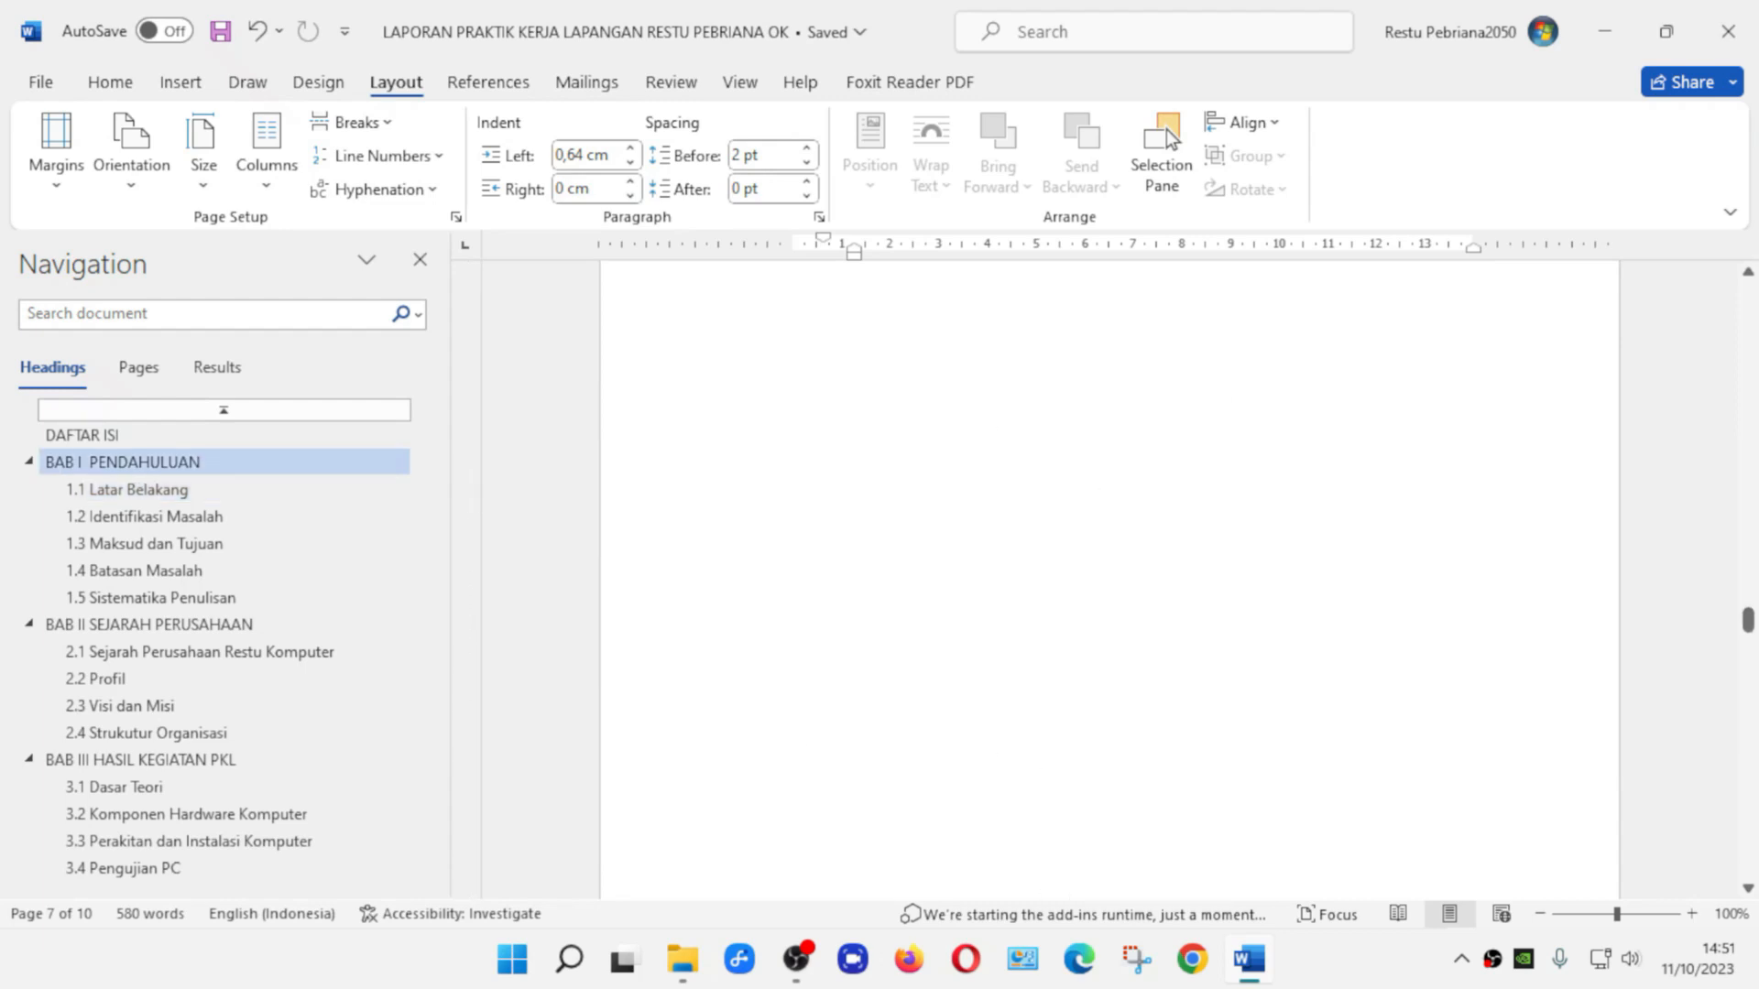
left_click(1205, 581)
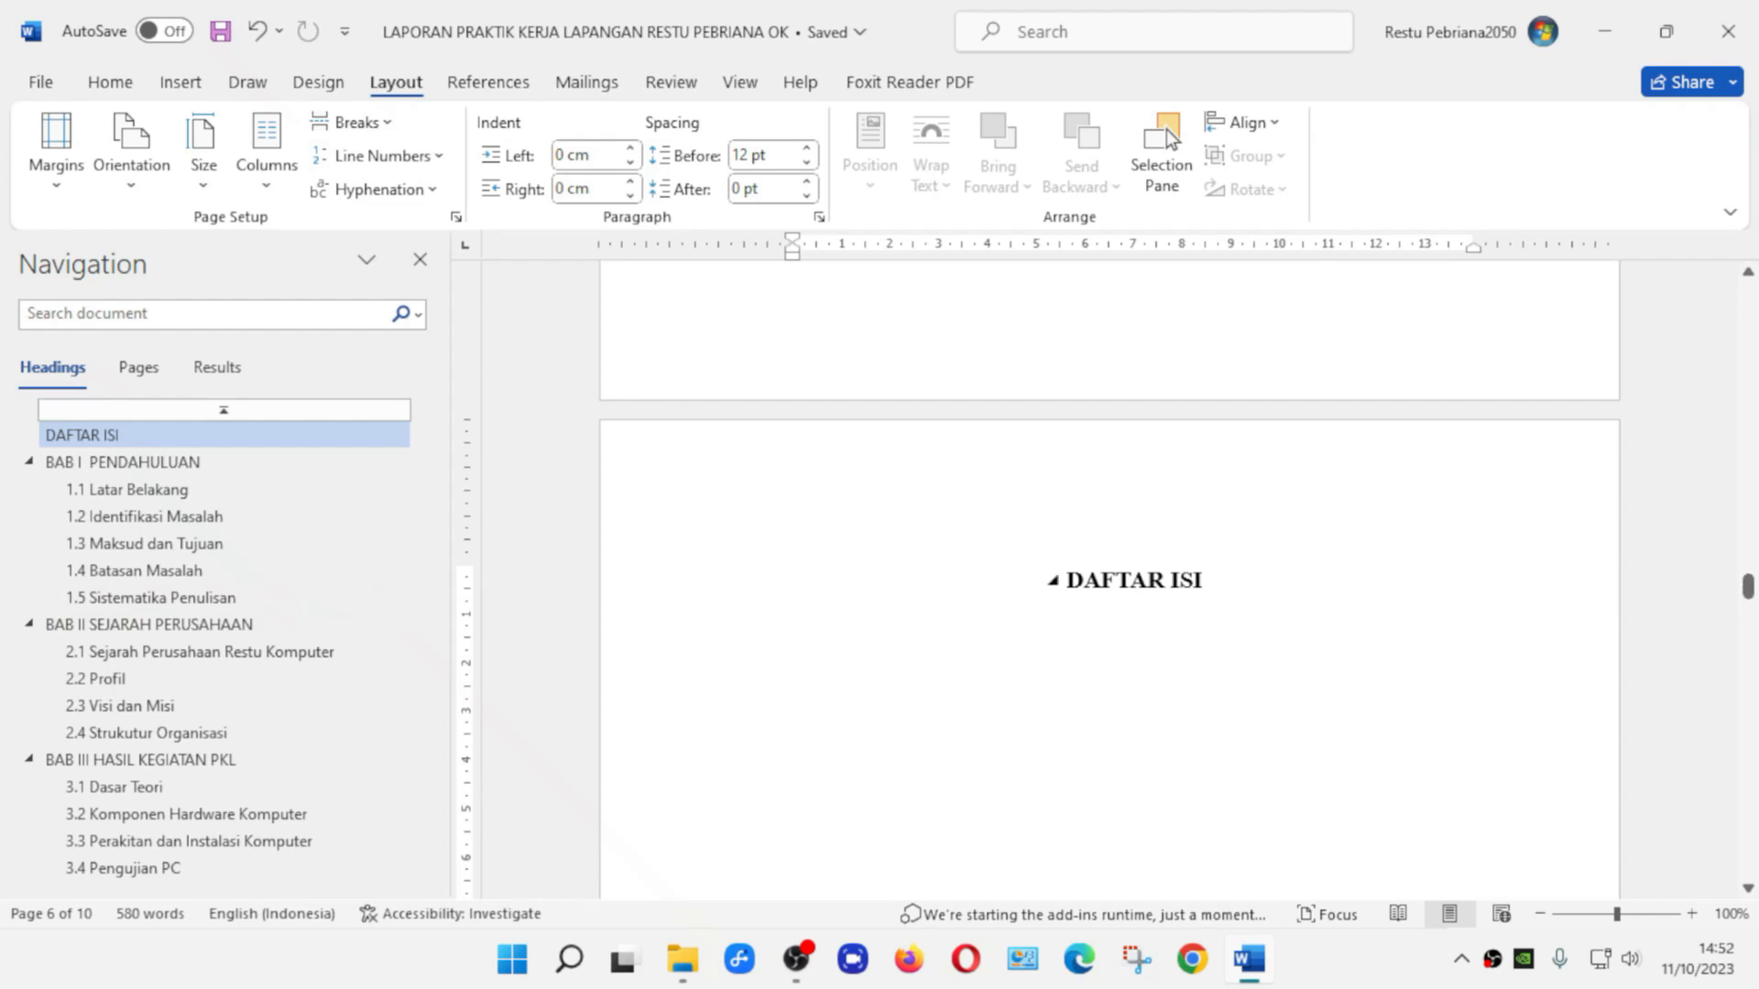
scroll(1754, 623, "down", 3)
left_click_drag(1748, 591, 1749, 709)
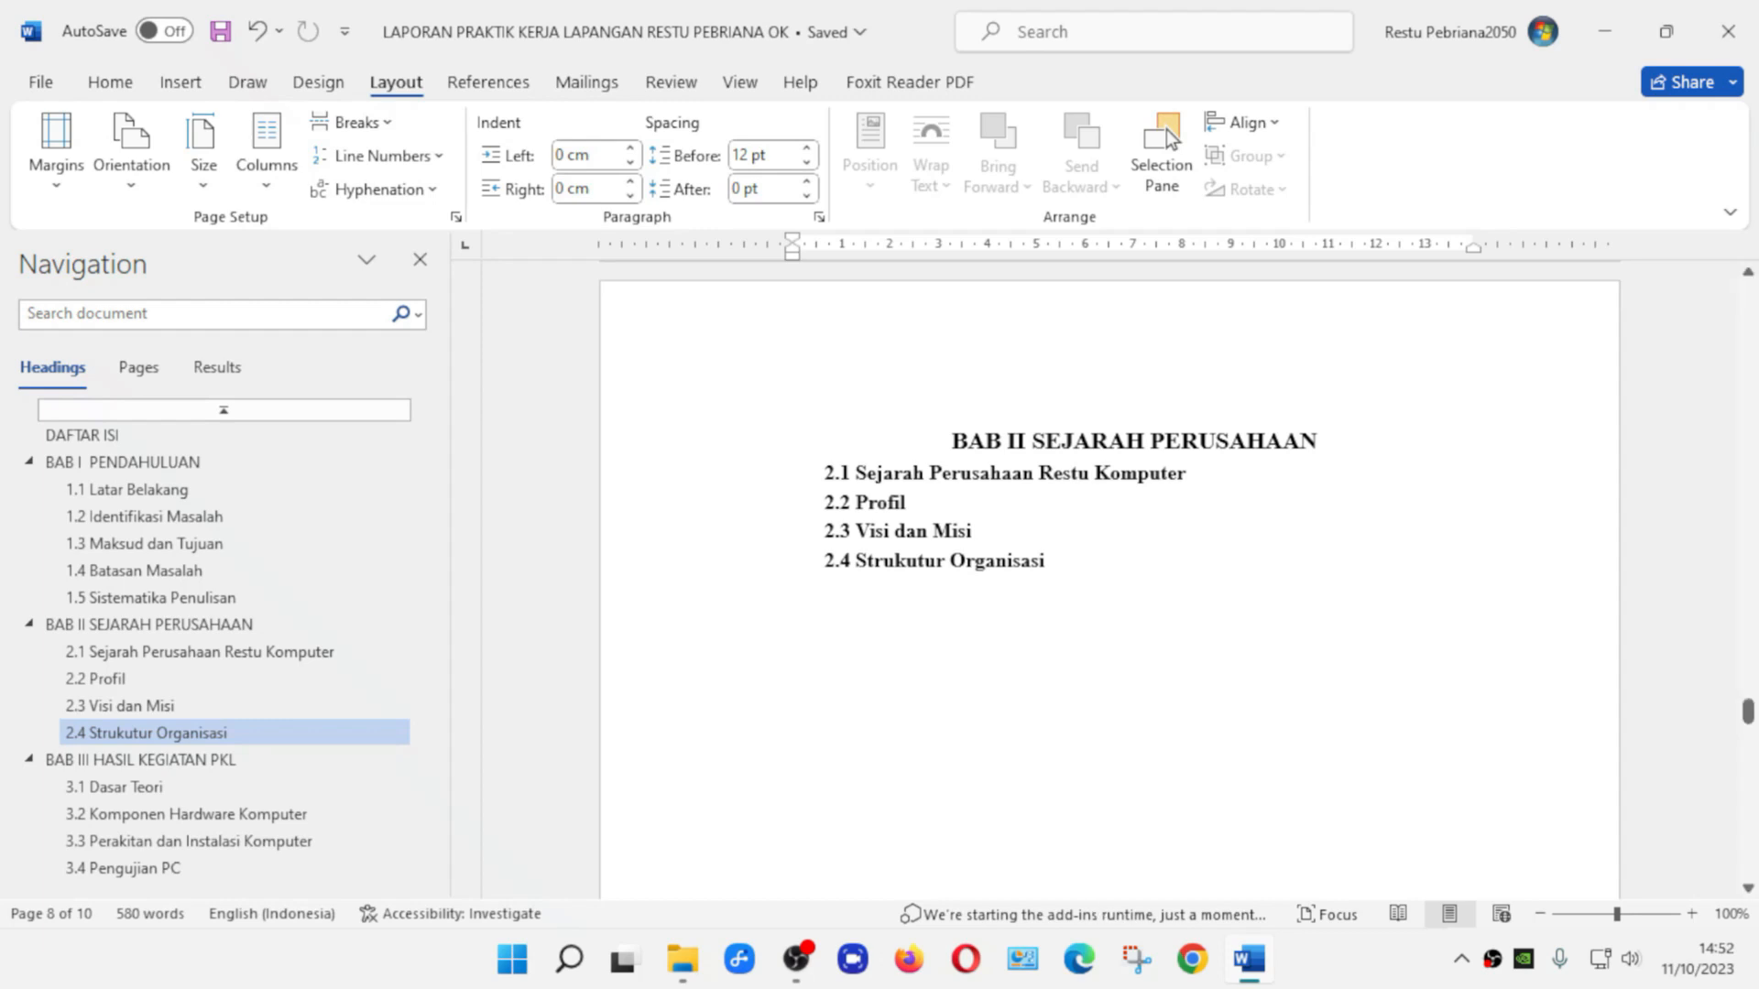
left_click_drag(1748, 710, 1747, 586)
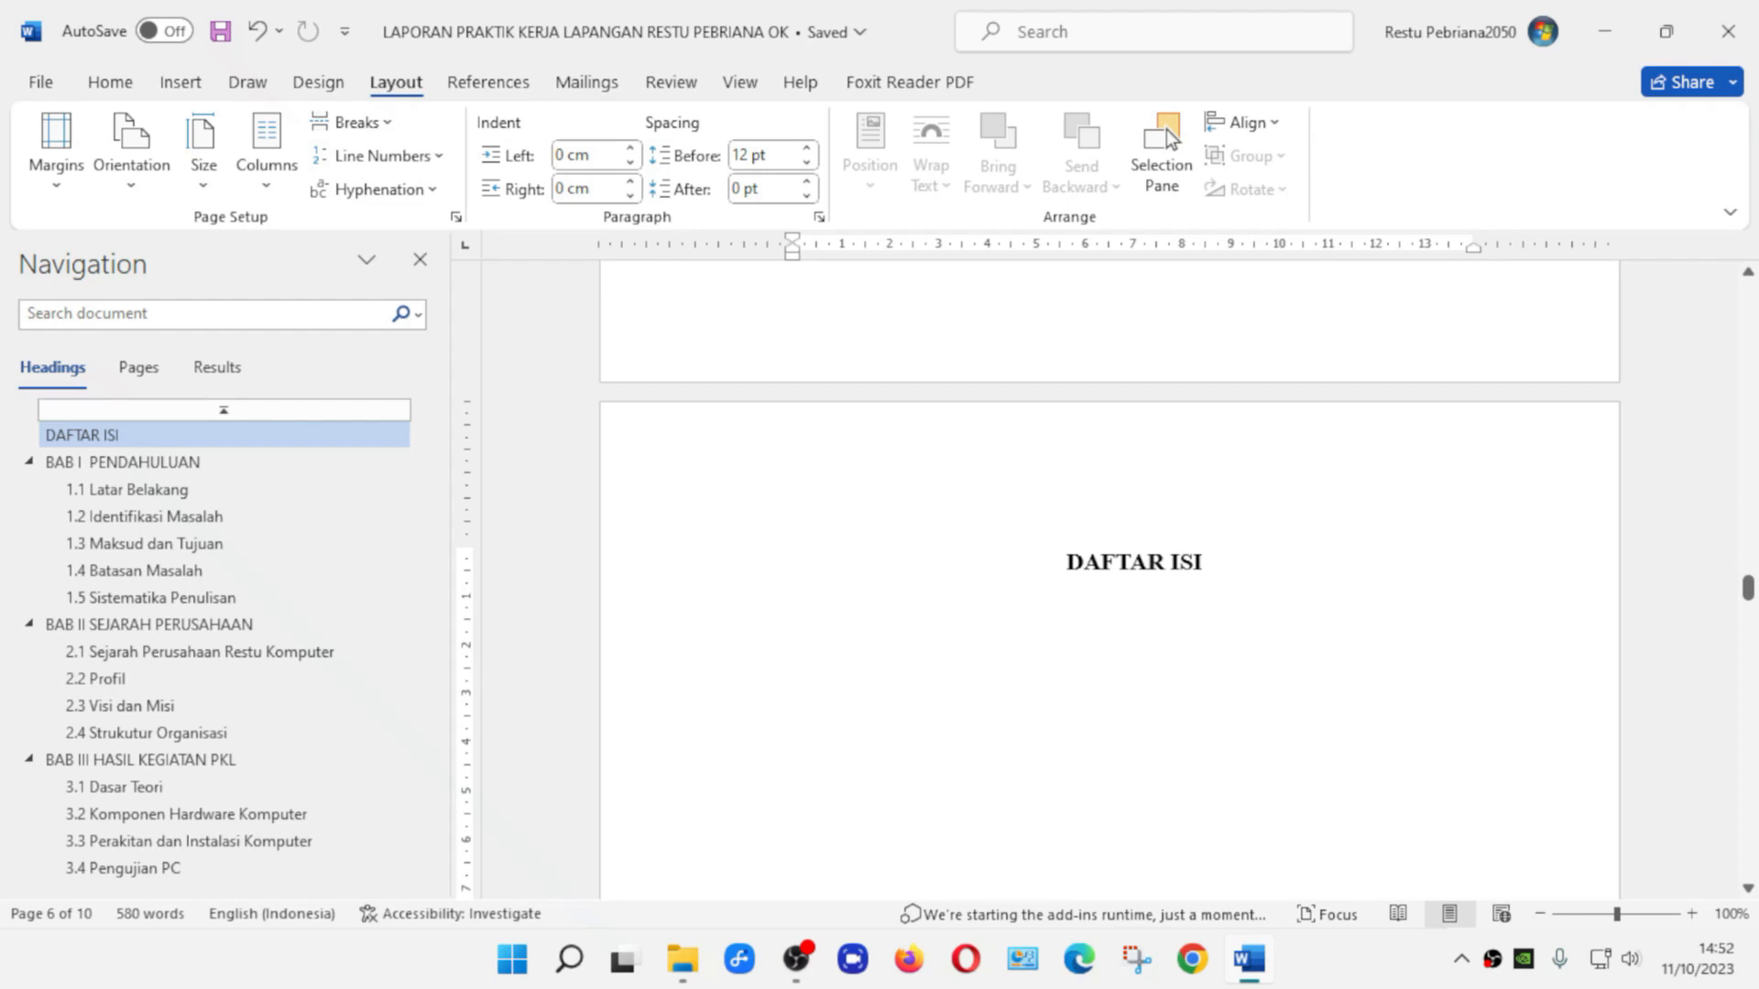
left_click_drag(1748, 590, 1752, 659)
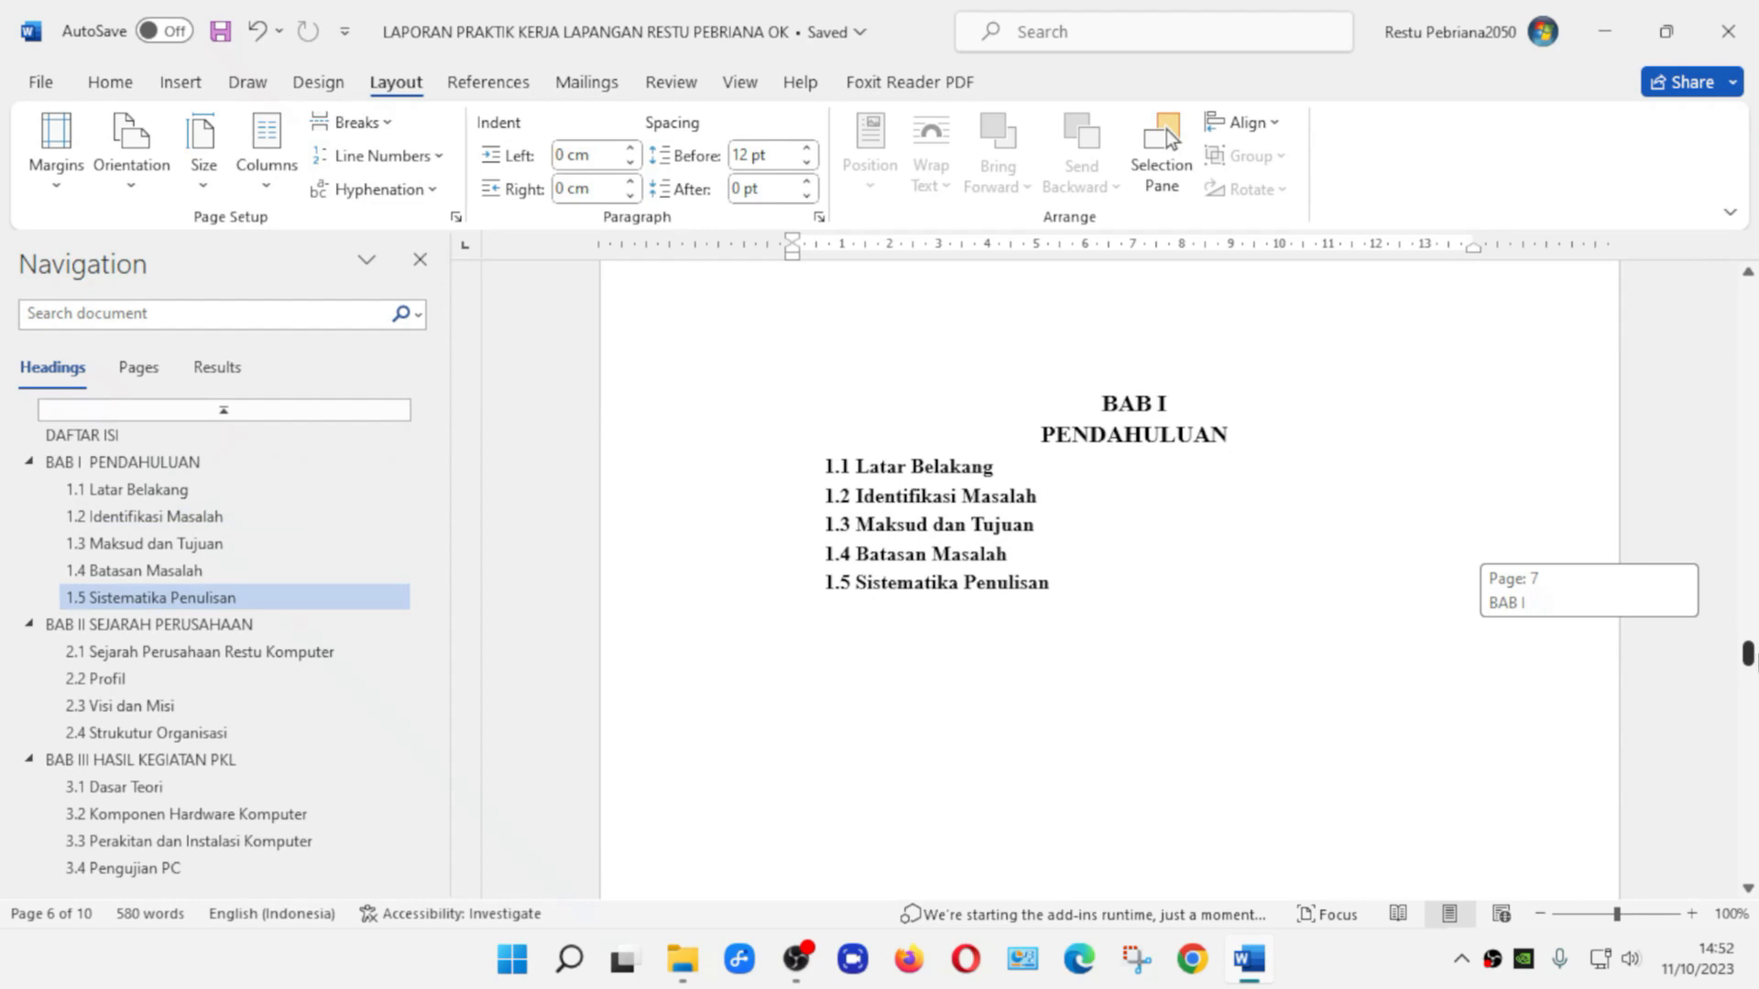
left_click_drag(1751, 658, 1751, 586)
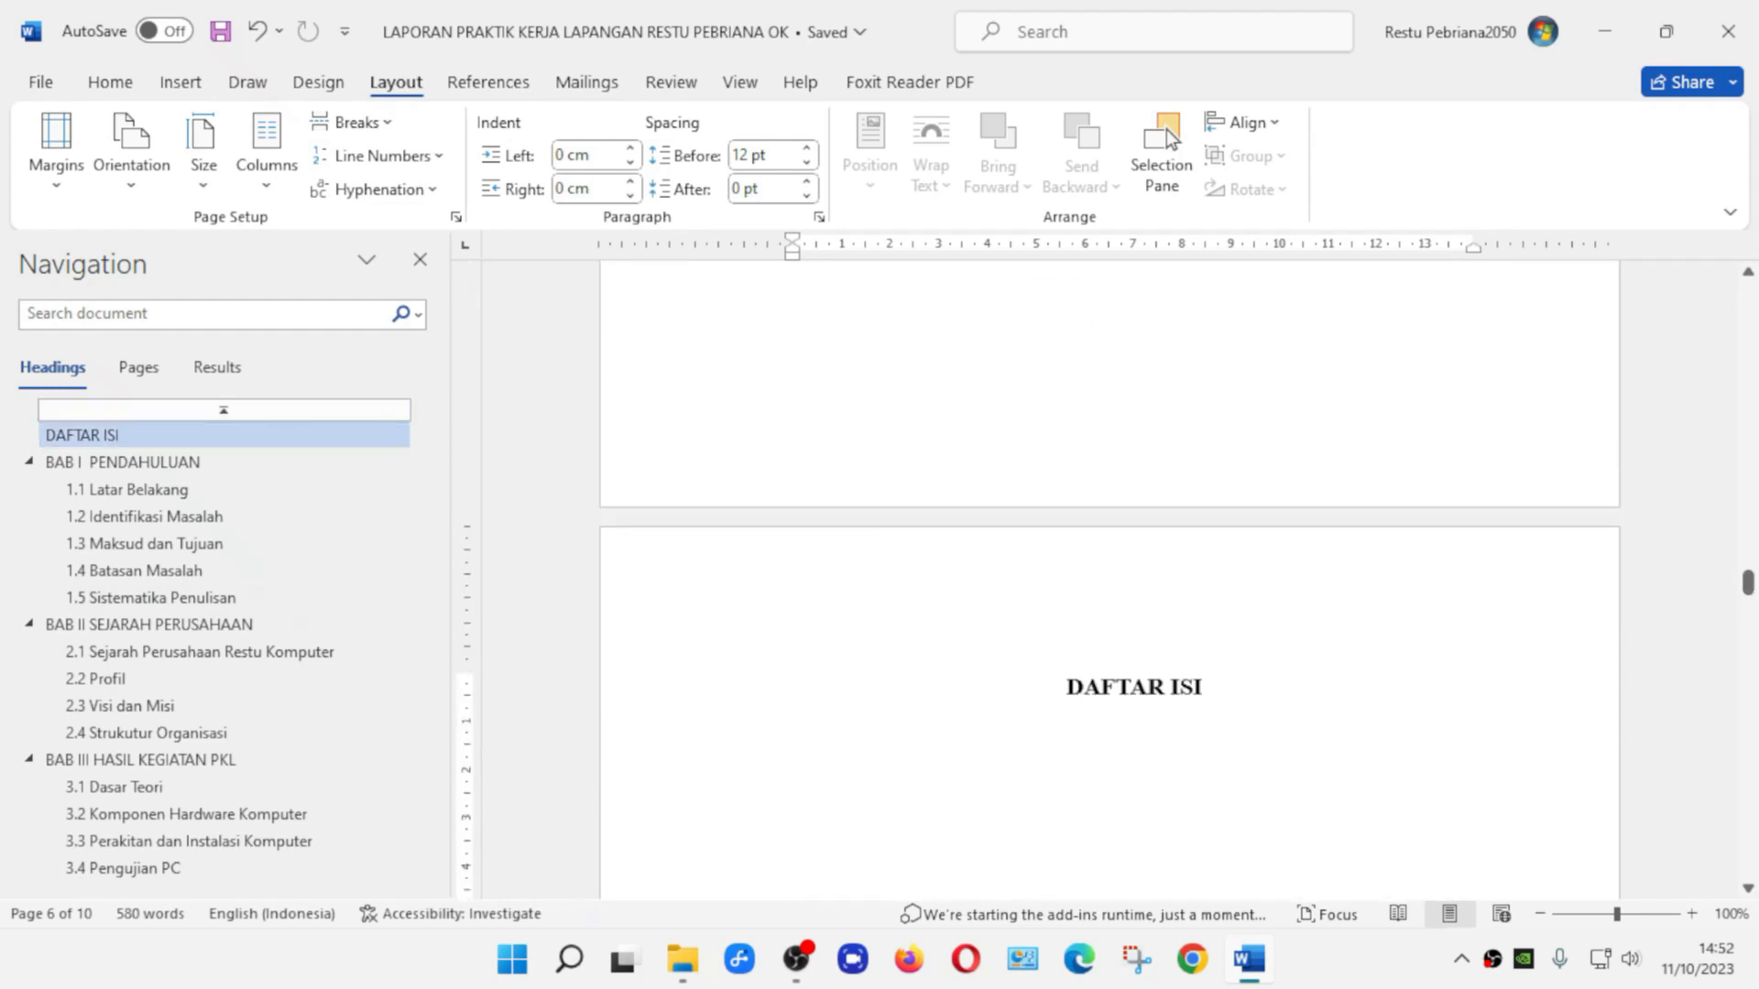
left_click_drag(1749, 584, 1747, 295)
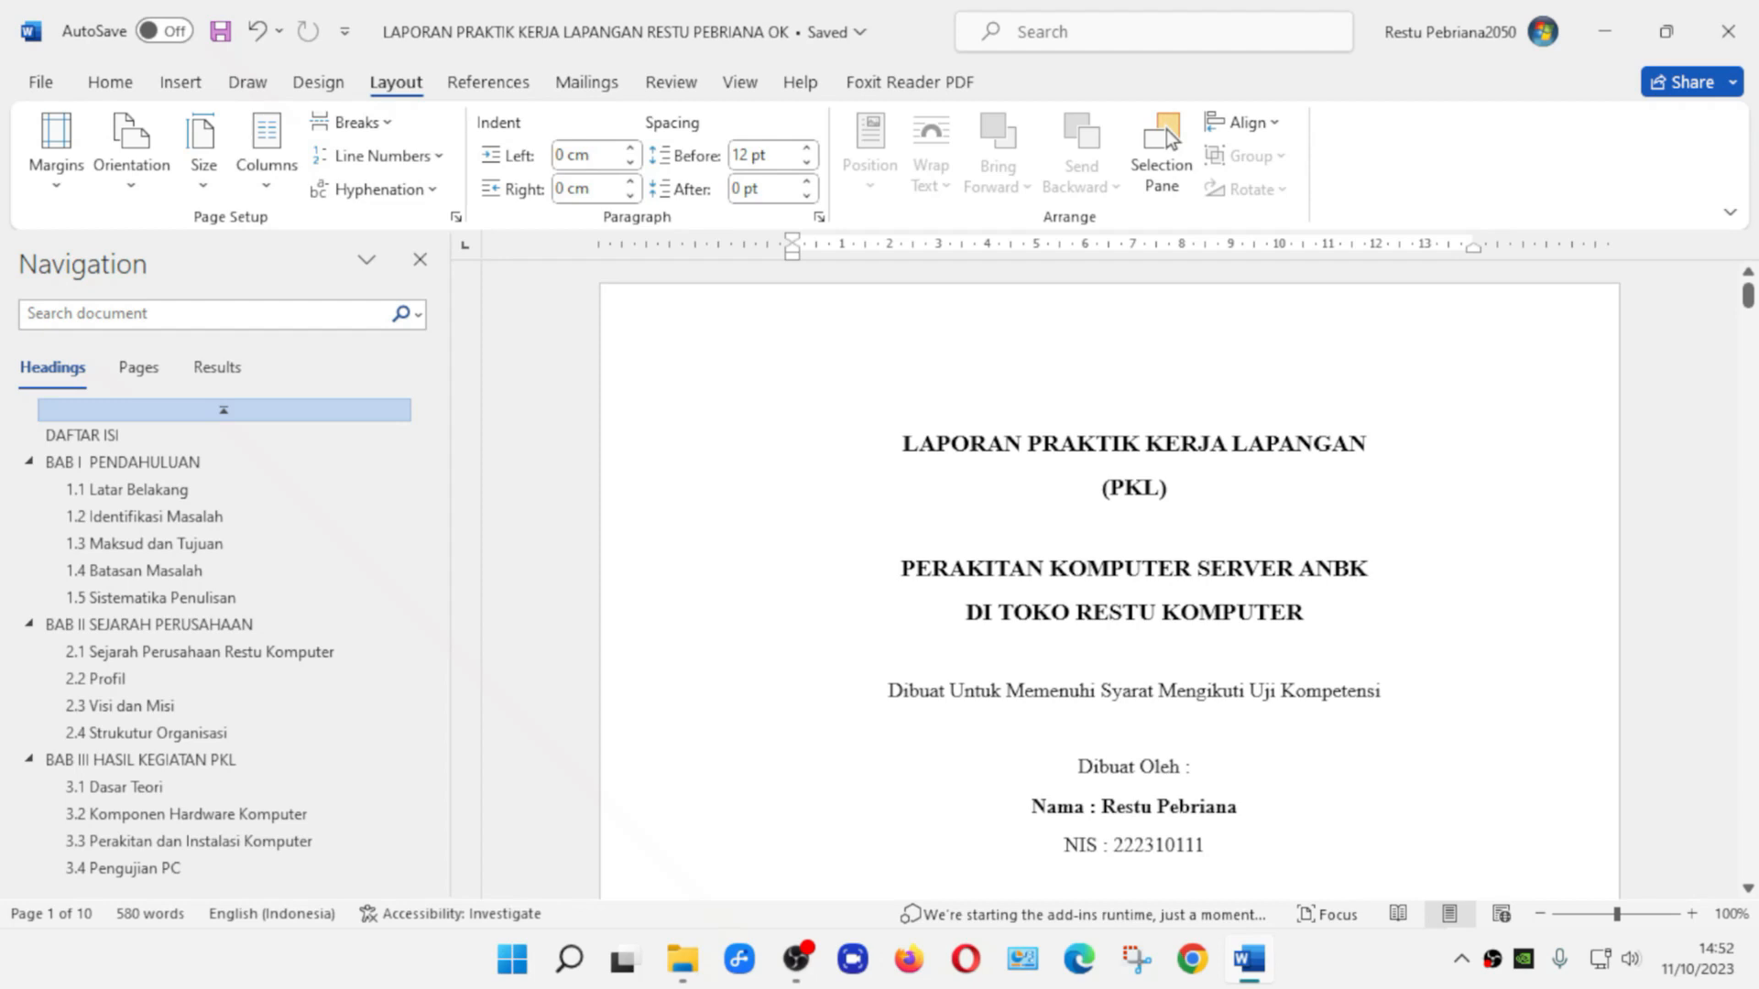
Review the two cover pages and the LEMBAR PENGESAHAN page of the report
scroll(1108, 577, "down", 3)
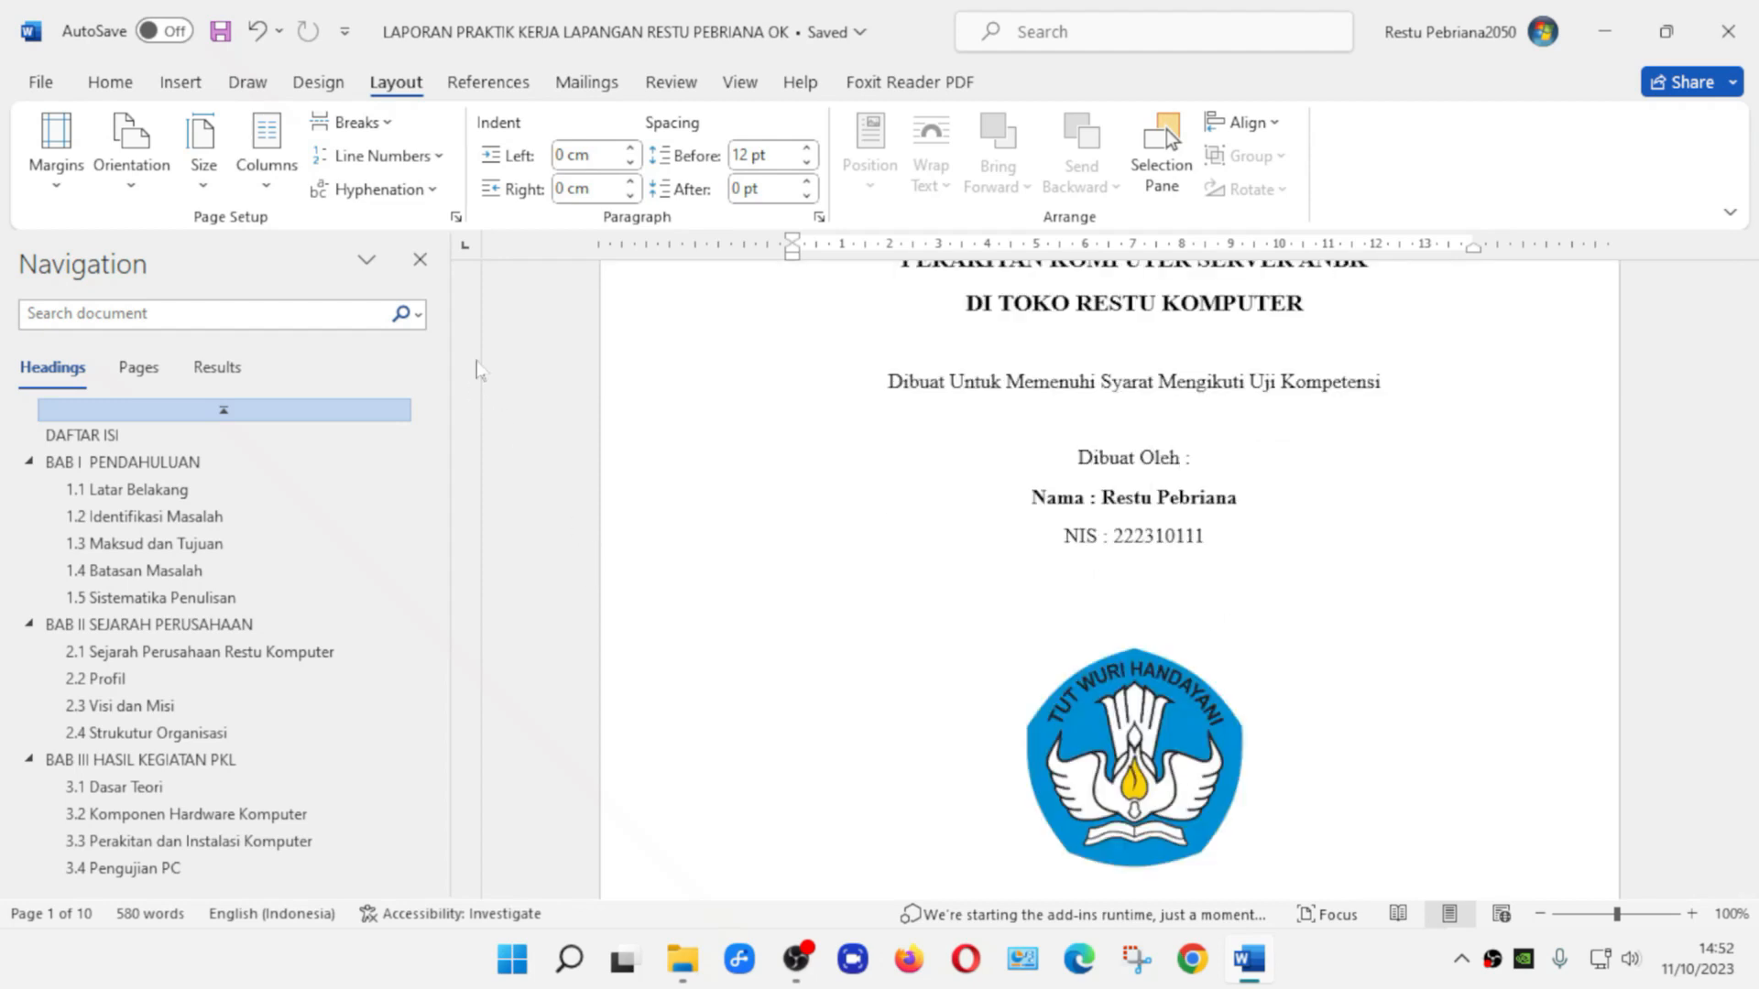
scroll(1109, 577, "up", 1)
scroll(1108, 577, "down", 5)
scroll(1108, 577, "up", 3)
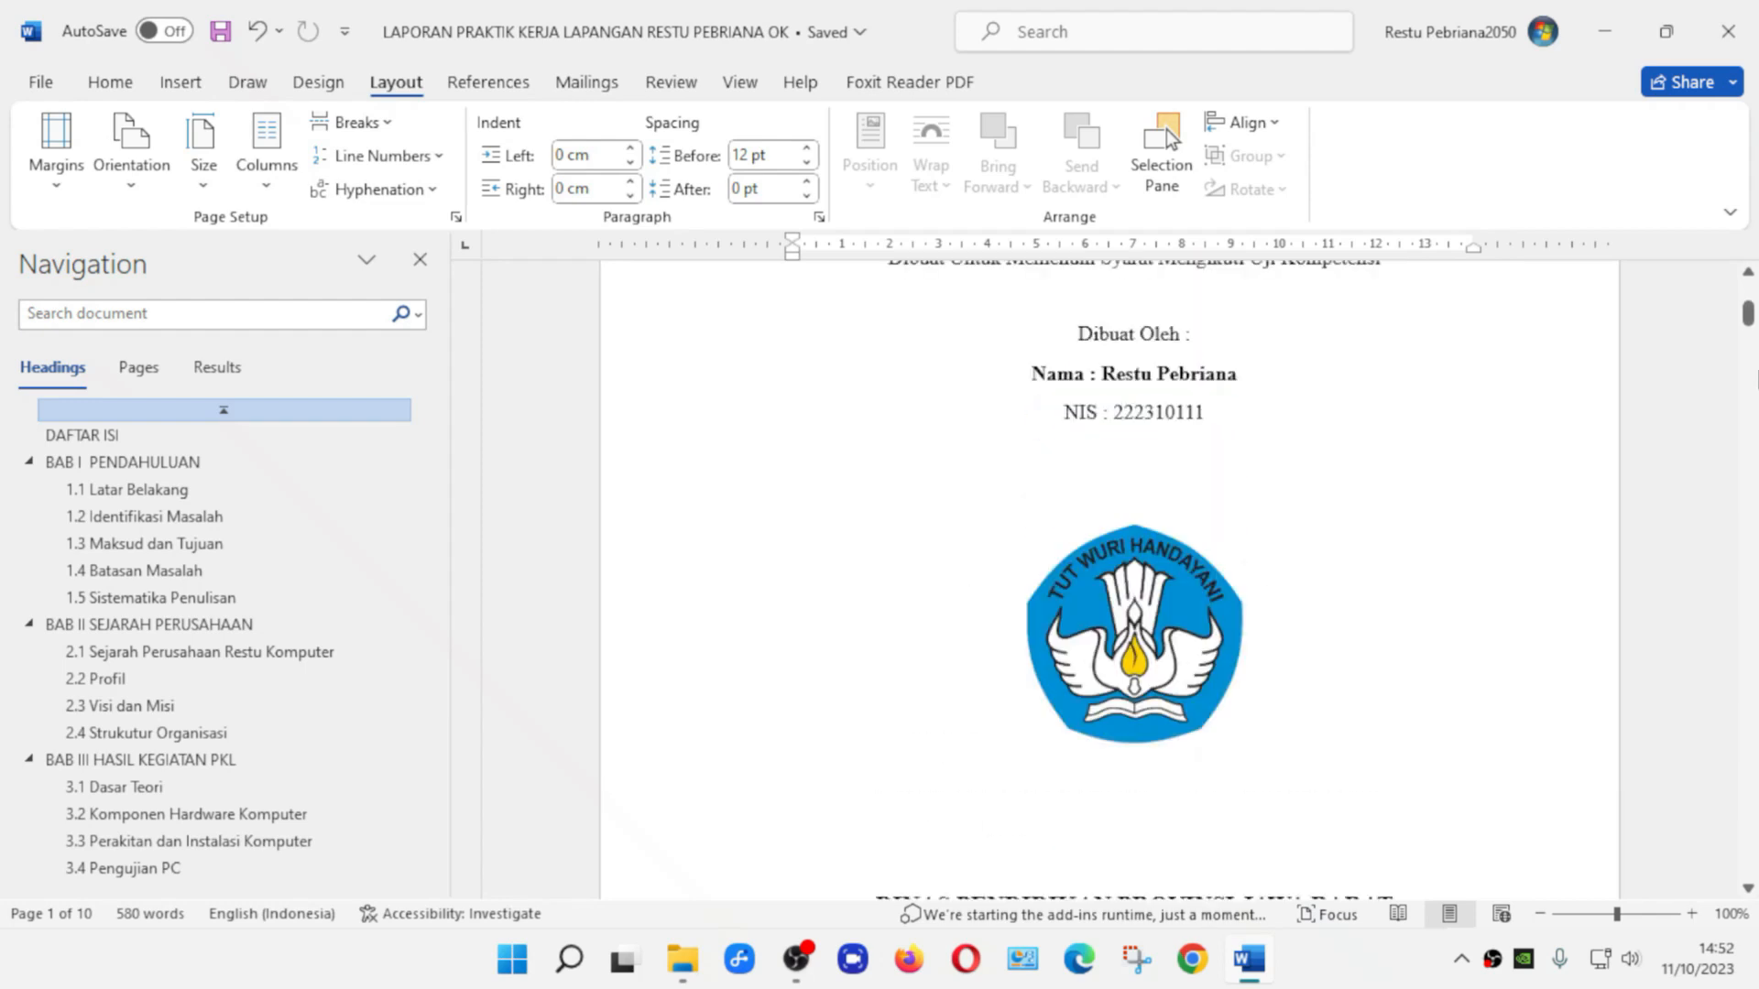
left_click_drag(1748, 316, 1749, 304)
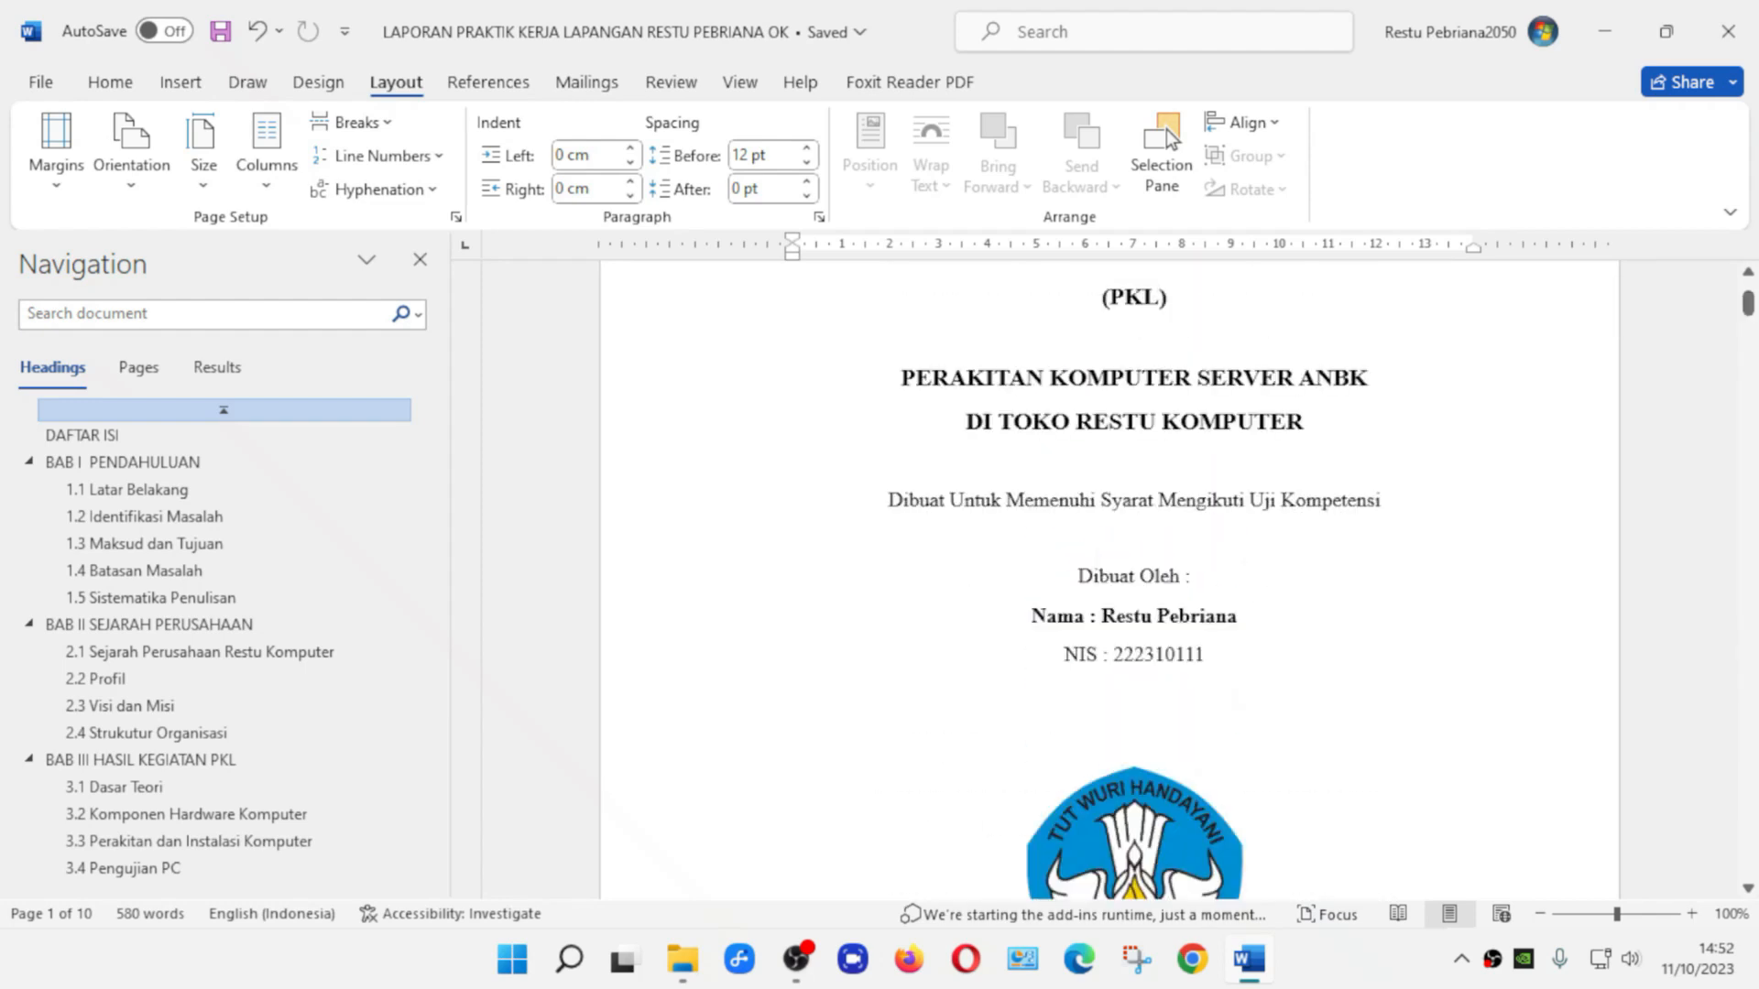
scroll(1108, 577, "down", 12)
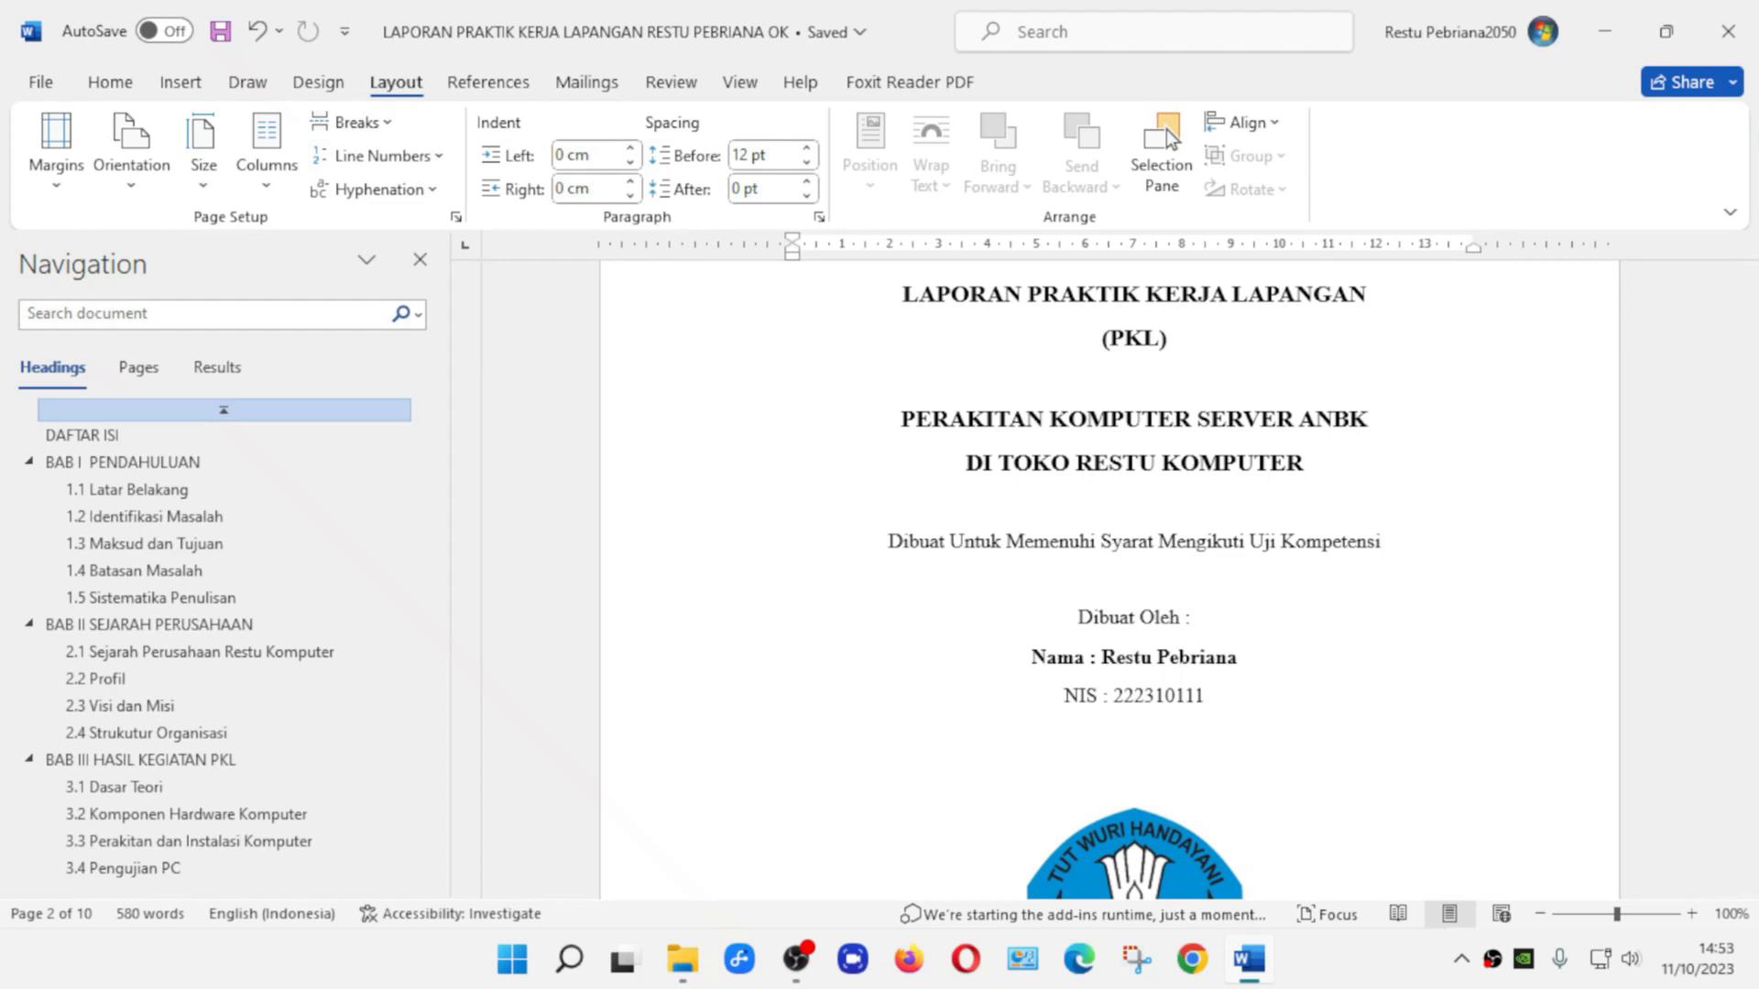
scroll(1108, 577, "down", 10)
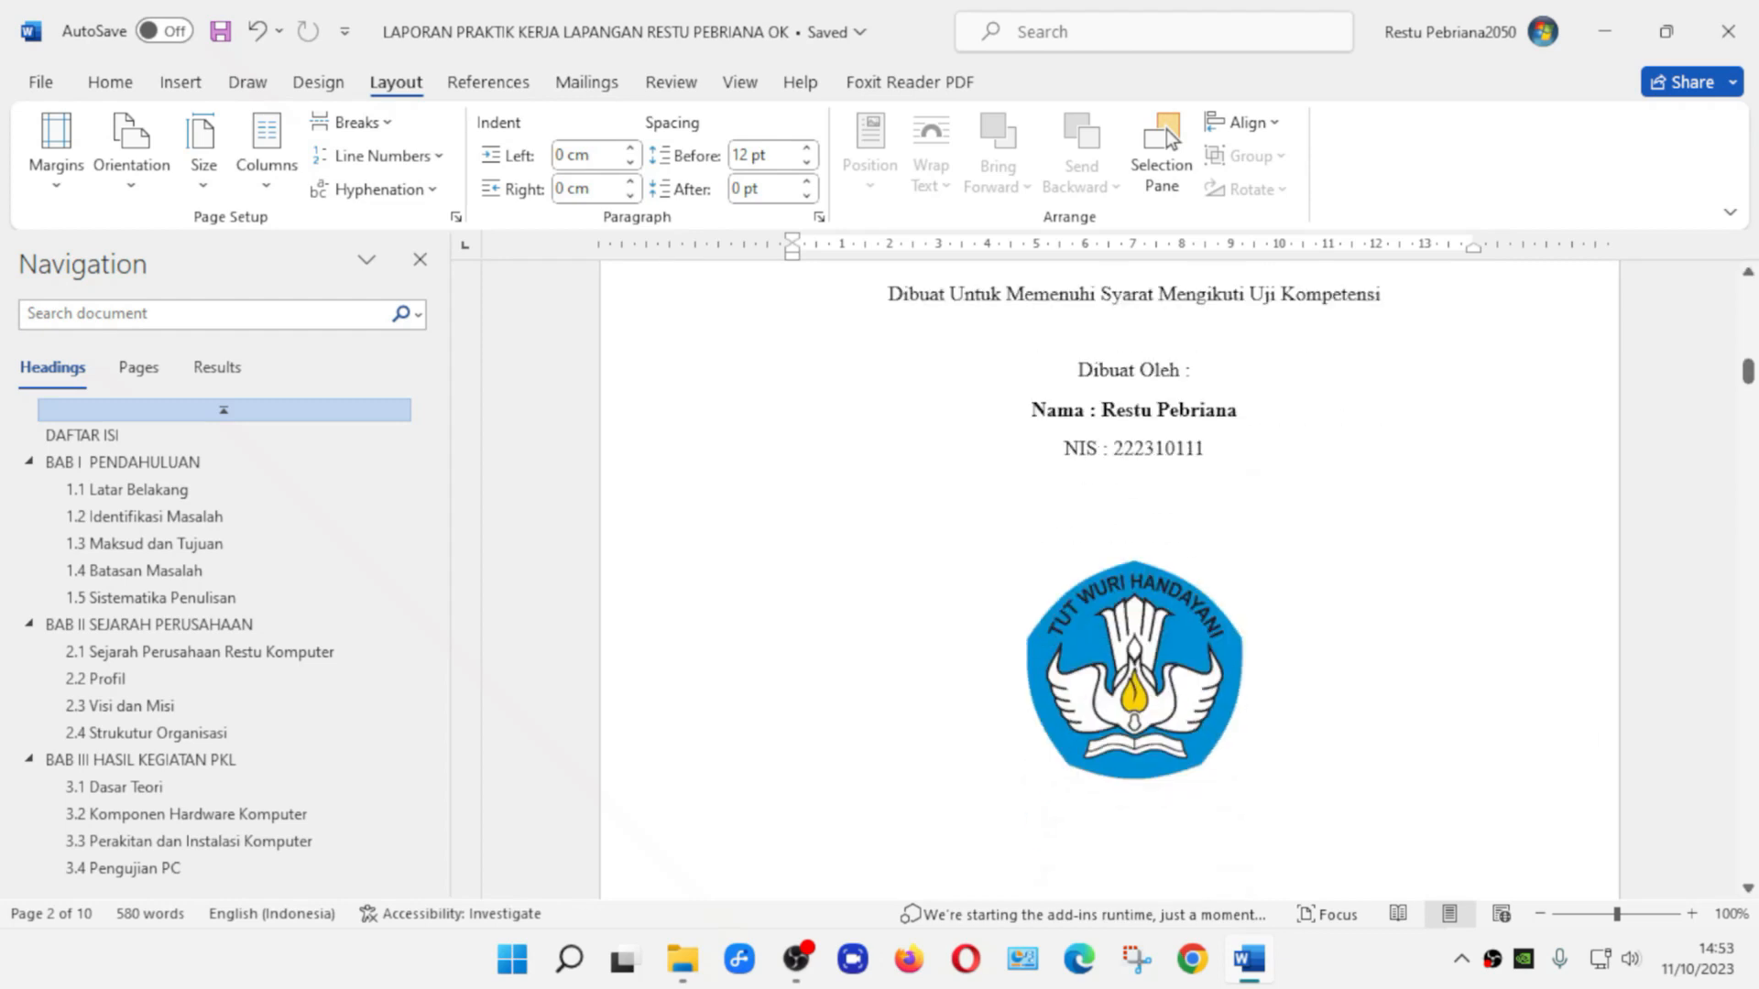
scroll(1109, 577, "down", 1)
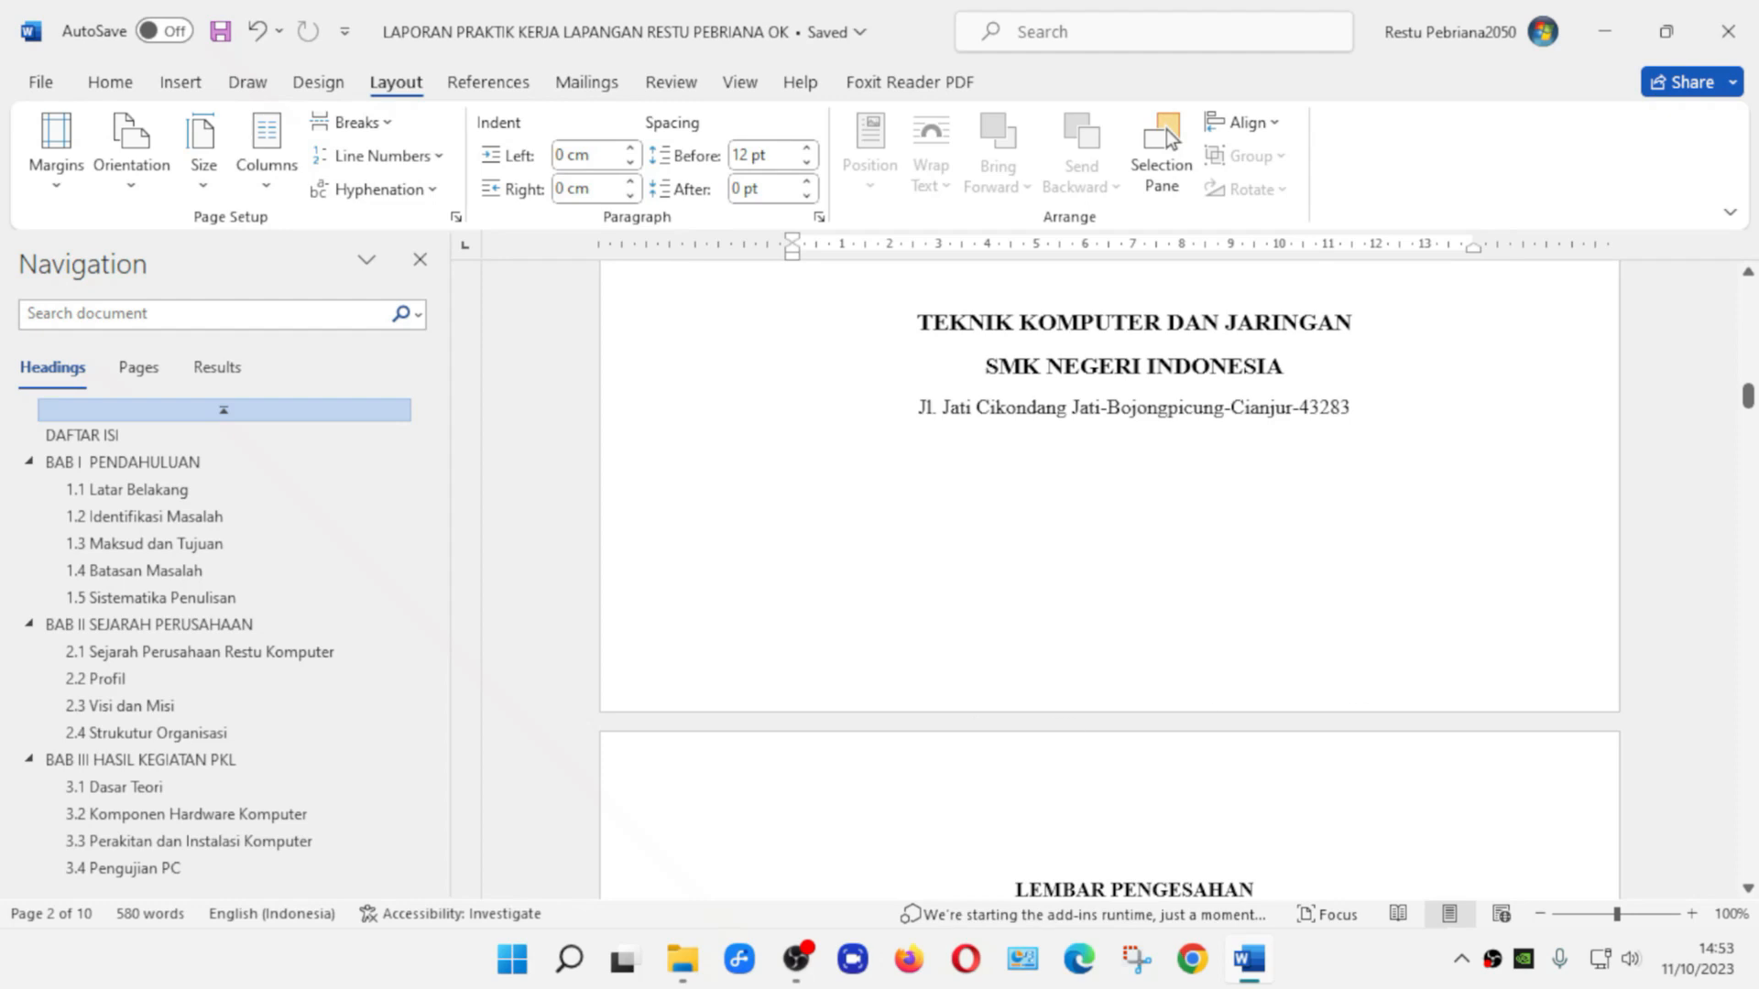
scroll(1109, 578, "down", 5)
scroll(1109, 577, "down", 3)
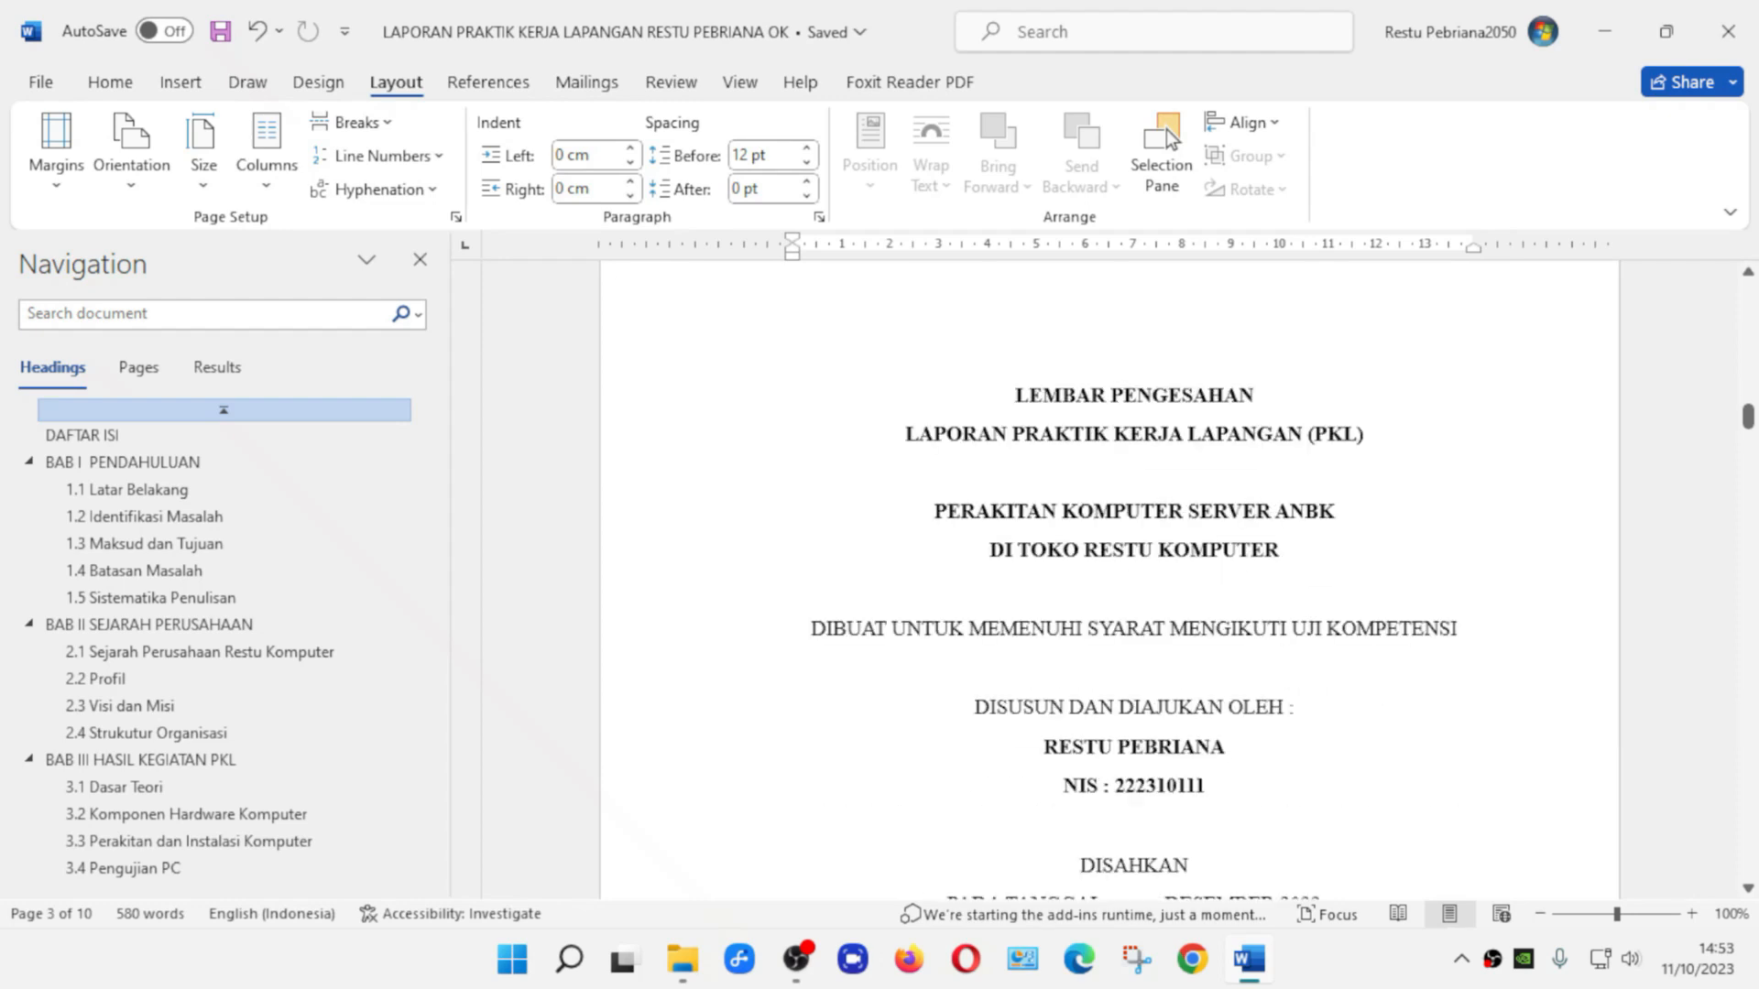
scroll(1108, 577, "down", 2)
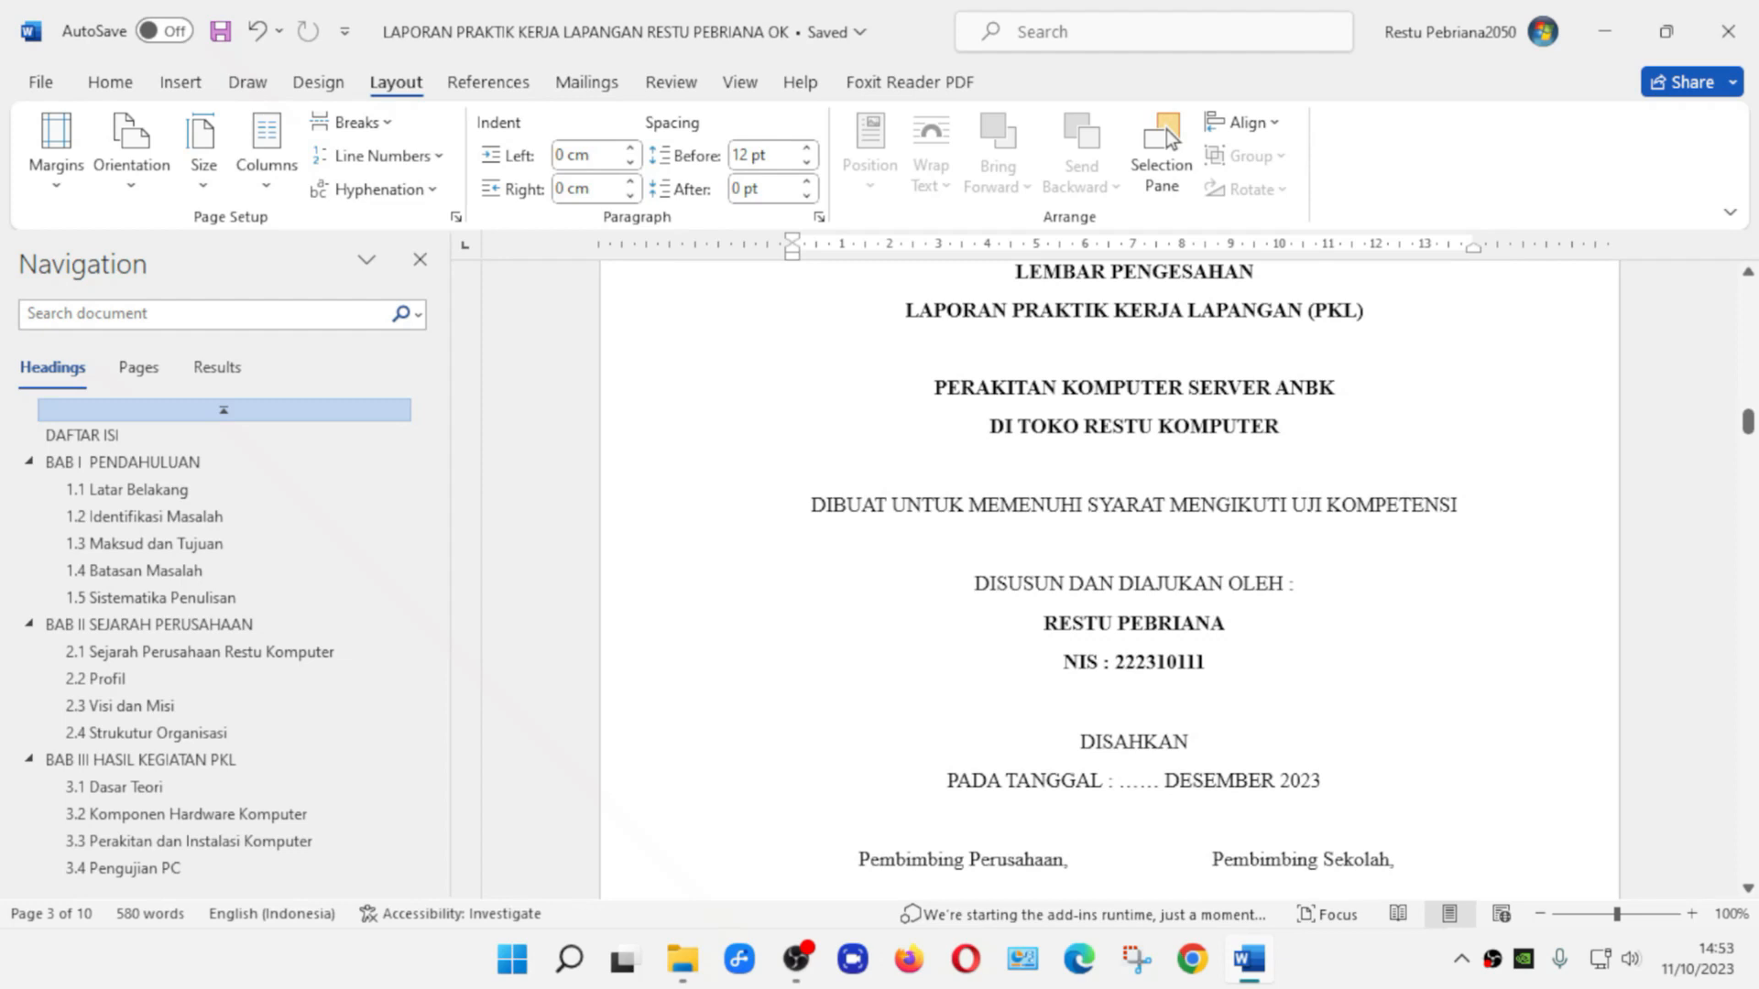
scroll(1108, 577, "up", 1)
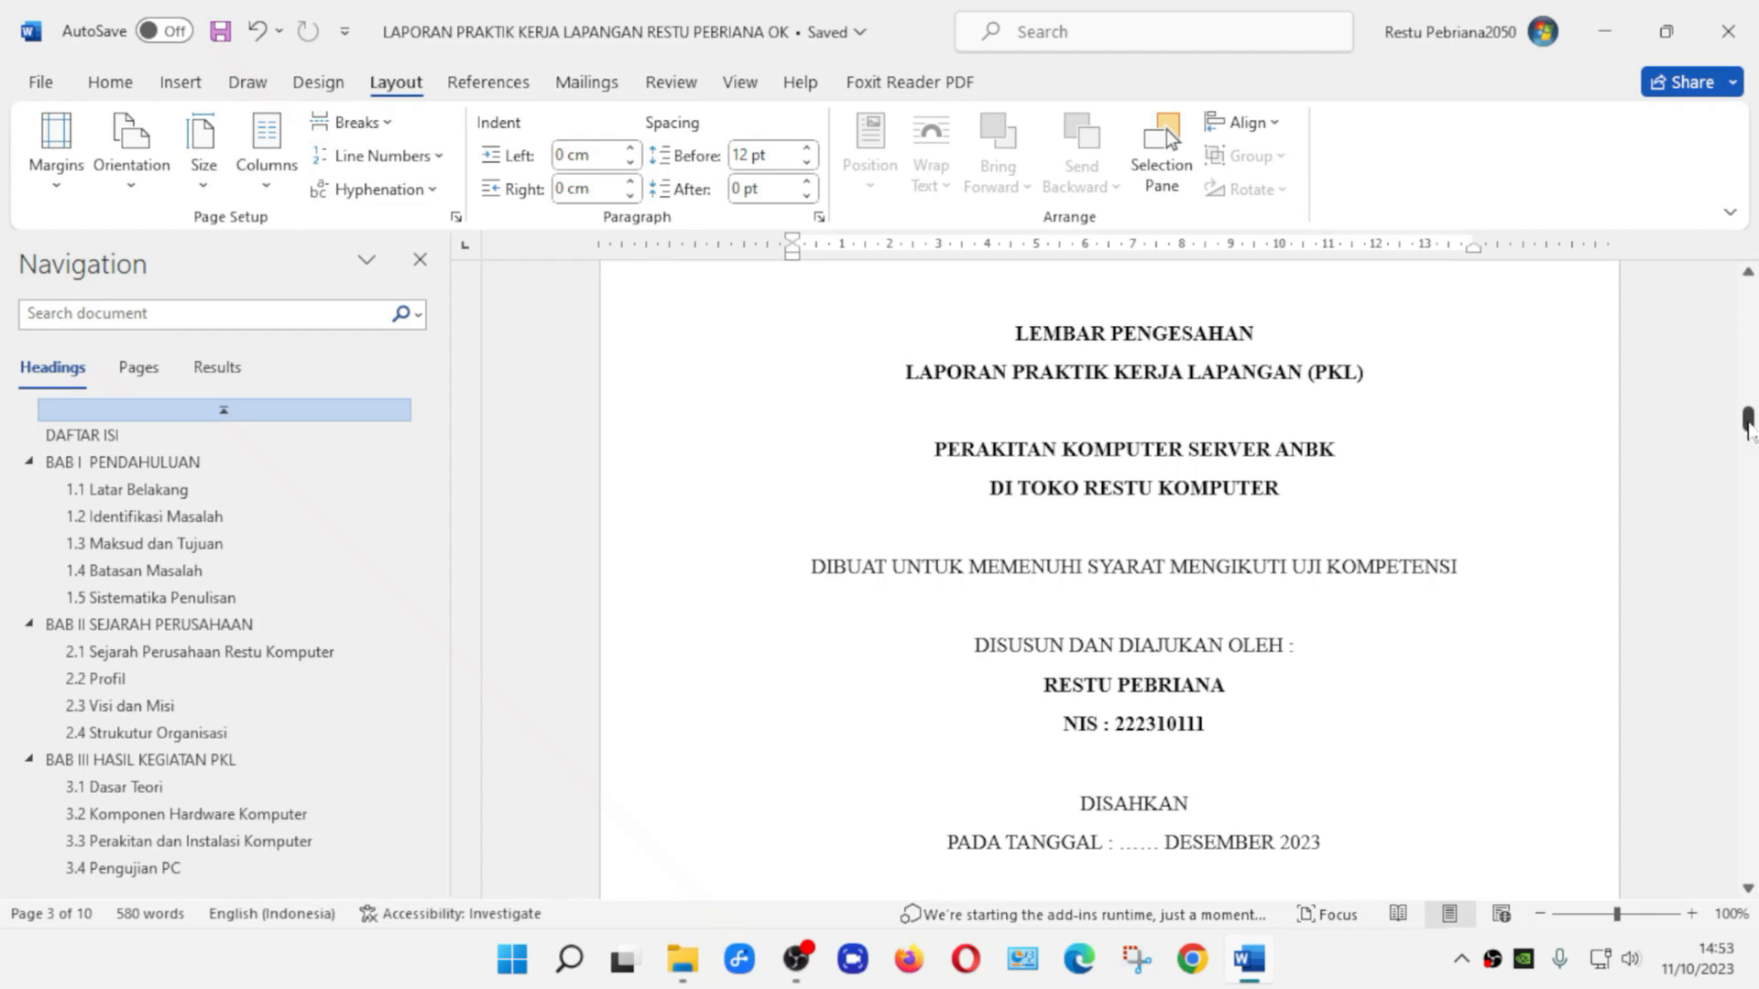
Look over the BAB I PENDAHULUAN and DAFTAR ISI pages and check the style applied to the DAFTAR ISI heading
left_click_drag(1748, 423, 1737, 658)
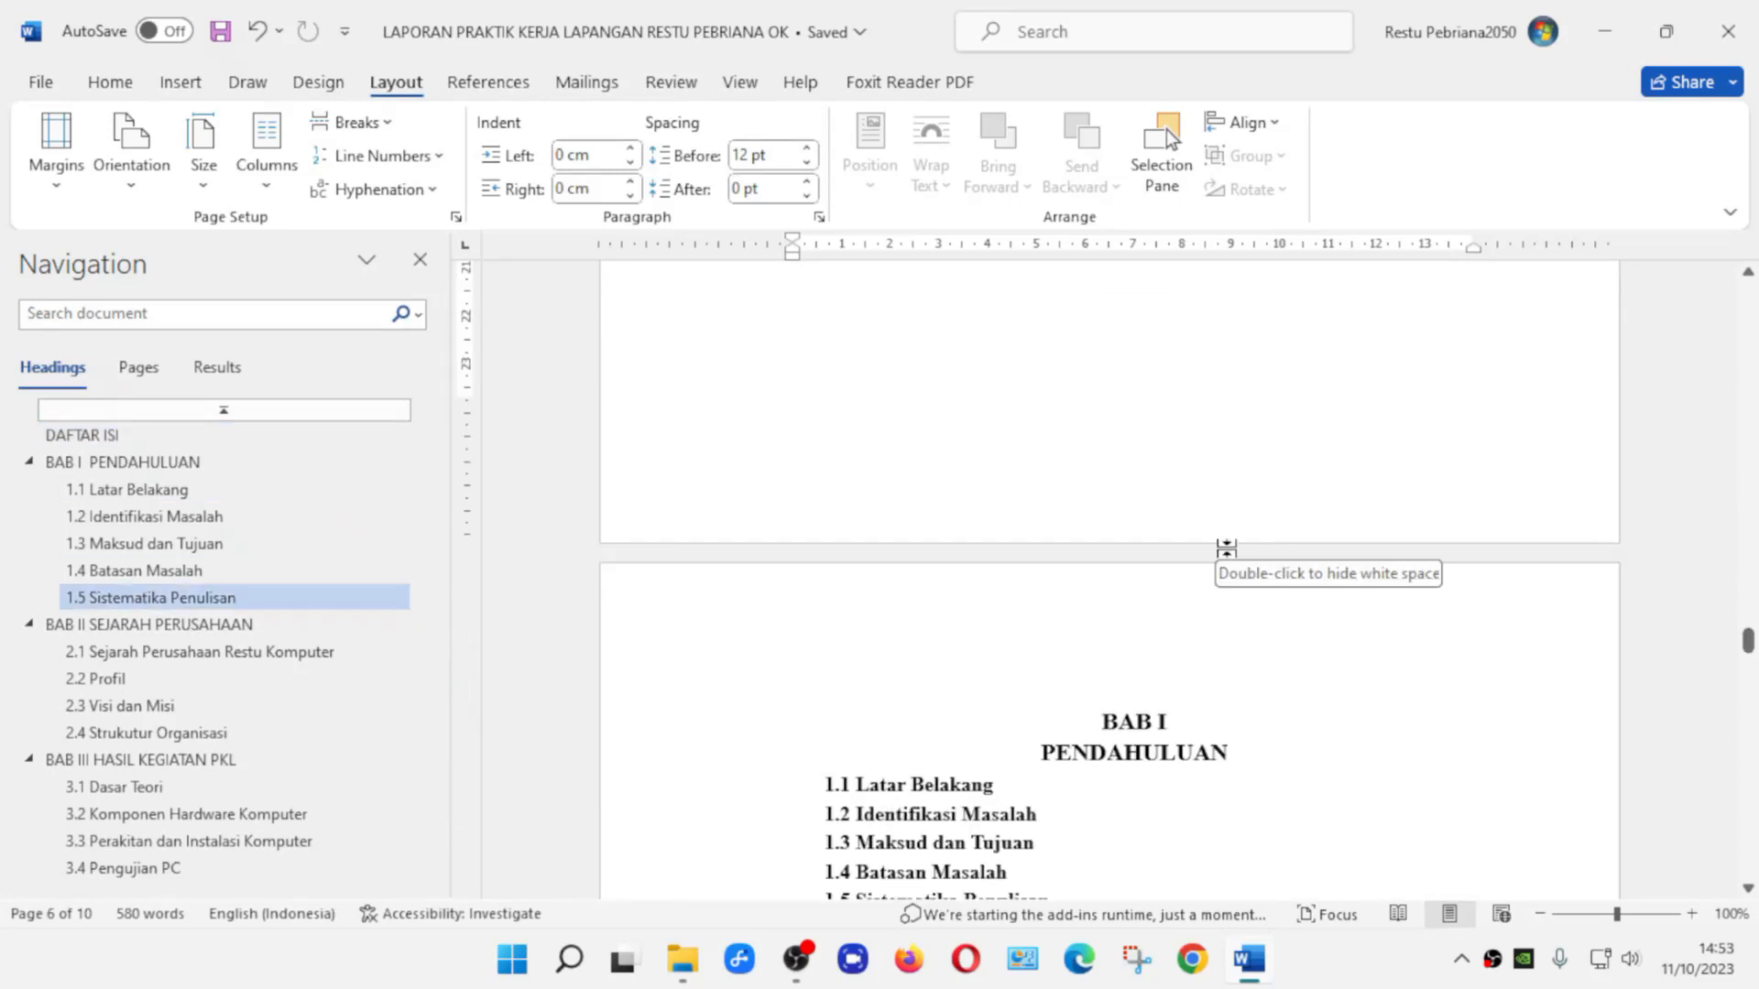
scroll(1154, 539, "down", 1)
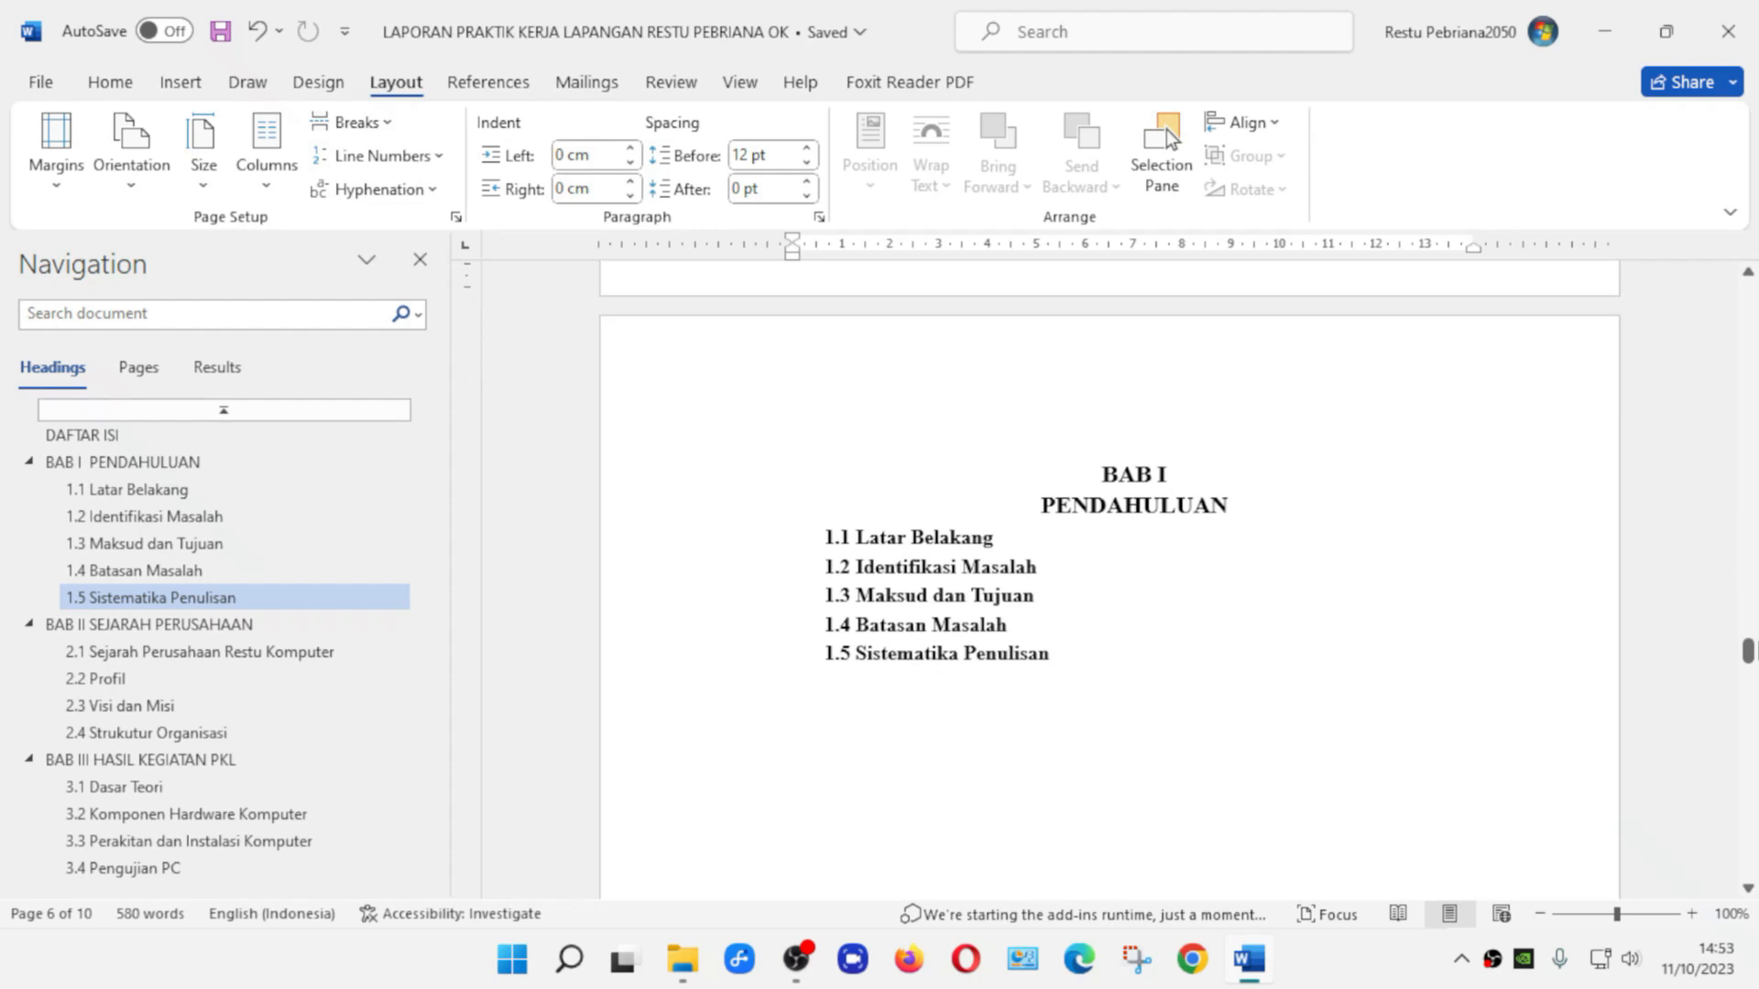
scroll(1109, 577, "up", 10)
scroll(1110, 577, "down", 8)
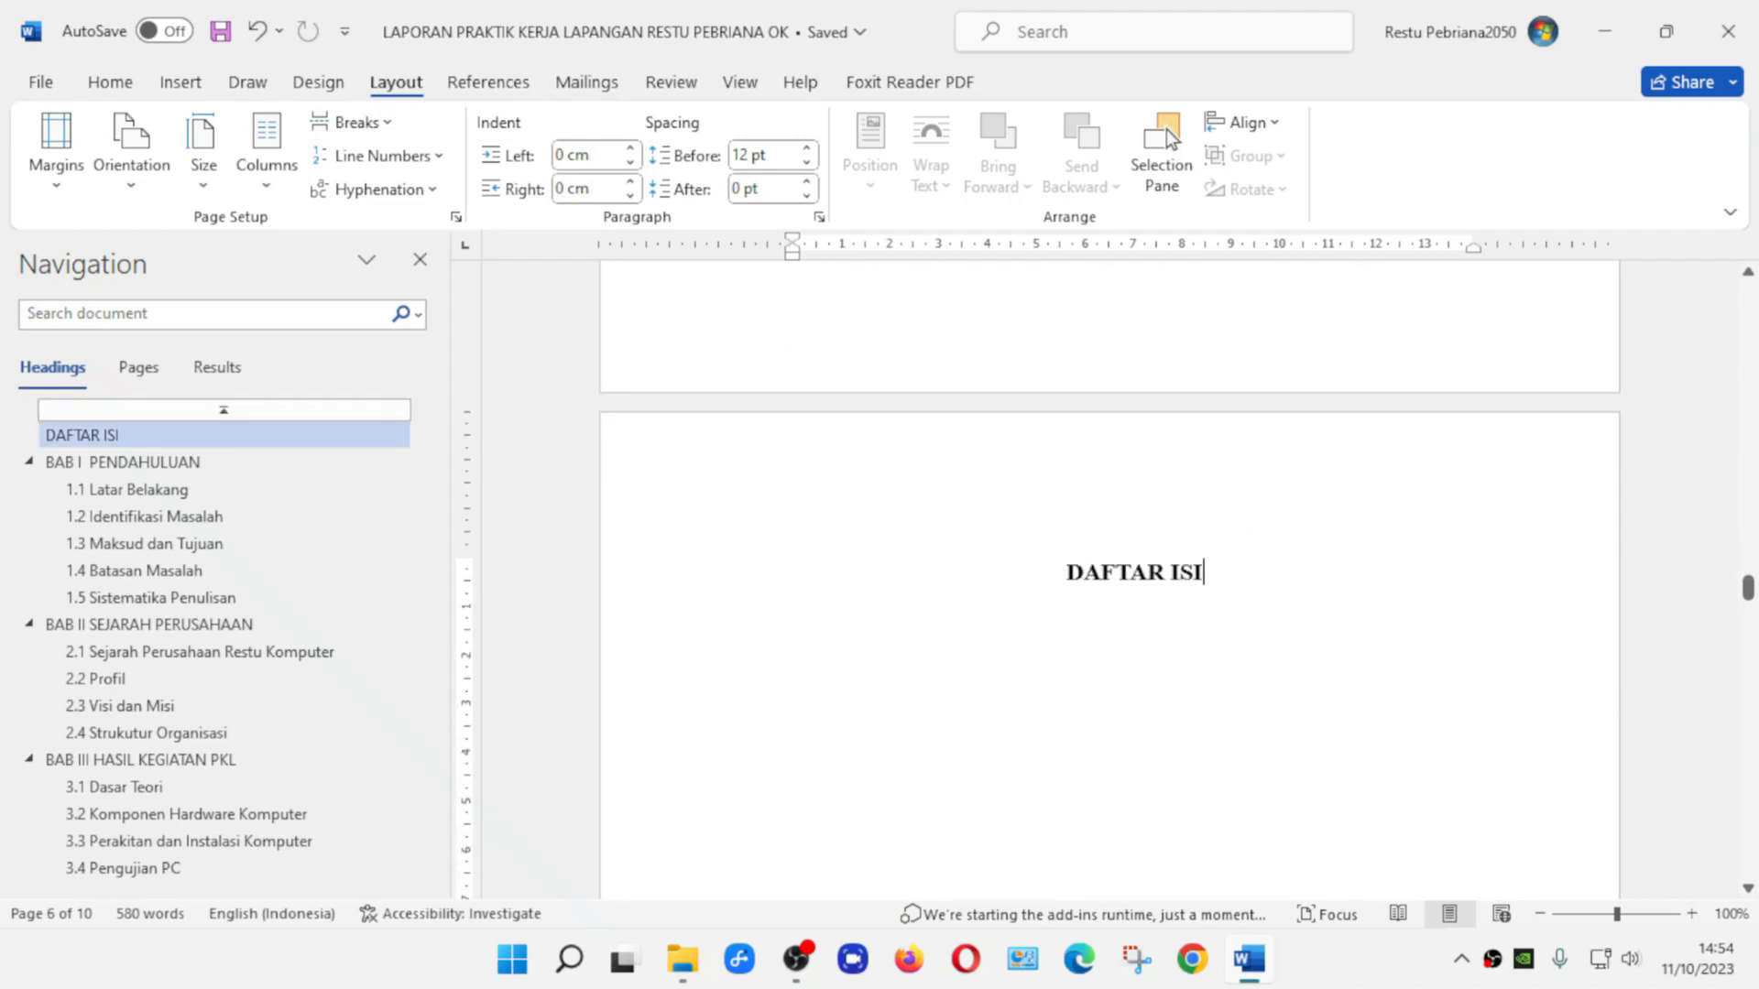
left_click(109, 81)
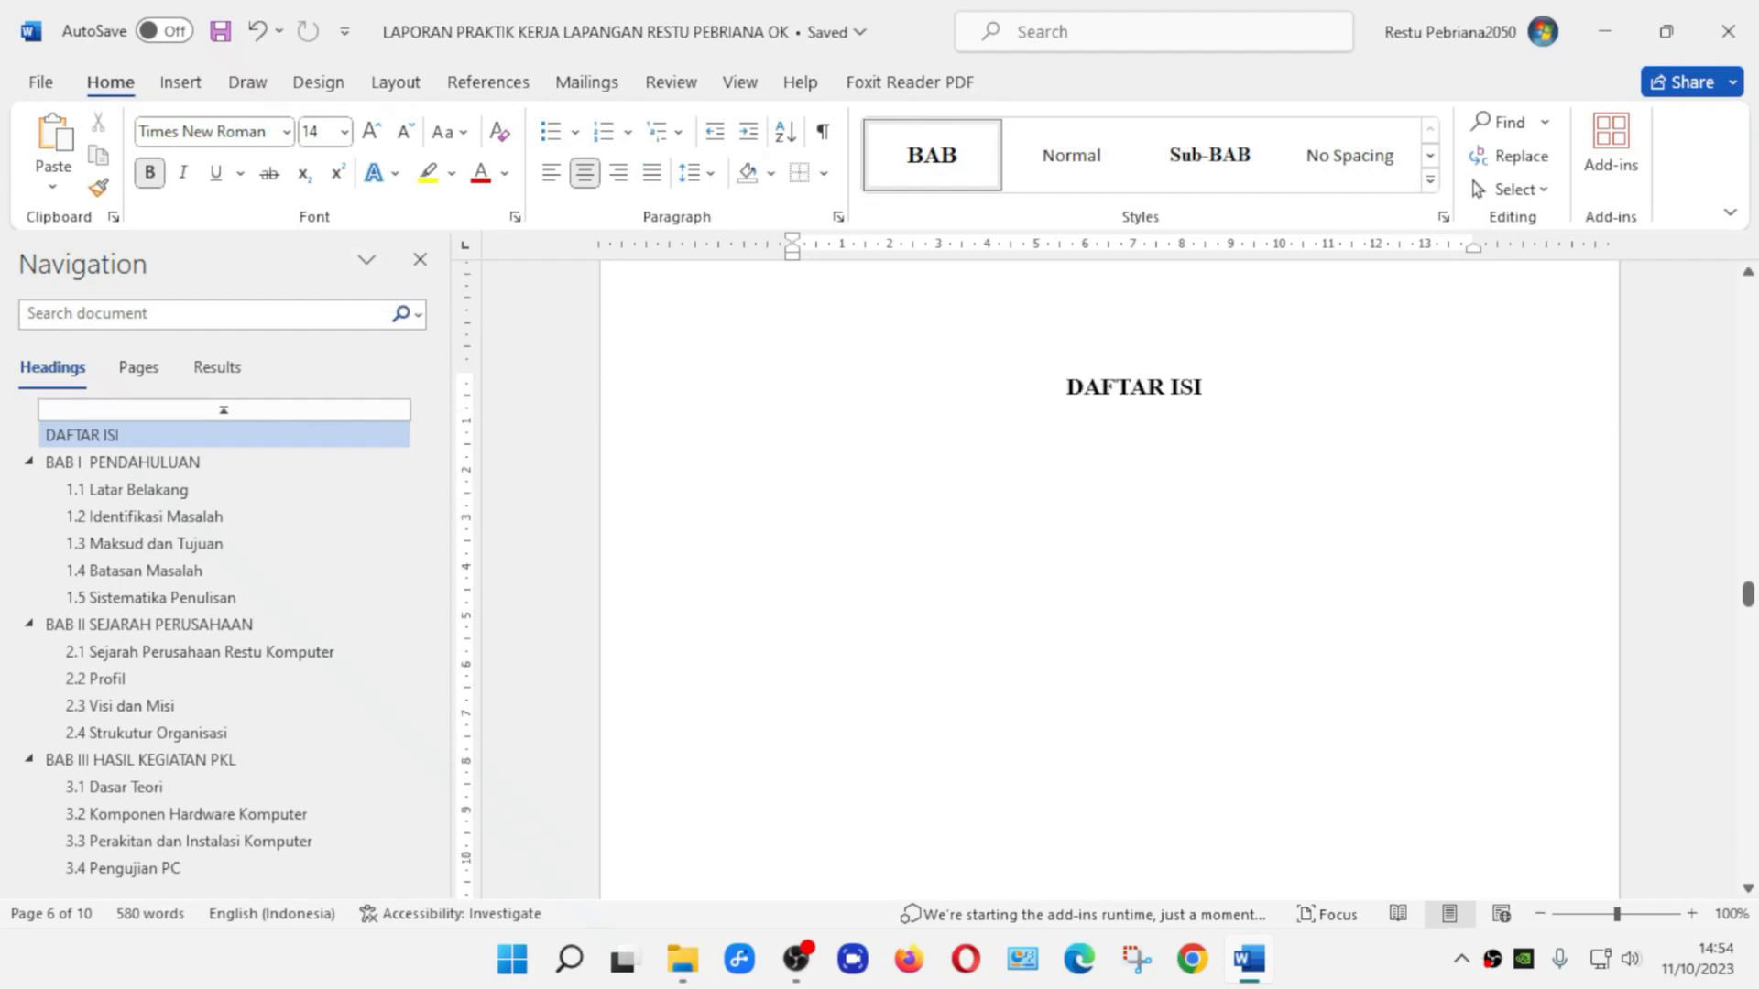
scroll(1108, 577, "up", 5)
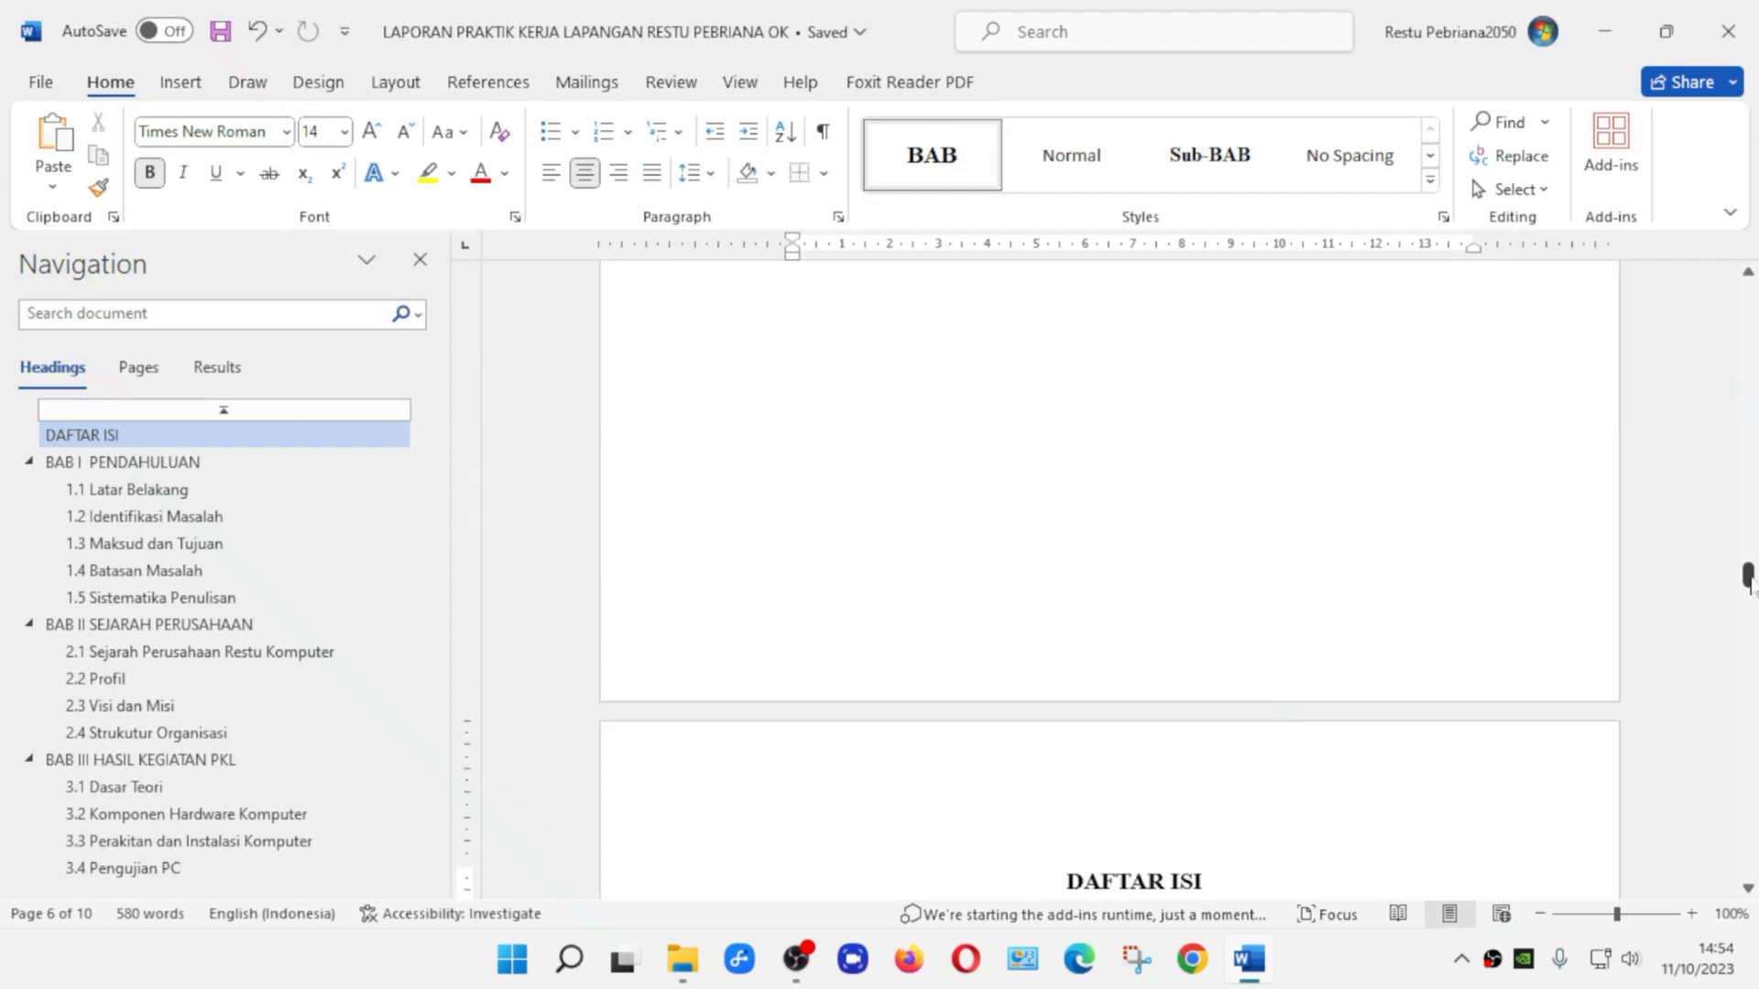
Insert a next-page section break after the school's address line at the end of the second cover page
left_click_drag(1750, 582, 1747, 309)
scroll(1757, 483, "down", 18)
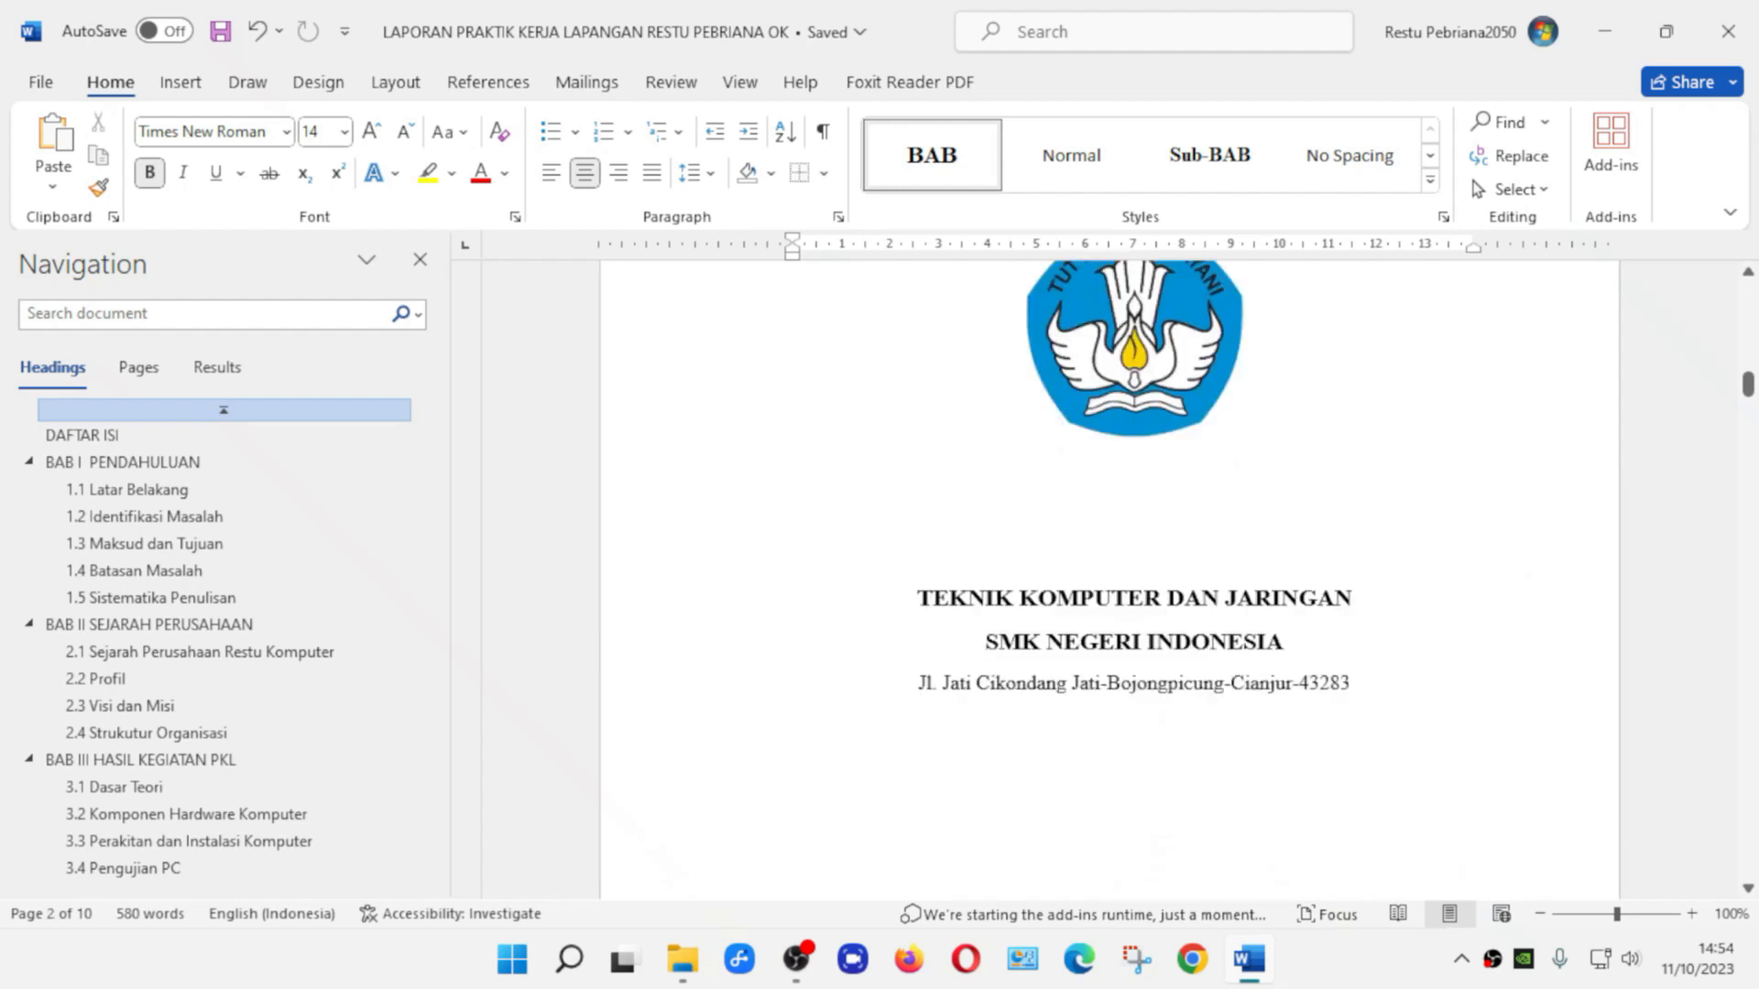
scroll(1108, 577, "down", 3)
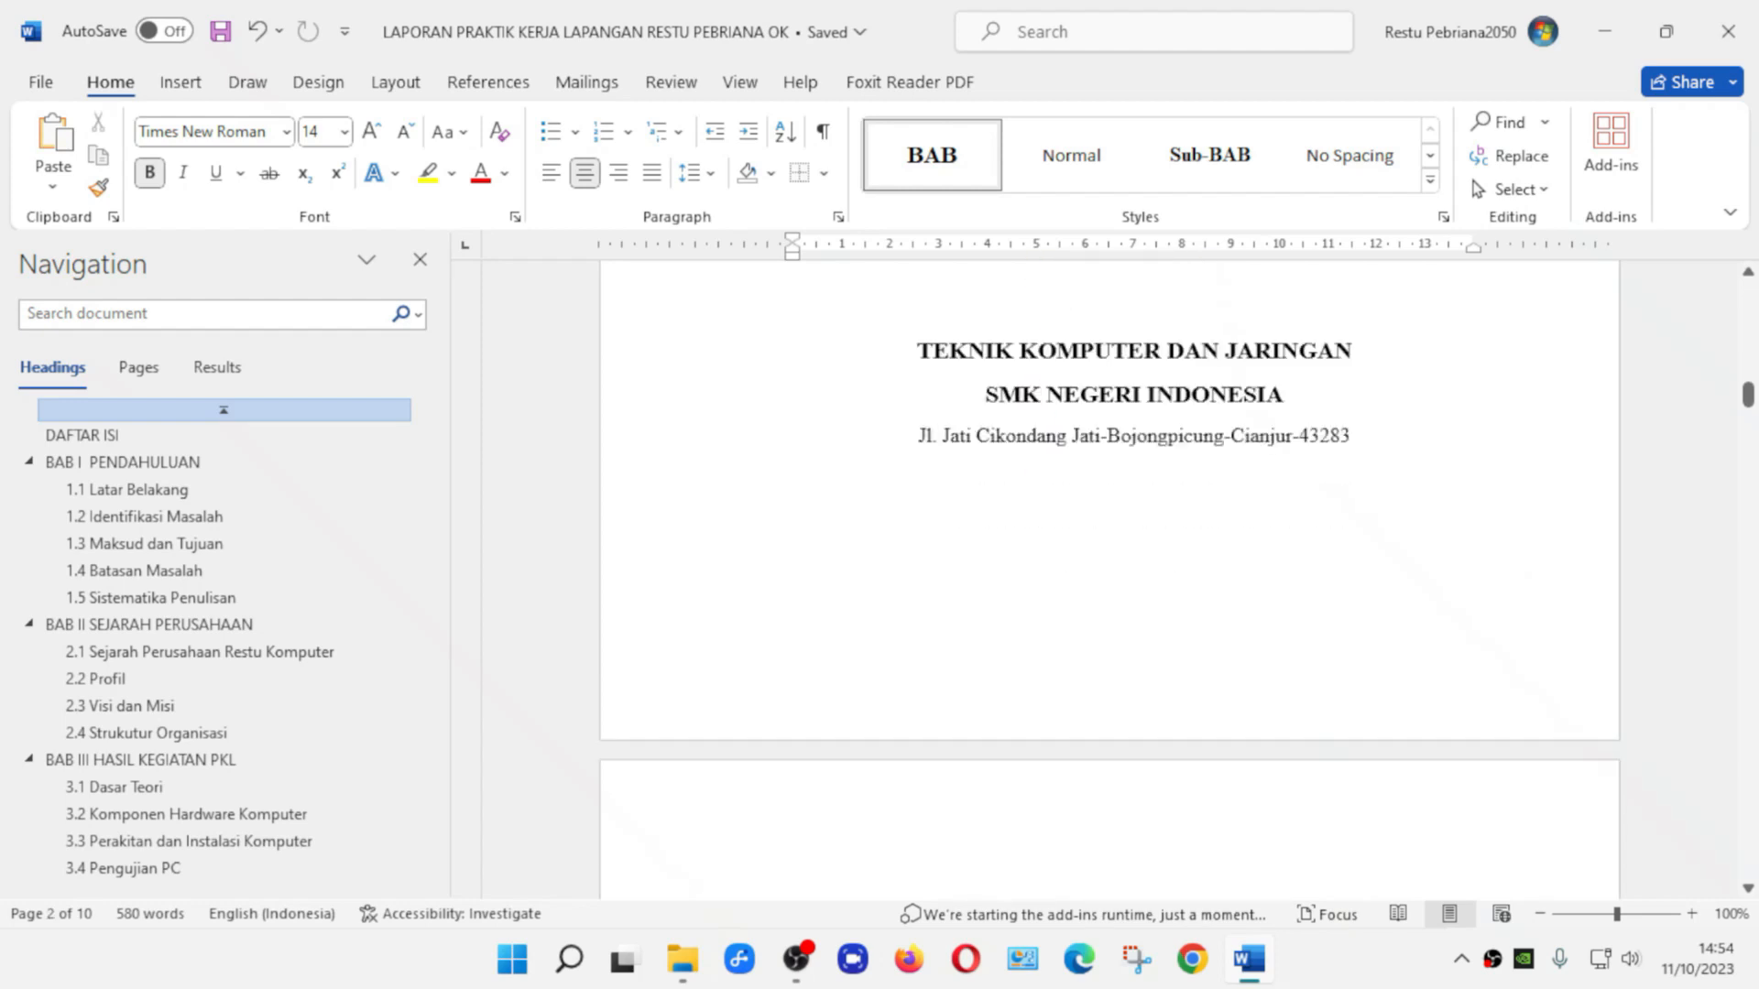
left_click(1351, 436)
scroll(1109, 577, "up", 4)
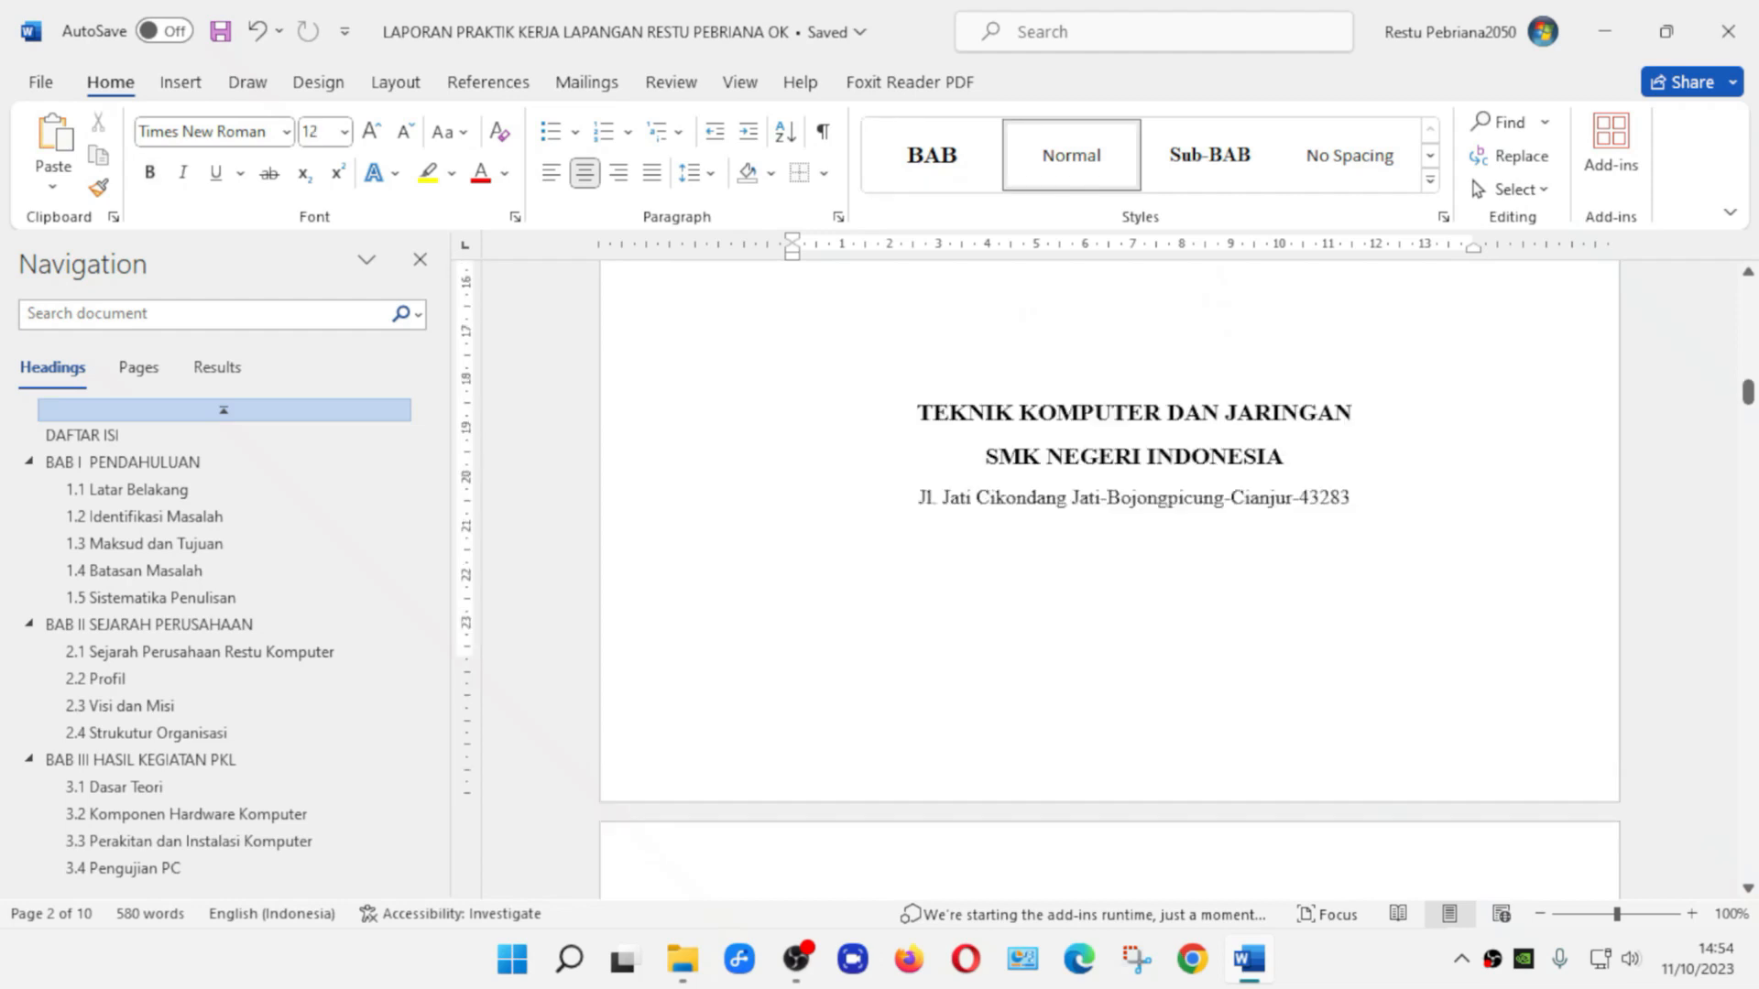
scroll(1109, 577, "down", 8)
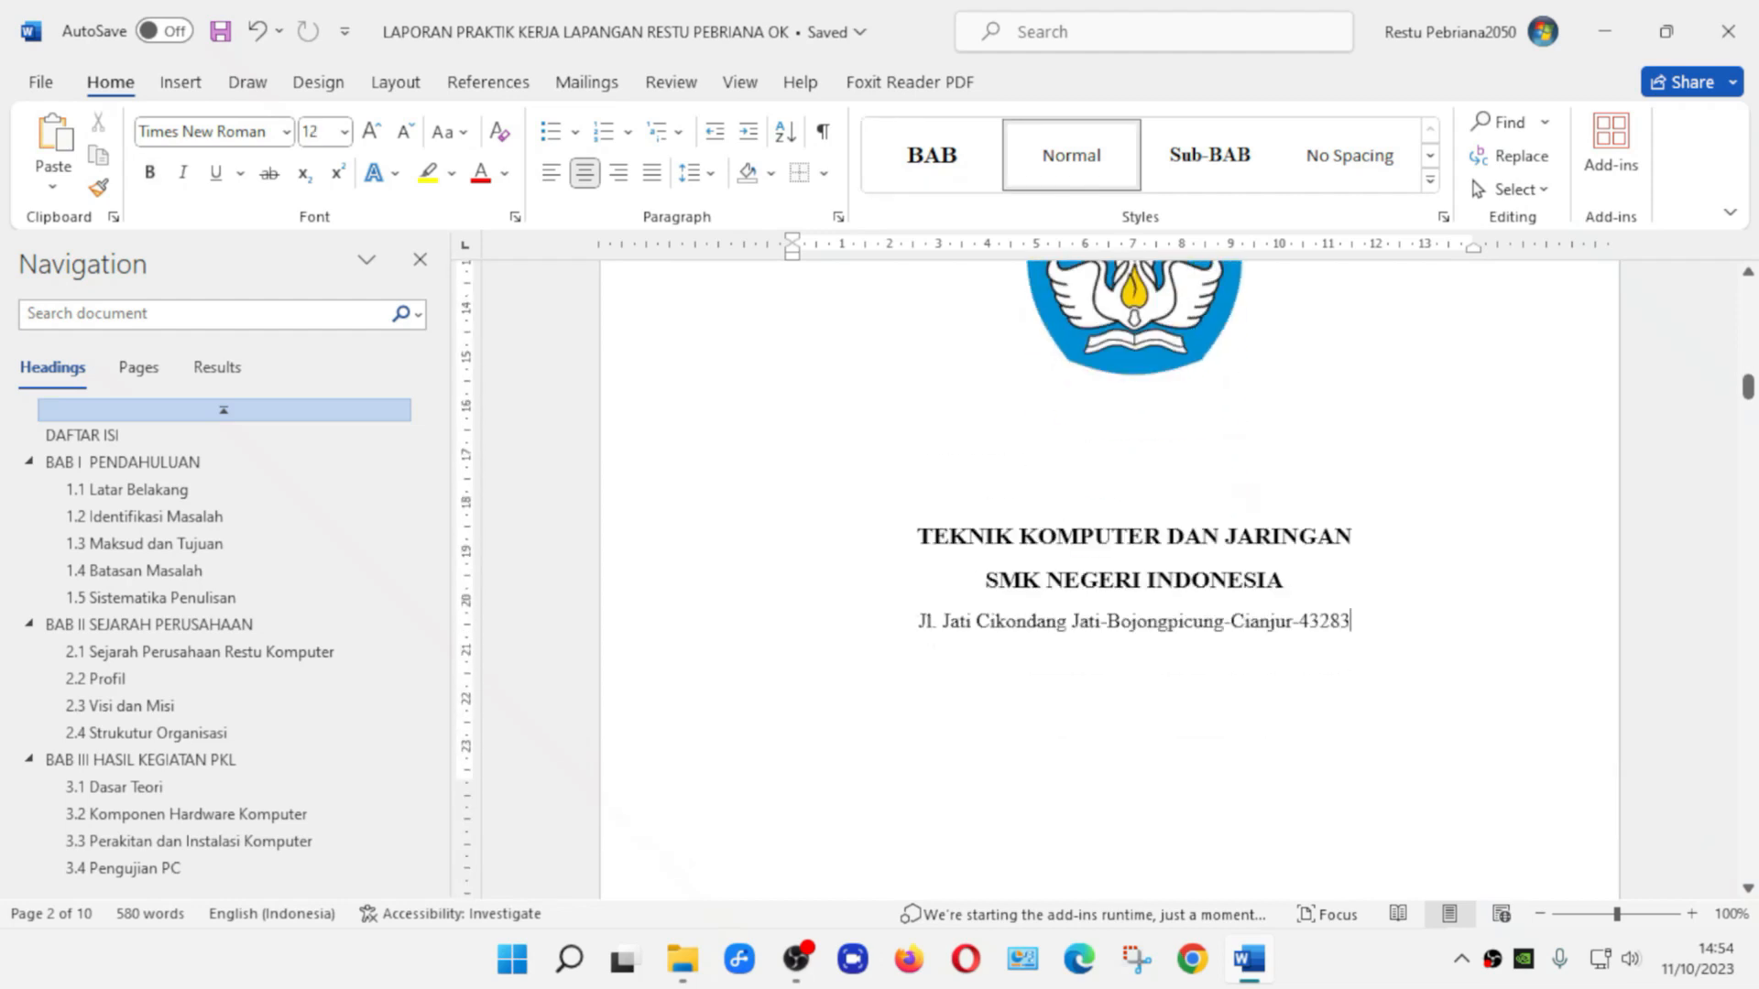
scroll(1108, 577, "up", 5)
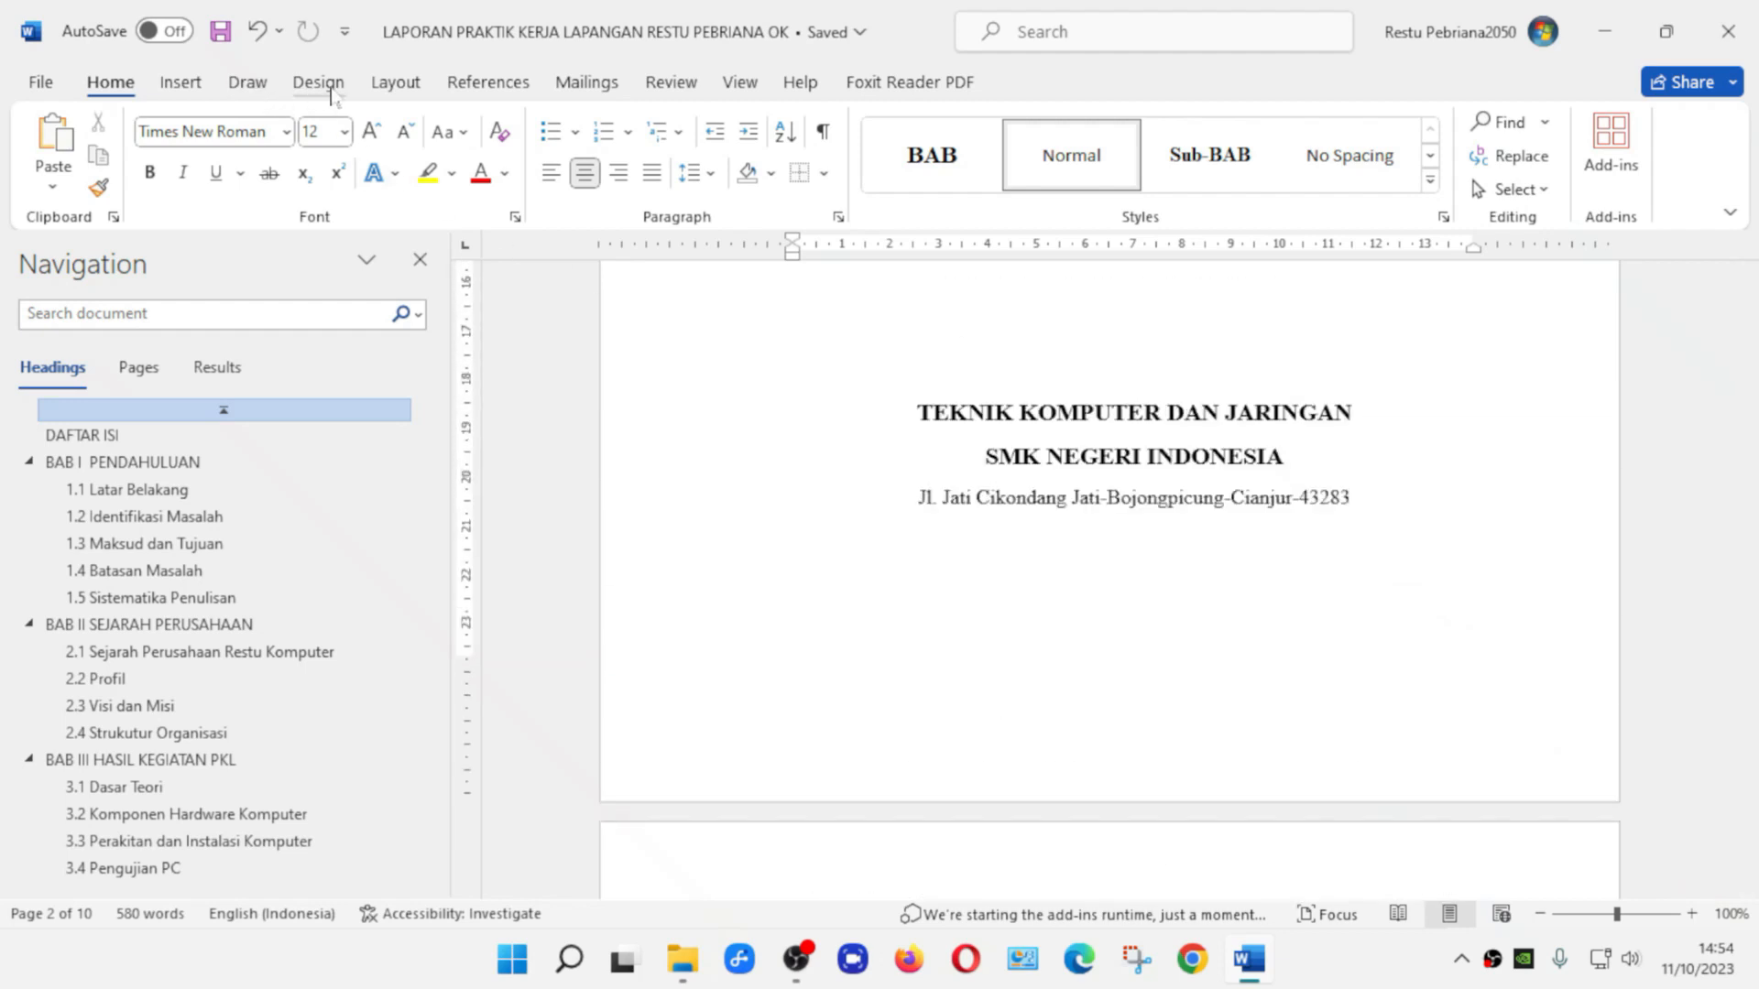
left_click(396, 84)
left_click(383, 128)
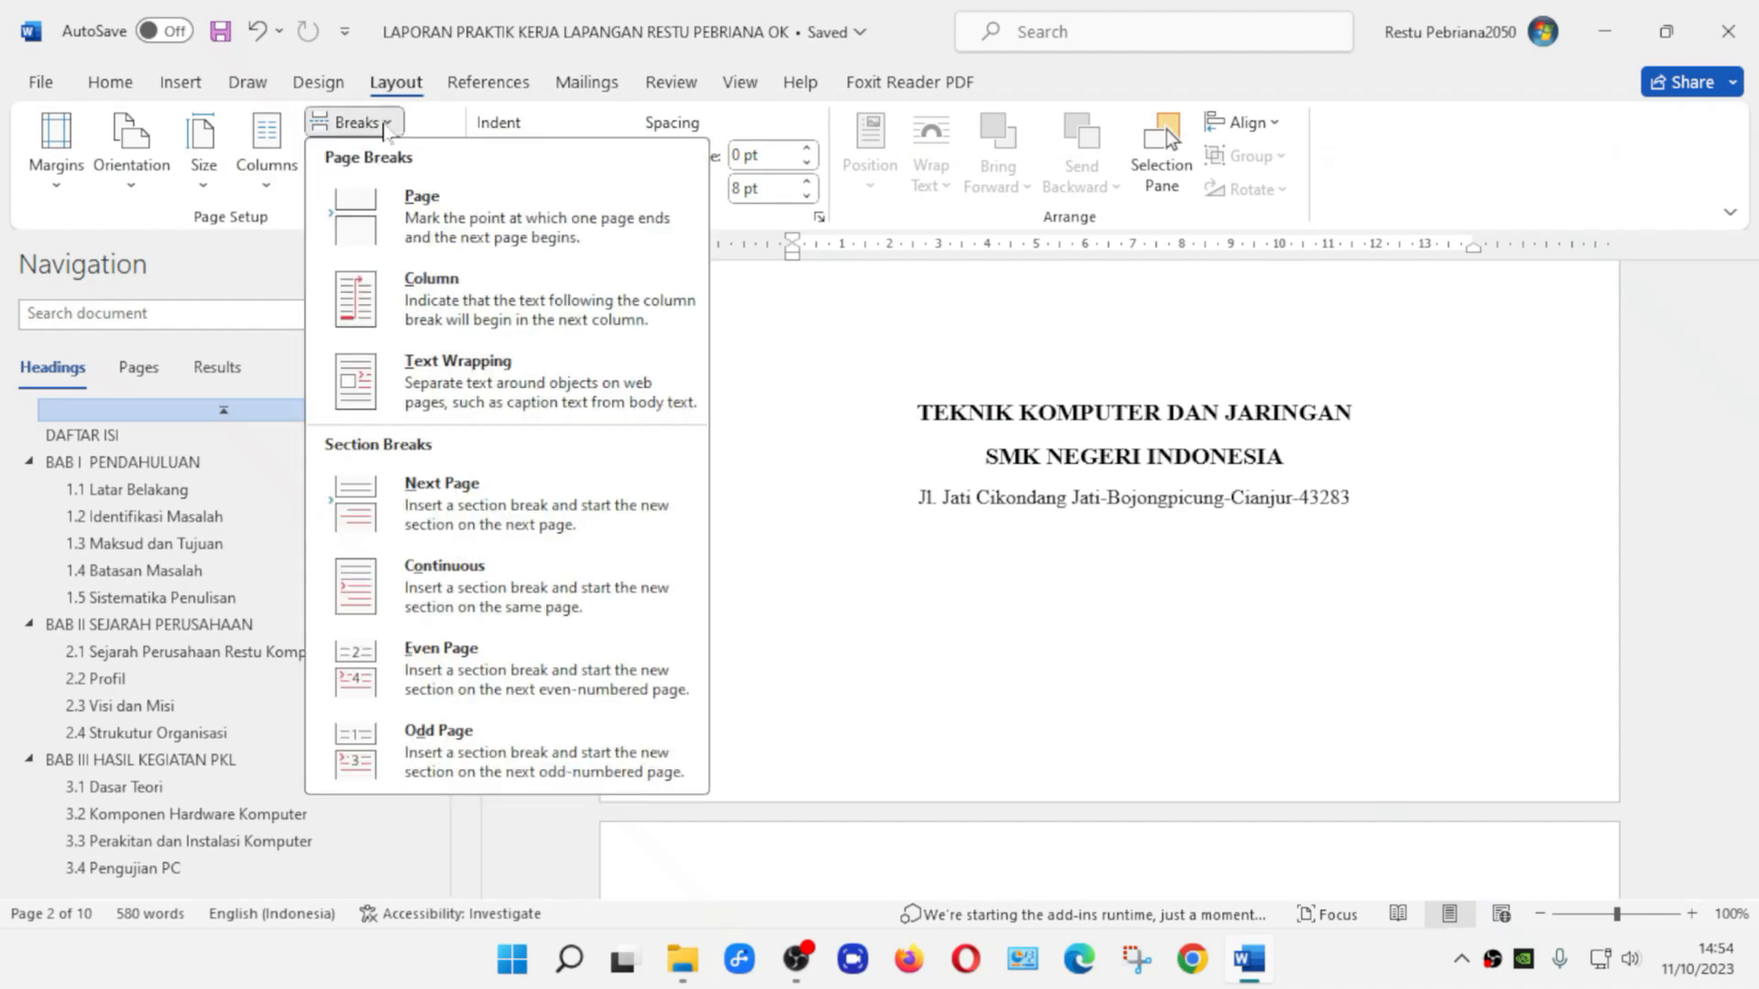
left_click(467, 511)
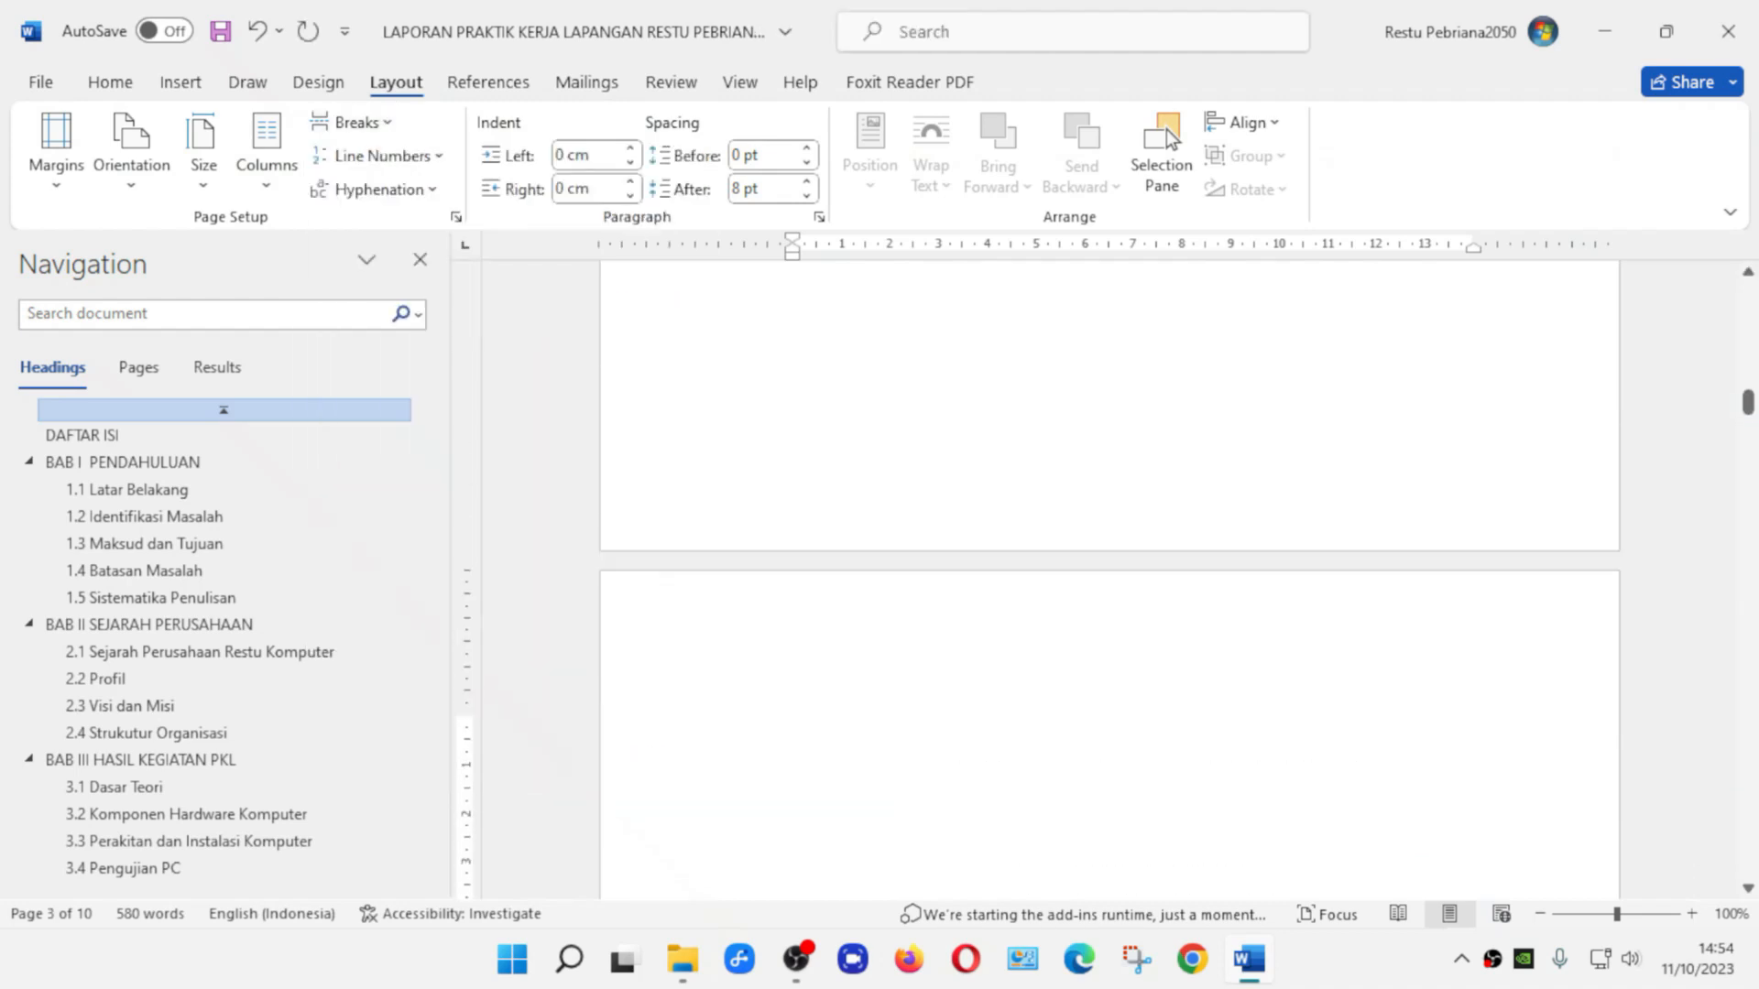
Remove the surplus blank lines before LEMBAR PENGESAHAN and retype the deleted last character of the address line on the second cover
key("BackSpace")
key("BackSpace")
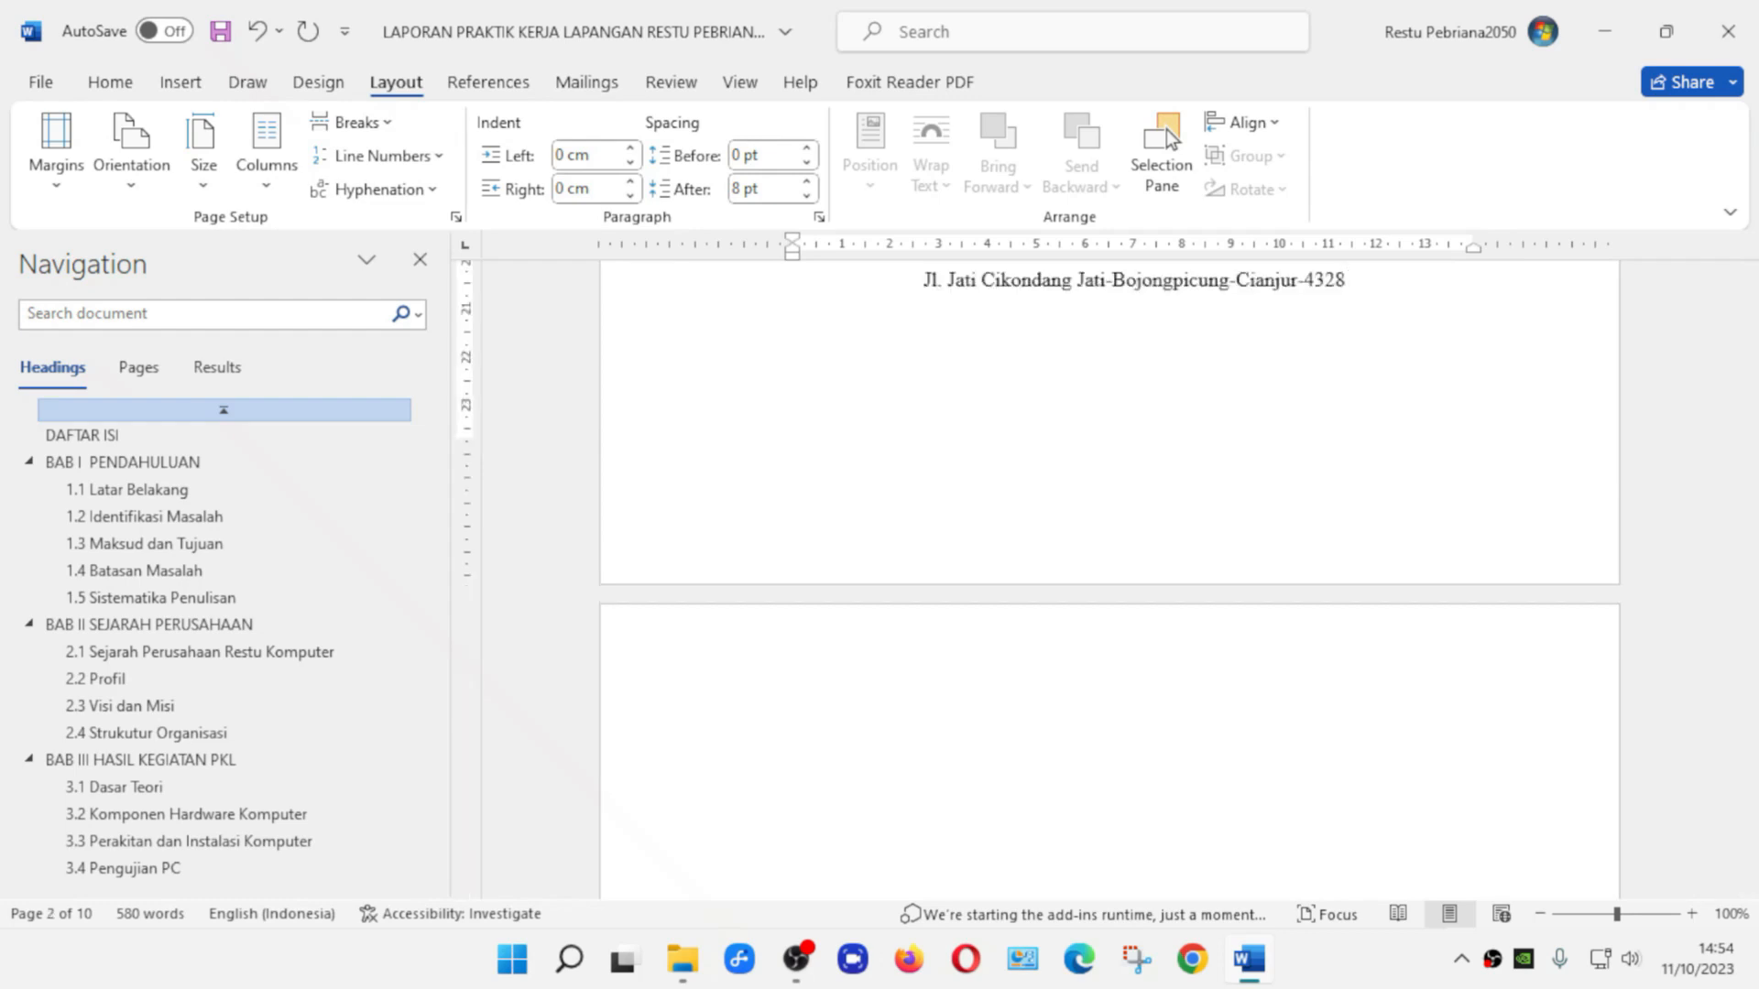
type("3")
key("Return")
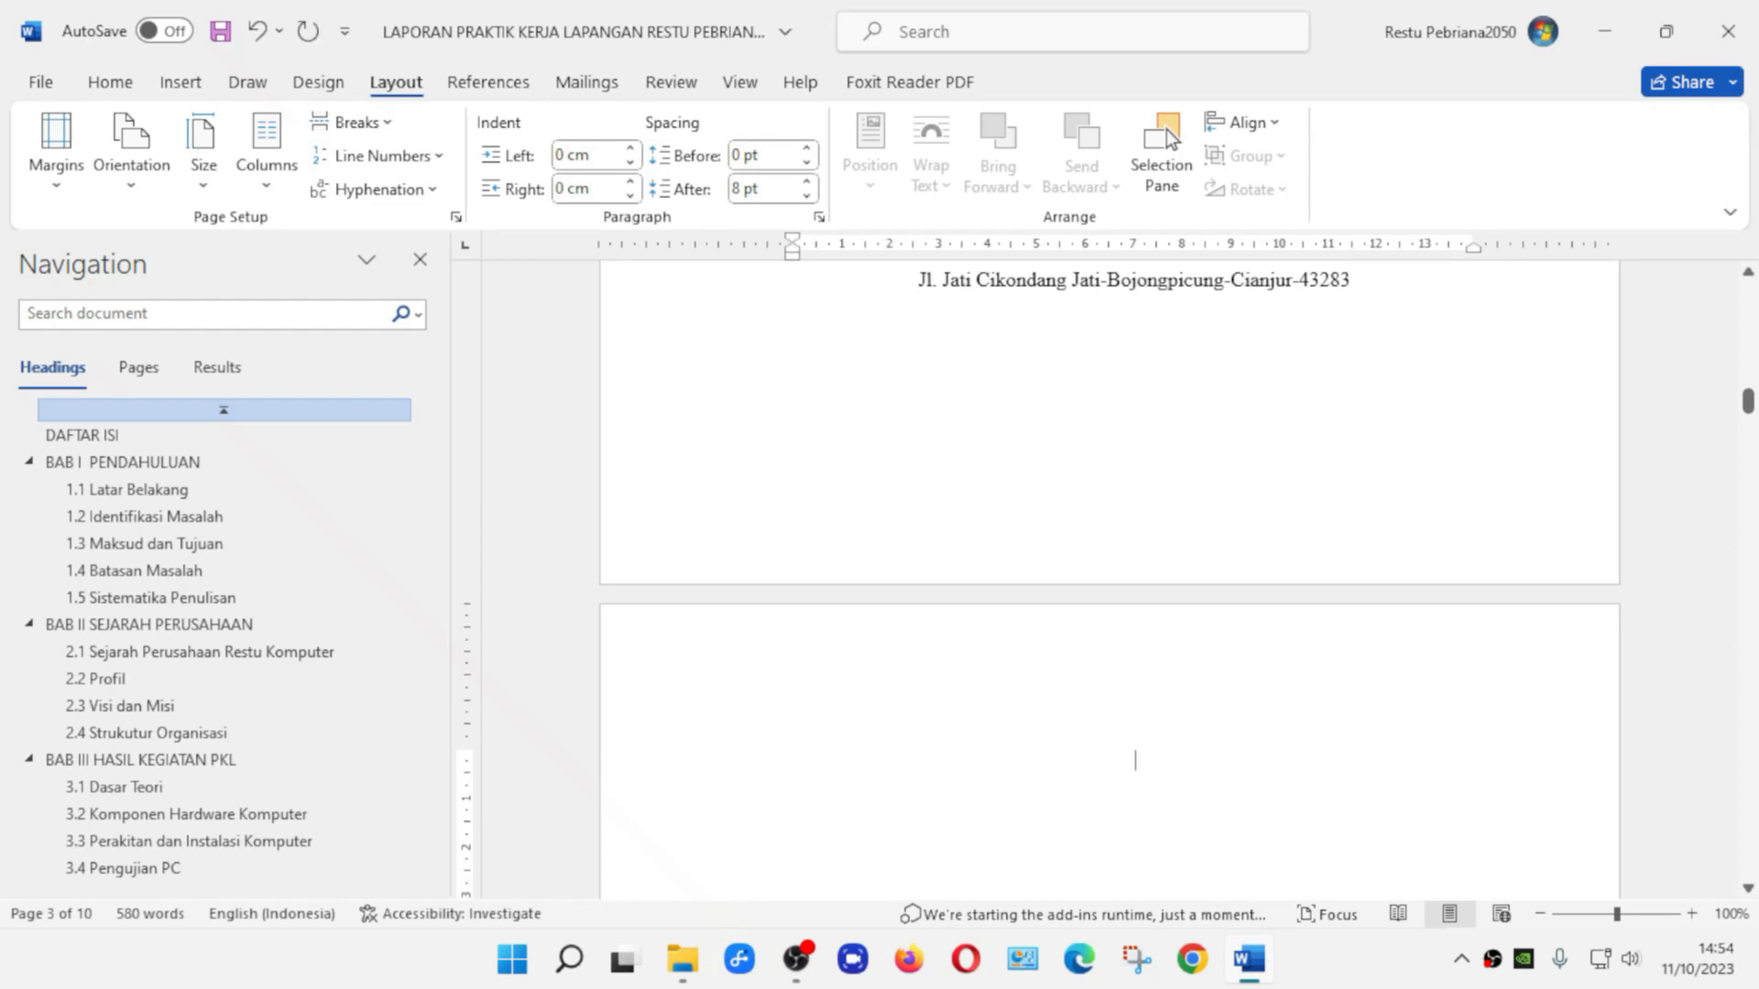
key("Delete")
key("Delete")
key("Delete")
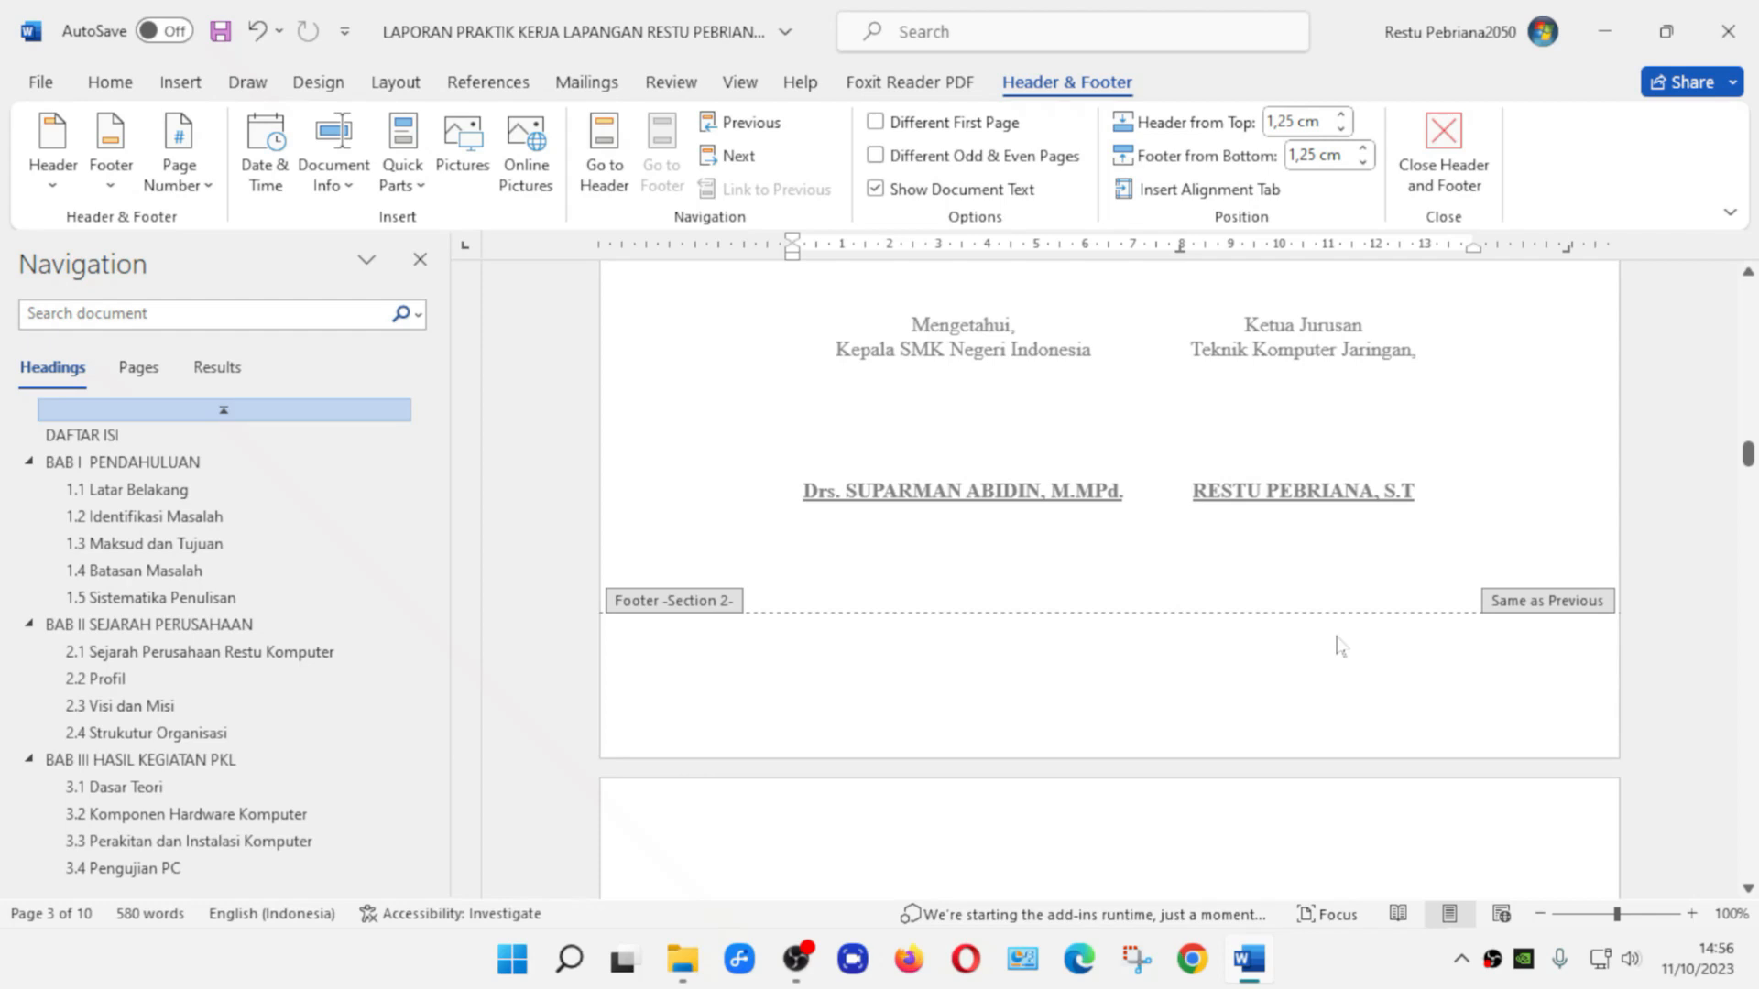
Open the section 2 footer on the LEMBAR PENGESAHAN page and unlink it from the previous section
double_click(1282, 570)
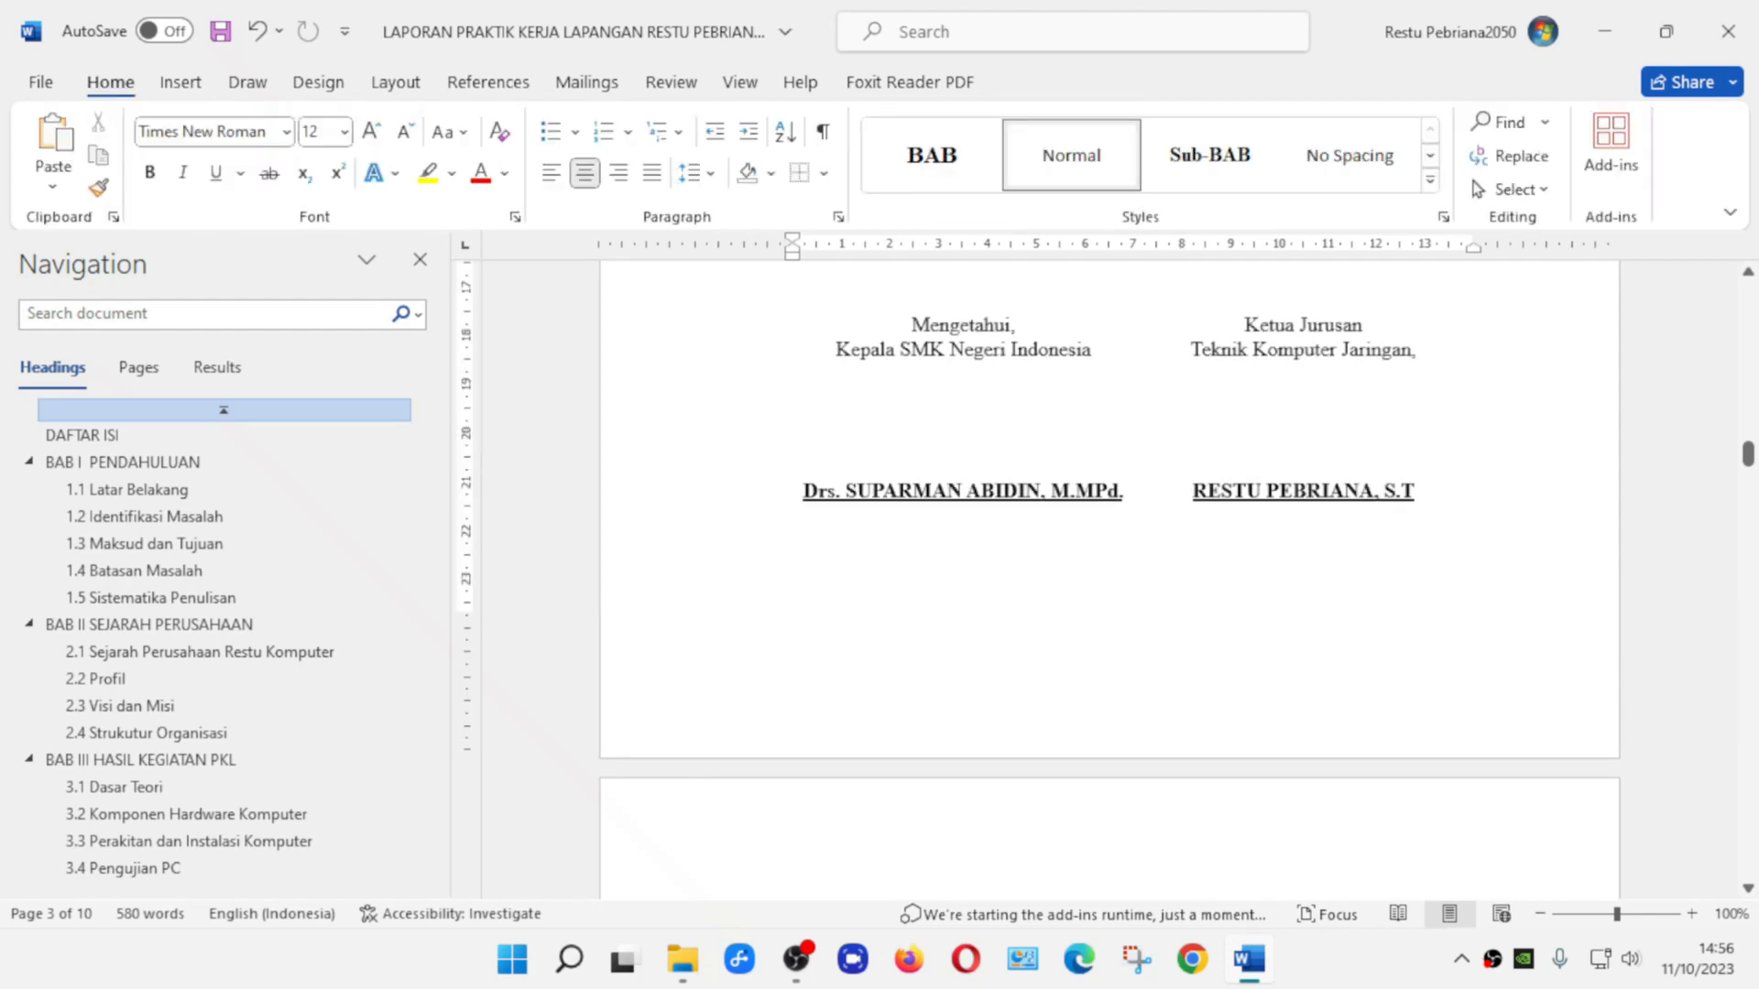
double_click(1168, 706)
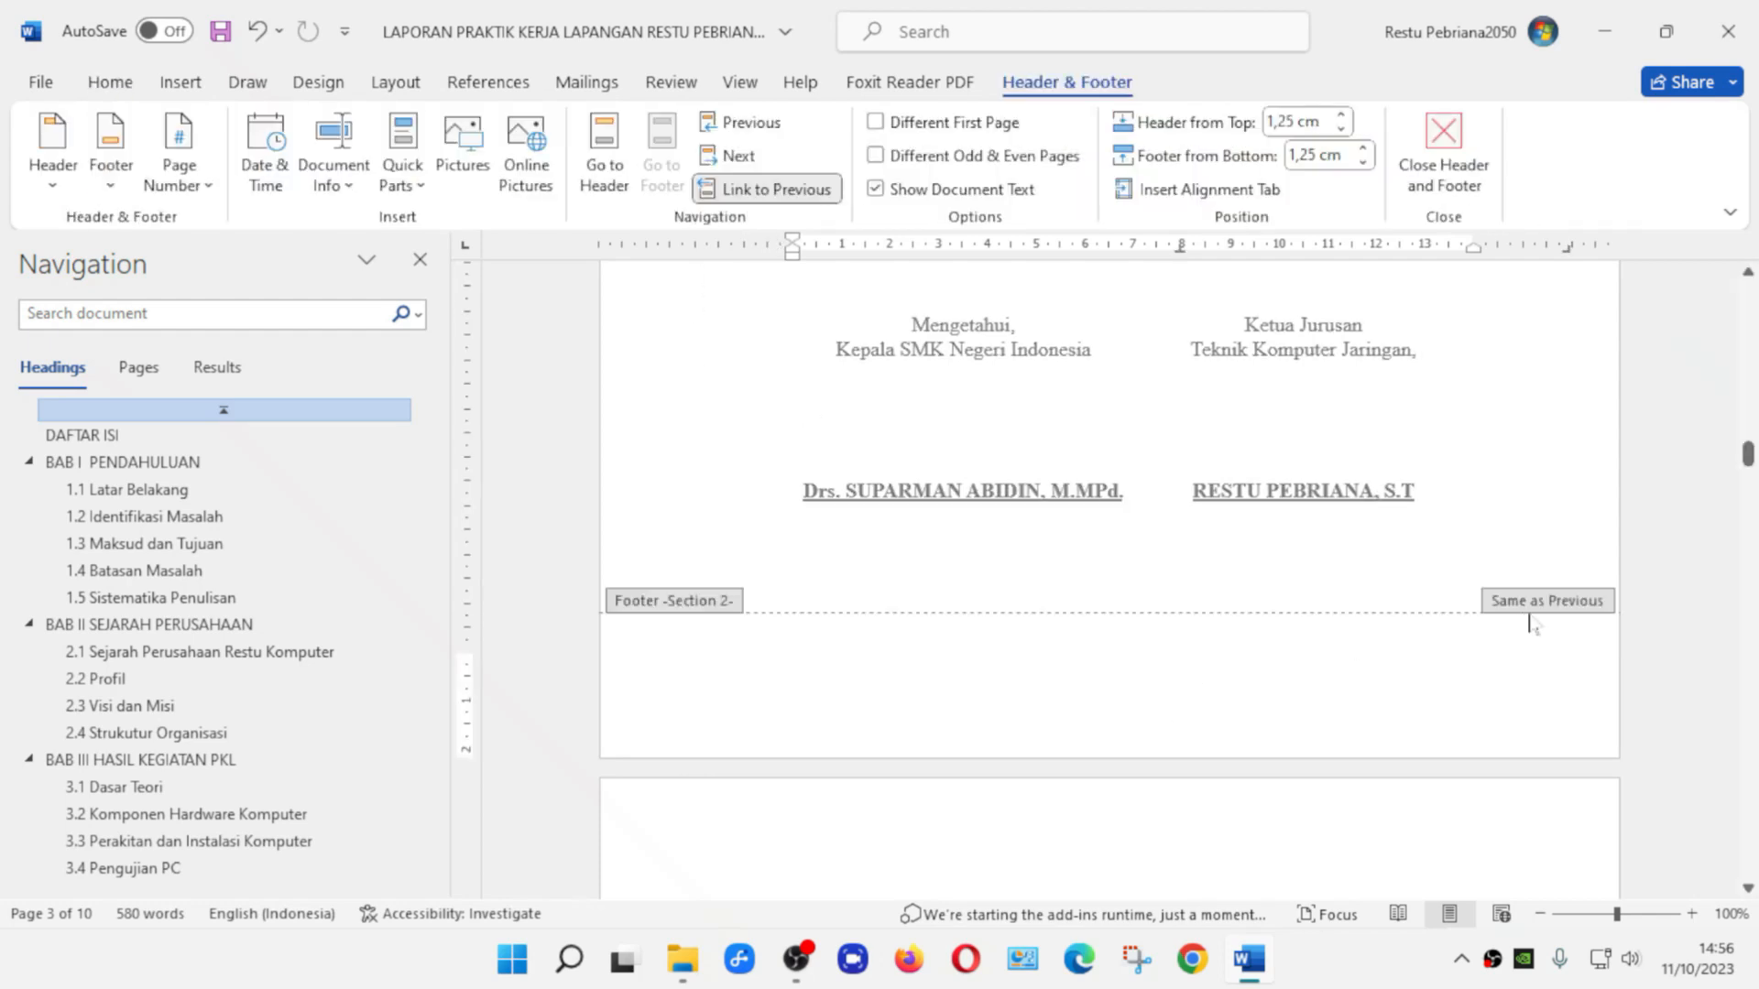
left_click(777, 189)
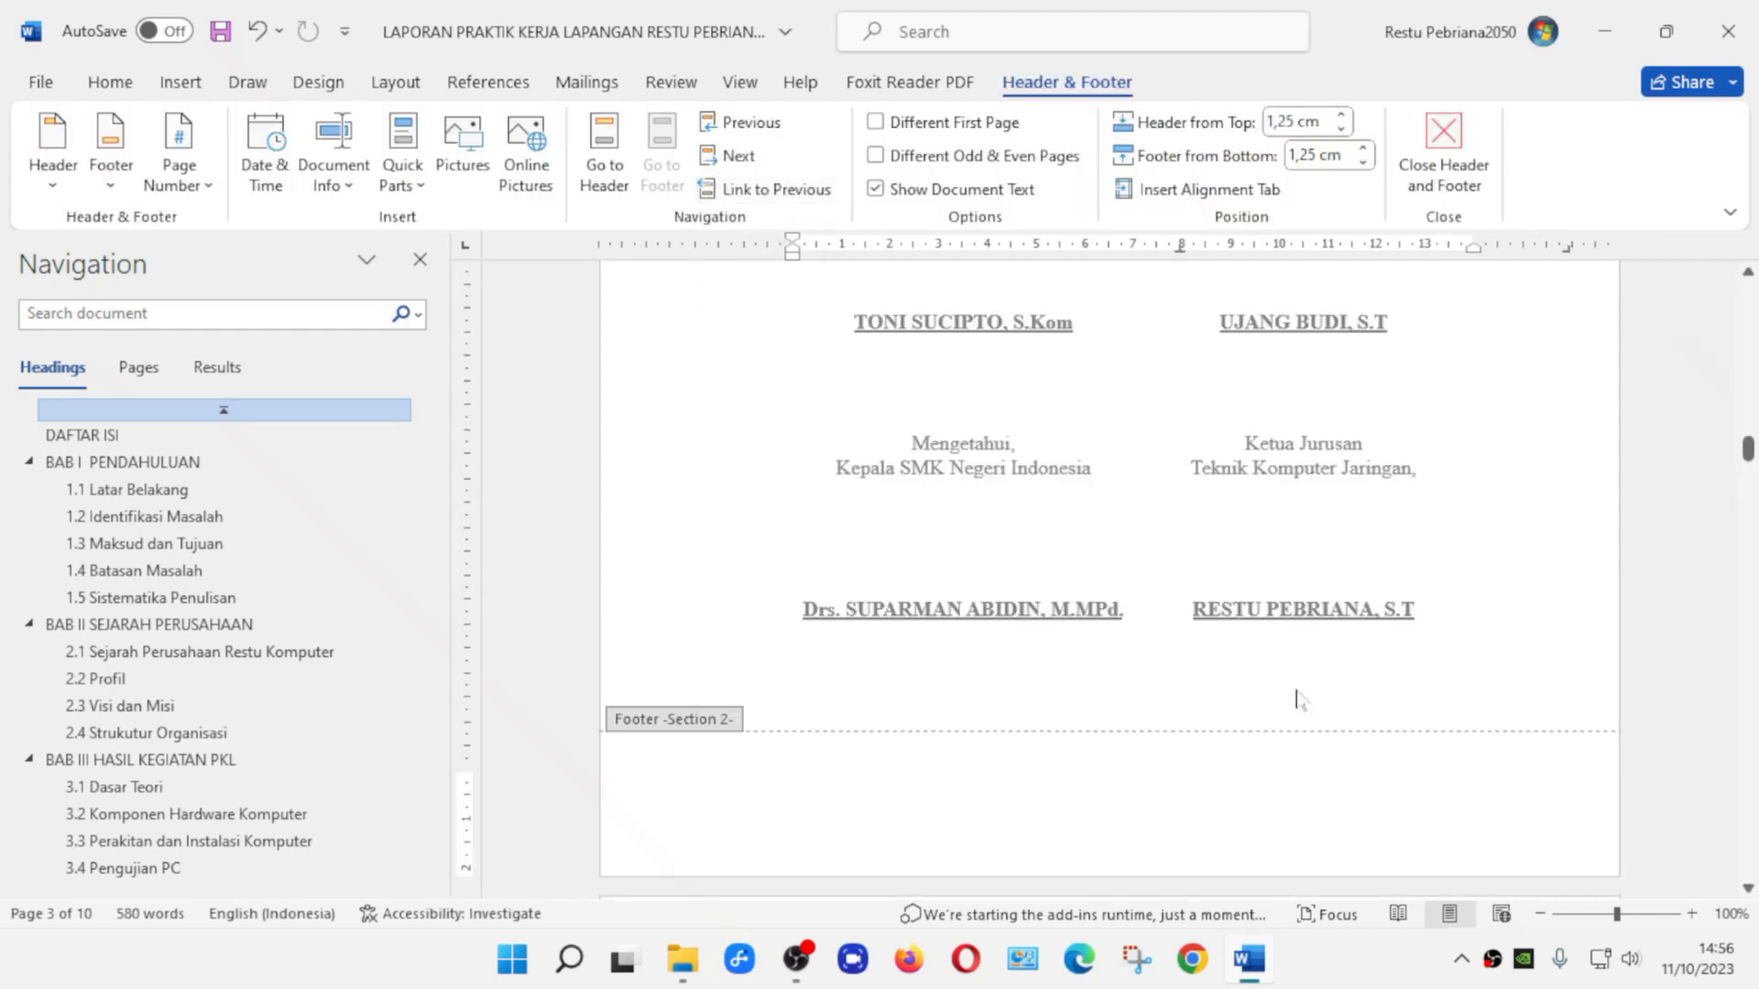
Insert a centred bottom-of-page number in the section 2 footer, and check the footers of the LEMBAR PENGESAHAN and second cover pages
scroll(1291, 703, "up", 10)
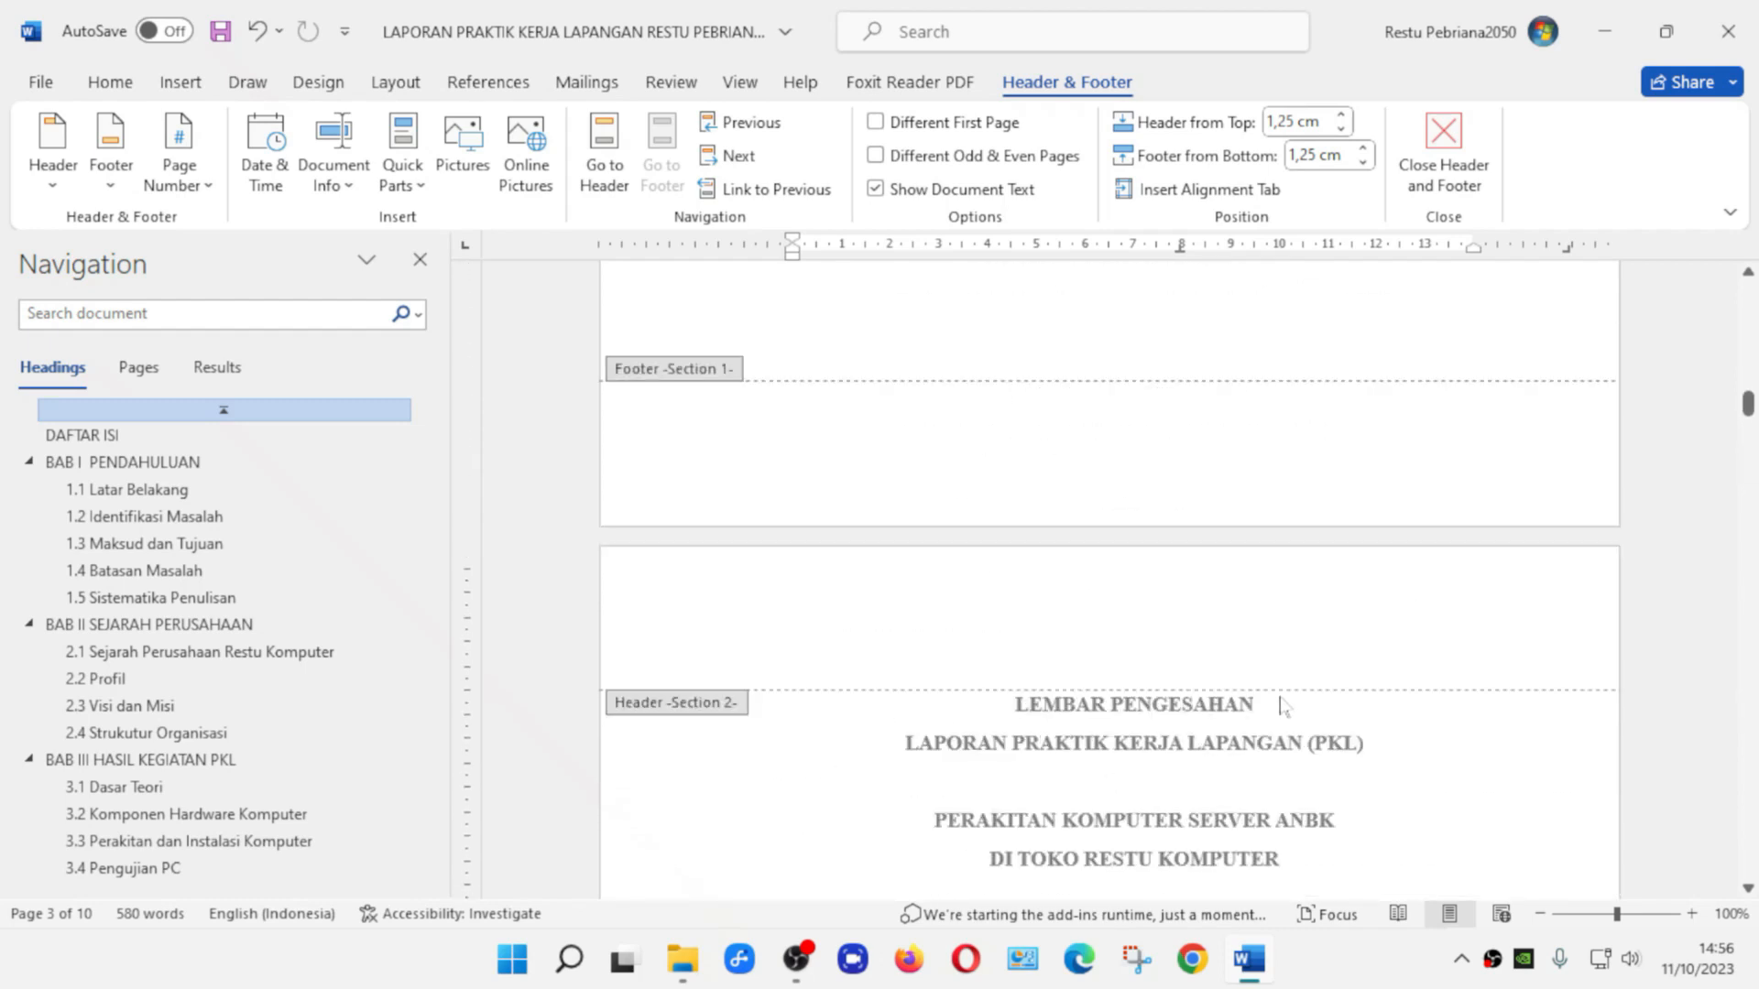
scroll(1520, 733, "up", 3)
scroll(1425, 659, "down", 2)
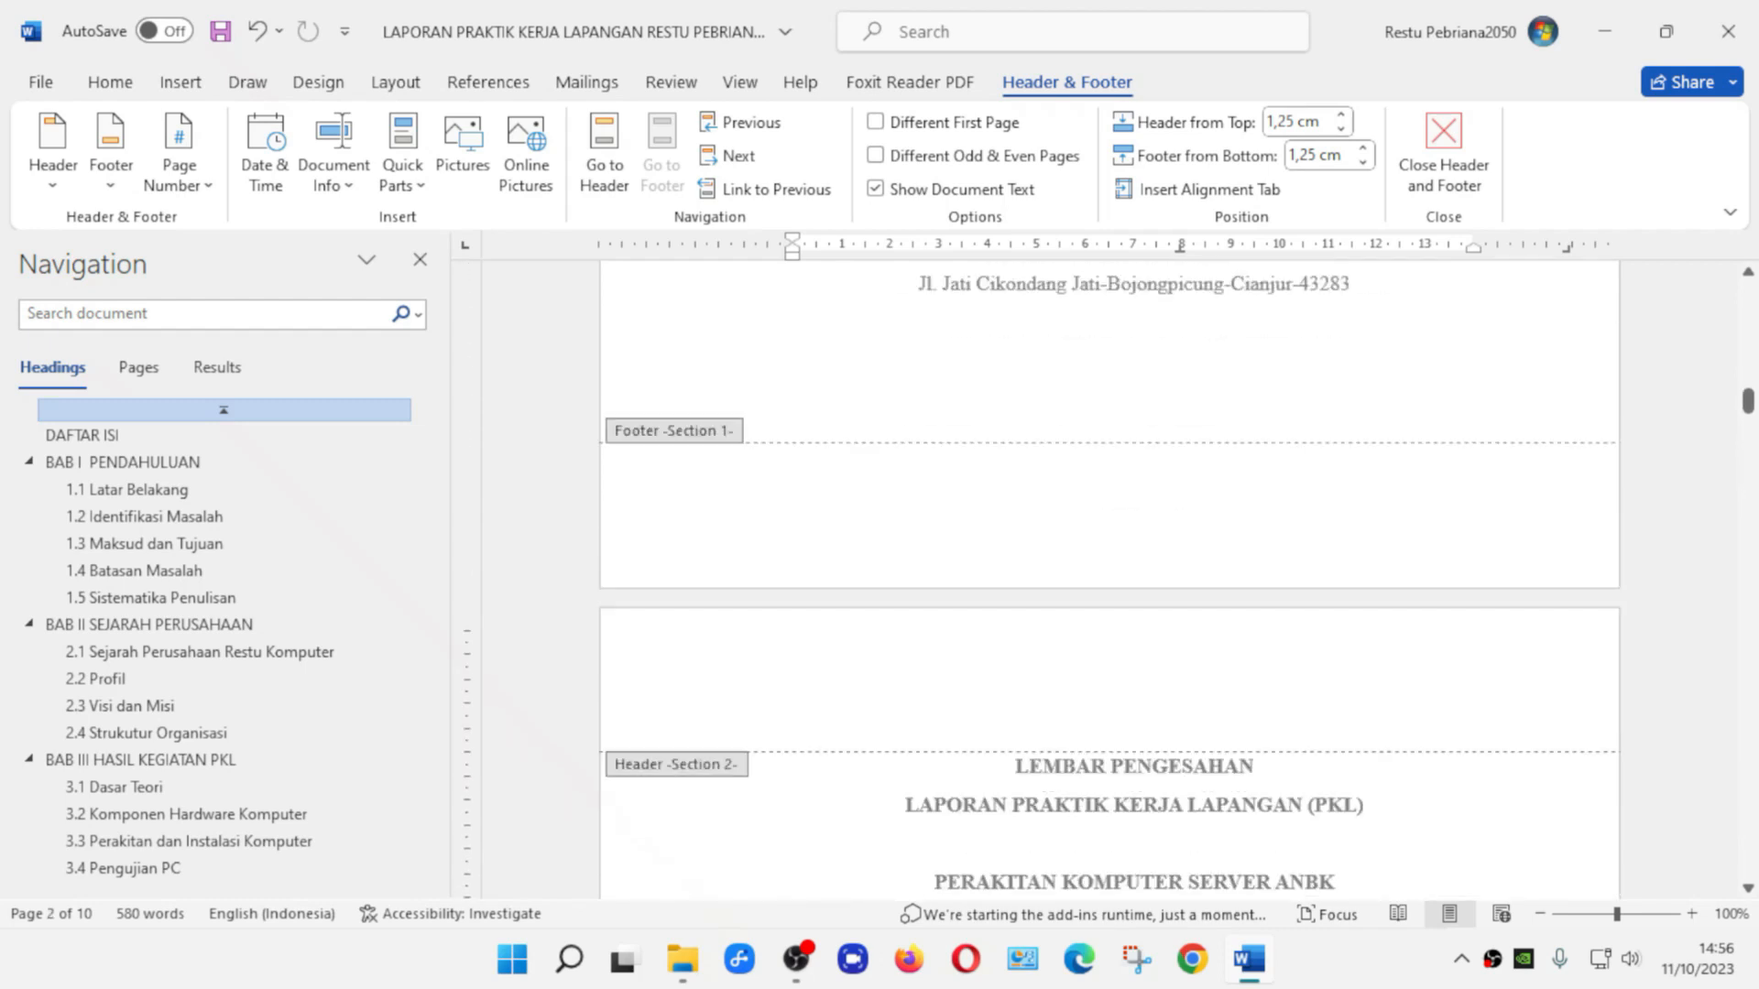
scroll(834, 330, "down", 1)
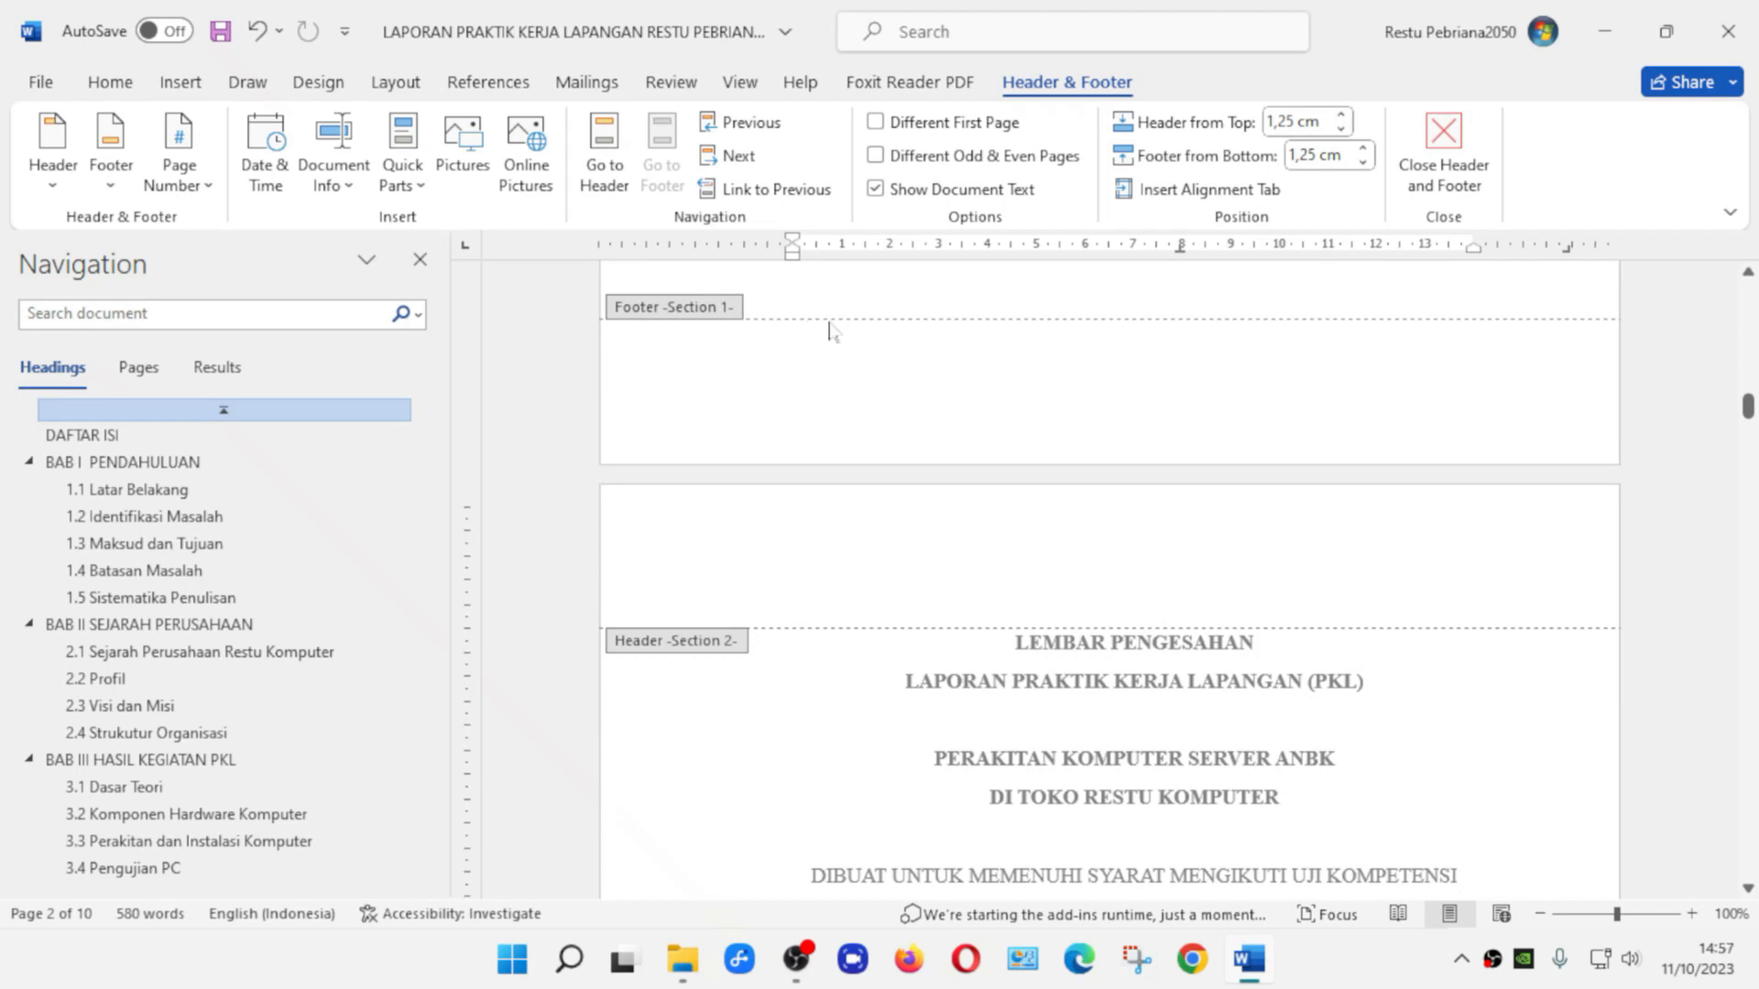
left_click(180, 83)
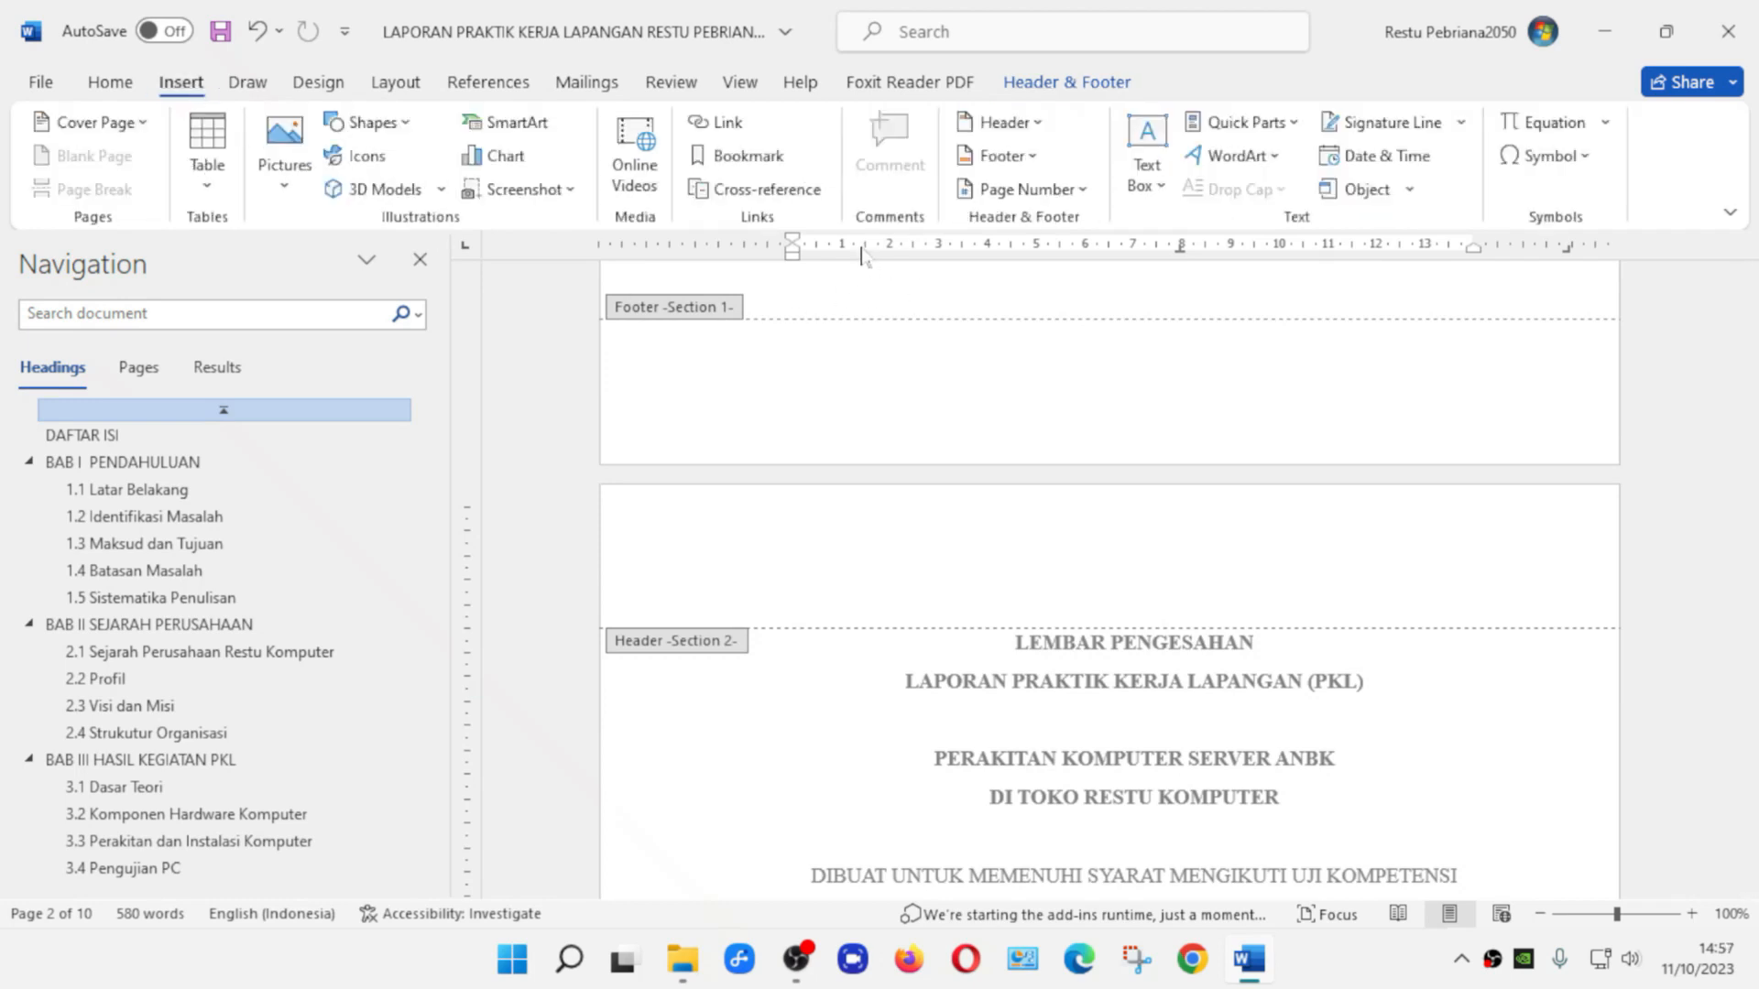
left_click(1027, 189)
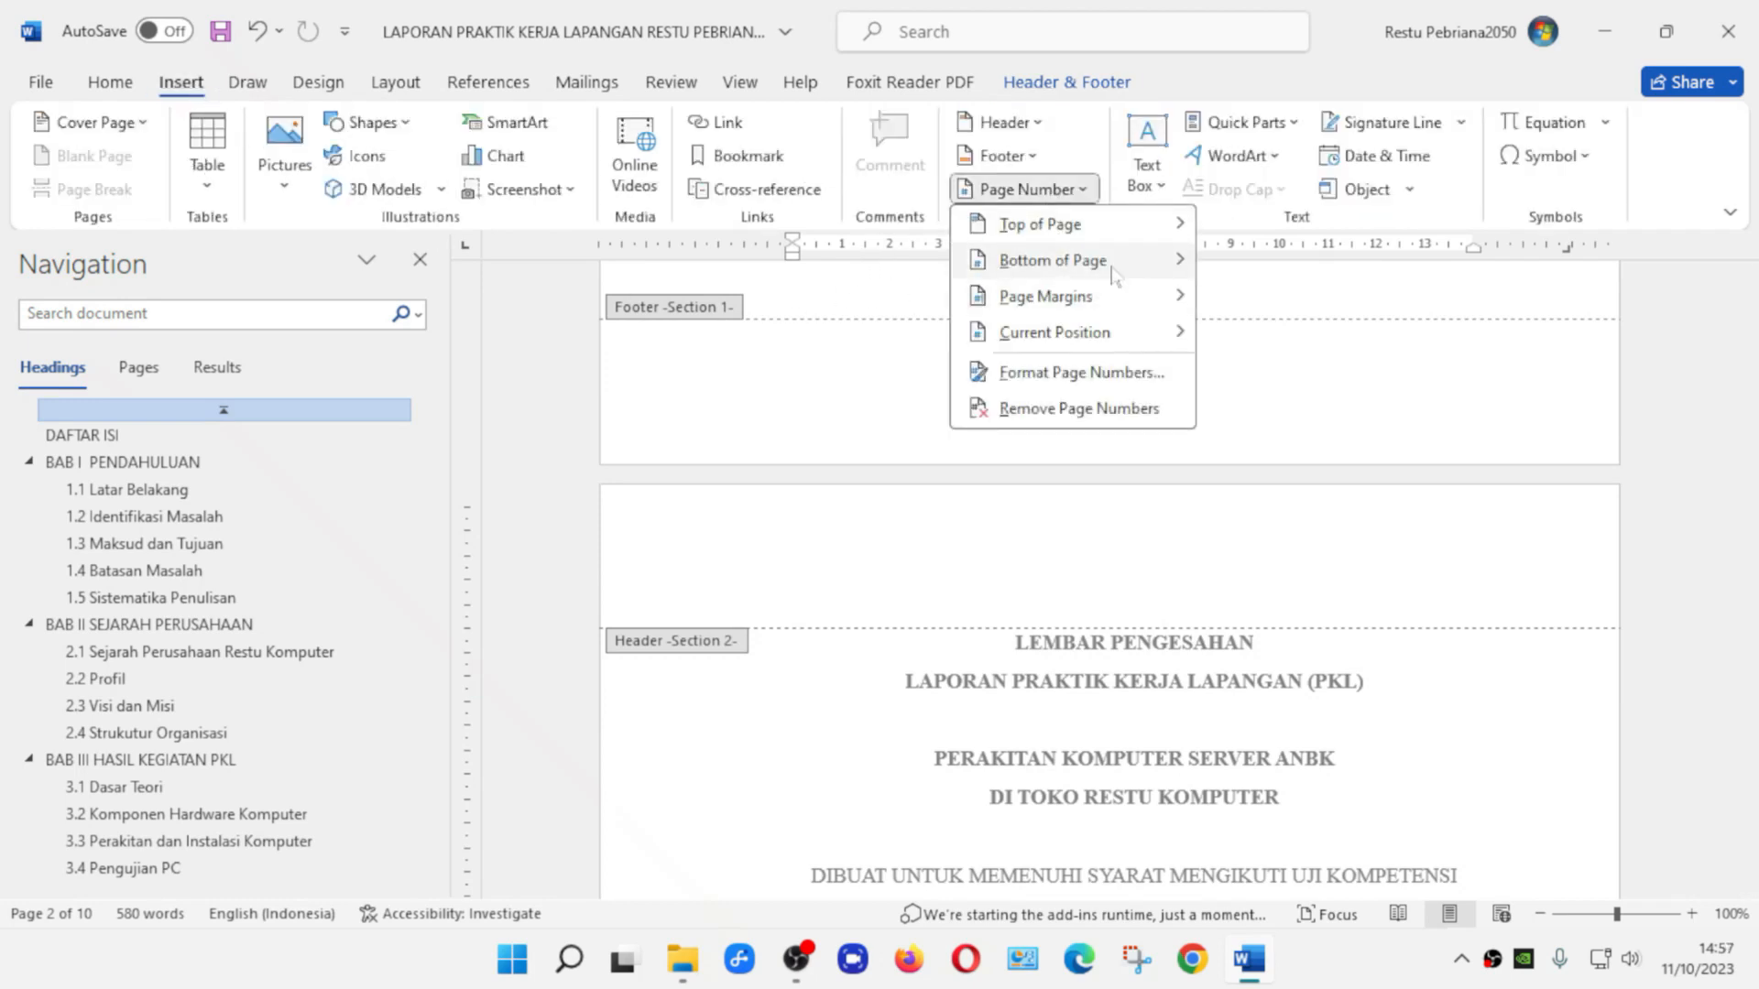
mouse_move(1163, 260)
left_click(1454, 507)
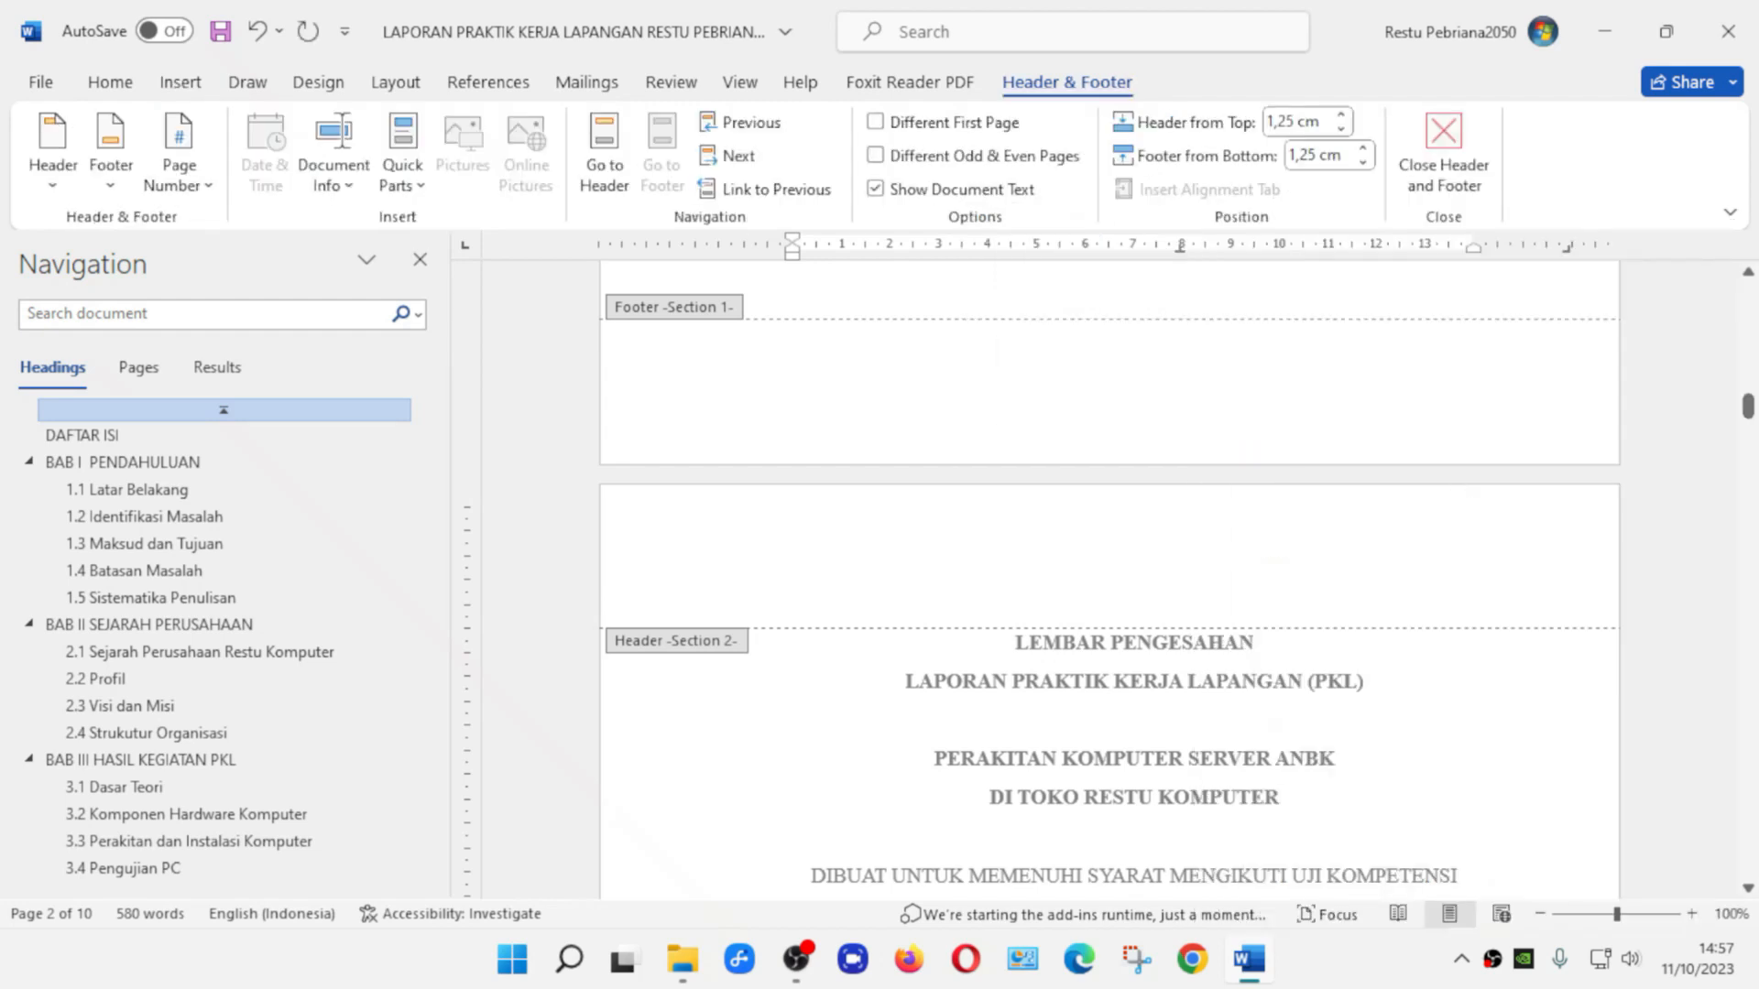
scroll(1460, 503, "down", 4)
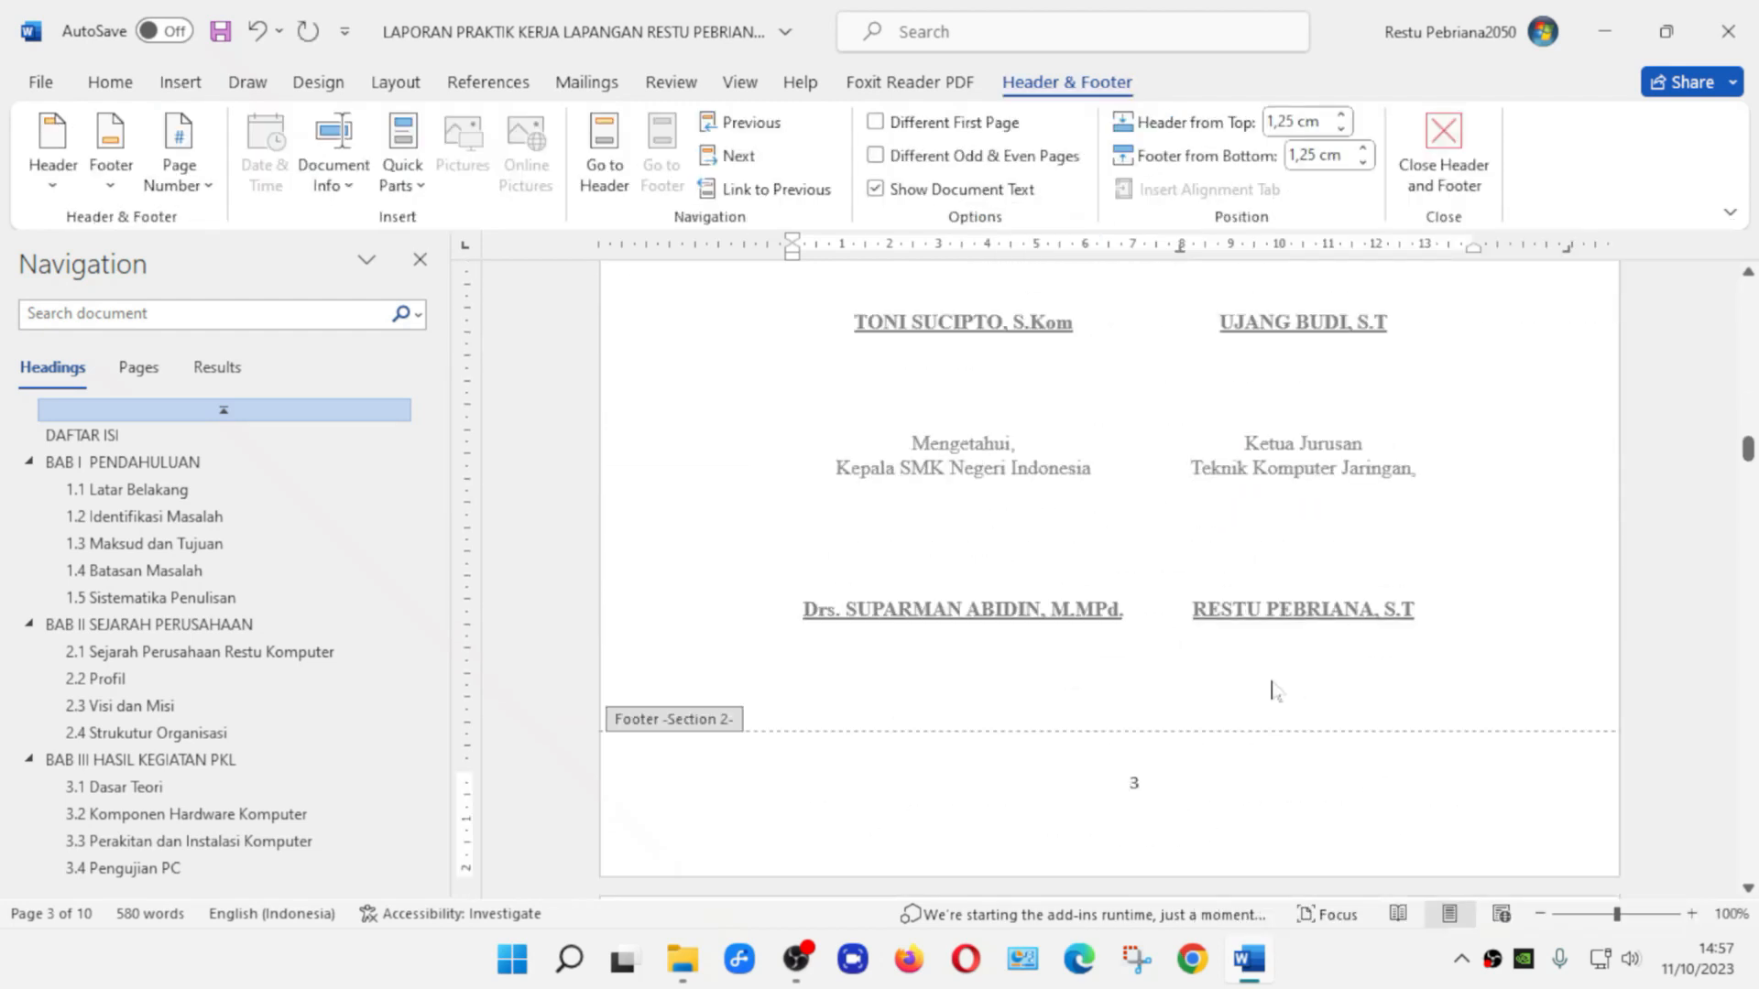
scroll(1273, 694, "up", 10)
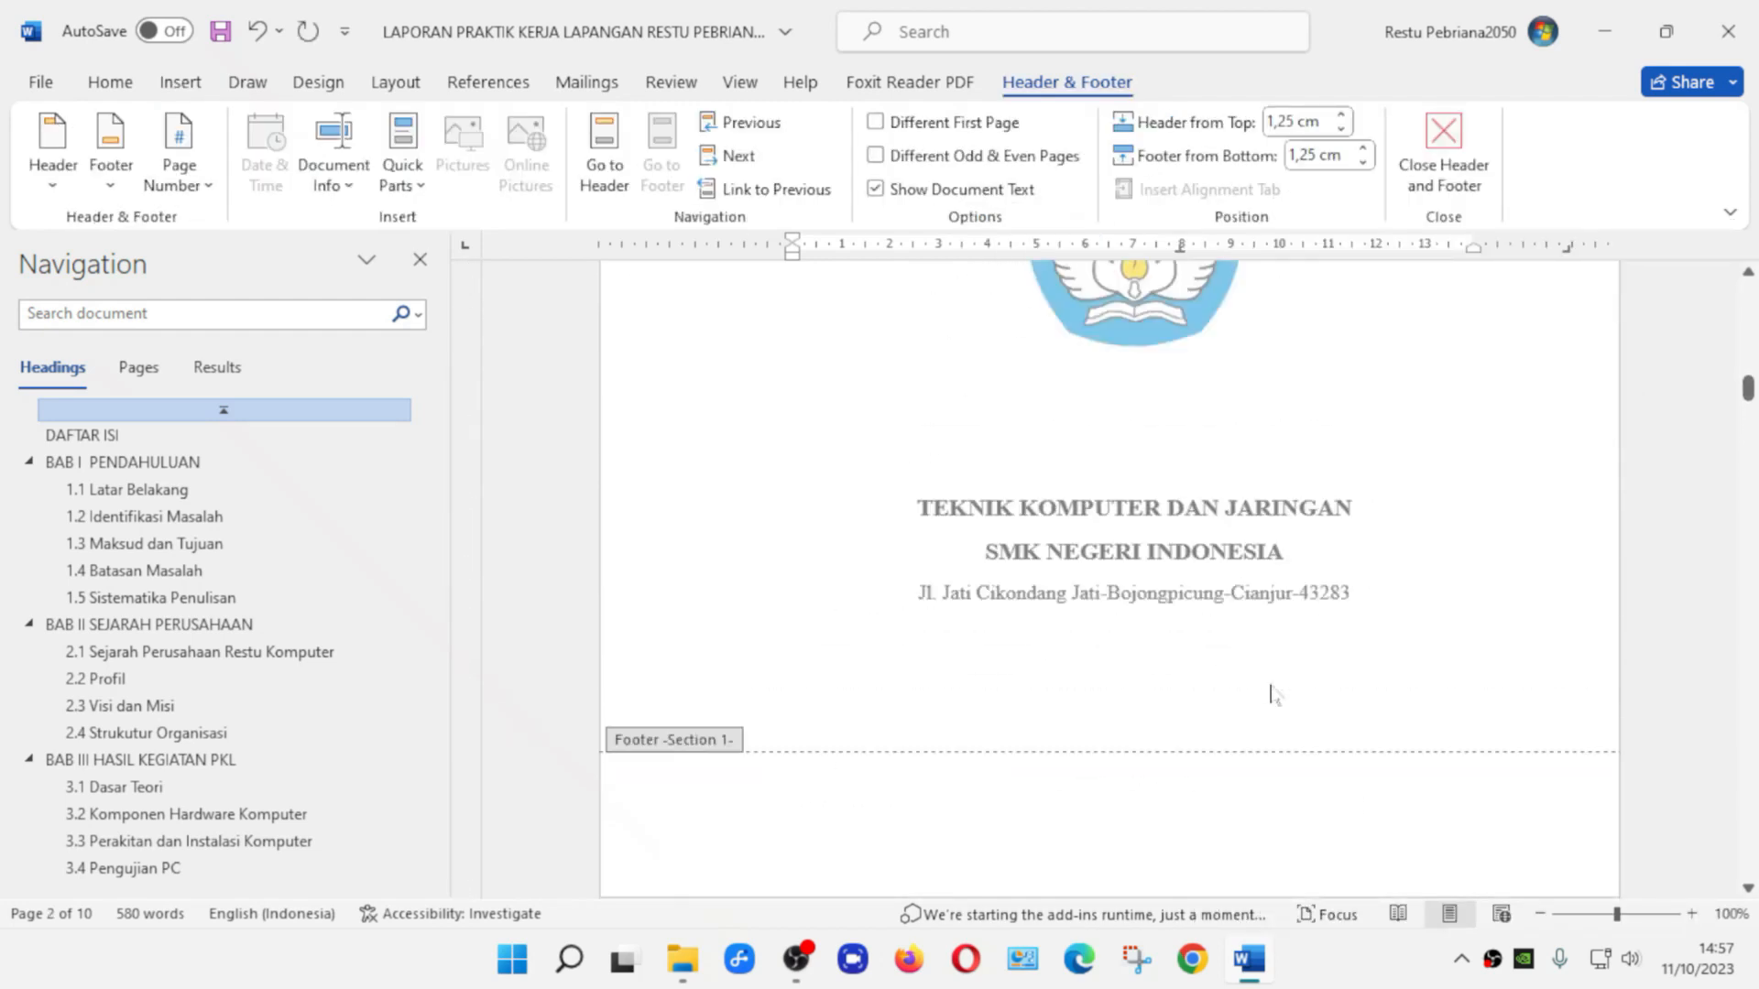
Format the section 2 page numbers as lowercase Roman numerals (i, ii, iii, ...) starting at i
scroll(1273, 694, "up", 8)
scroll(1268, 699, "down", 10)
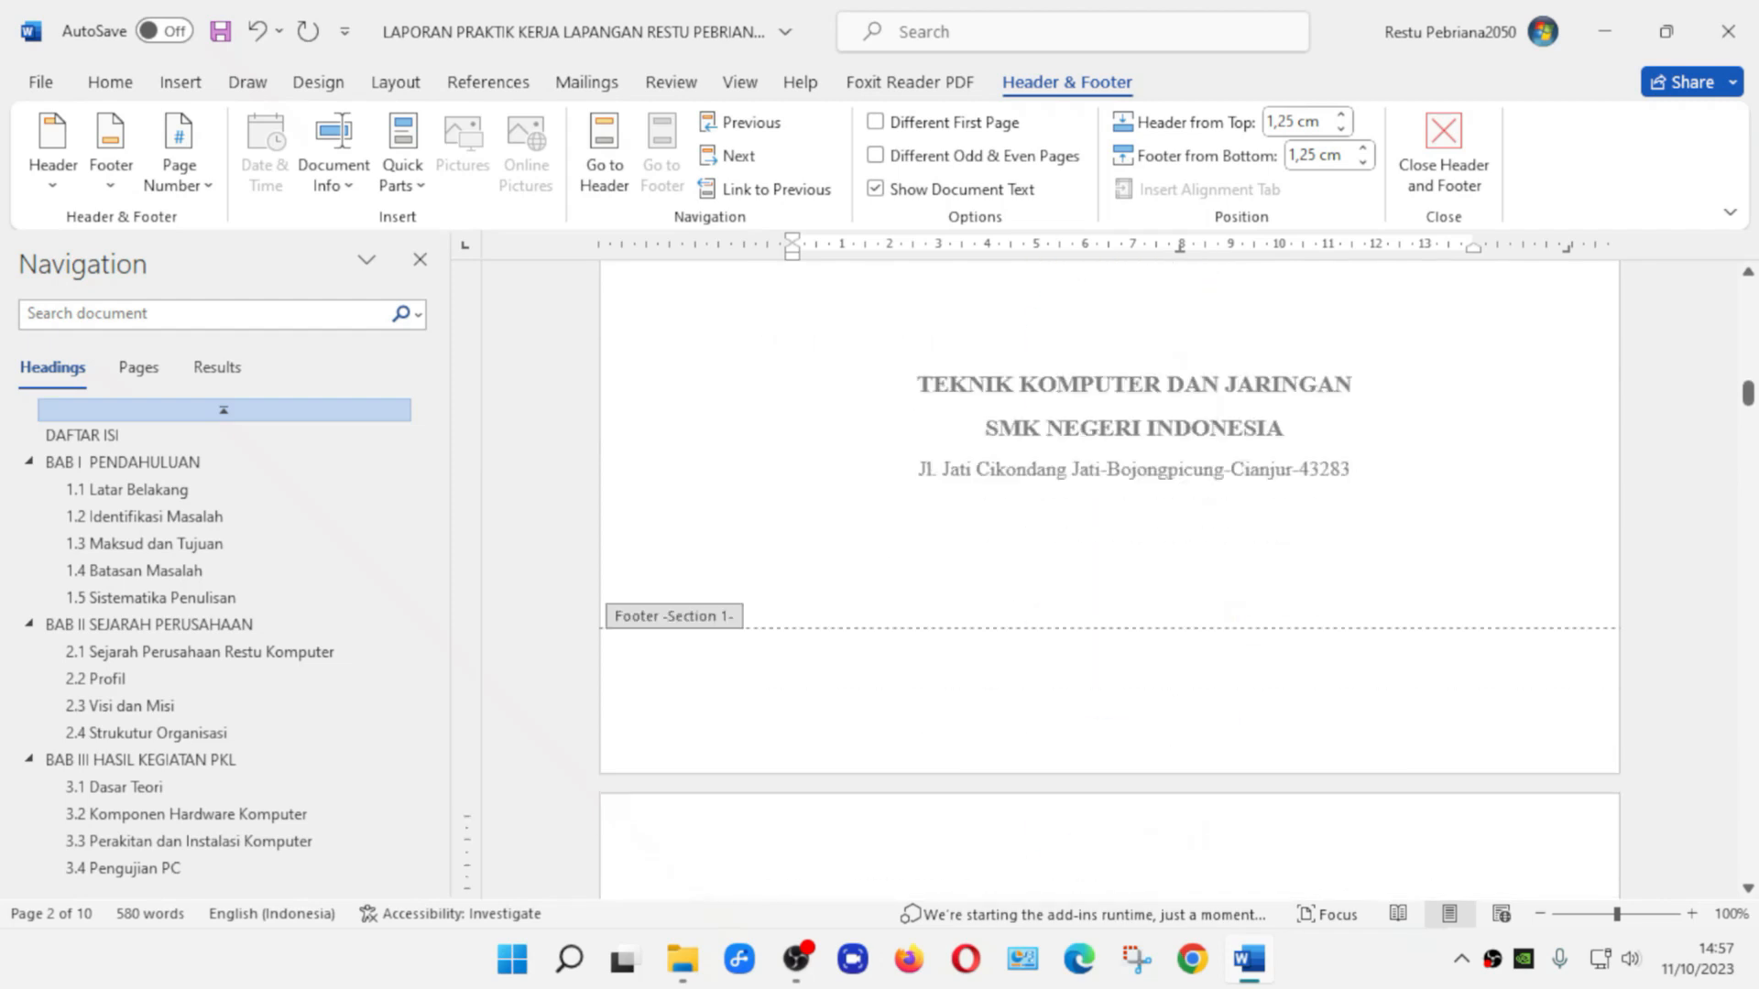
scroll(1142, 792, "down", 12)
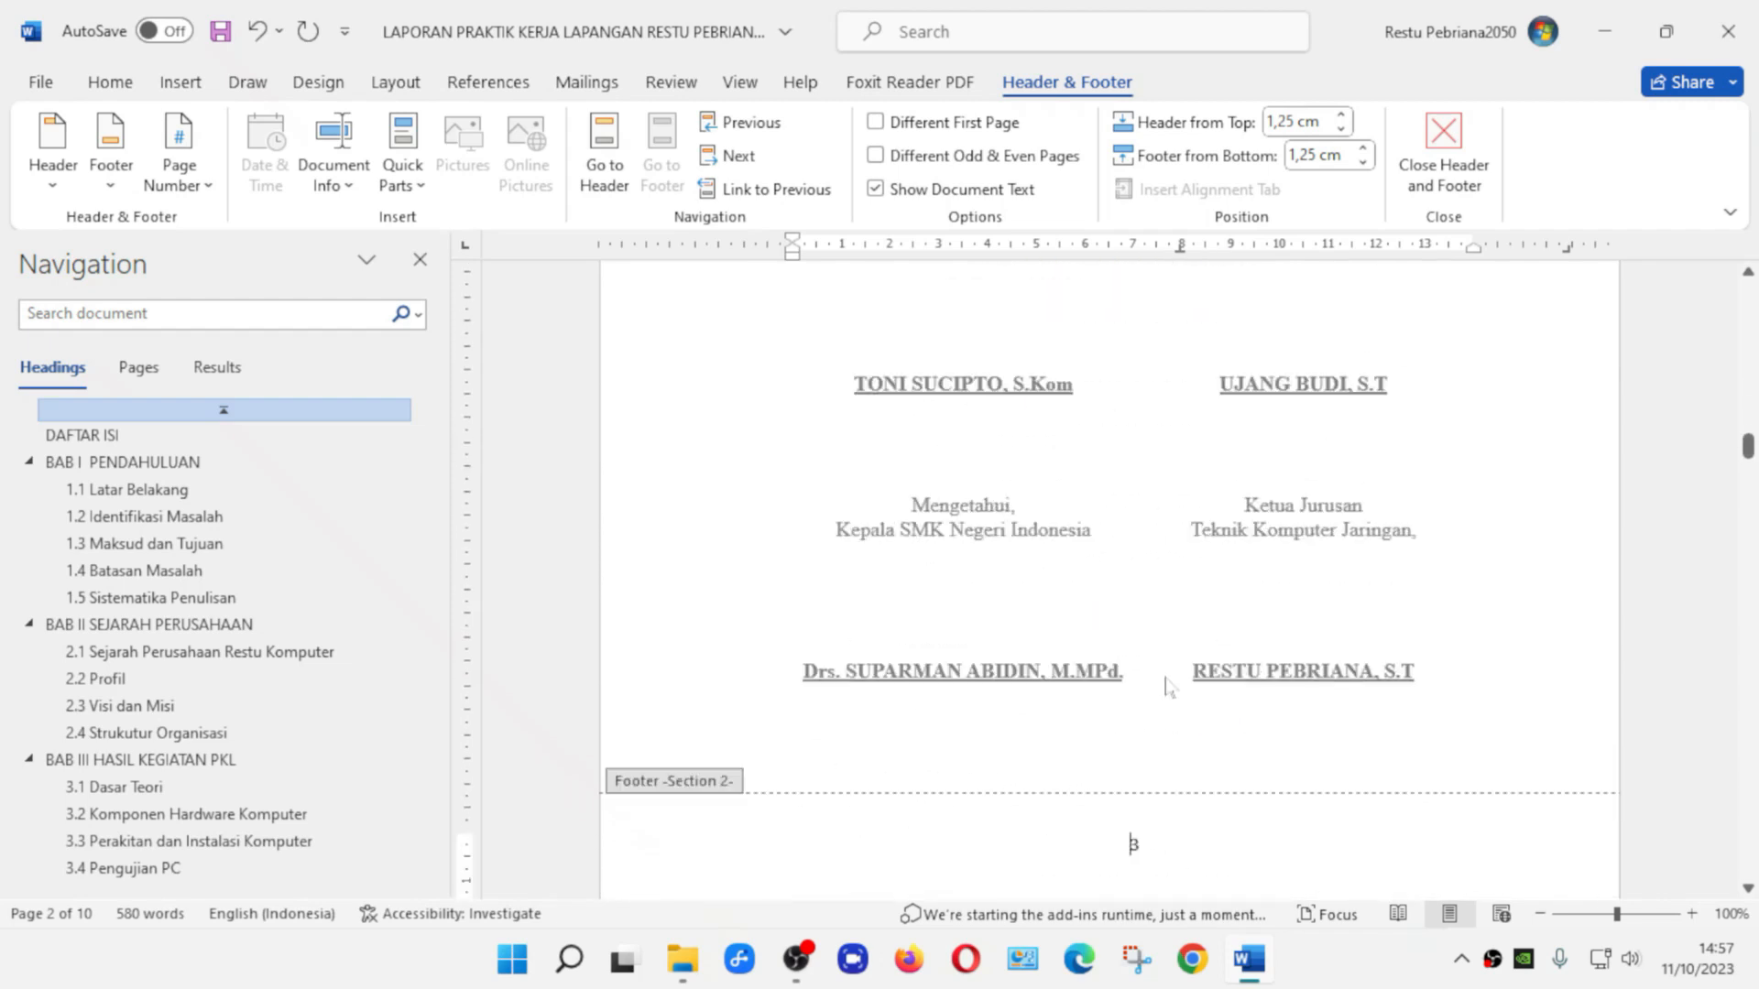
scroll(1142, 793, "down", 3)
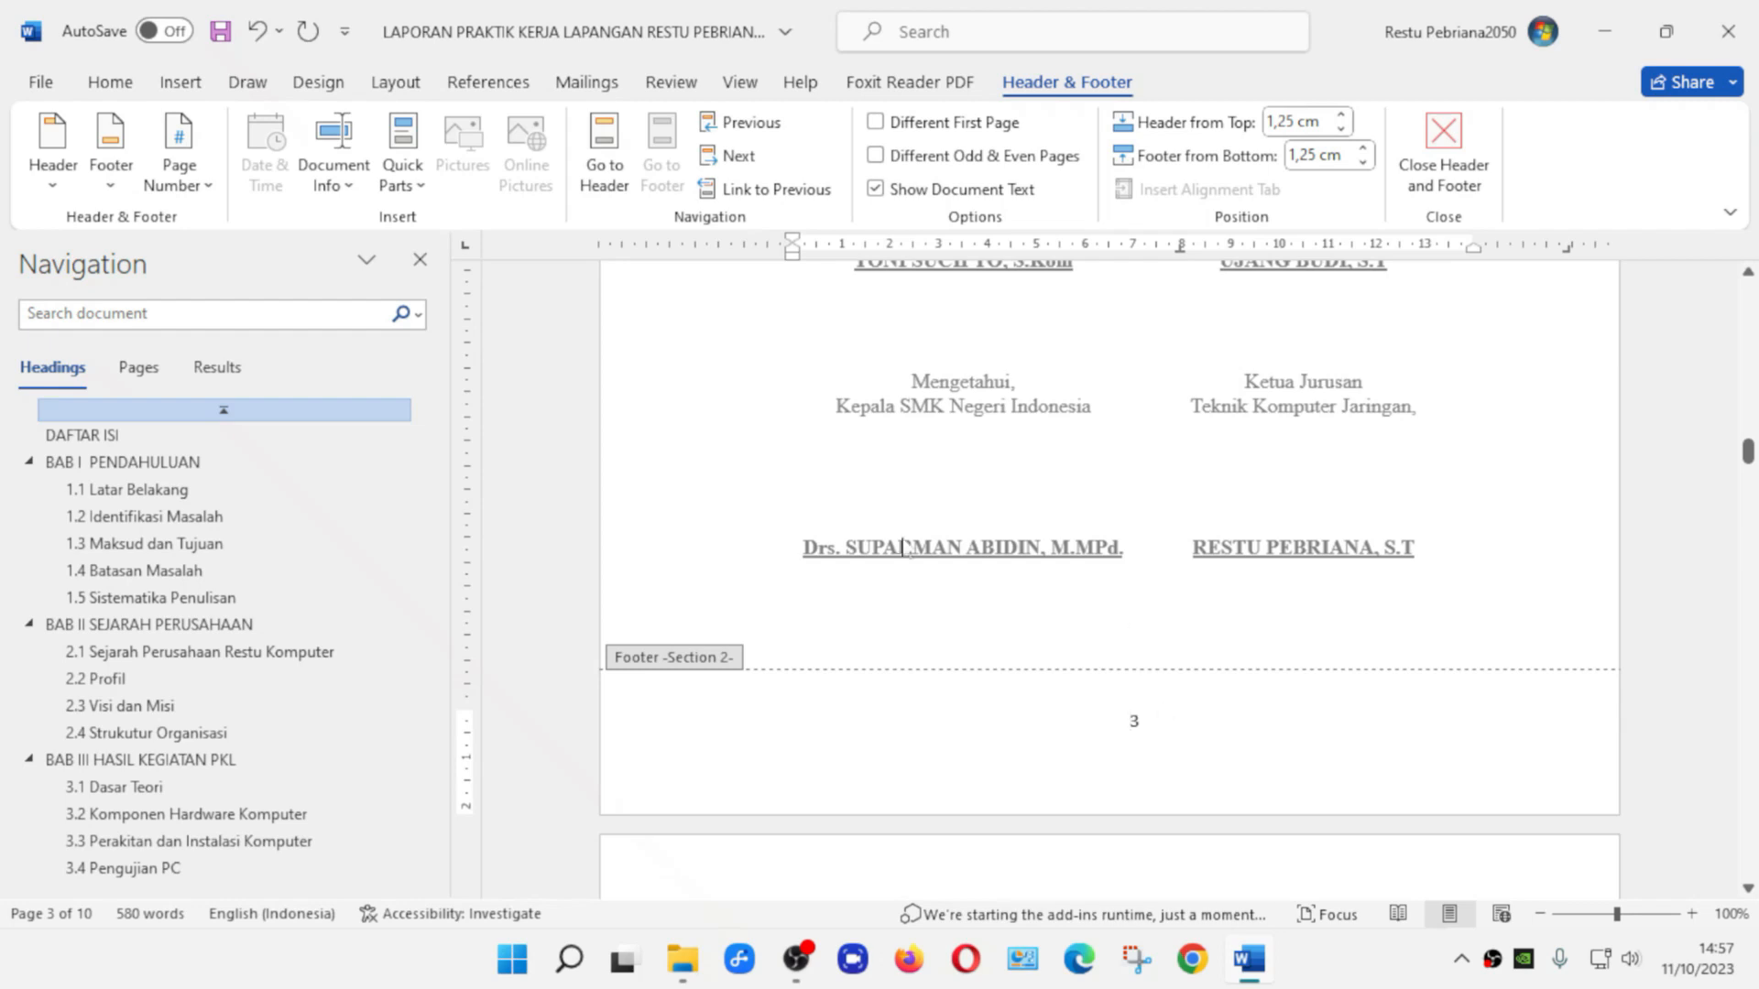
left_click(207, 187)
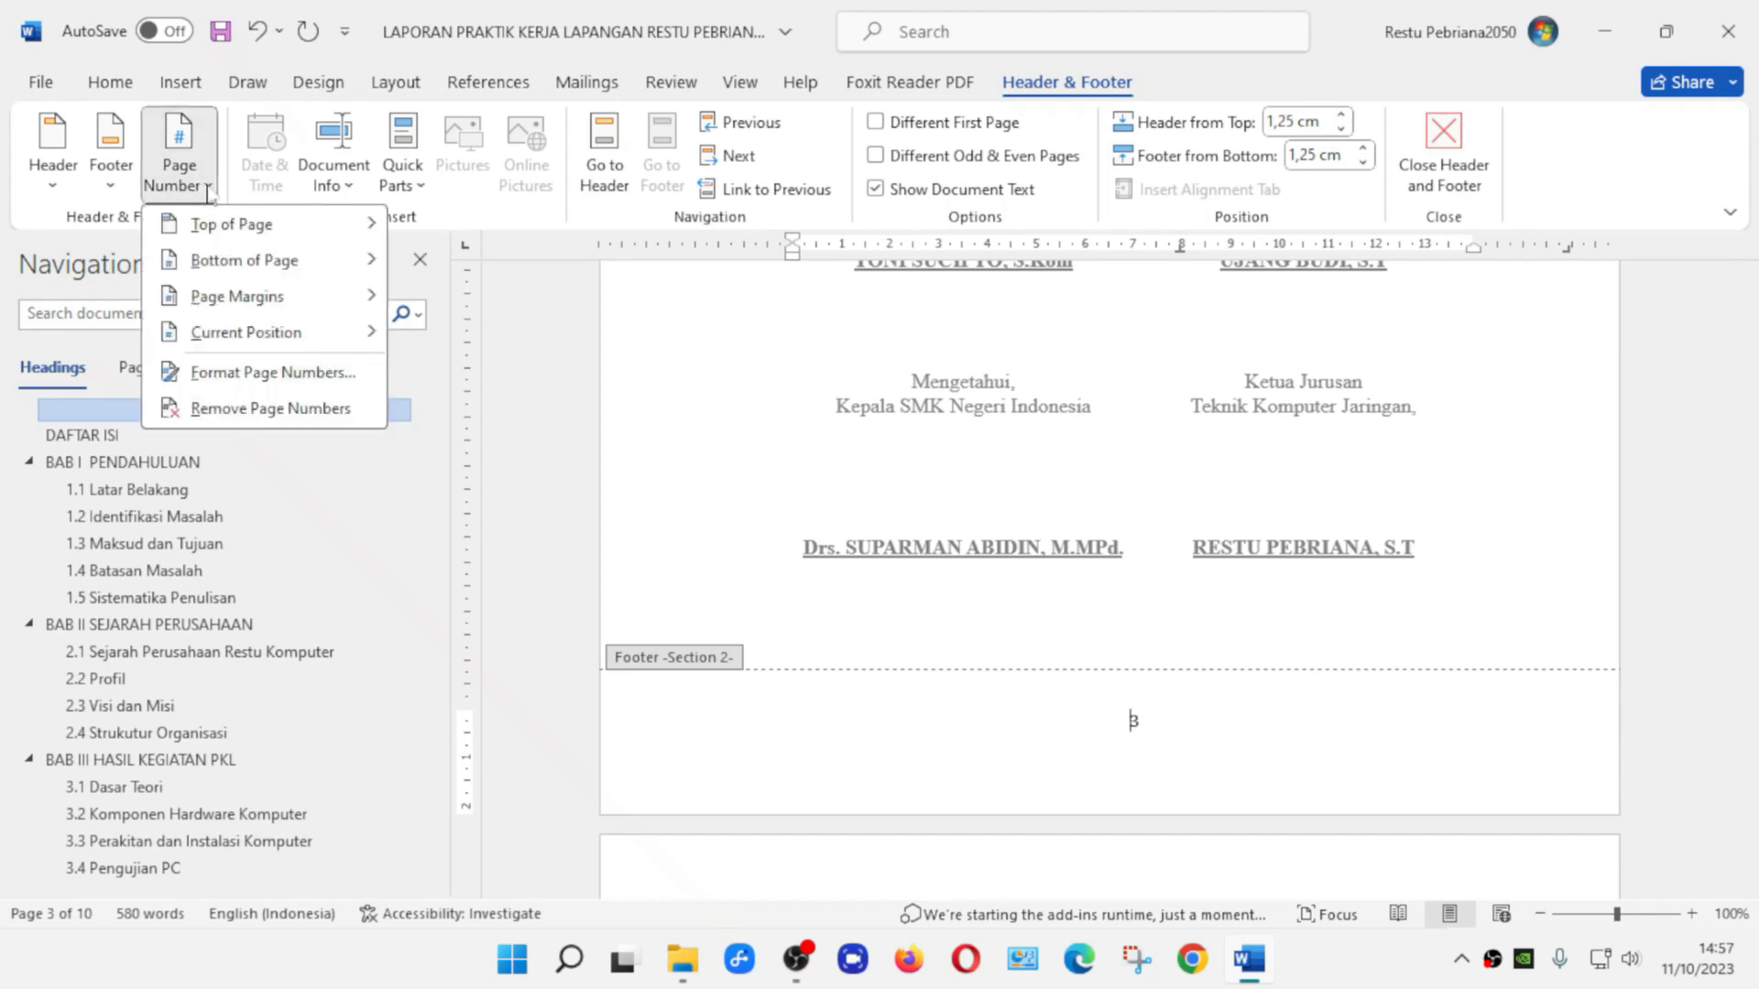
left_click(273, 373)
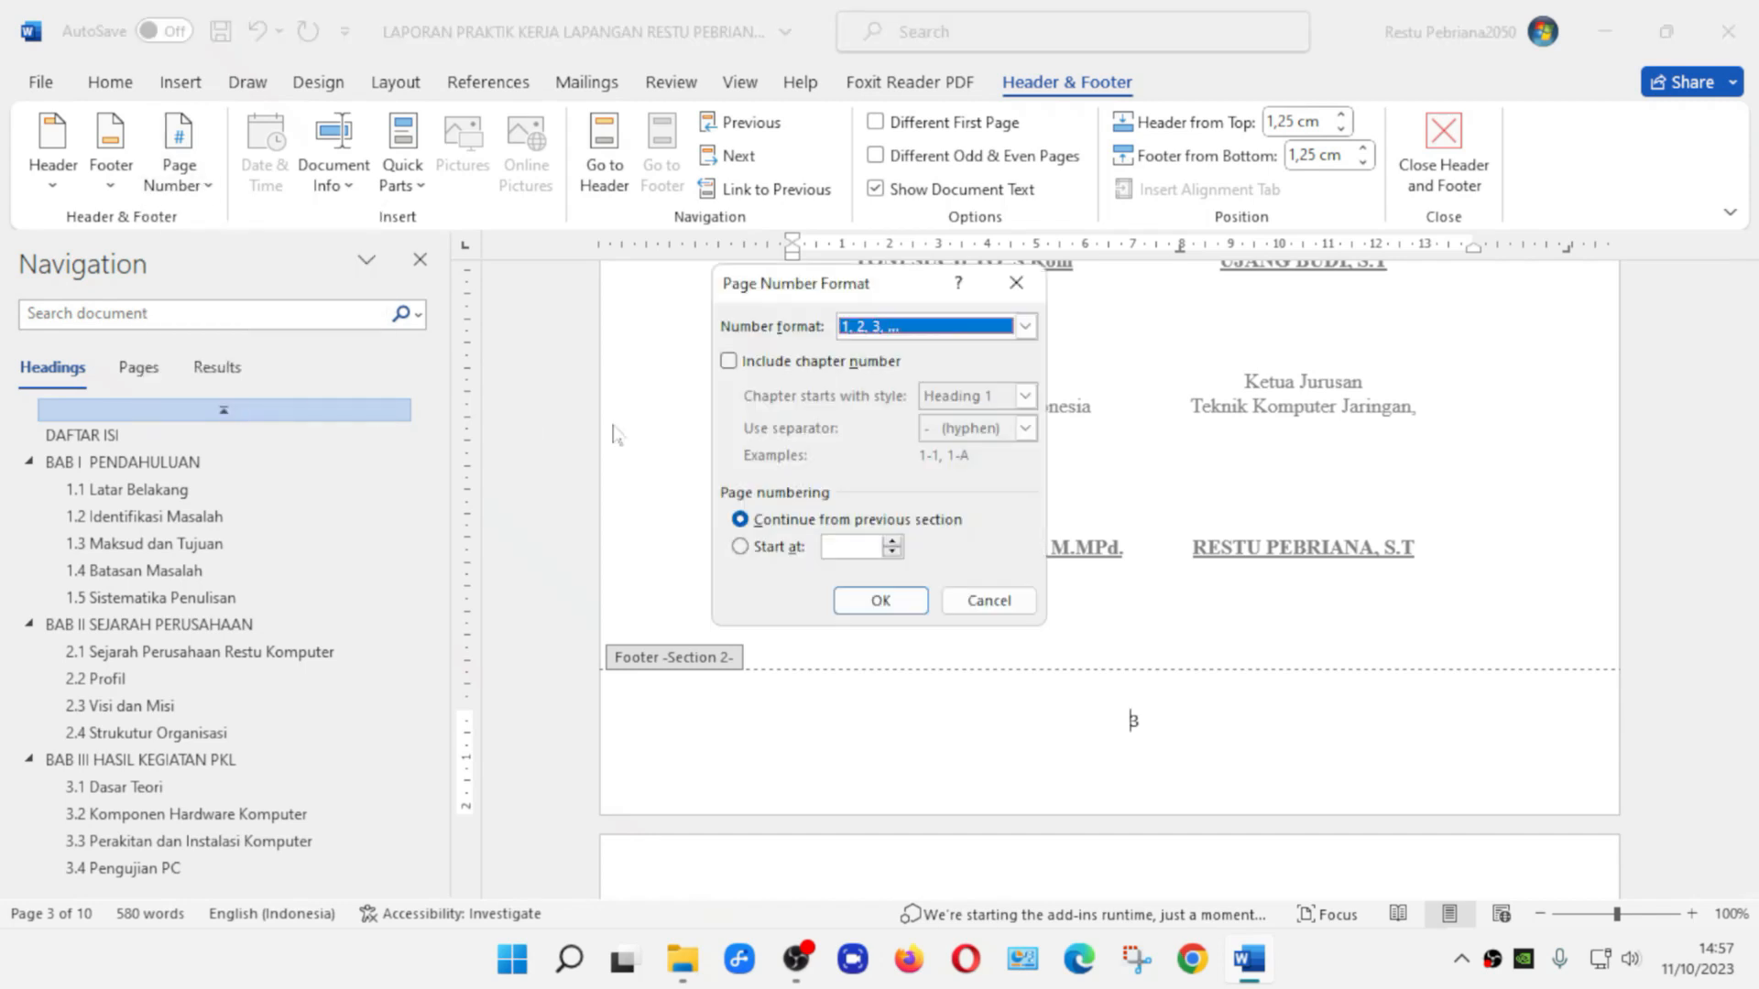
left_click(1025, 326)
left_click(1025, 326)
left_click(907, 328)
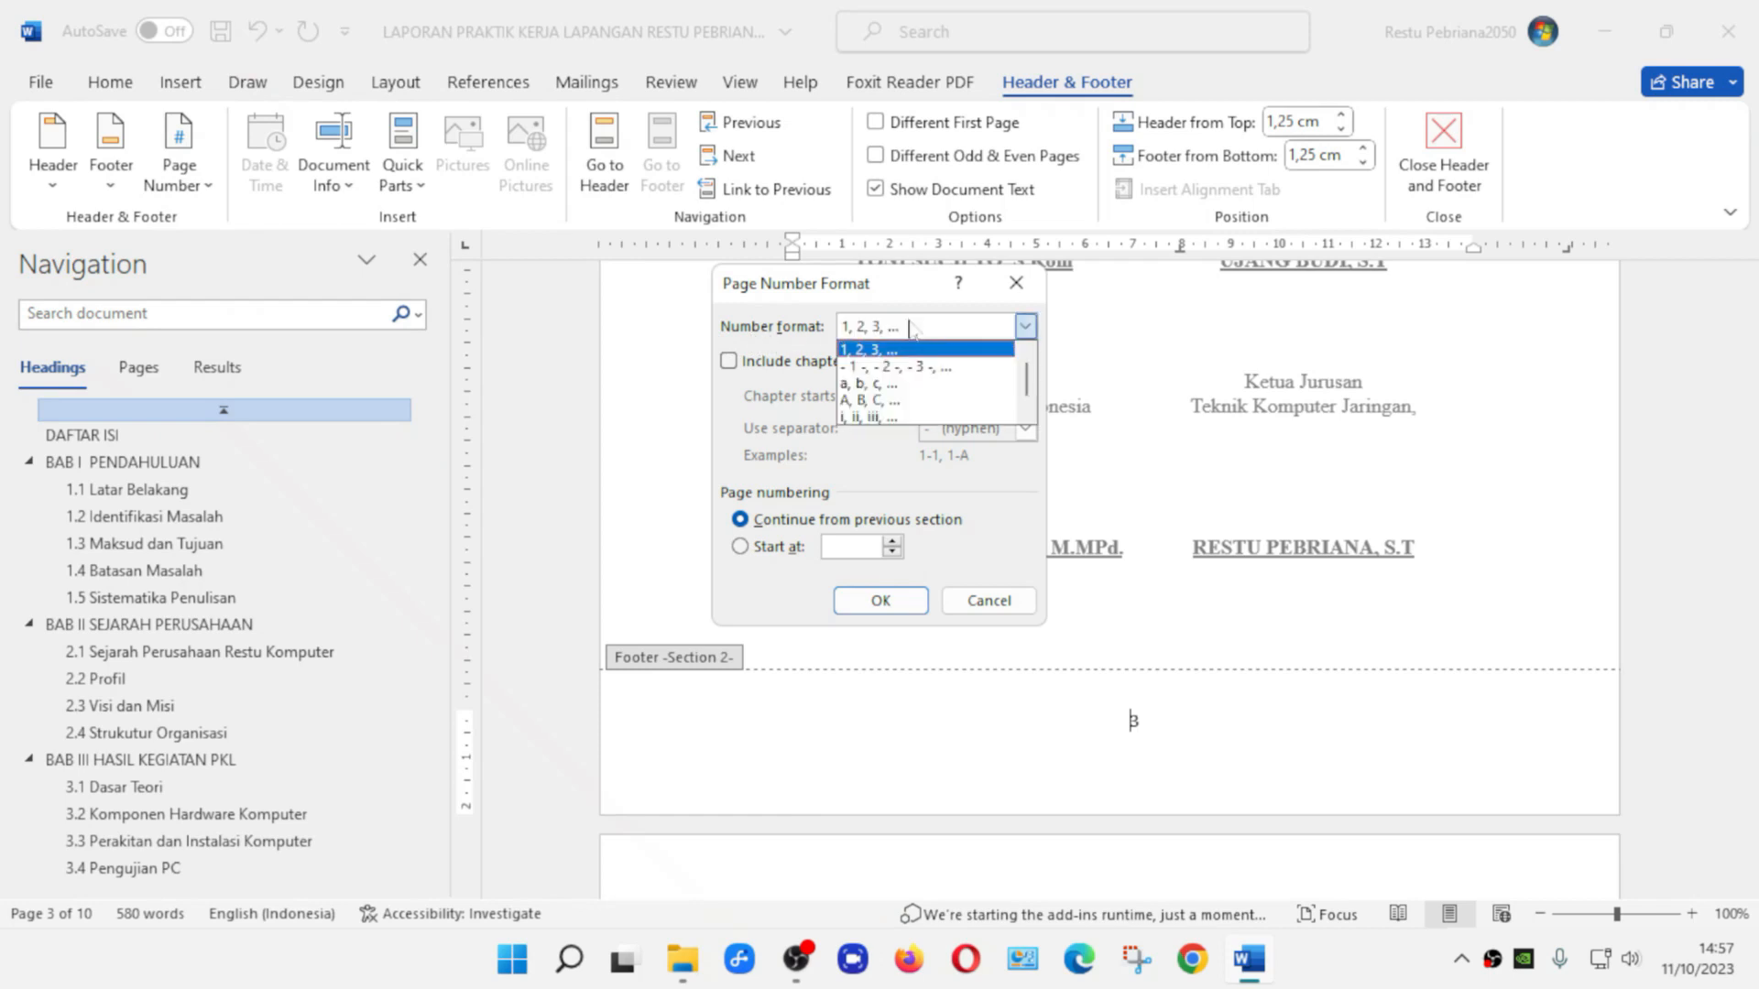
left_click(883, 417)
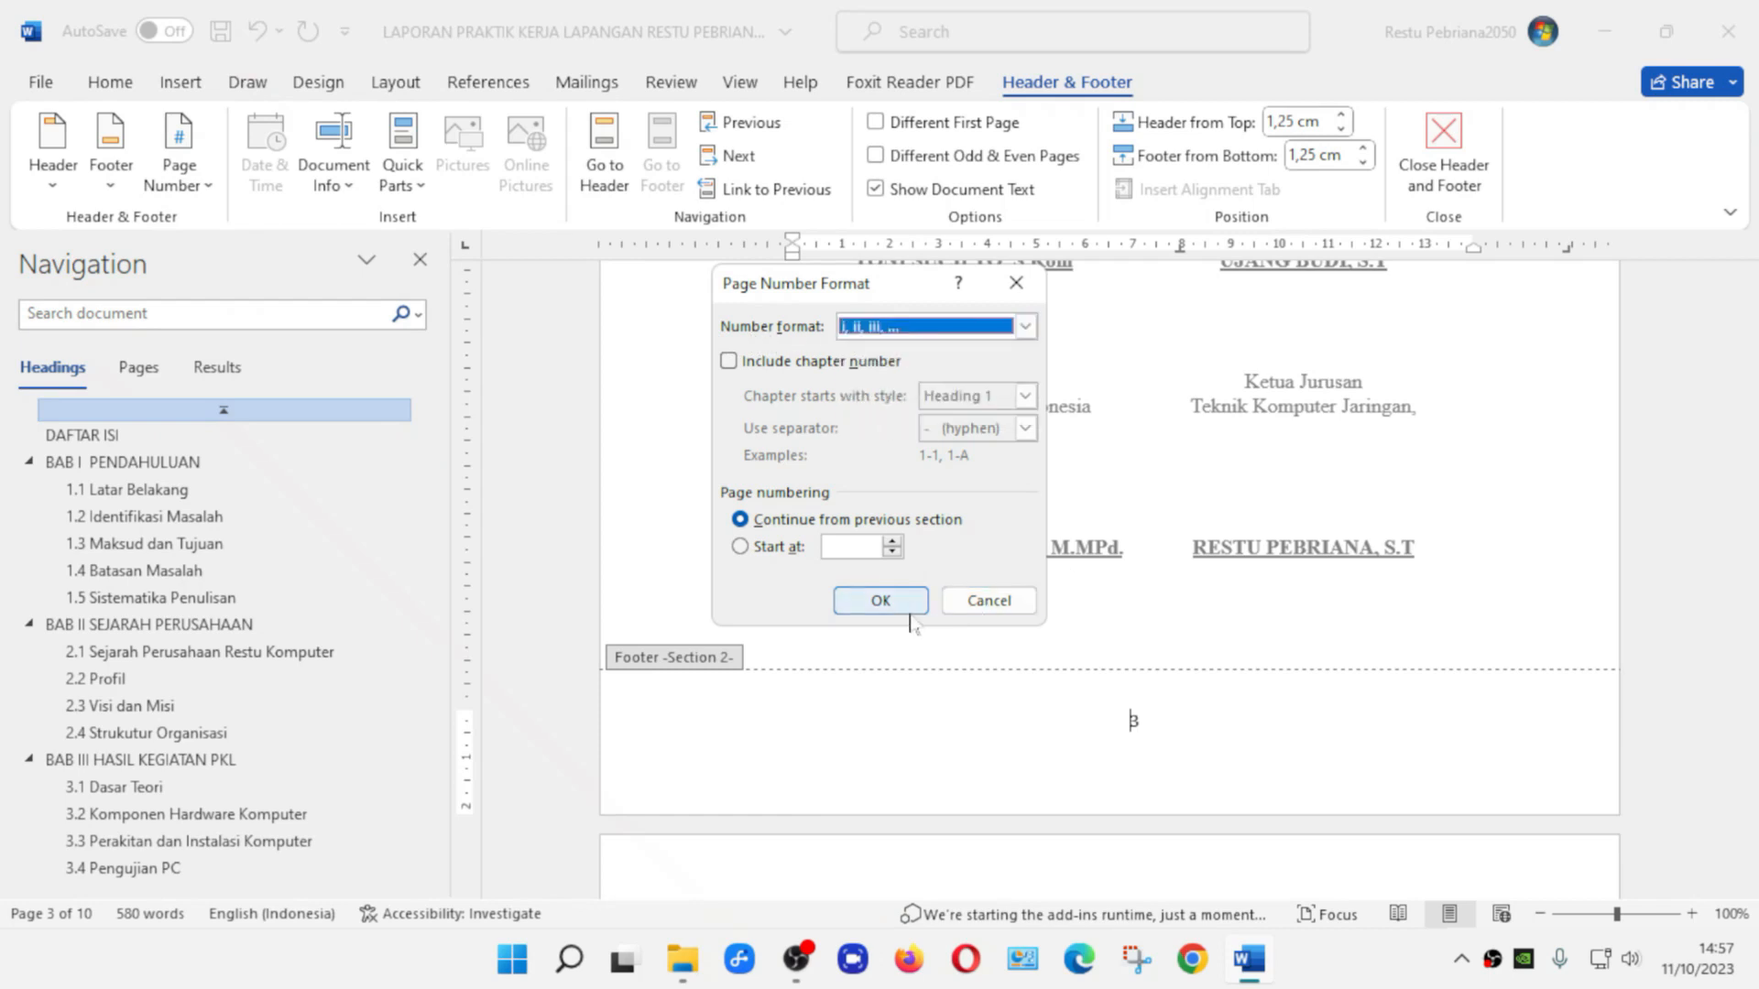
left_click(761, 548)
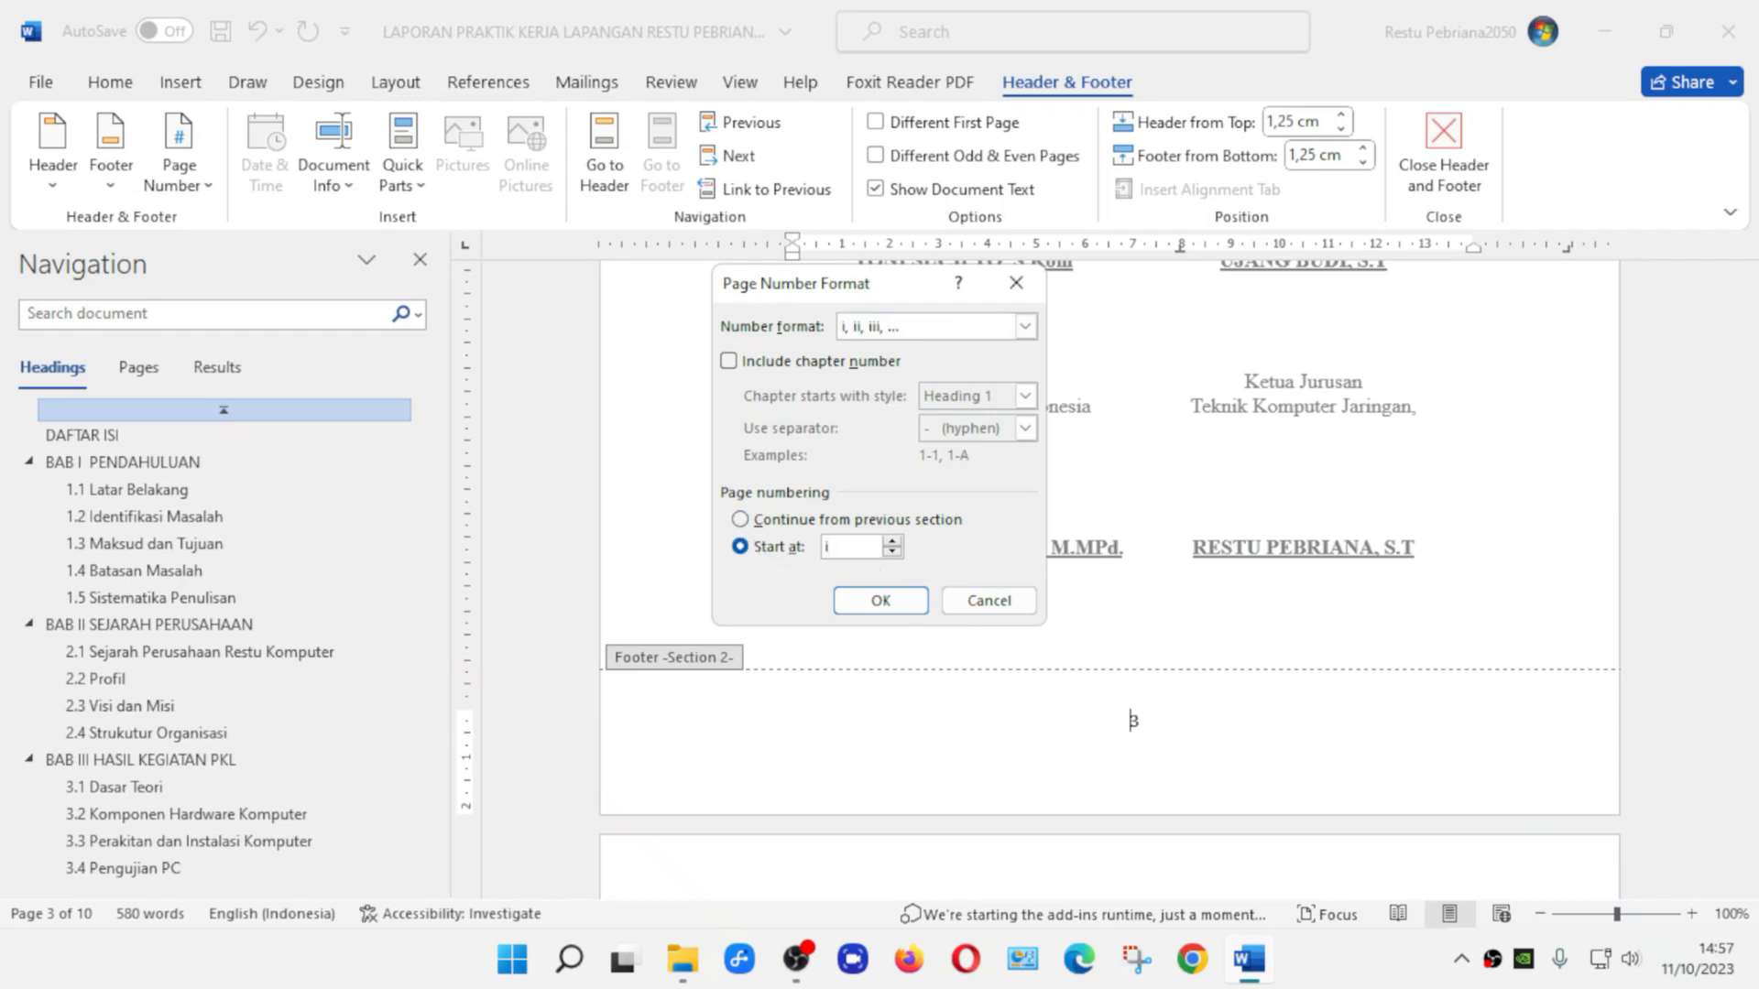
left_click(880, 600)
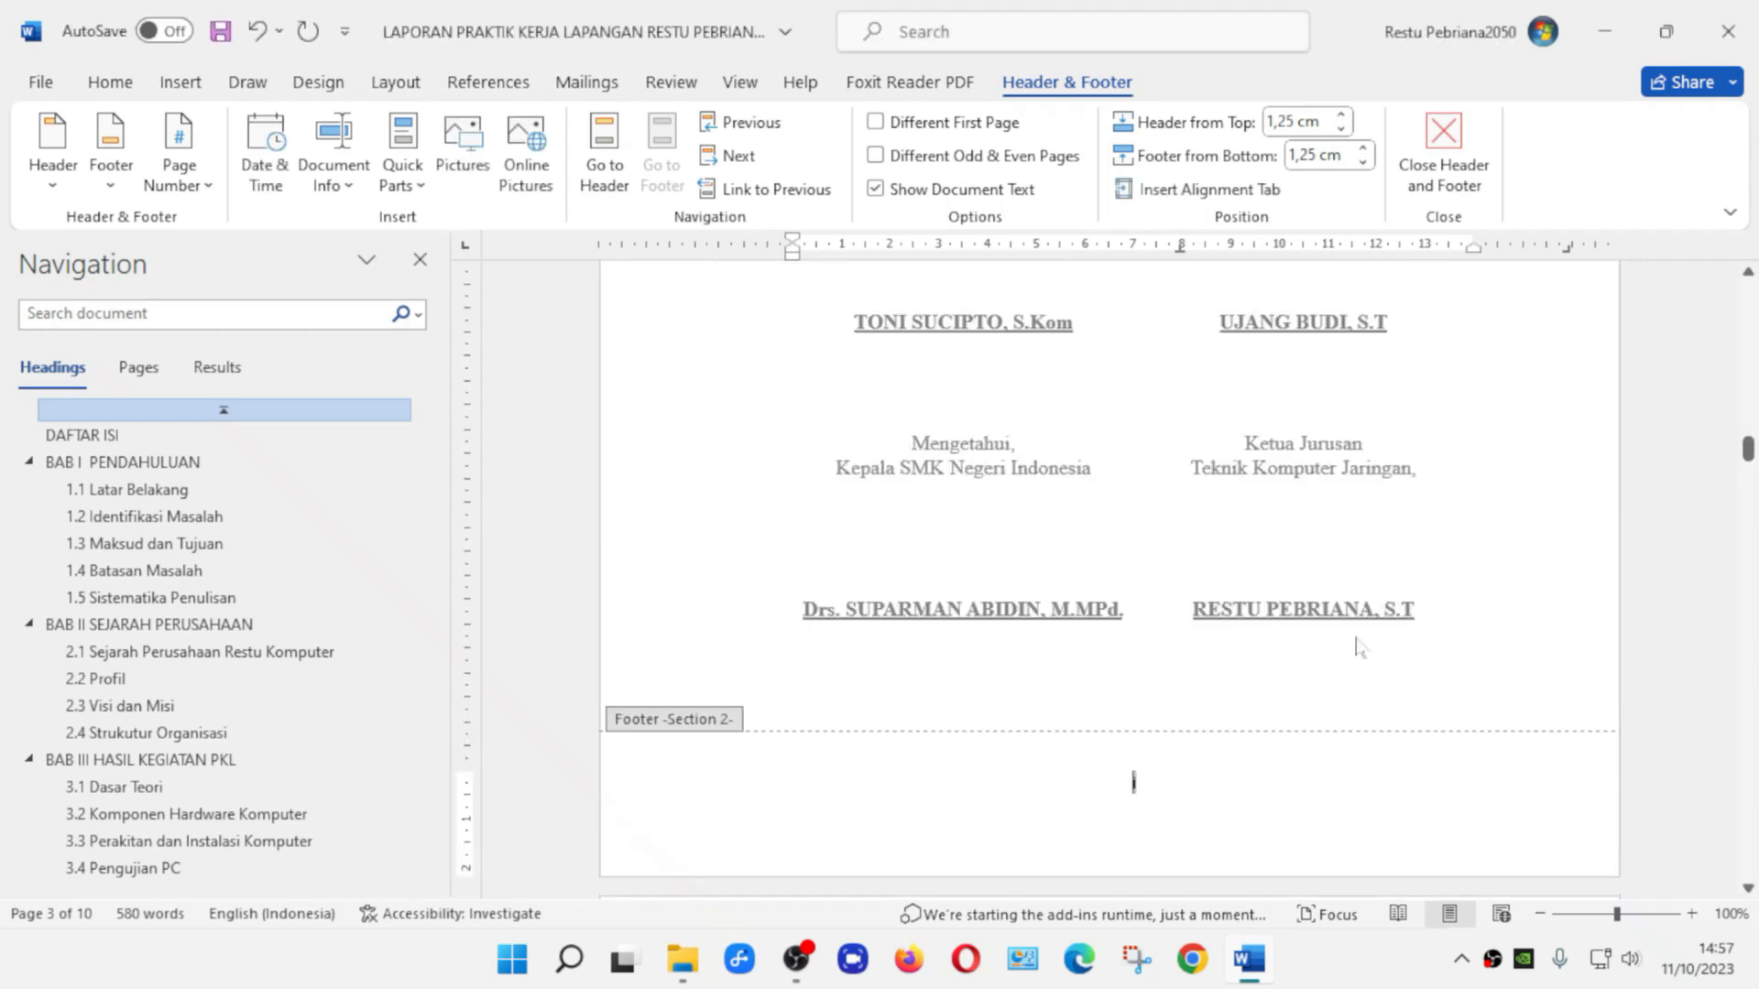
Examine the footer numbering from the LEMBAR PENGESAHAN page through KATA PENGANTAR and DAFTAR ISI to the BAB I page
mouse_move(1748, 449)
left_mouse_down()
mouse_move(1749, 300)
mouse_move(1749, 424)
left_mouse_up()
scroll(1758, 351, "up", 5)
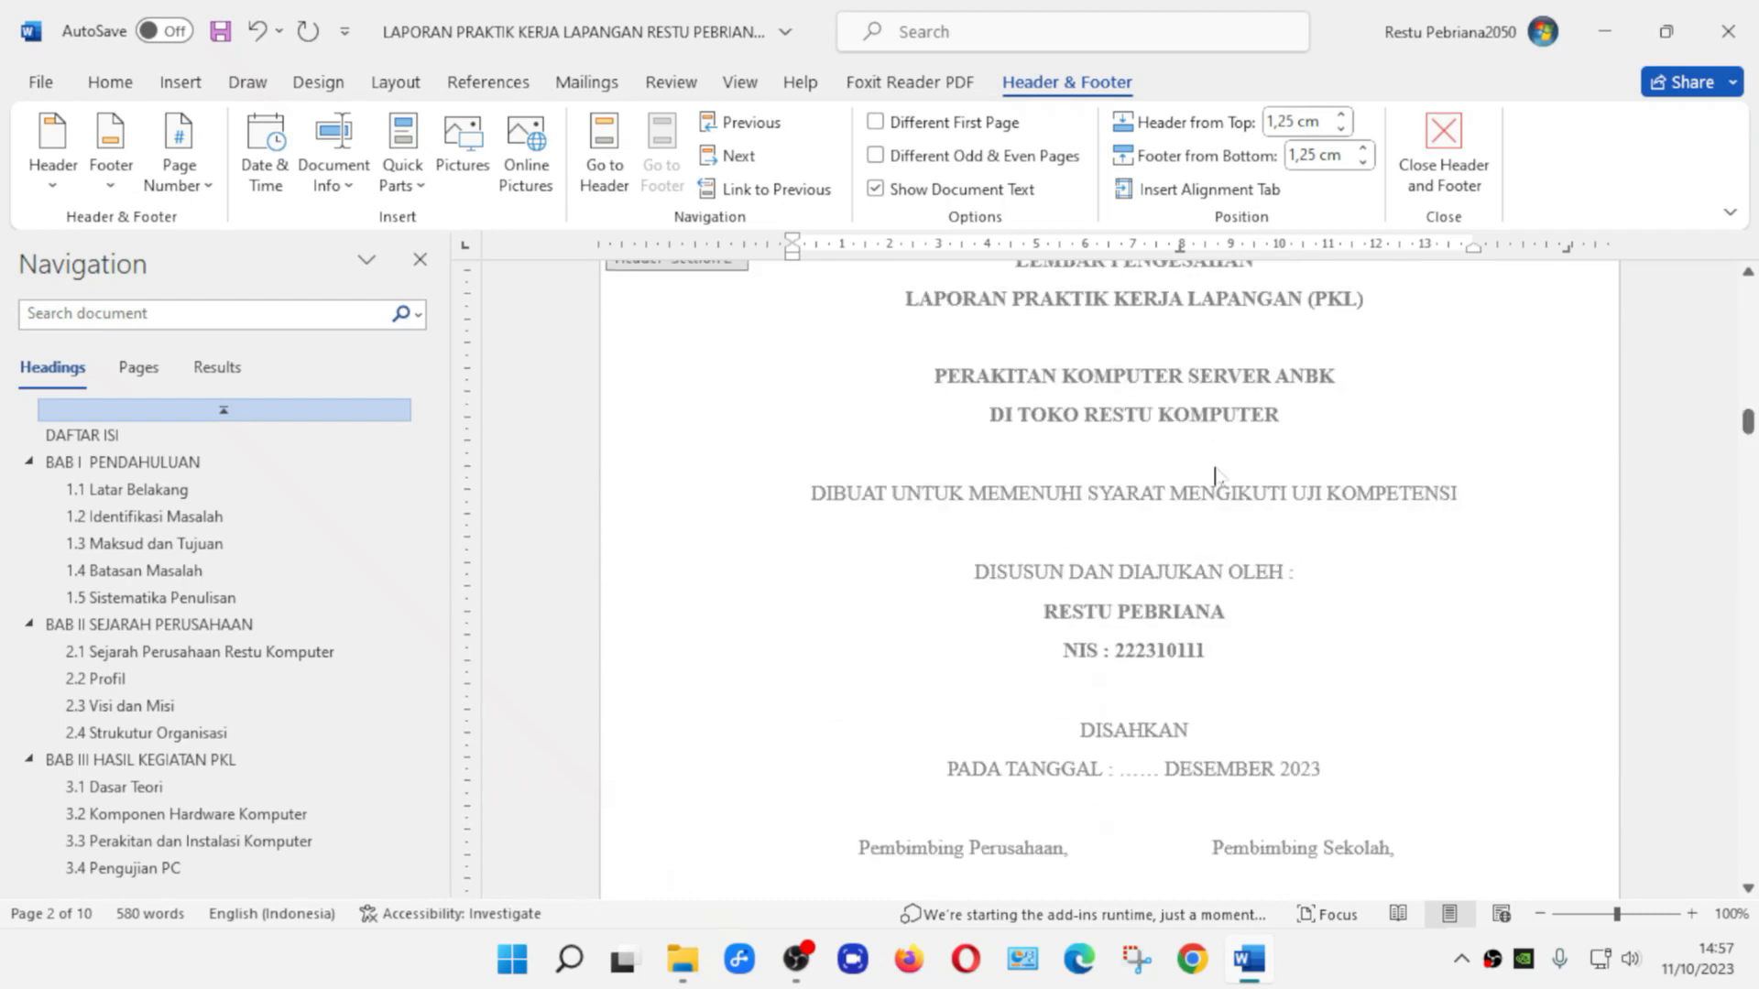
scroll(1220, 478, "up", 2)
scroll(1225, 486, "down", 15)
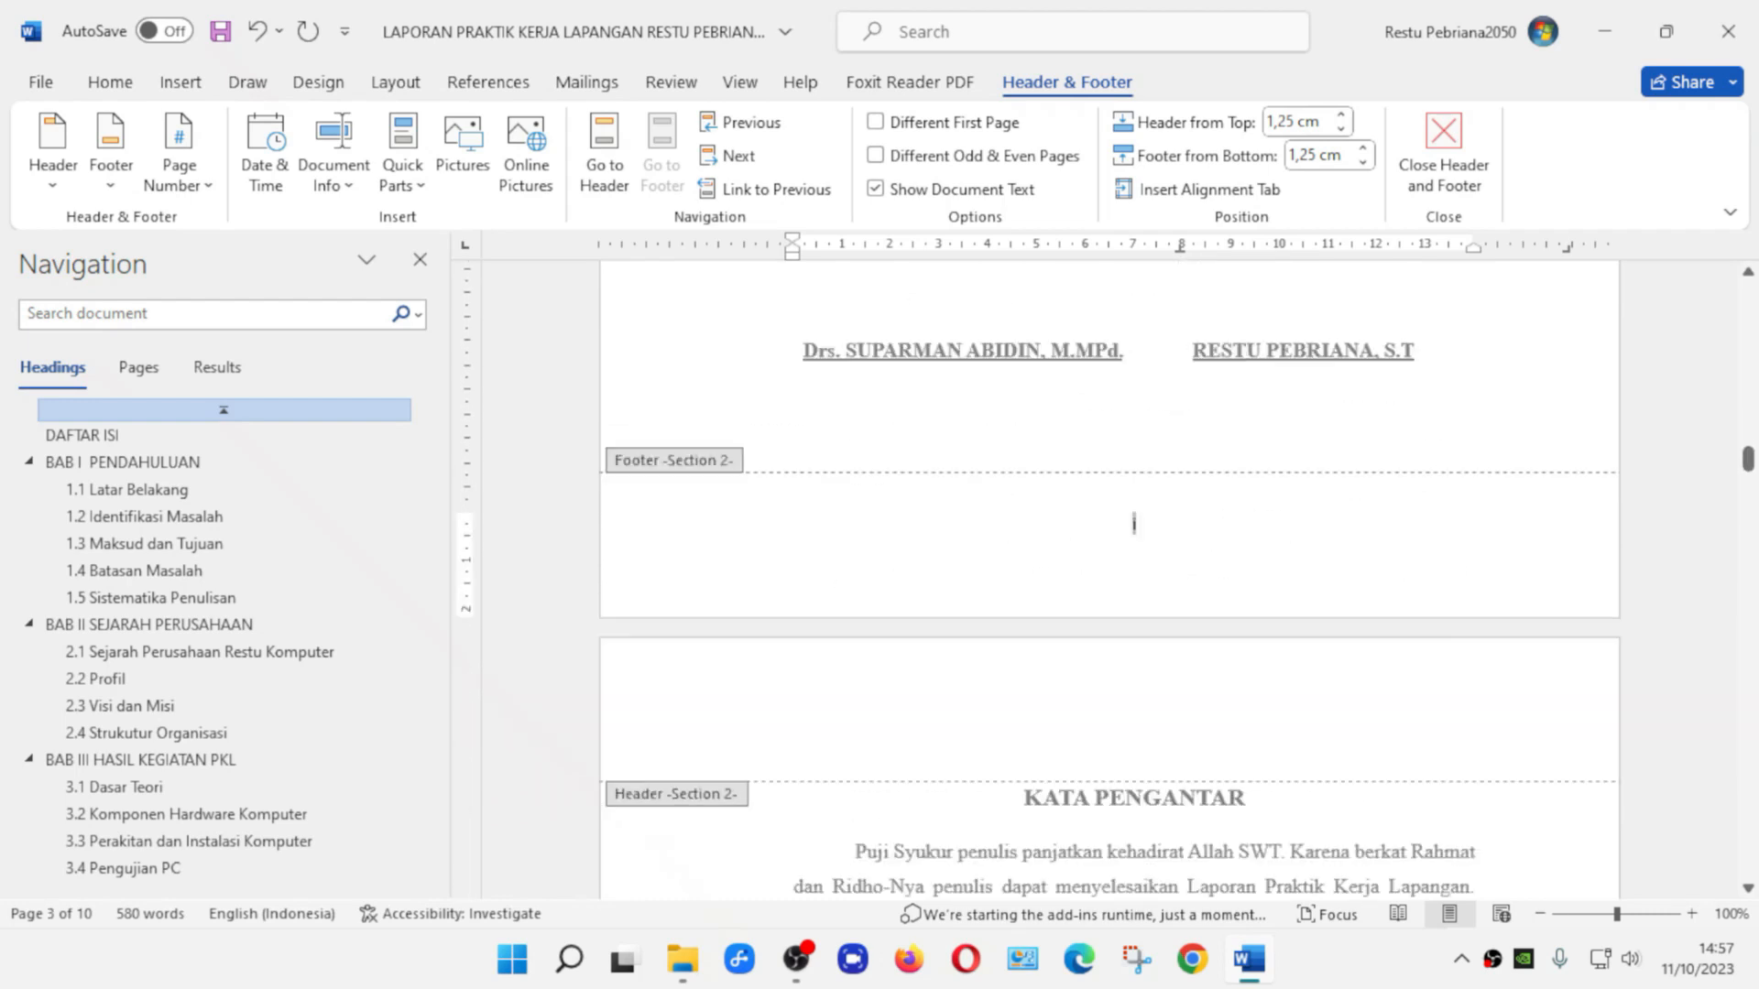
scroll(1180, 768, "down", 15)
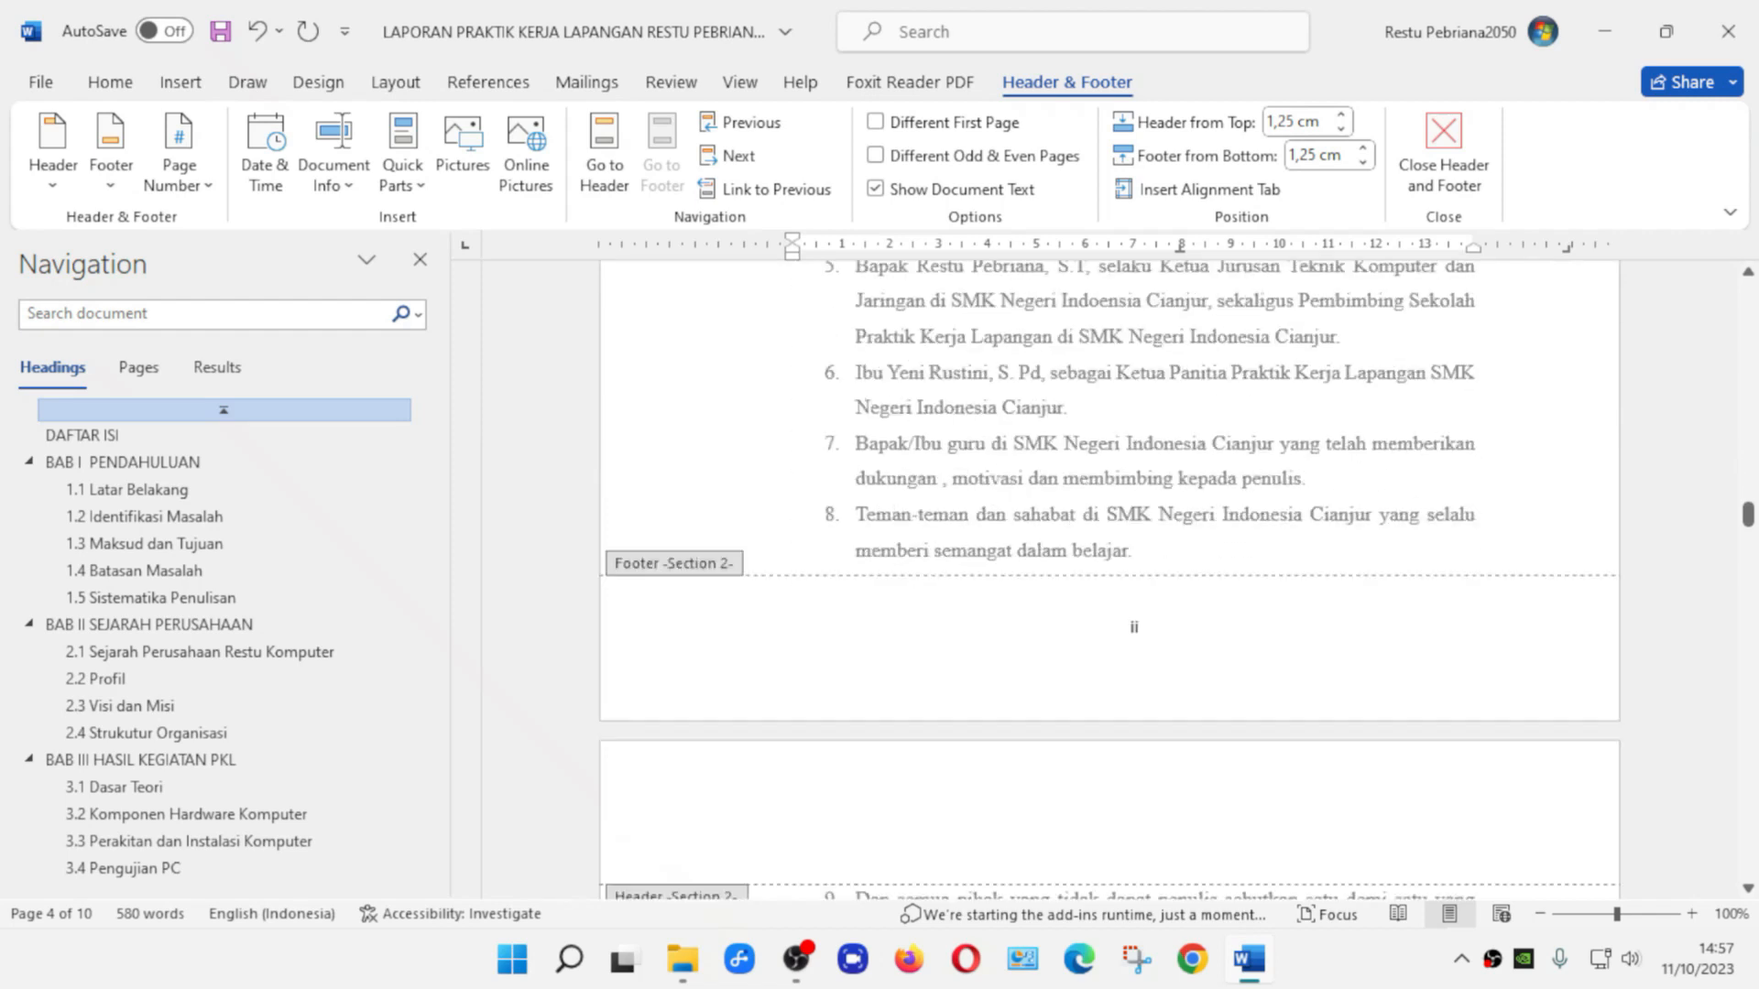
scroll(1230, 661, "down", 8)
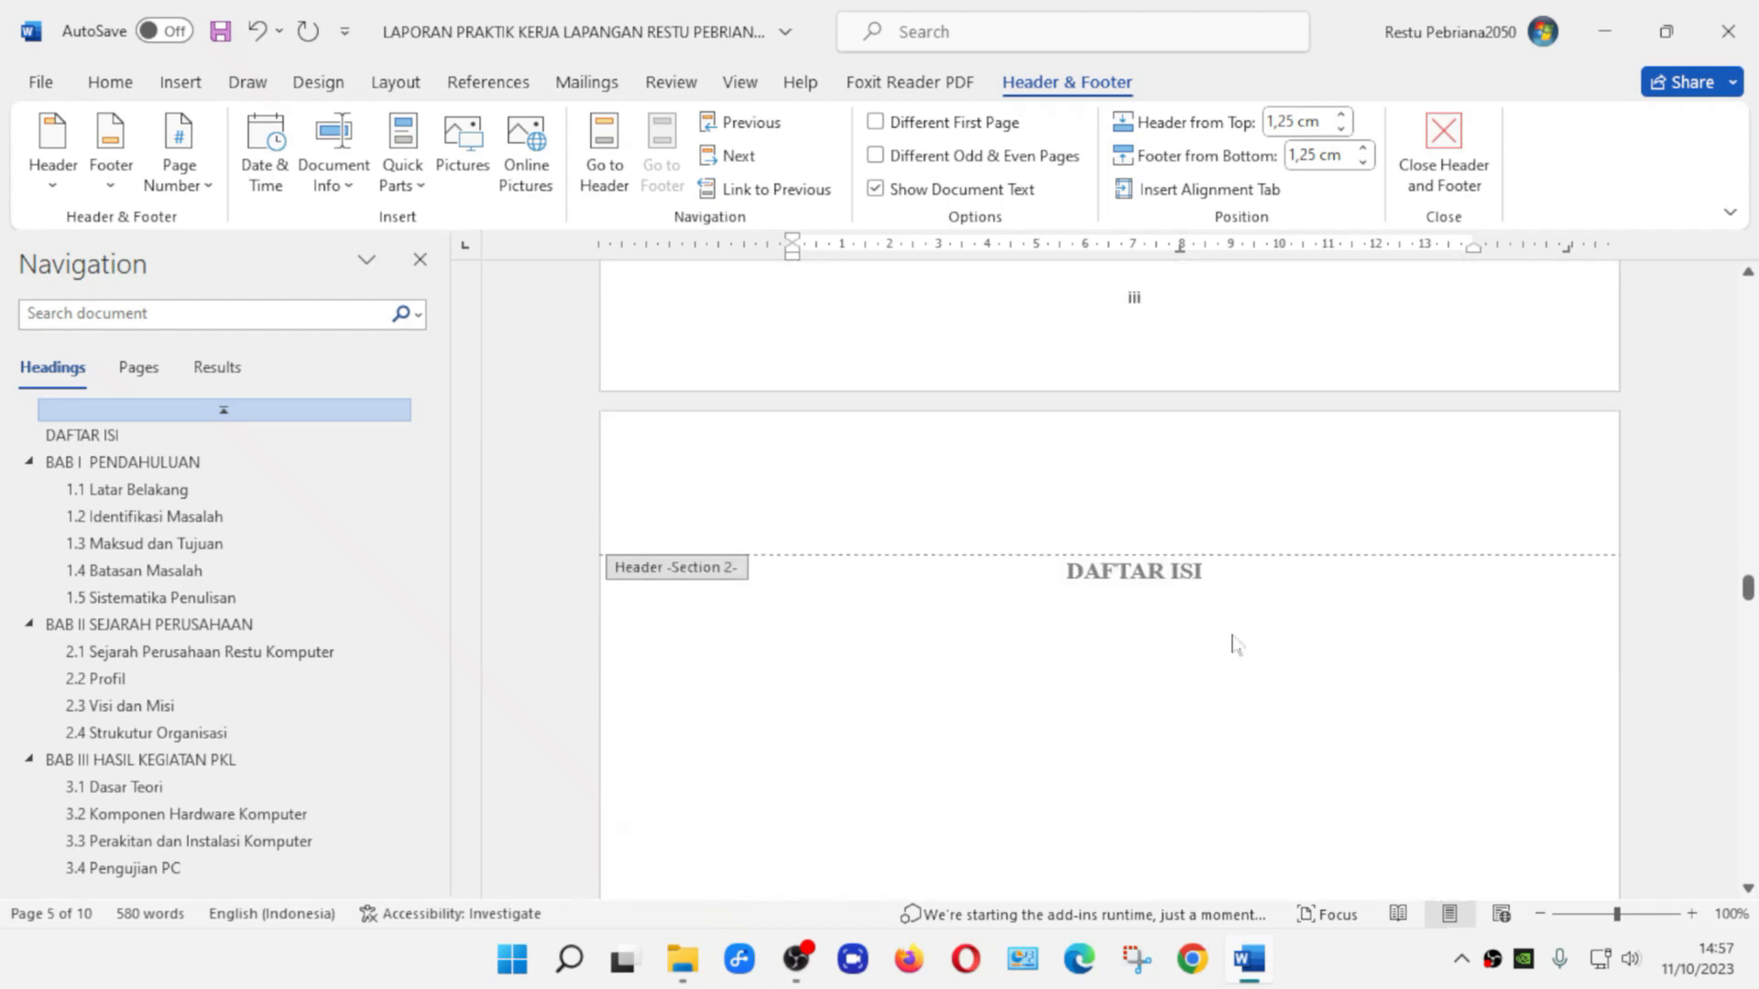
scroll(1200, 623, "down", 10)
scroll(1161, 594, "up", 4)
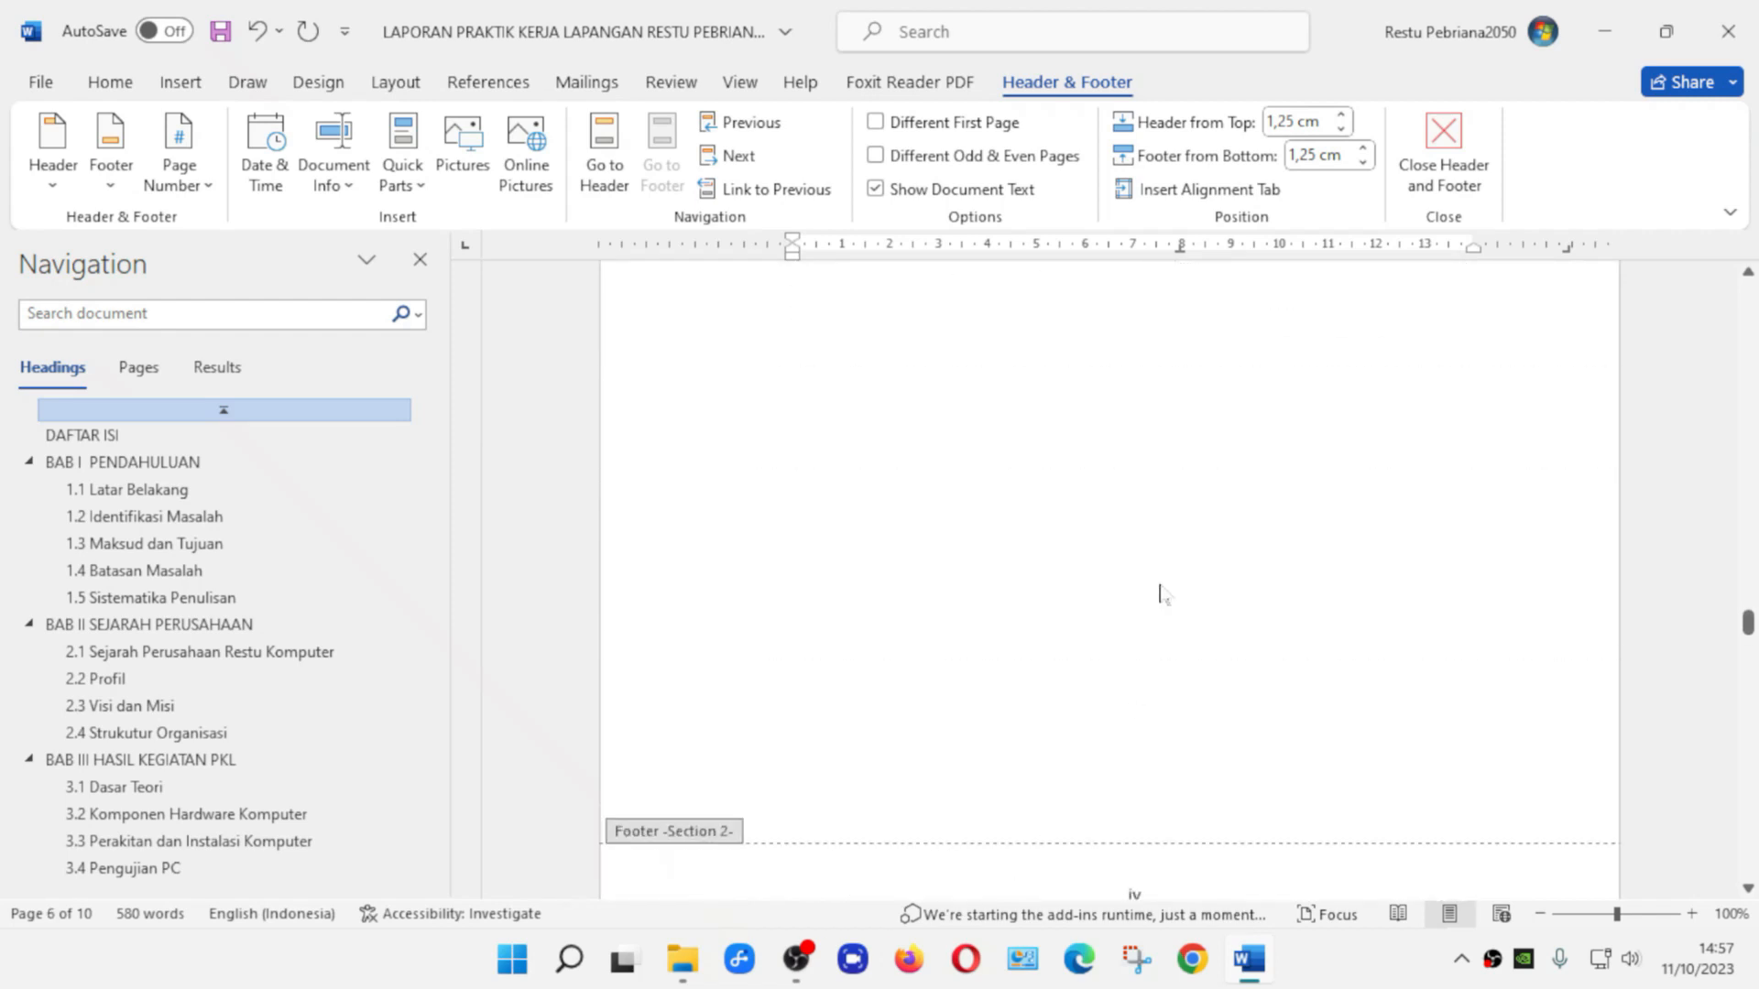
scroll(1159, 596, "down", 5)
scroll(1161, 597, "up", 3)
scroll(1169, 604, "down", 3)
scroll(1191, 641, "up", 5)
scroll(1198, 659, "down", 12)
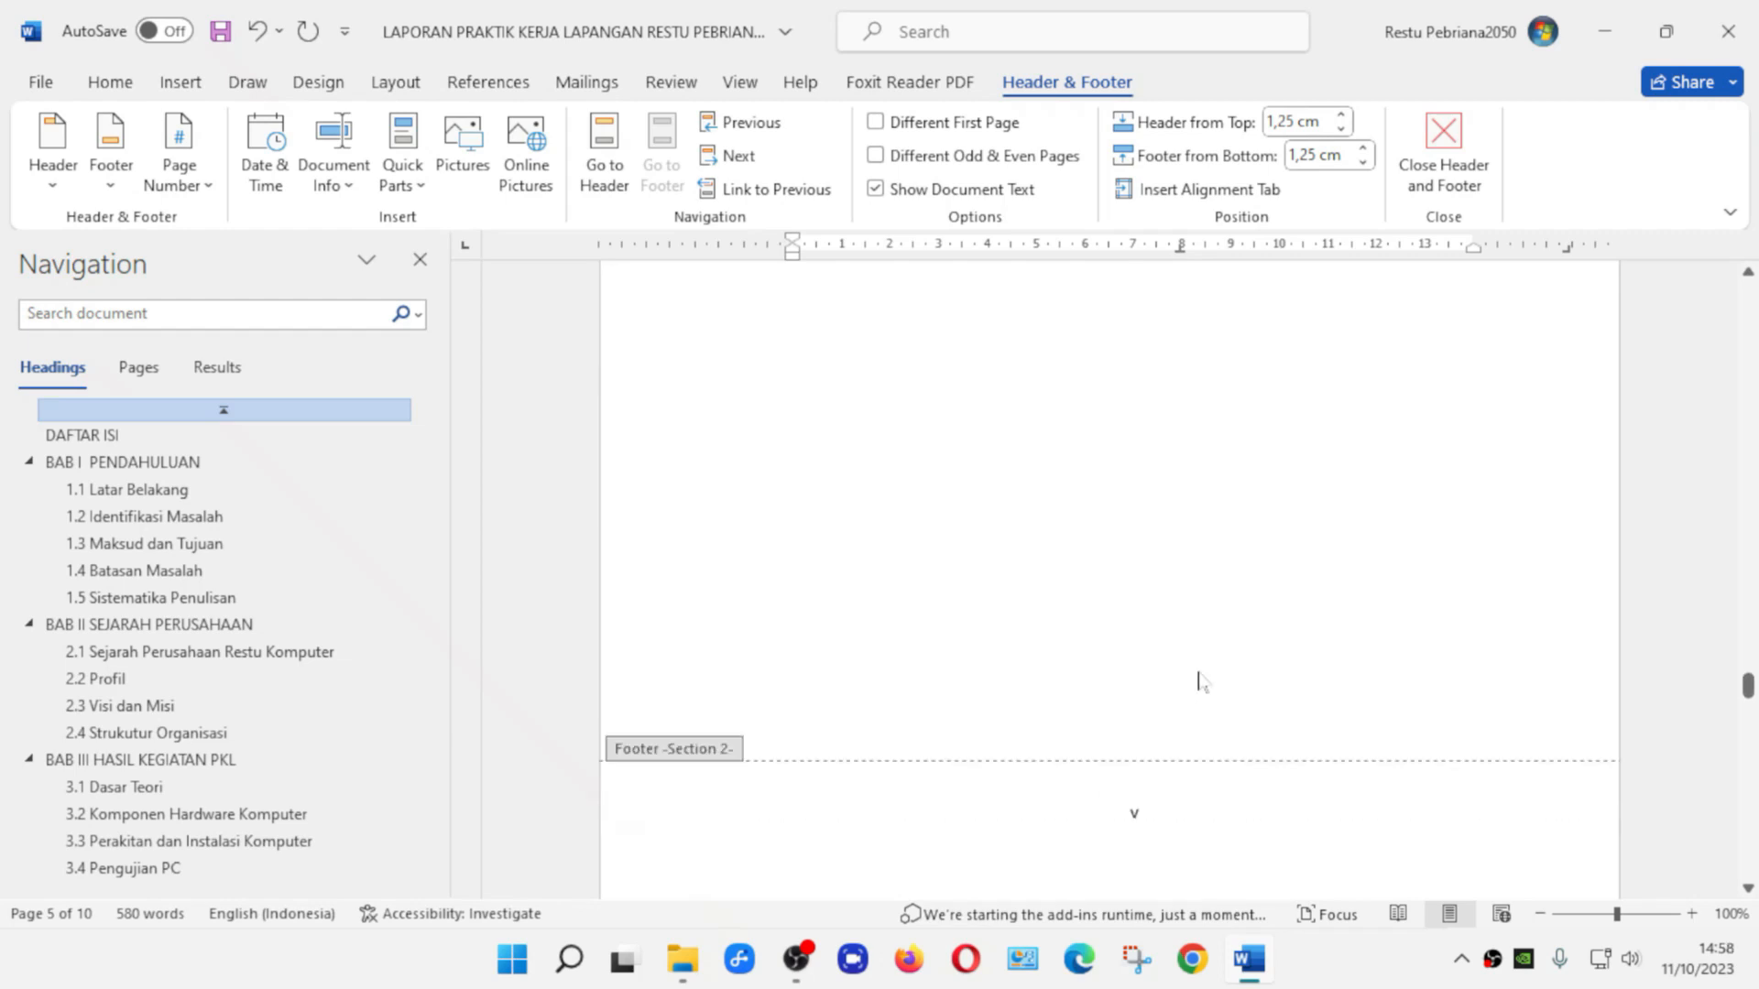
scroll(1130, 624, "down", 3)
scroll(1190, 660, "up", 11)
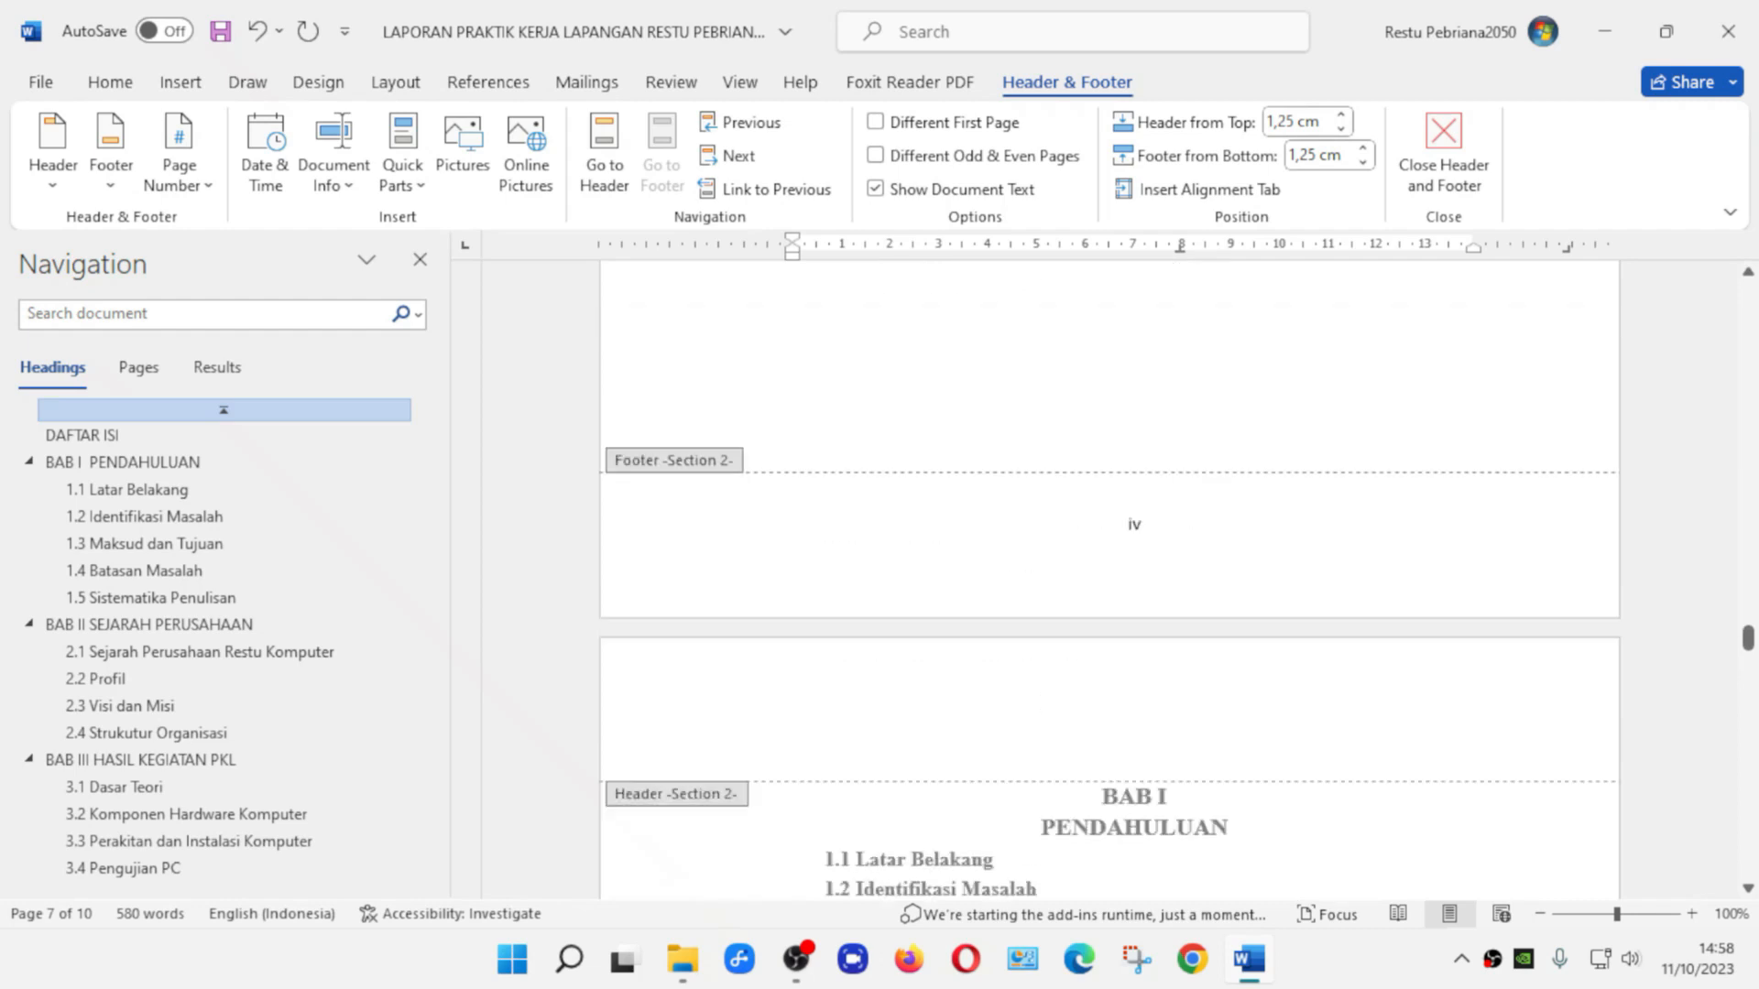
scroll(1197, 706, "down", 3)
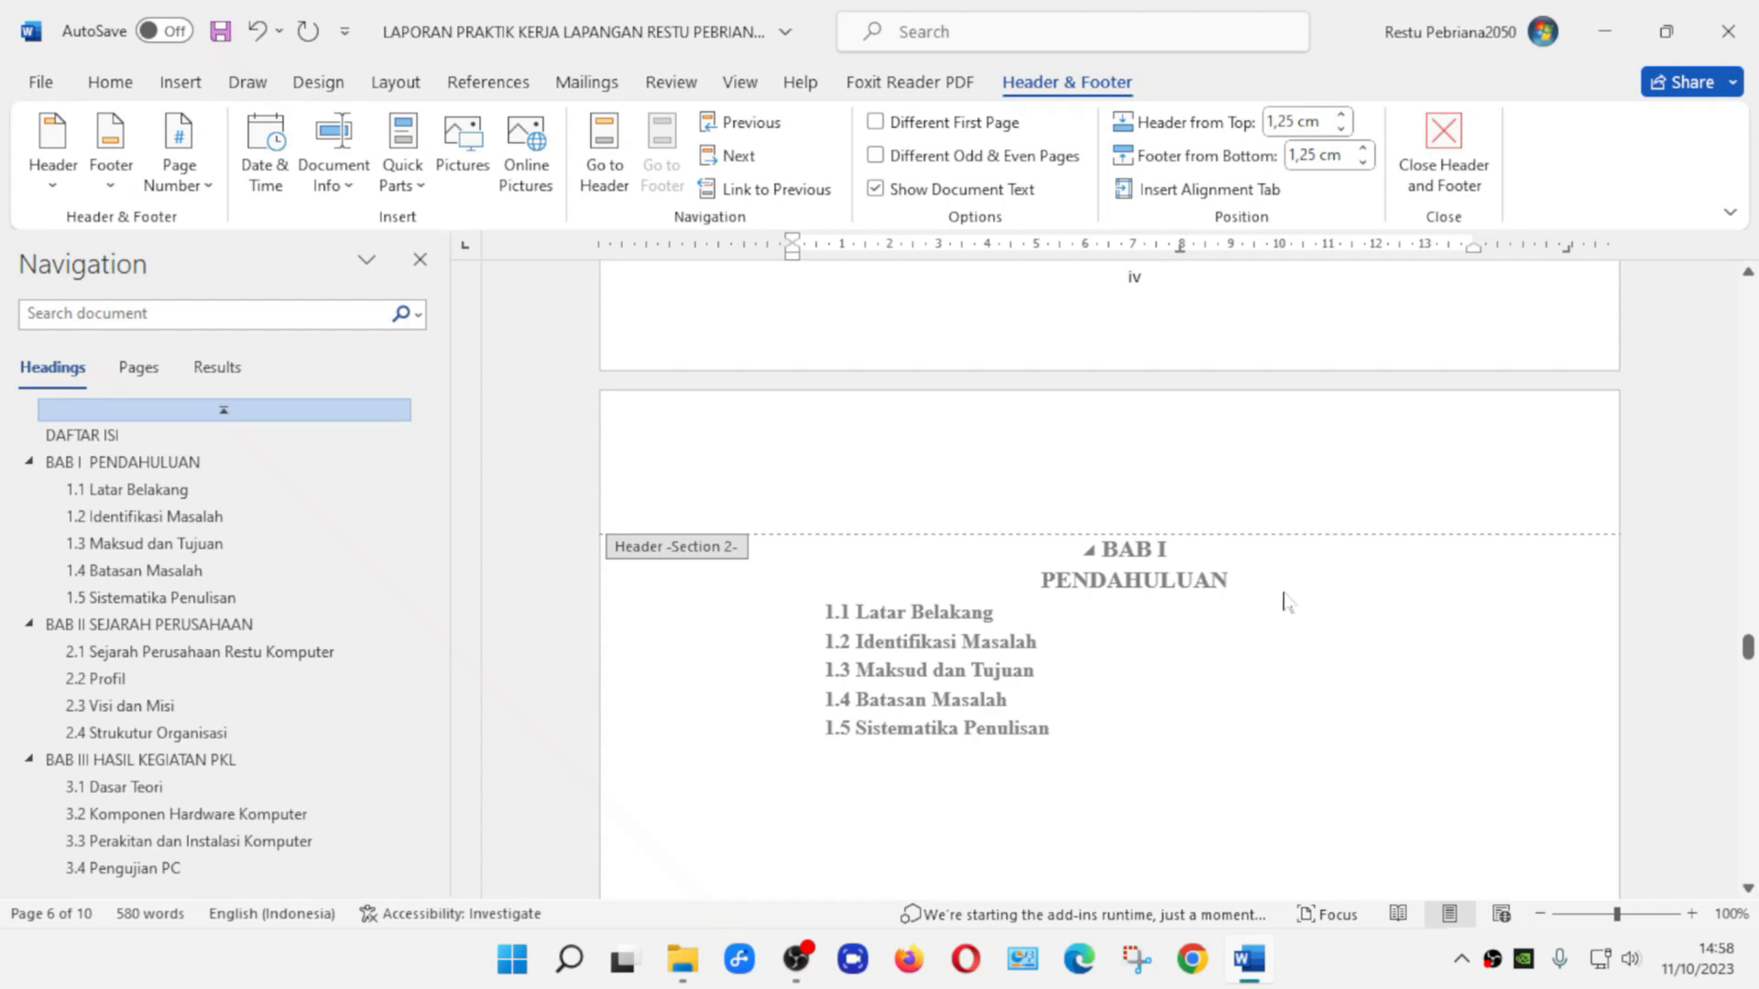
scroll(1173, 577, "up", 3)
scroll(1177, 586, "down", 3)
scroll(1209, 605, "down", 6)
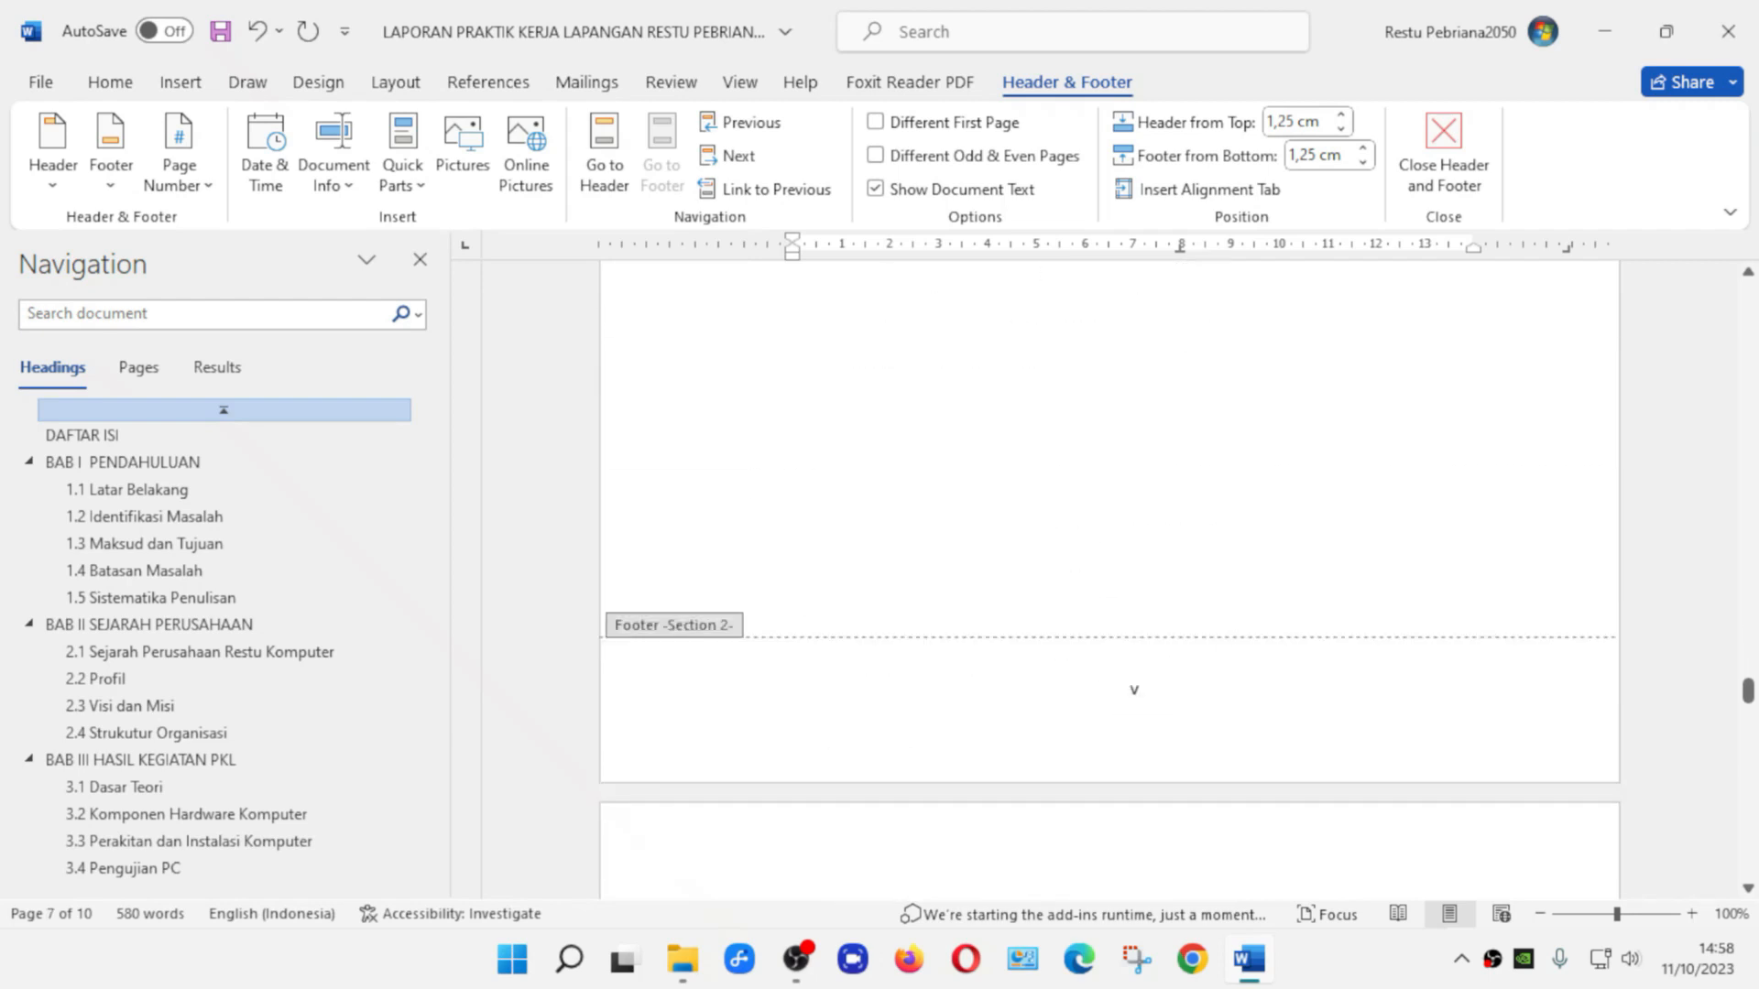
scroll(1138, 711, "up", 10)
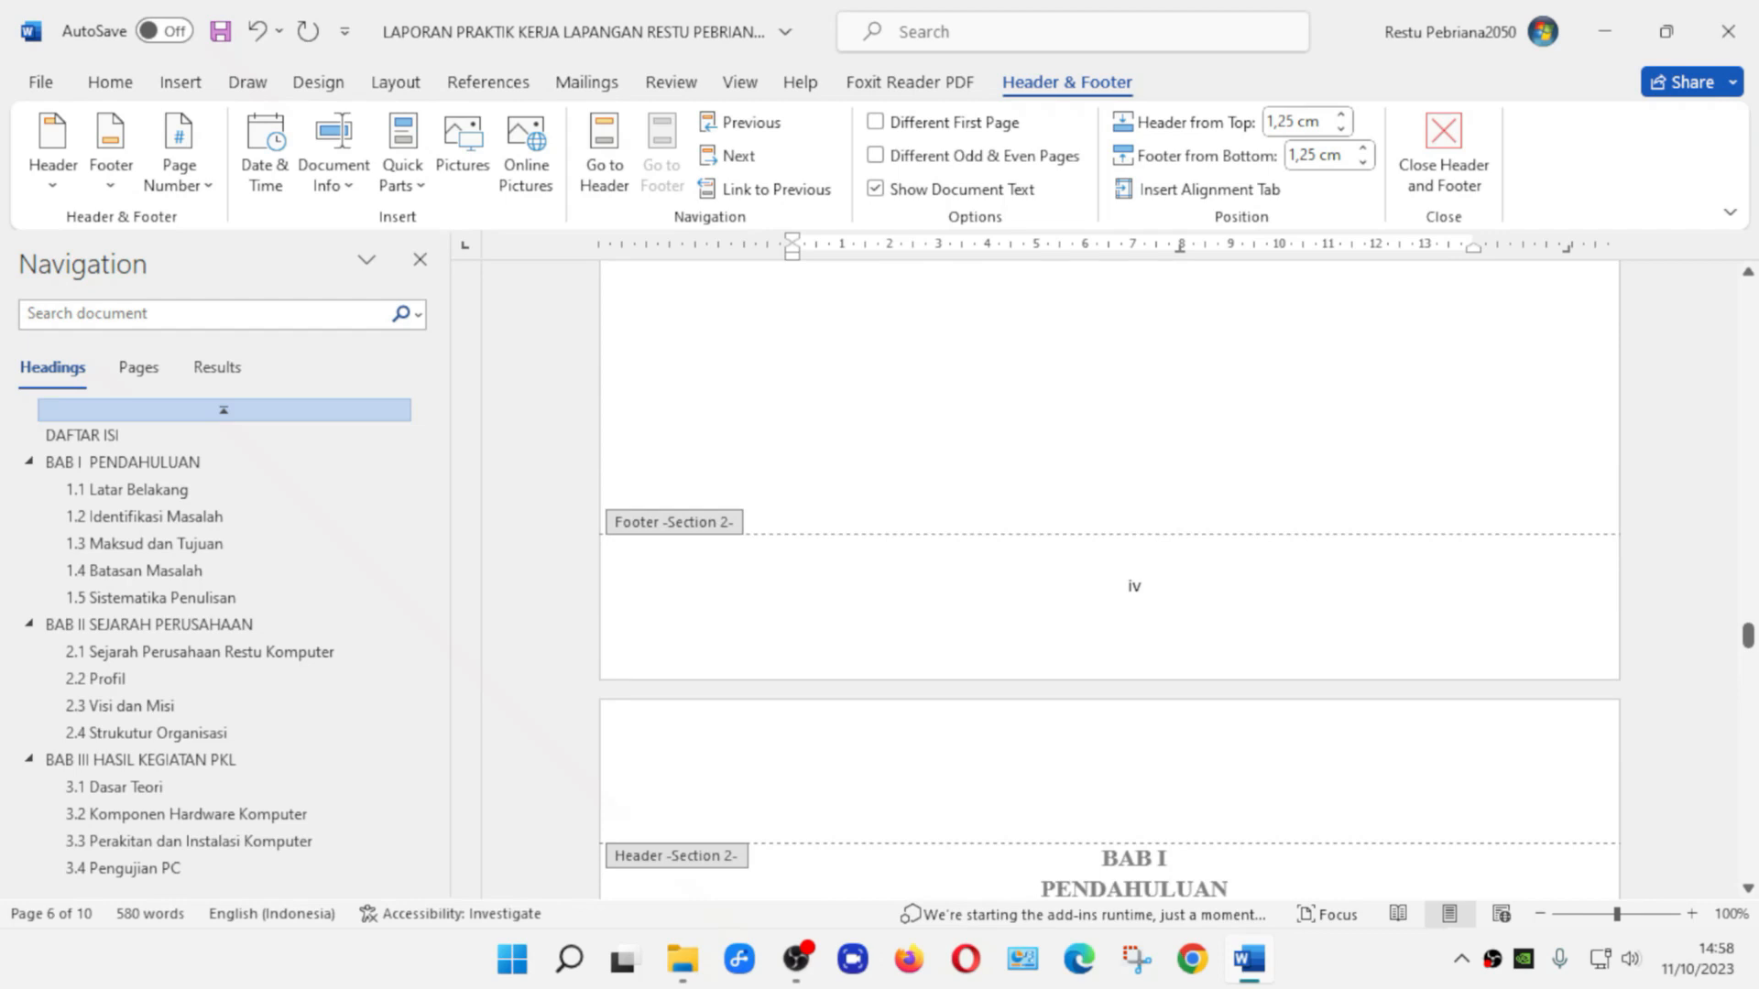
Leave footer editing and insert a next-page section break after the DAFTAR ISI heading
left_click(1143, 586)
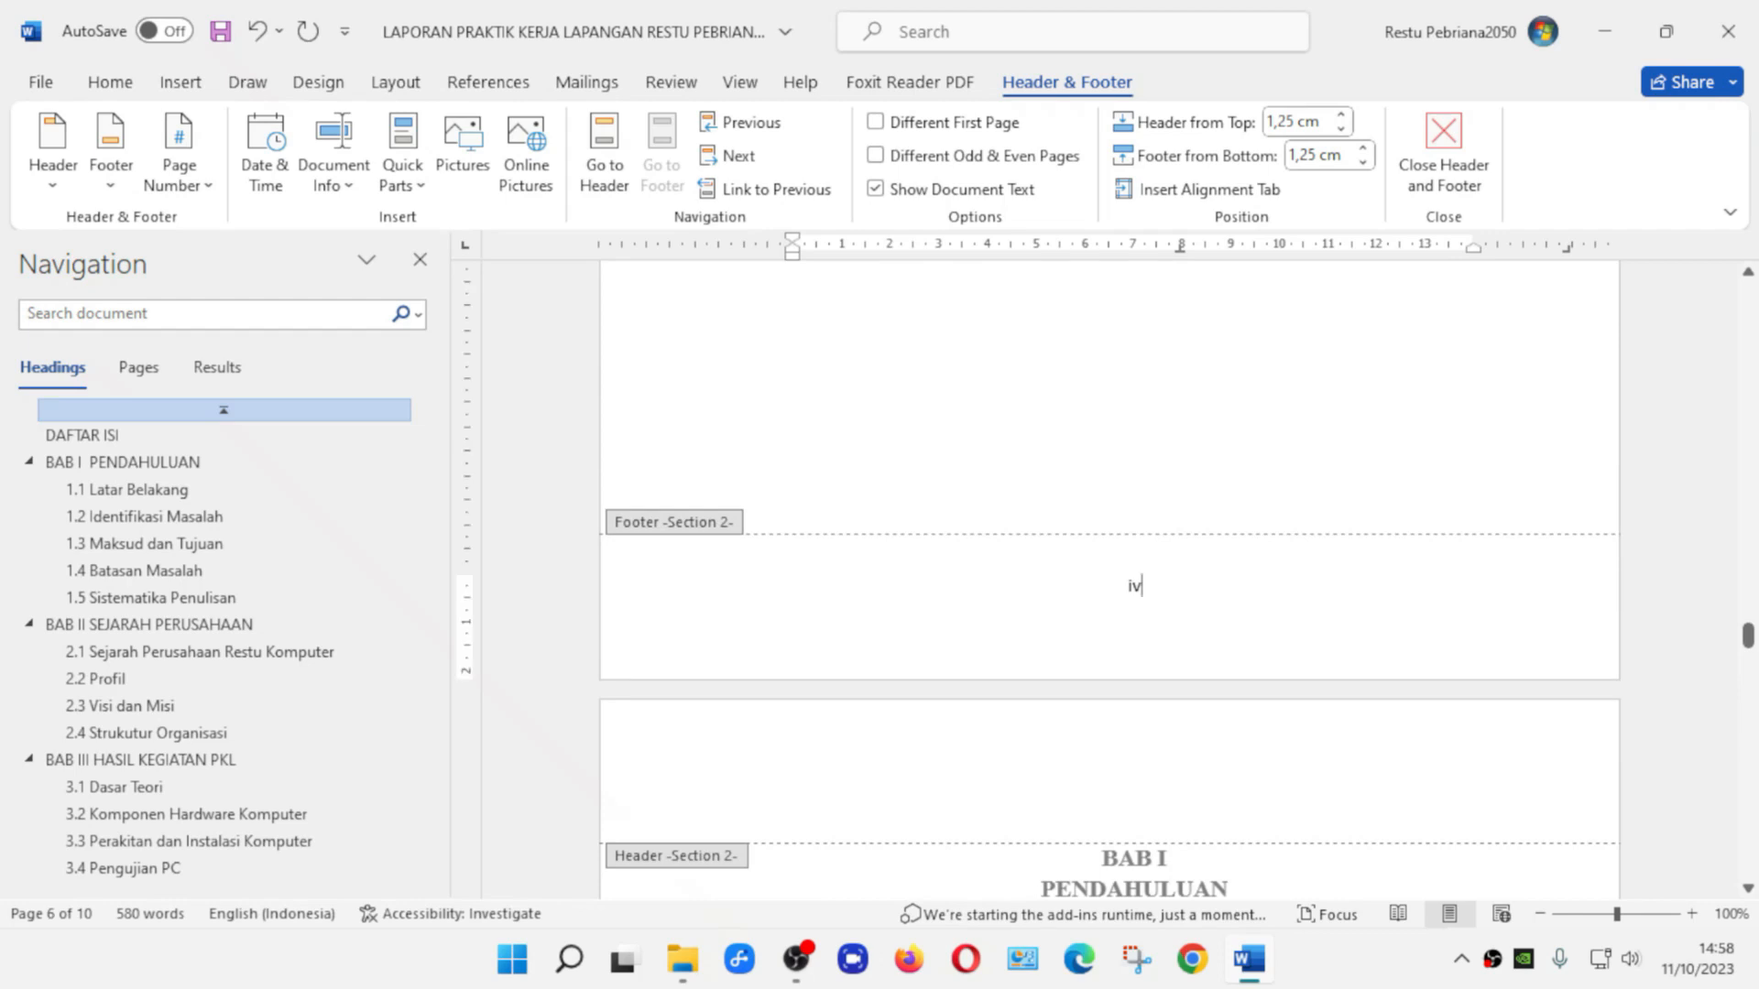
double_click(1211, 458)
scroll(1224, 498, "up", 3)
scroll(1224, 499, "down", 12)
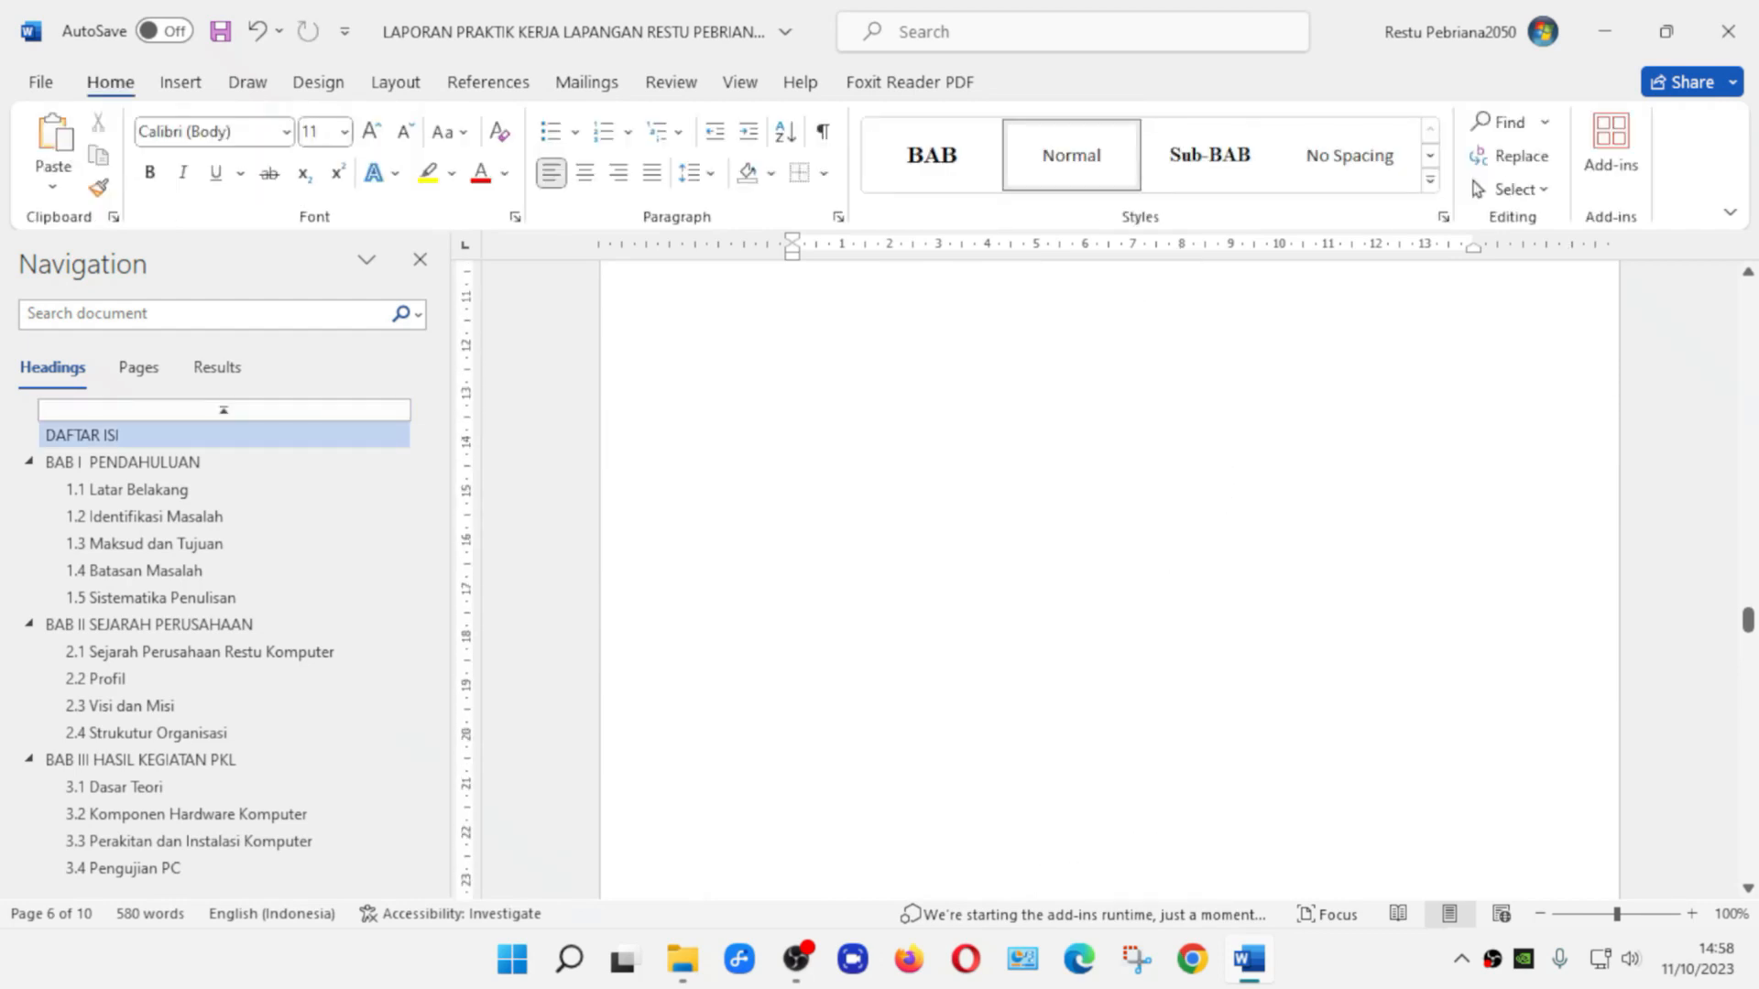
scroll(1108, 577, "up", 12)
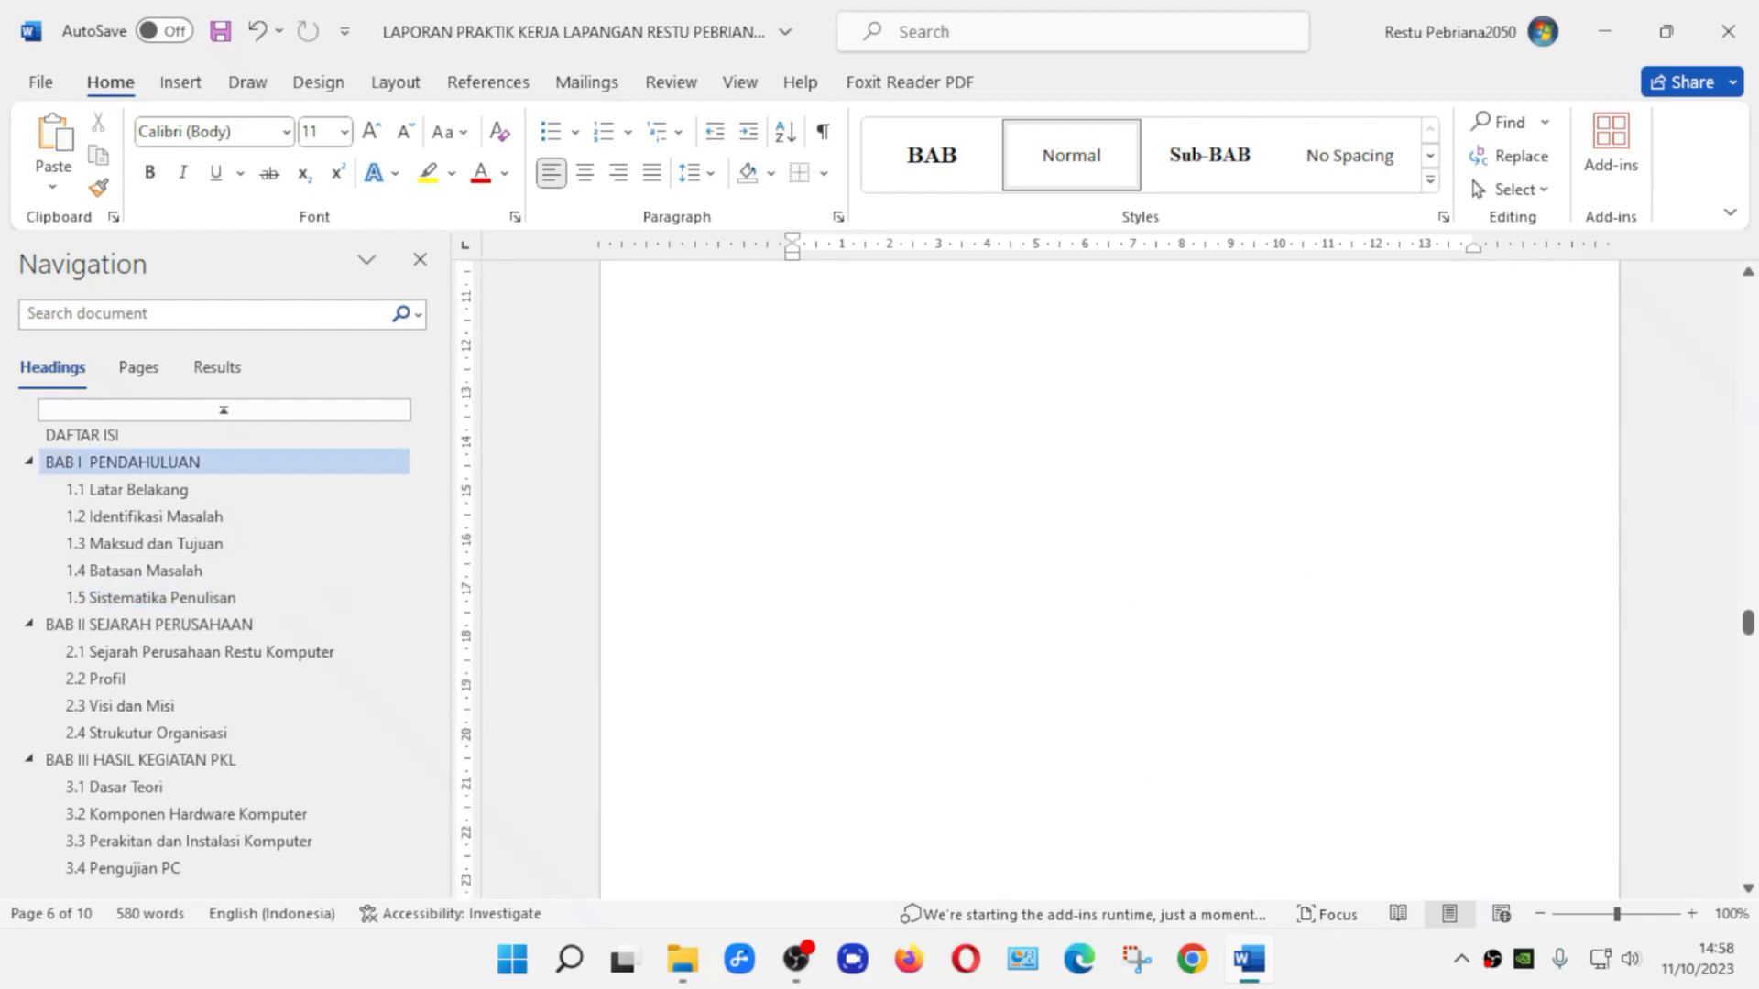
left_click(1205, 456)
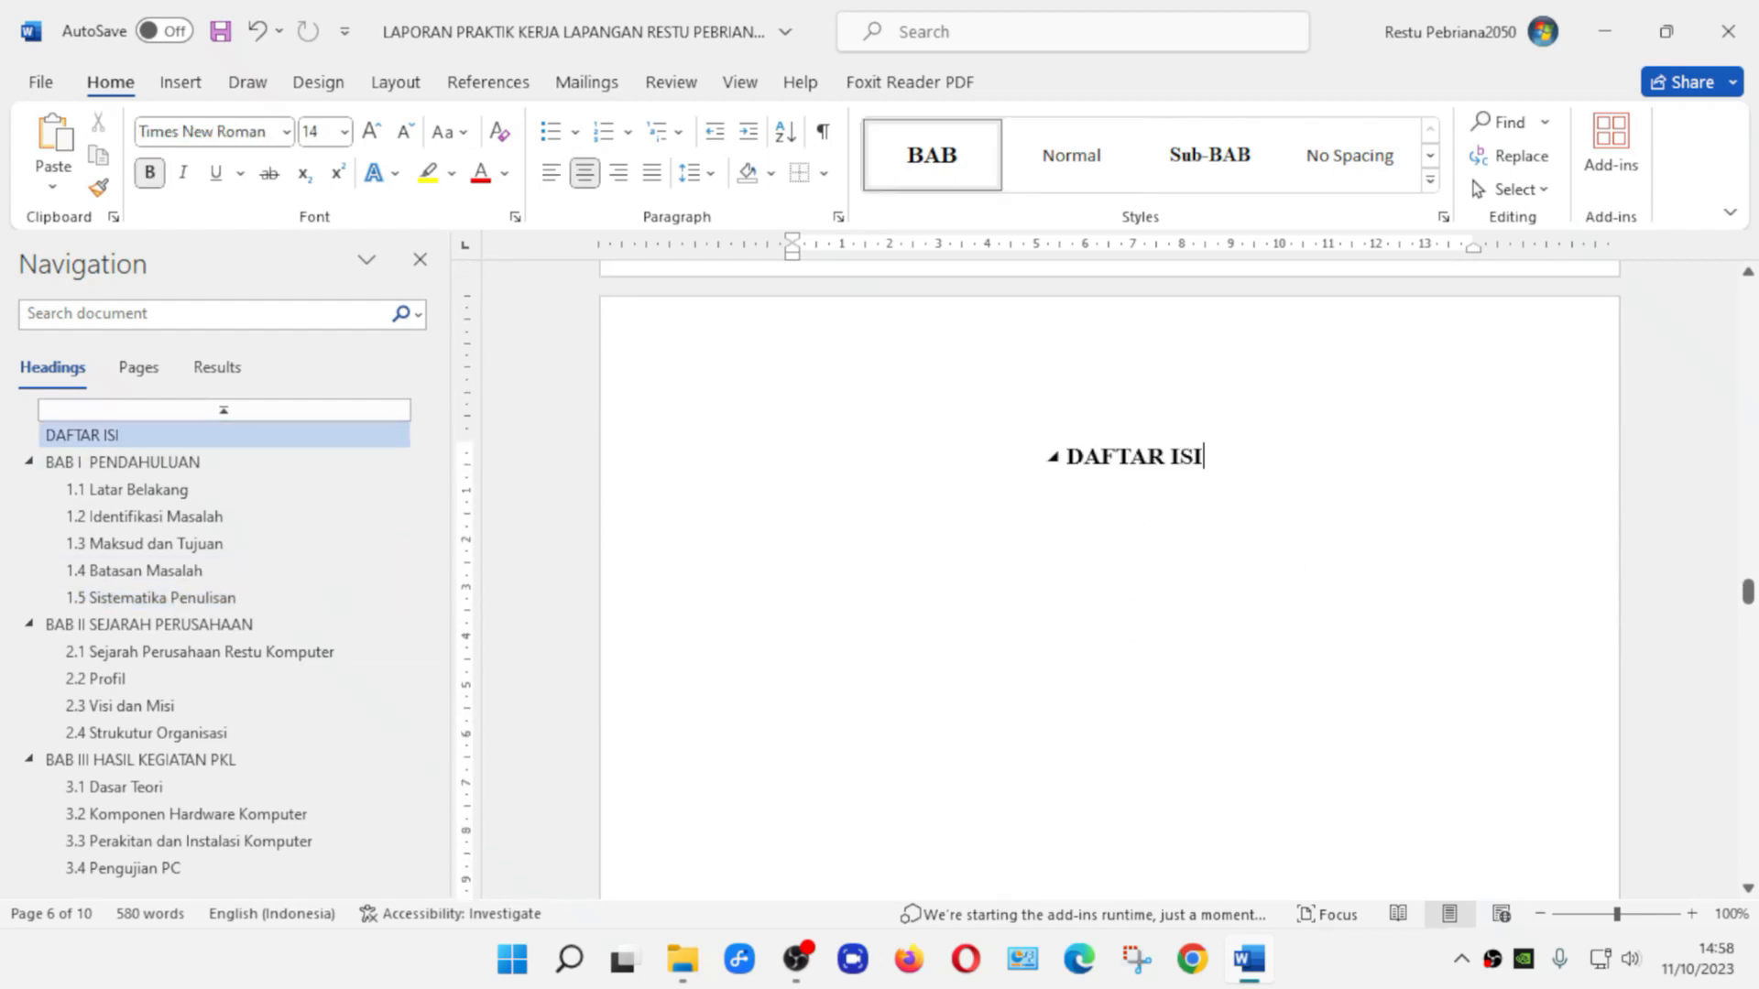
scroll(1108, 577, "up", 1)
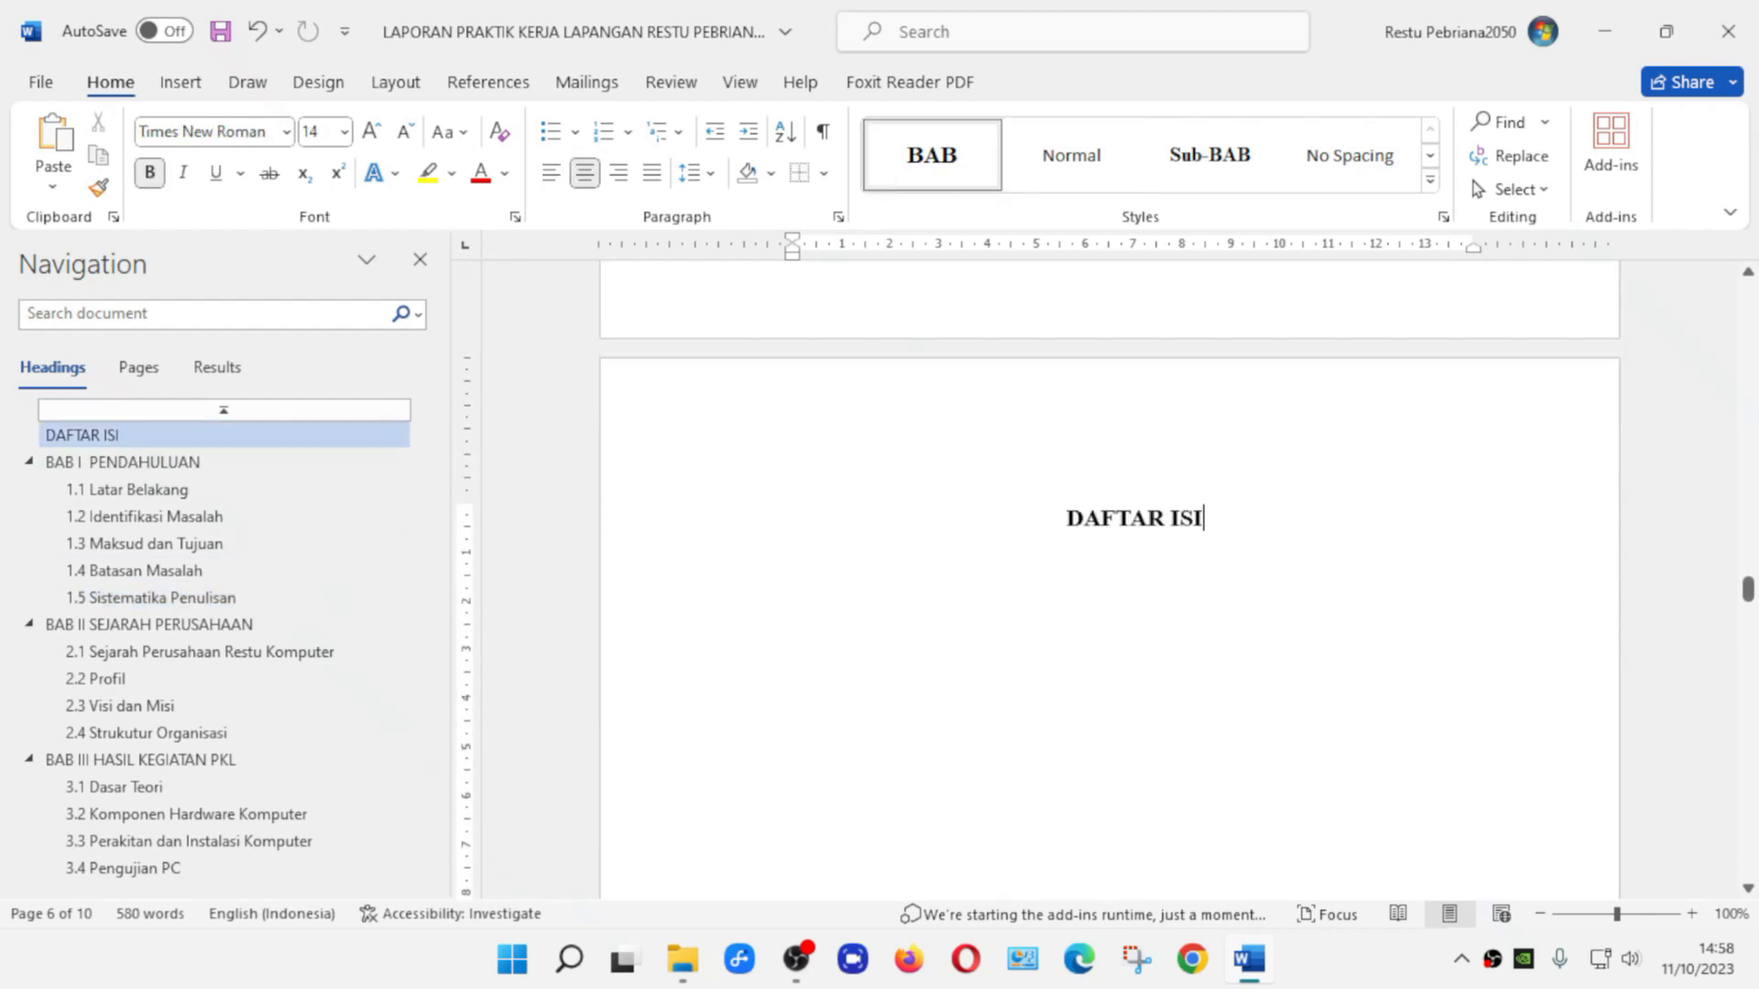
scroll(824, 309, "down", 2)
left_click(395, 85)
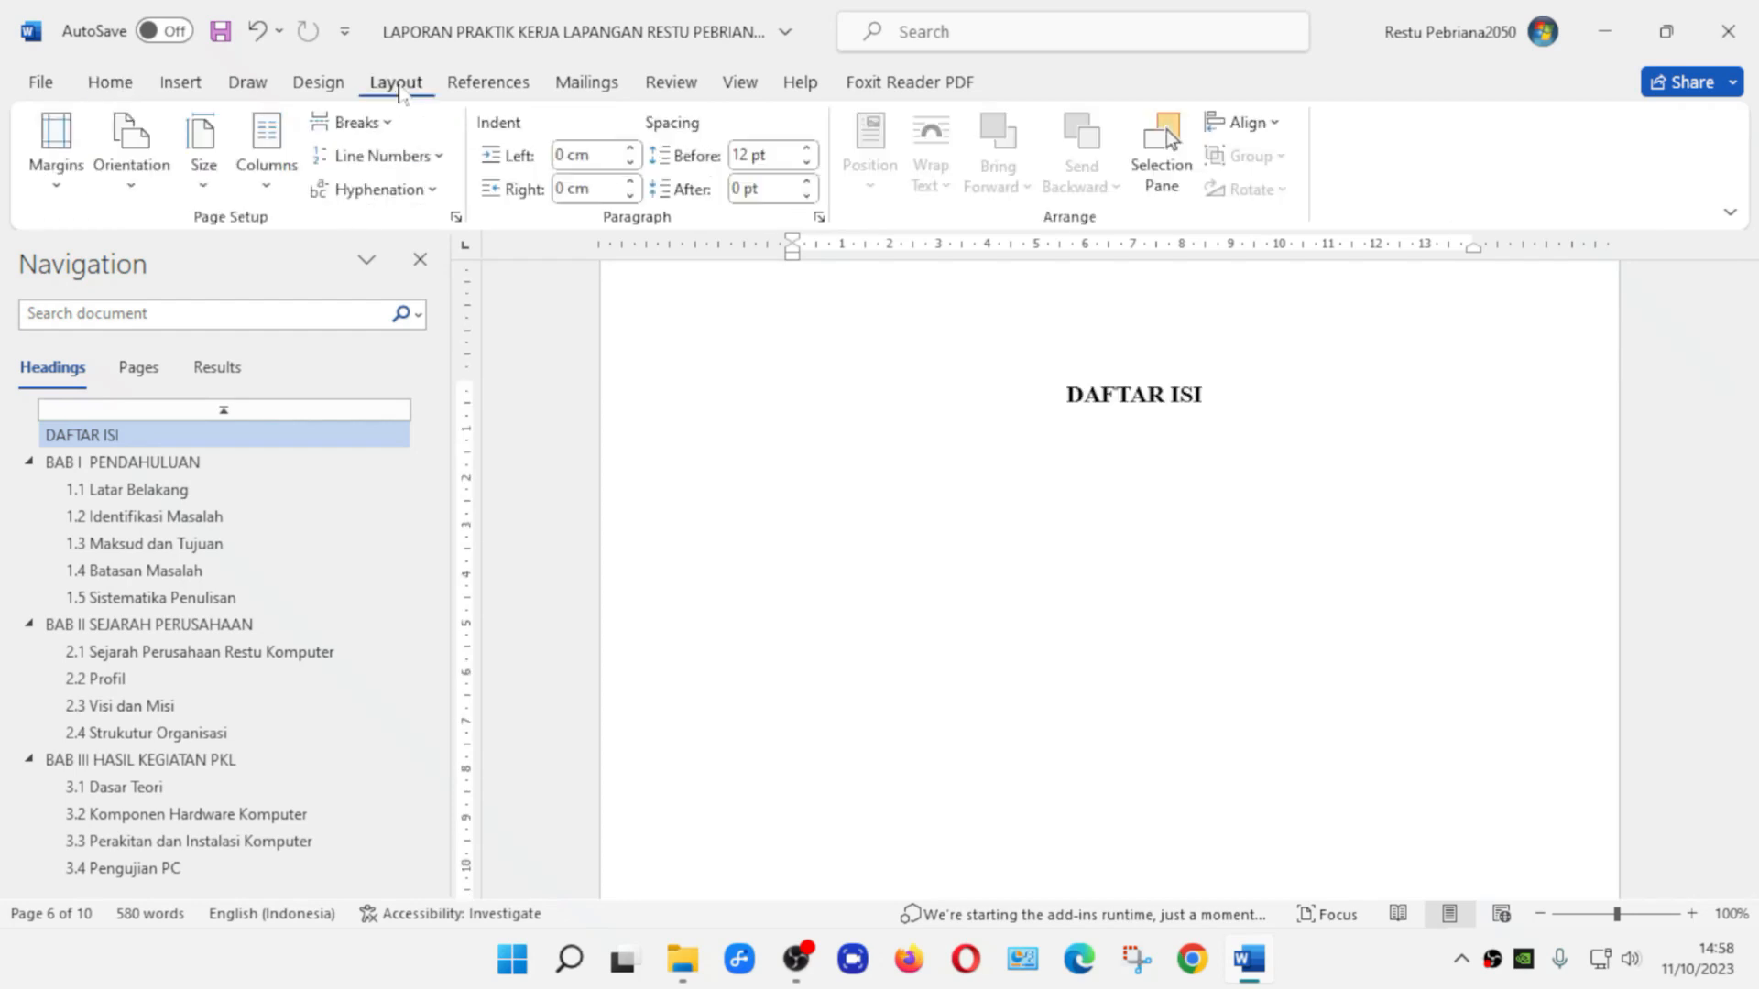
left_click(384, 128)
left_click(481, 509)
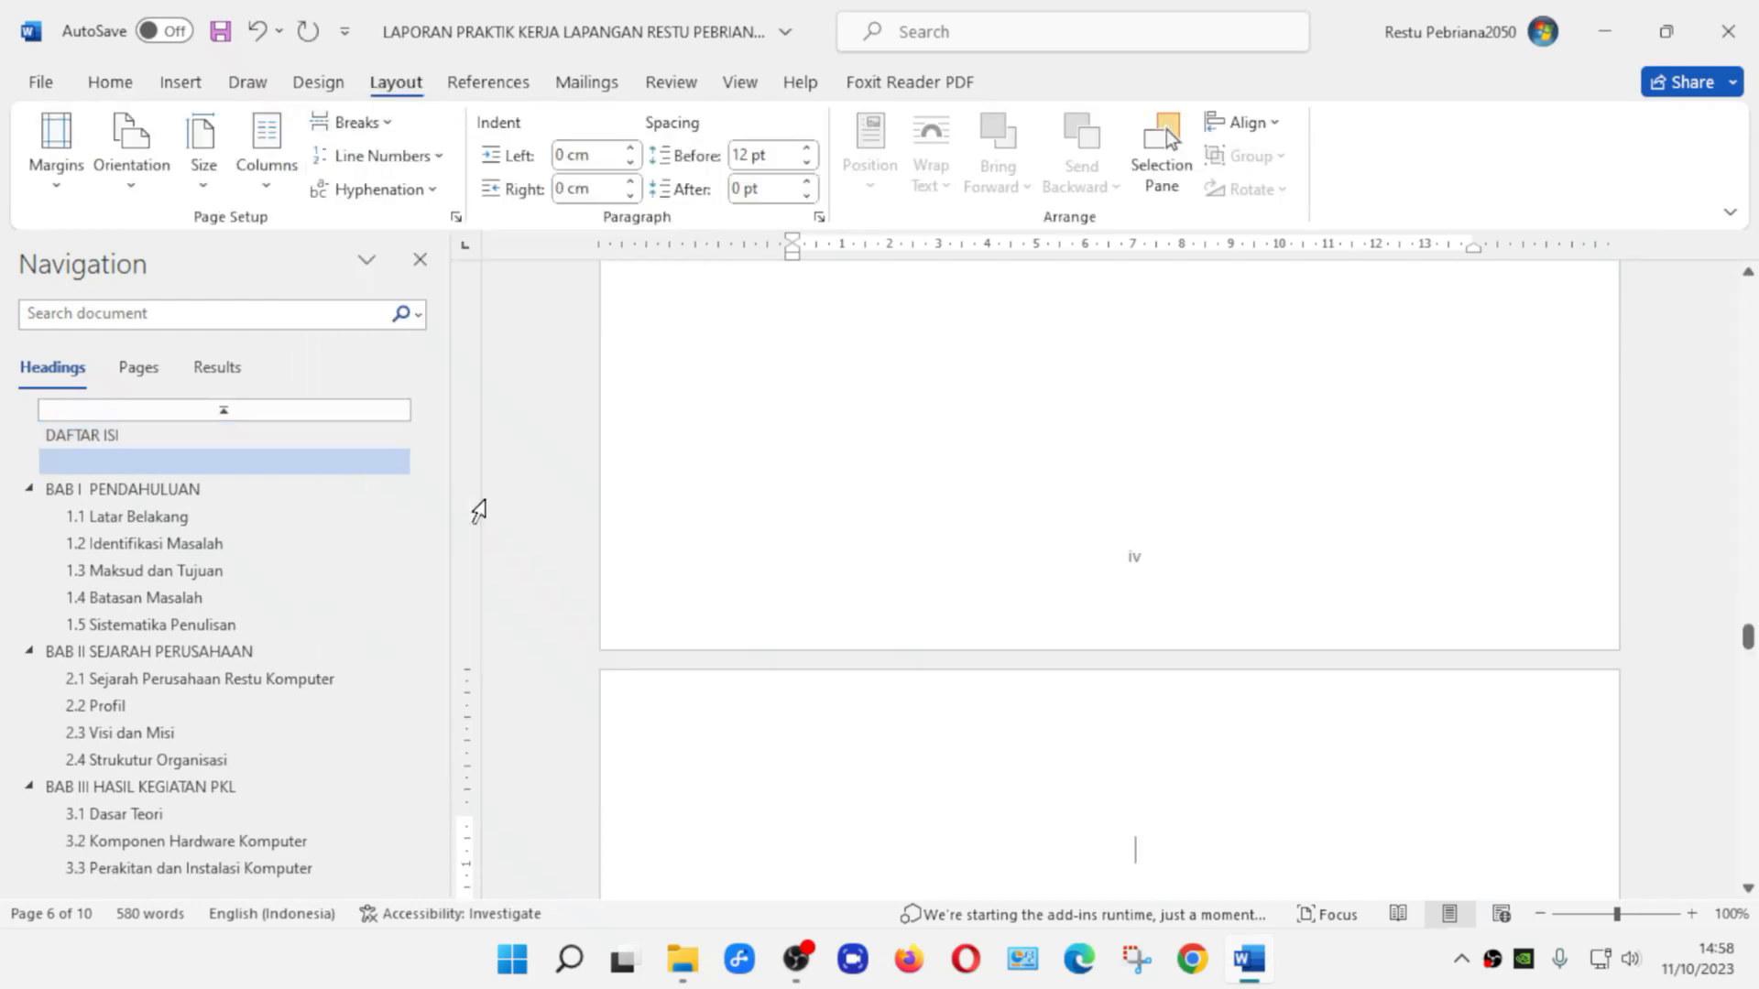
Reset the blank heading line after the new section break to Normal style and delete the surplus blank page before BAB I
scroll(1230, 627, "down", 9)
scroll(1230, 627, "up", 3)
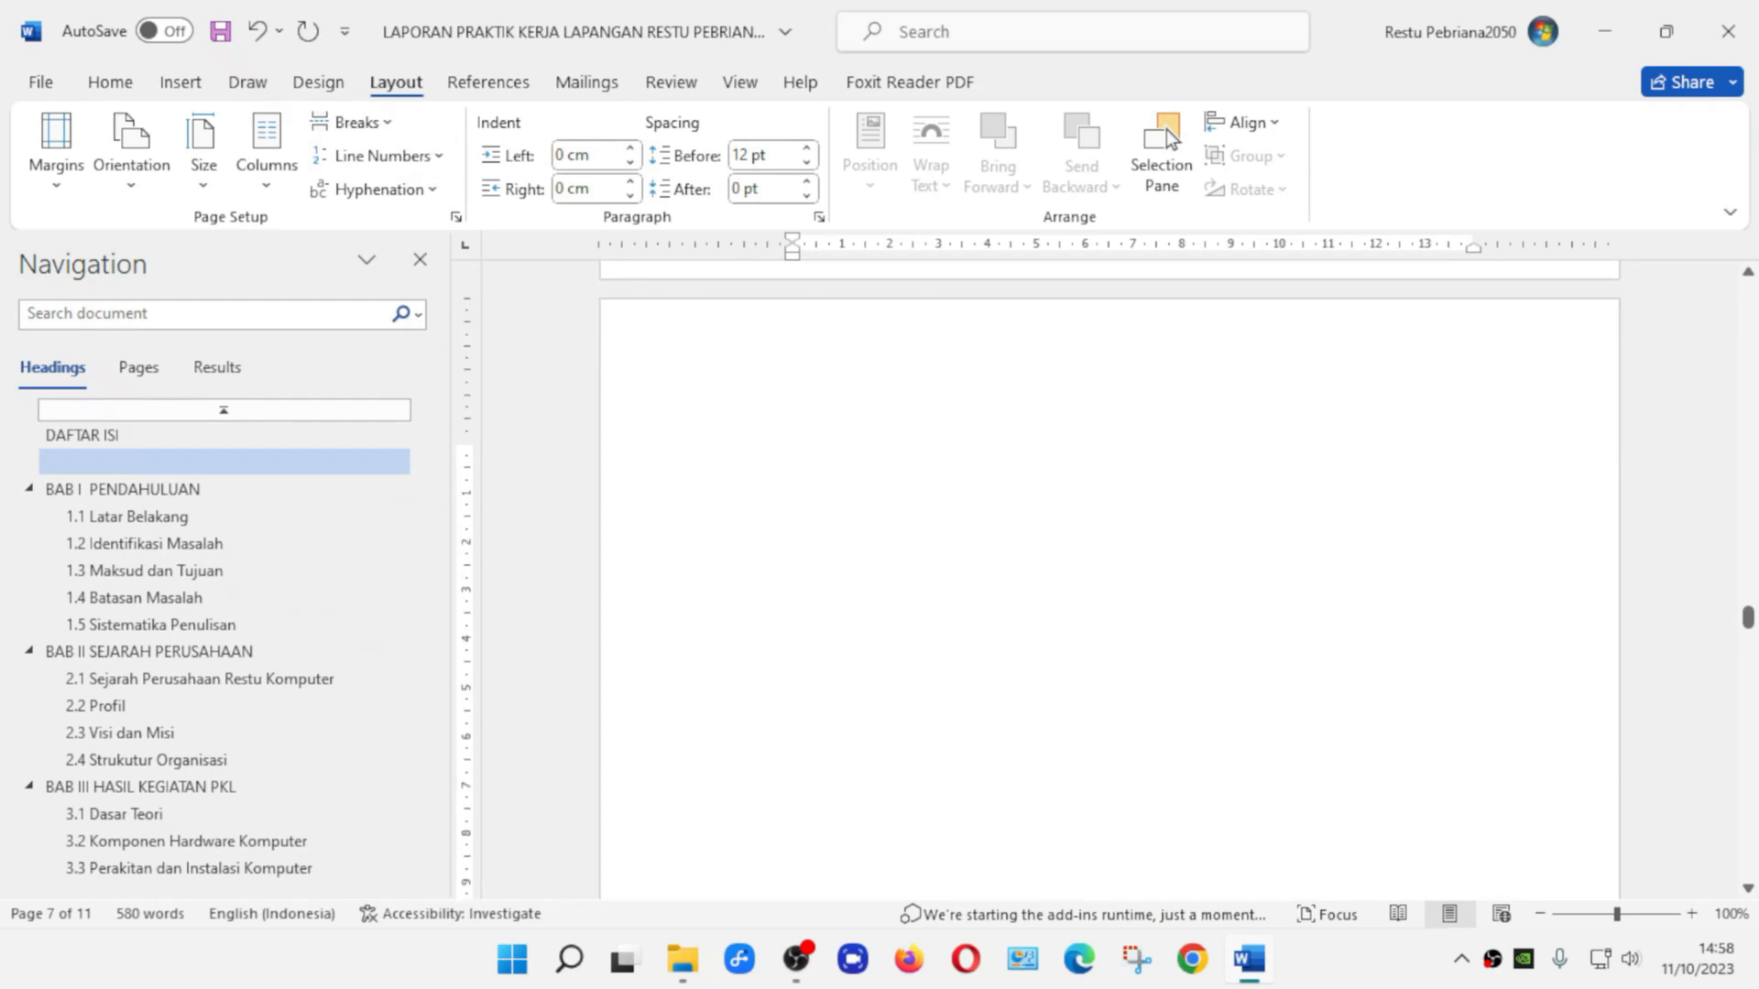
scroll(1109, 586, "down", 8)
scroll(1109, 587, "up", 7)
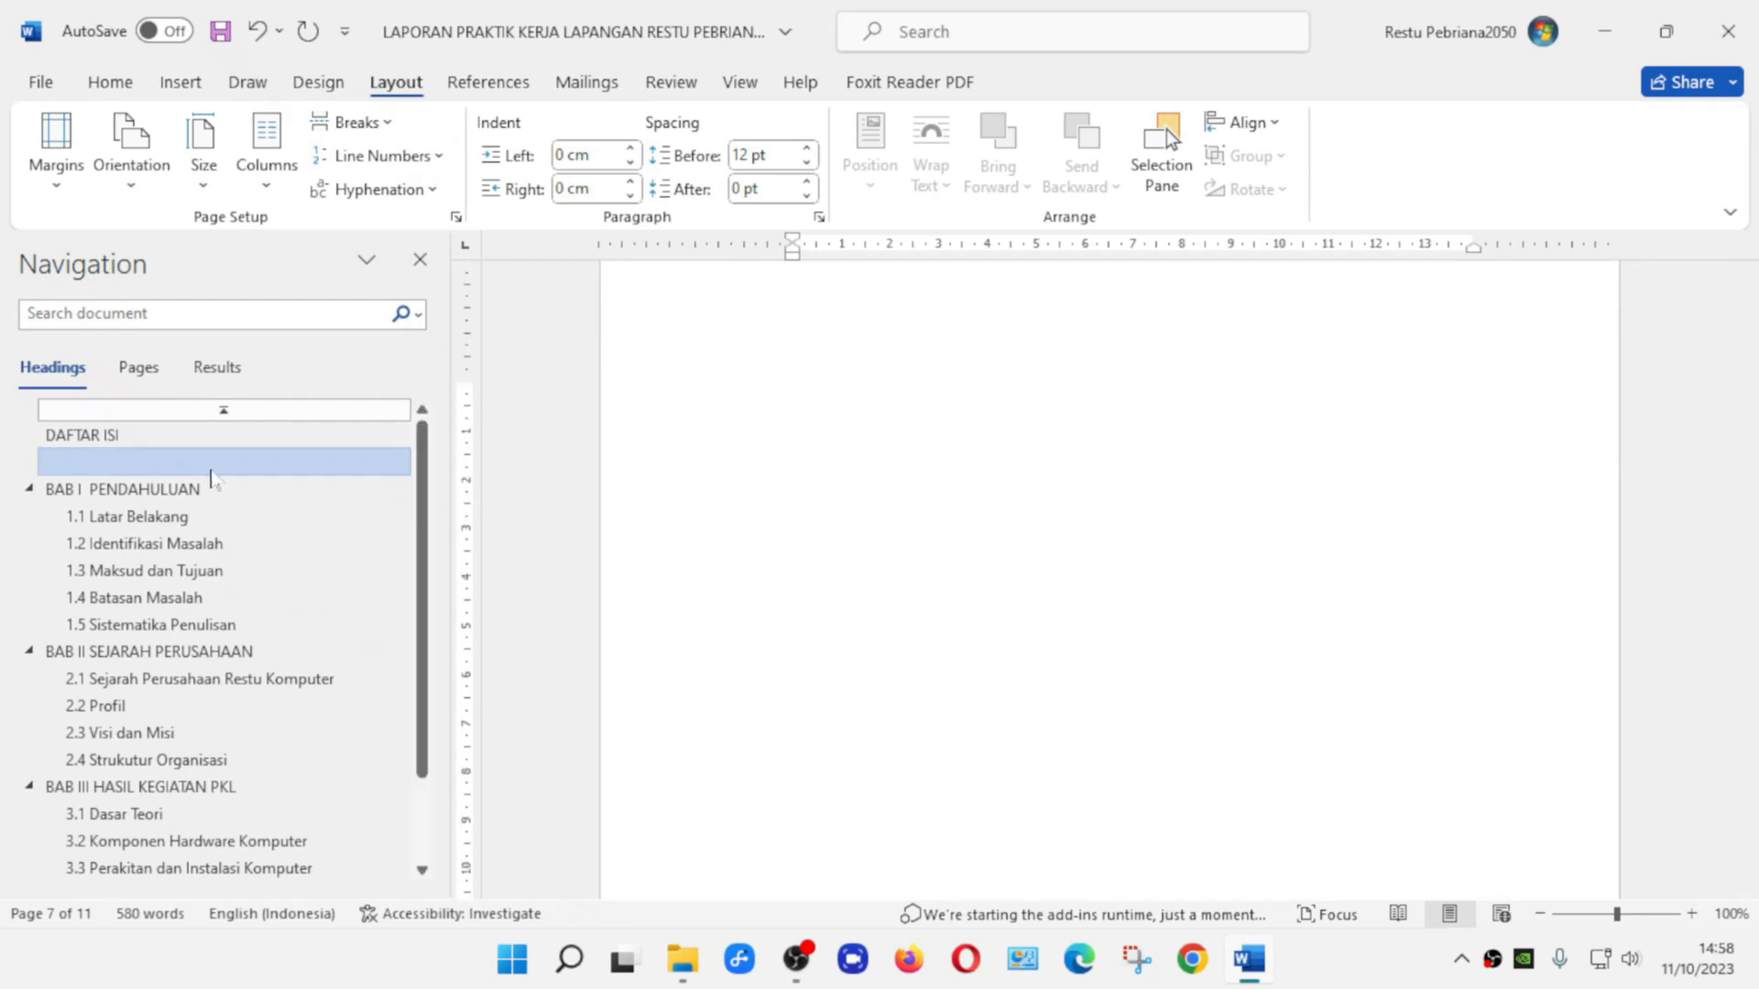
scroll(1135, 417, "up", 3)
key("ctrl+shift+n")
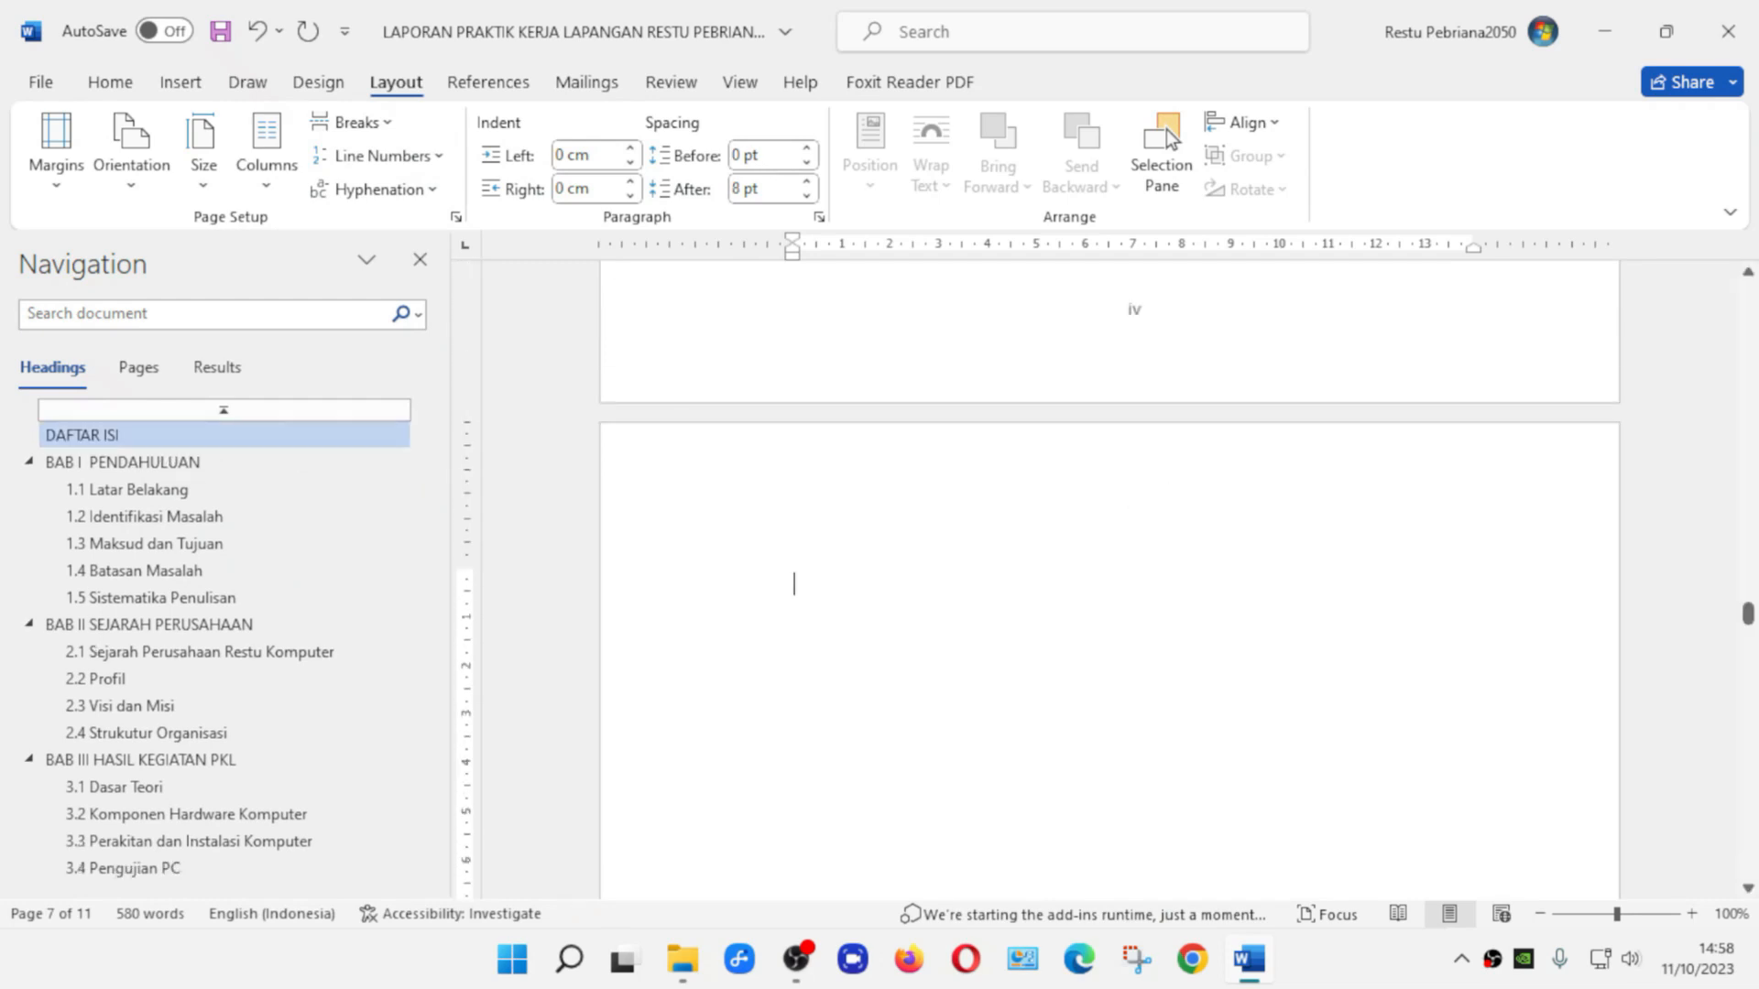
scroll(1109, 586, "down", 4)
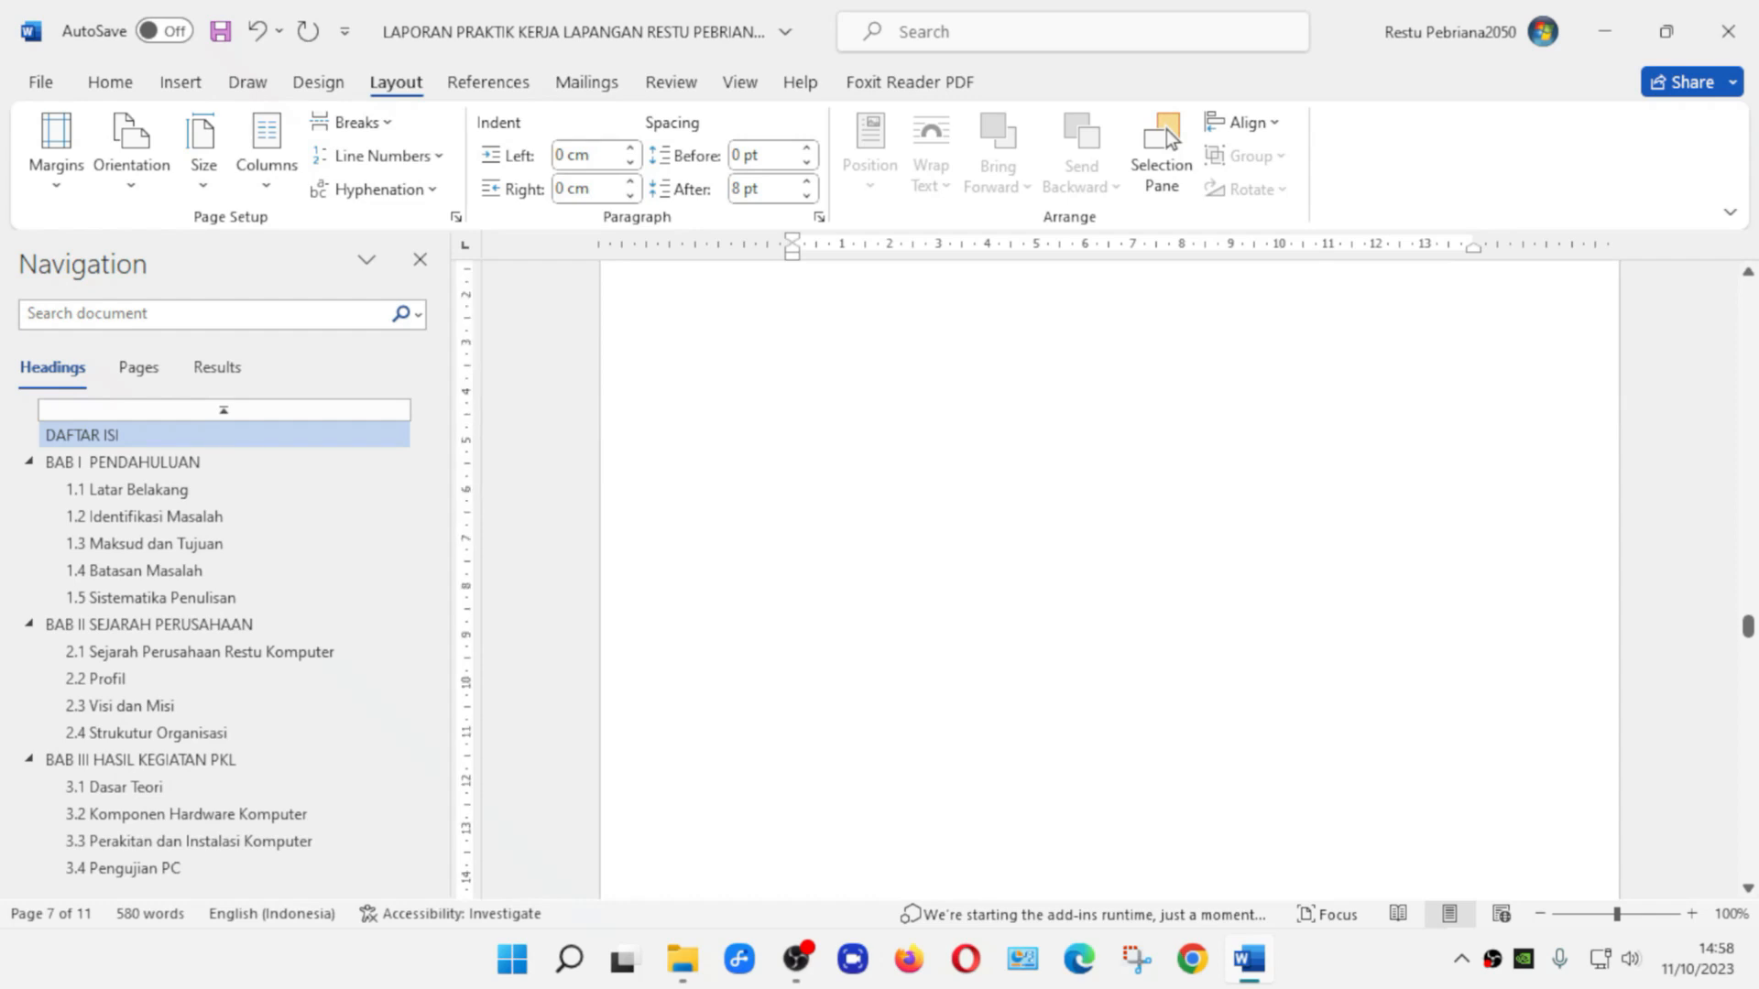
scroll(1109, 587, "up", 2)
key("Delete")
key("Delete")
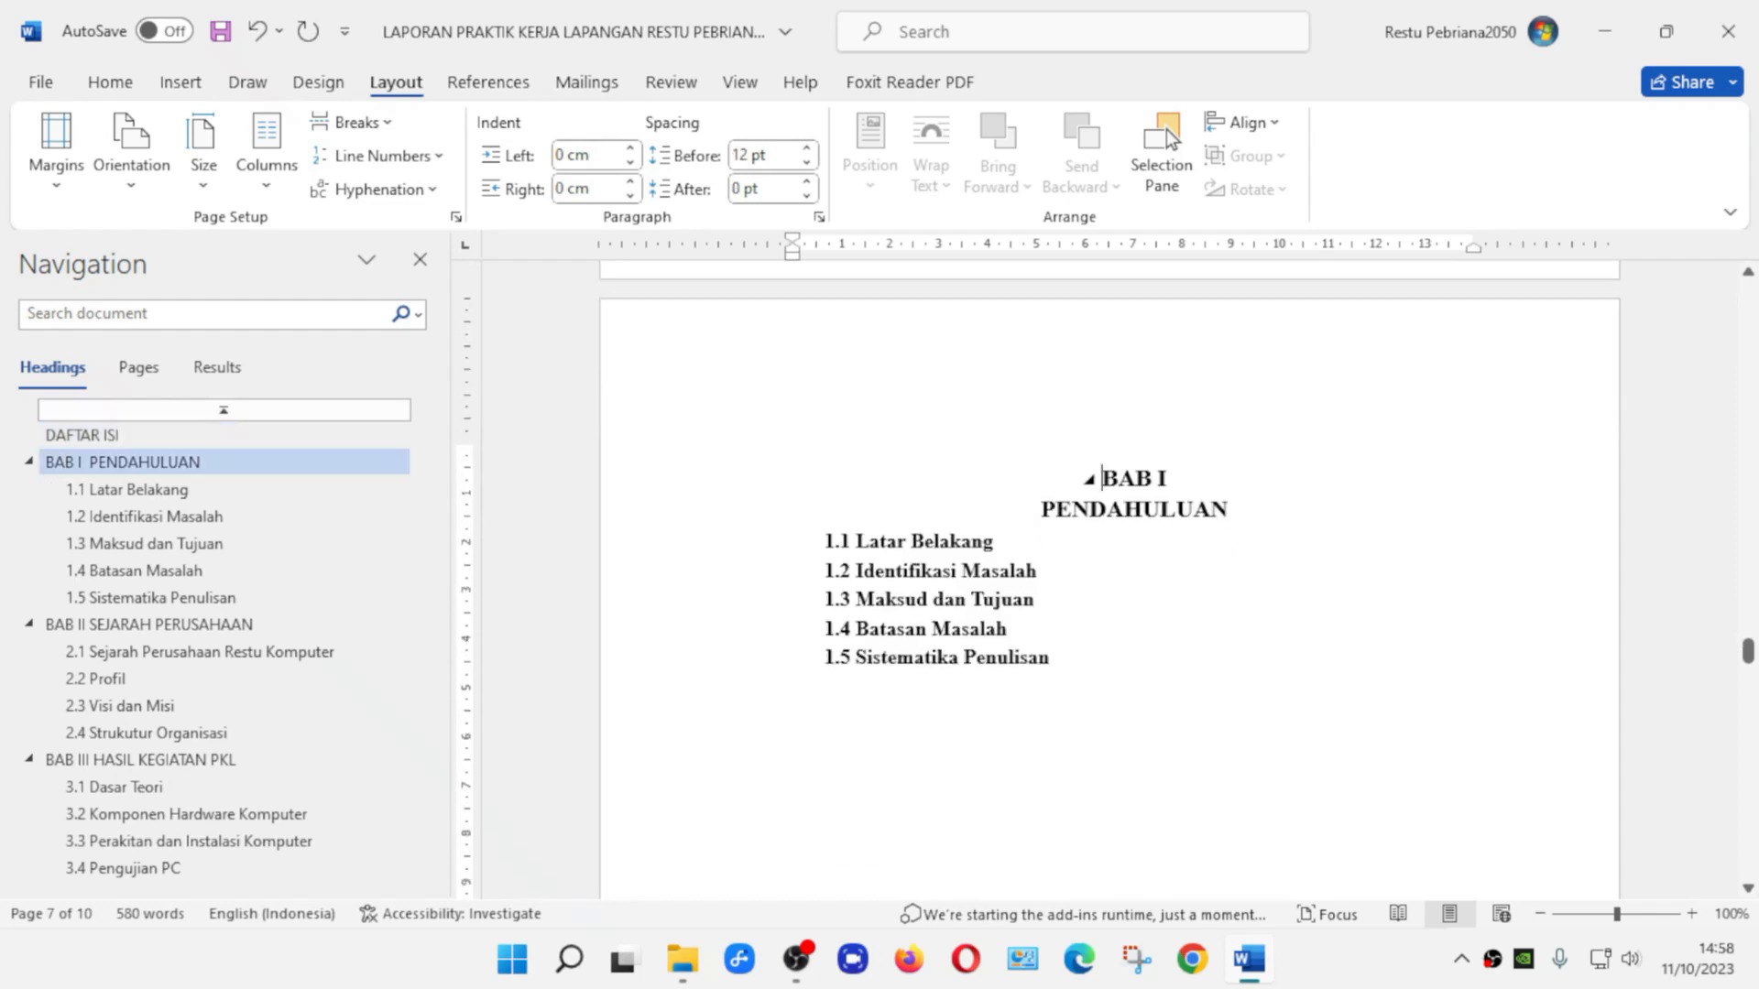
Open the section 3 header on the BAB I page and unlink it from the previous section
scroll(1161, 458, "up", 2)
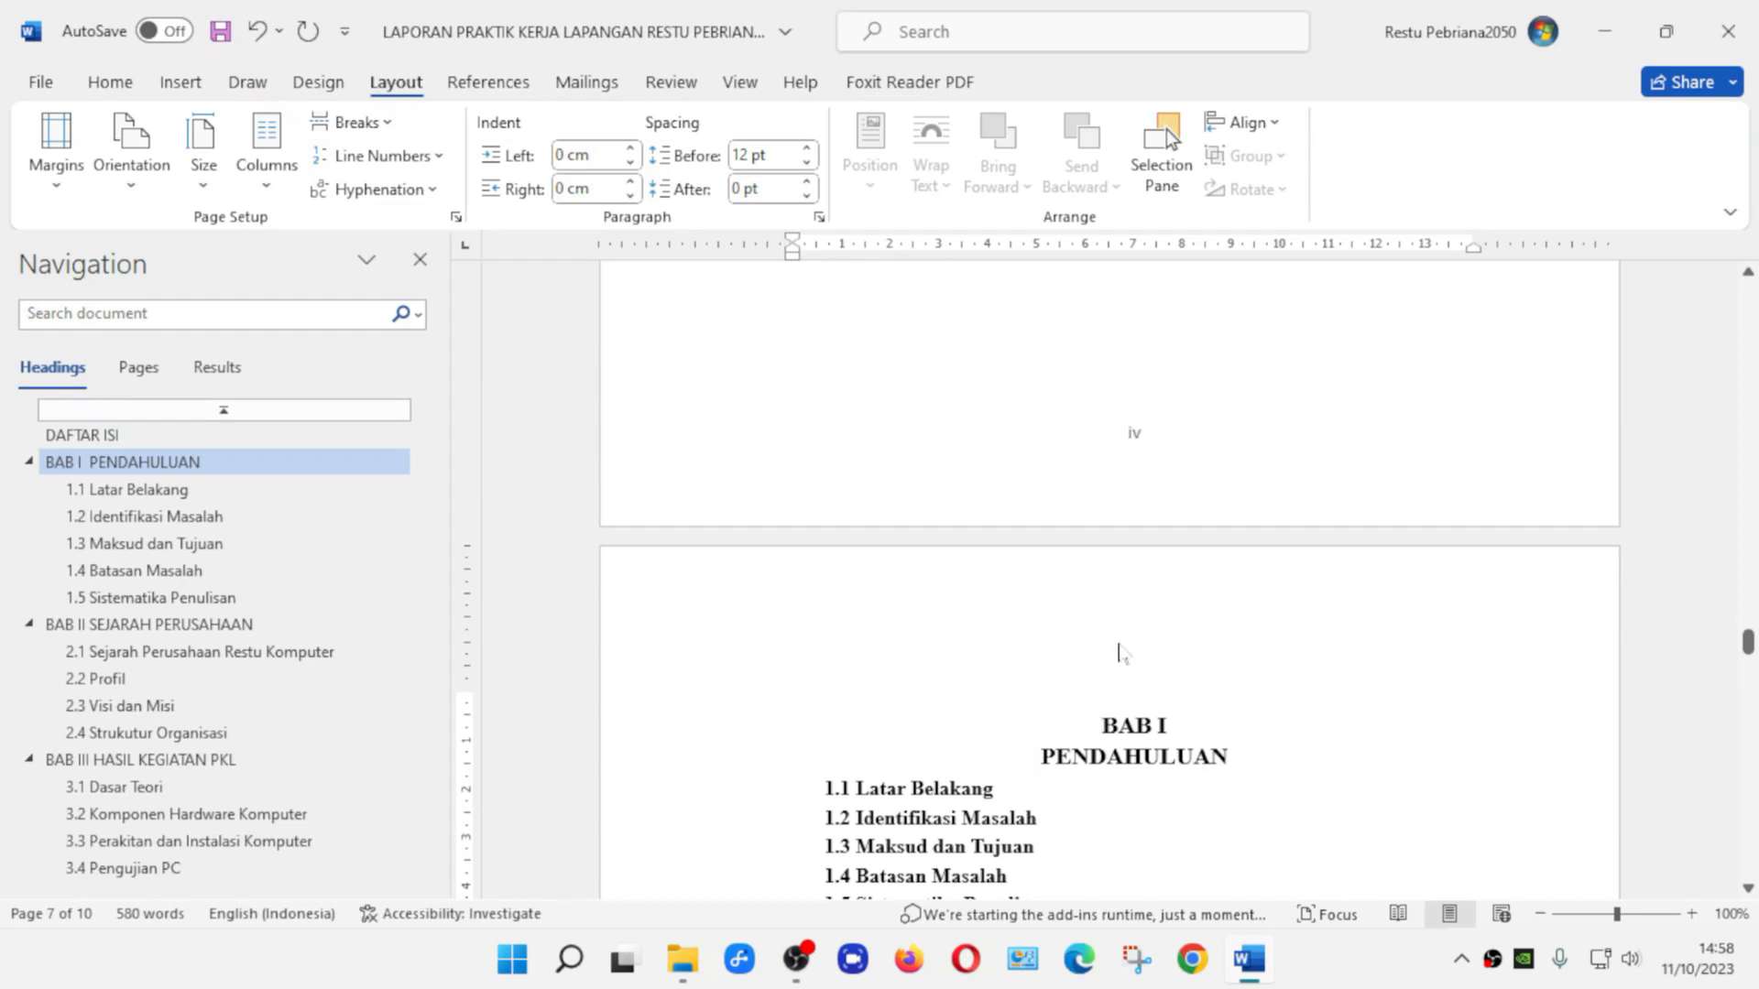
double_click(1197, 597)
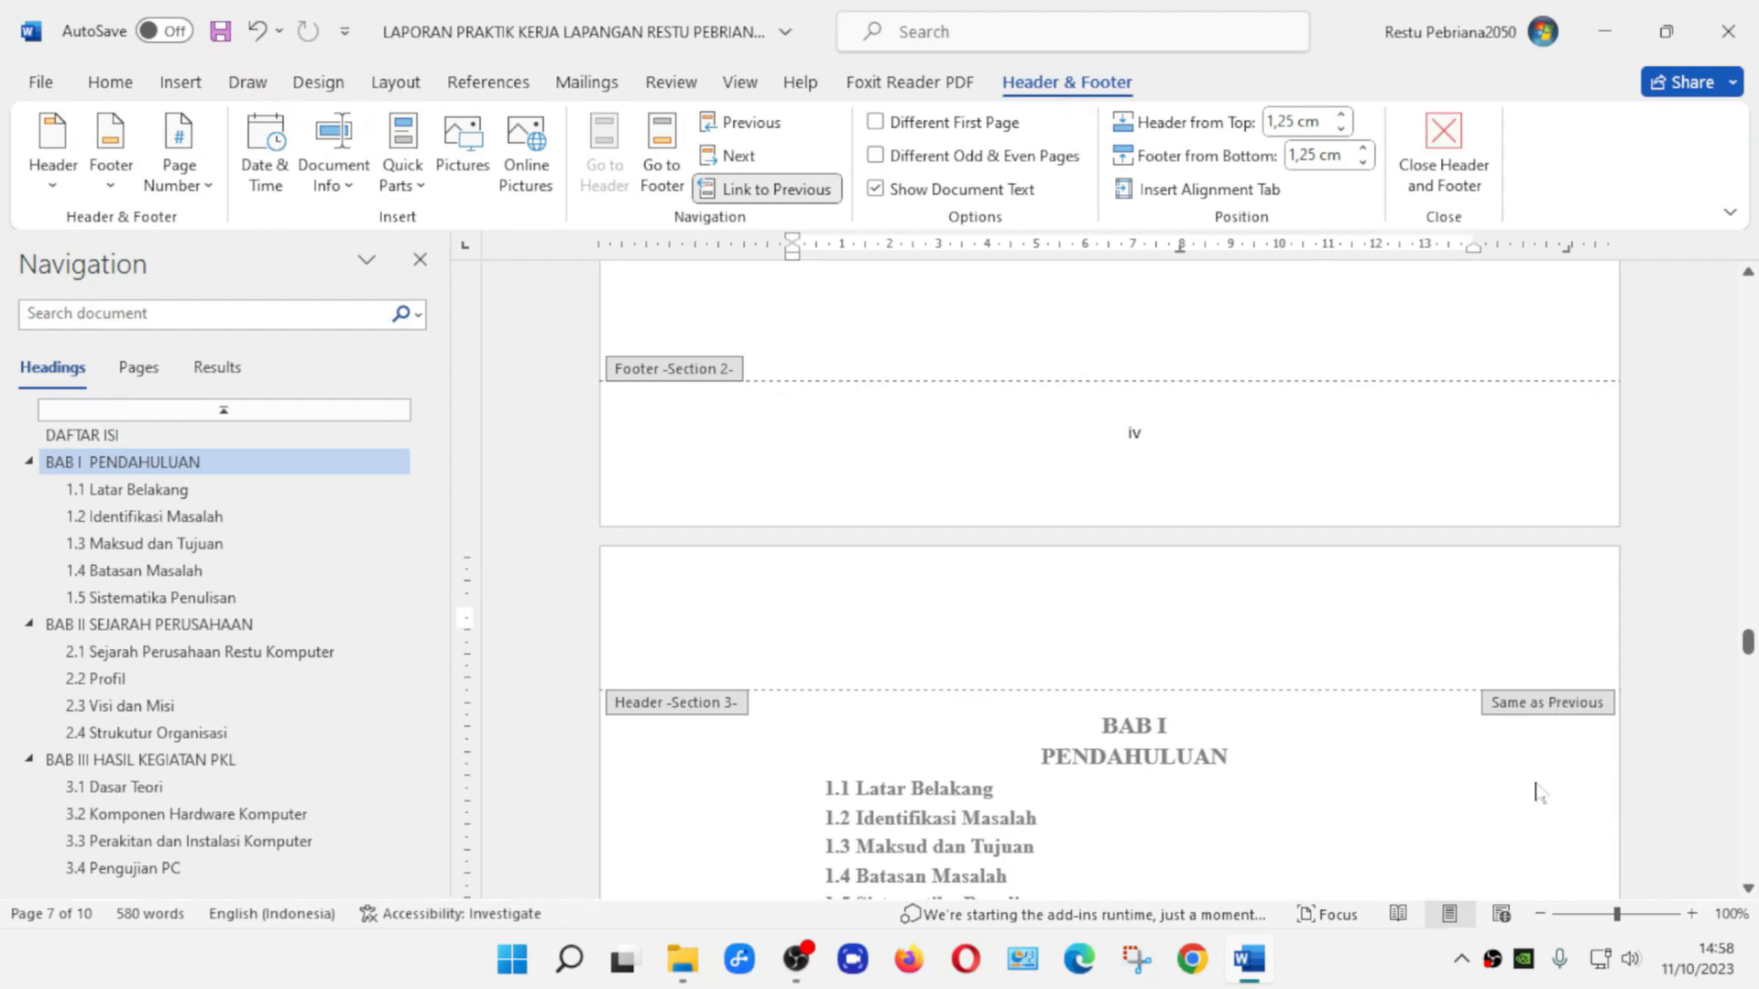
left_click(778, 190)
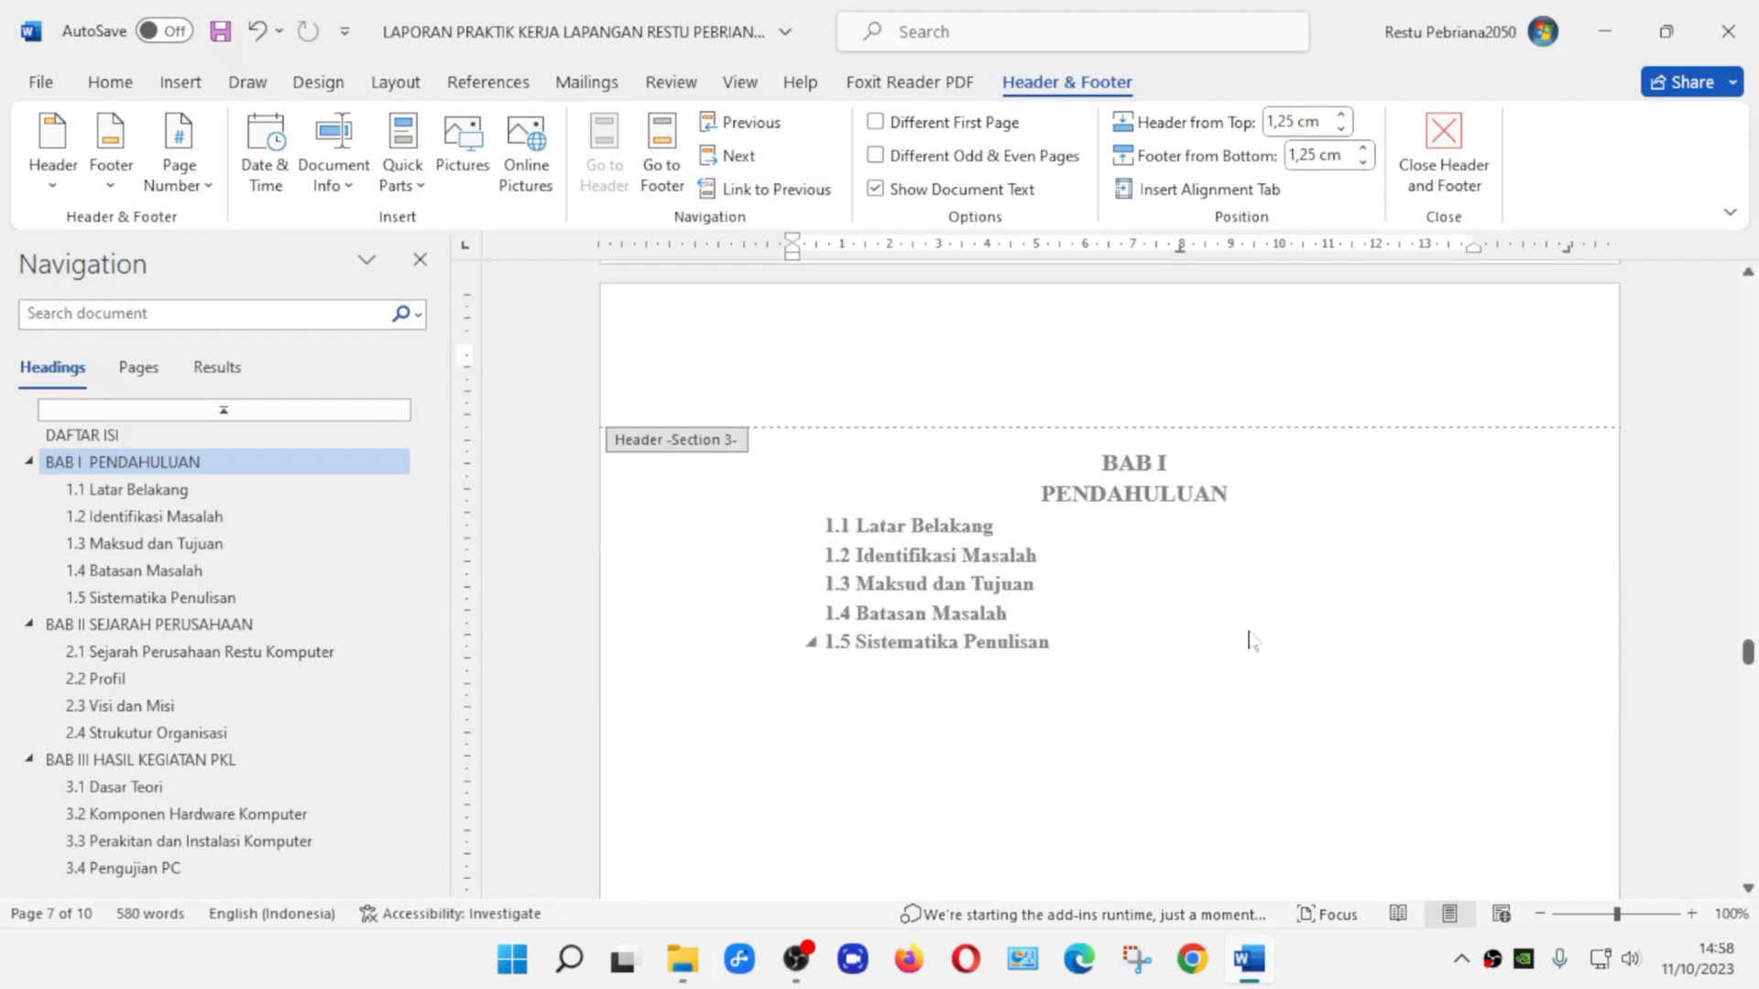
scroll(1252, 641, "down", 5)
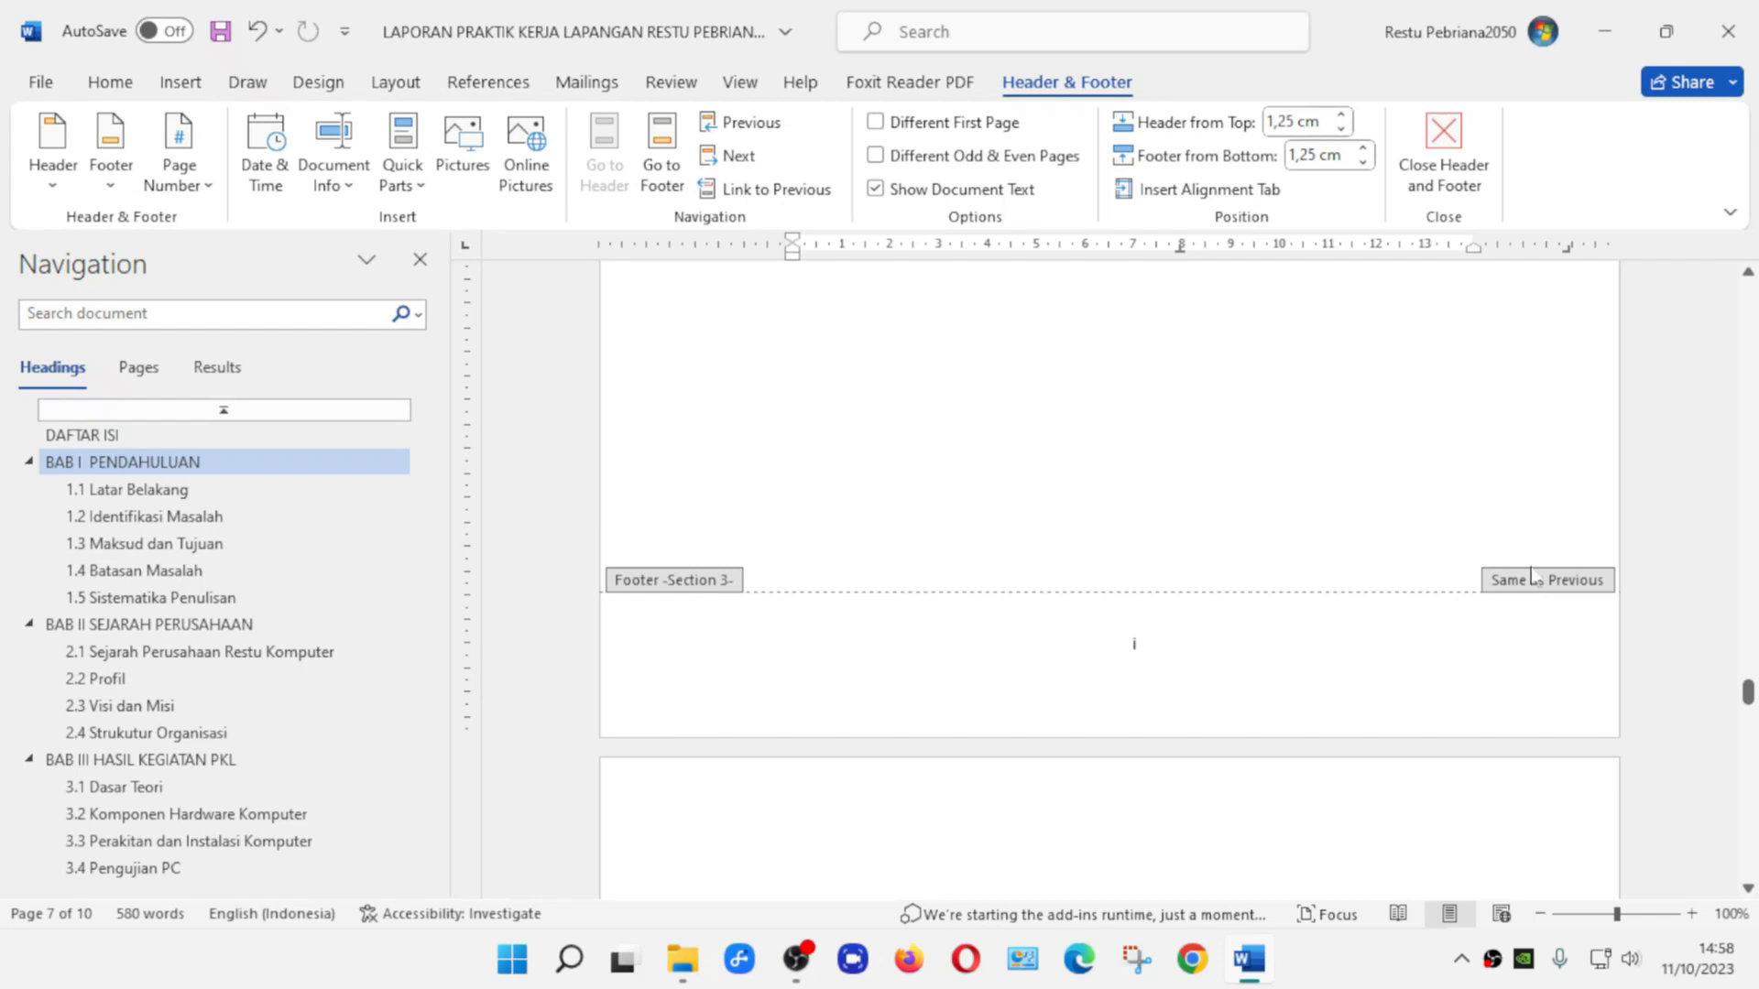
Unlink the section 3 footer on the BAB I page from the previous section
scroll(1135, 632, "up", 10)
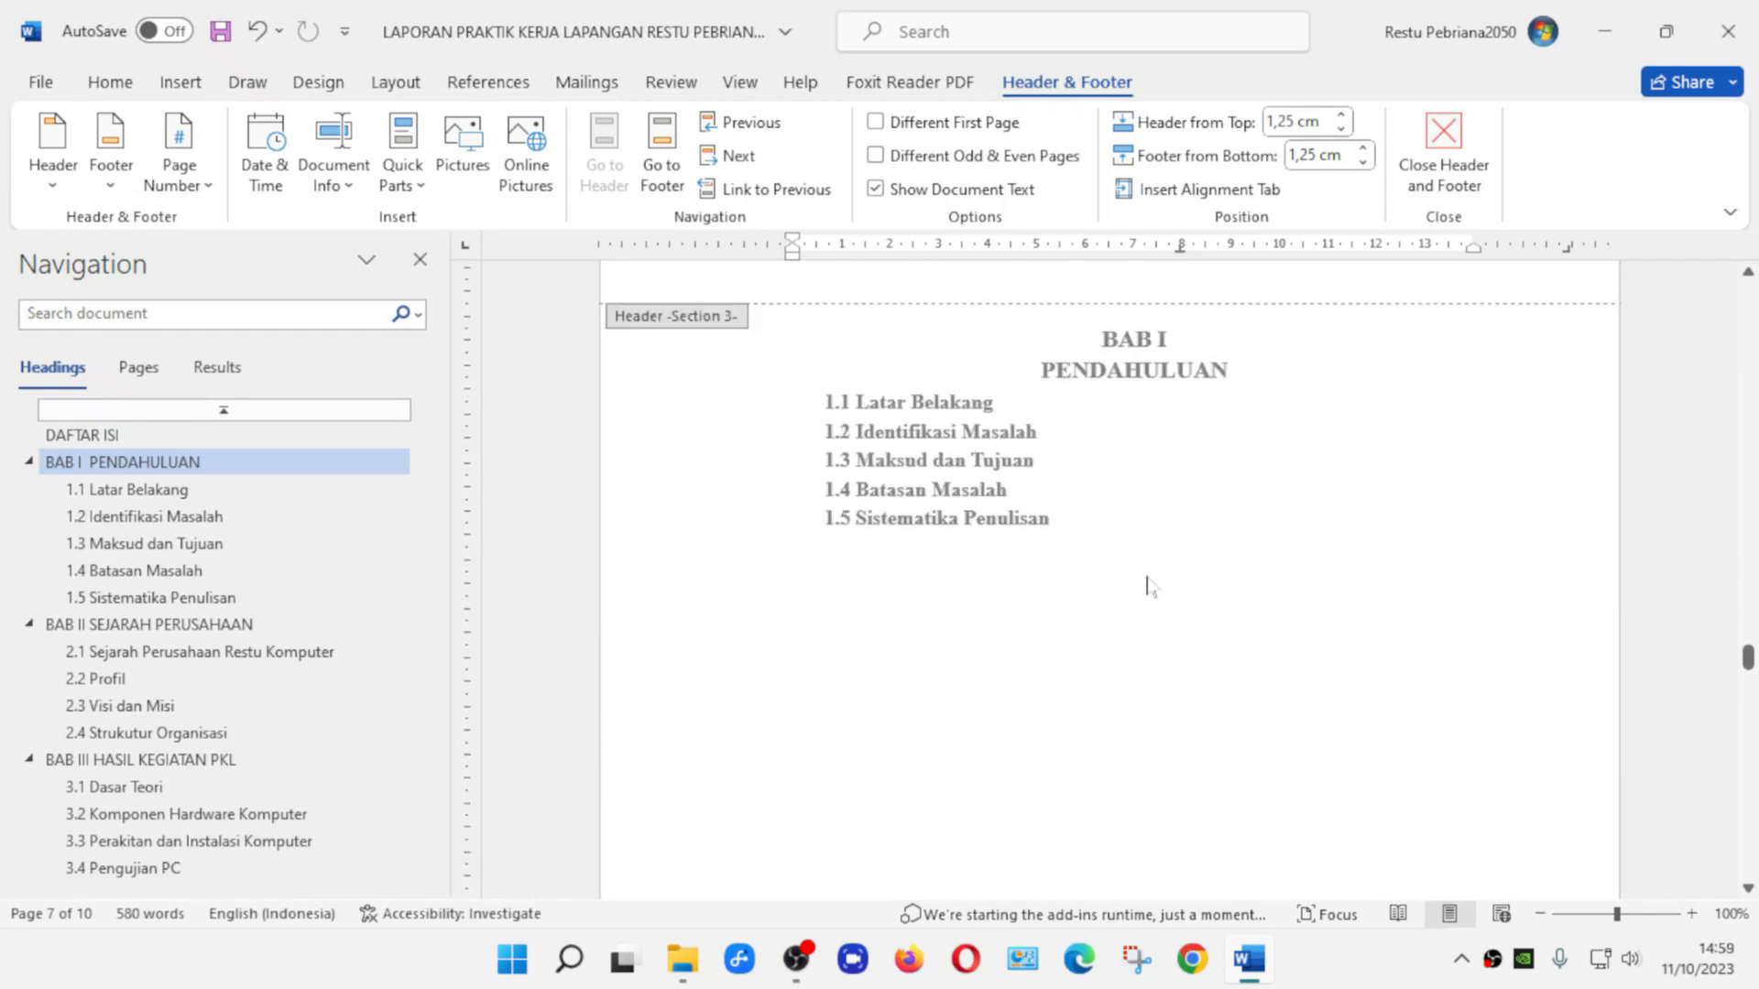
scroll(1150, 583, "down", 5)
left_click(796, 785)
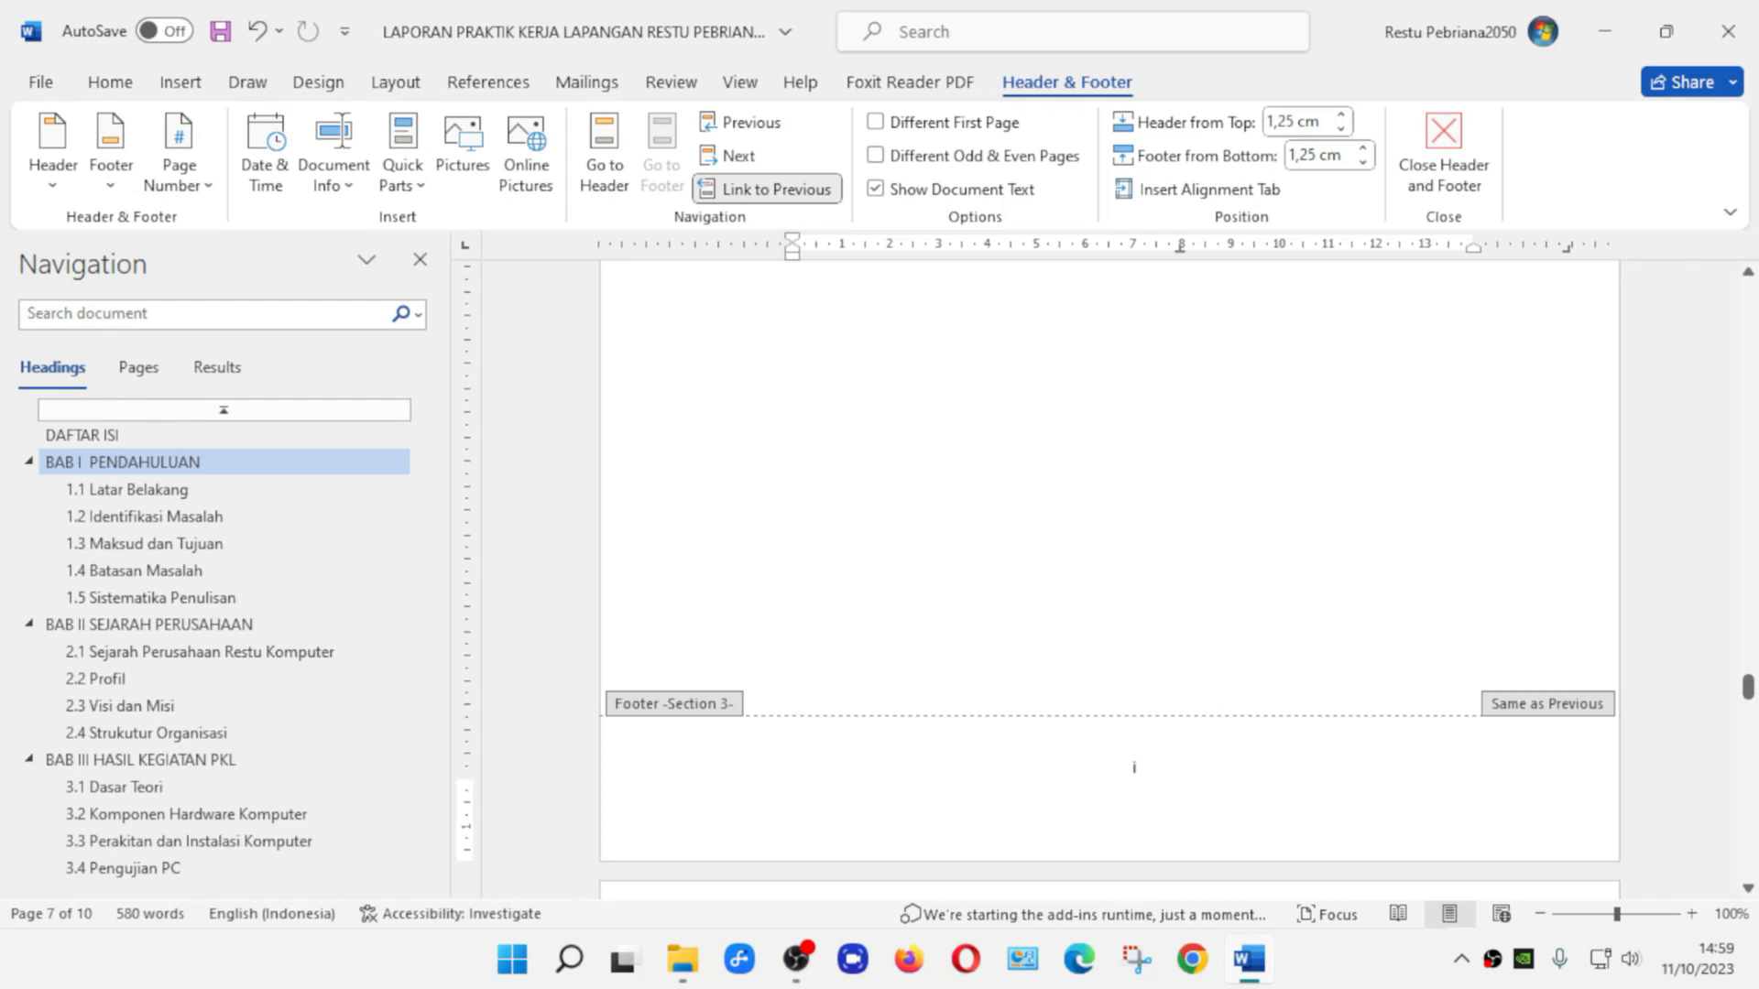
left_click(764, 193)
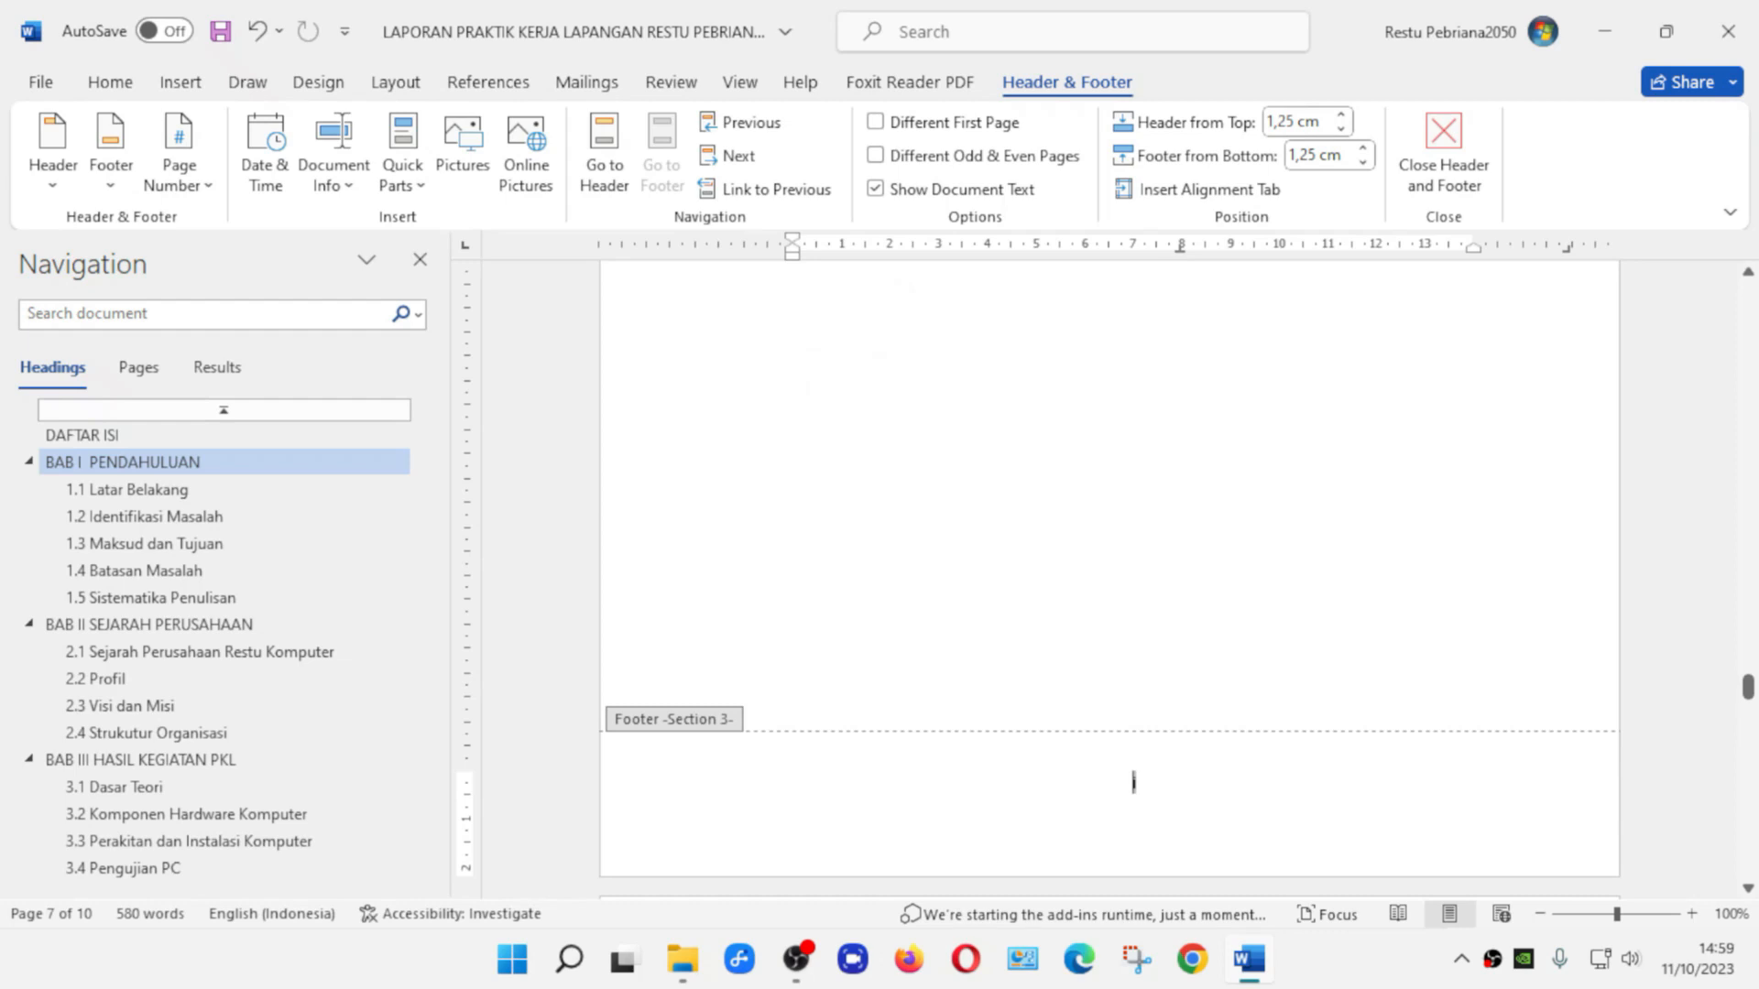
Set the section 3 footer's page number format to 1, 2, 3, … and leave footer editing
scroll(1162, 791, "up", 18)
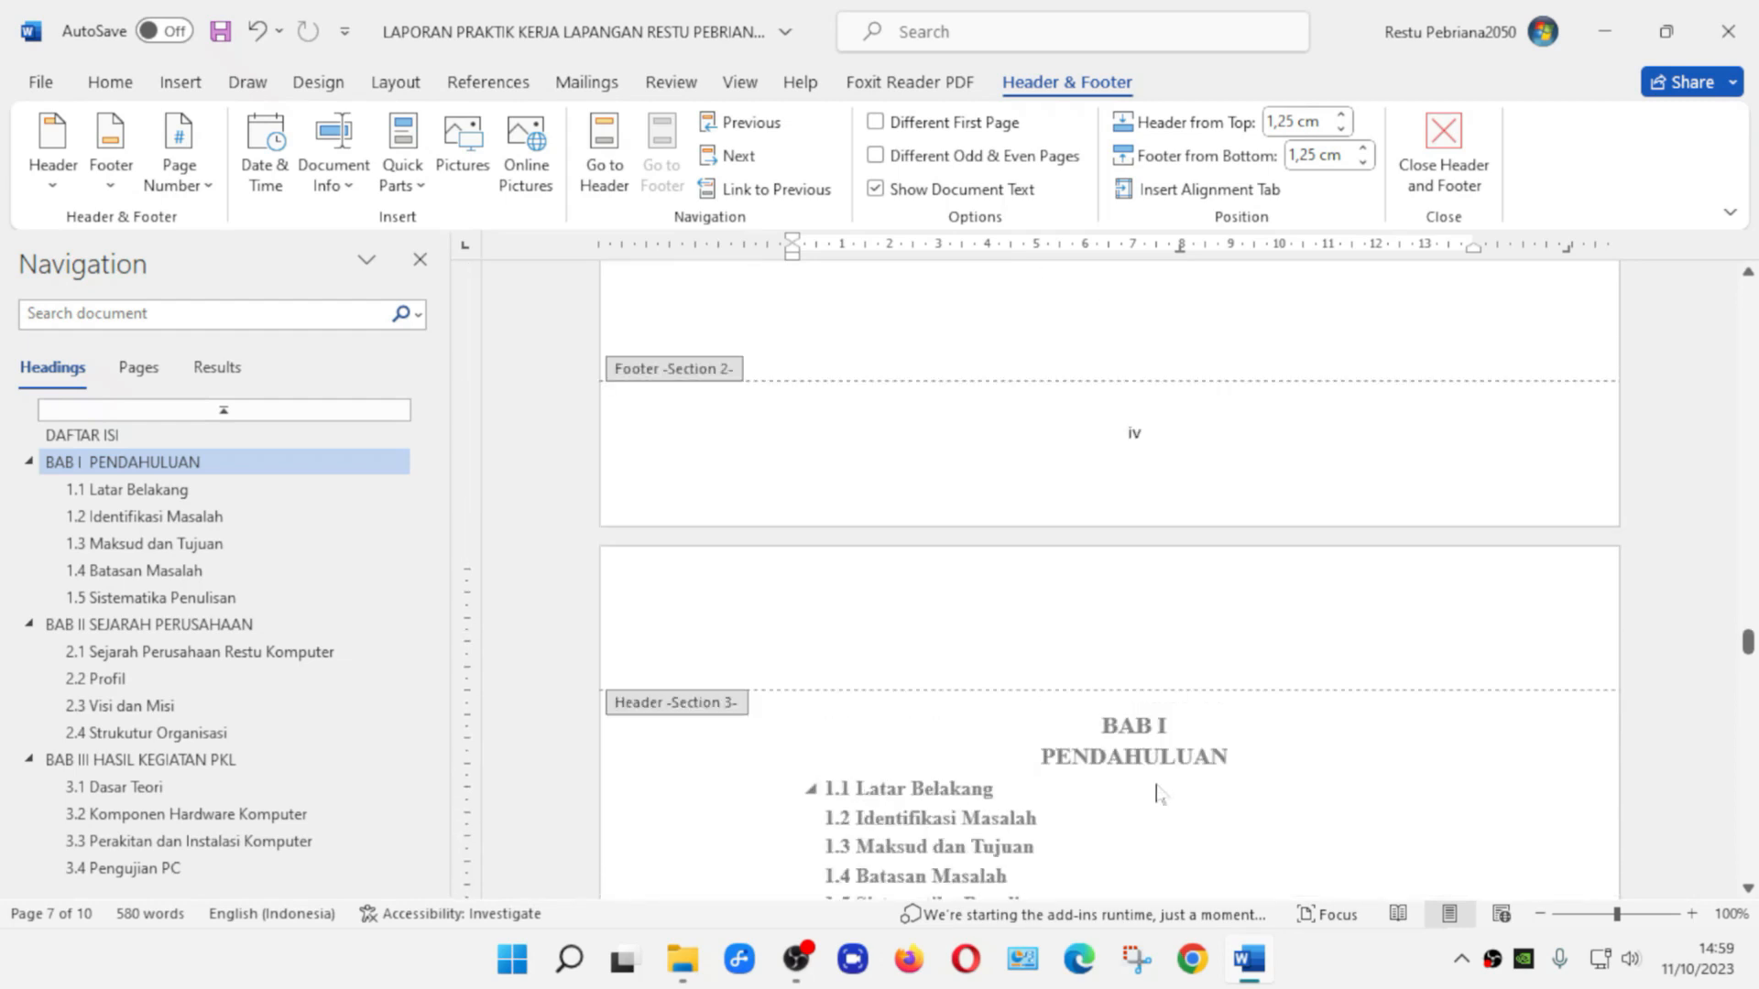
scroll(1162, 791, "down", 12)
scroll(1164, 799, "down", 5)
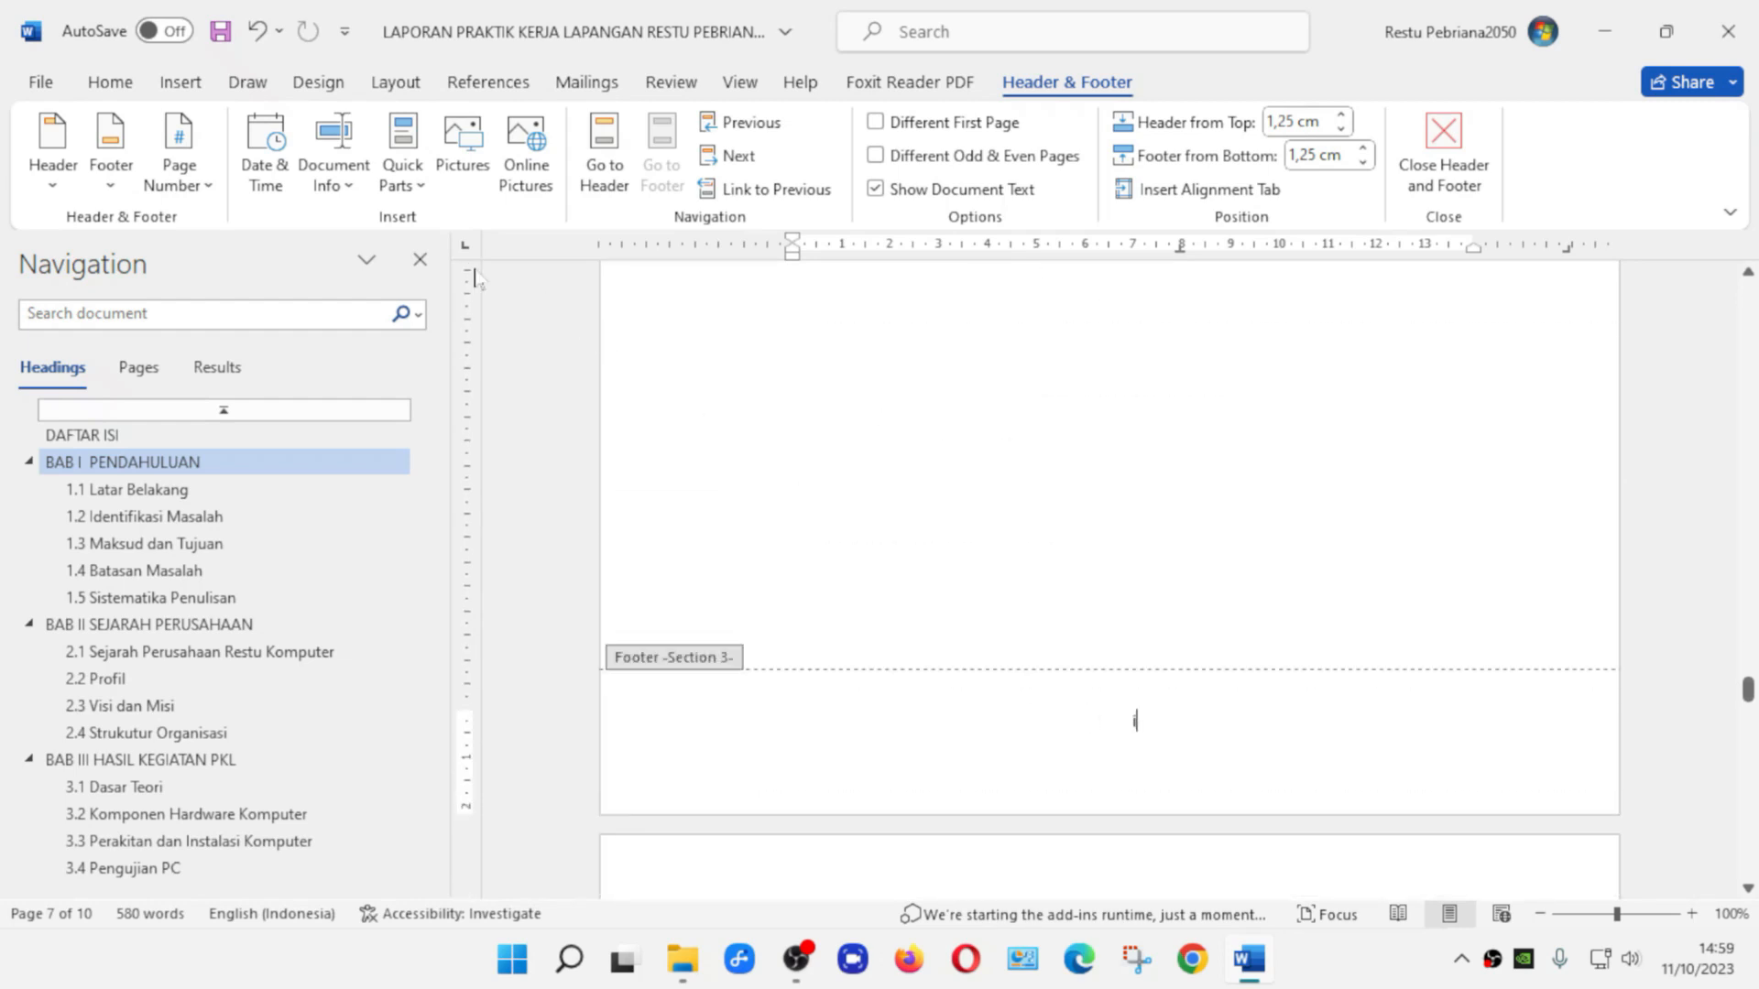
left_click(179, 178)
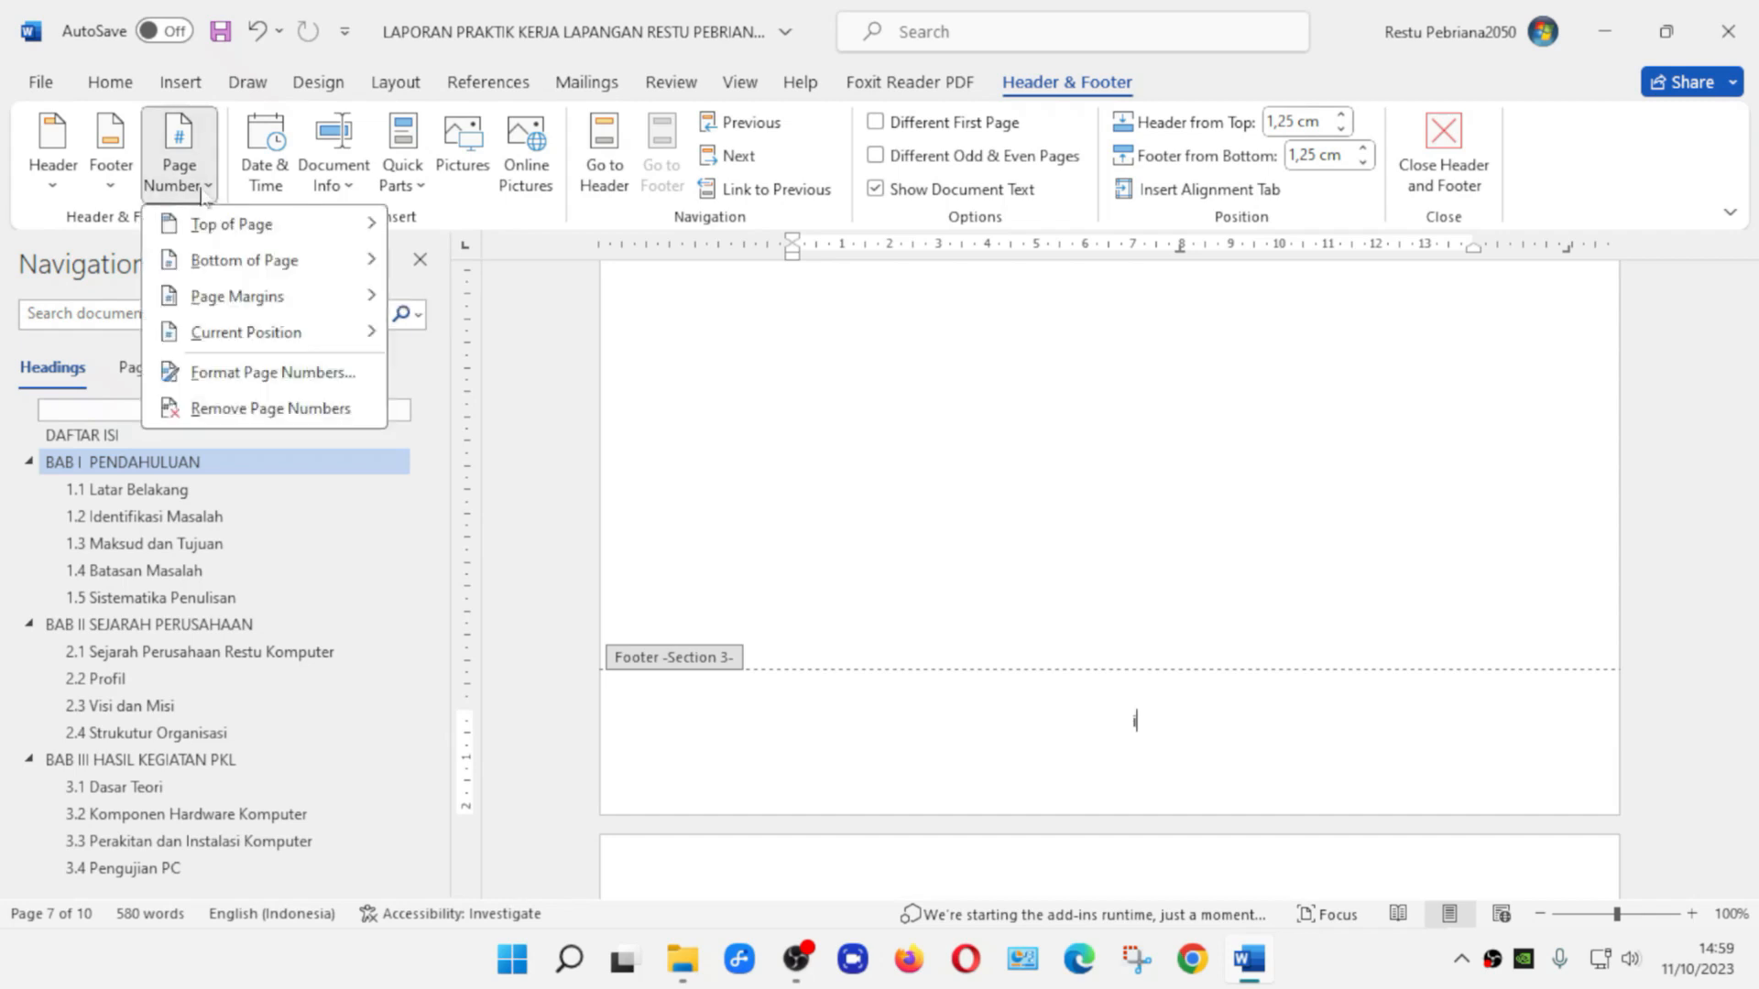
left_click(257, 372)
left_click(1024, 326)
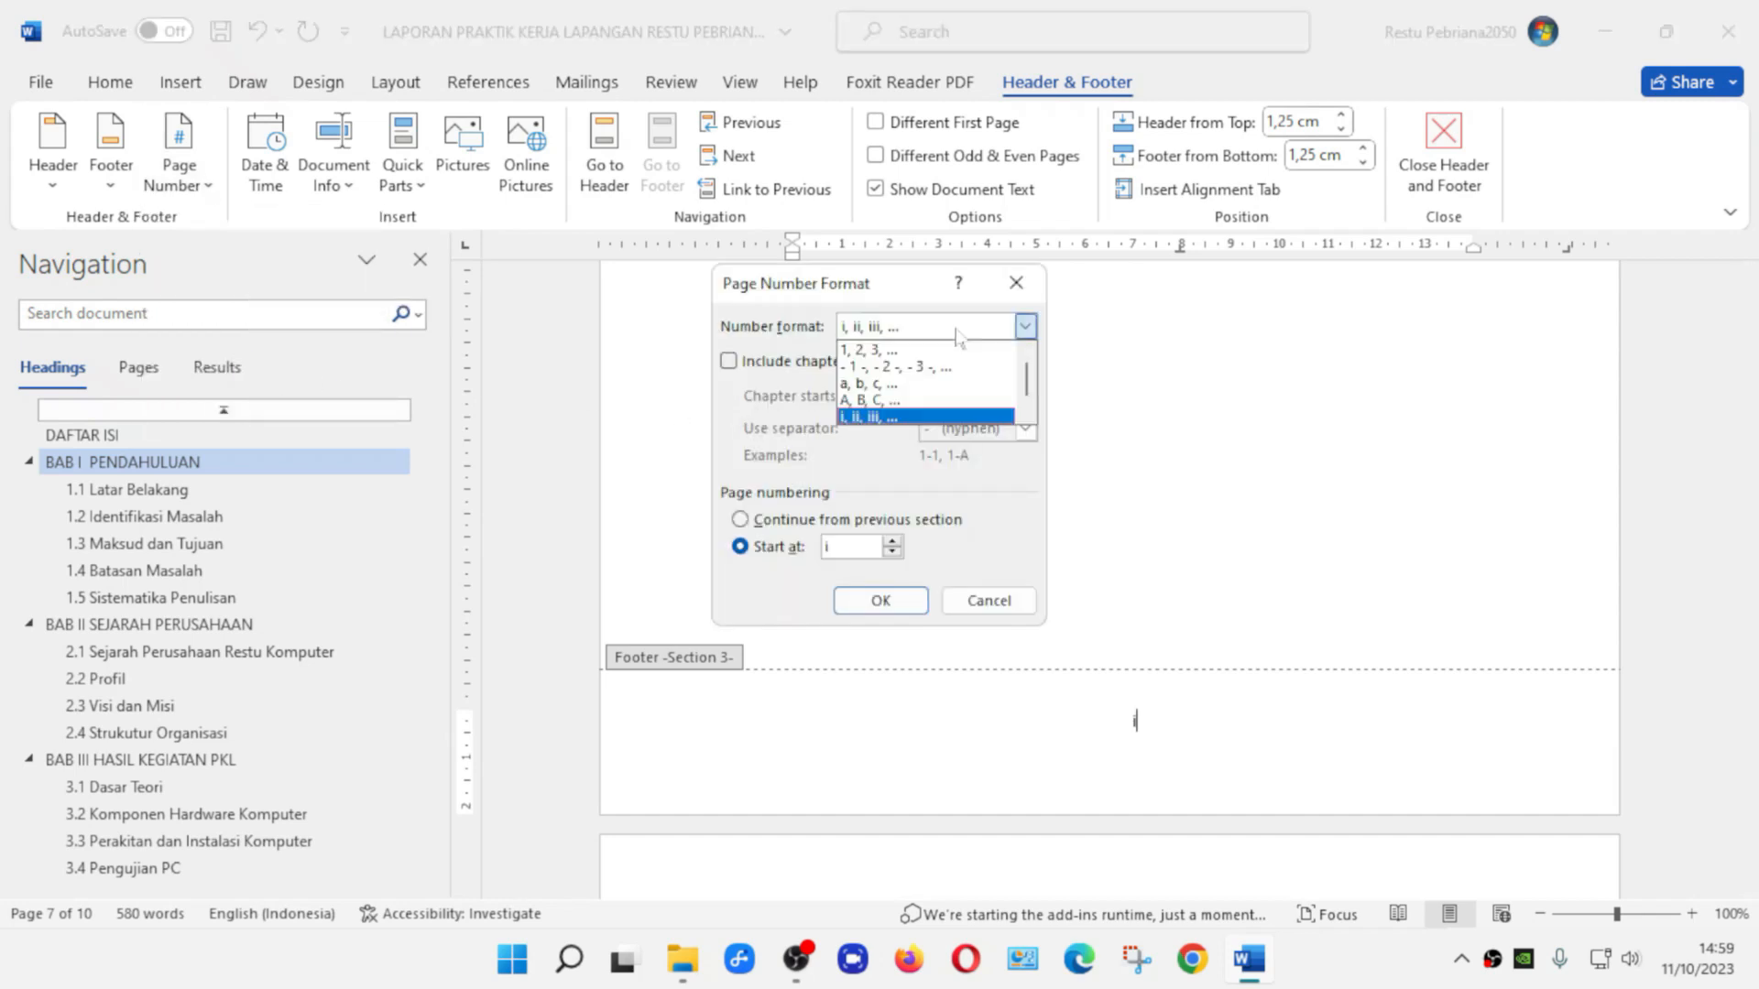
left_click(903, 354)
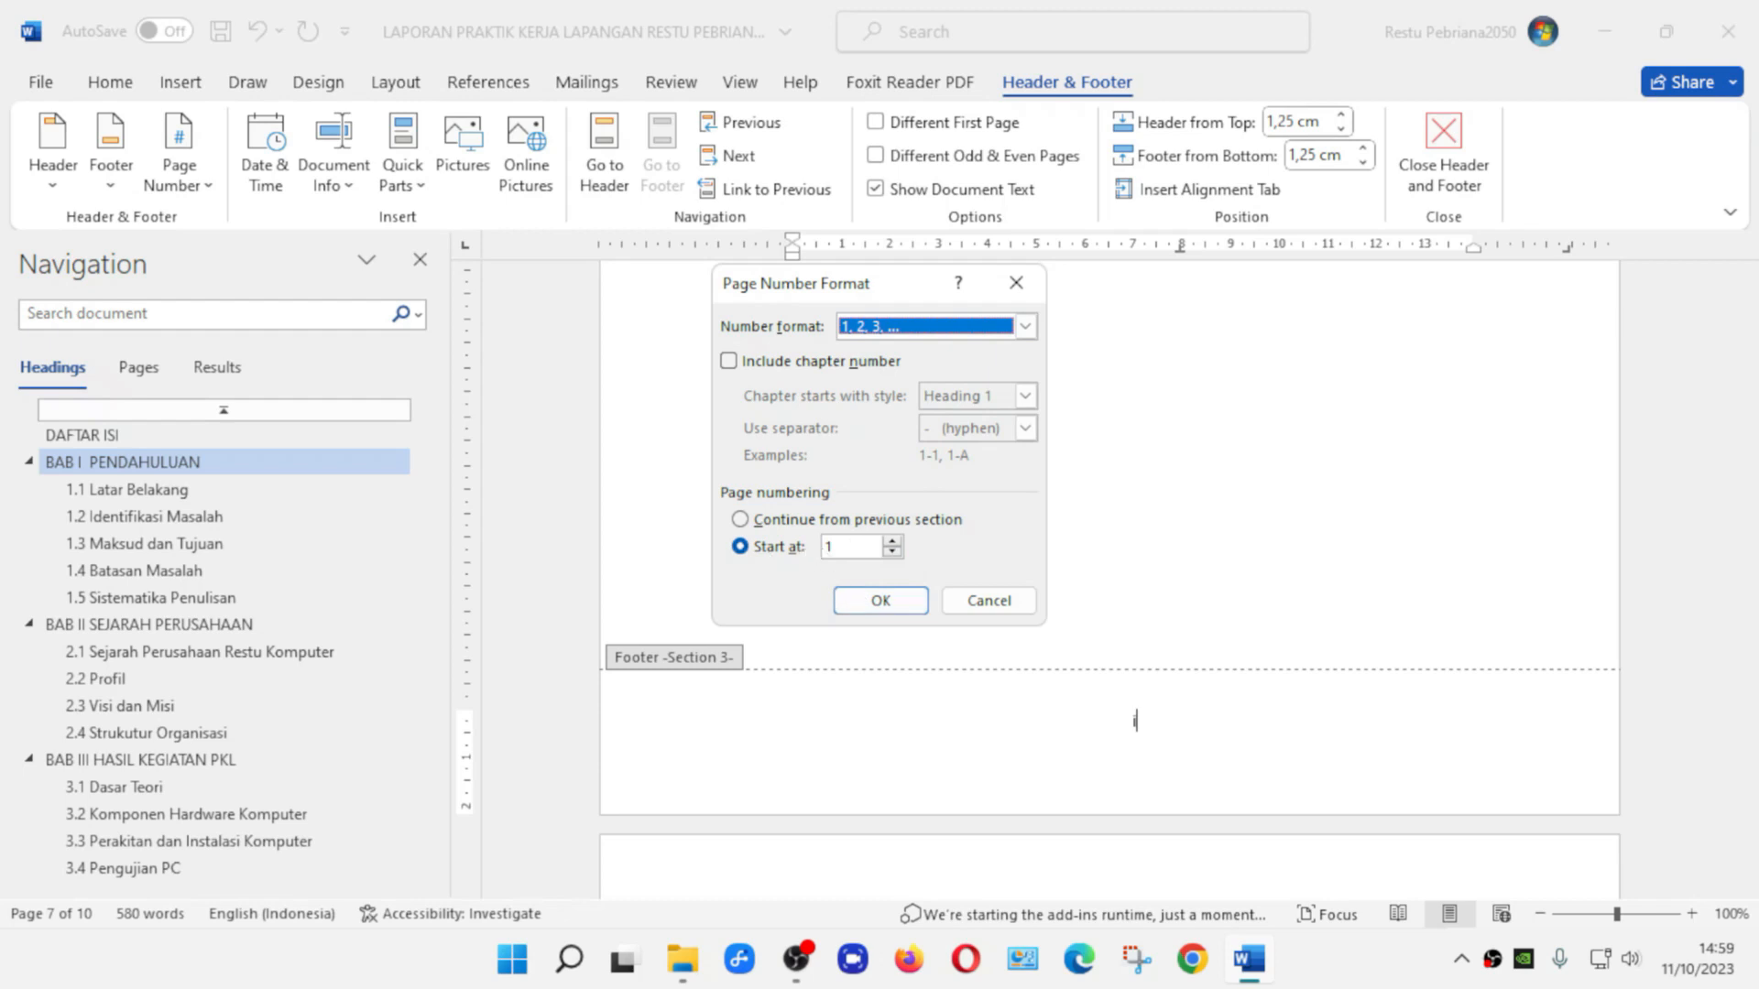
left_click(889, 601)
left_click_drag(1746, 687, 1747, 294)
double_click(1454, 605)
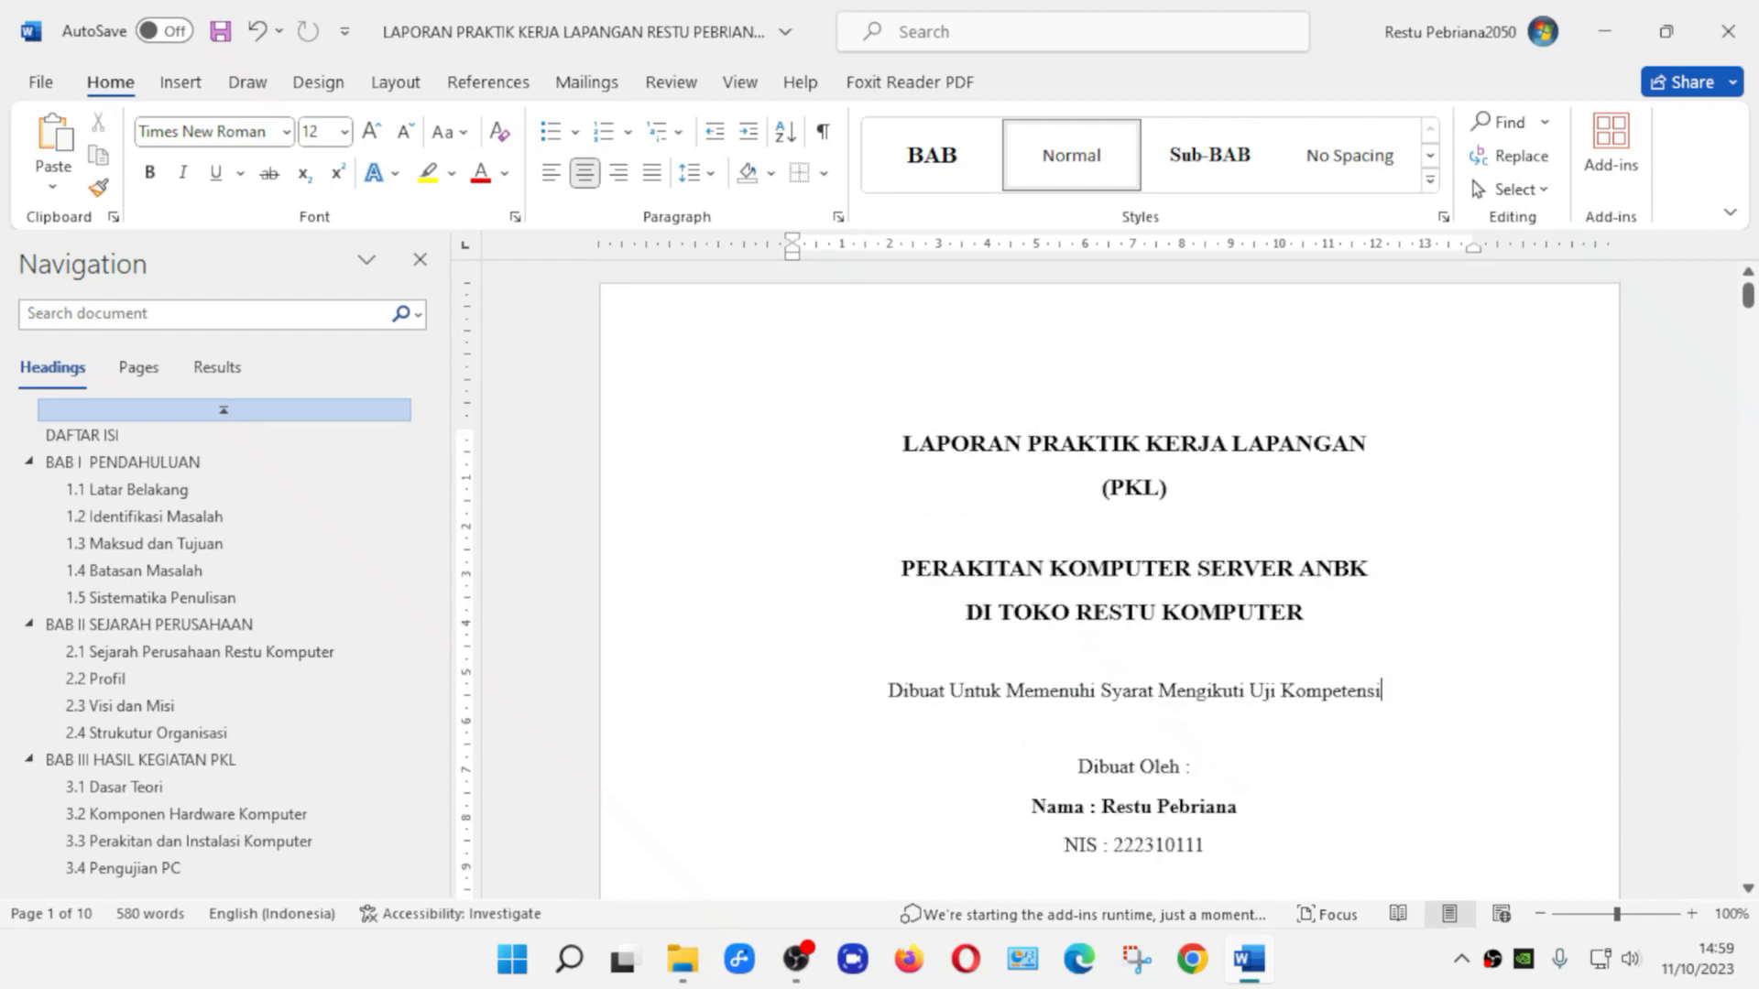
Examine the page numbering from the covers through LEMBAR PENGESAHAN, KATA PENGANTAR and DAFTAR ISI to the BAB I page
scroll(1108, 577, "down", 6)
scroll(1252, 636, "down", 3)
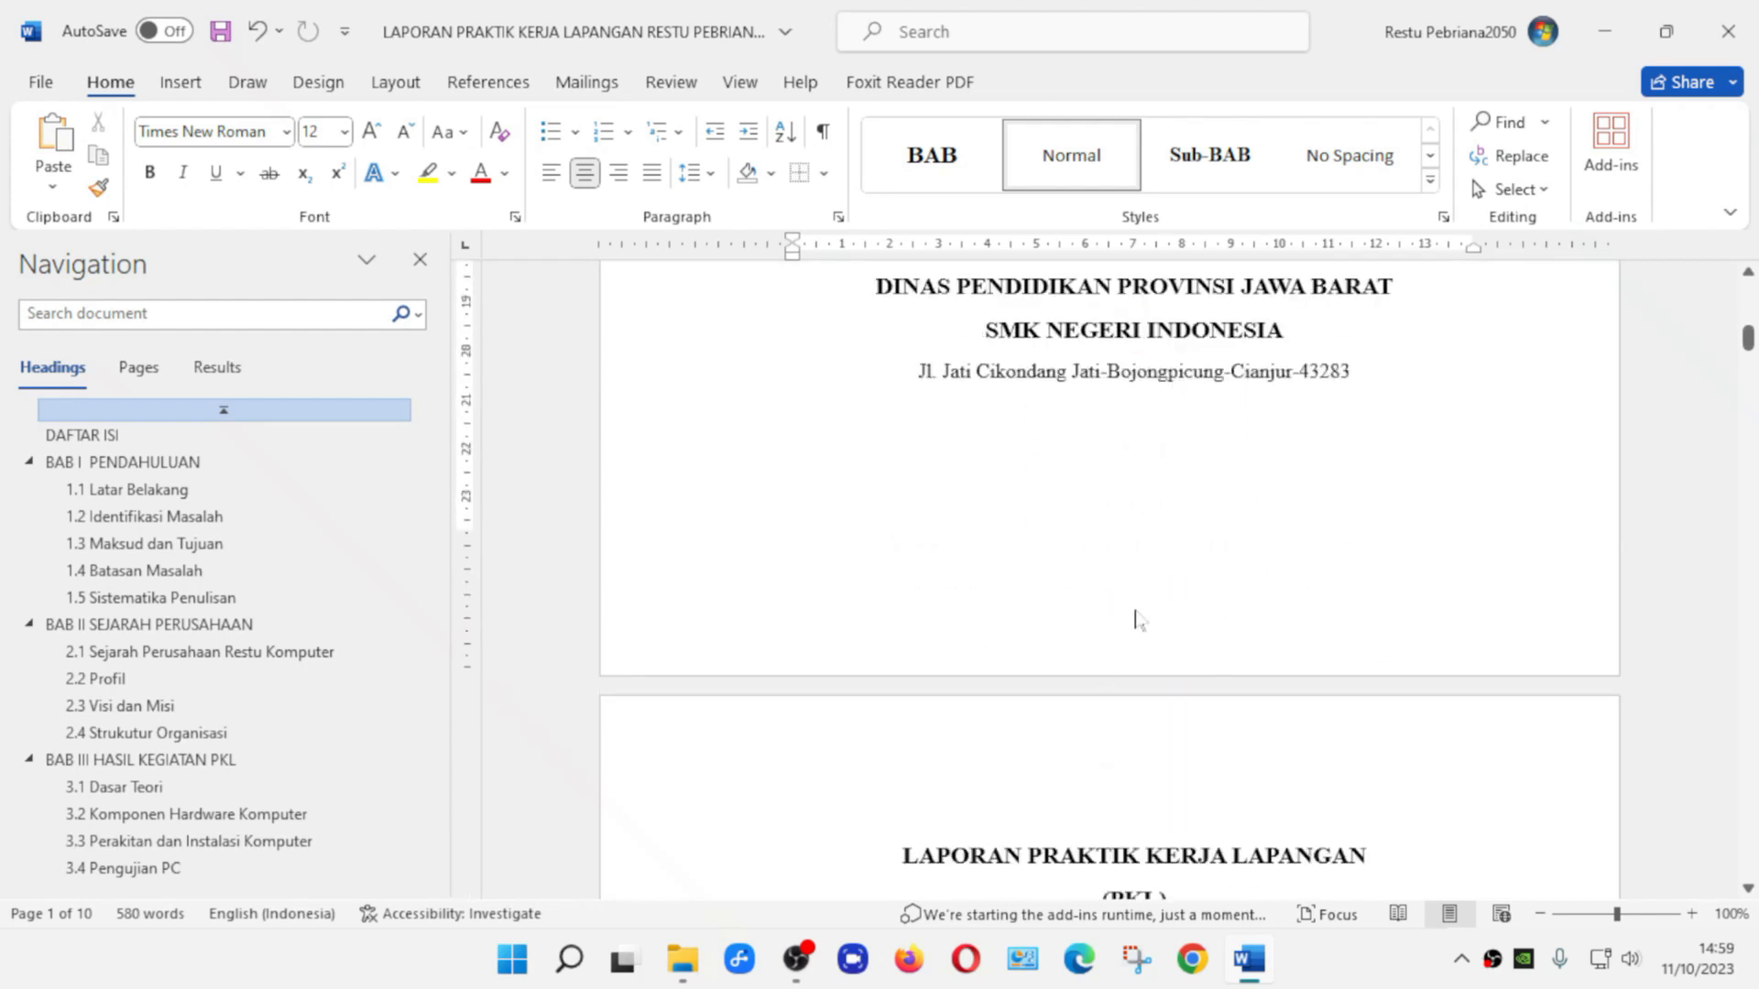
scroll(1138, 616, "up", 8)
scroll(1108, 577, "down", 10)
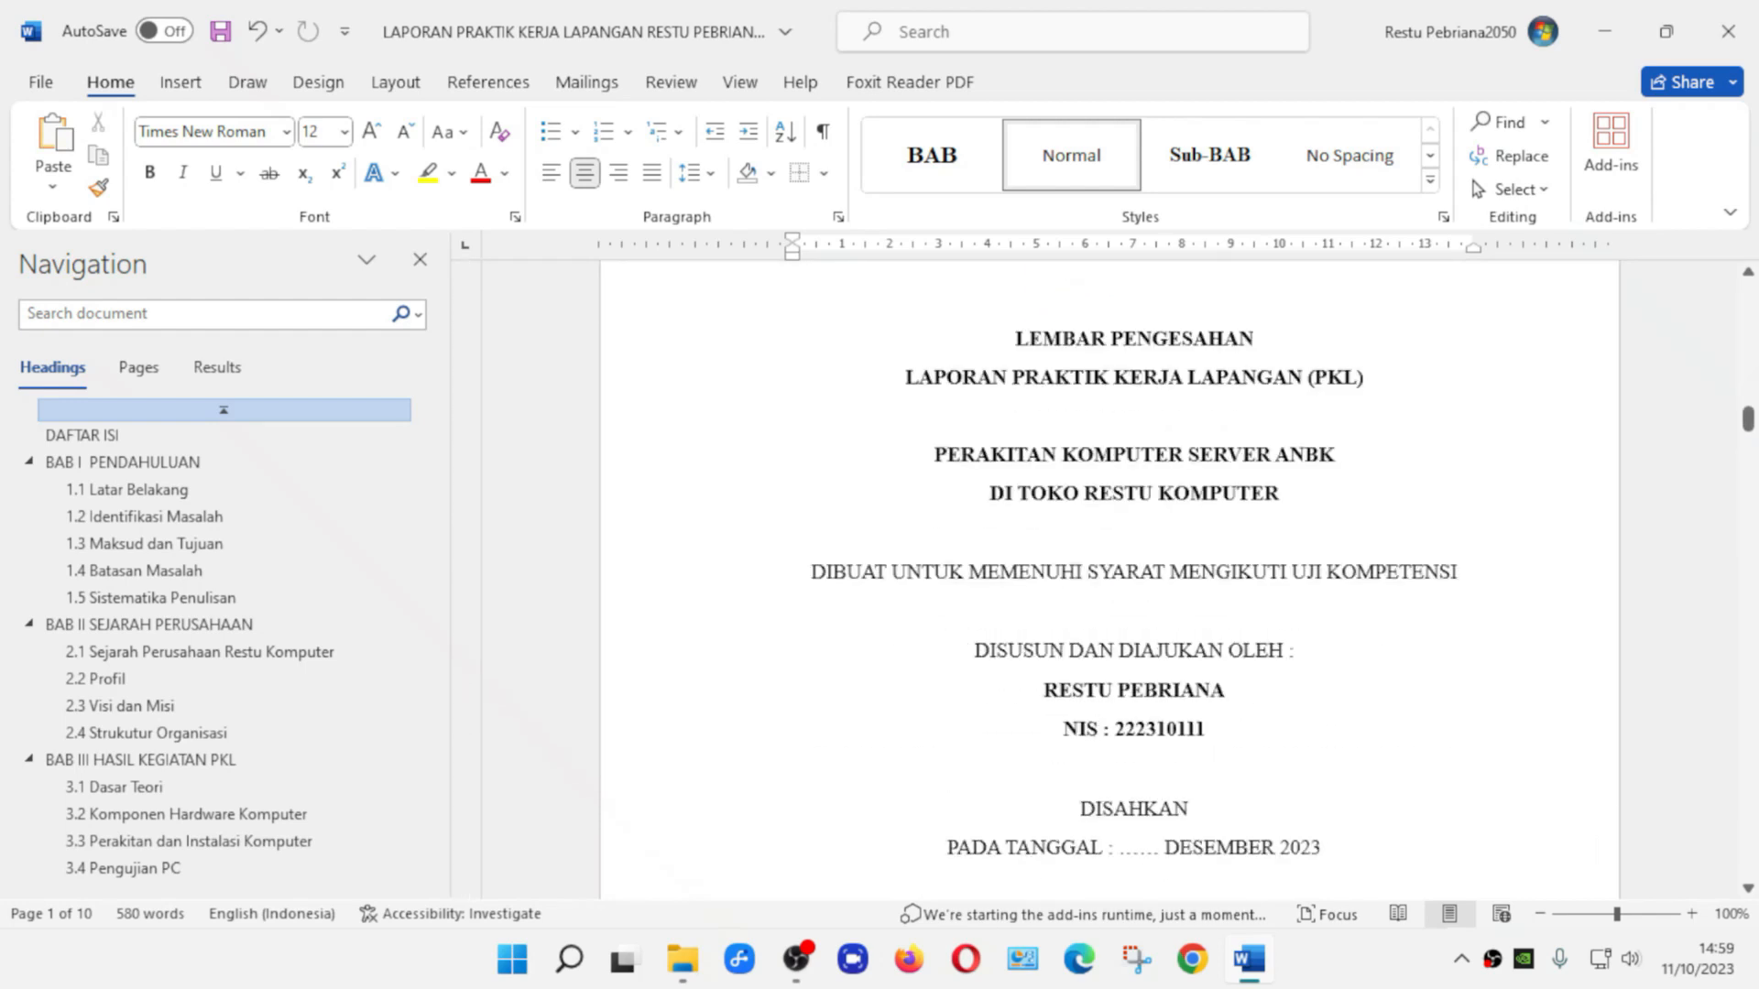
scroll(1109, 577, "up", 1)
scroll(1188, 693, "down", 10)
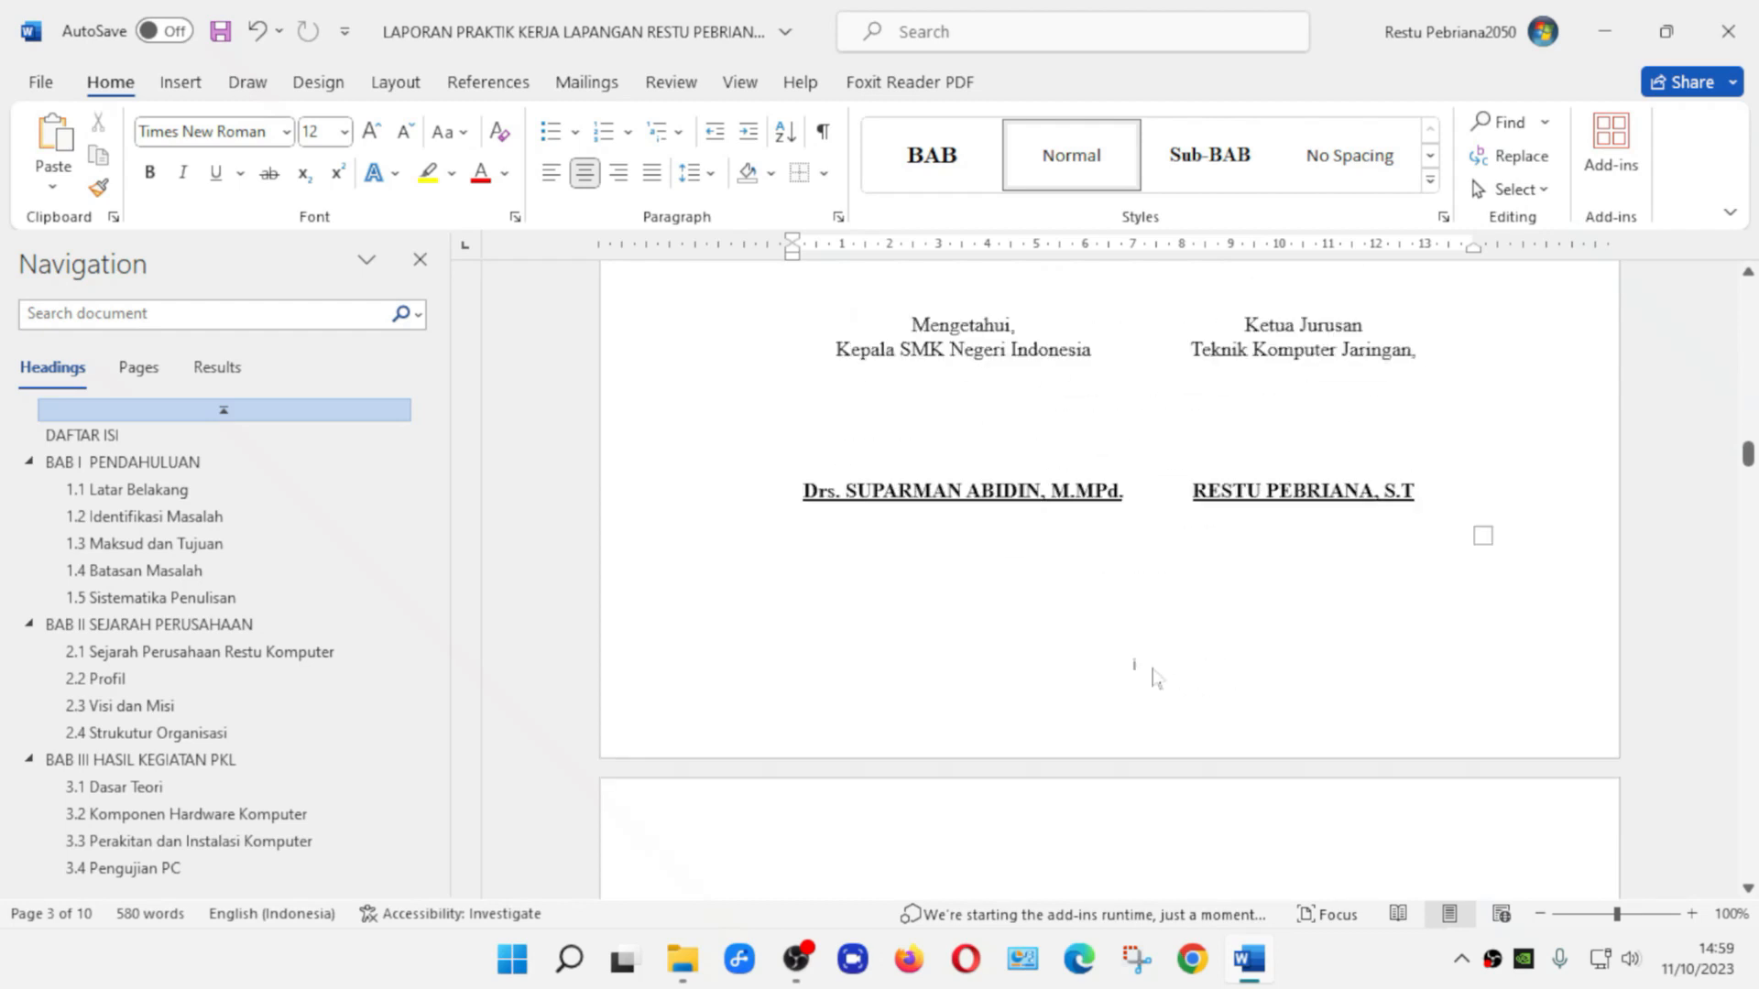
scroll(1154, 678, "down", 15)
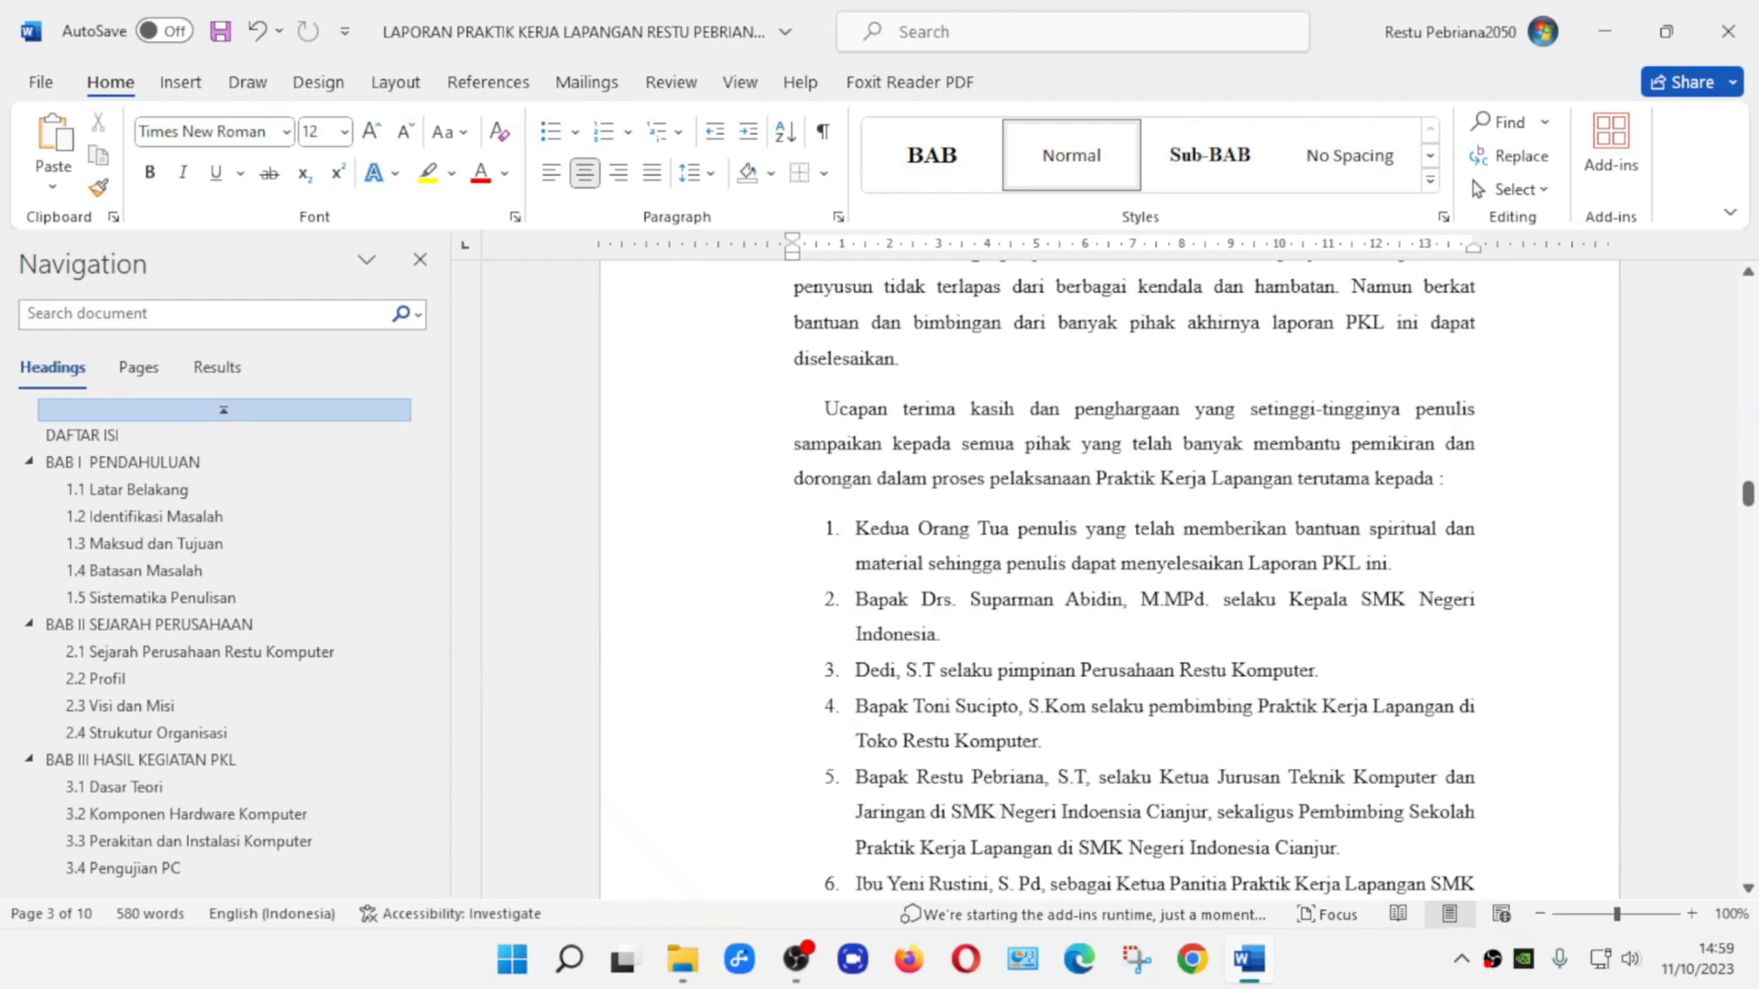
scroll(1163, 553, "down", 10)
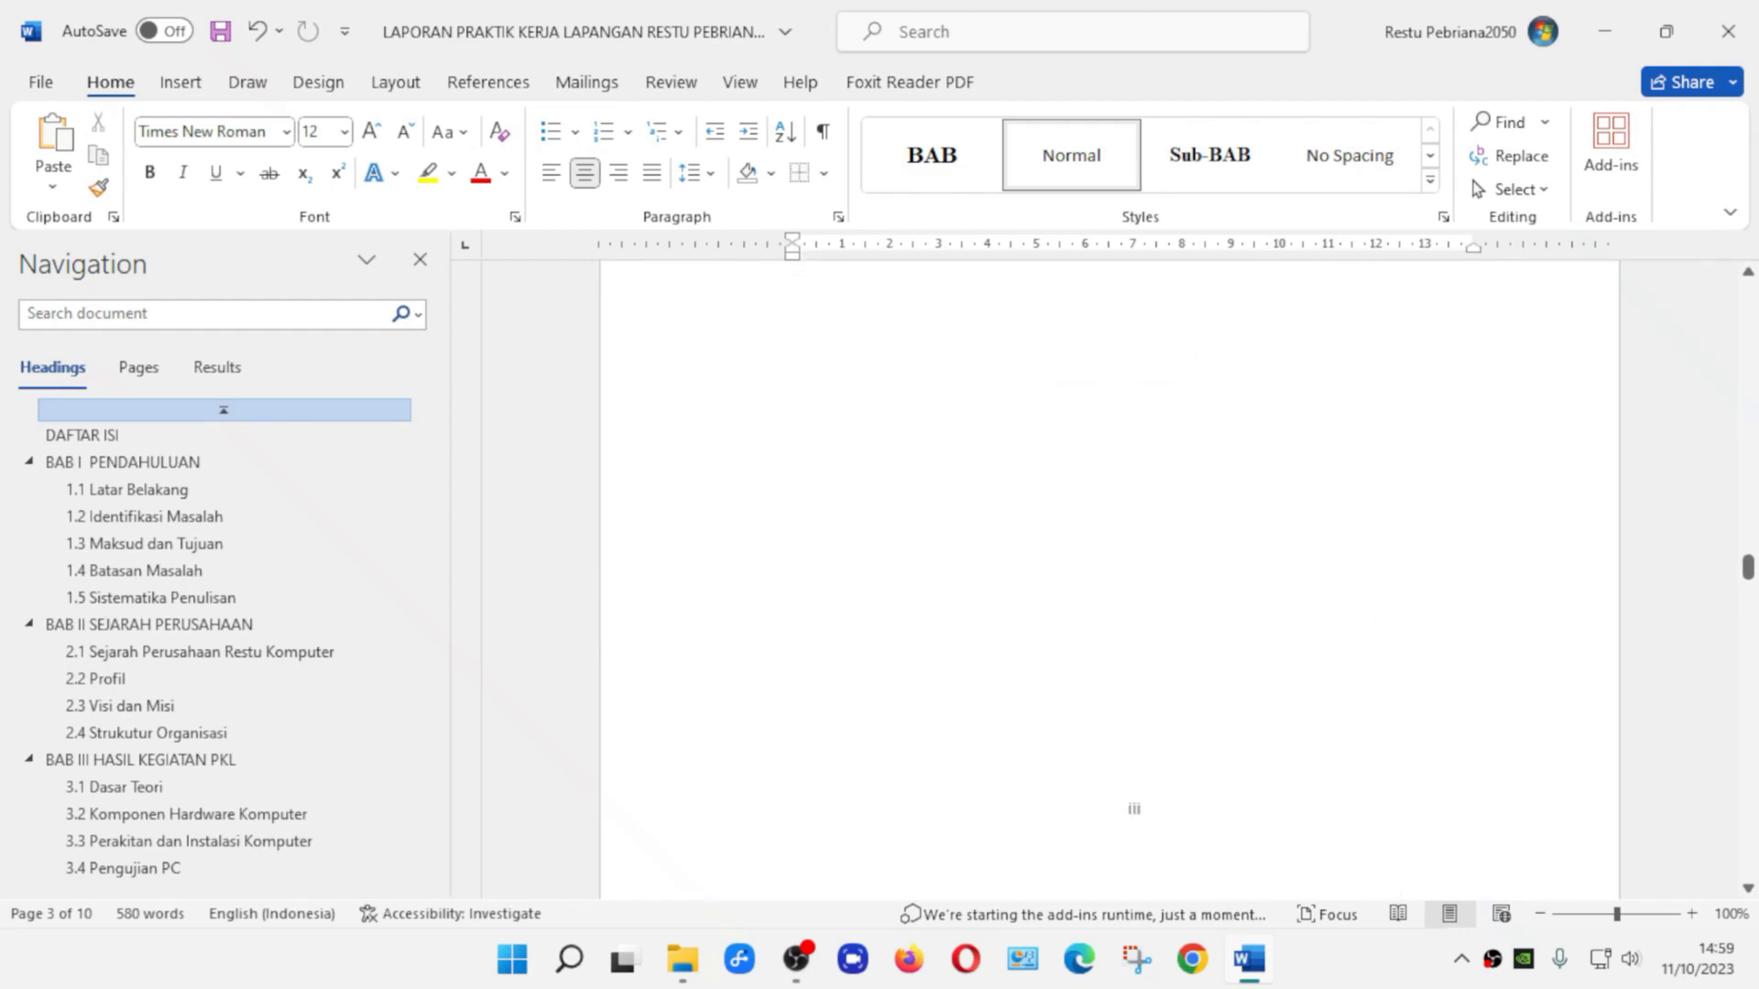
scroll(1178, 595, "down", 8)
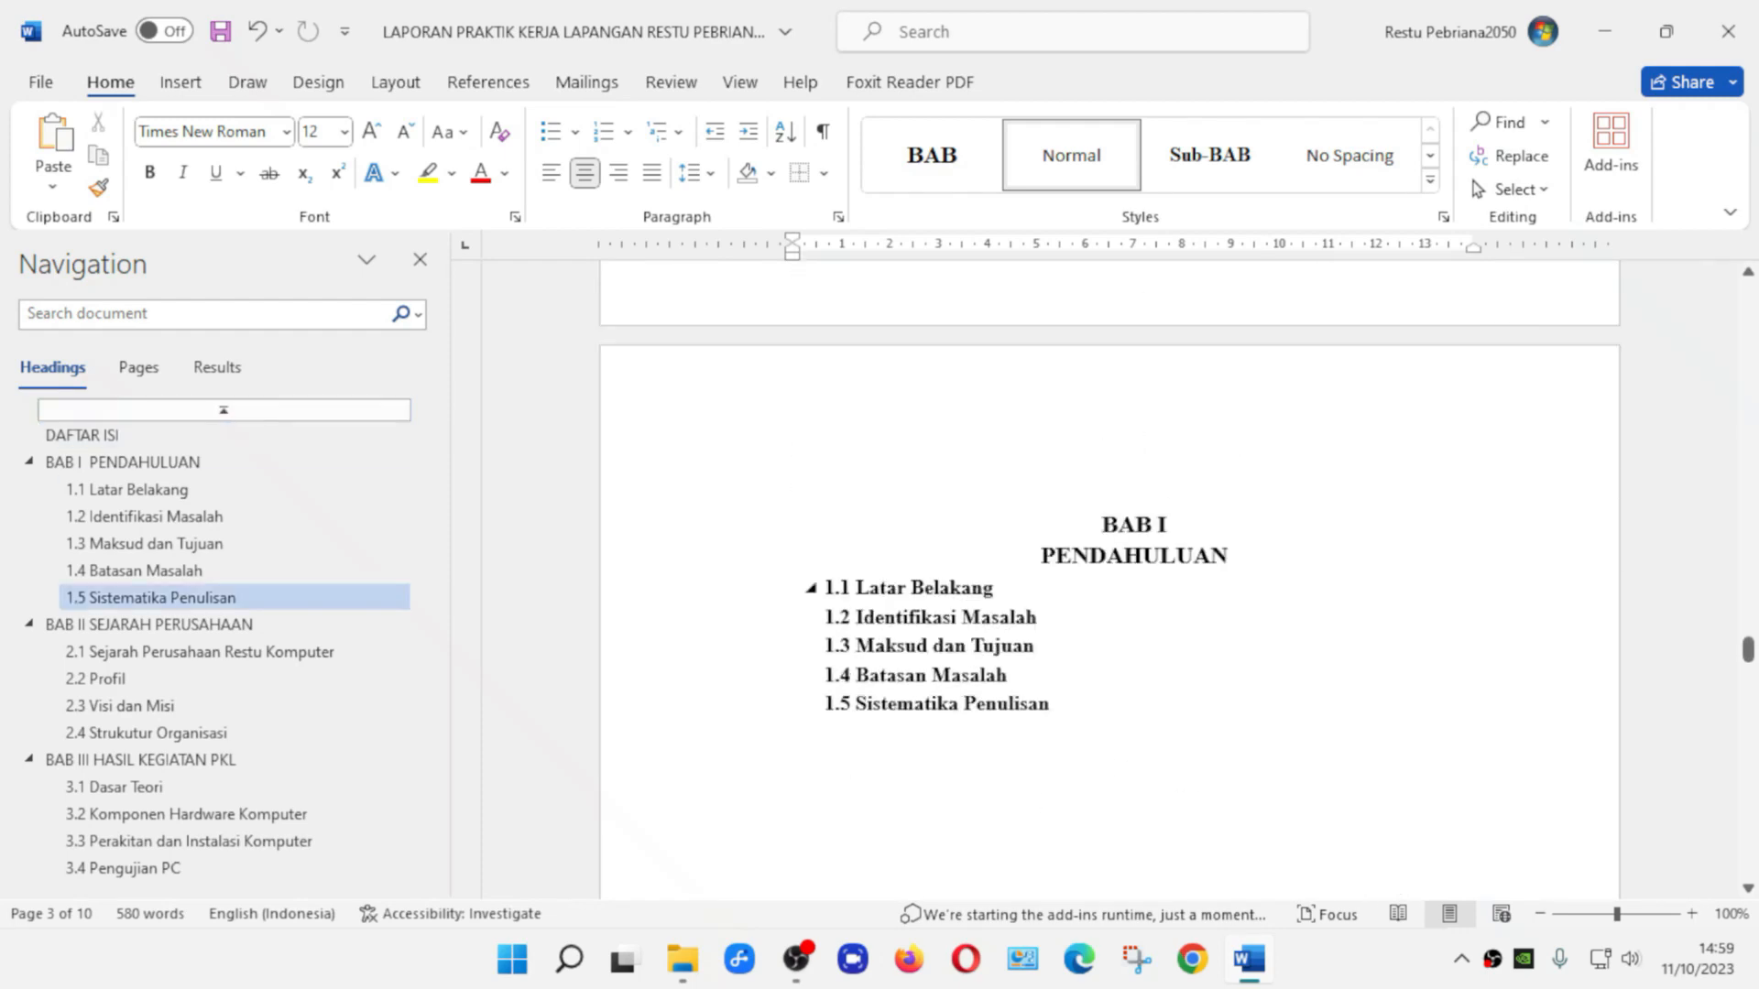
scroll(1178, 596, "up", 3)
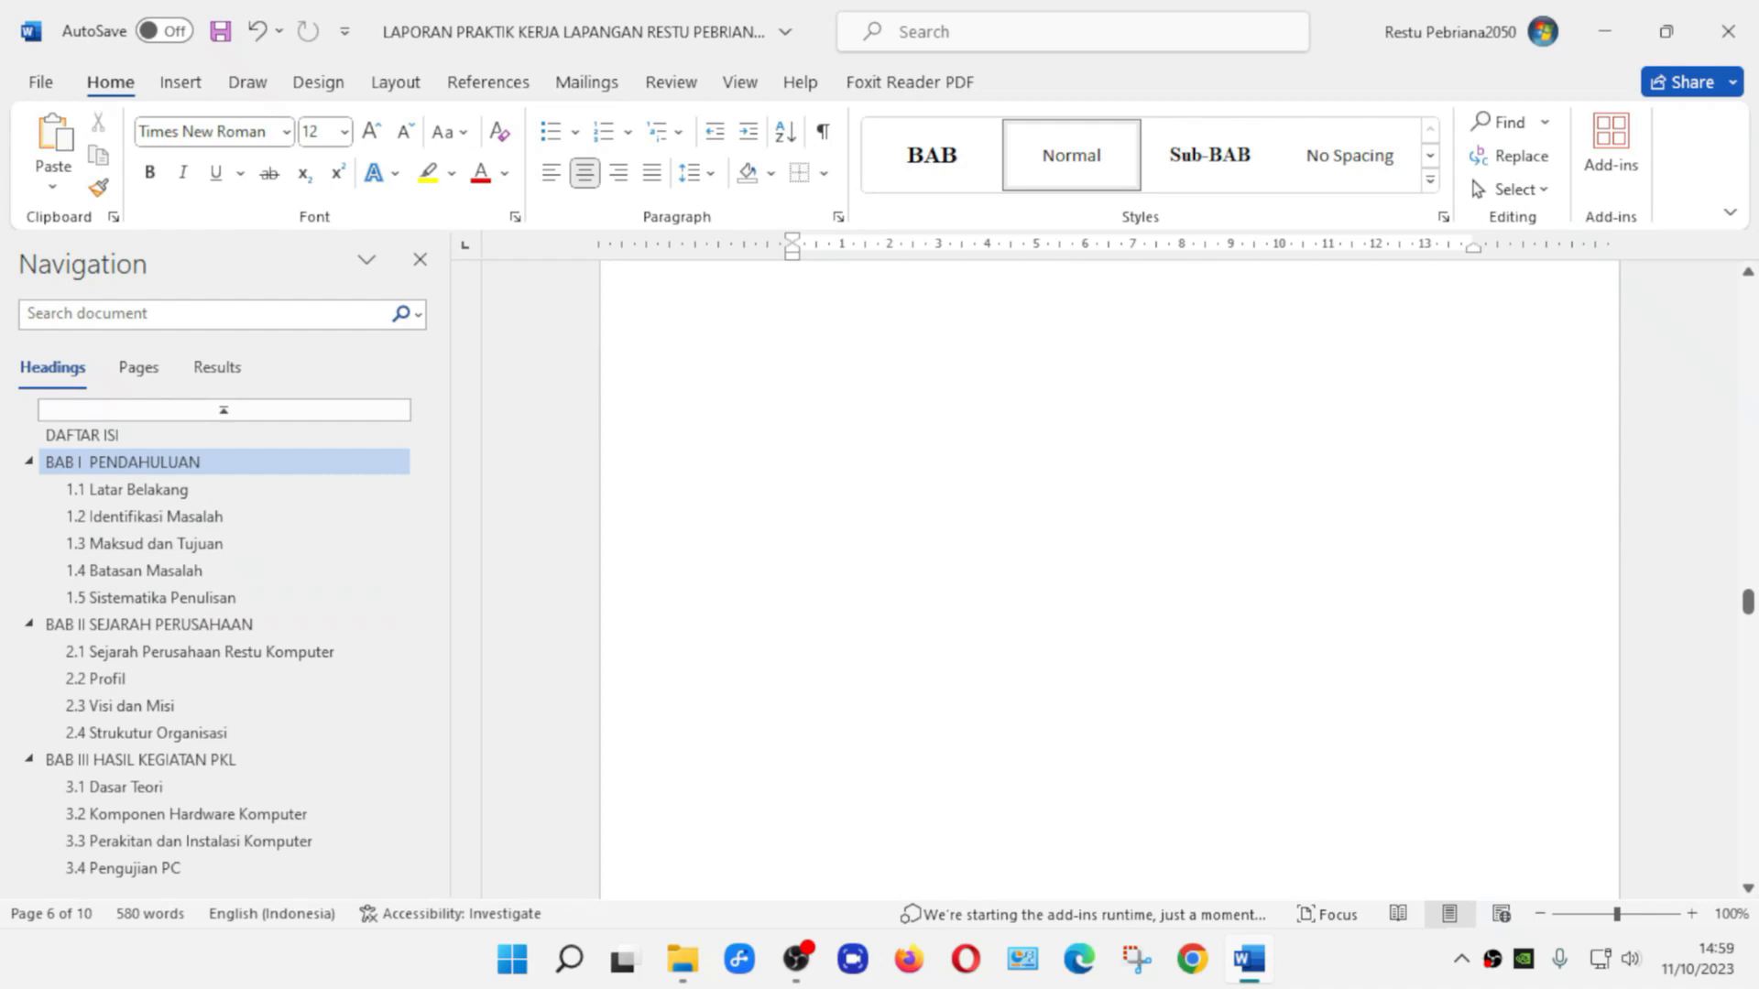
scroll(1178, 595, "down", 10)
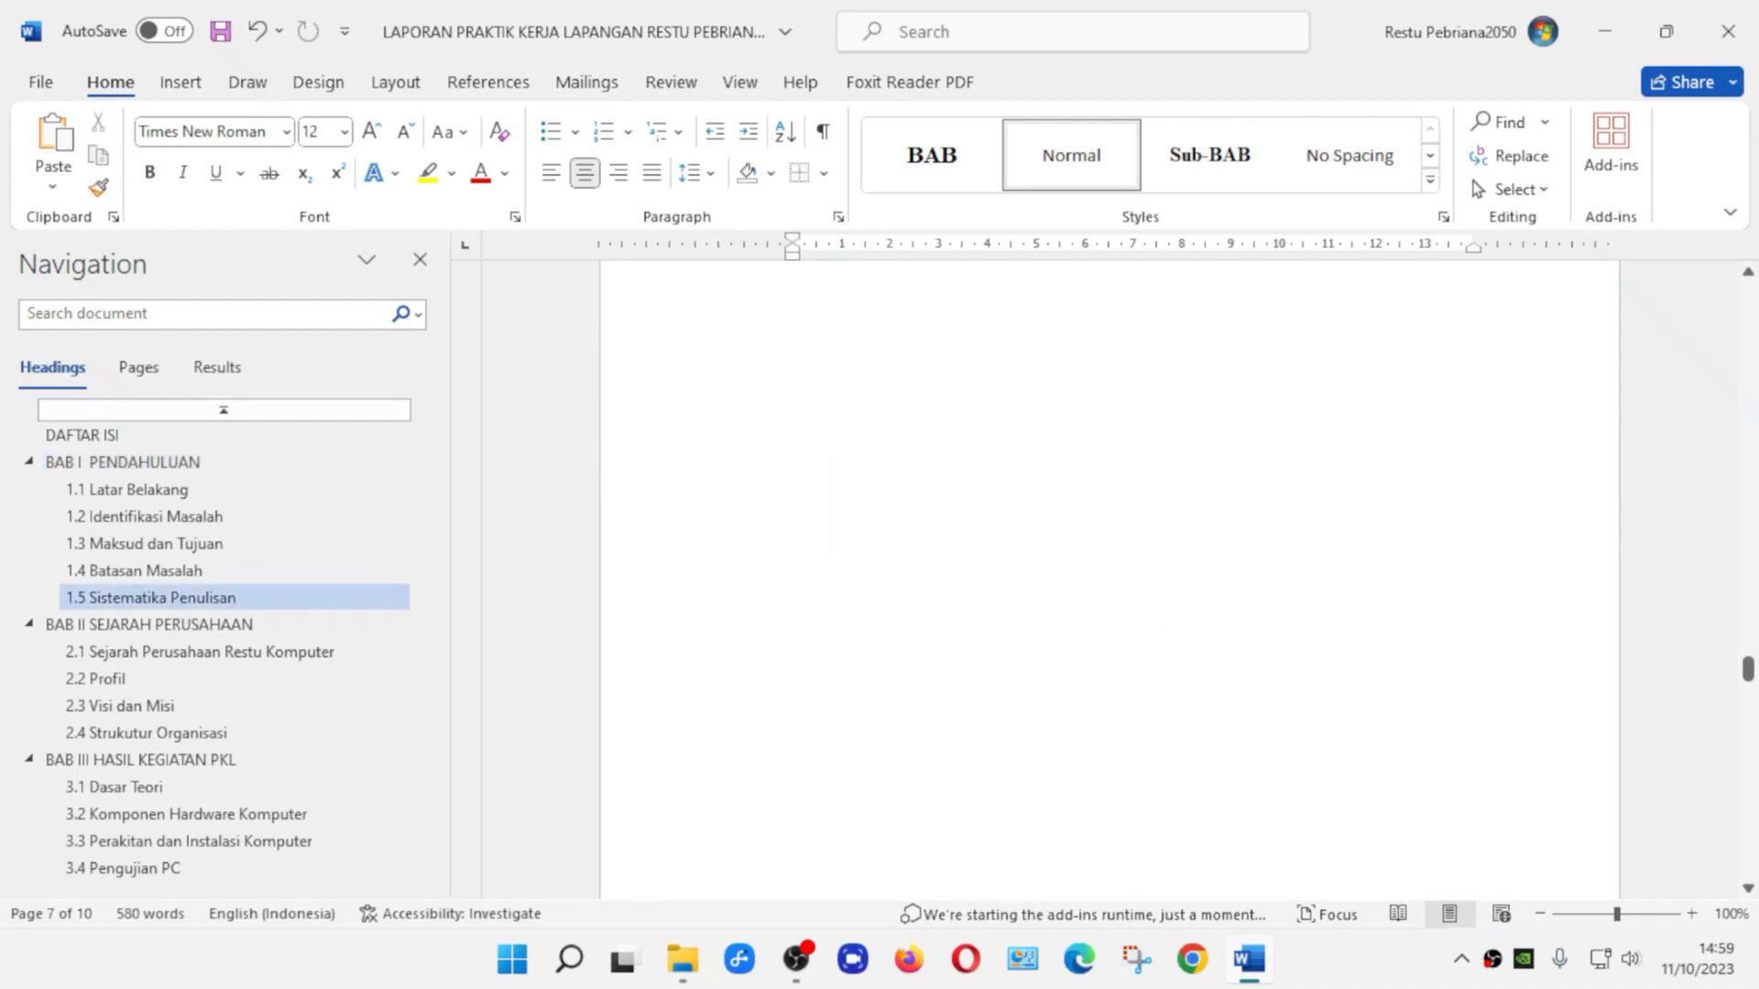
scroll(1143, 698, "down", 2)
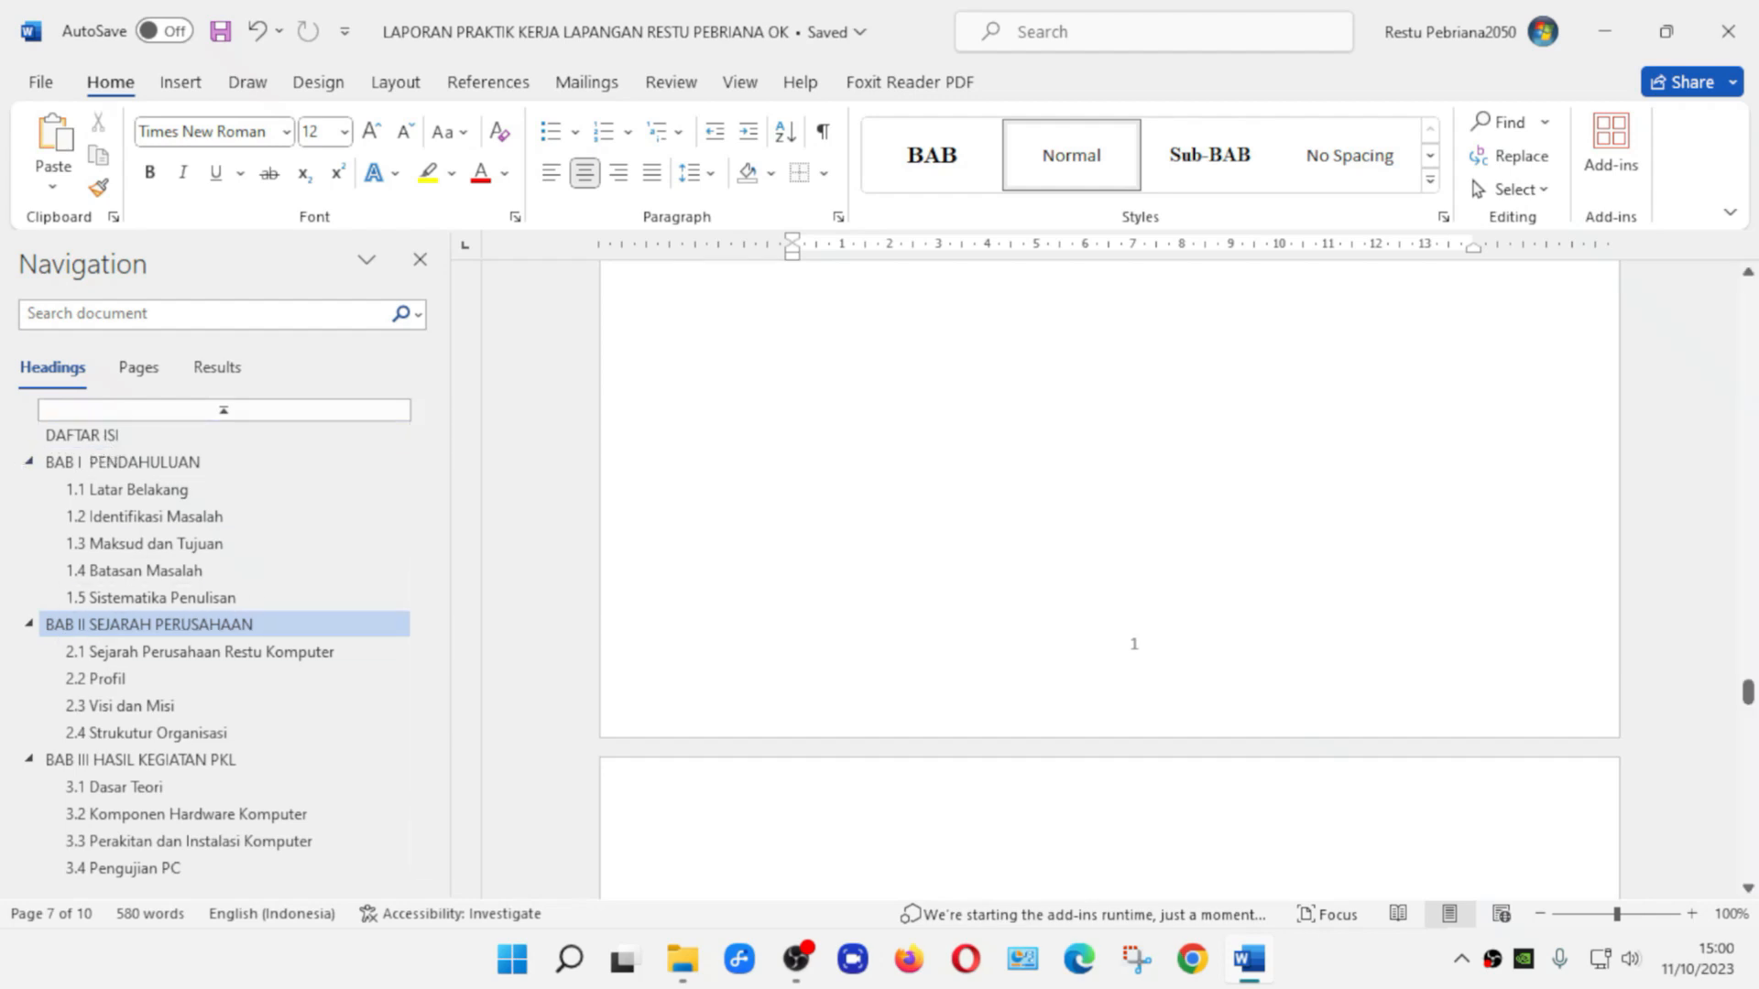
Apply the BAB style to the LEMBAR PENGESAHAN heading and set 1,5 line spacing on it and the line below
left_click_drag(1746, 693, 1749, 413)
left_click(682, 520)
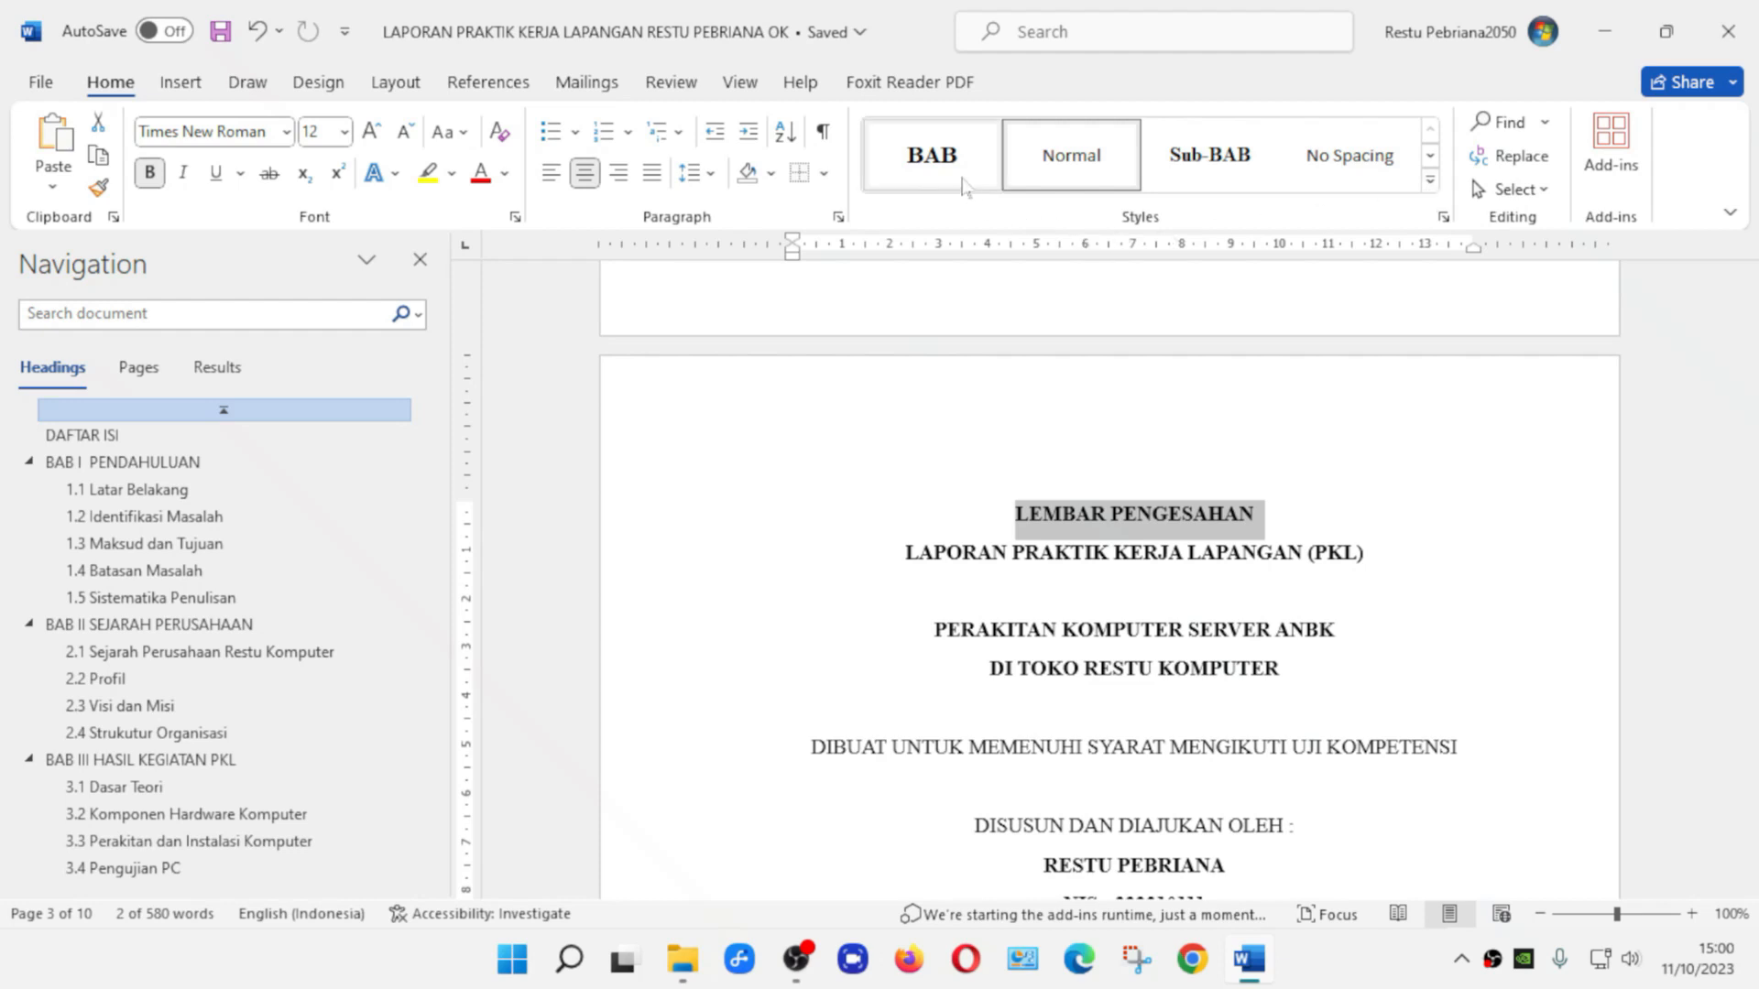
left_click(932, 170)
left_click(1272, 529)
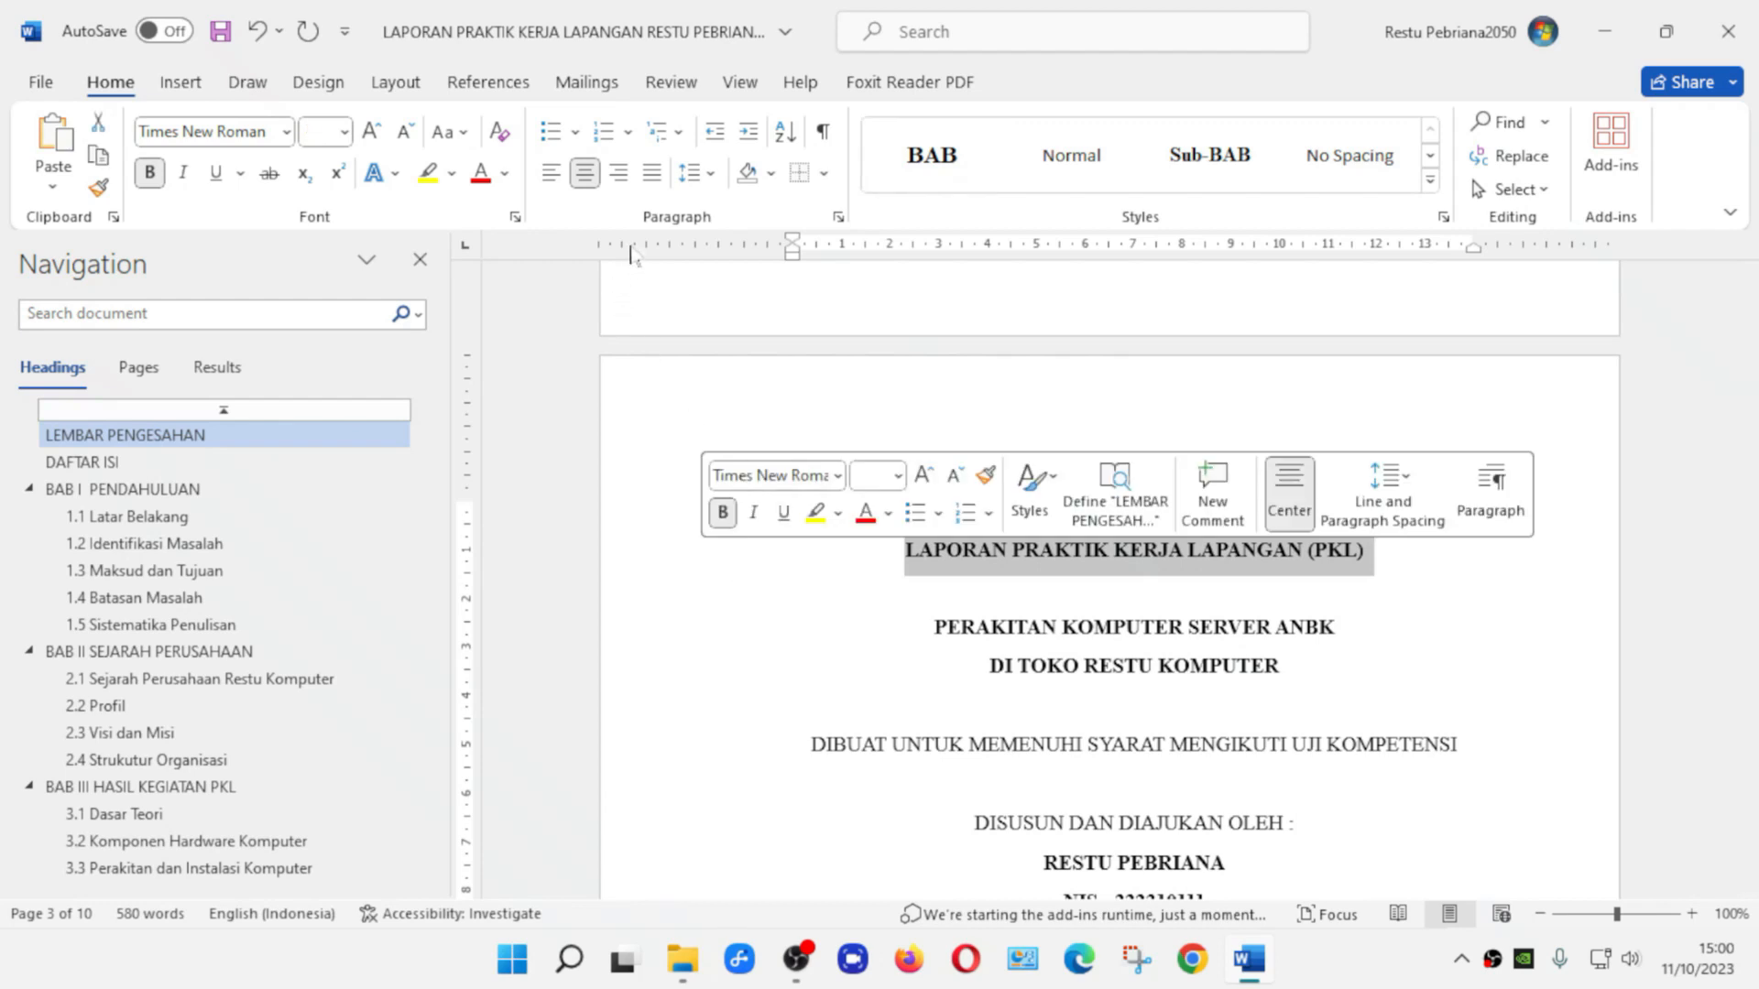
left_click(704, 176)
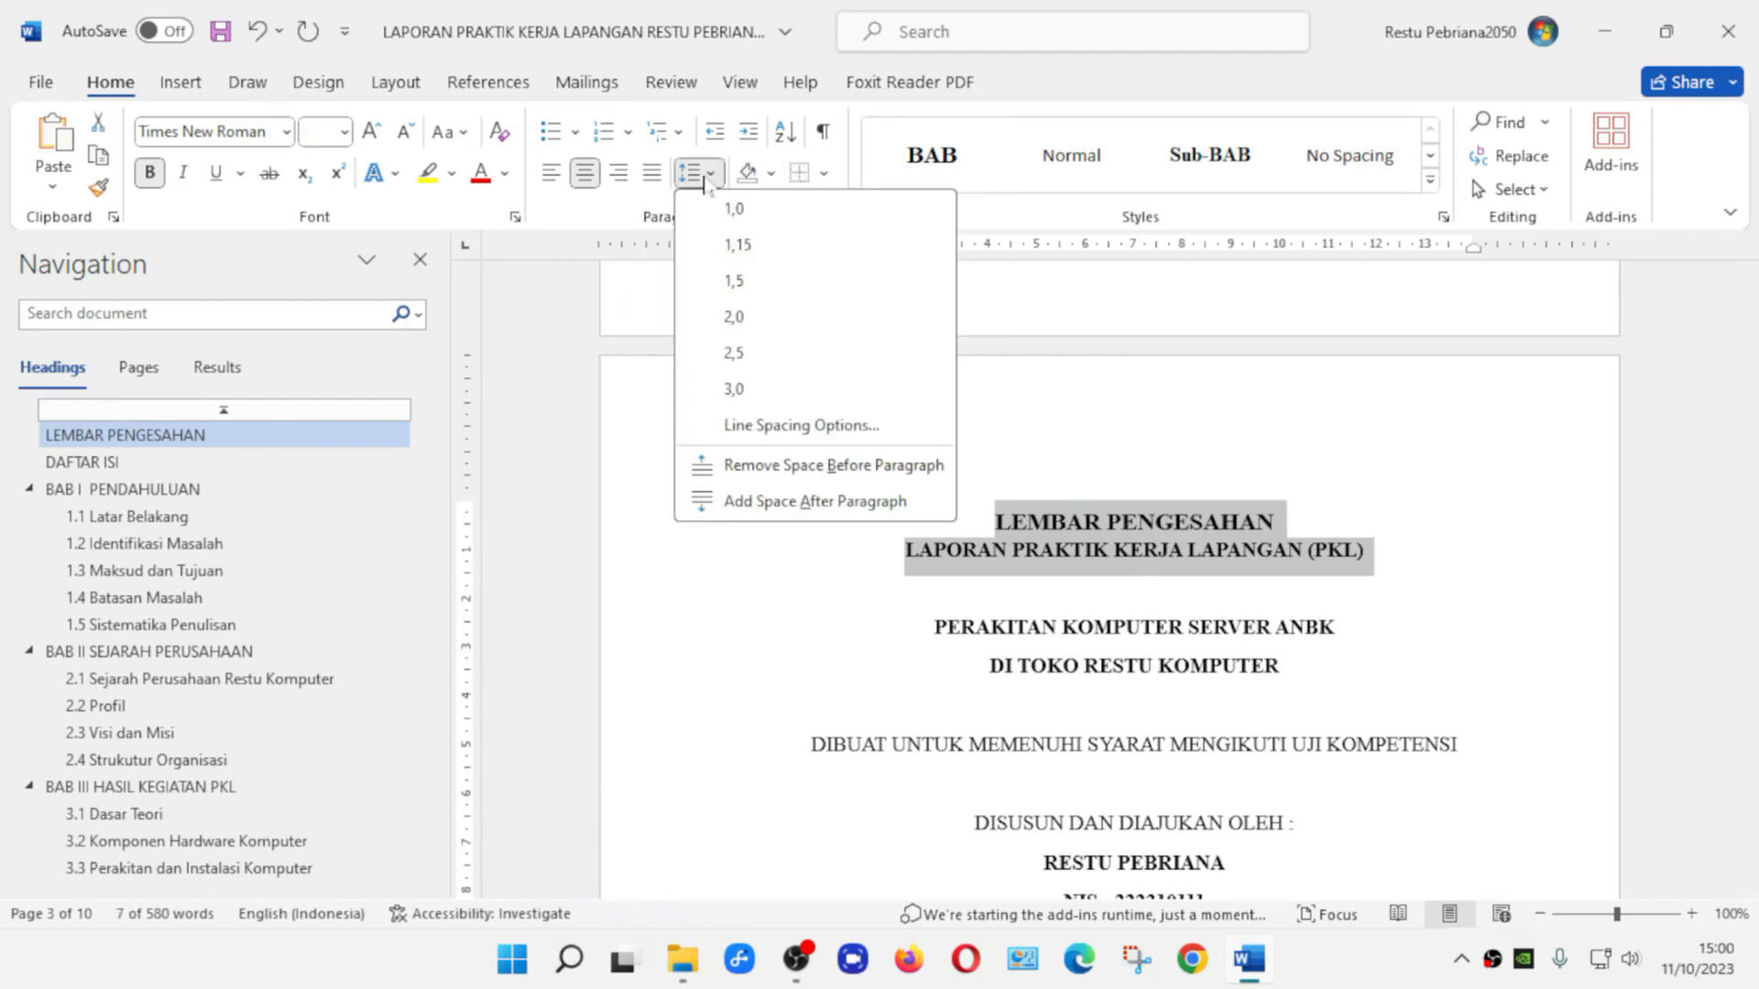
left_click(739, 281)
left_click(1377, 540)
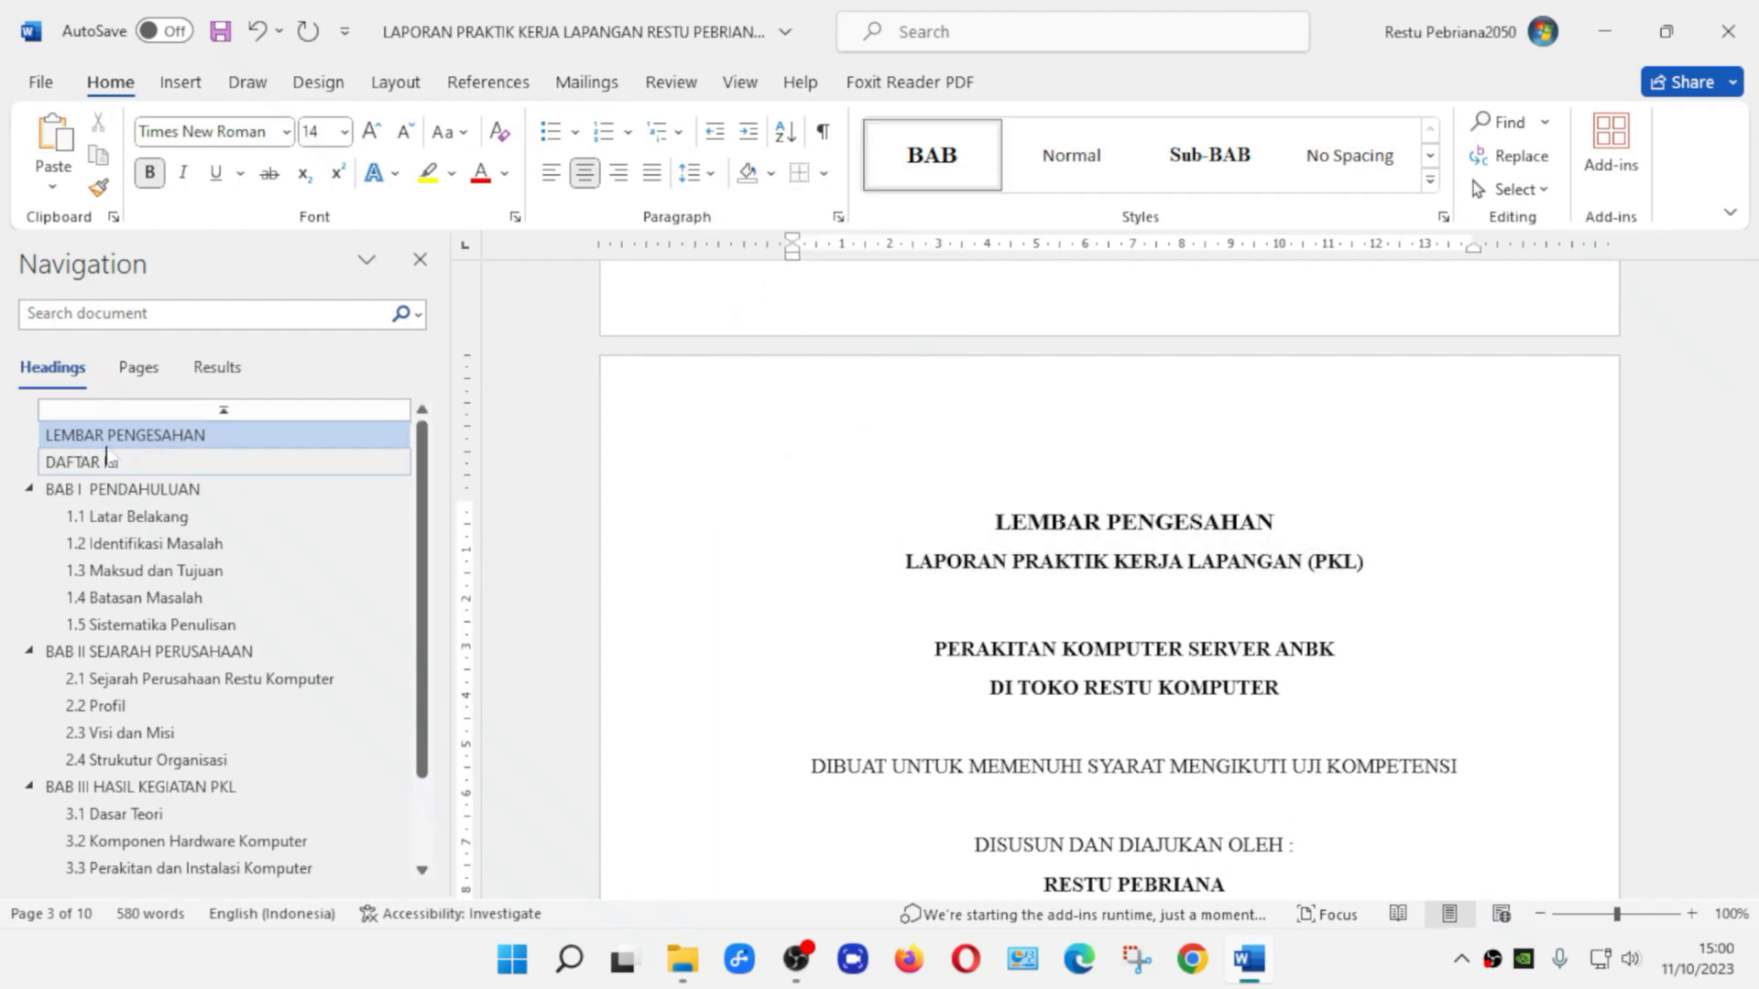
Apply the BAB style to the KATA PENGANTAR heading and set 1,5 line spacing on it and the first body paragraph
scroll(1109, 577, "down", 15)
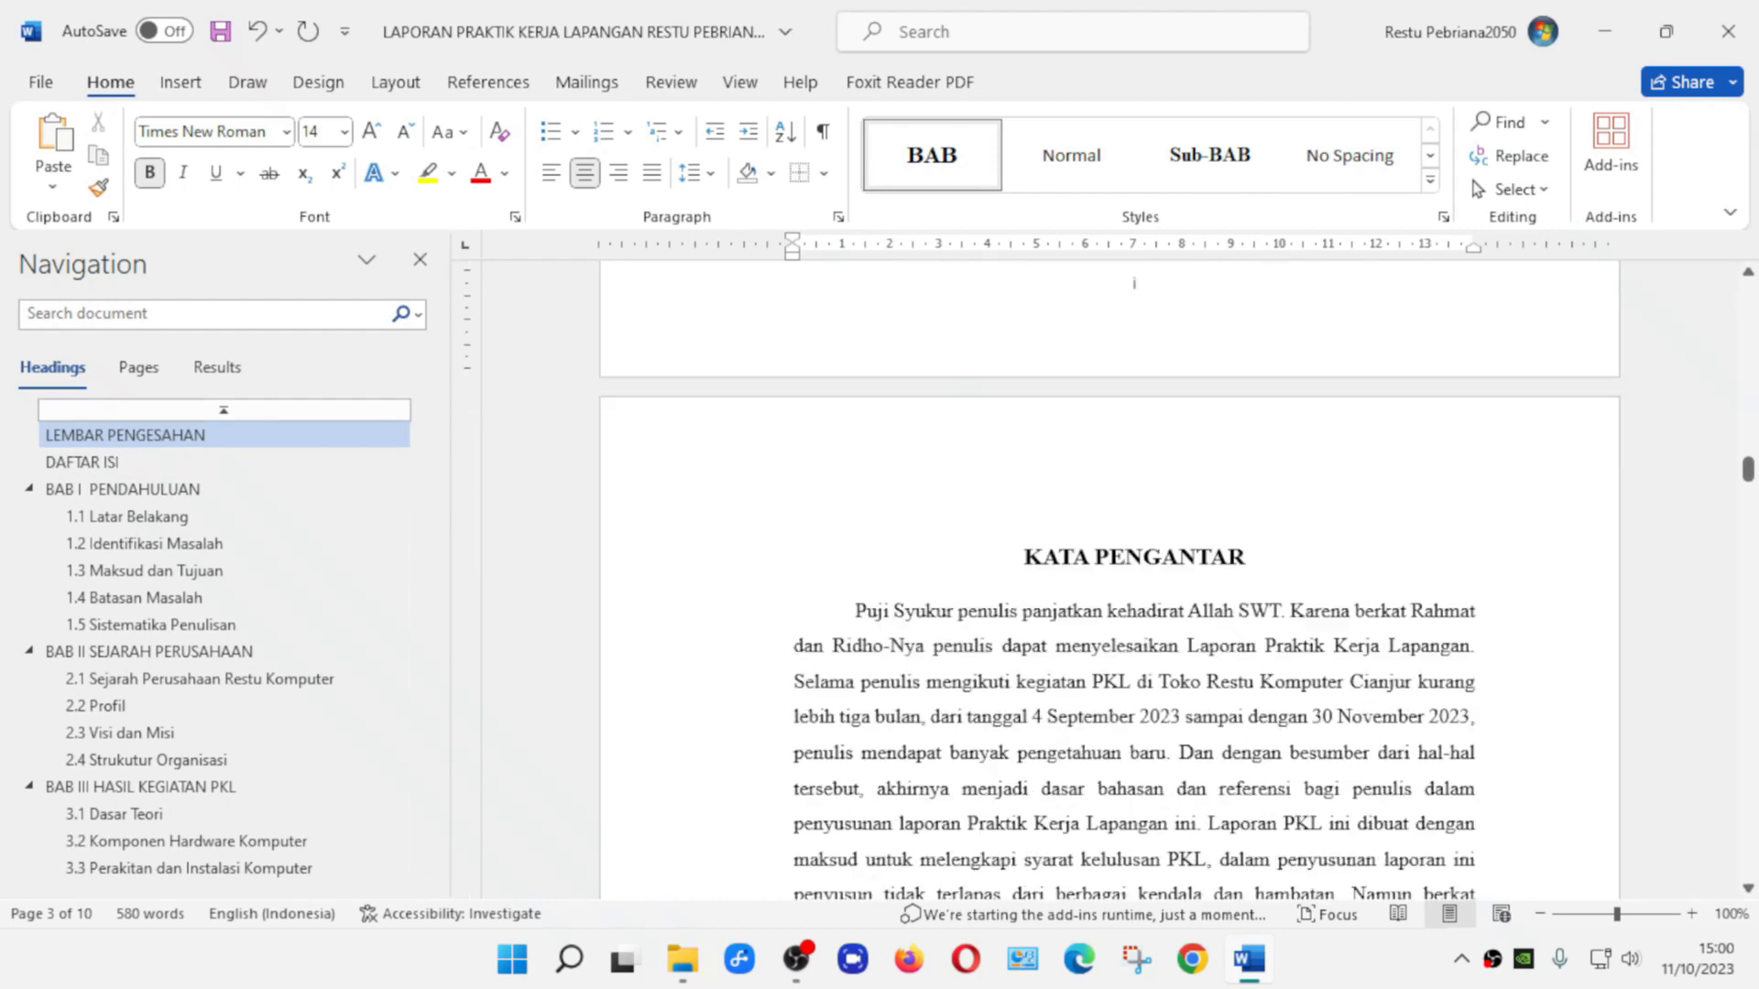
left_click(696, 558)
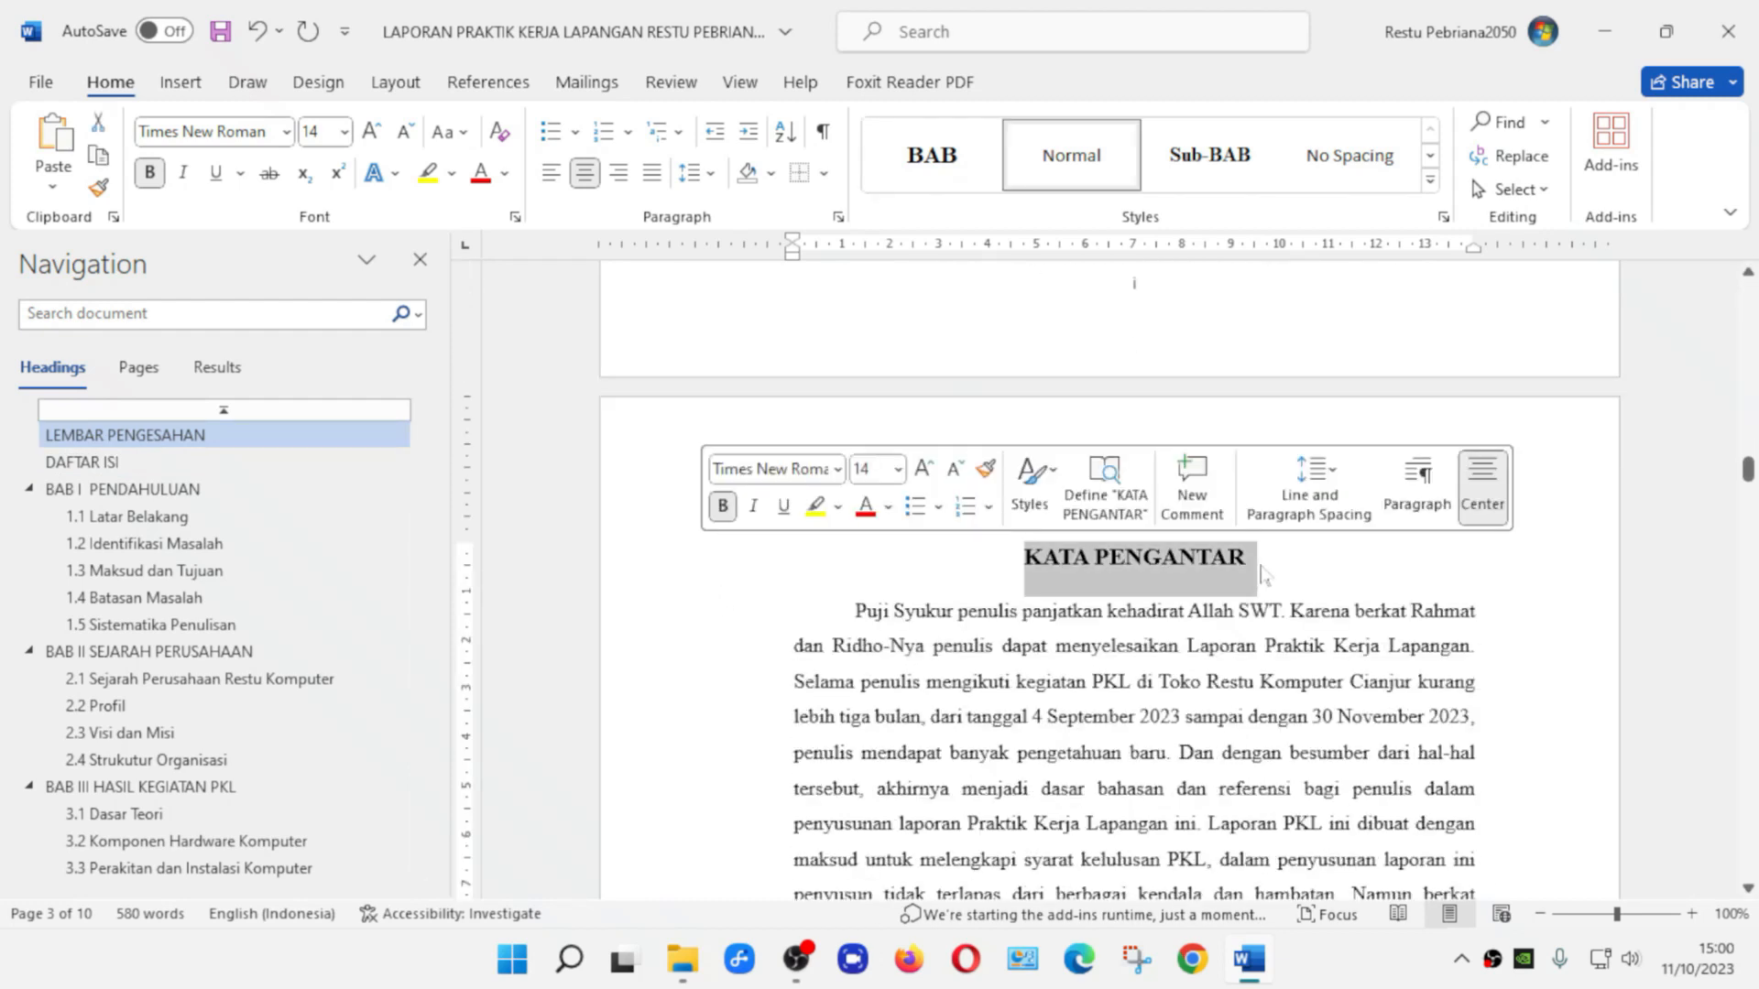
left_click(950, 158)
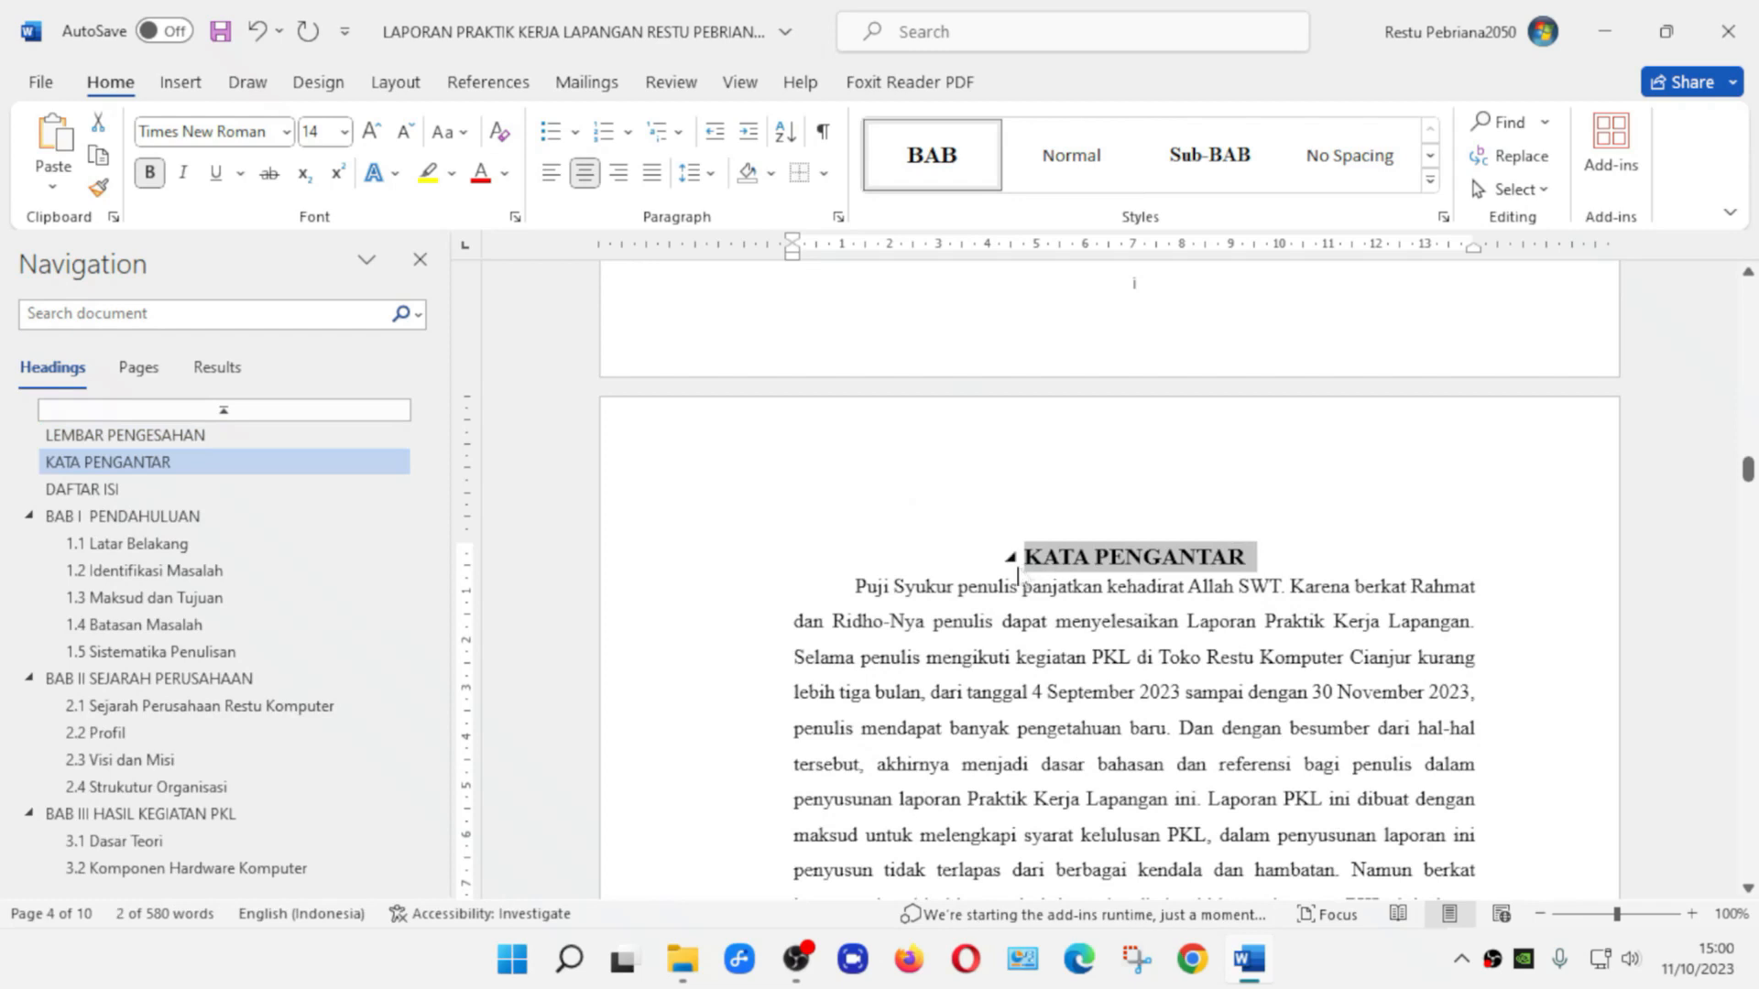
left_click_drag(688, 574, 675, 596)
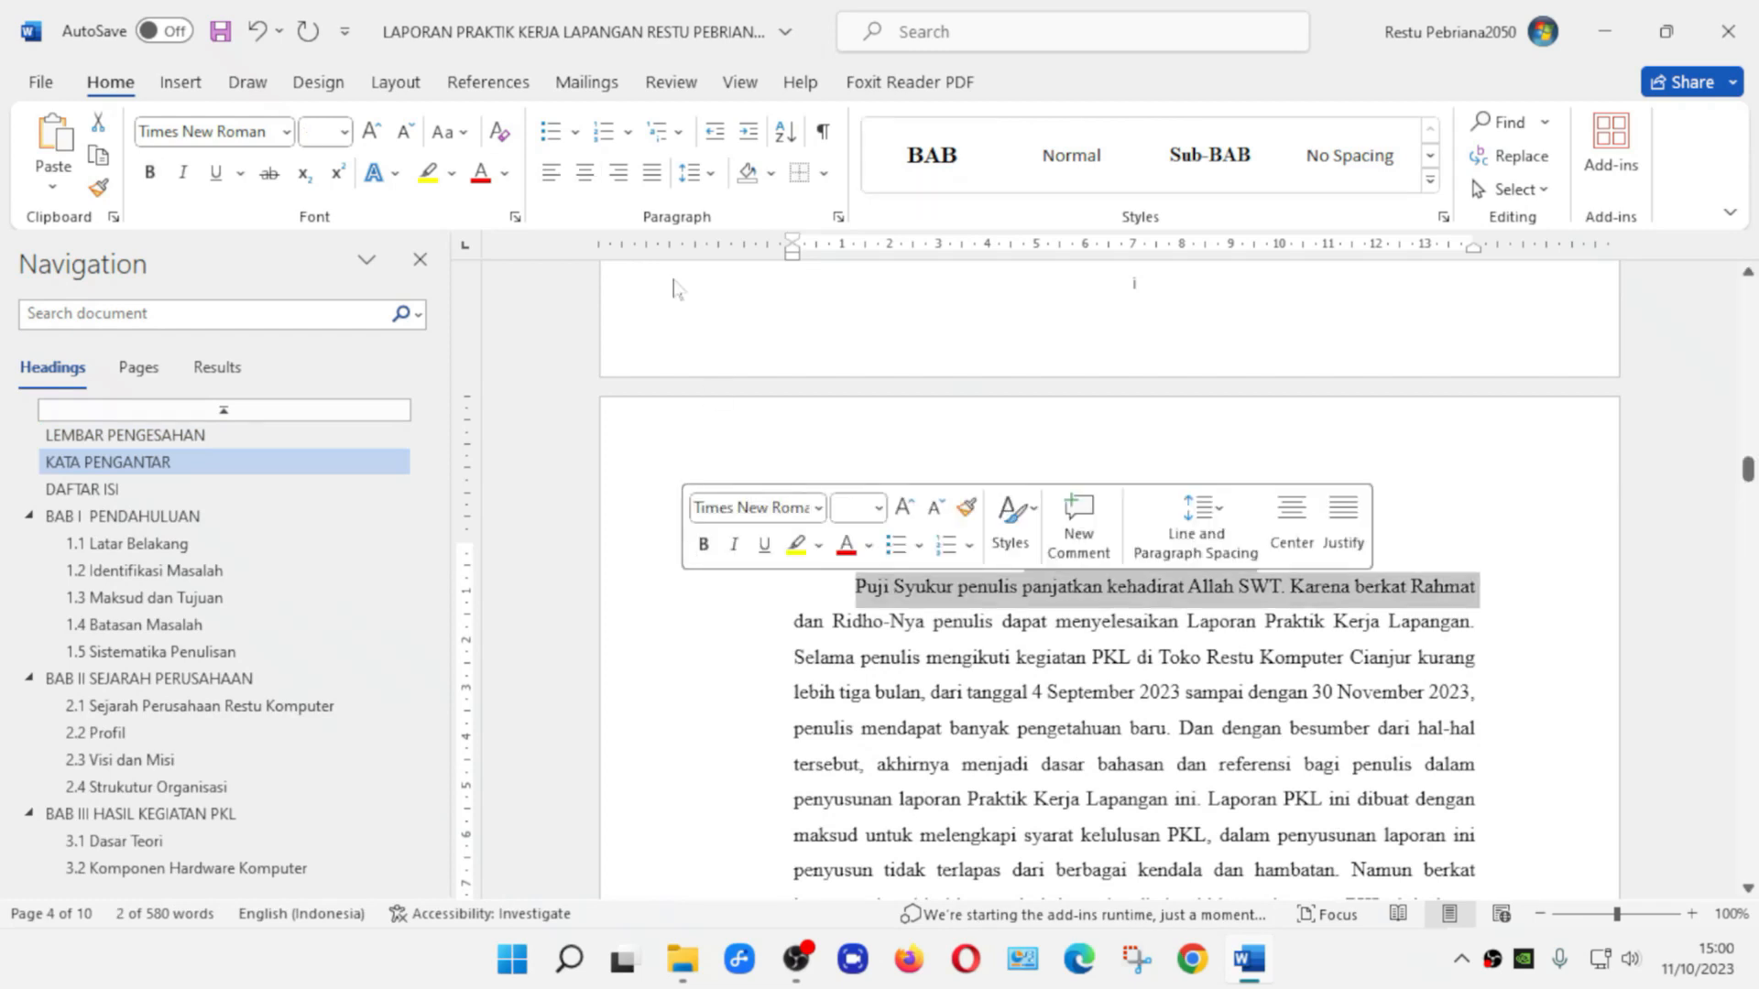
left_click(697, 172)
left_click(712, 281)
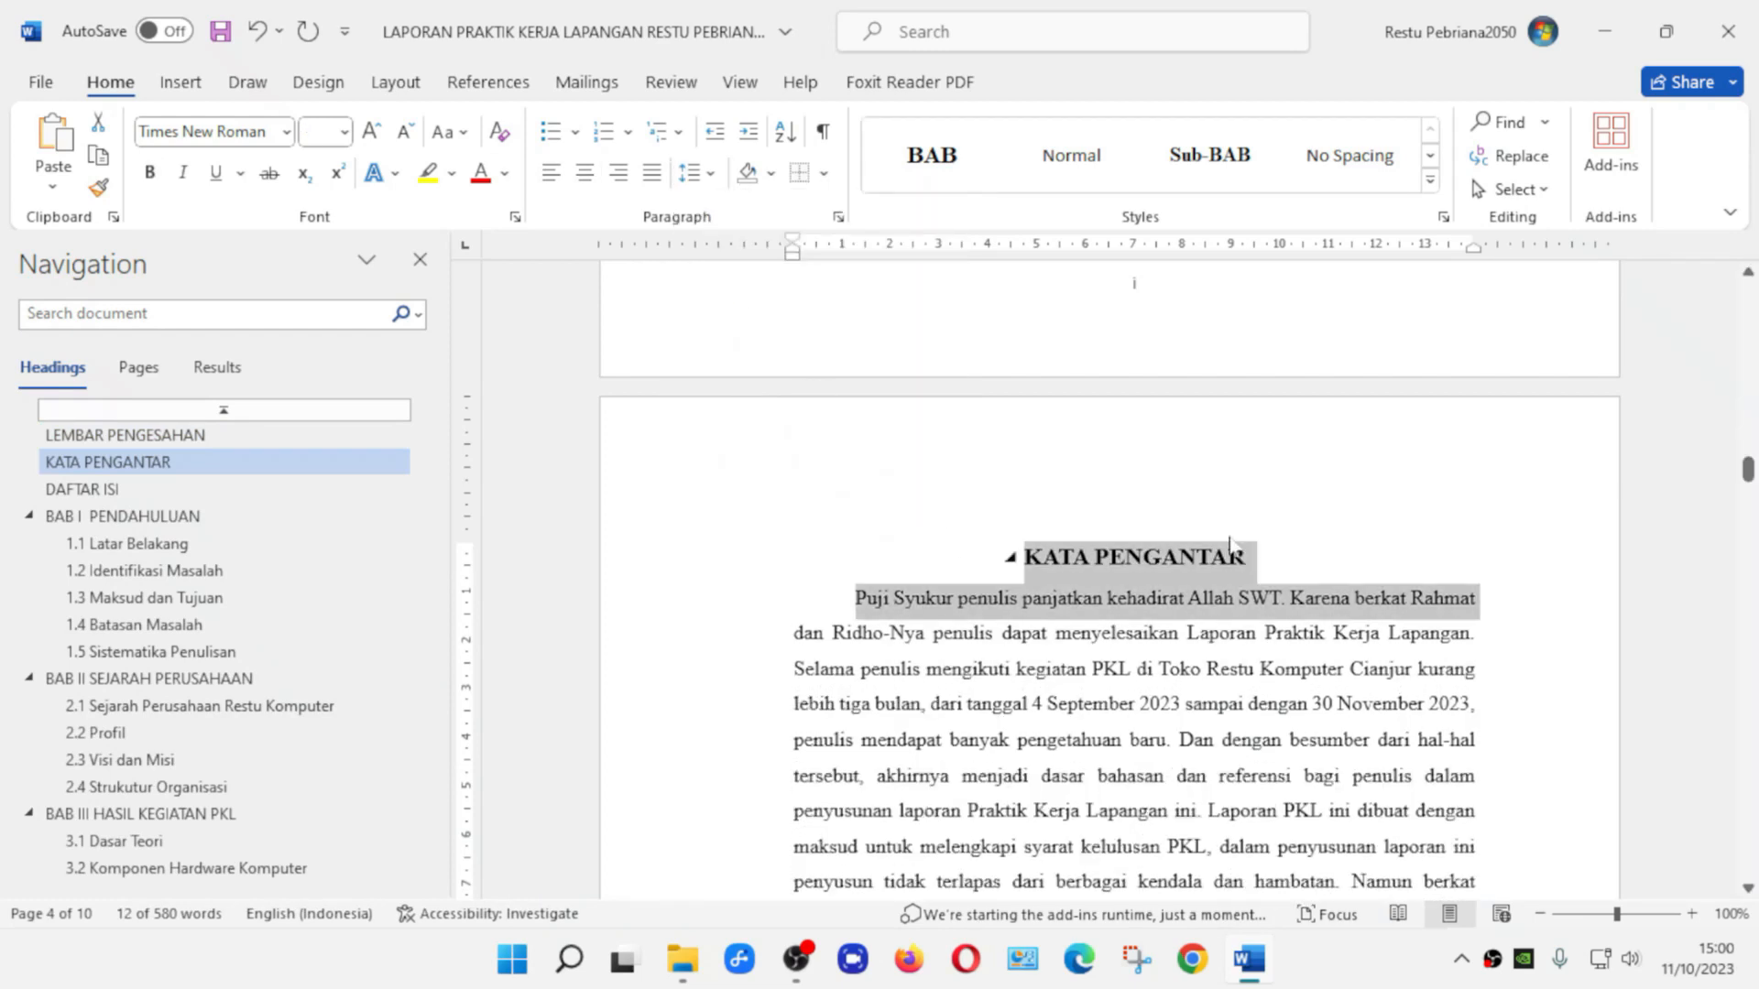
left_click(1251, 557)
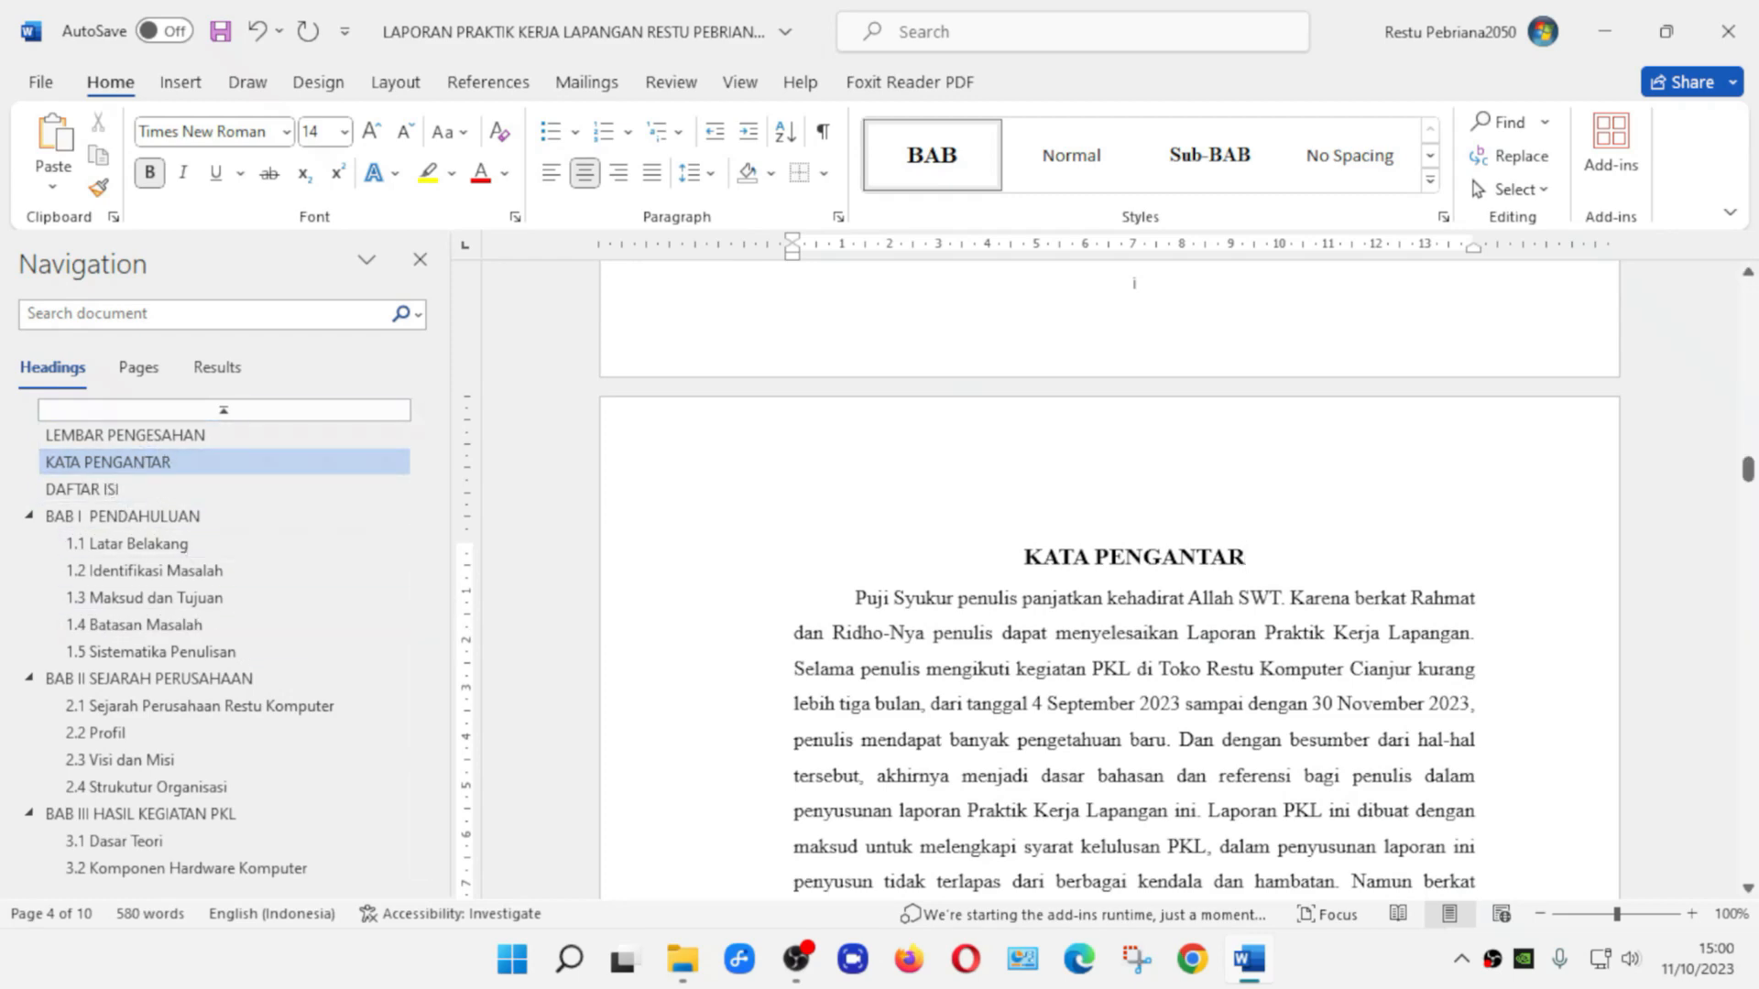
Add an empty left-aligned line below the DAFTAR ISI heading
scroll(1108, 586, "up", 5)
scroll(1109, 586, "down", 10)
scroll(1108, 586, "down", 15)
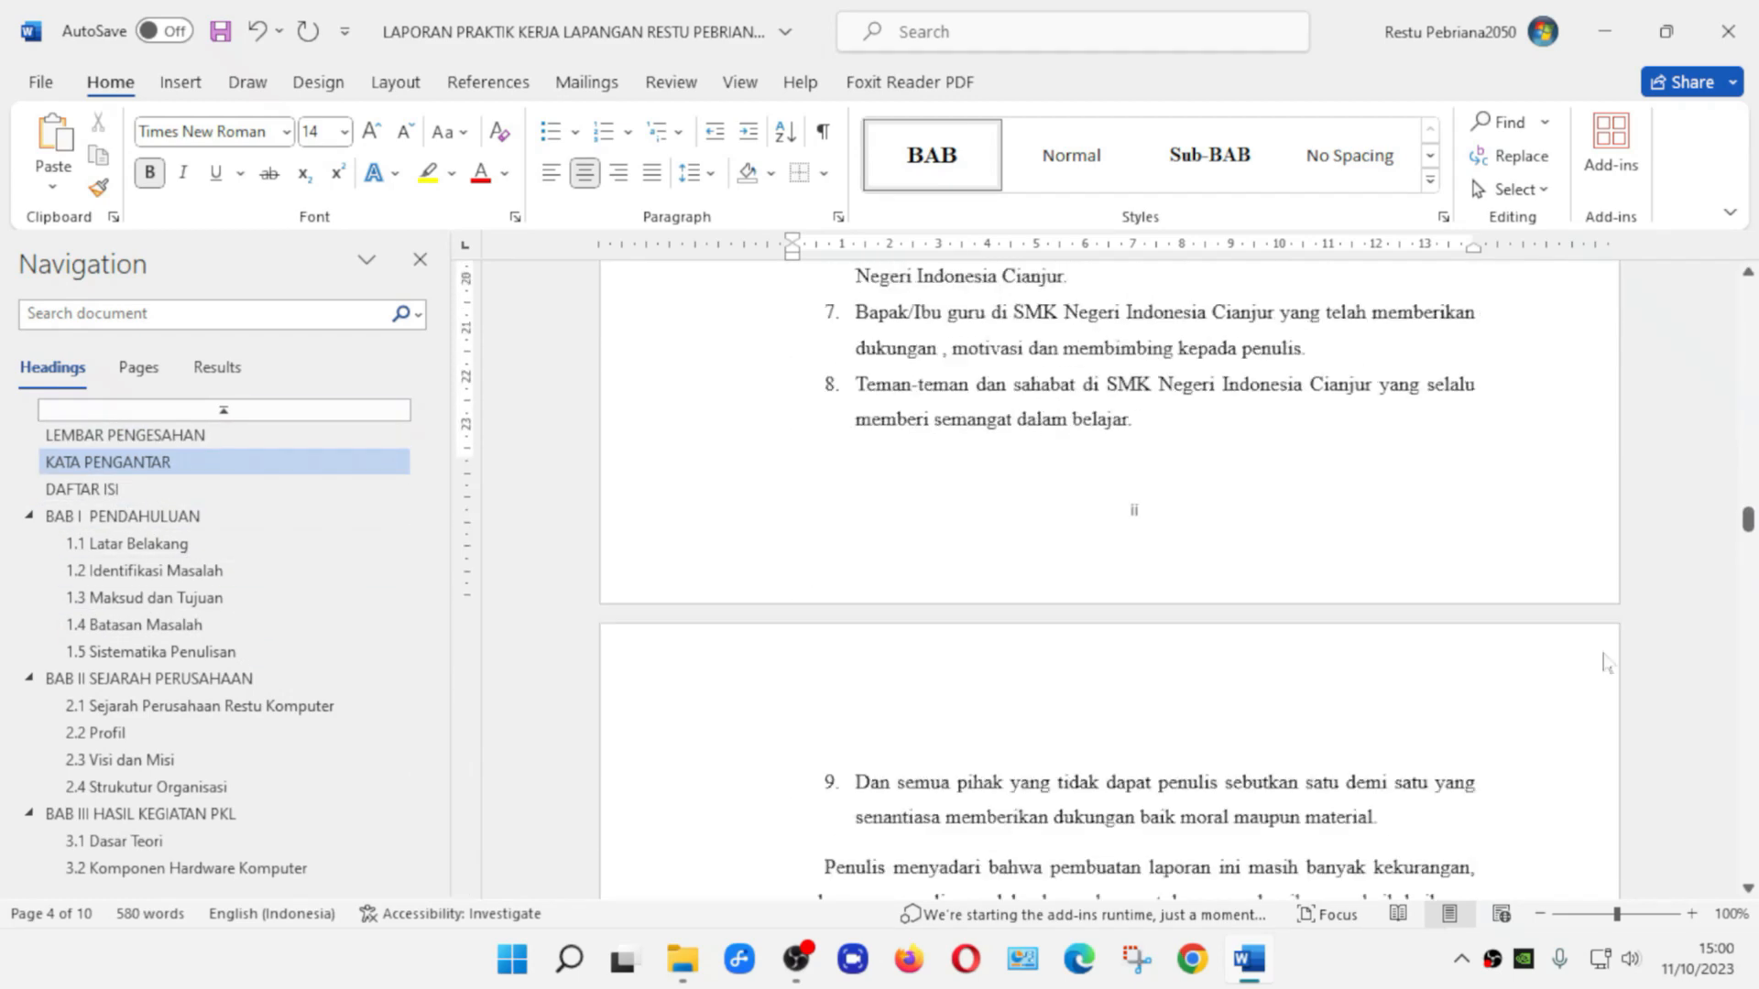
scroll(1108, 586, "down", 4)
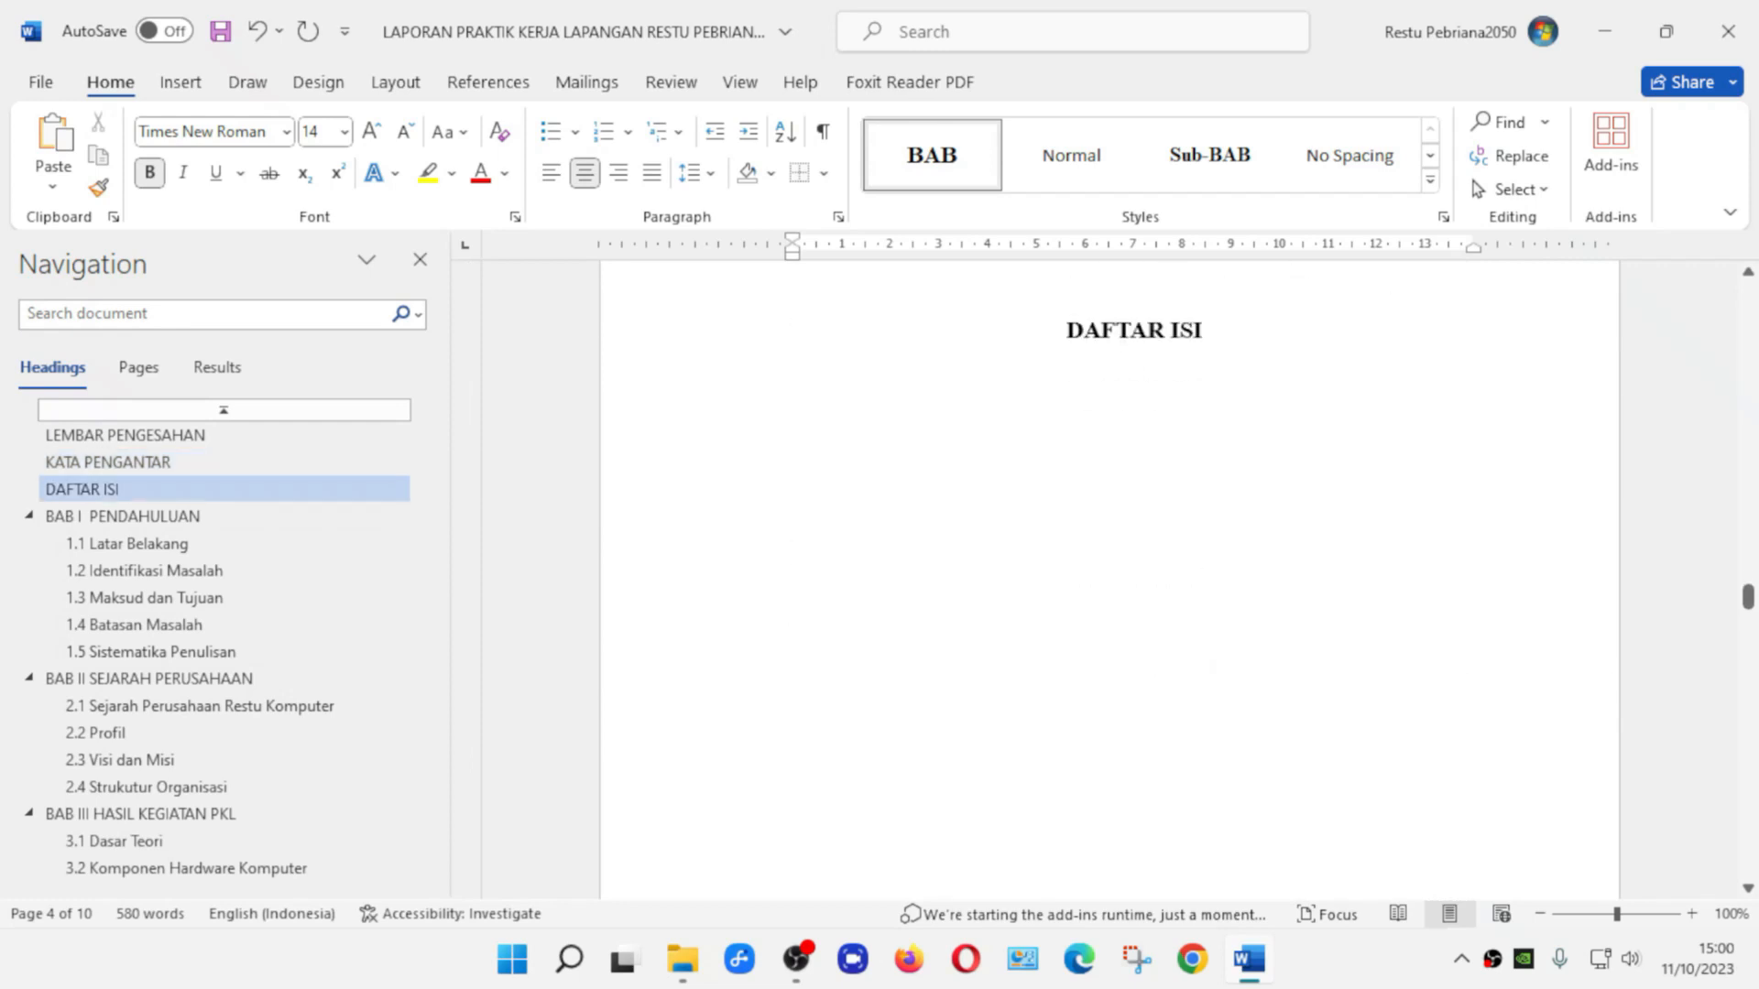
left_click(1067, 331)
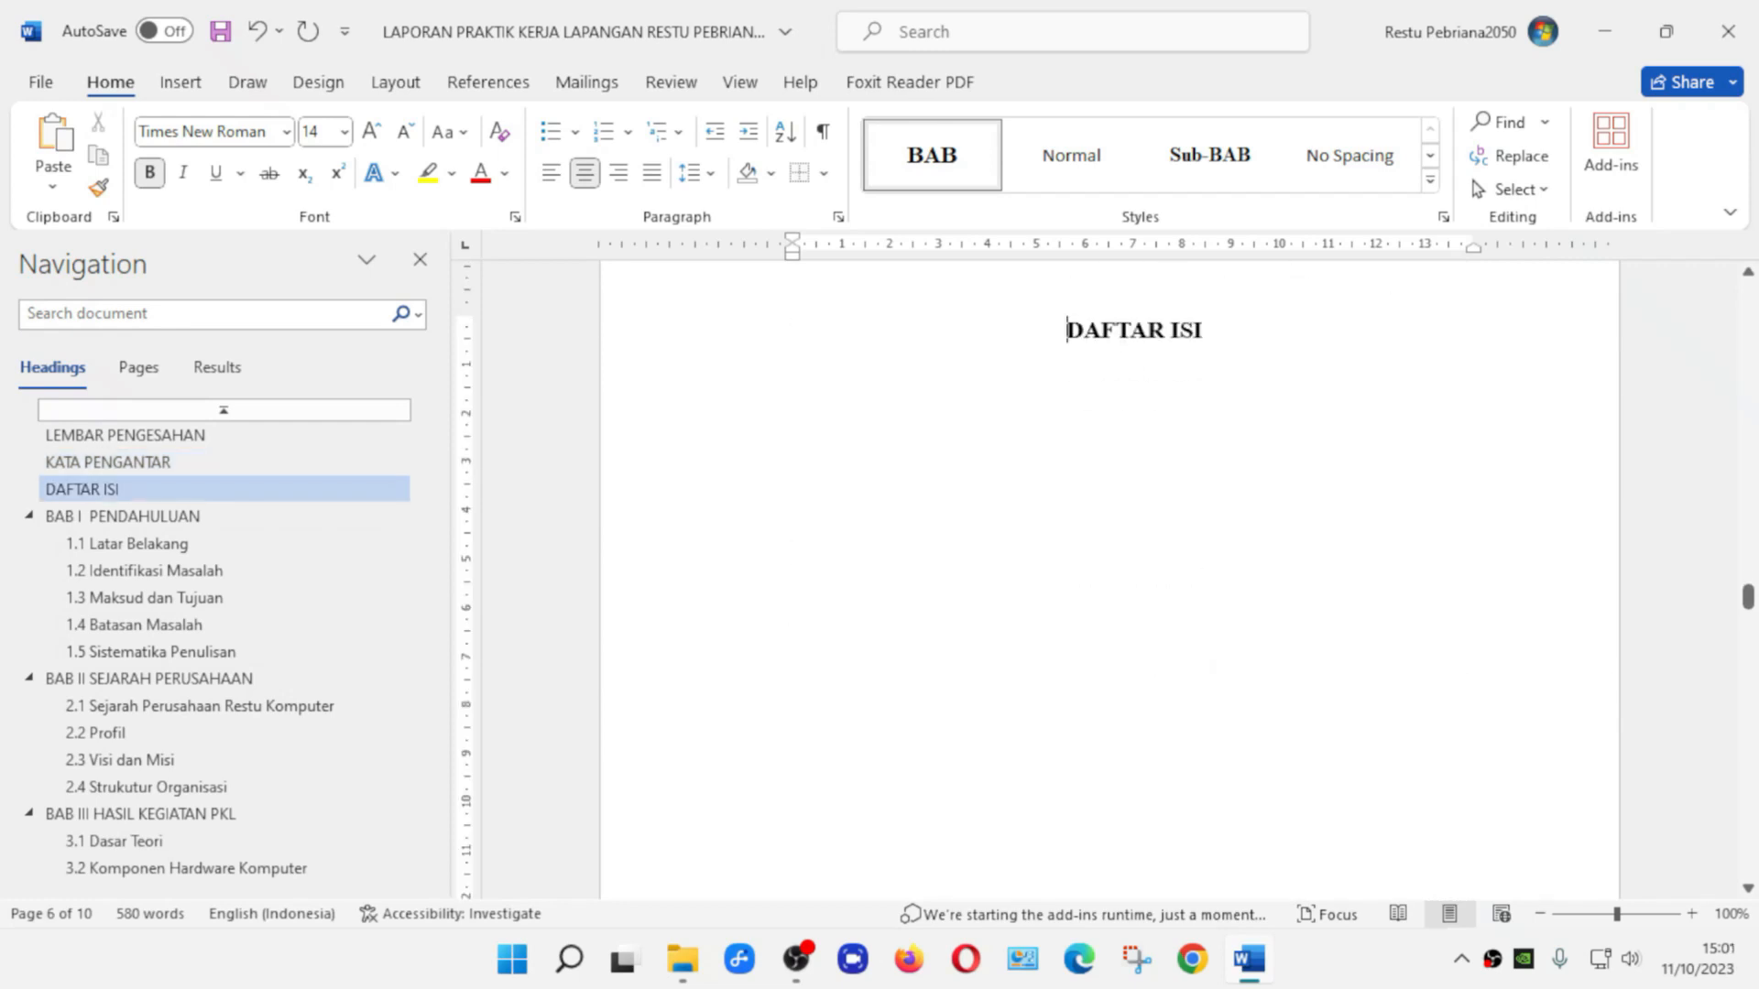
key("ctrl+Return")
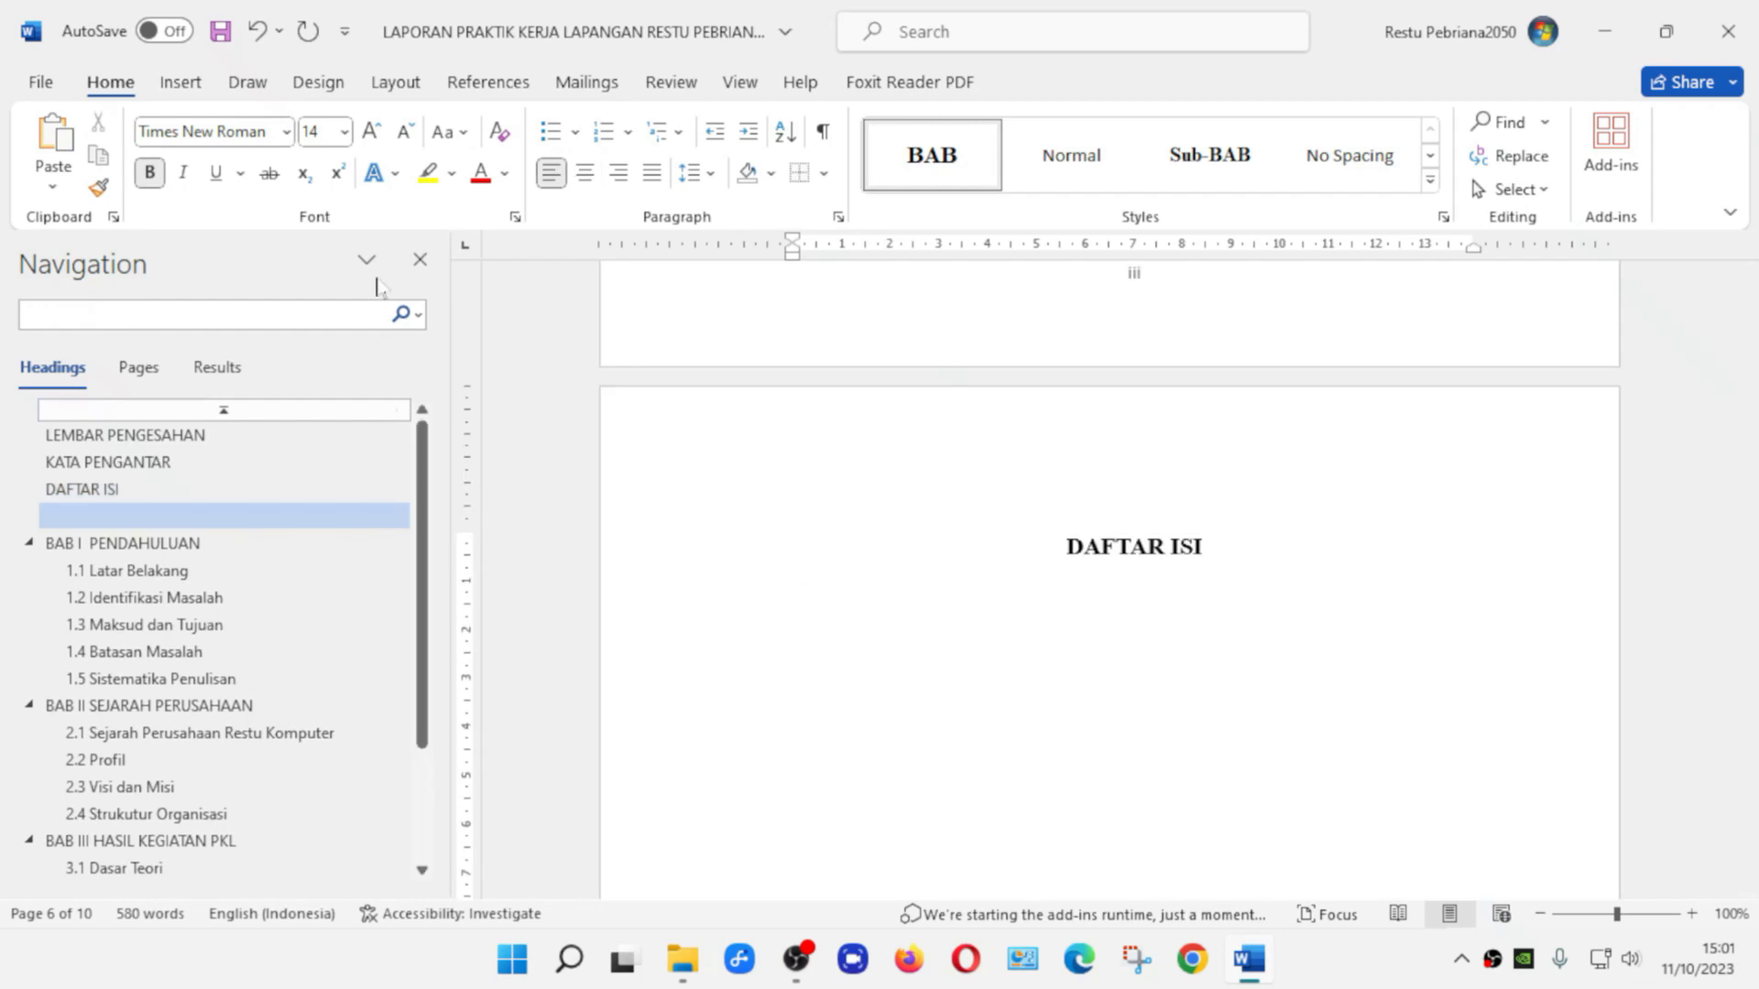
Insert the built-in Automatic Table 1 table of contents below the DAFTAR ISI heading
left_click(181, 83)
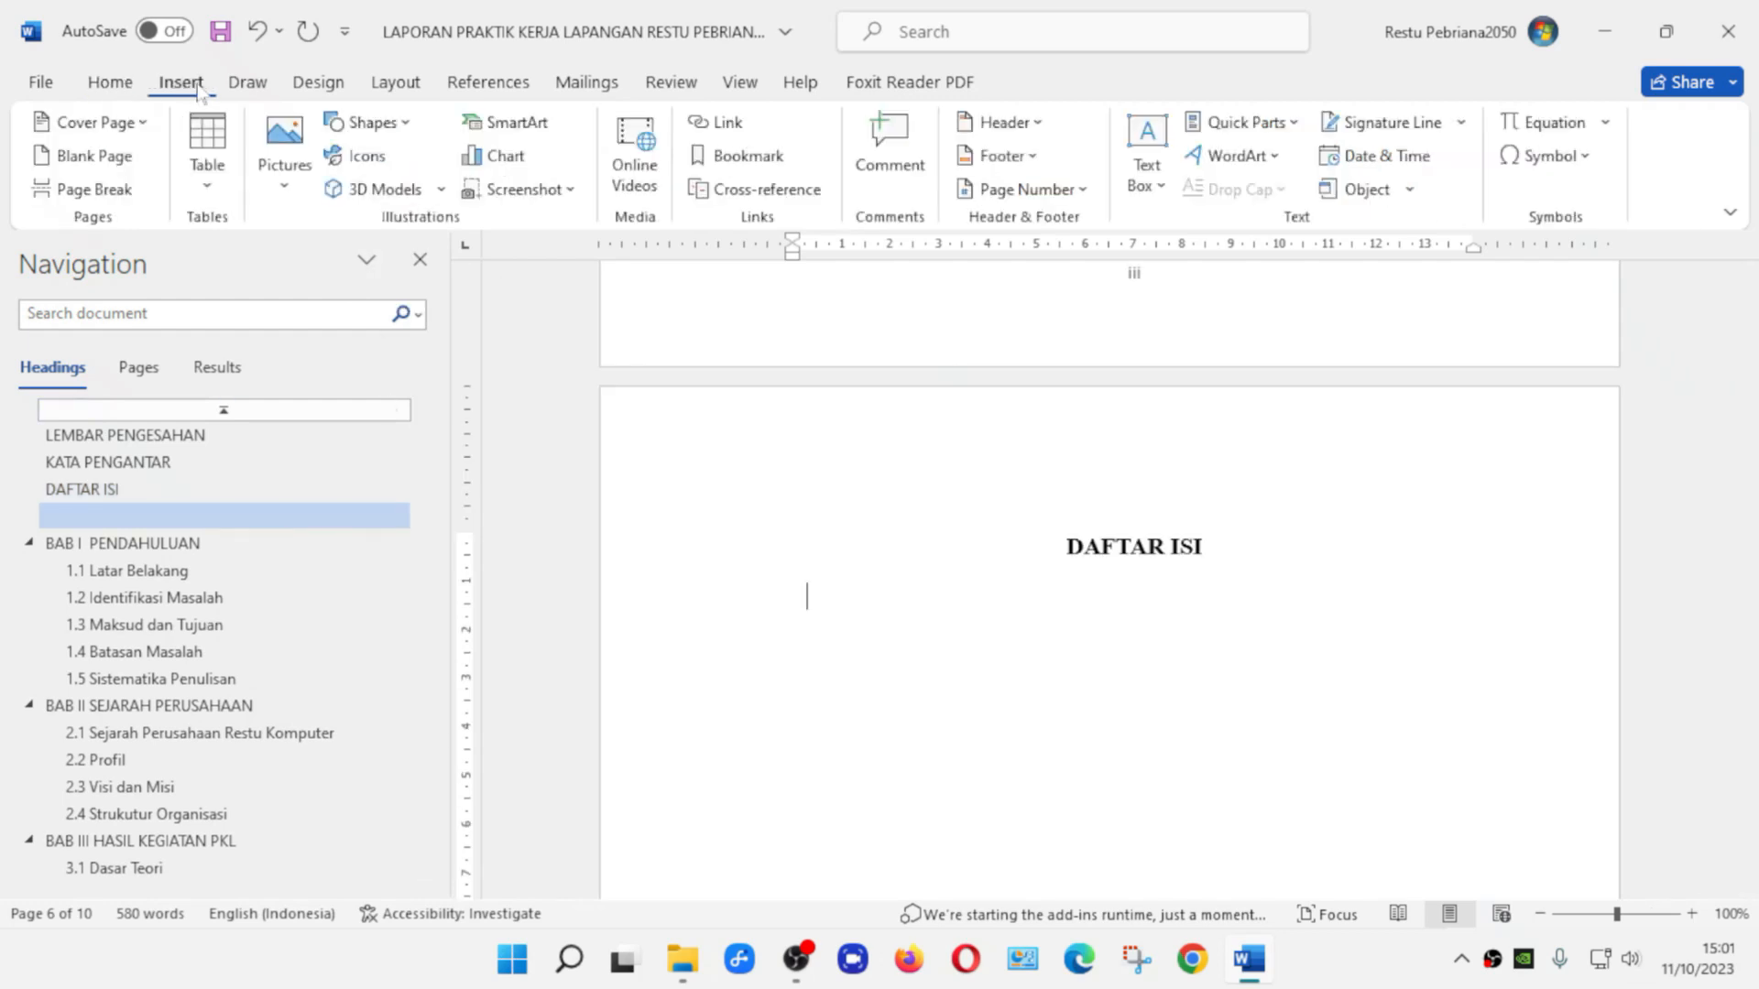
left_click(500, 85)
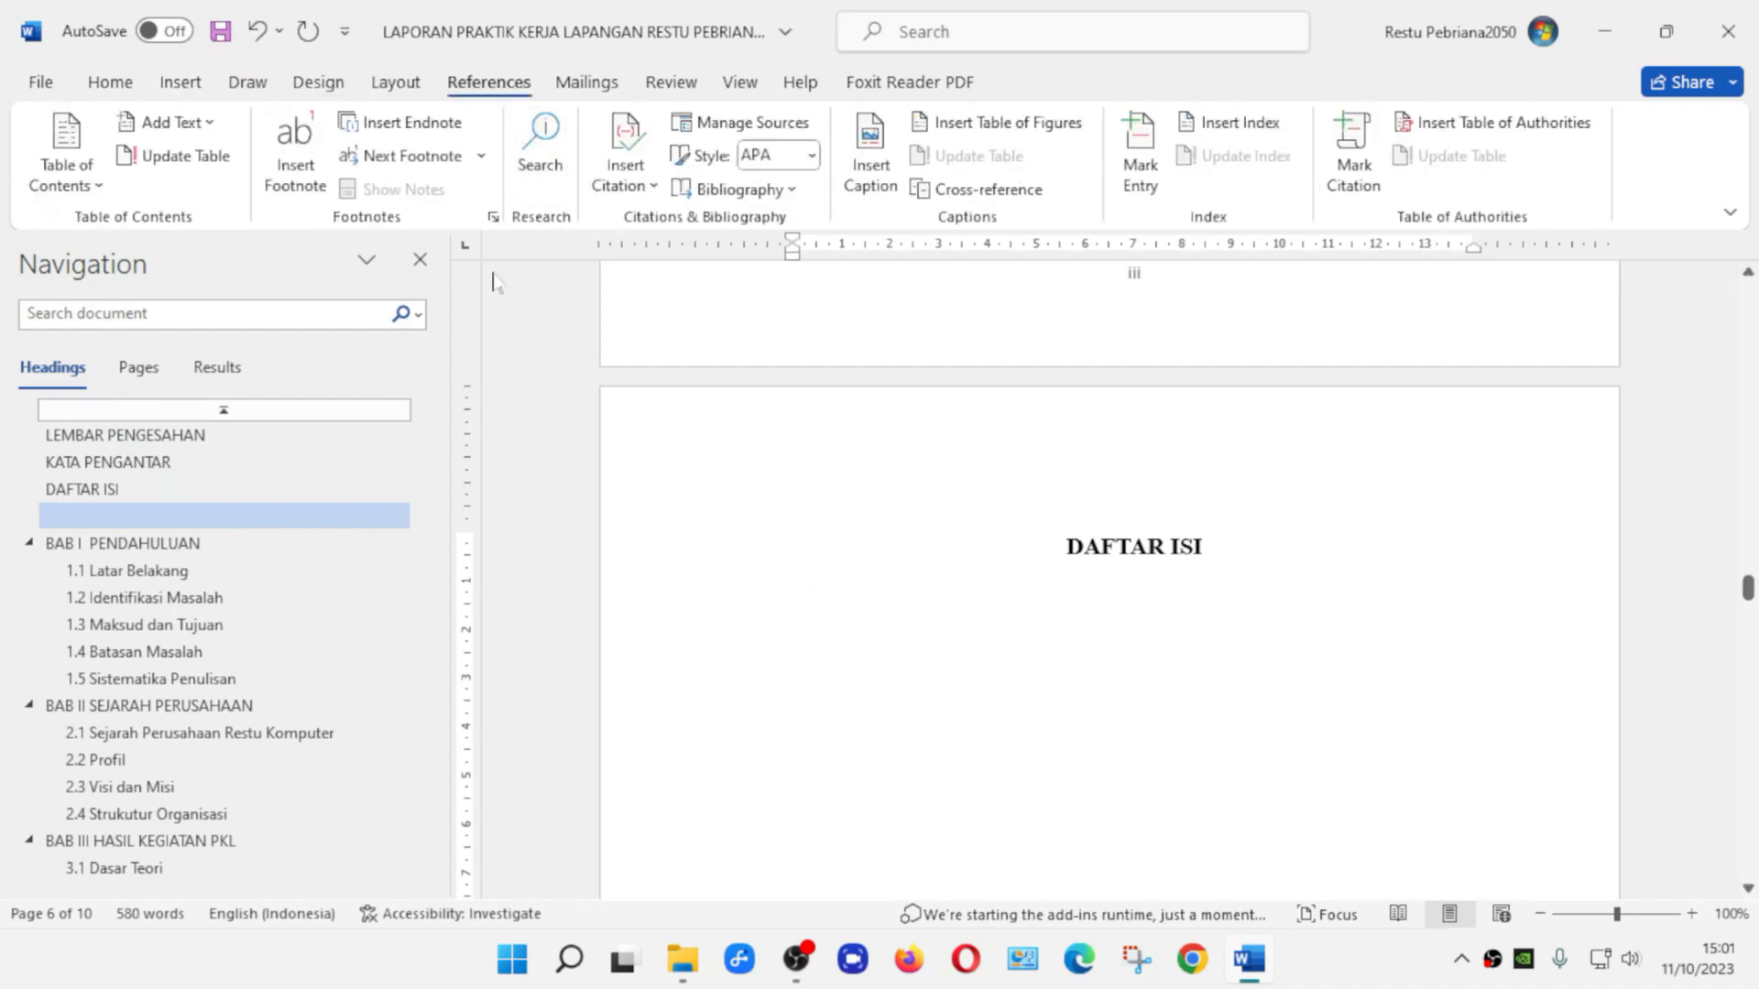
left_click(93, 191)
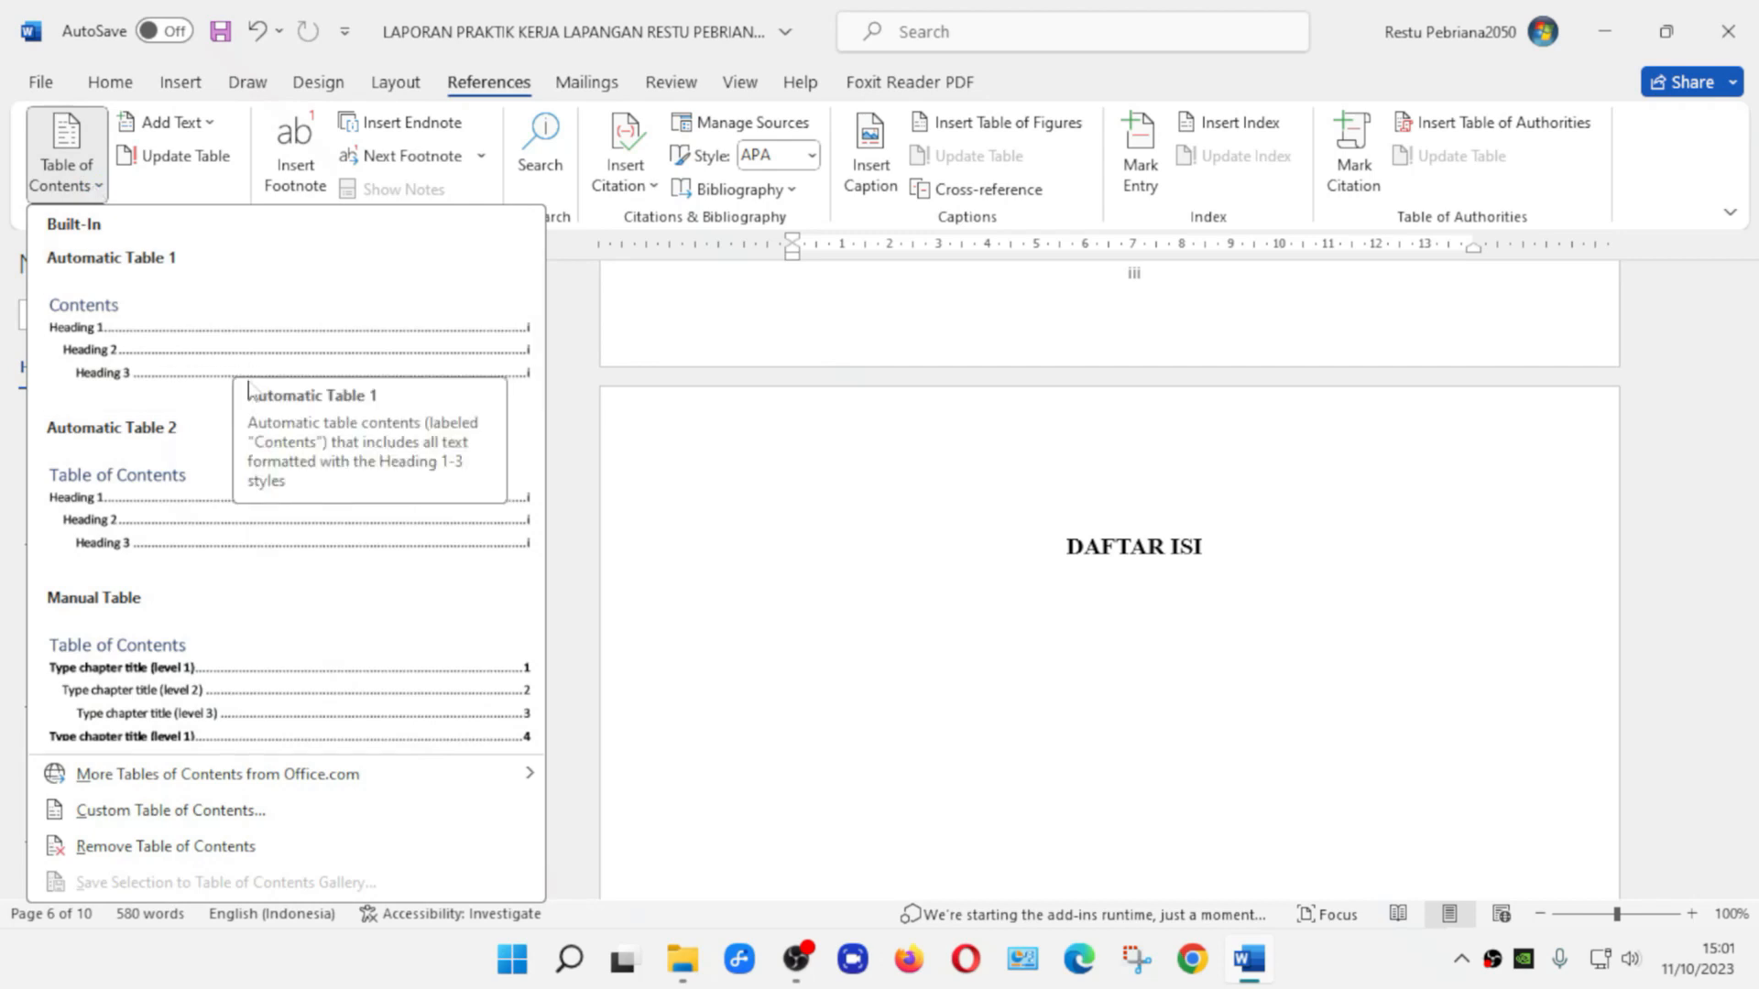
left_click(191, 345)
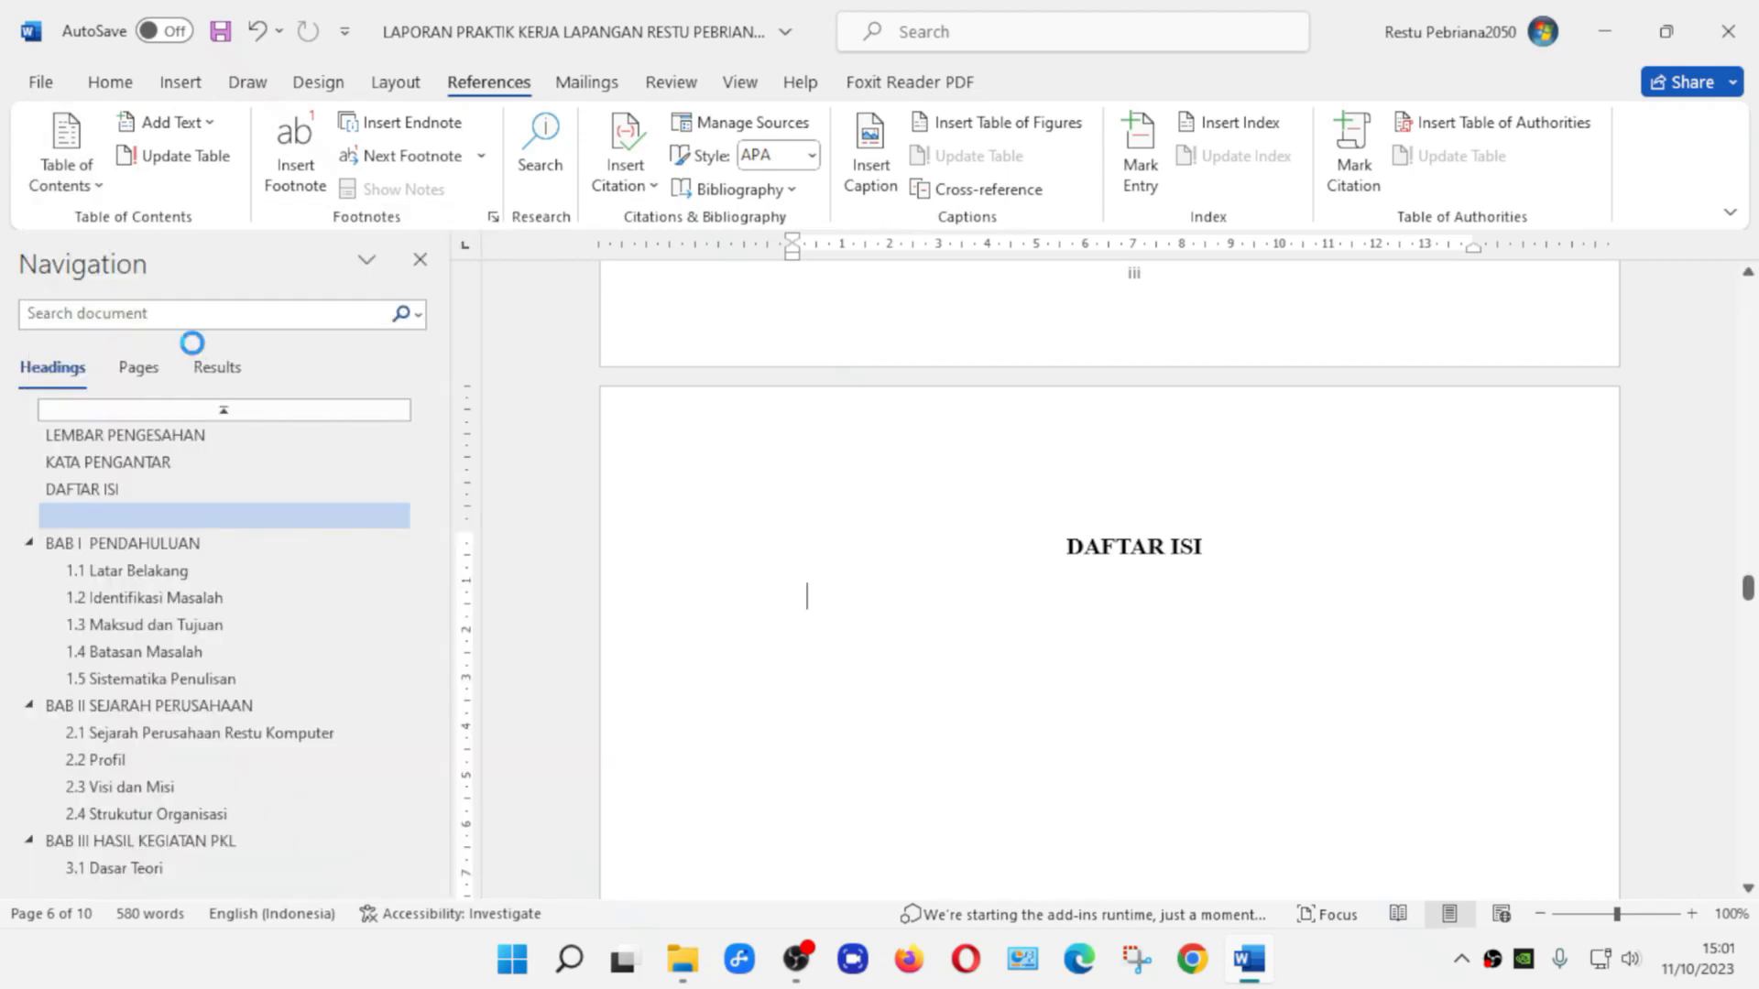
scroll(805, 326, "up", 2)
scroll(1463, 554, "up", 8)
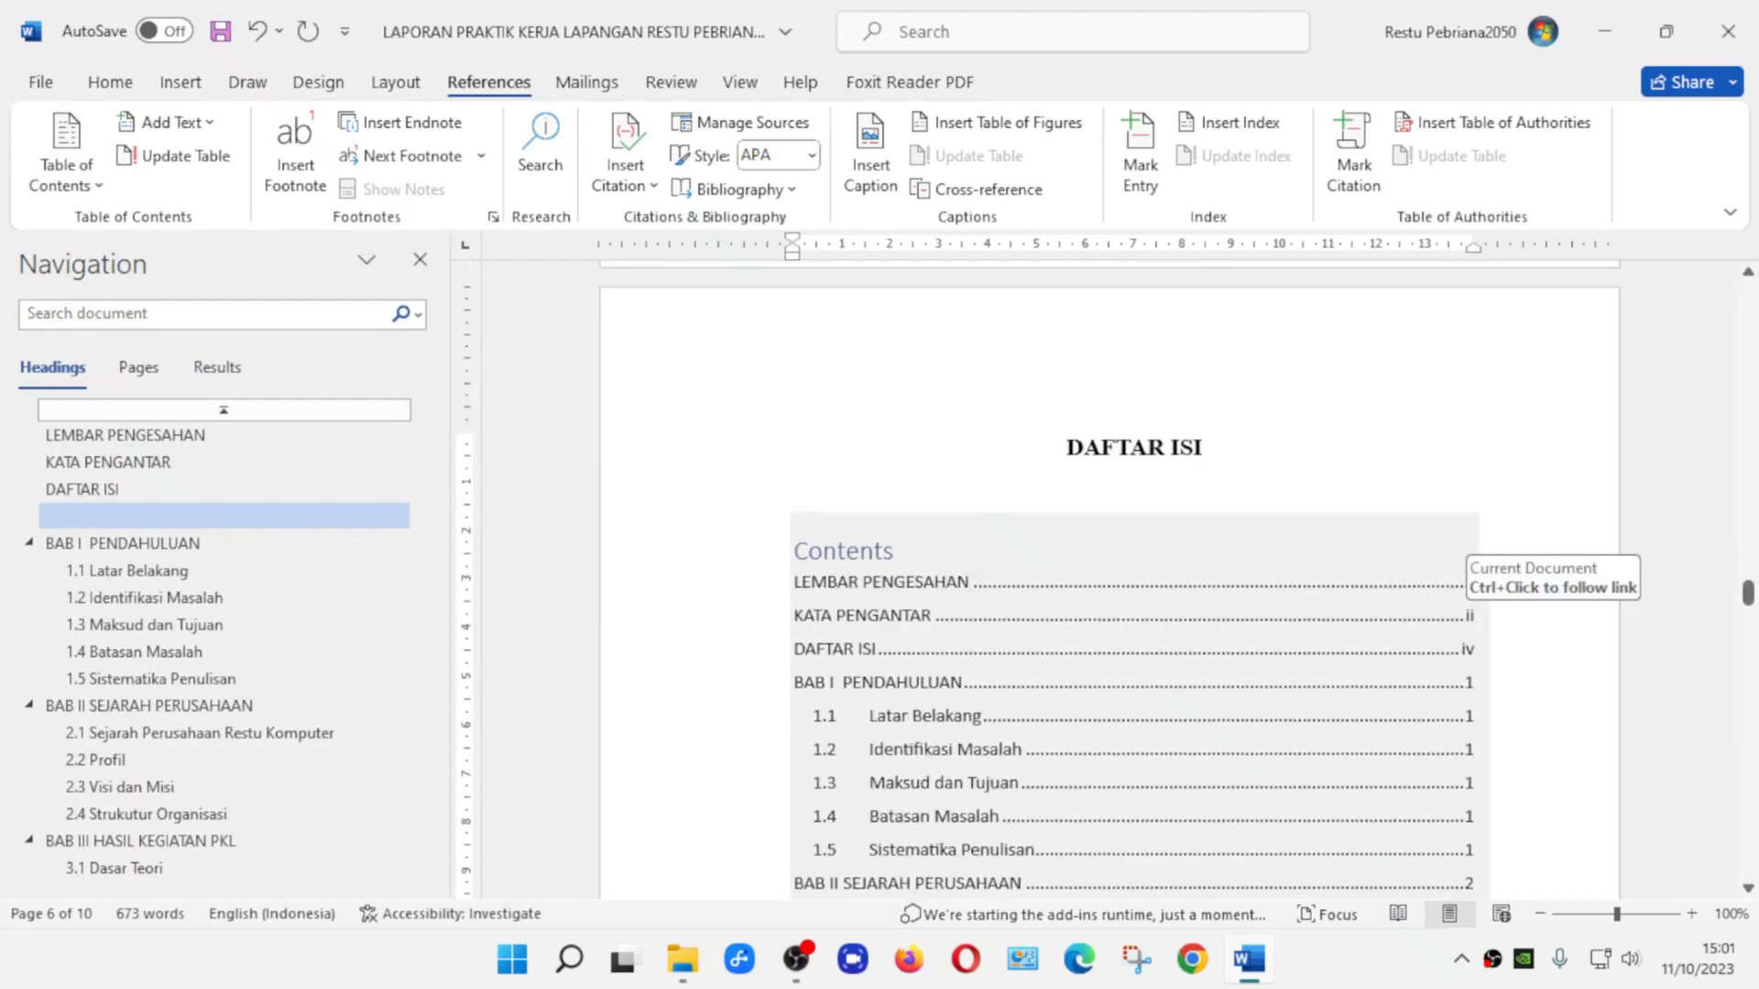
Examine the generated table of contents, checking its title, chapter entries and page numbers
left_click(896, 550)
left_click(795, 498)
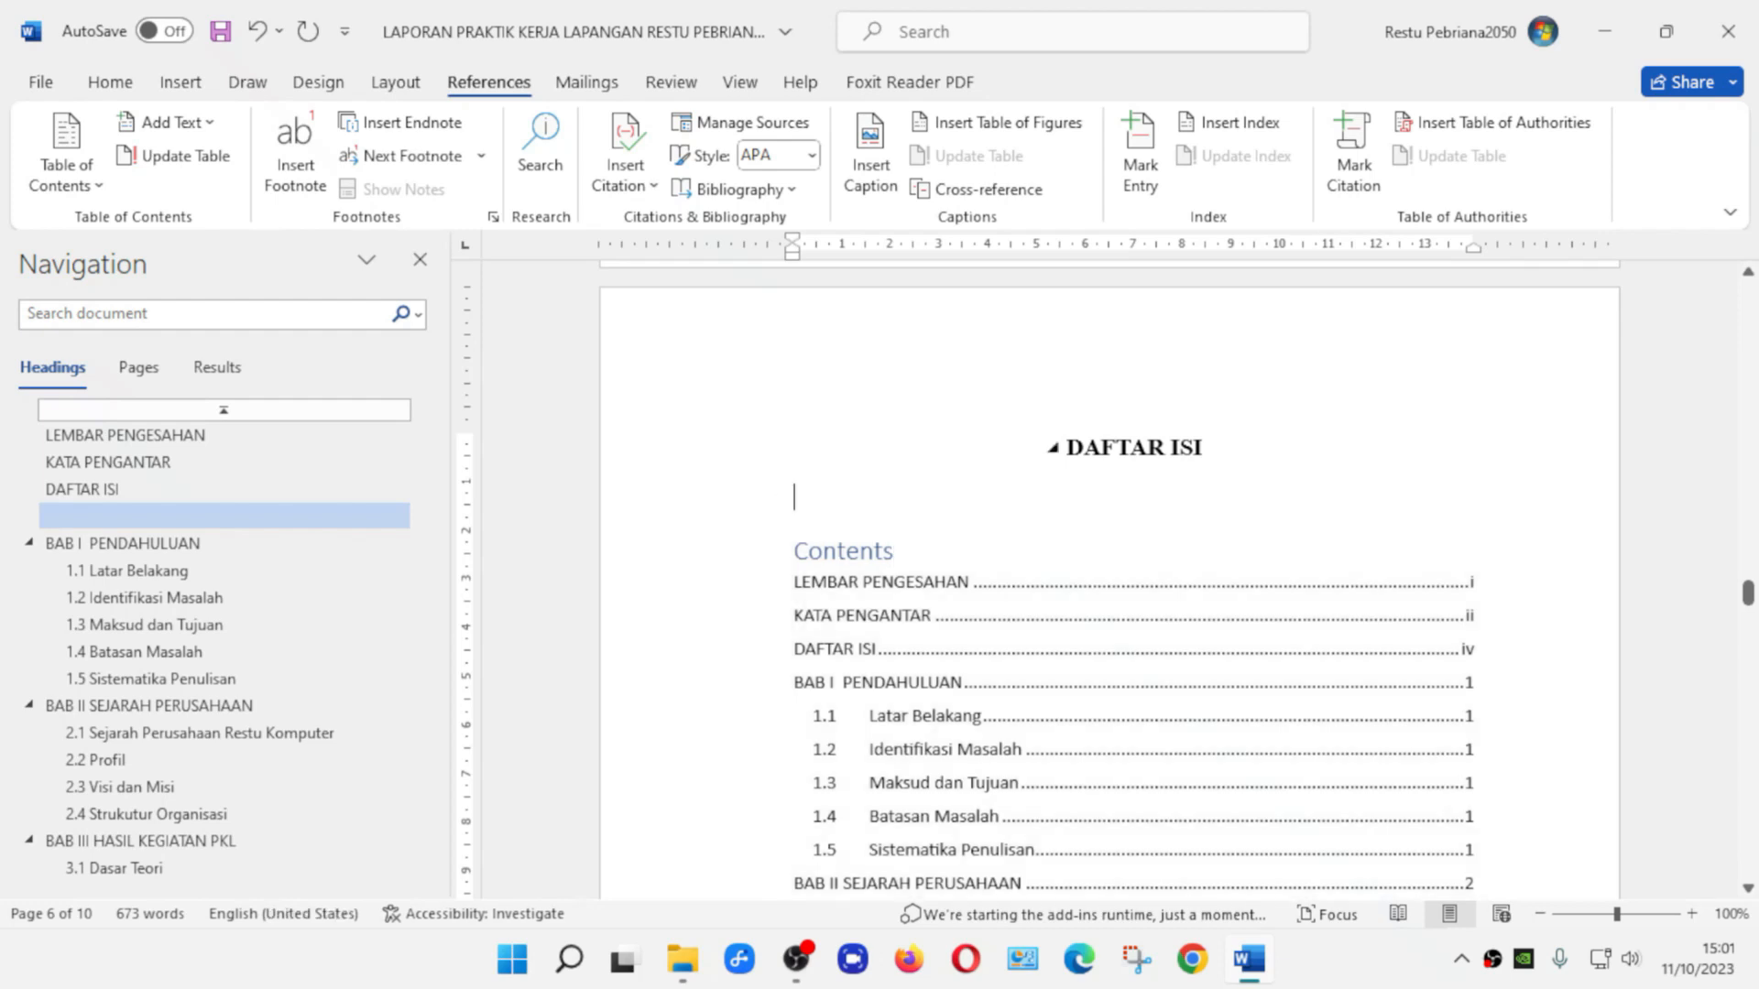
left_click(1166, 447)
left_click(895, 551)
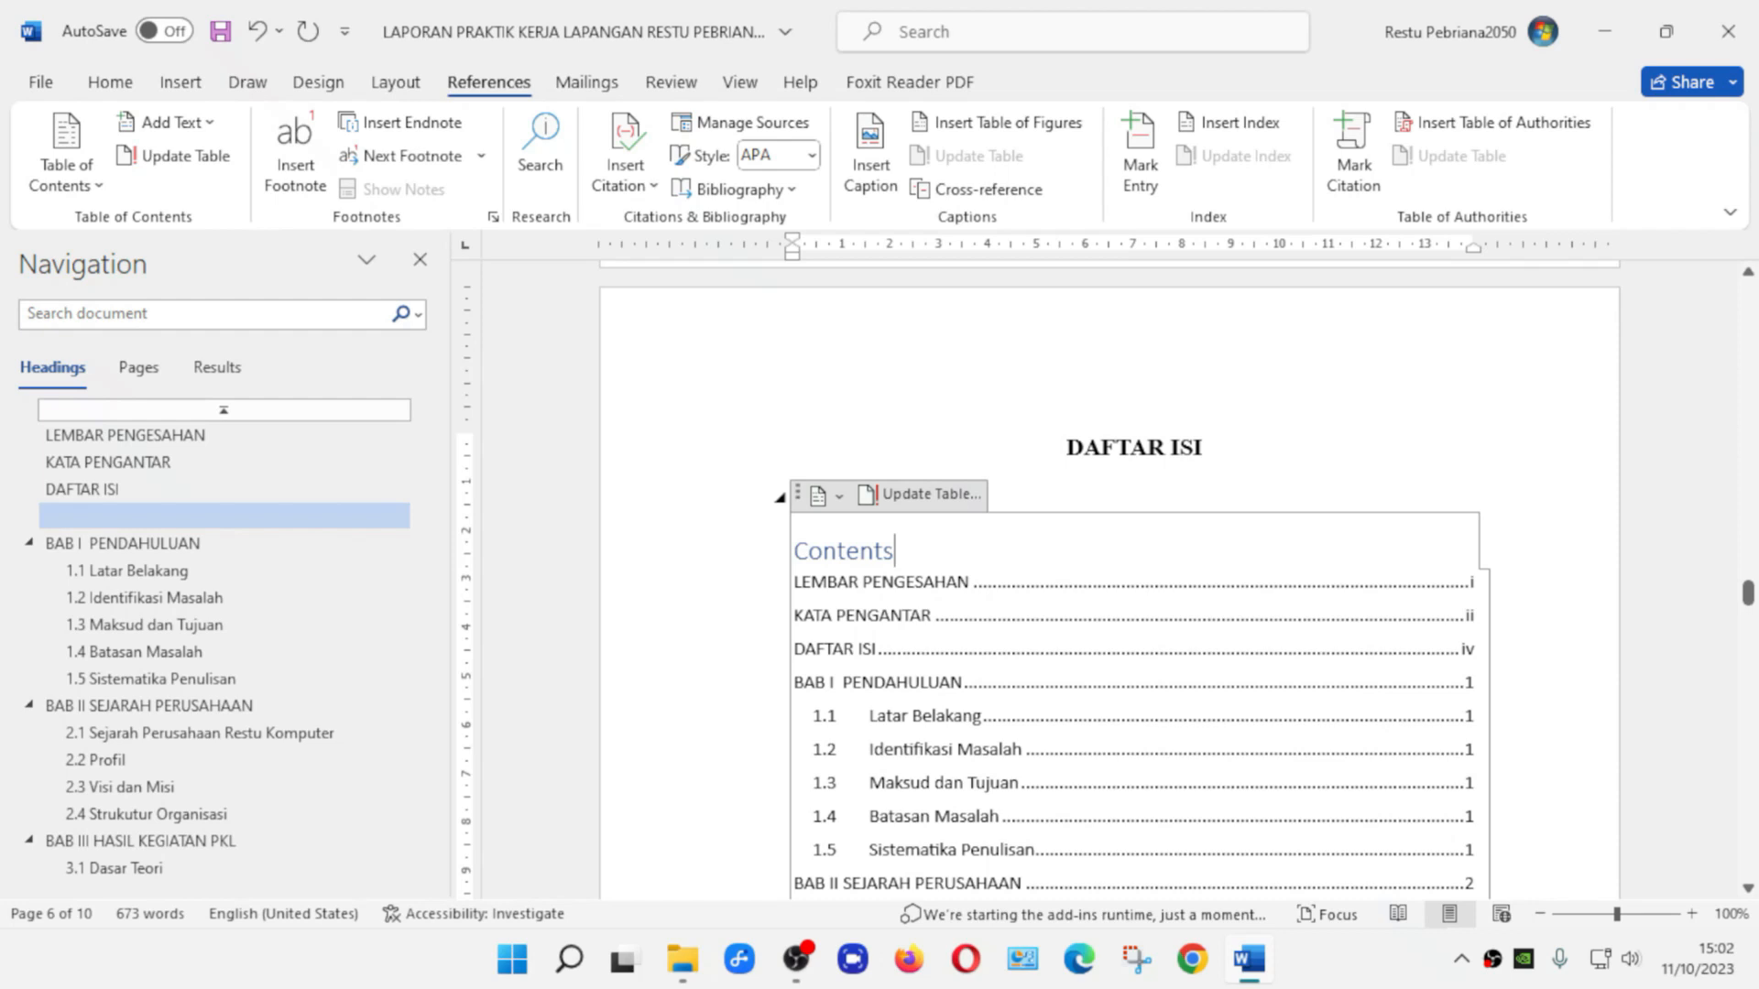
scroll(1466, 568, "down", 15)
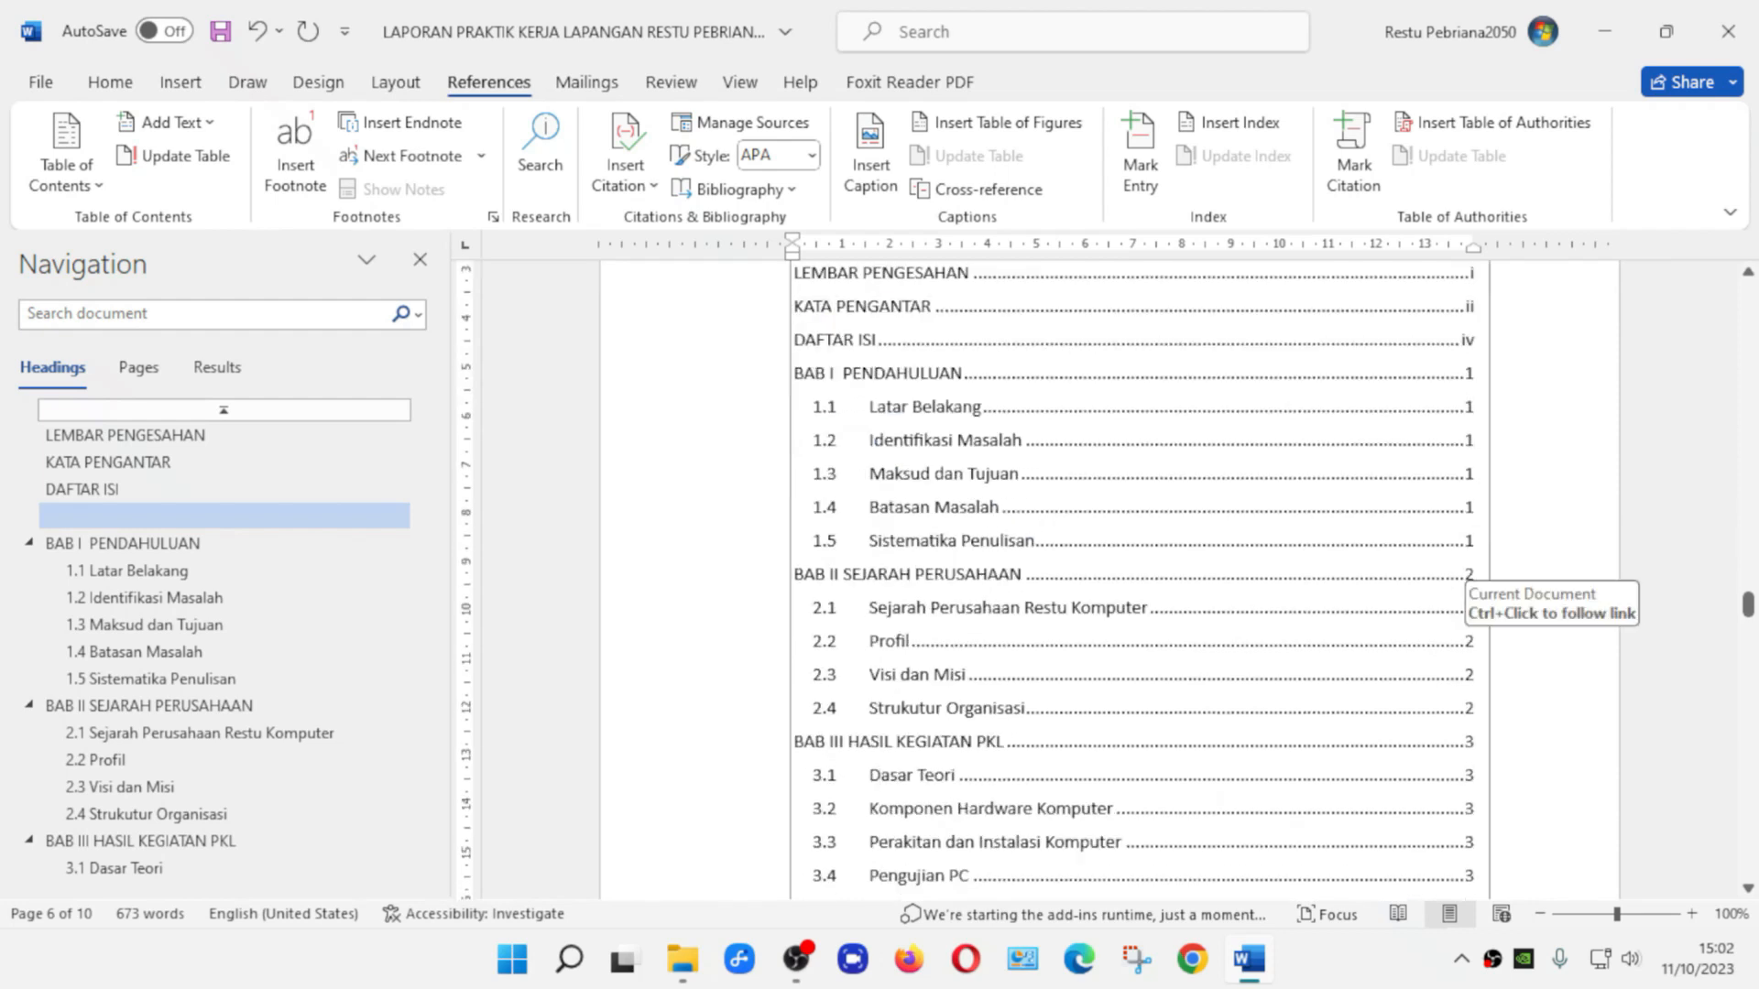
scroll(1109, 577, "up", 5)
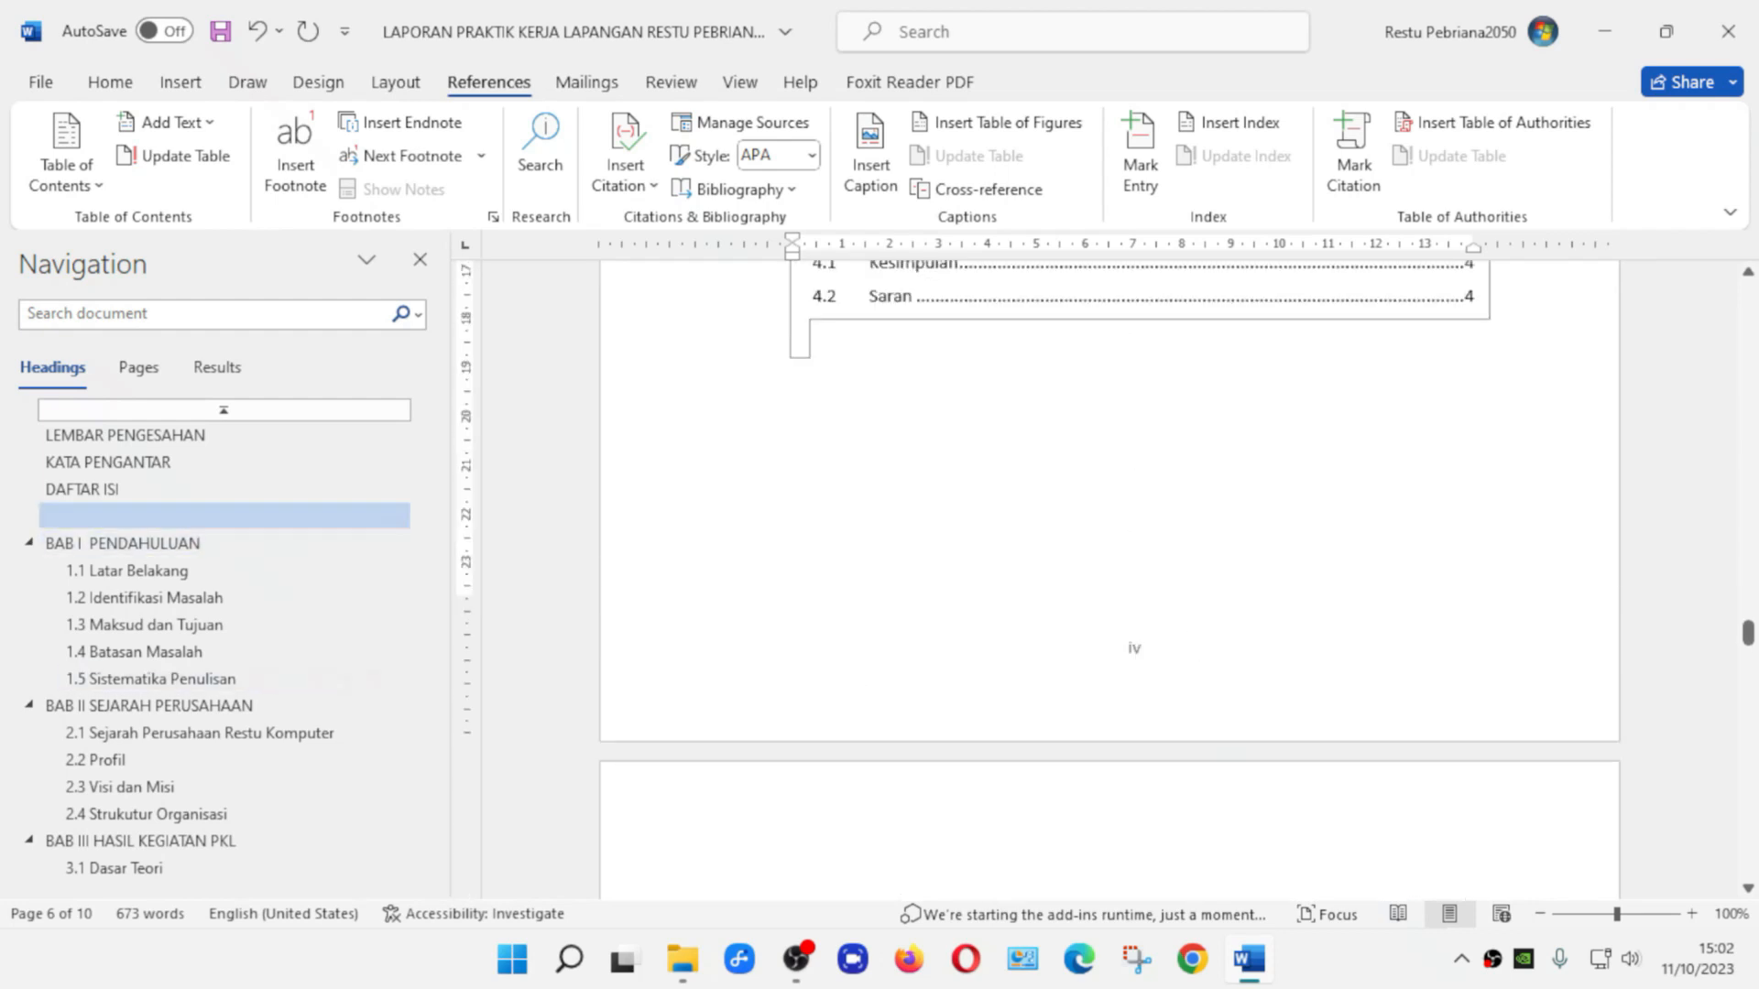
scroll(1136, 568, "up", 3)
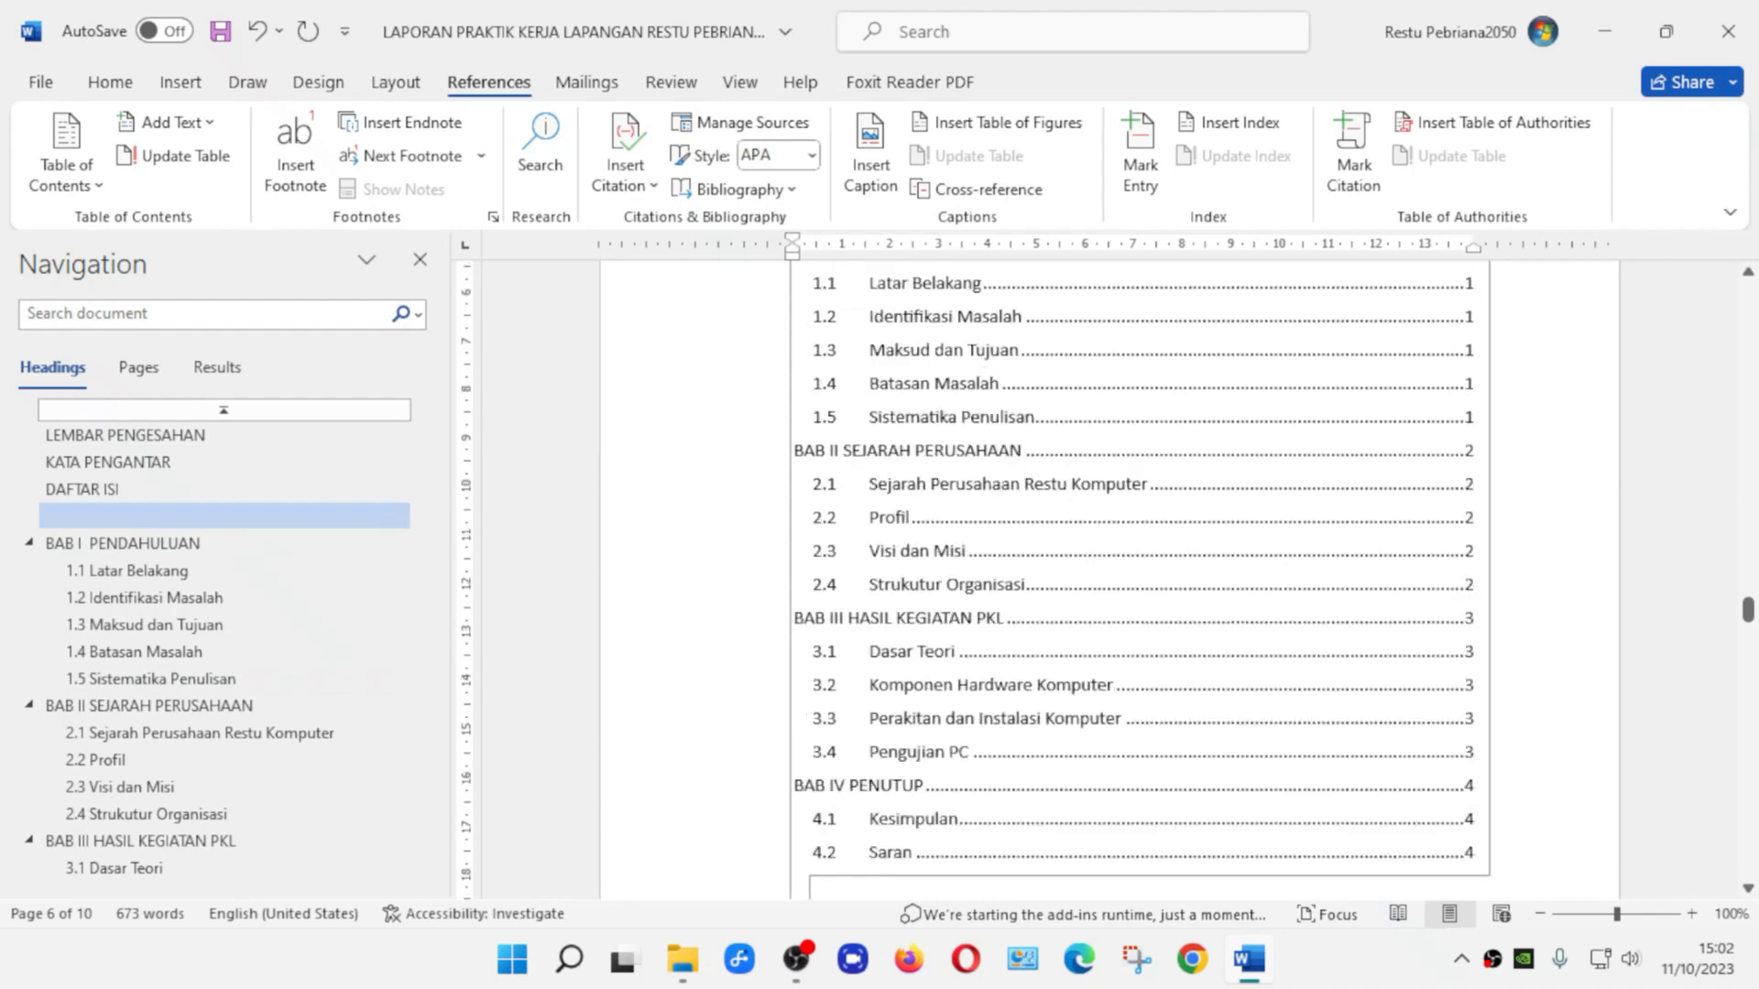
scroll(1136, 567, "up", 3)
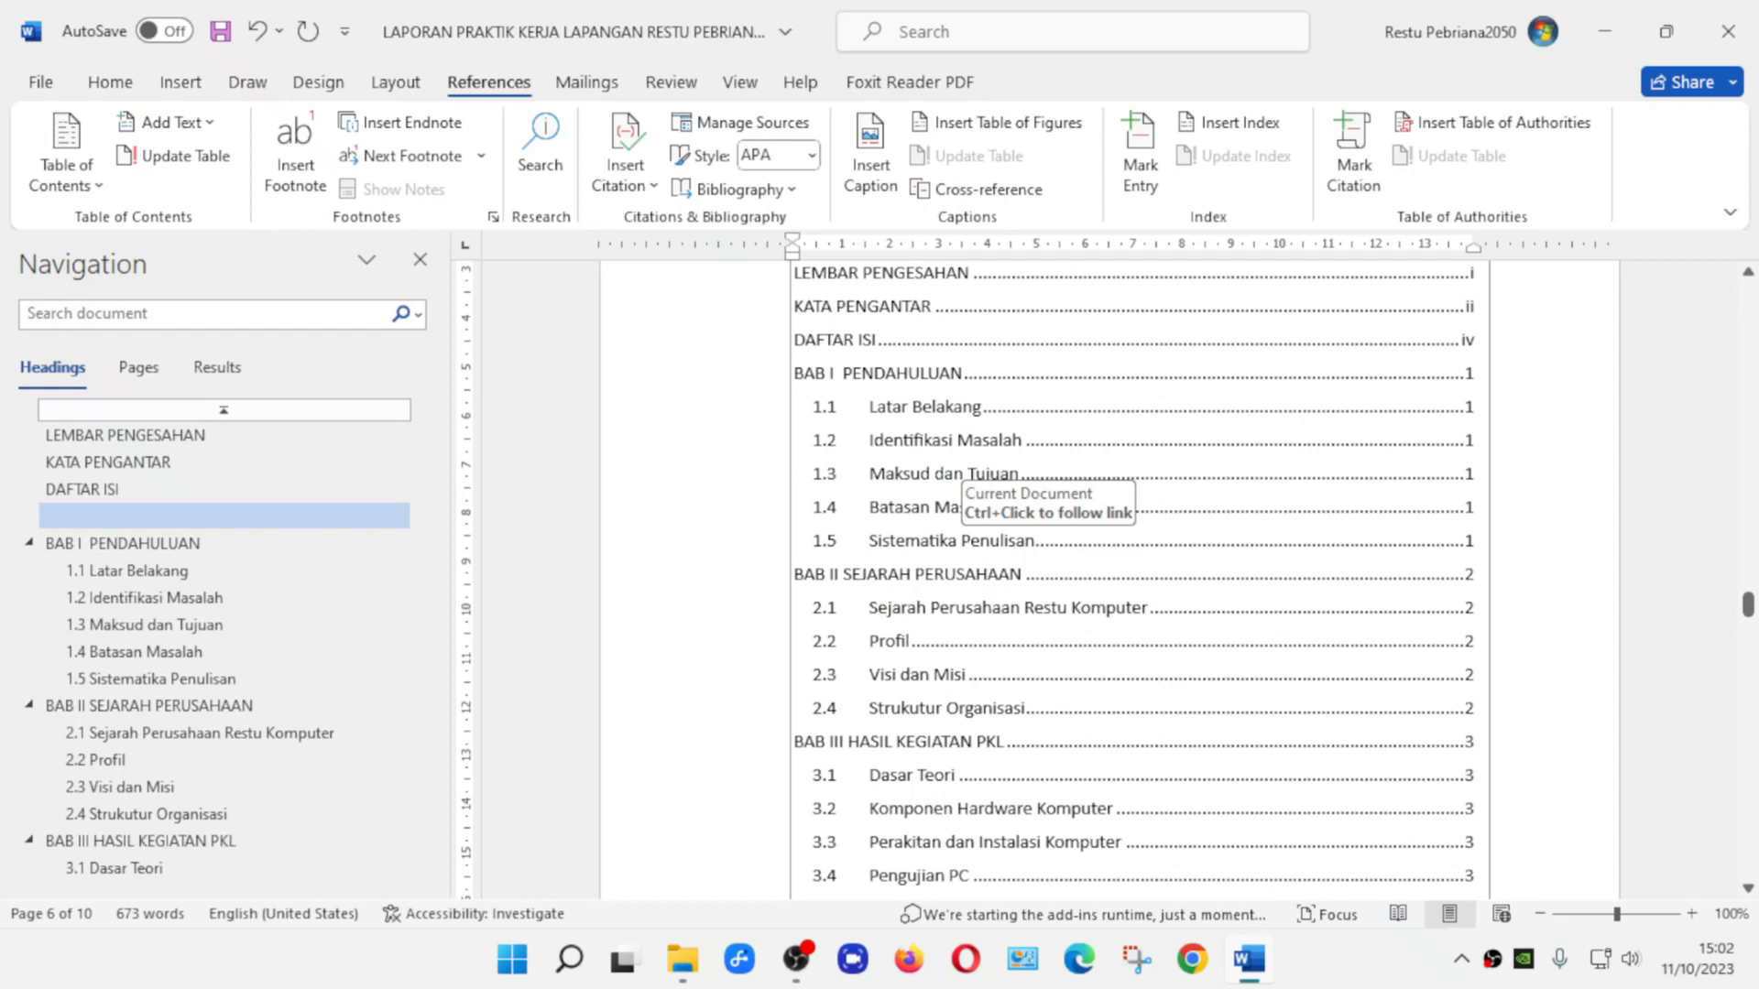
Remove the blank line between the DAFTAR ISI heading and the Contents title of the table of contents
left_click(110, 81)
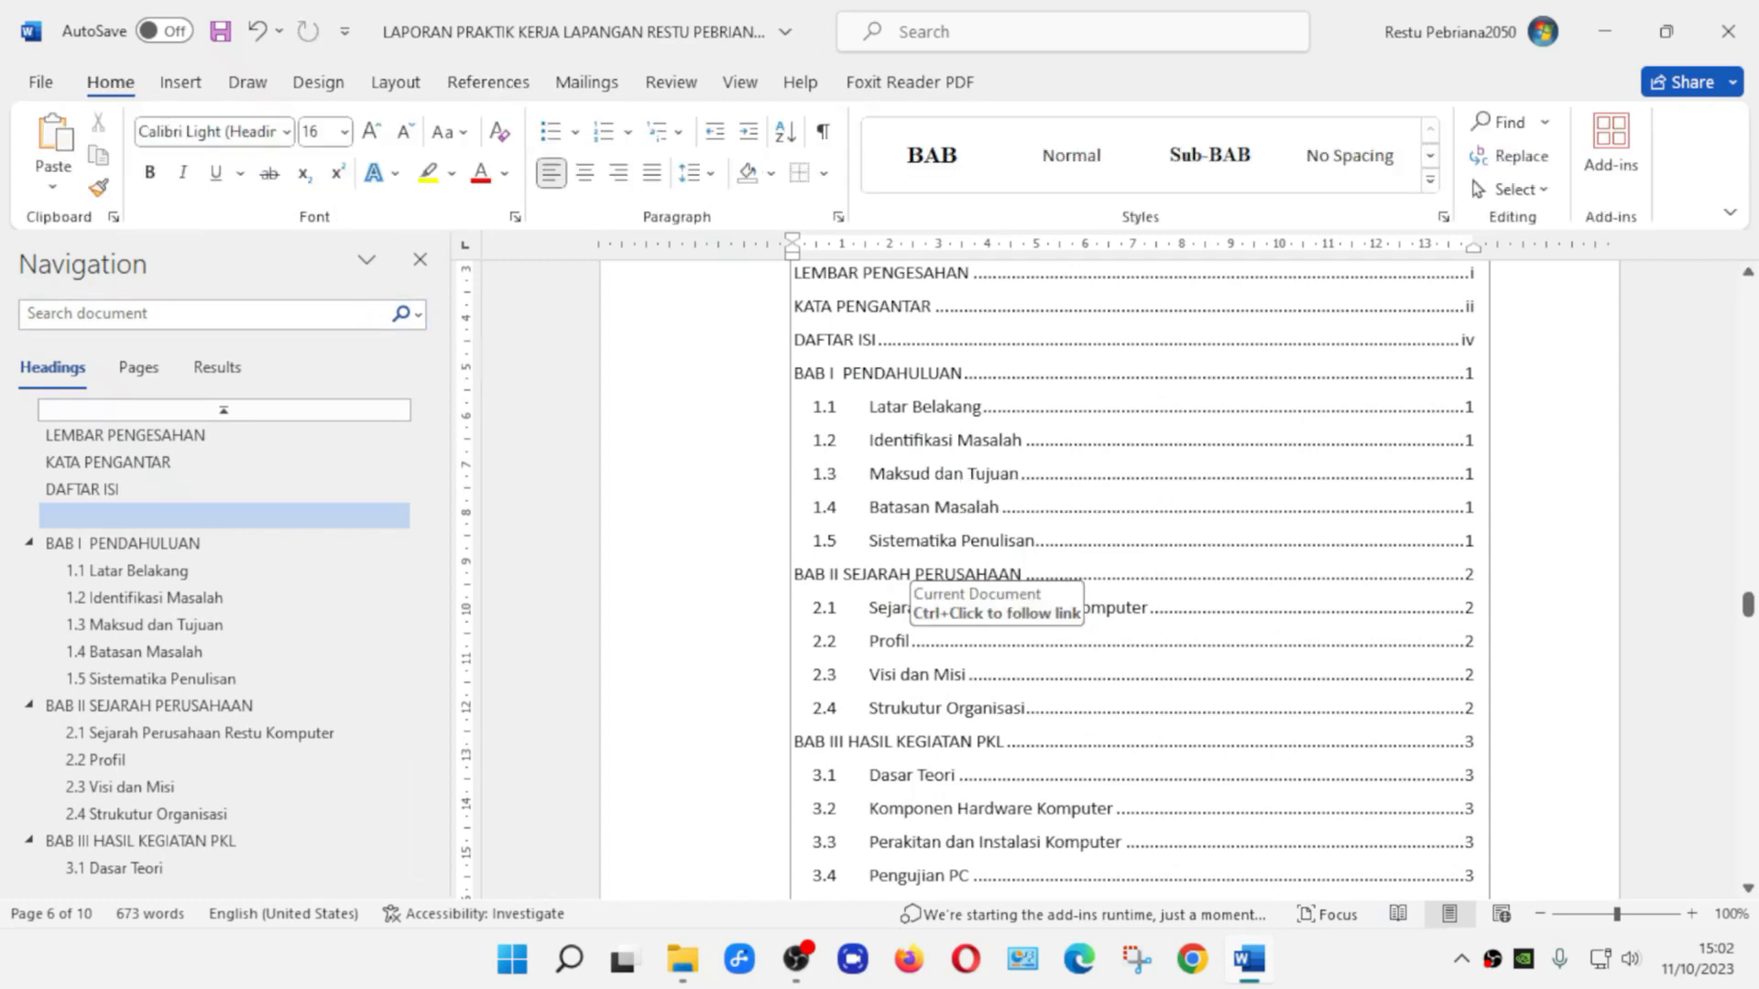
scroll(1017, 740, "up", 3)
key("BackSpace")
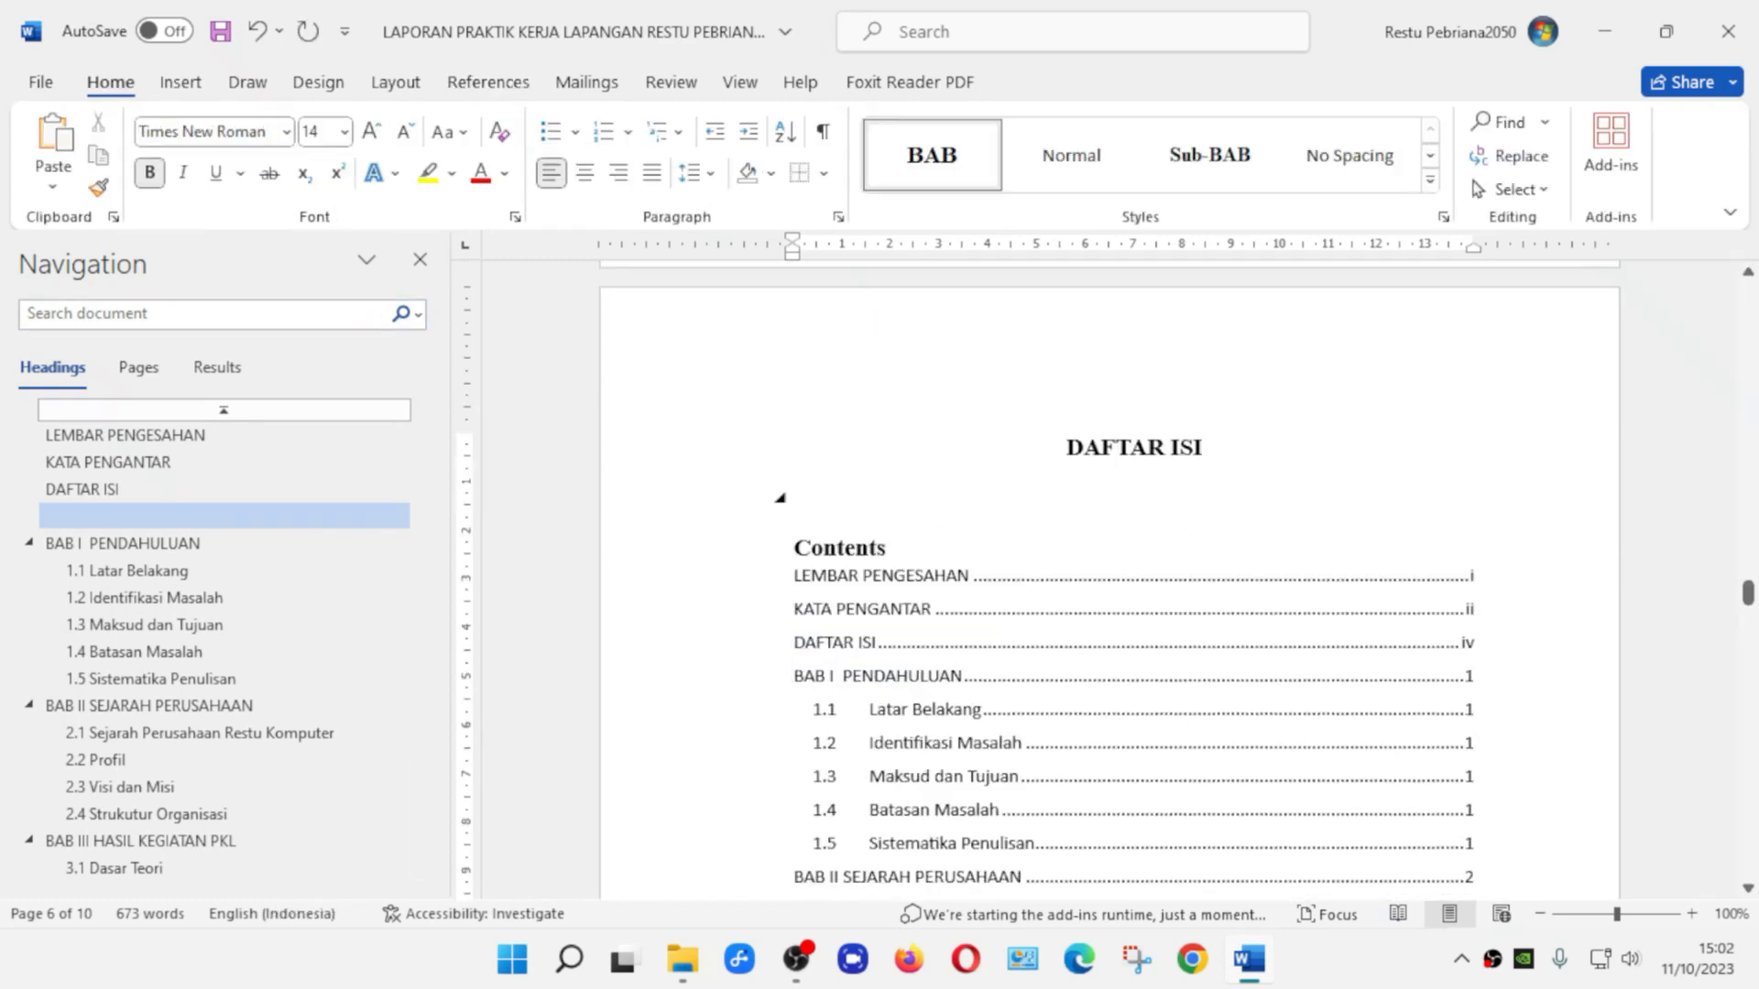
left_click(1145, 448)
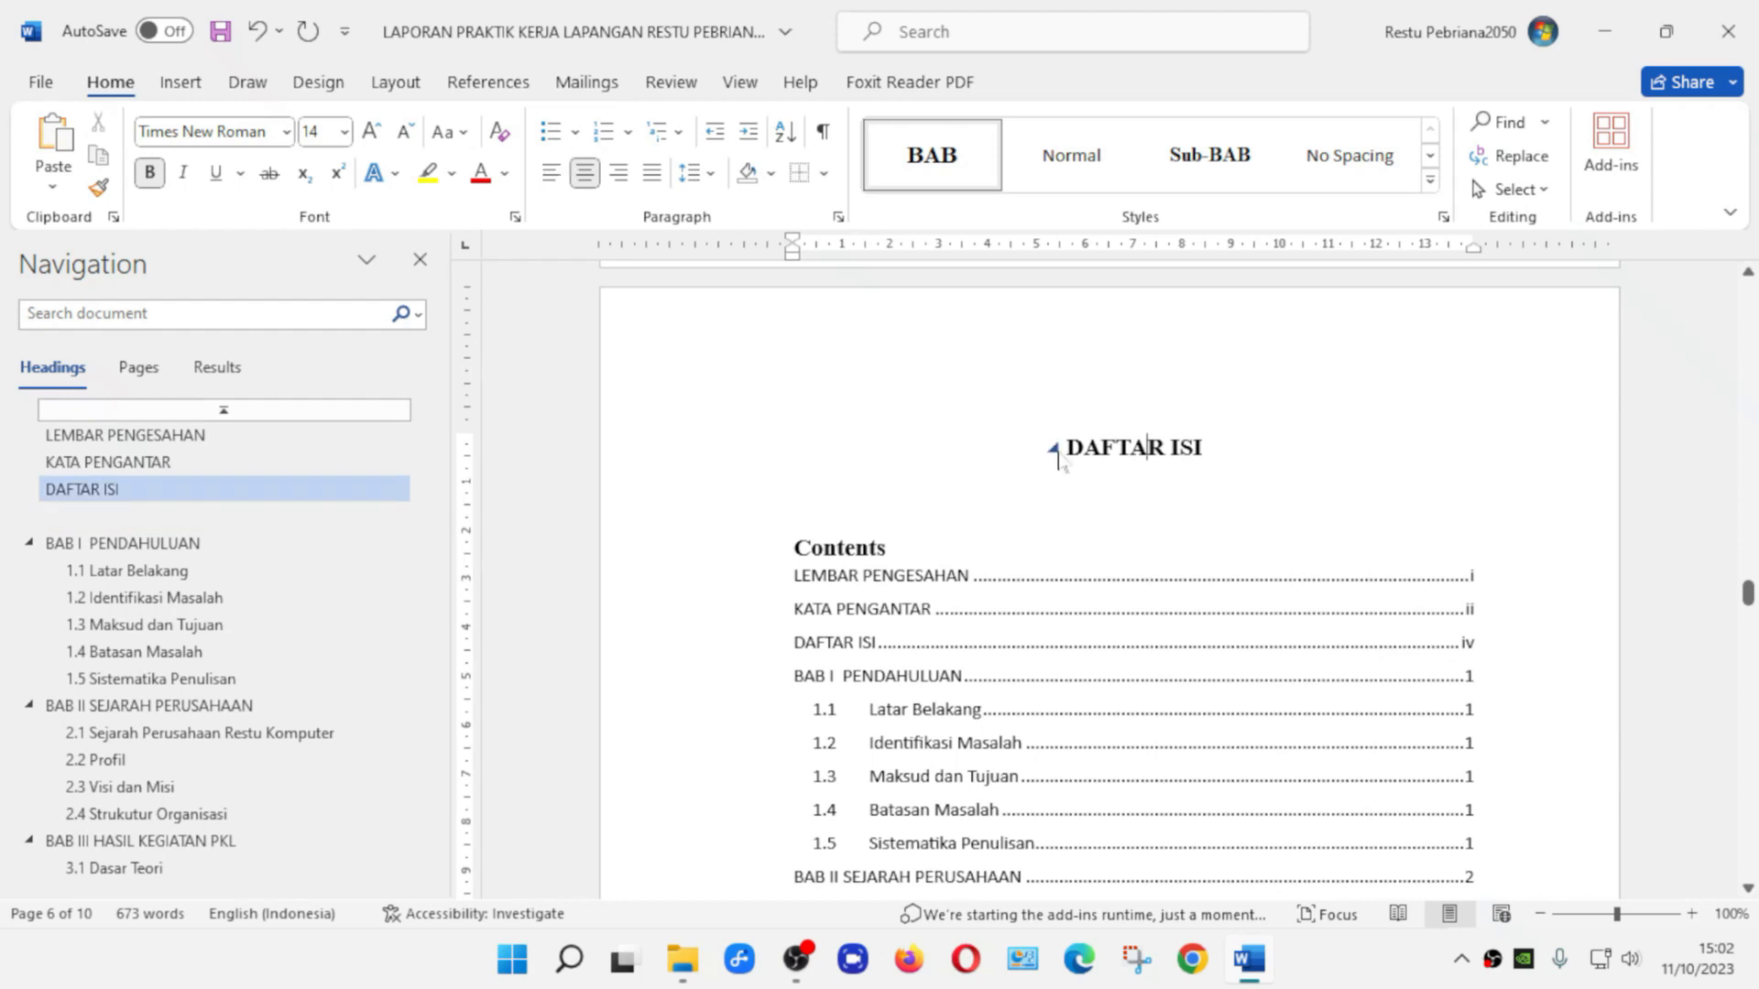
left_click(795, 497)
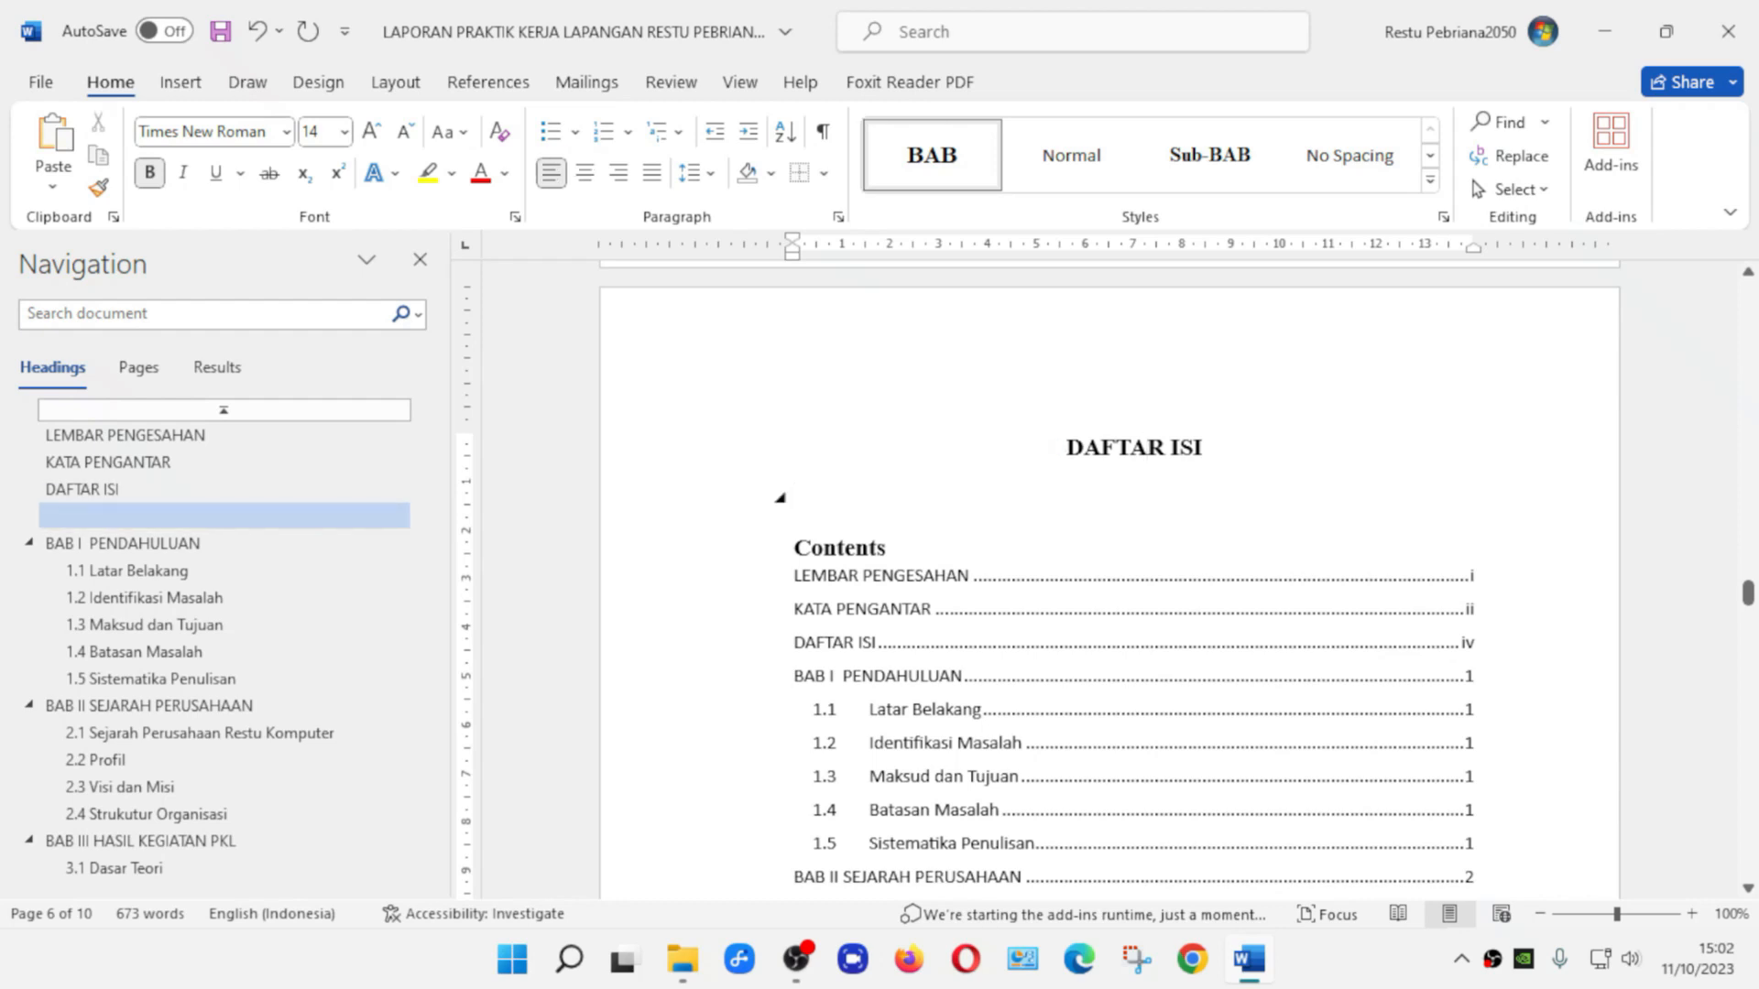
key("BackSpace")
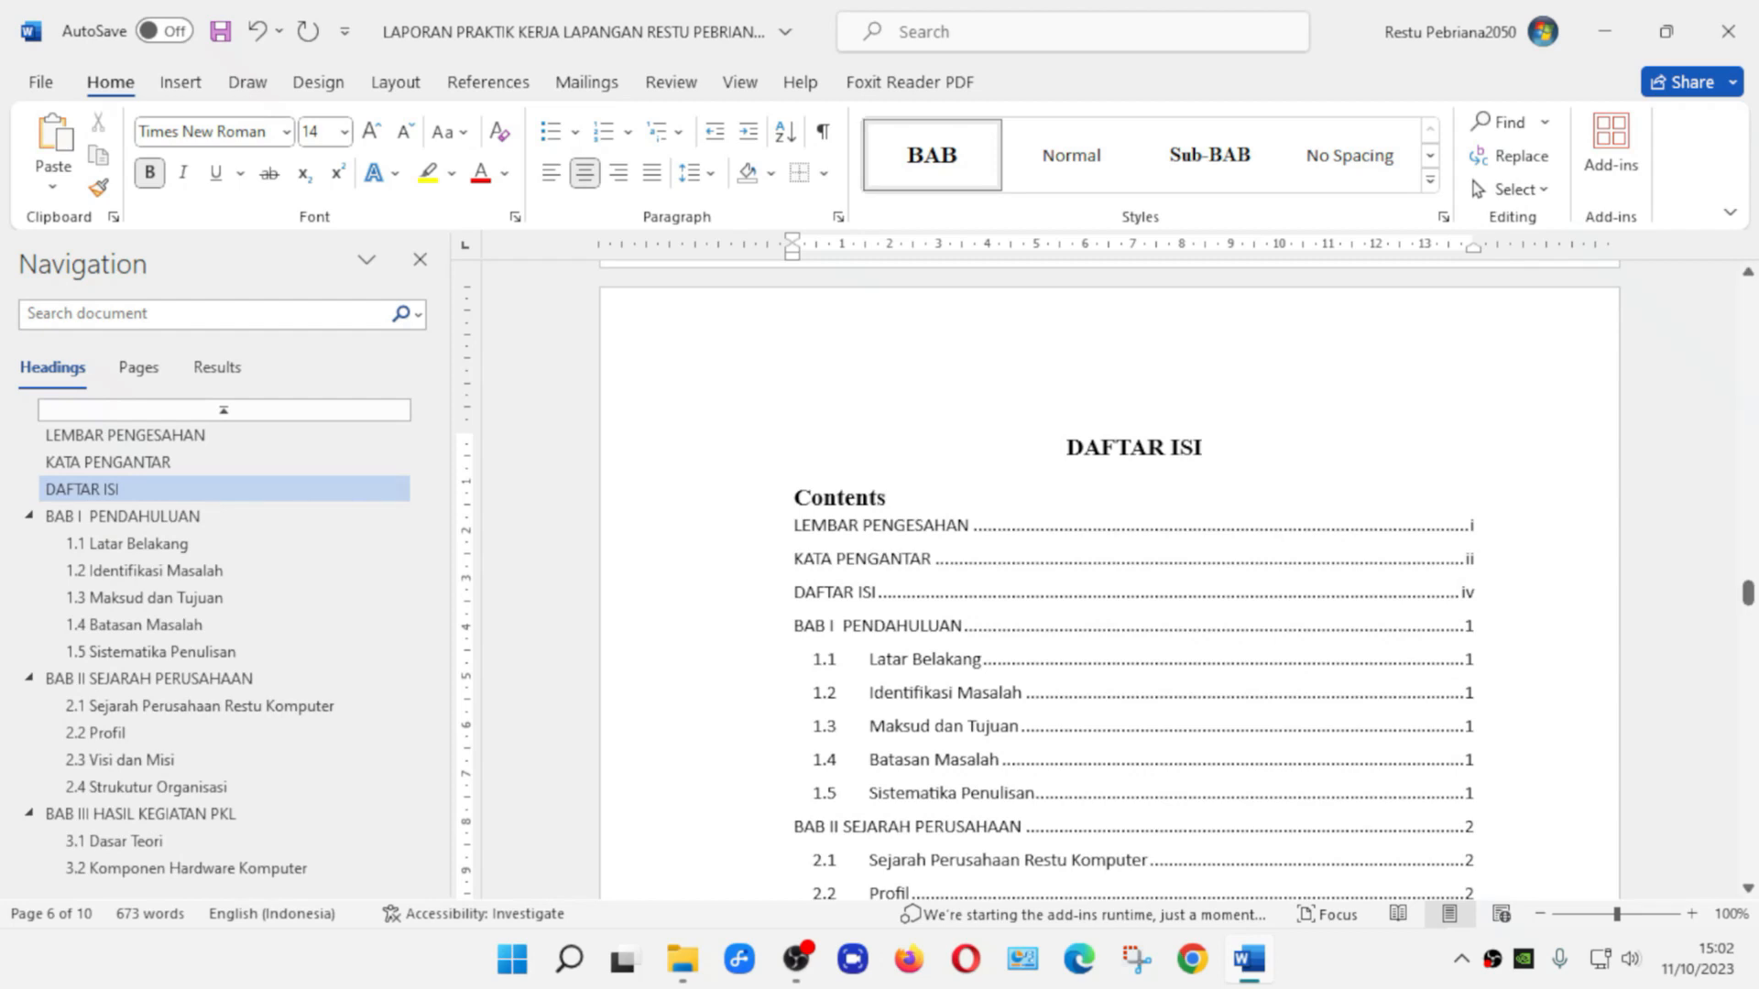
Delete the "Contents" title text from the table of contents
left_click(886, 497)
key("BackSpace")
key("BackSpace")
key("BackSpace")
key("BackSpace")
key("BackSpace")
key("BackSpace")
key("BackSpace")
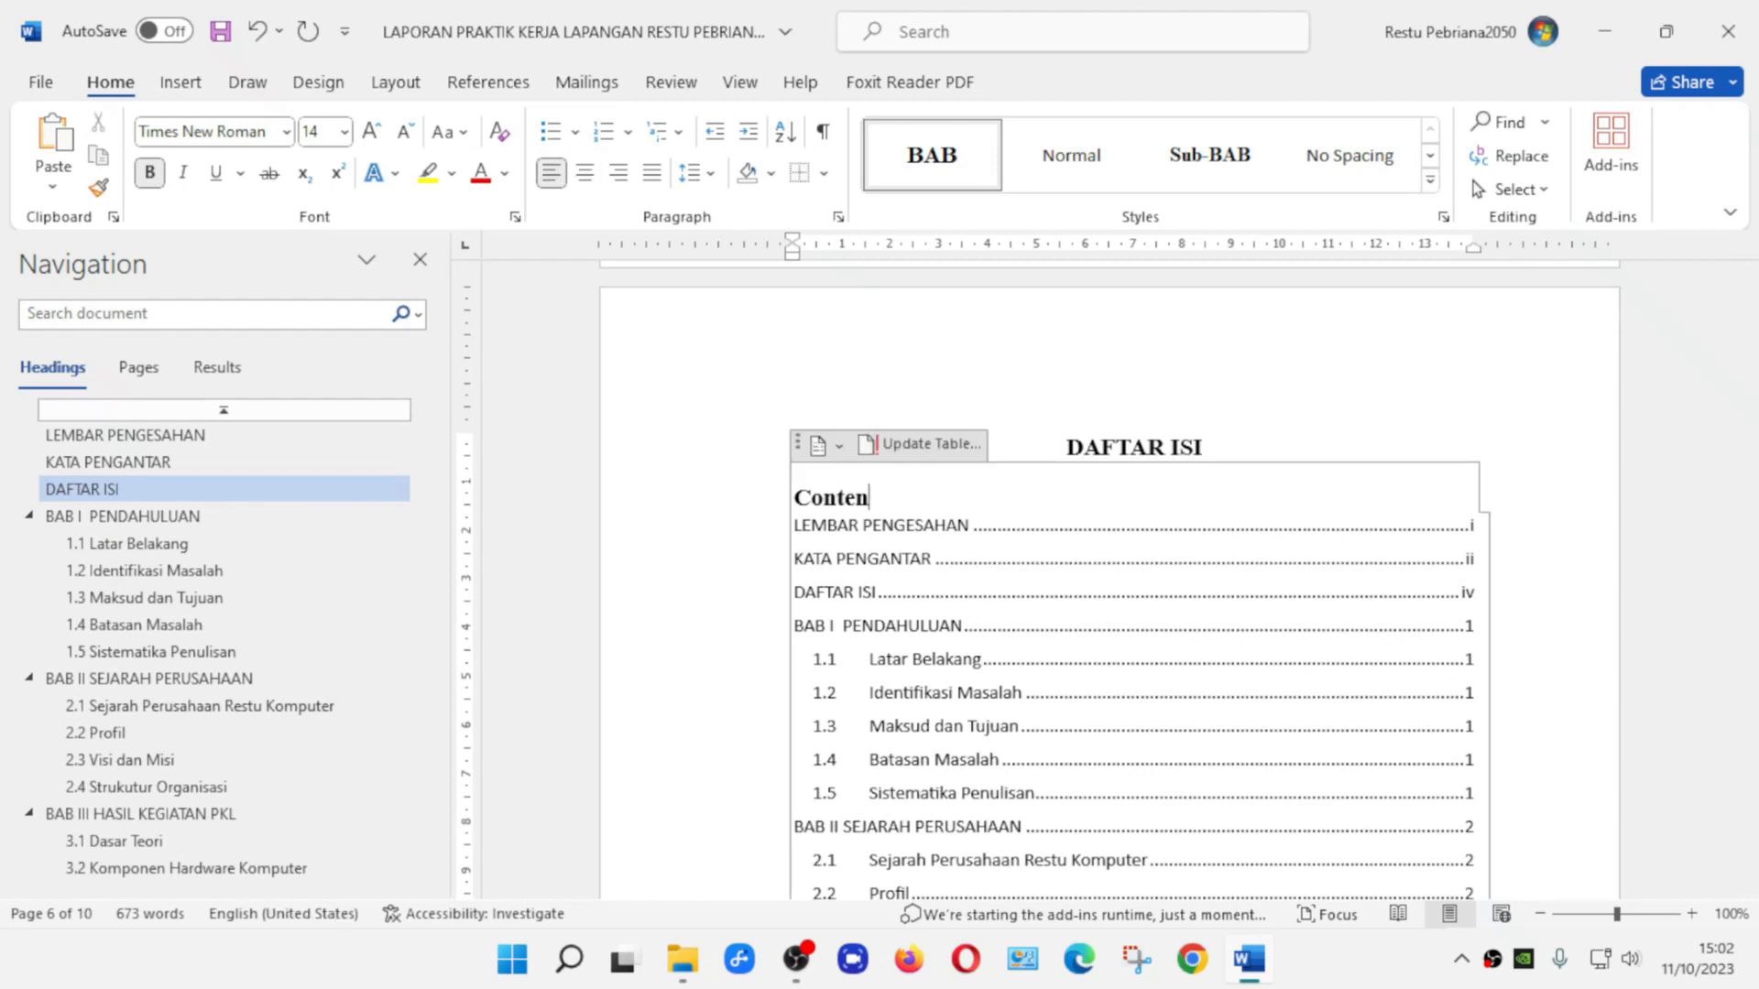
key("BackSpace")
key("BackSpace")
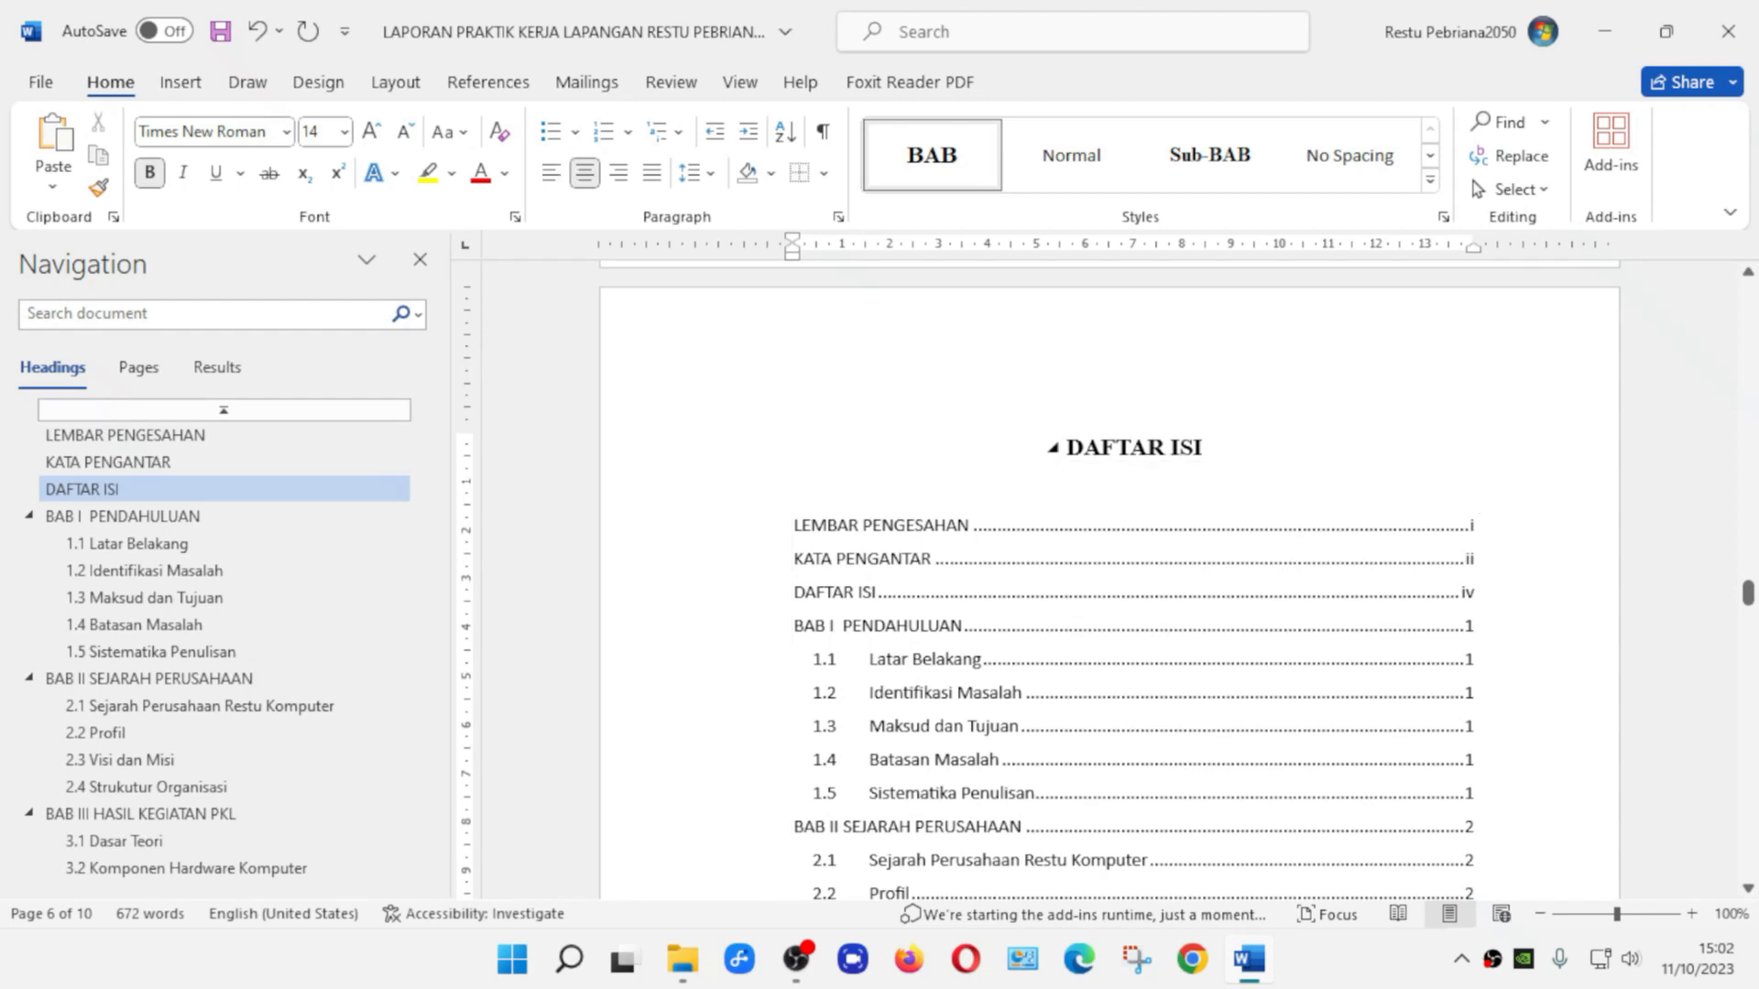
Set the entire table of contents to Times New Roman at size 12
scroll(1108, 577, "down", 3)
left_click(921, 373)
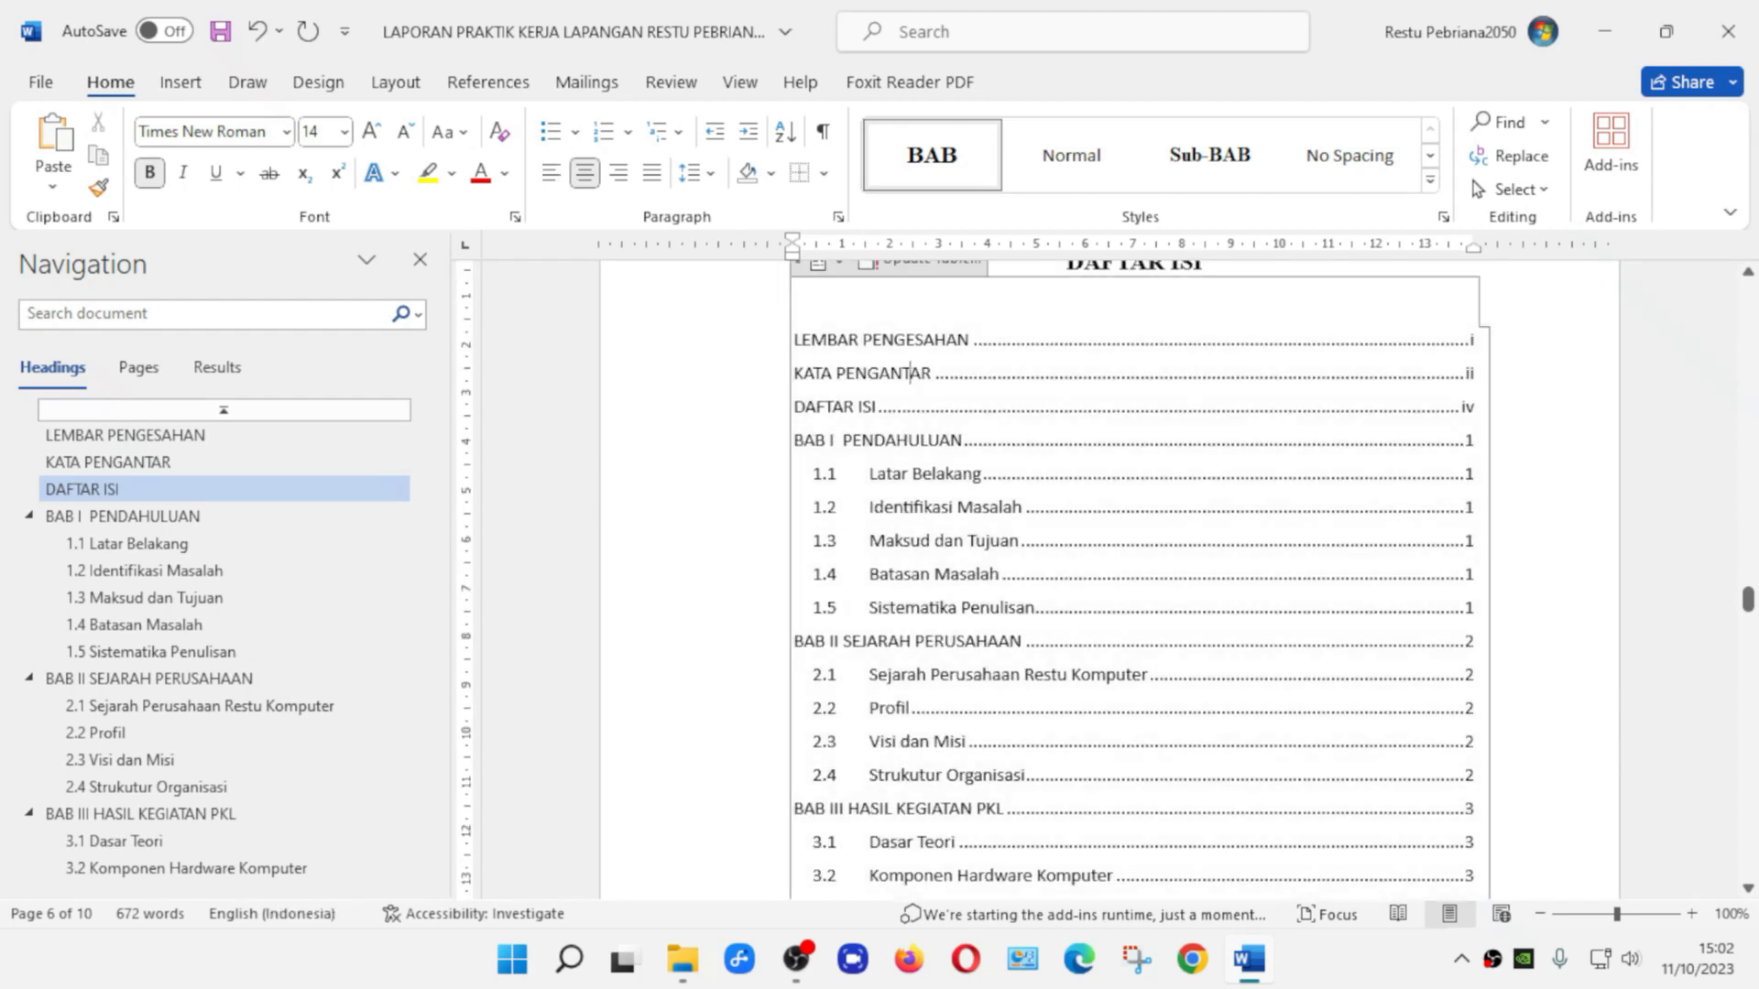
scroll(920, 374, "up", 1)
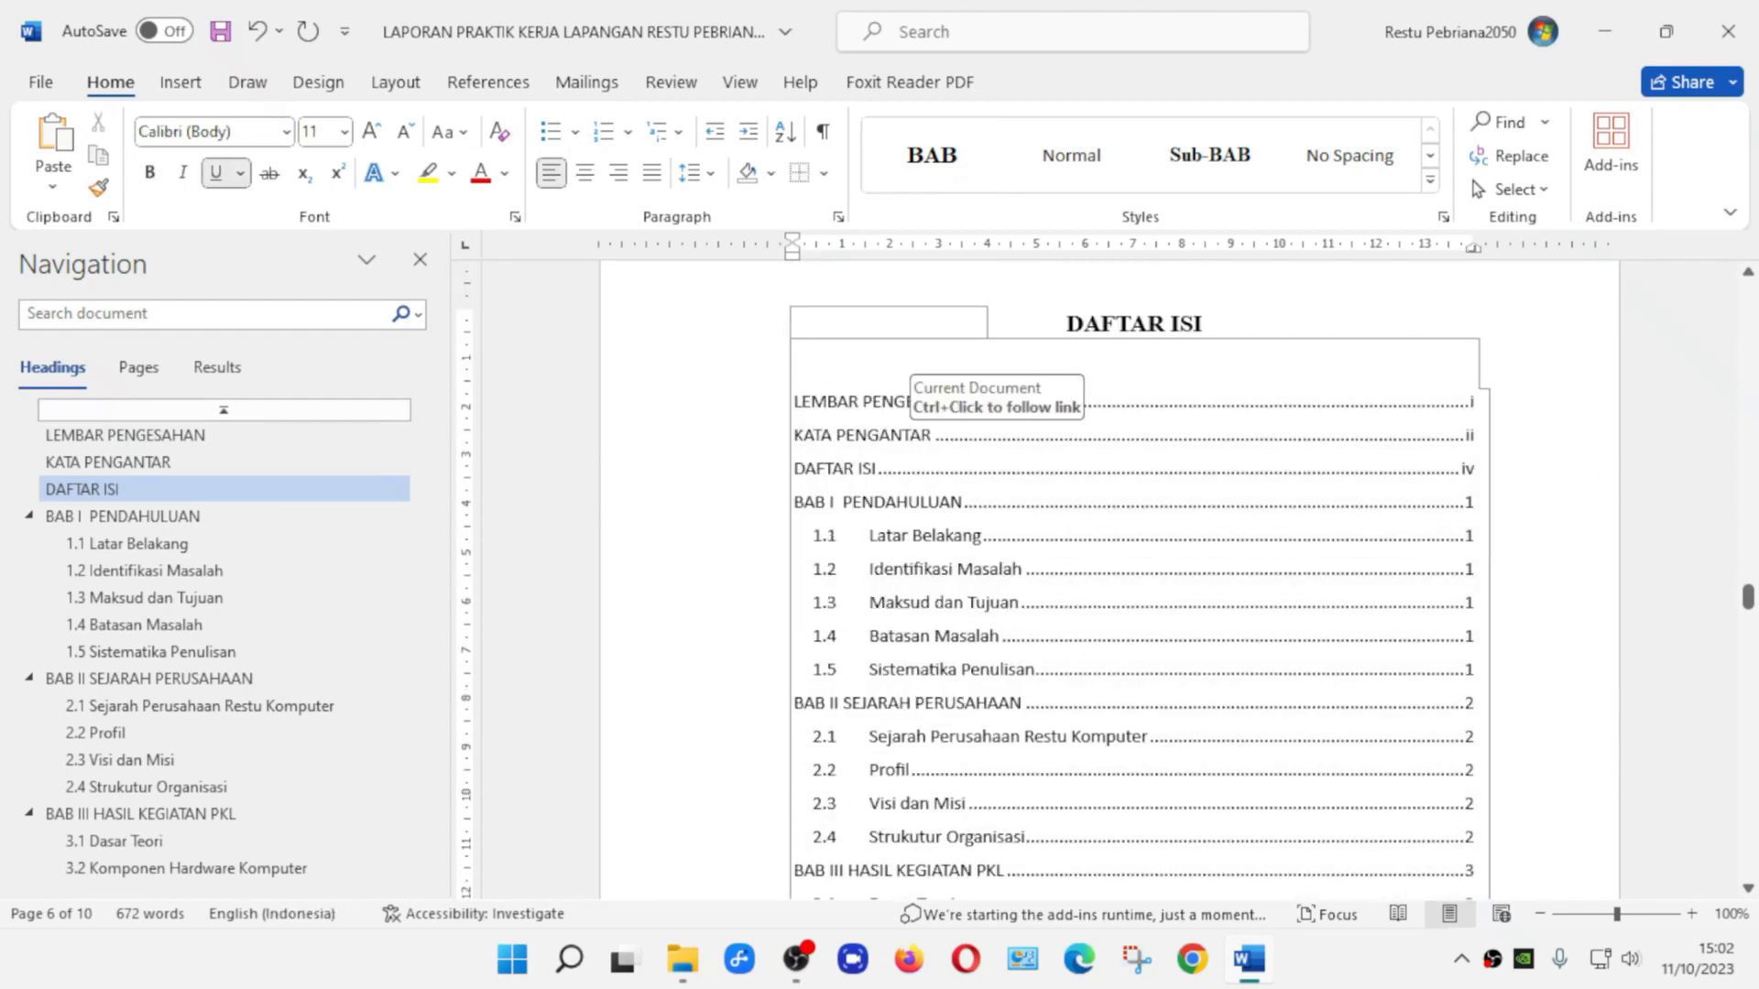
left_click(796, 323)
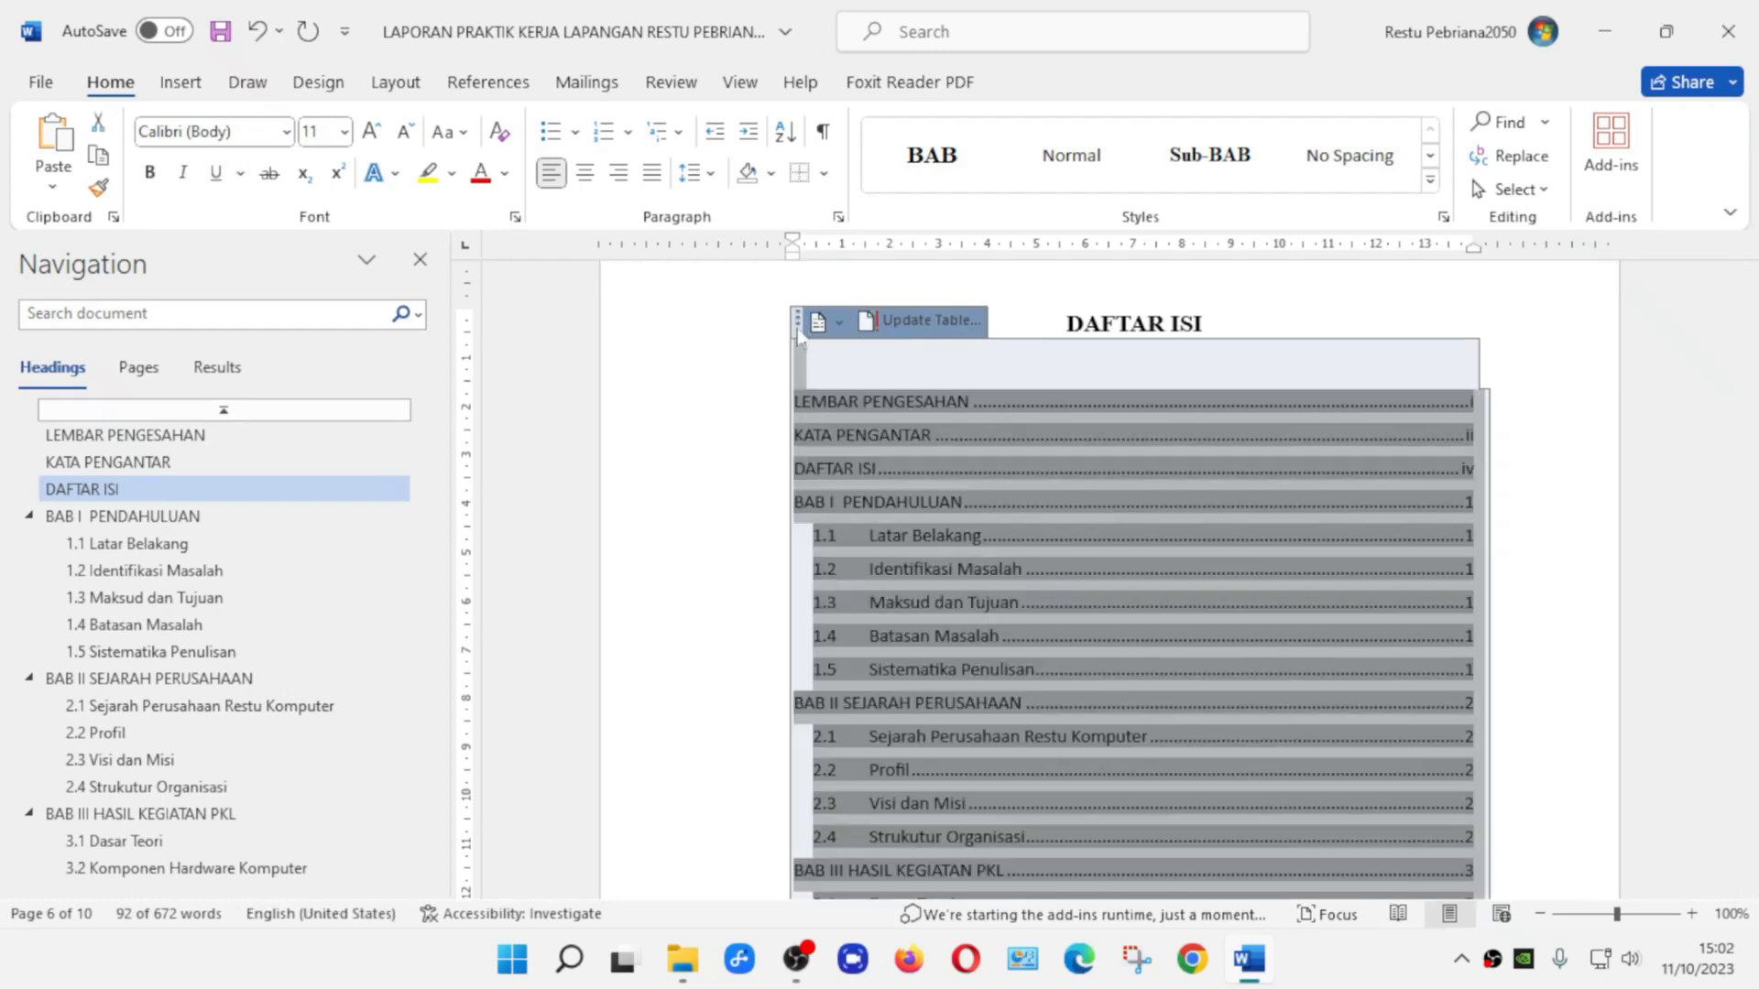
left_click(286, 131)
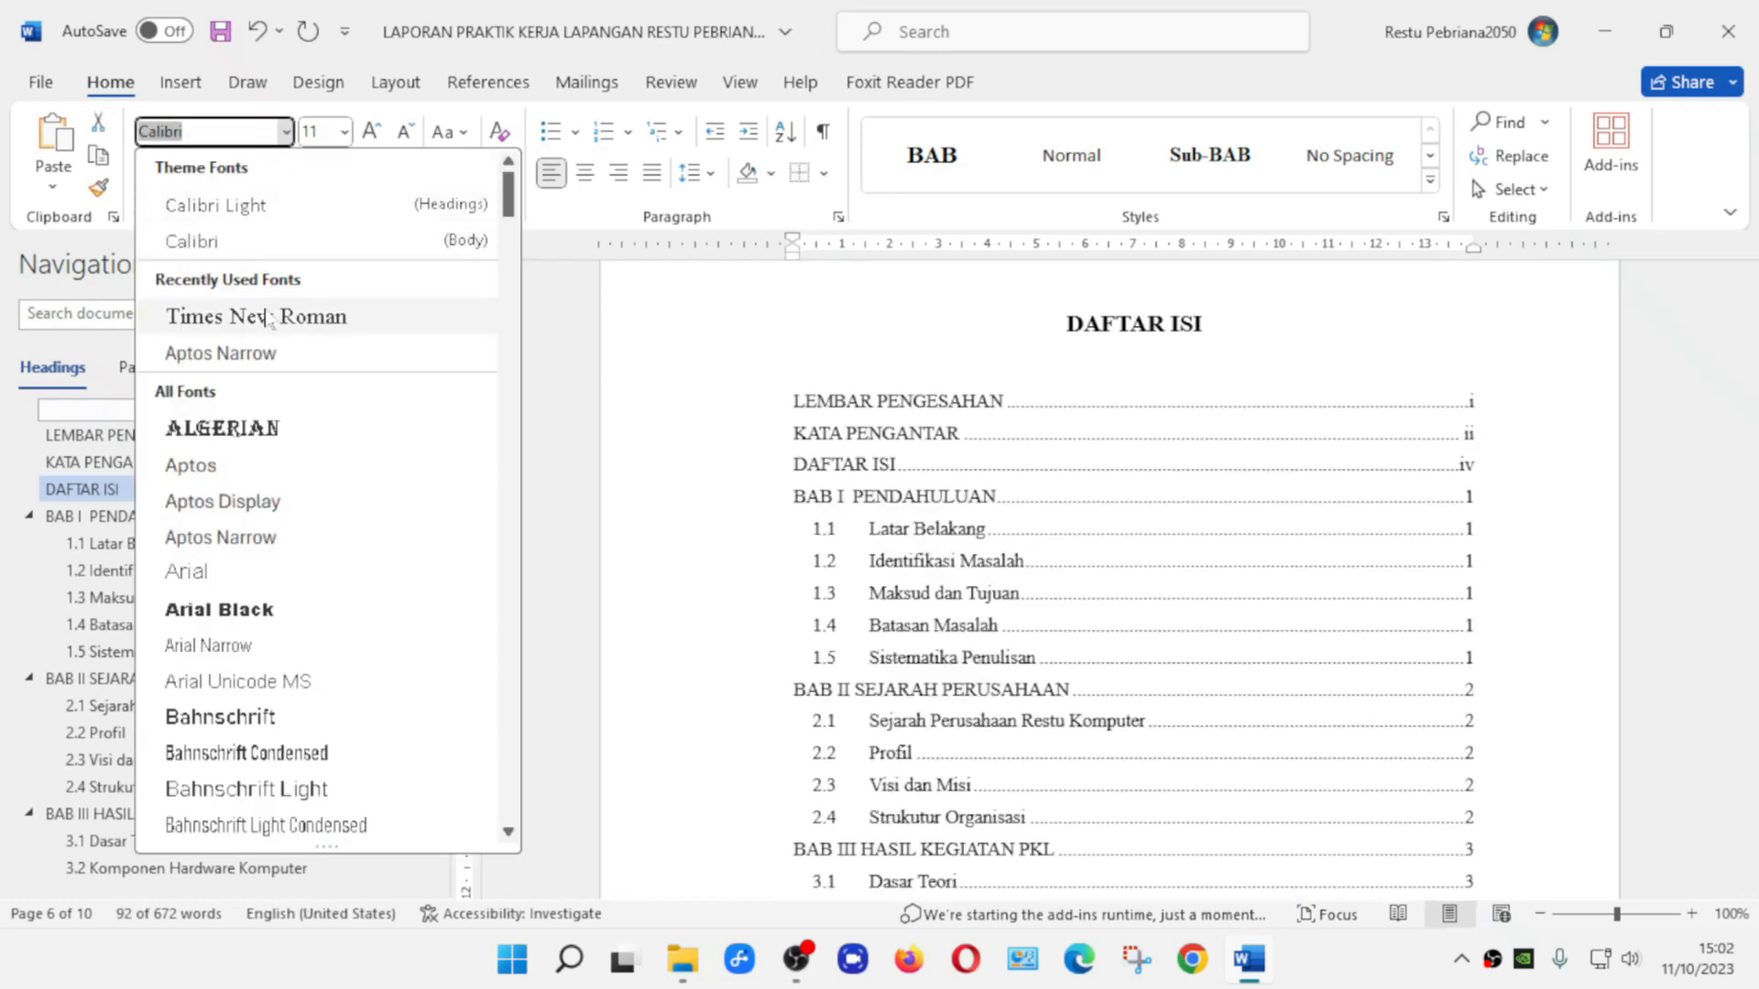
left_click(270, 317)
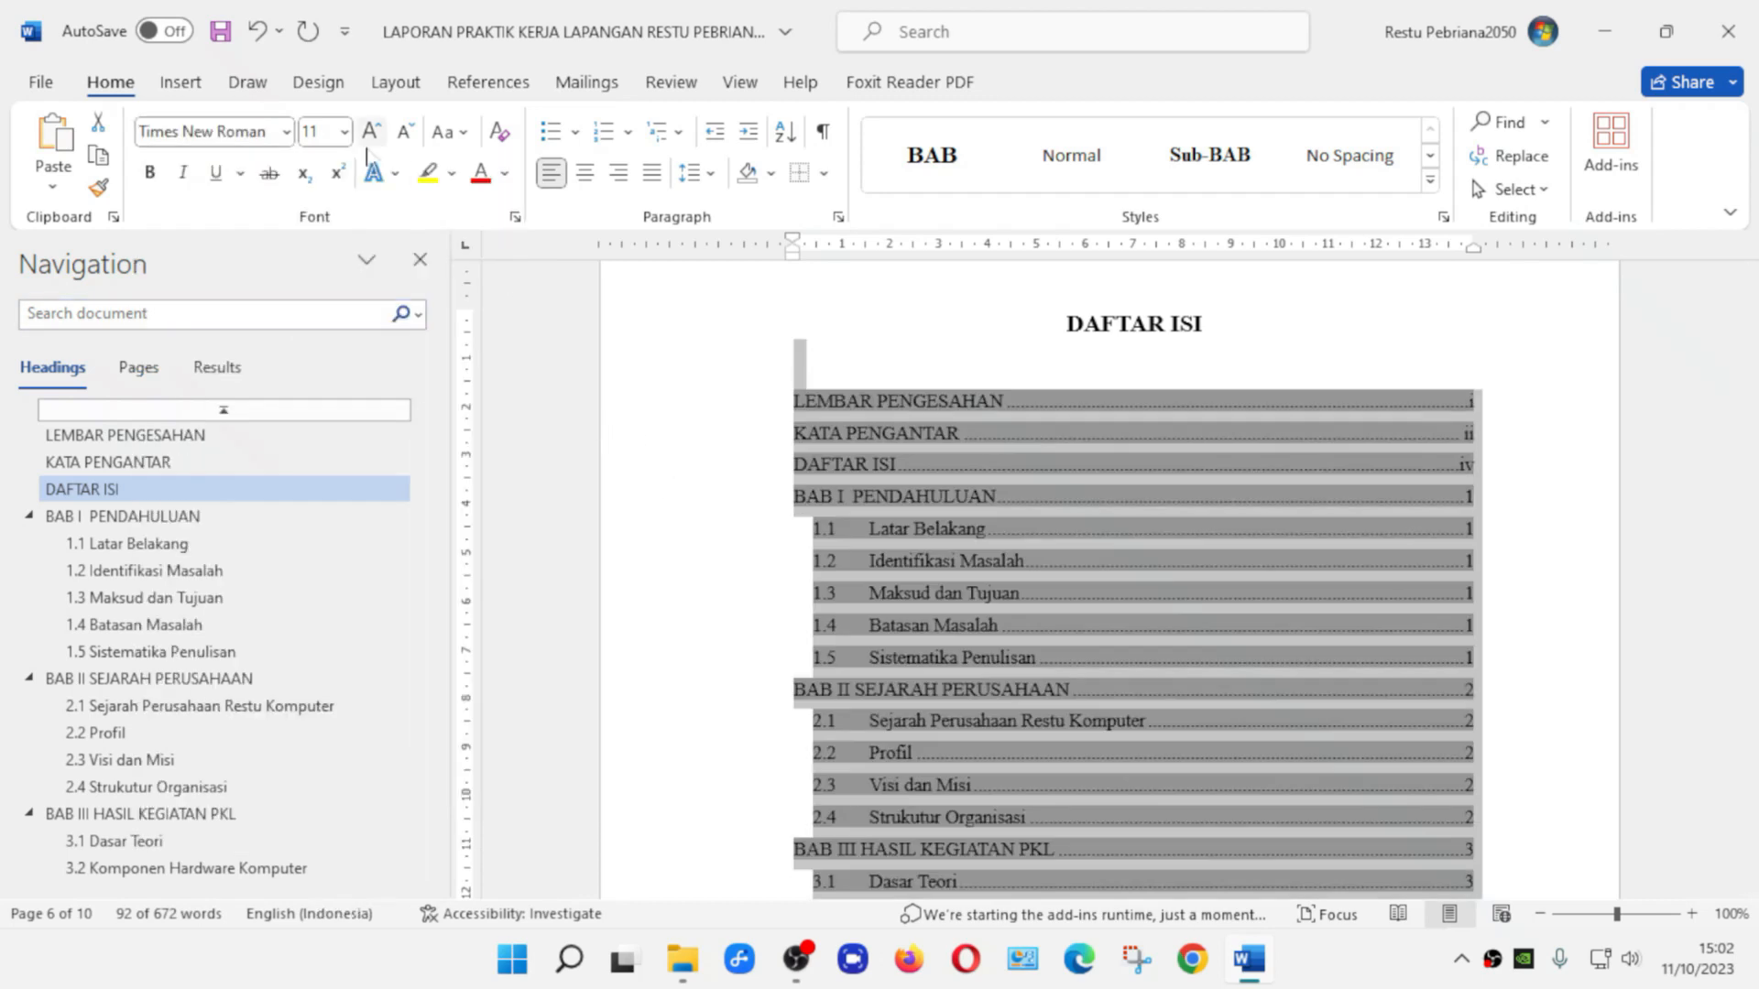
left_click(371, 133)
Set the line spacing of the entire table of contents to 1,5
left_click(697, 172)
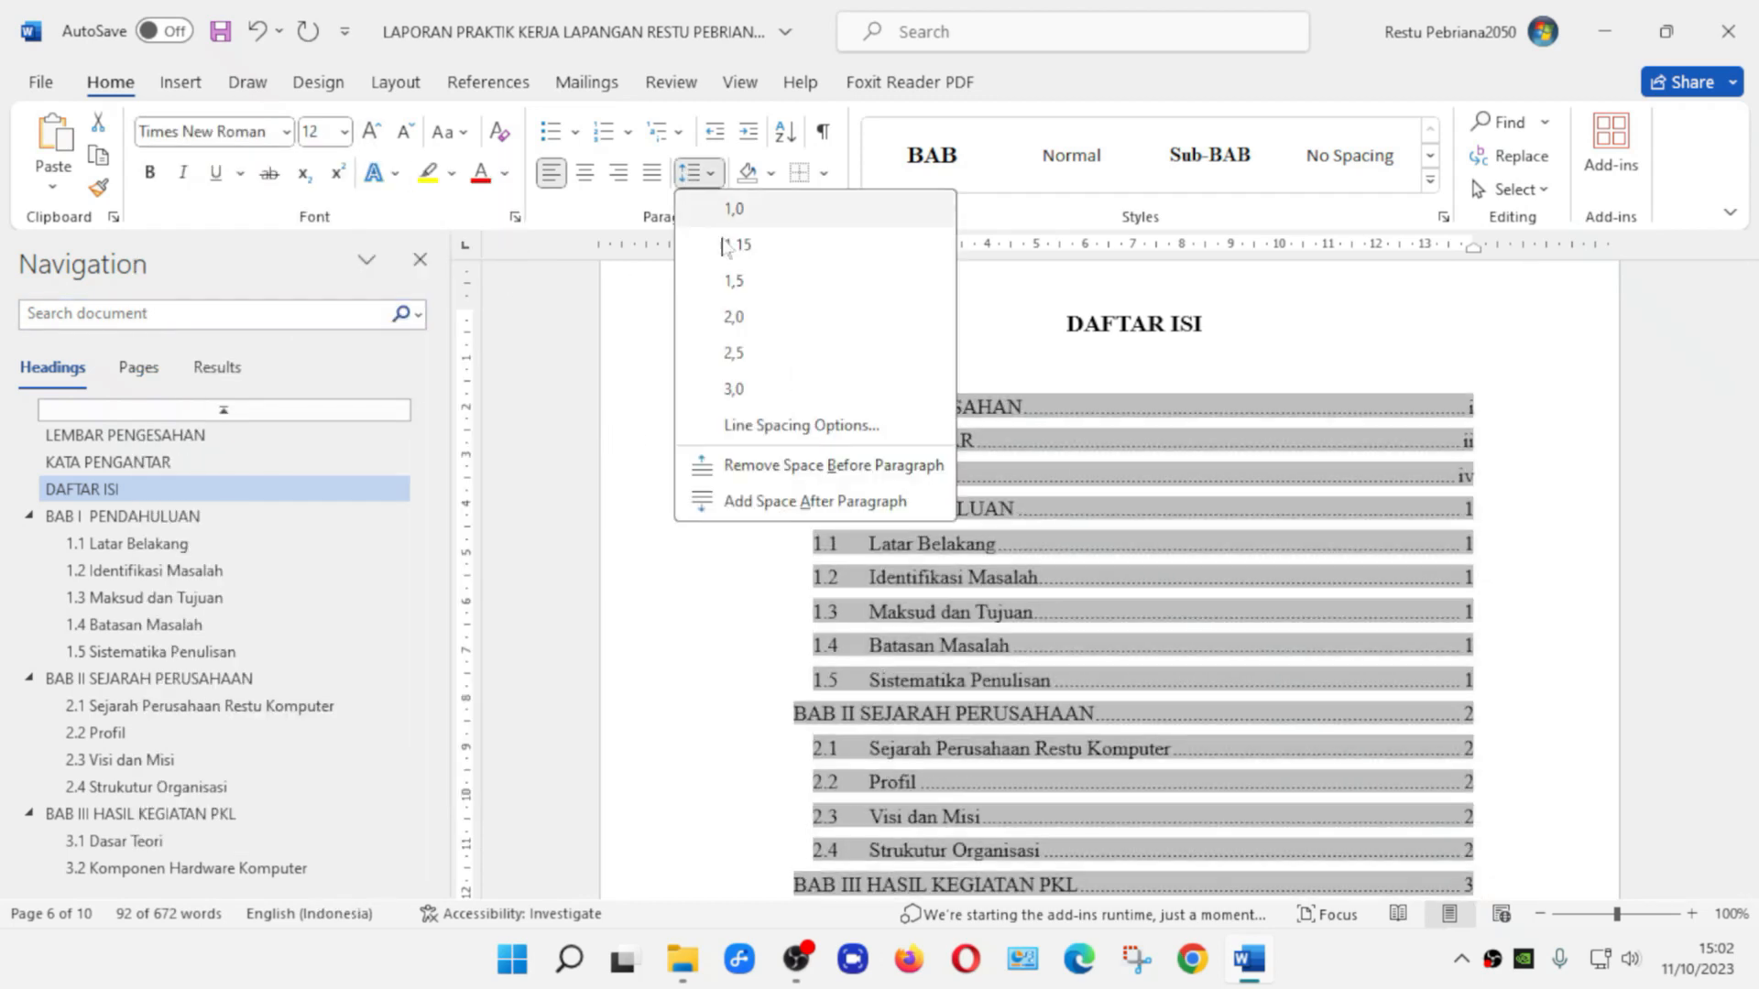
left_click(737, 284)
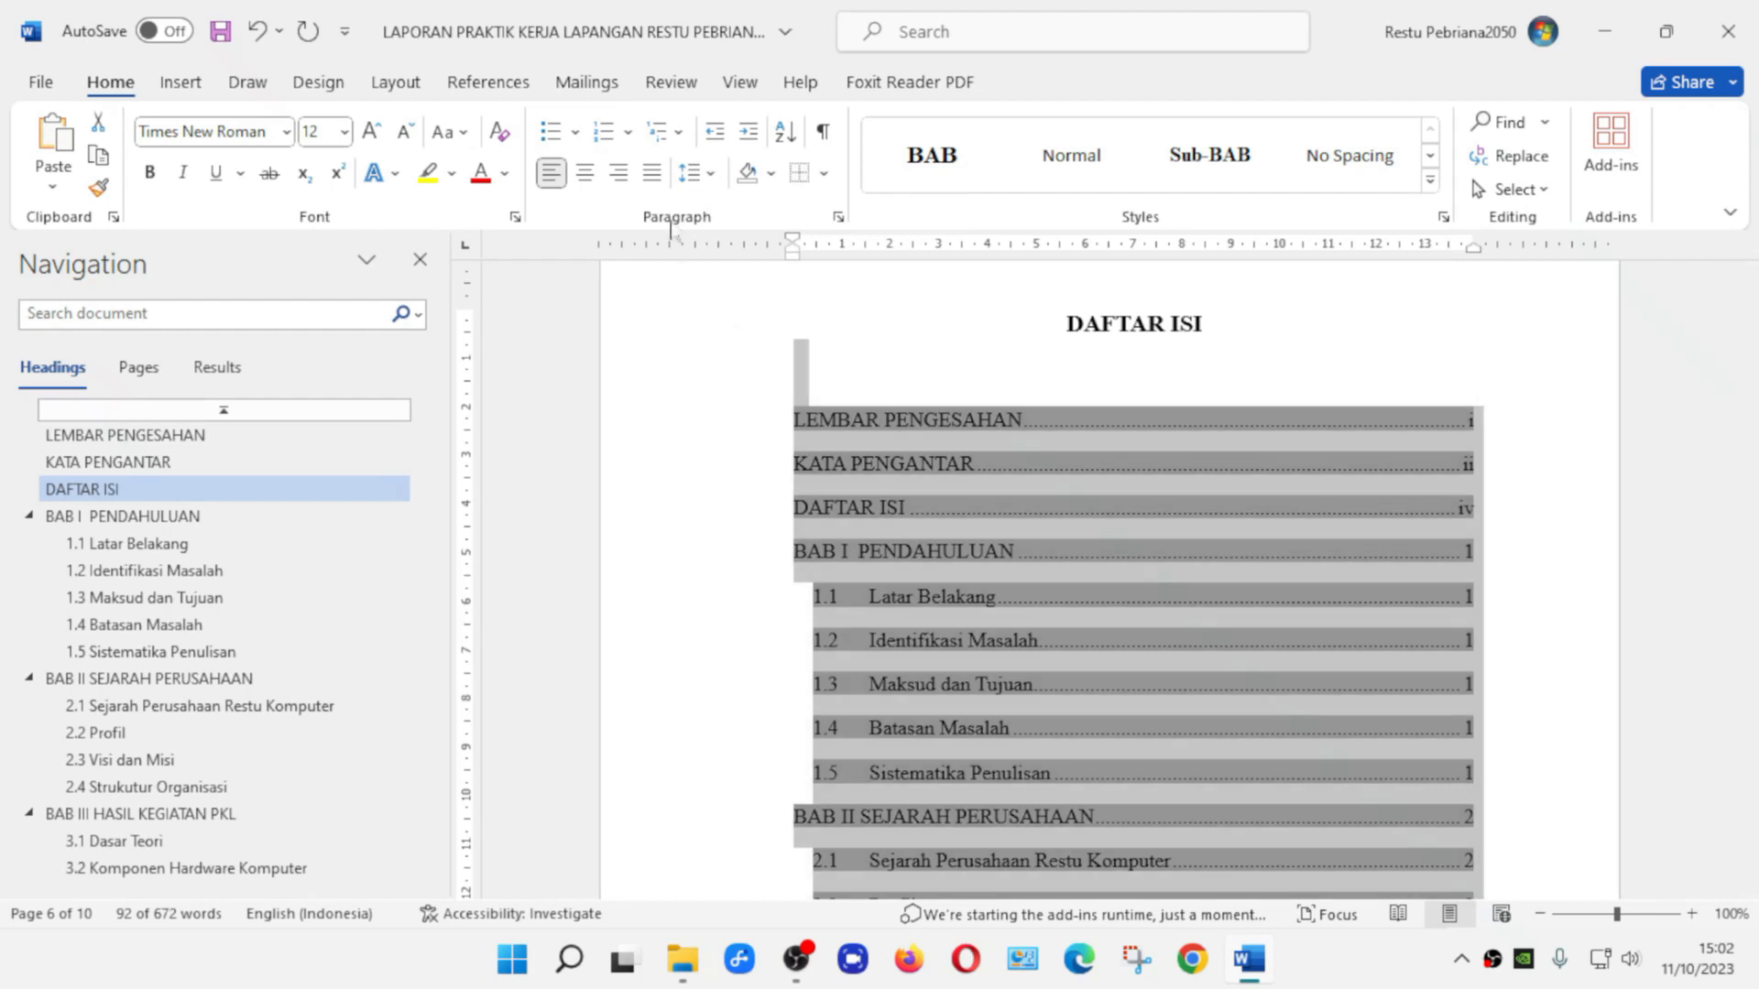
scroll(1213, 573, "down", 7)
scroll(1292, 636, "down", 5)
scroll(1292, 633, "up", 5)
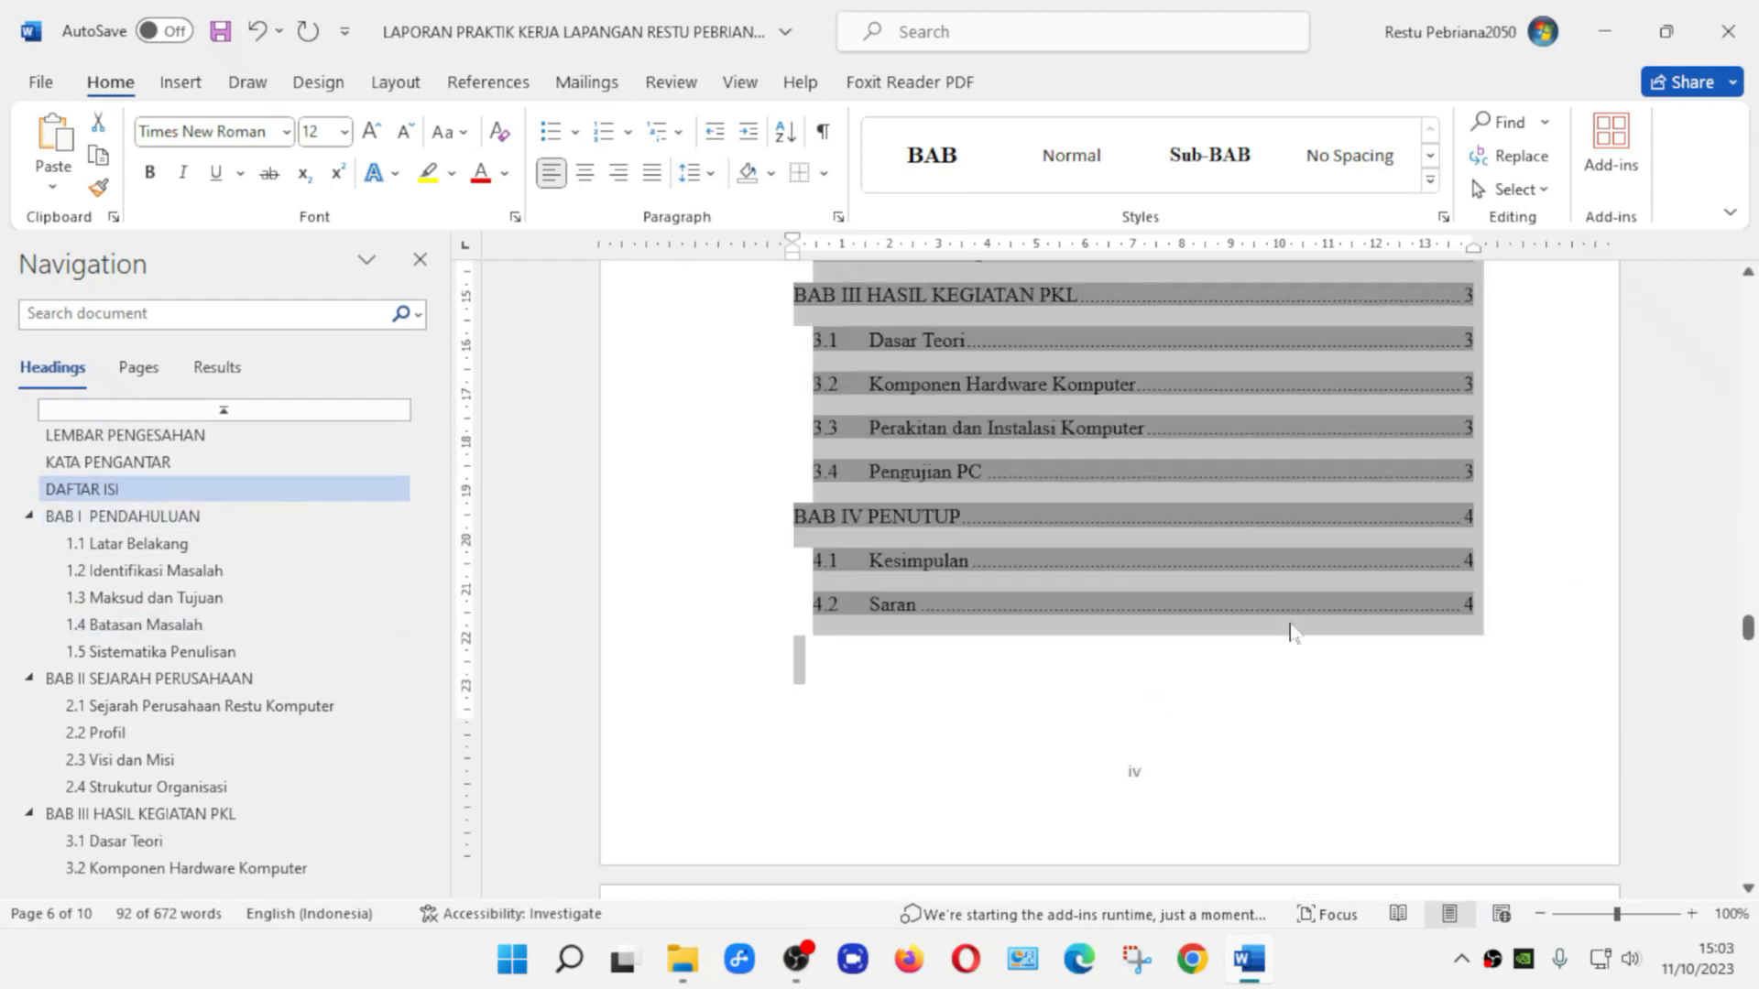
left_click(1293, 632)
scroll(1293, 632, "up", 4)
scroll(1138, 578, "up", 2)
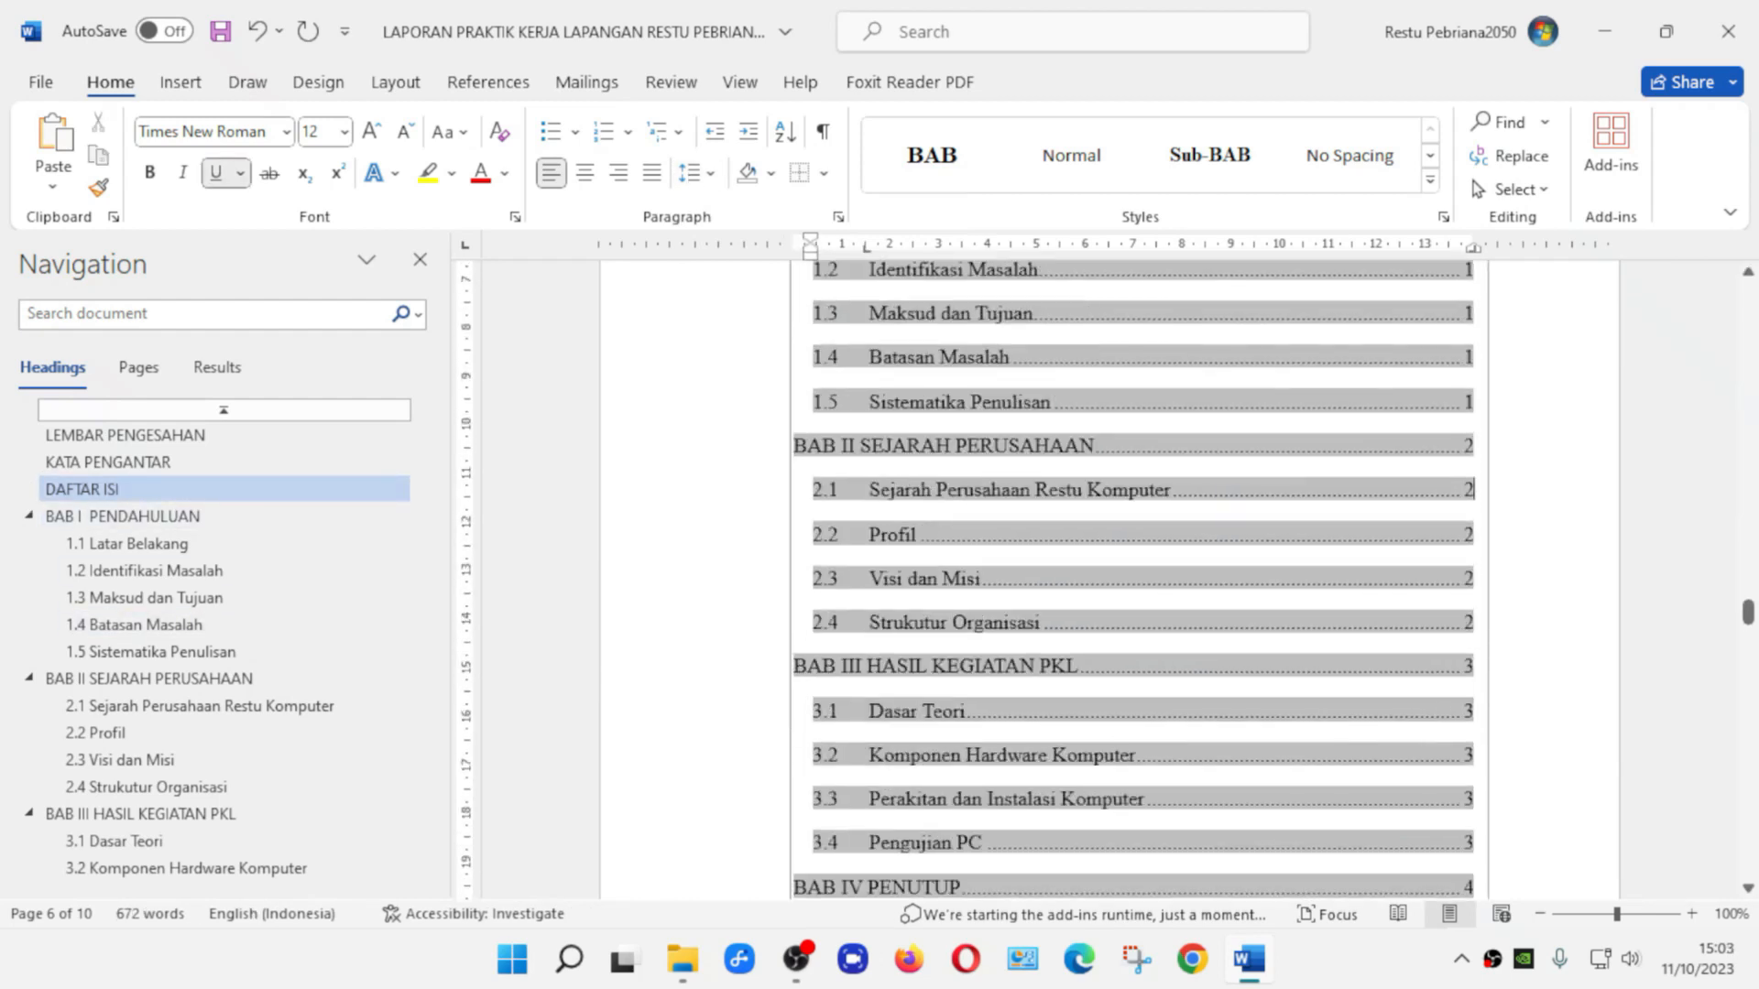
Try to remove the blank line between the DAFTAR ISI heading and the first table of contents entry
scroll(1139, 579, "up", 5)
left_click(795, 314)
scroll(1138, 578, "up", 1)
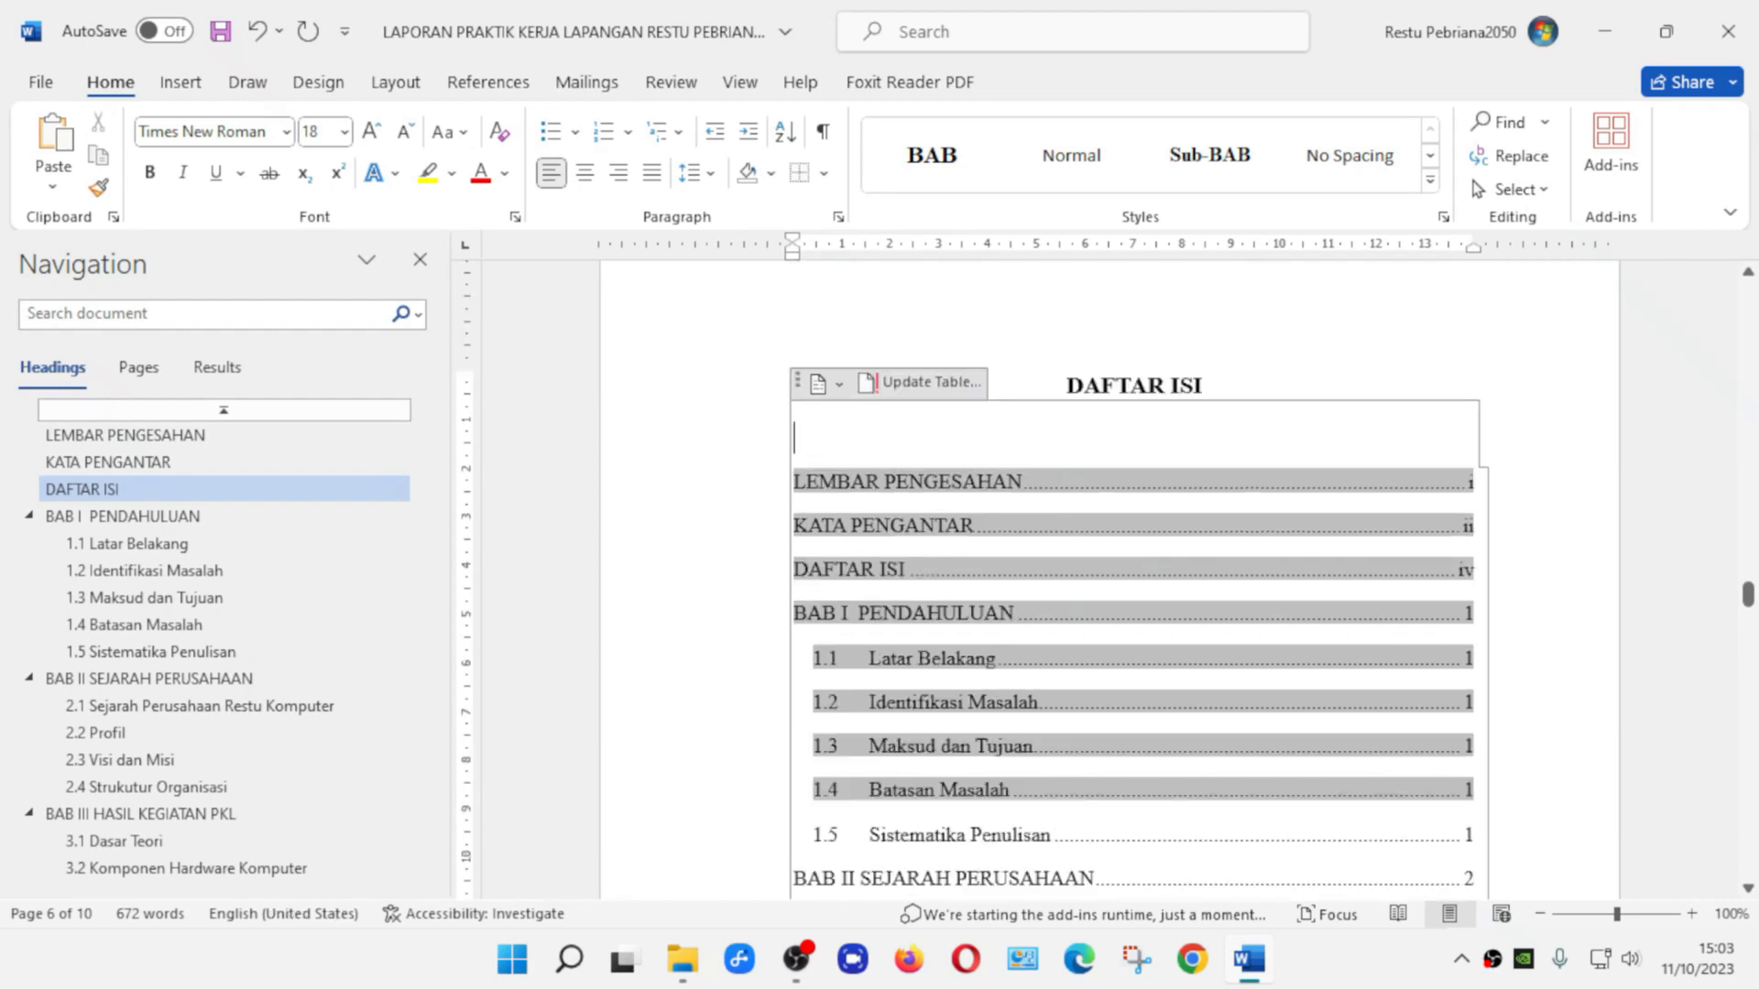
left_click(1204, 385)
key("Delete")
key("ctrl+z")
left_click(1014, 613)
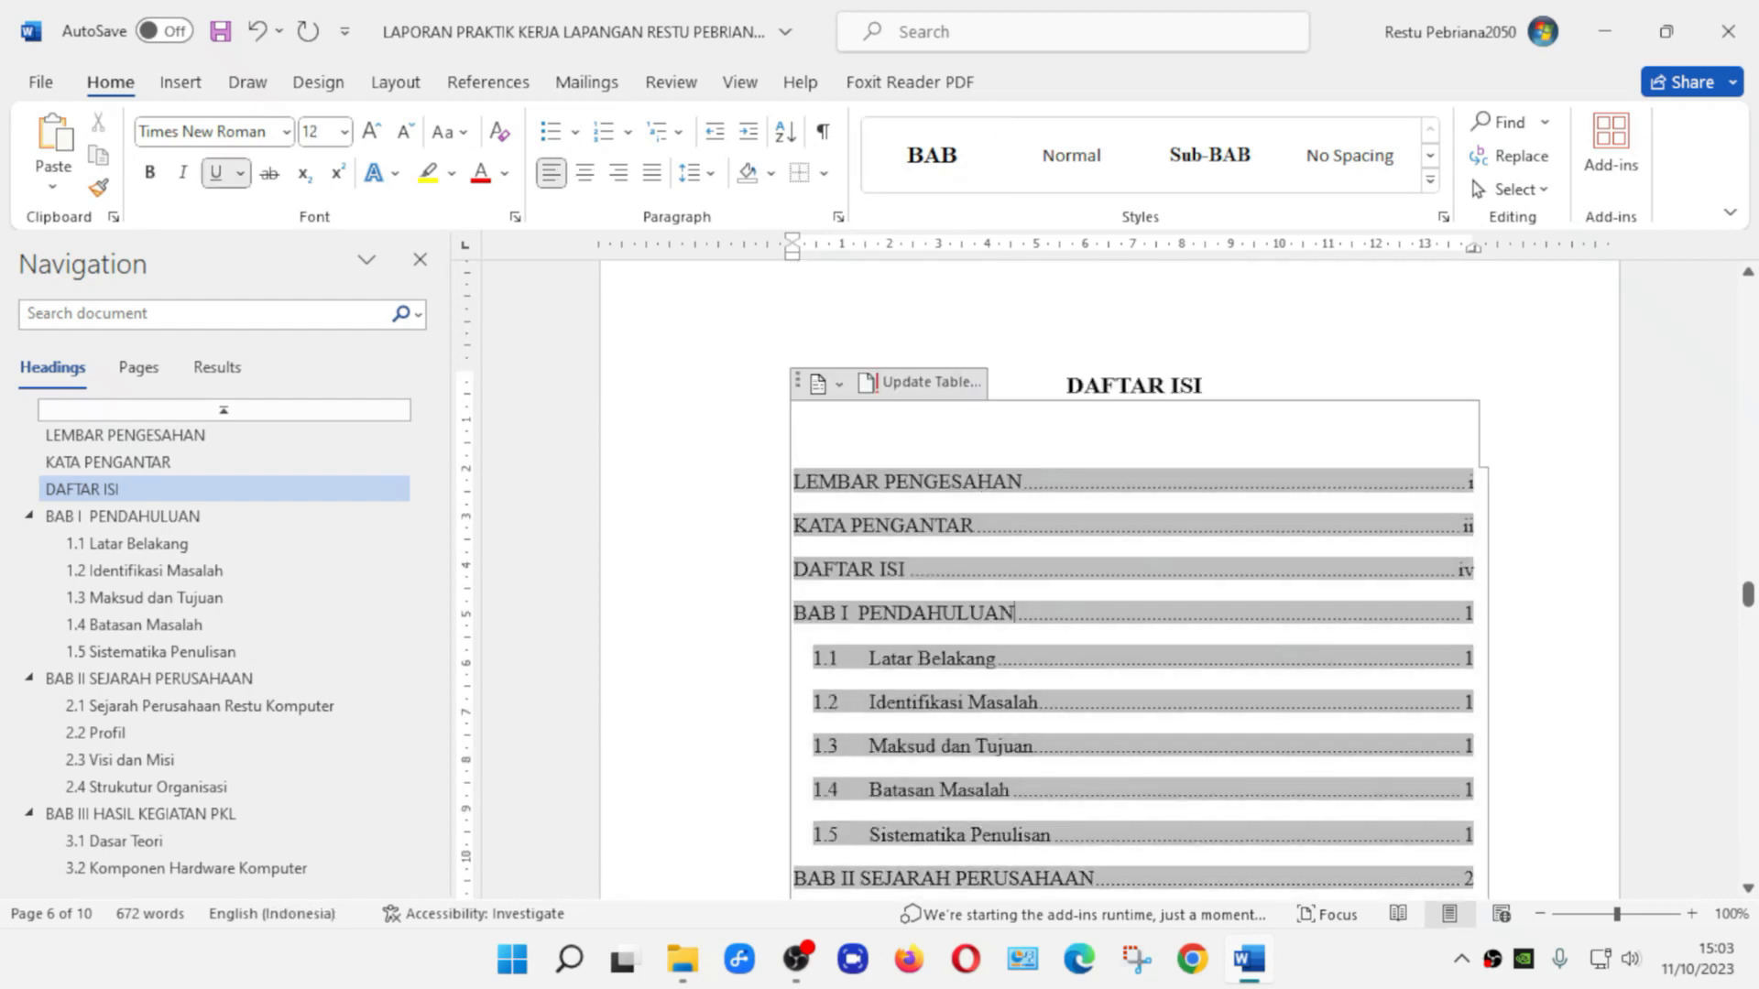
Look over the formatted table of contents entries and the end of the KATA PENGANTAR section before them
left_click(1203, 385)
scroll(1139, 578, "down", 3)
left_click(1473, 789)
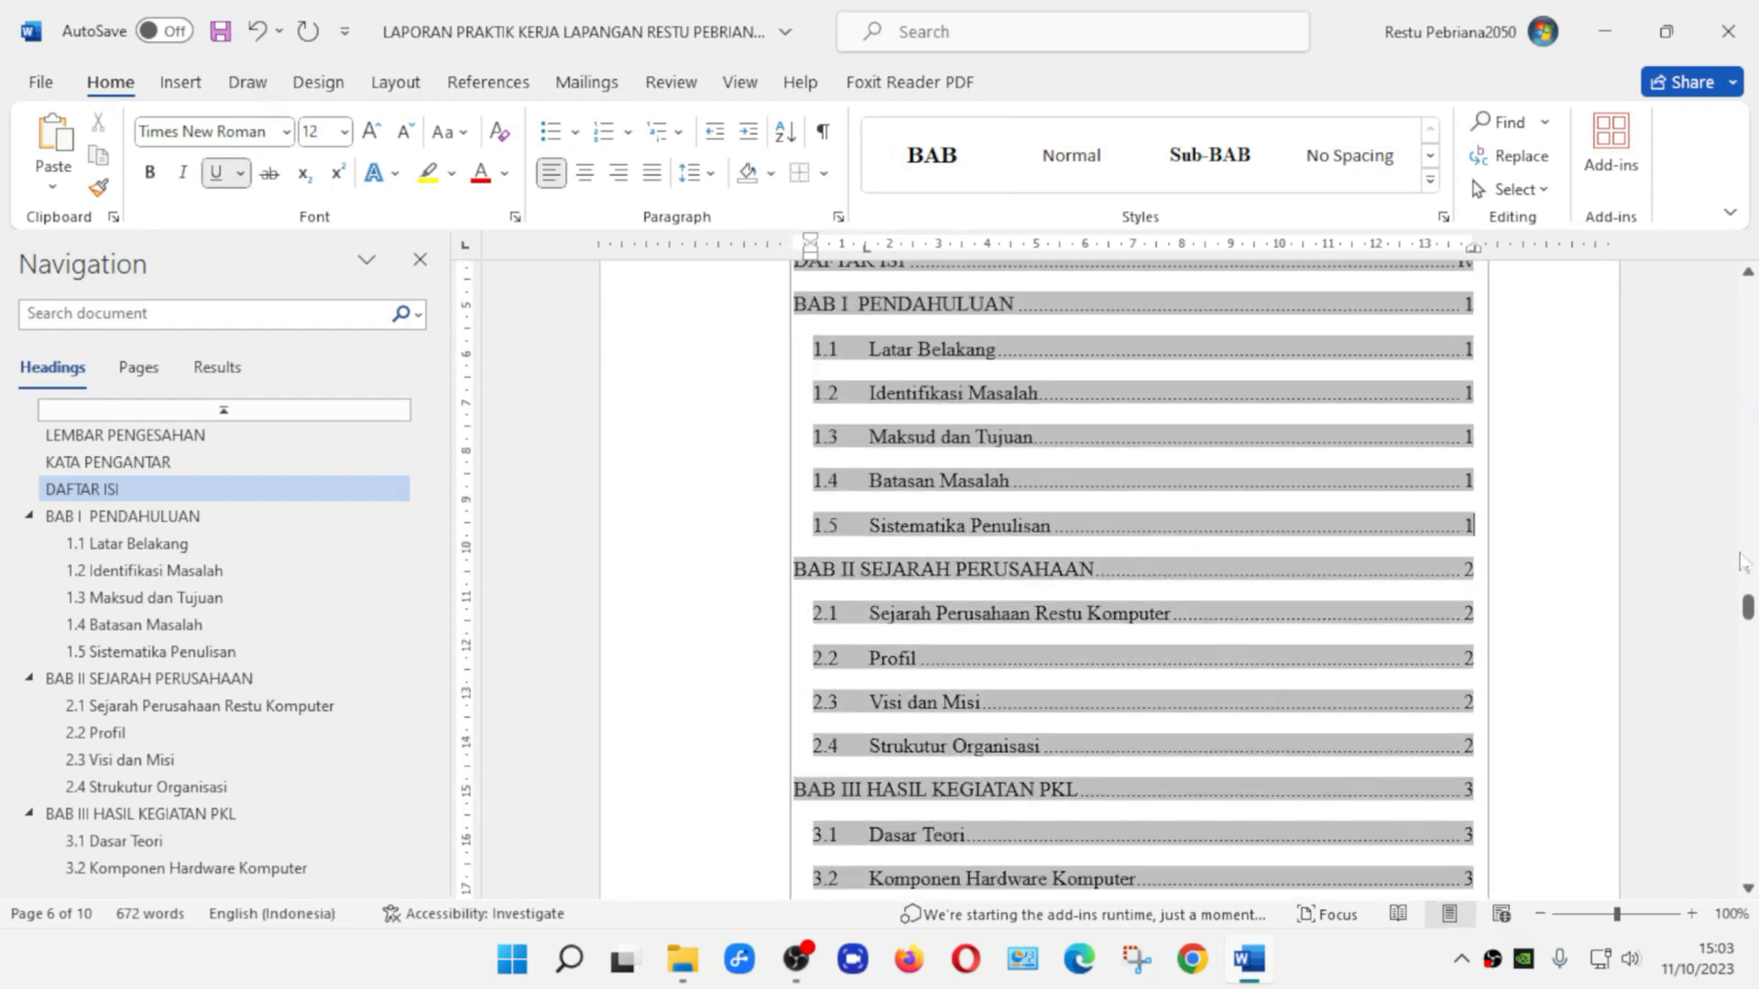
scroll(1722, 563, "up", 5)
scroll(1470, 607, "down", 3)
left_click_drag(1474, 509, 840, 539)
scroll(840, 540, "up", 10)
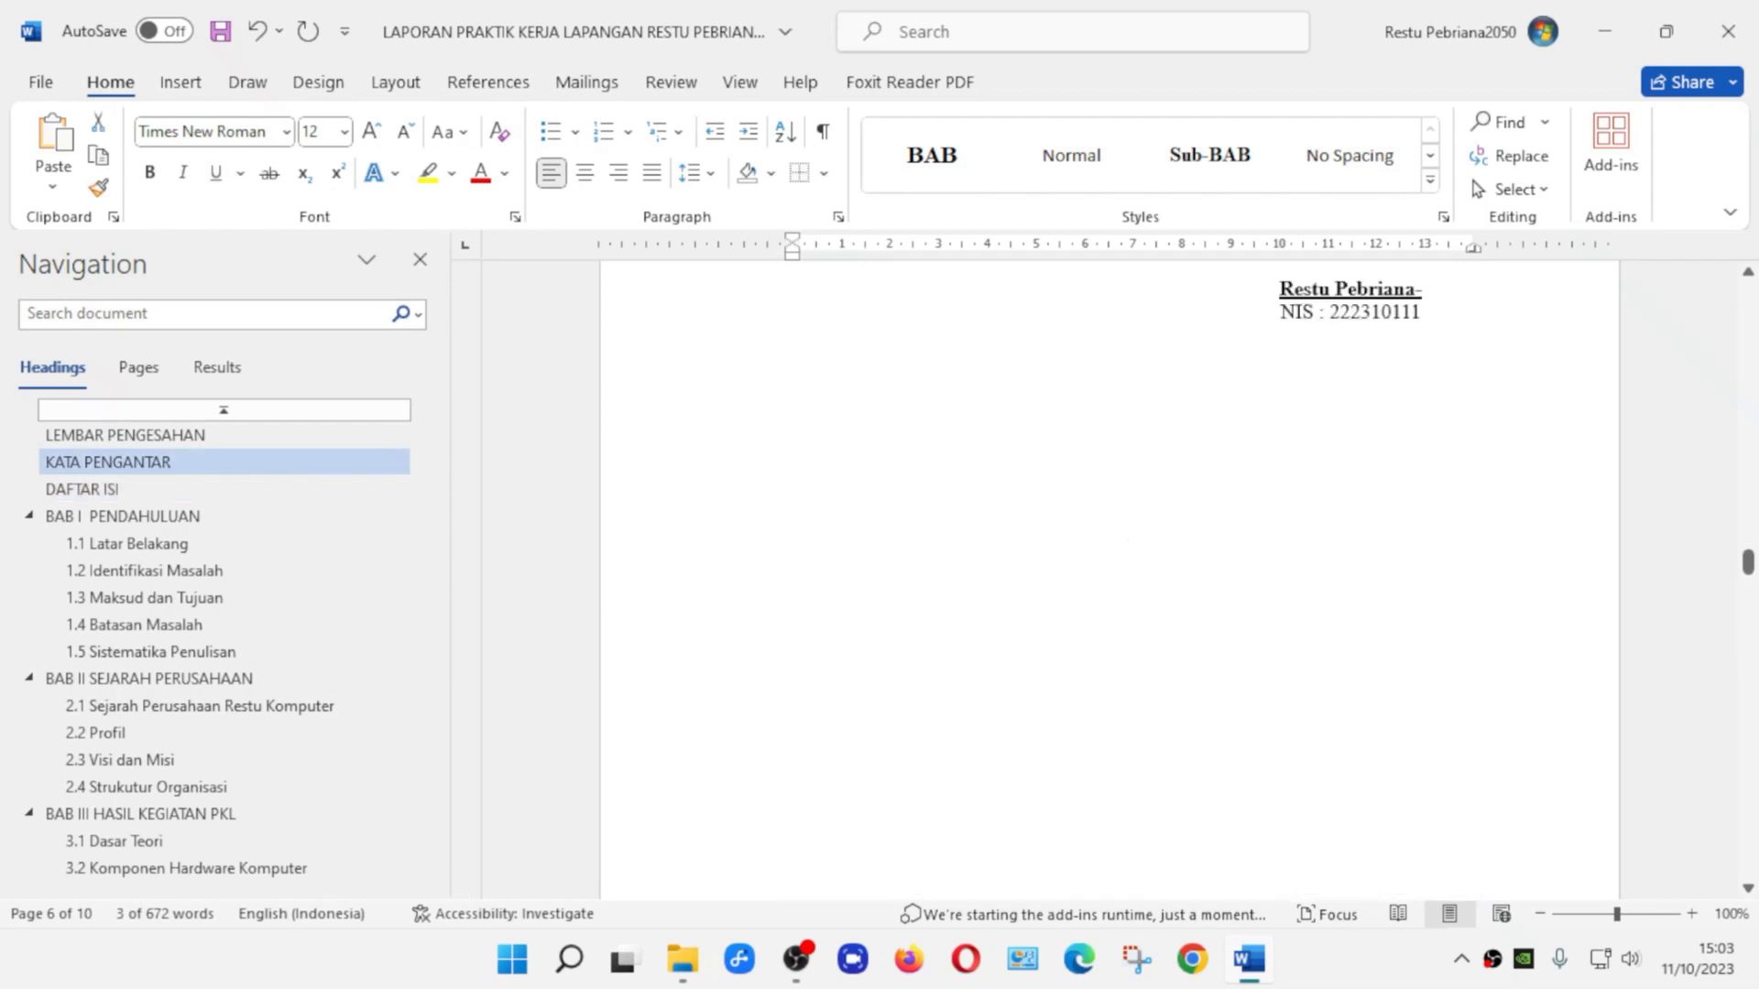
Check the DAFTAR ISI page from heading to page number in the print preview at 71% zoom and return to the document
left_click(1129, 542)
scroll(1129, 542, "down", 8)
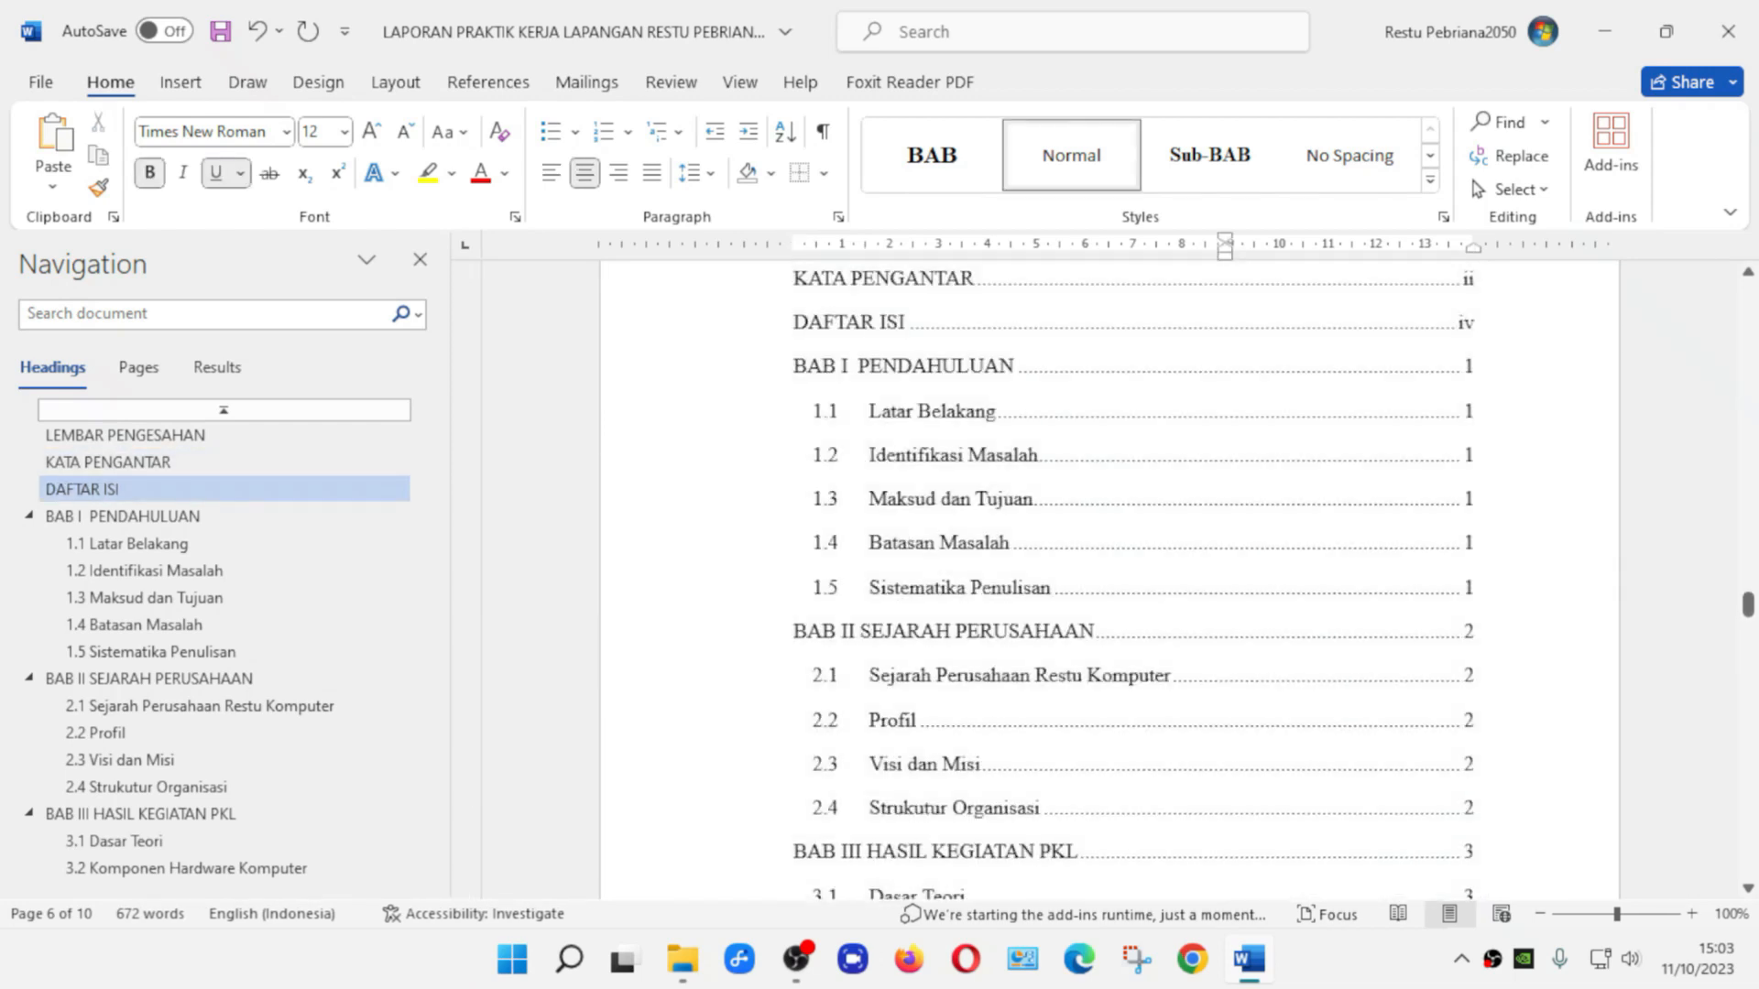
scroll(1108, 577, "down", 5)
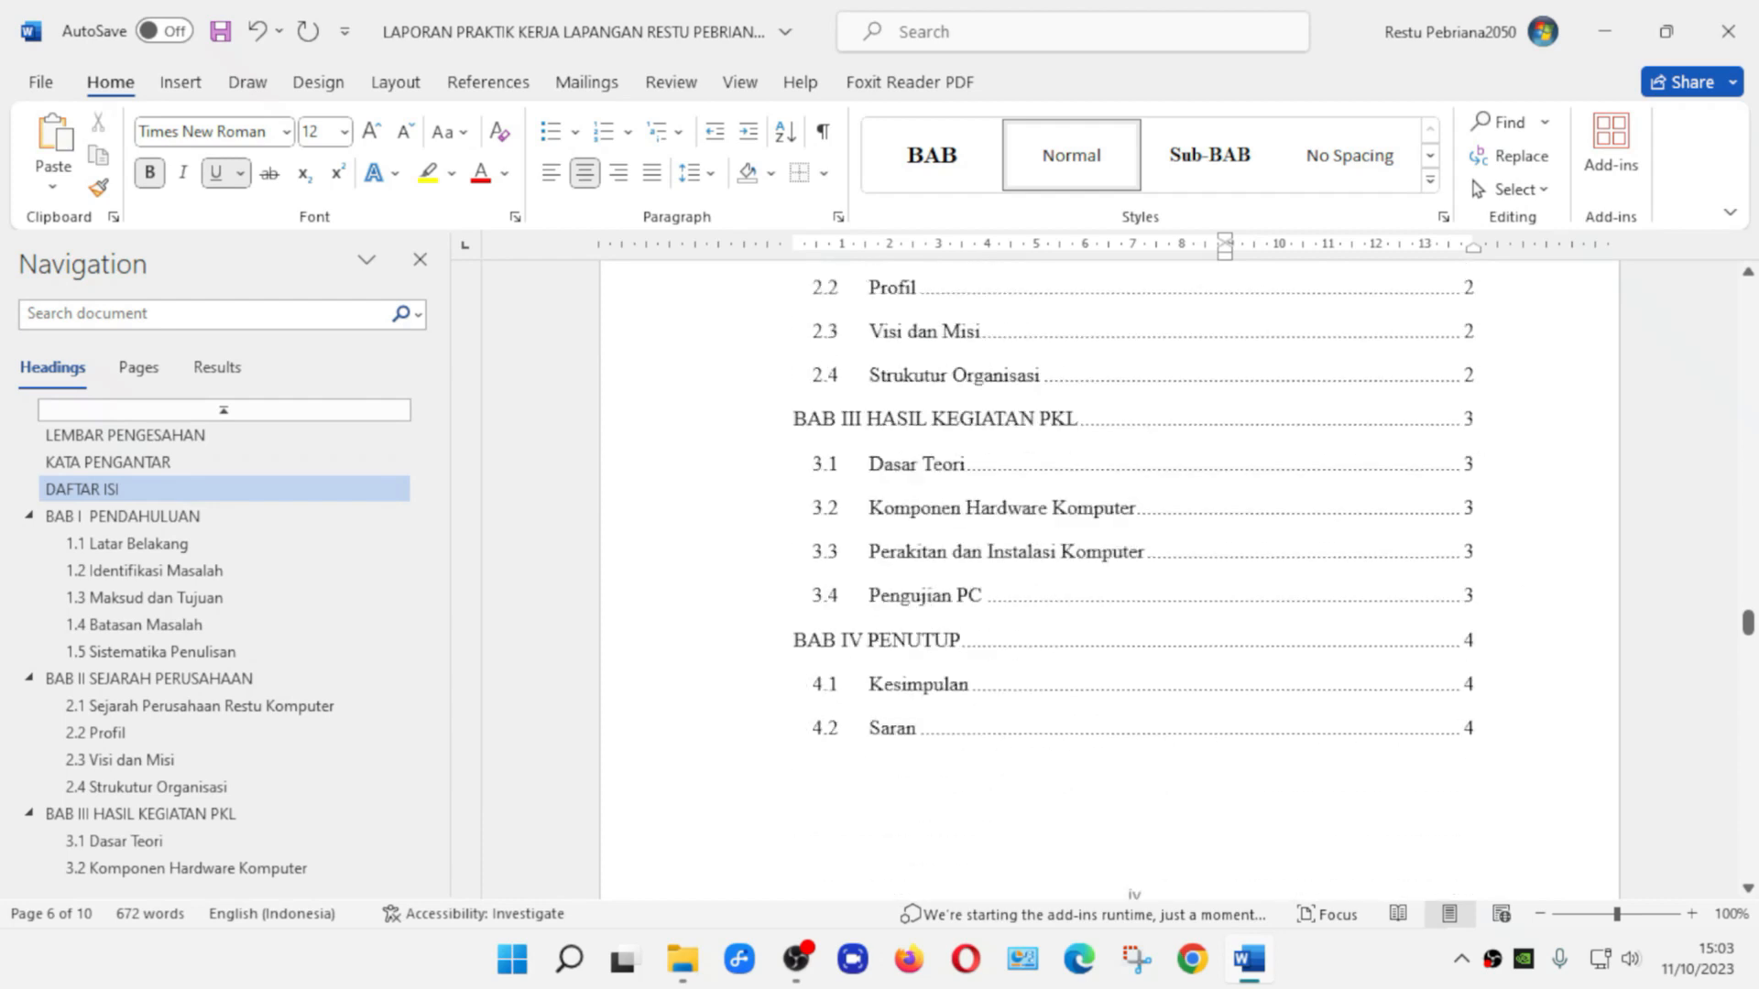
scroll(1454, 290, "up", 5)
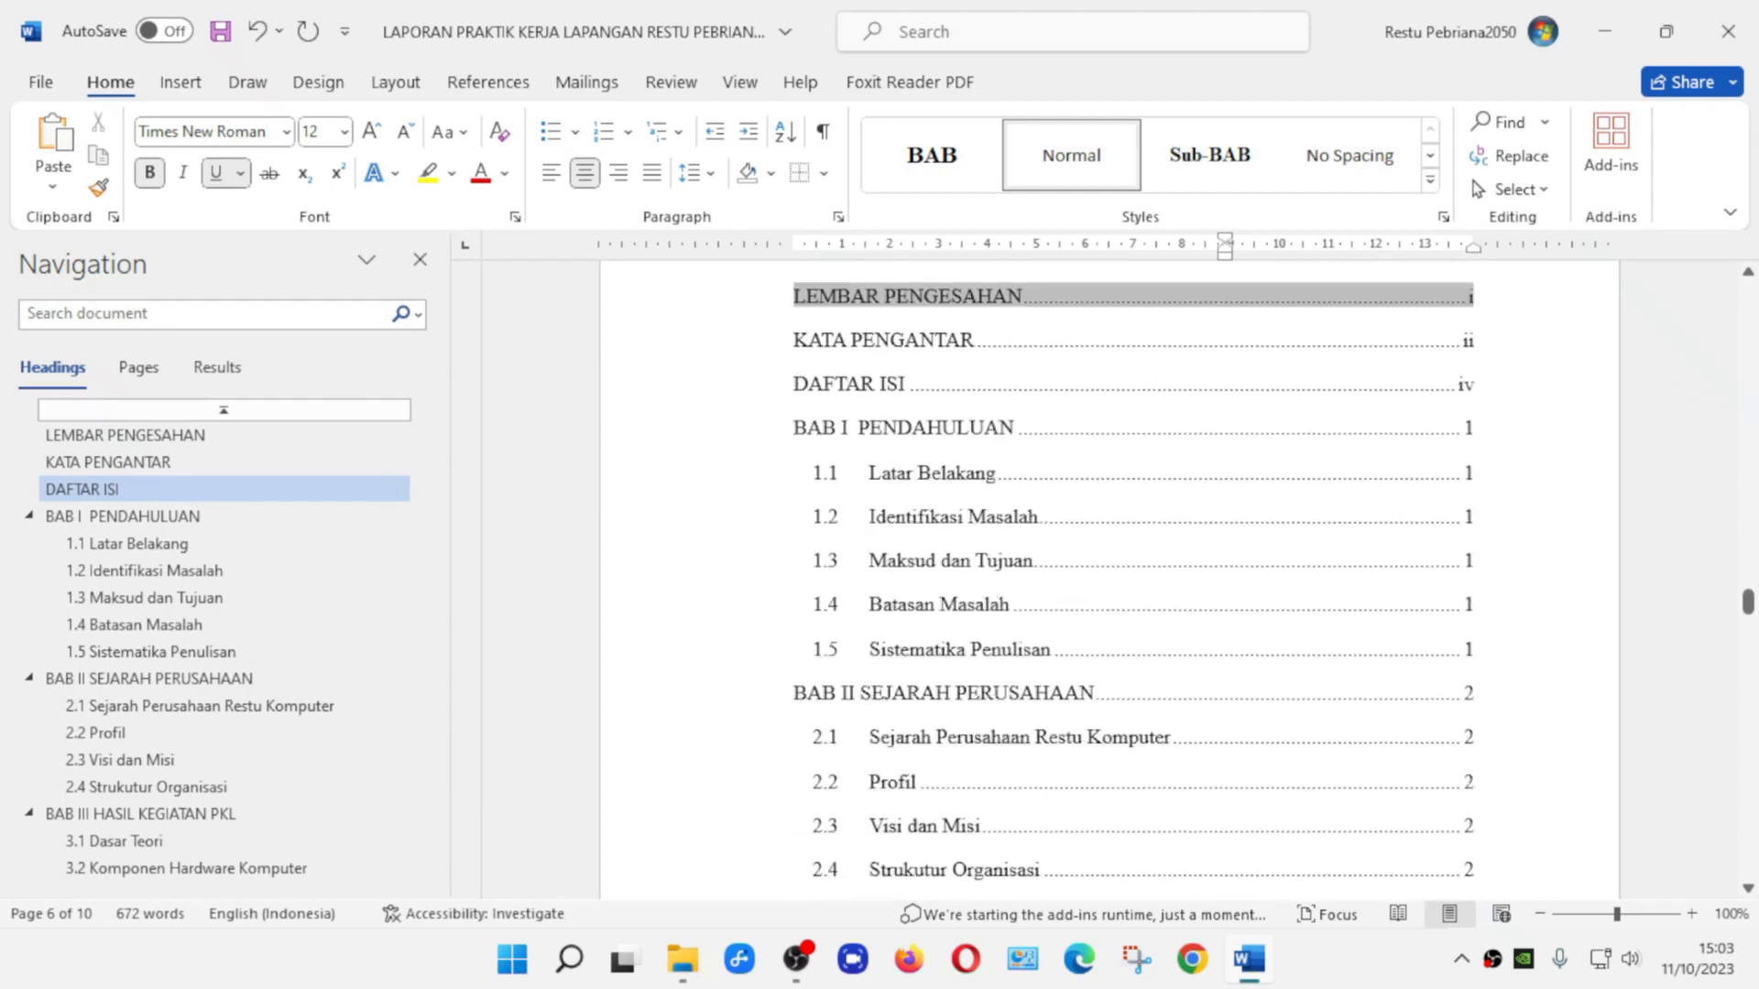
scroll(1132, 577, "up", 1)
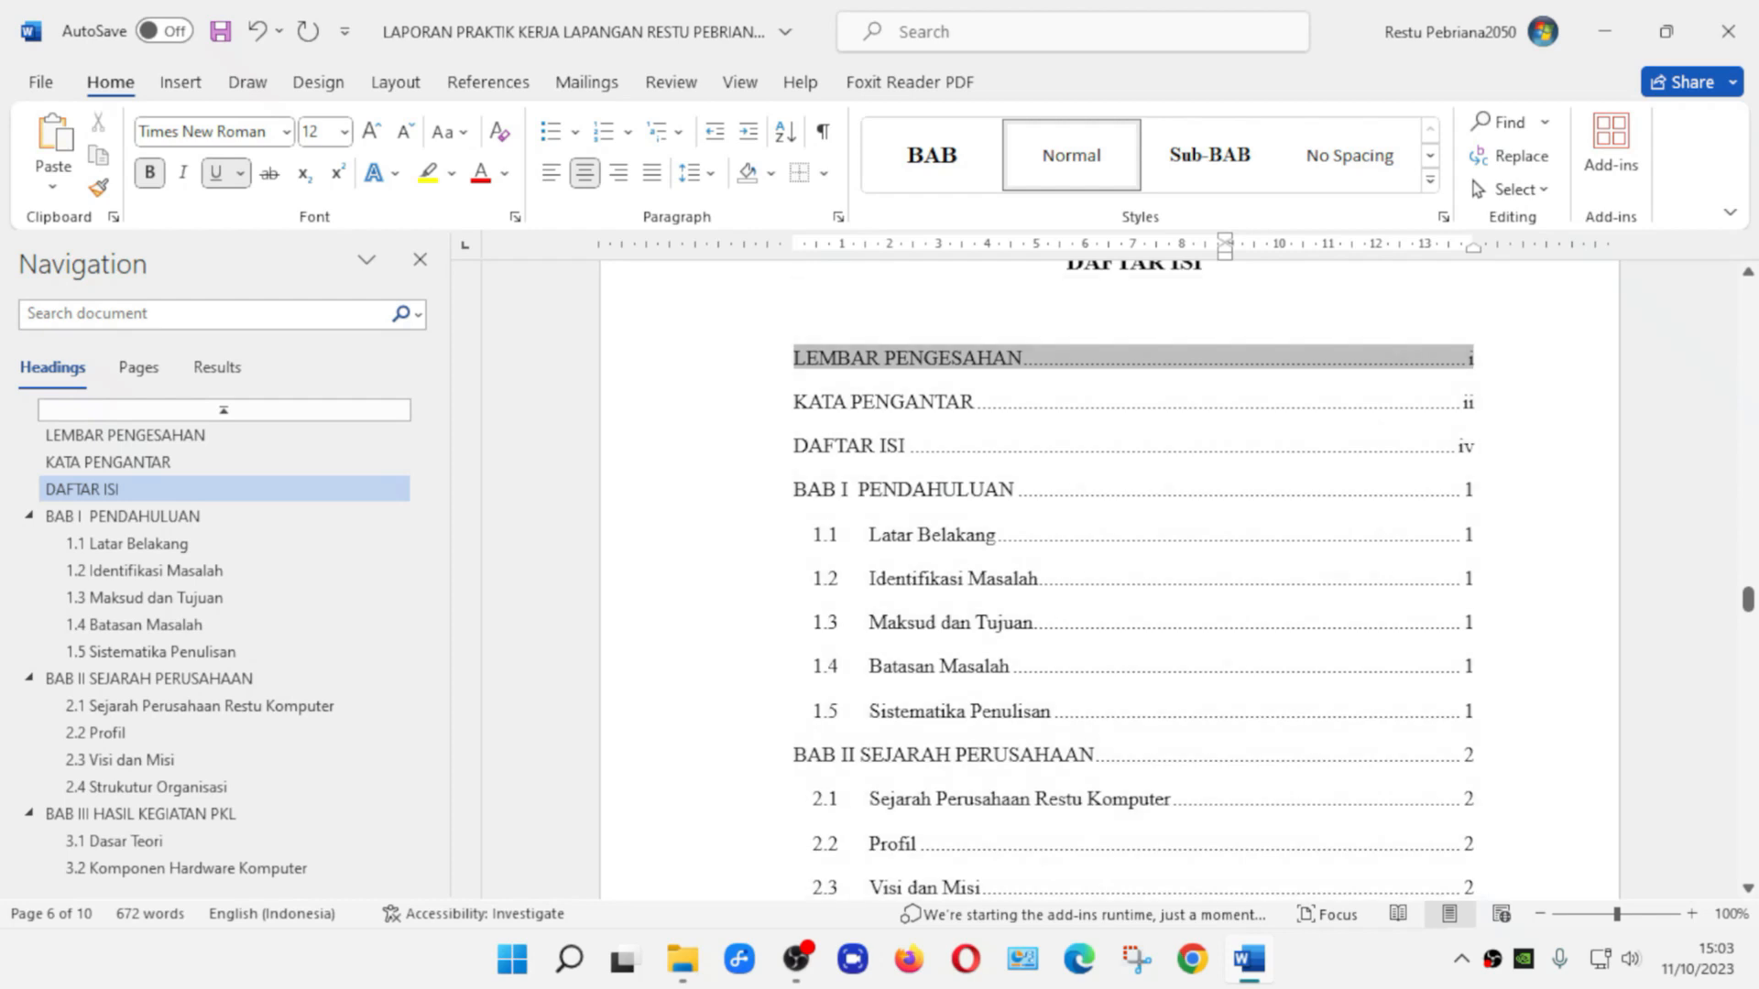
scroll(1131, 577, "down", 2)
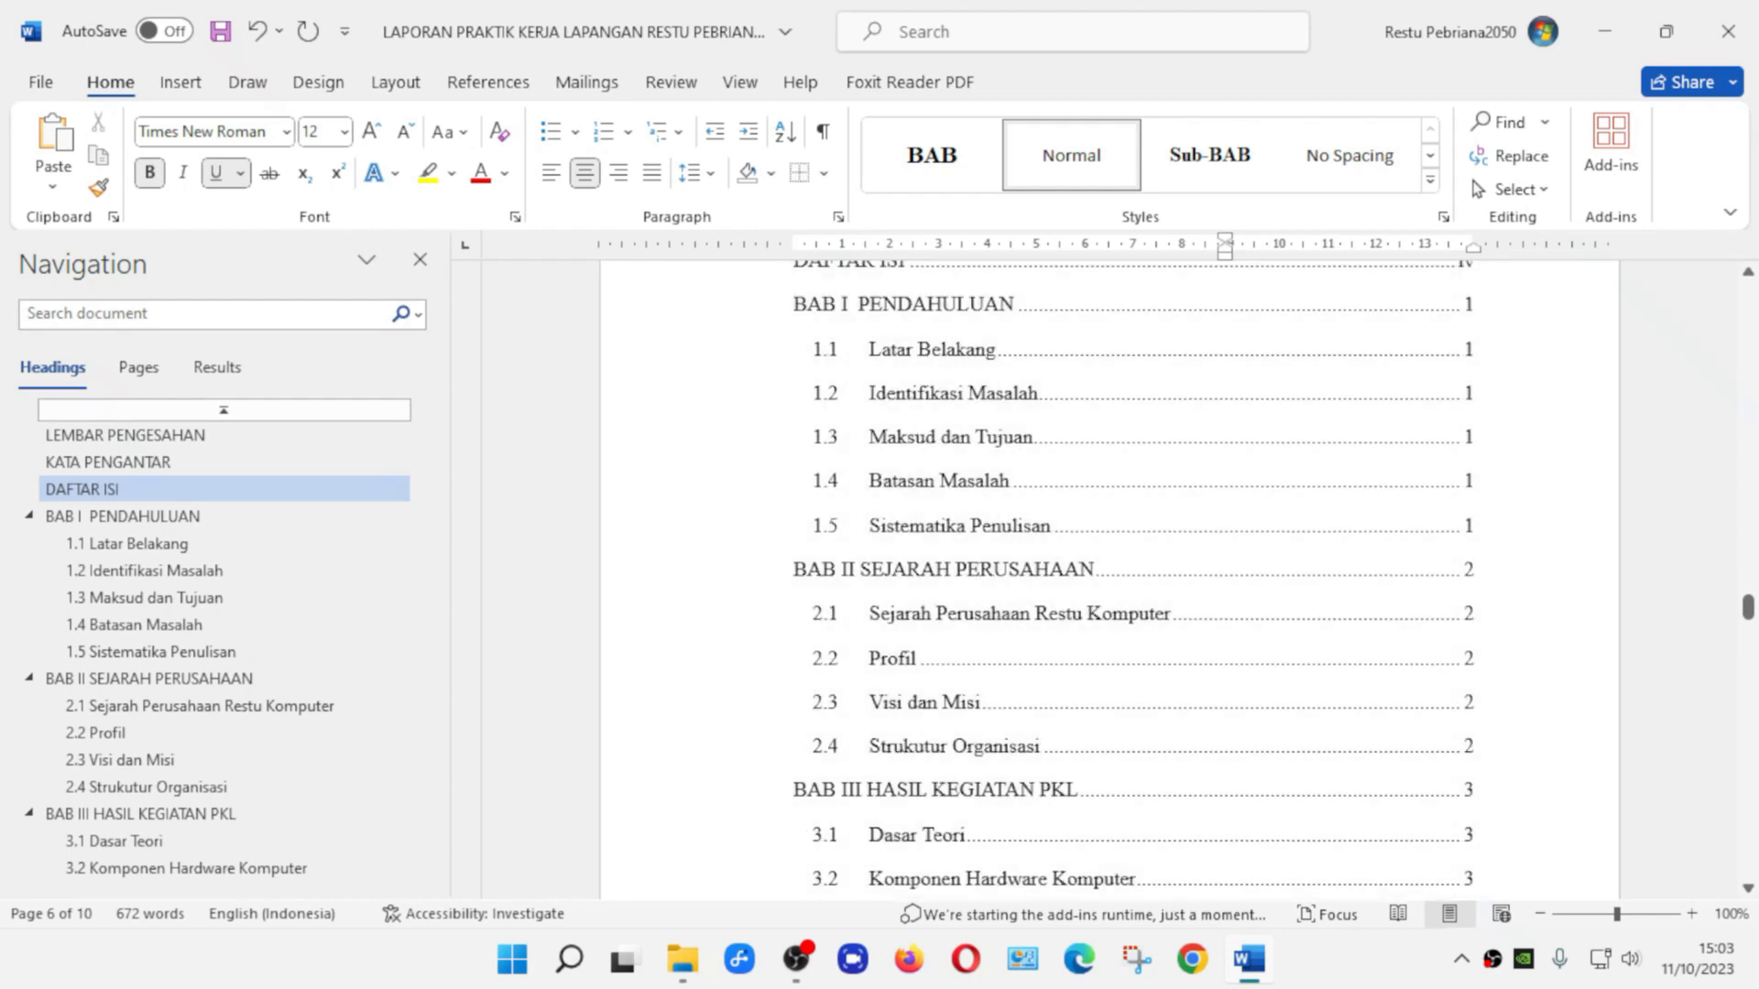
key("ctrl+p")
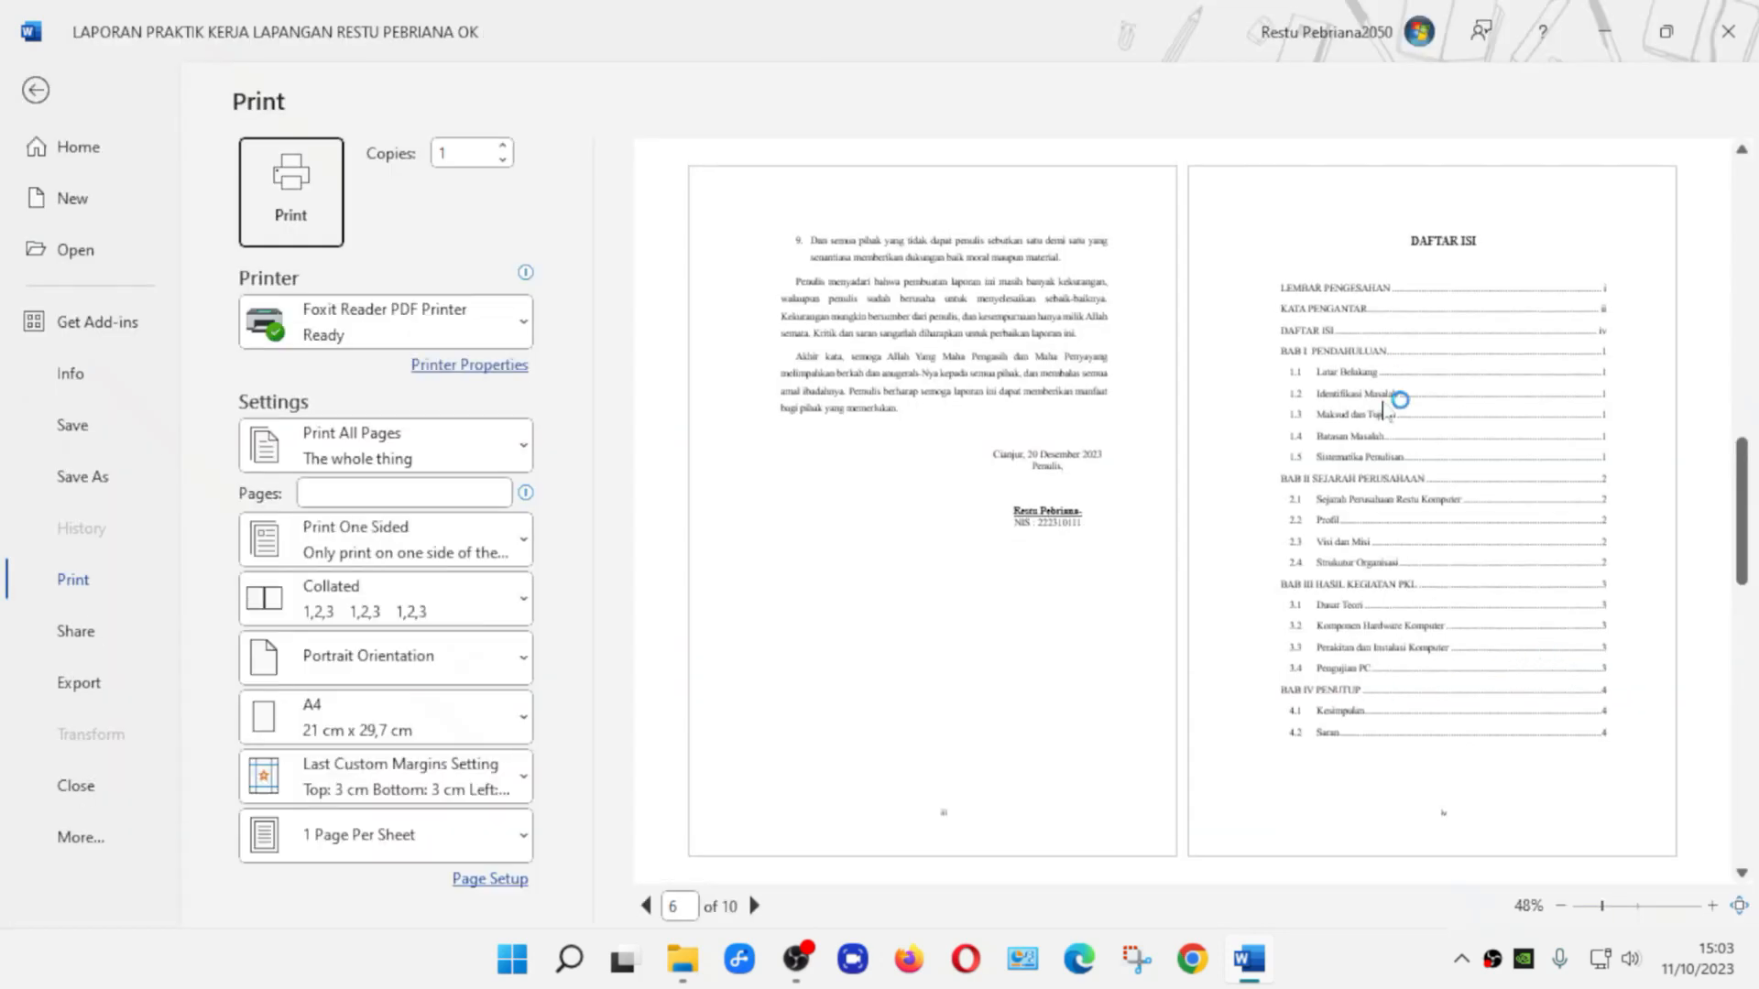
left_click(1618, 905)
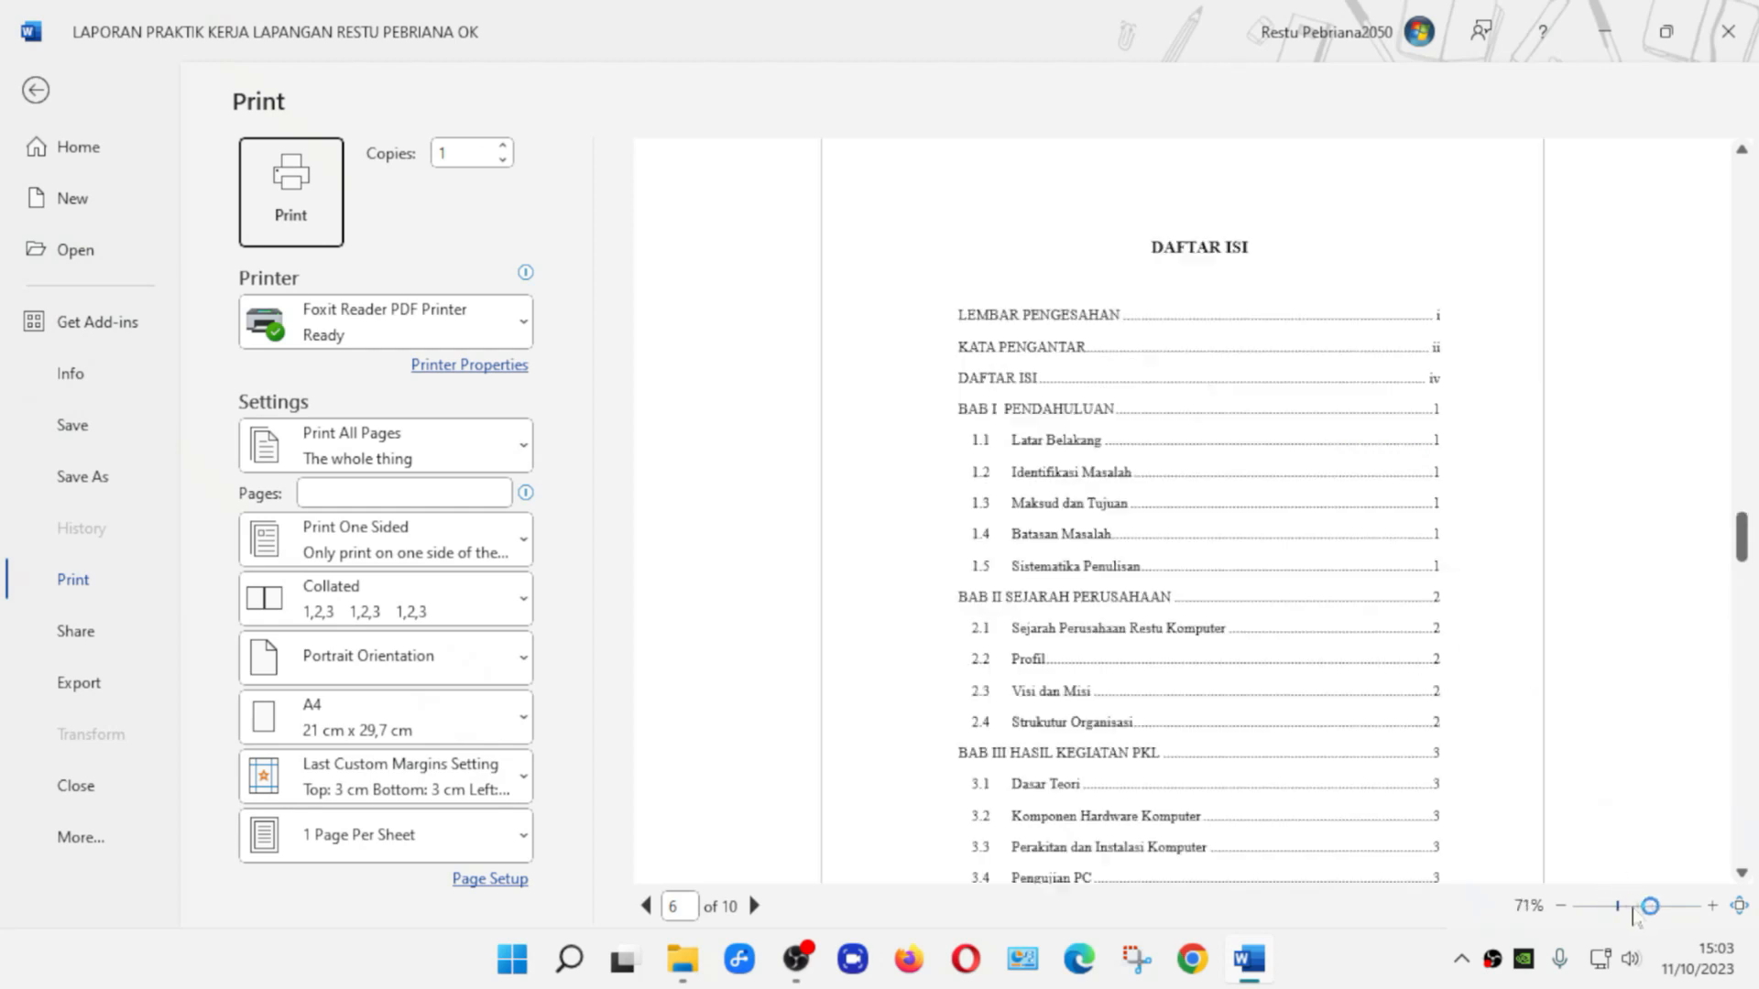
scroll(1323, 530, "down", 6)
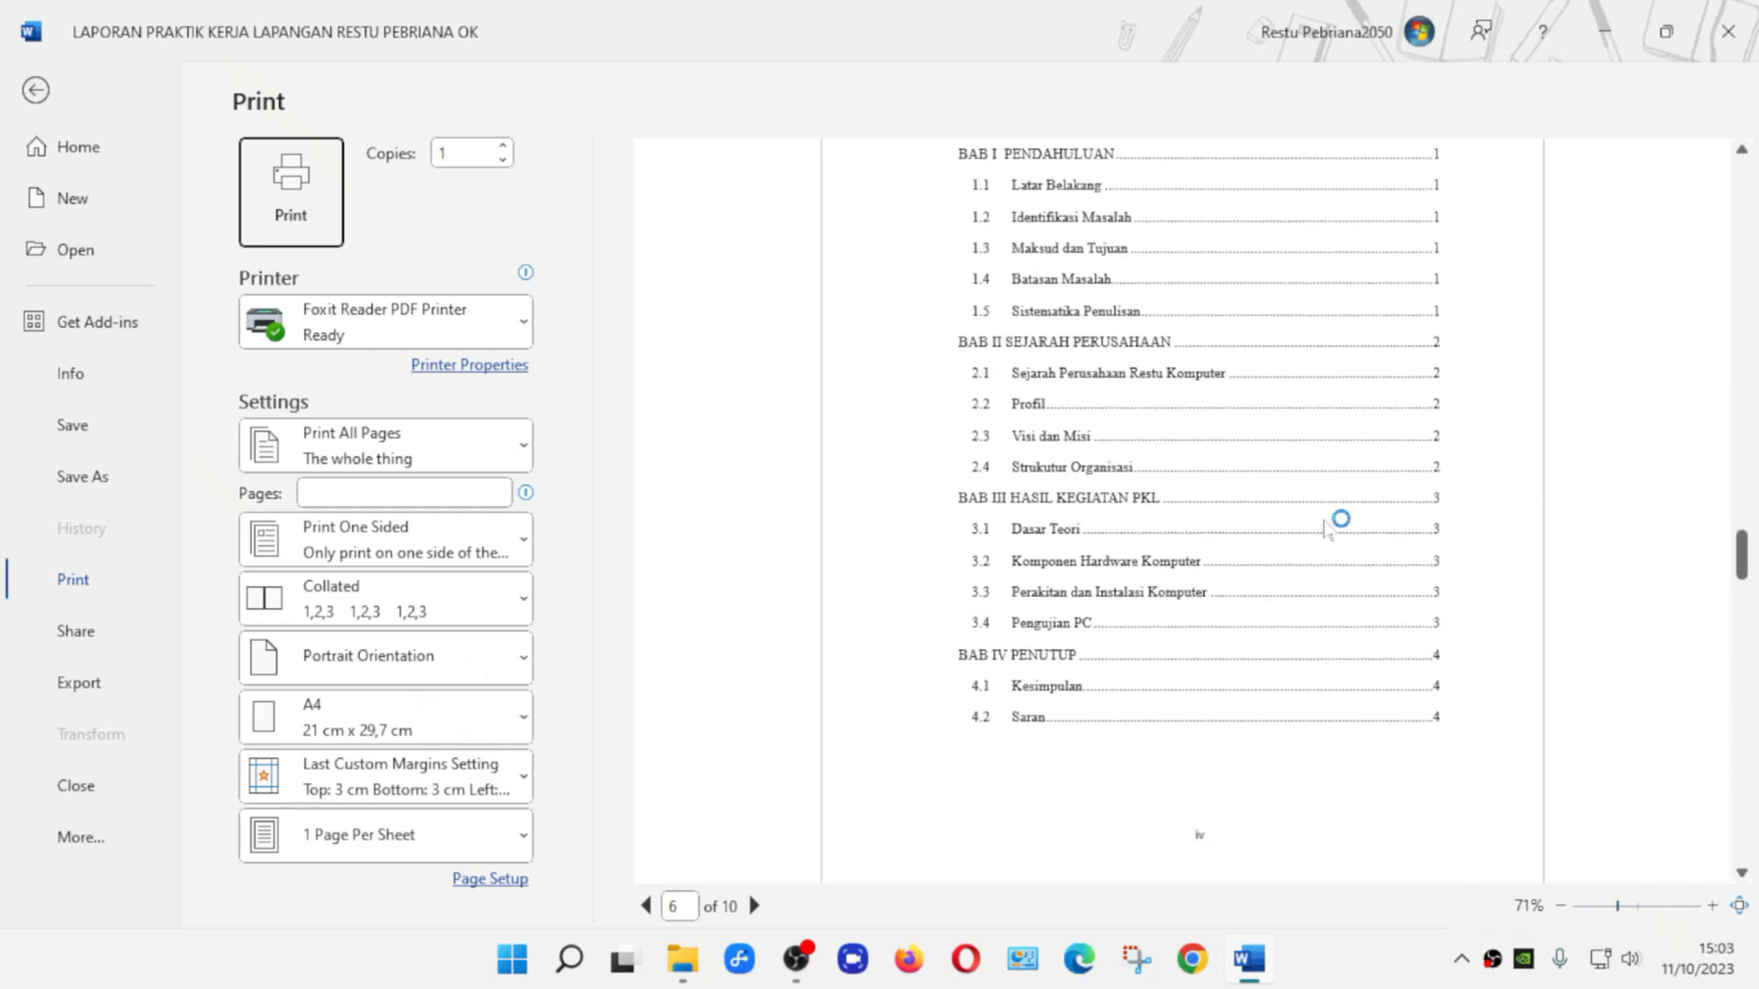
scroll(1321, 531, "up", 6)
scroll(1310, 495, "up", 3)
scroll(1292, 452, "down", 3)
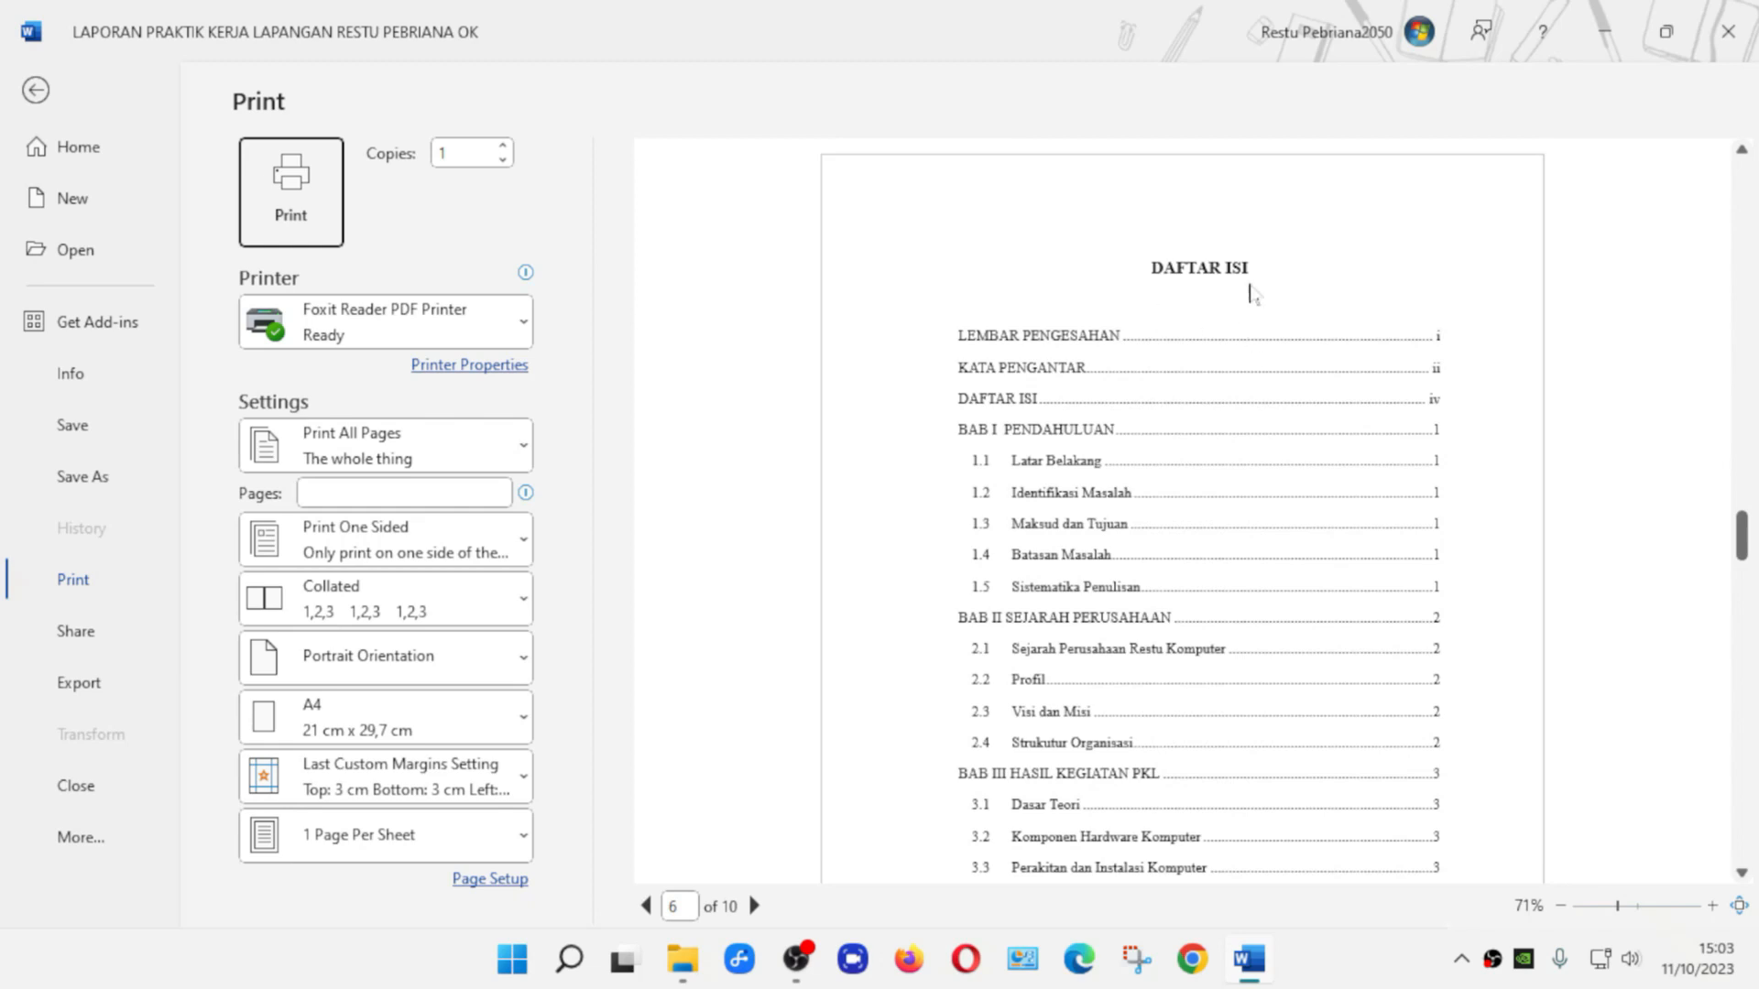
scroll(1148, 669, "down", 2)
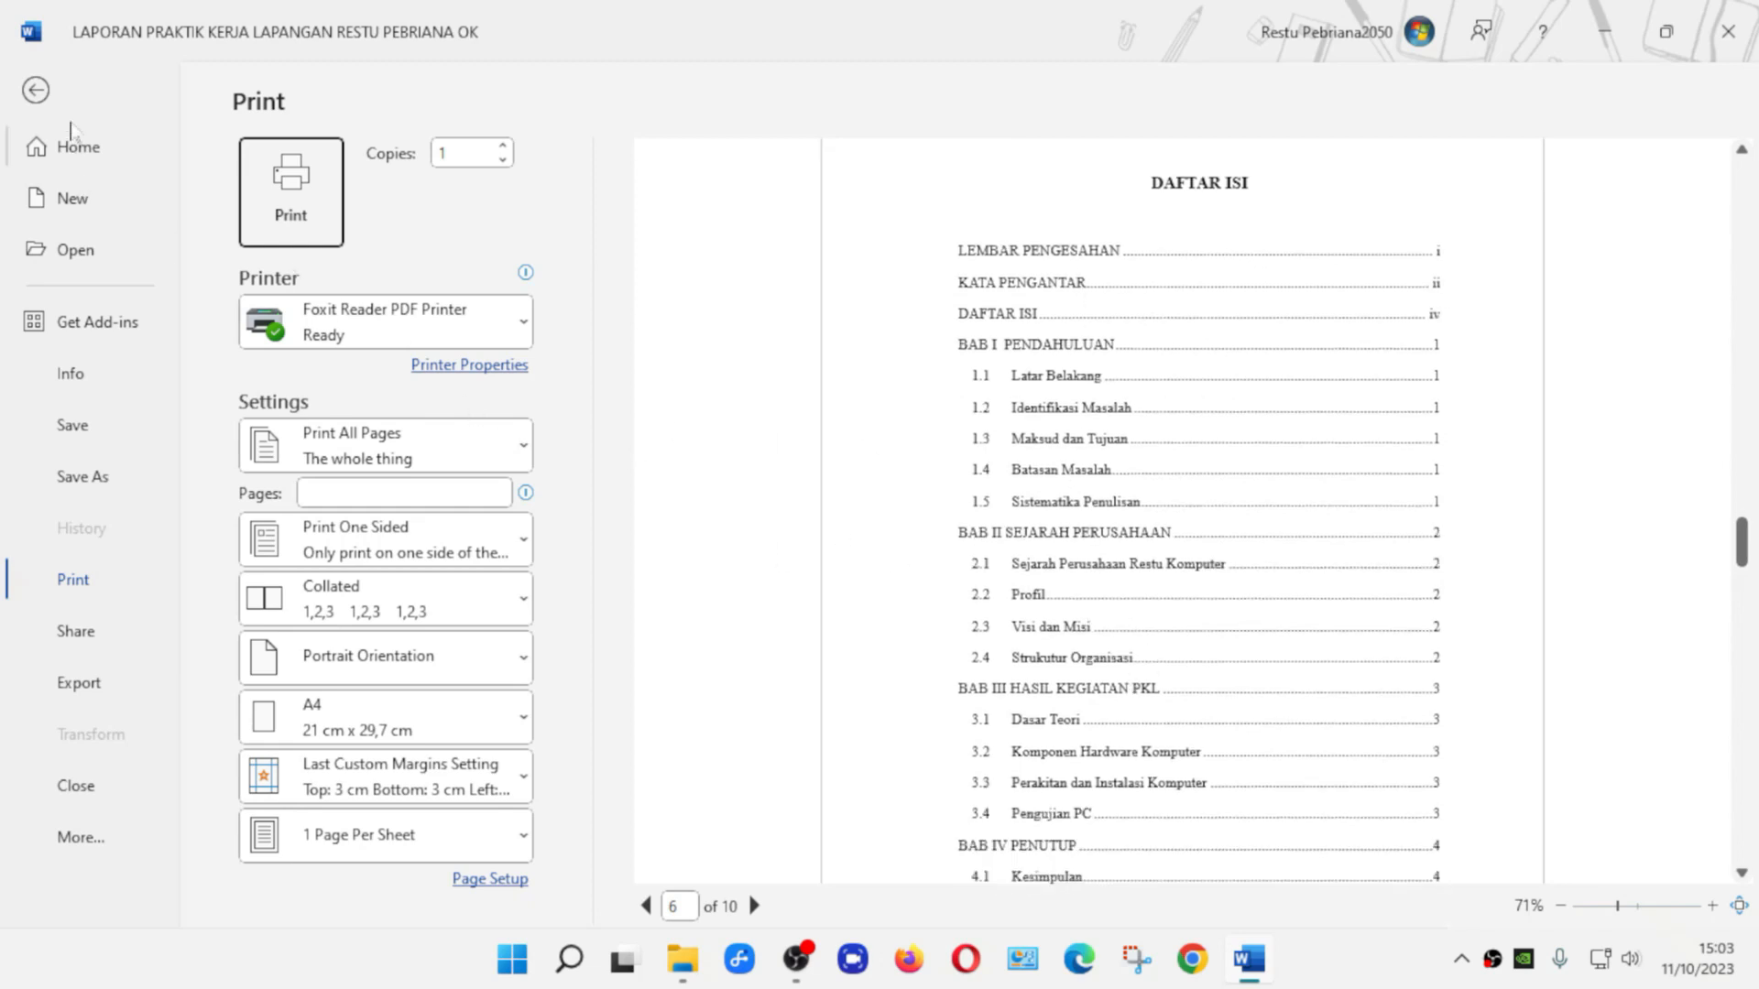
left_click(37, 92)
Compare the table of contents with the BAB I PENDAHULUAN page, and view the table's update options without applying them
scroll(996, 529, "down", 8)
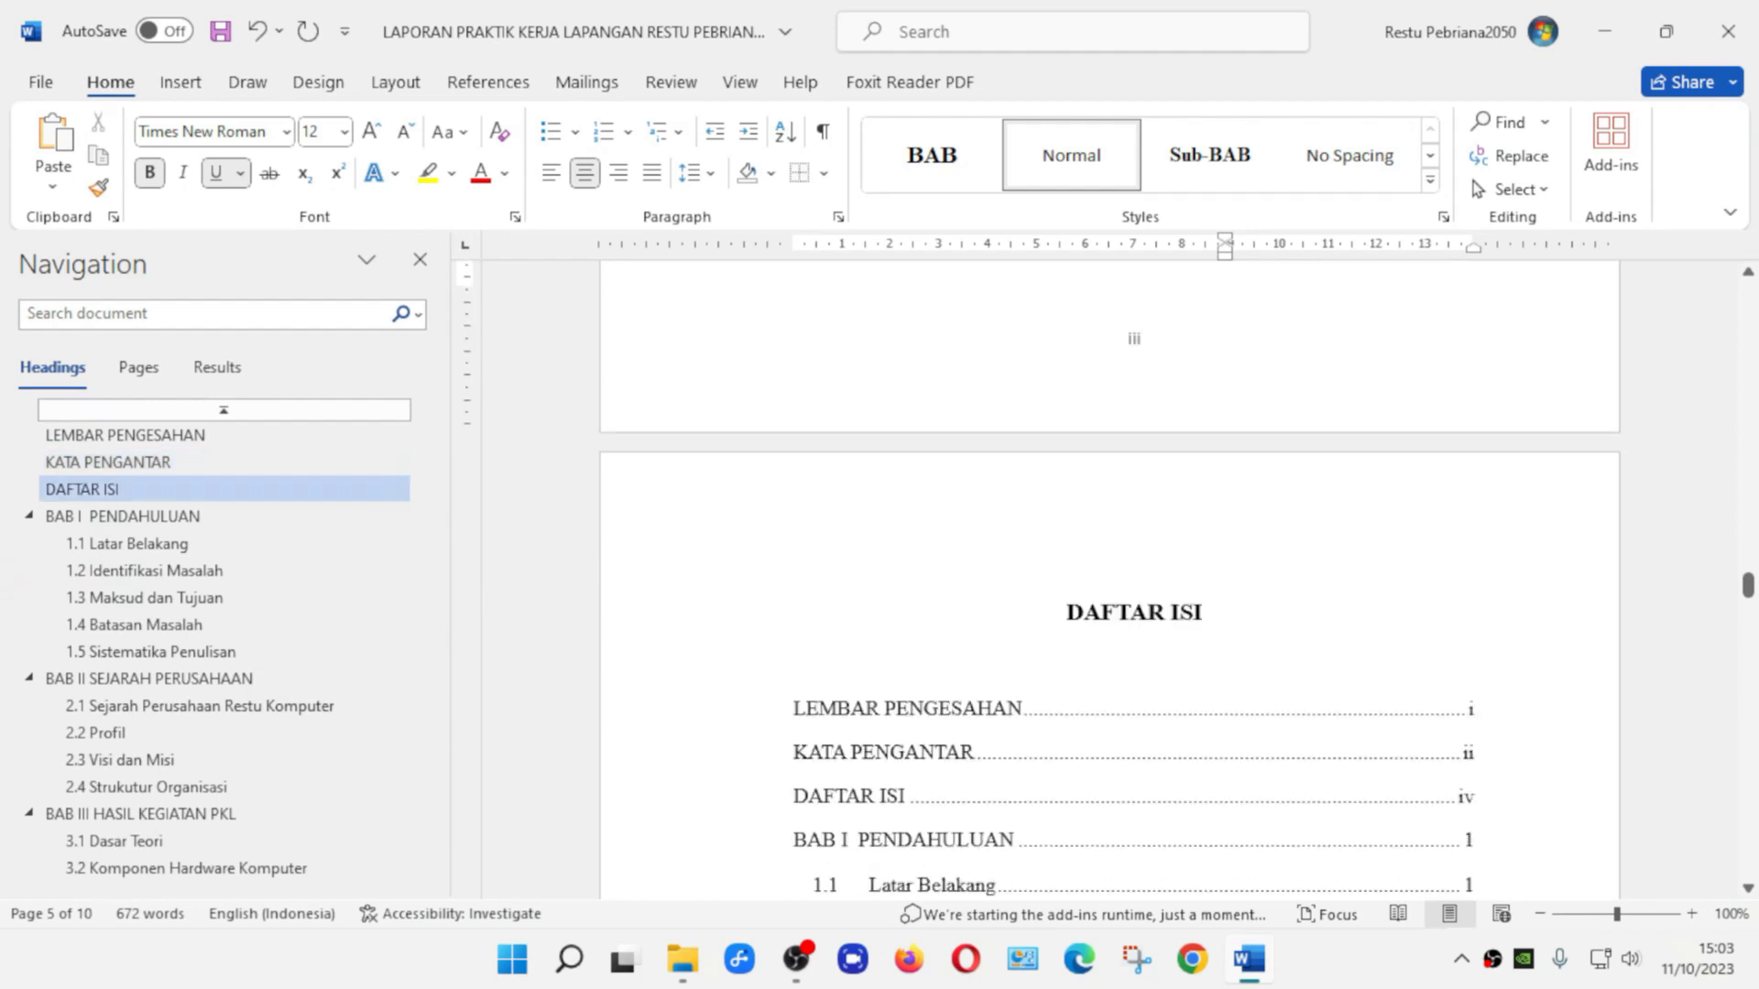
scroll(996, 529, "down", 2)
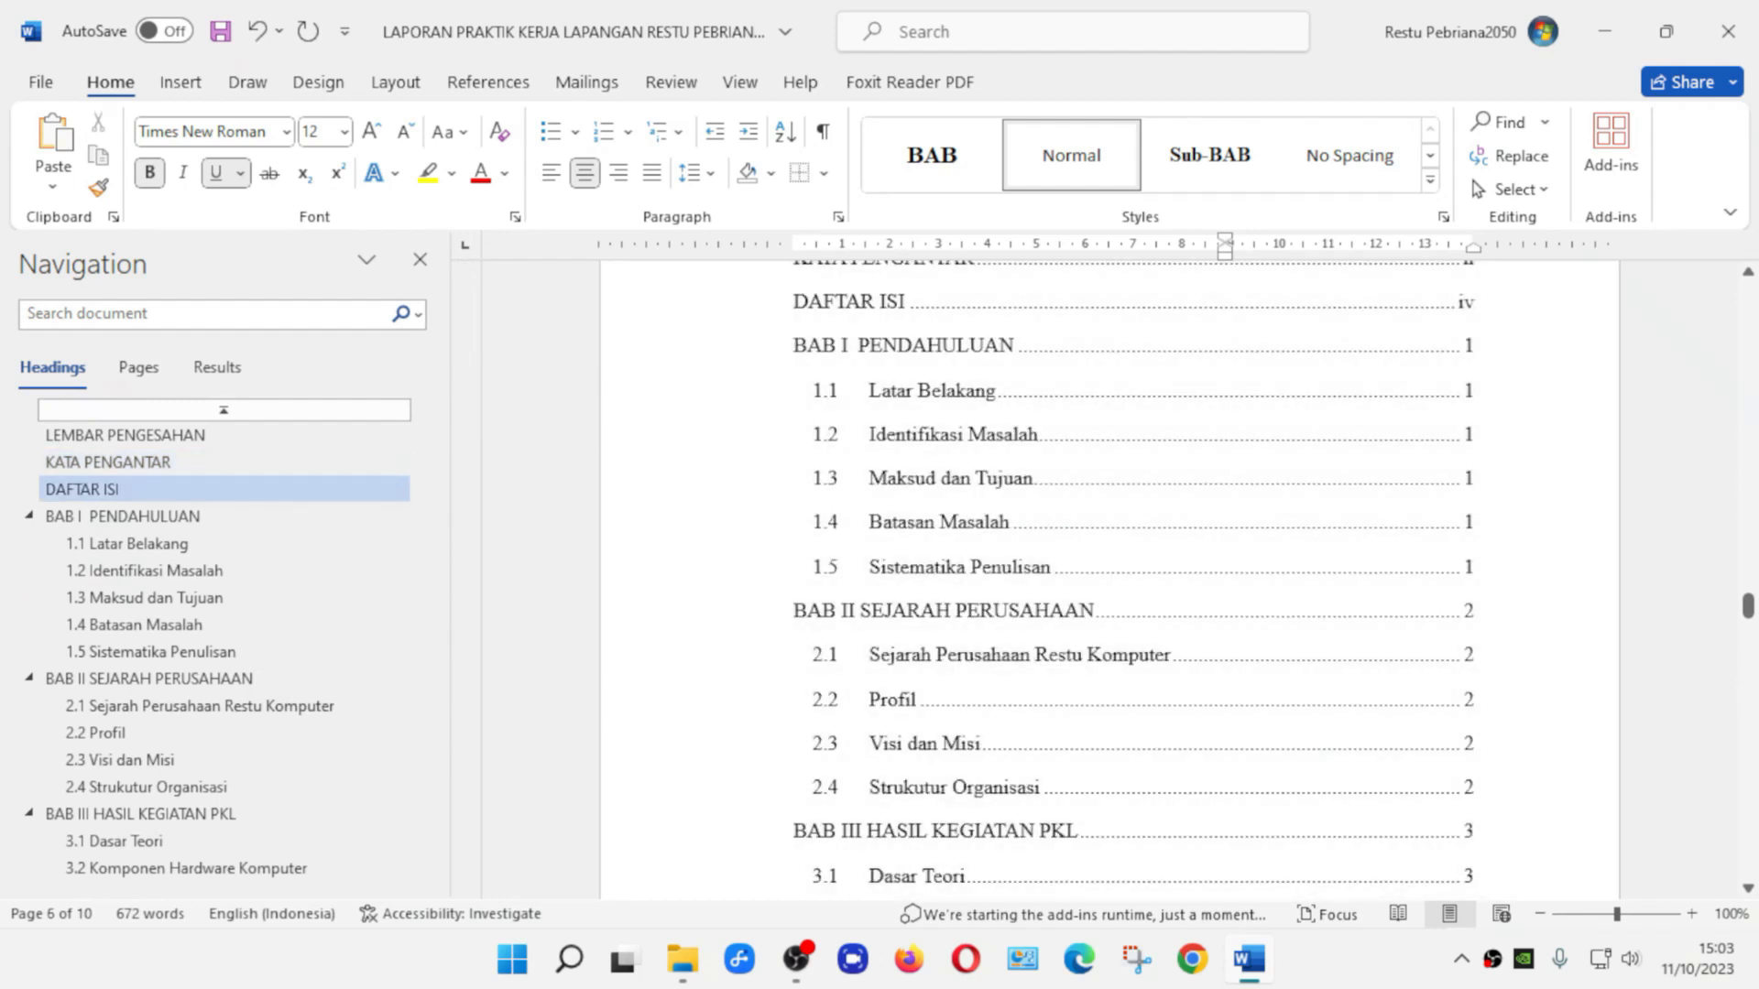
left_click_drag(1748, 606, 1754, 660)
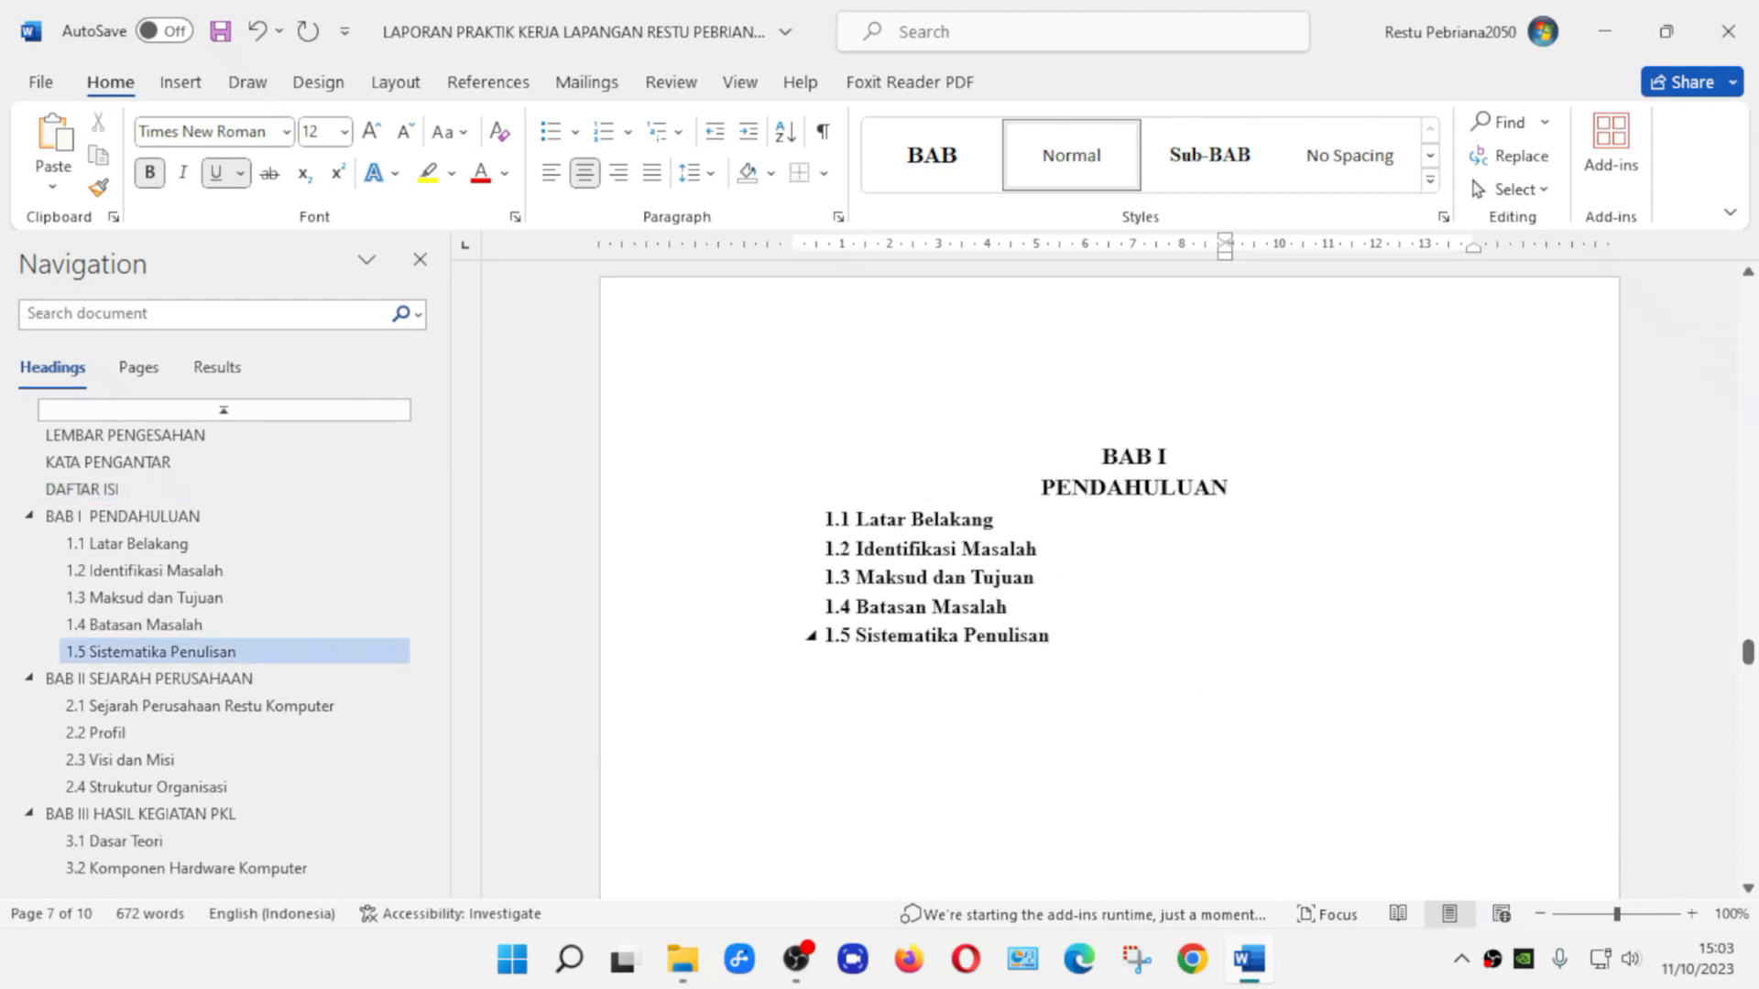
mouse_move(1748, 652)
left_mouse_down()
mouse_move(1747, 601)
mouse_move(1747, 659)
left_mouse_up()
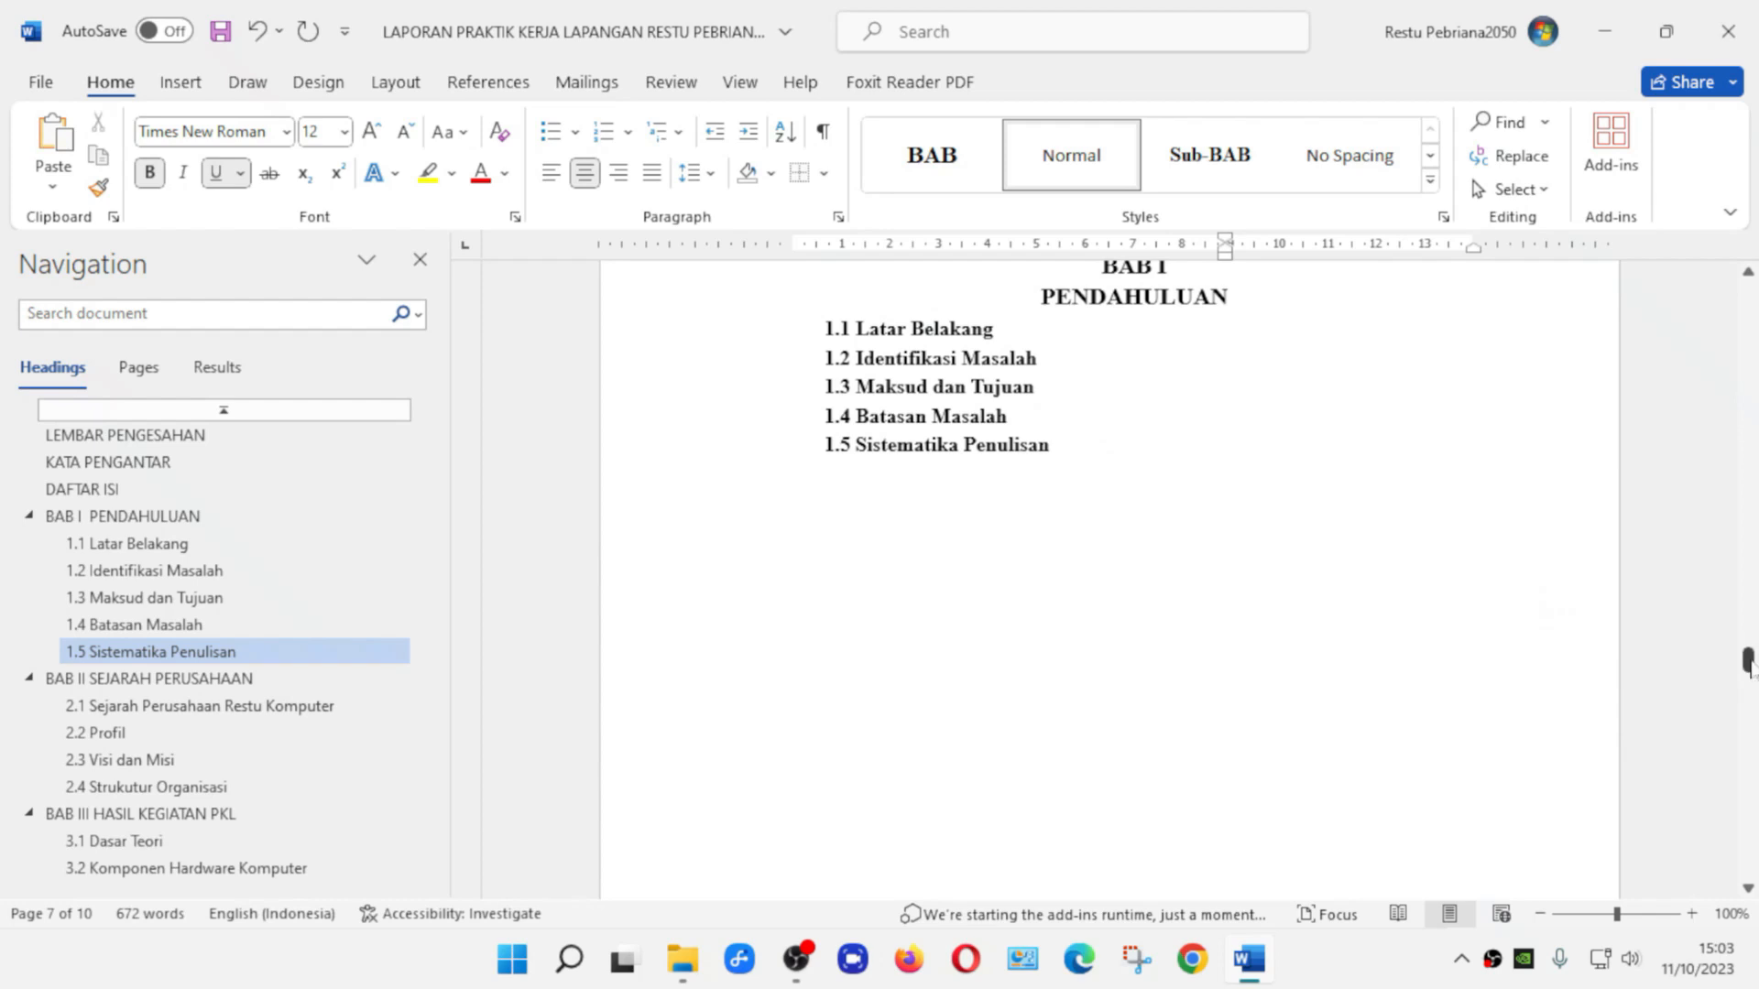
left_click_drag(1747, 659, 1748, 593)
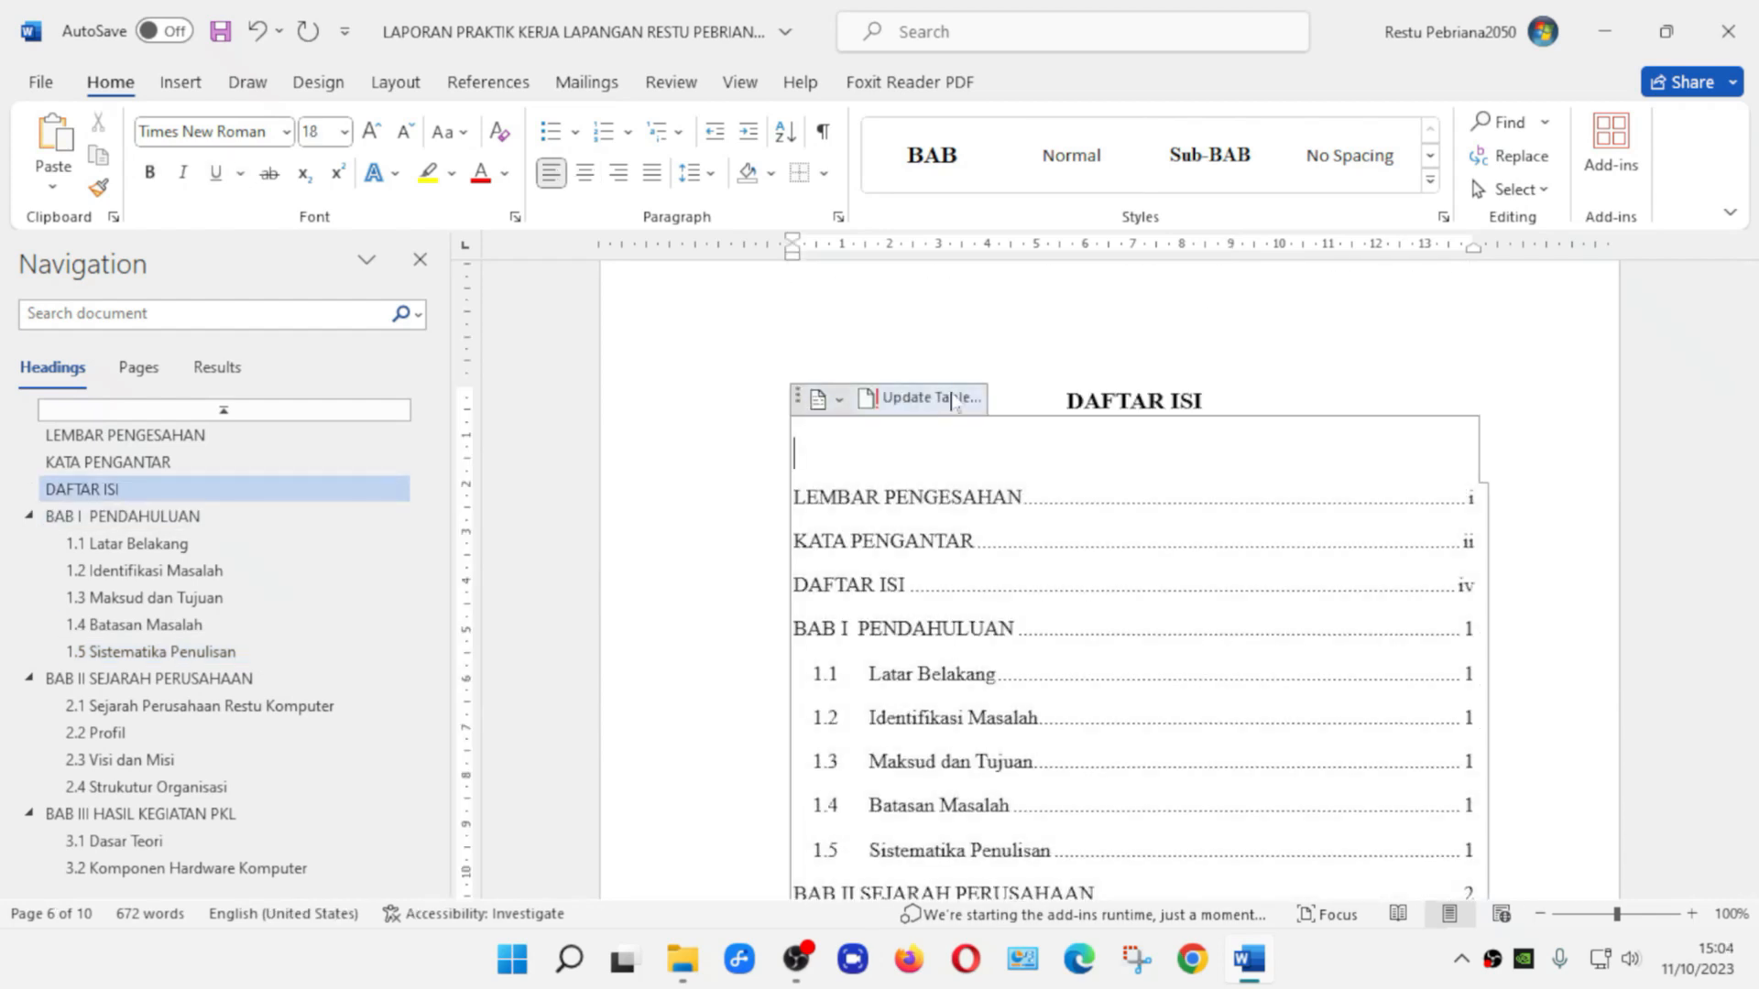
left_click(954, 400)
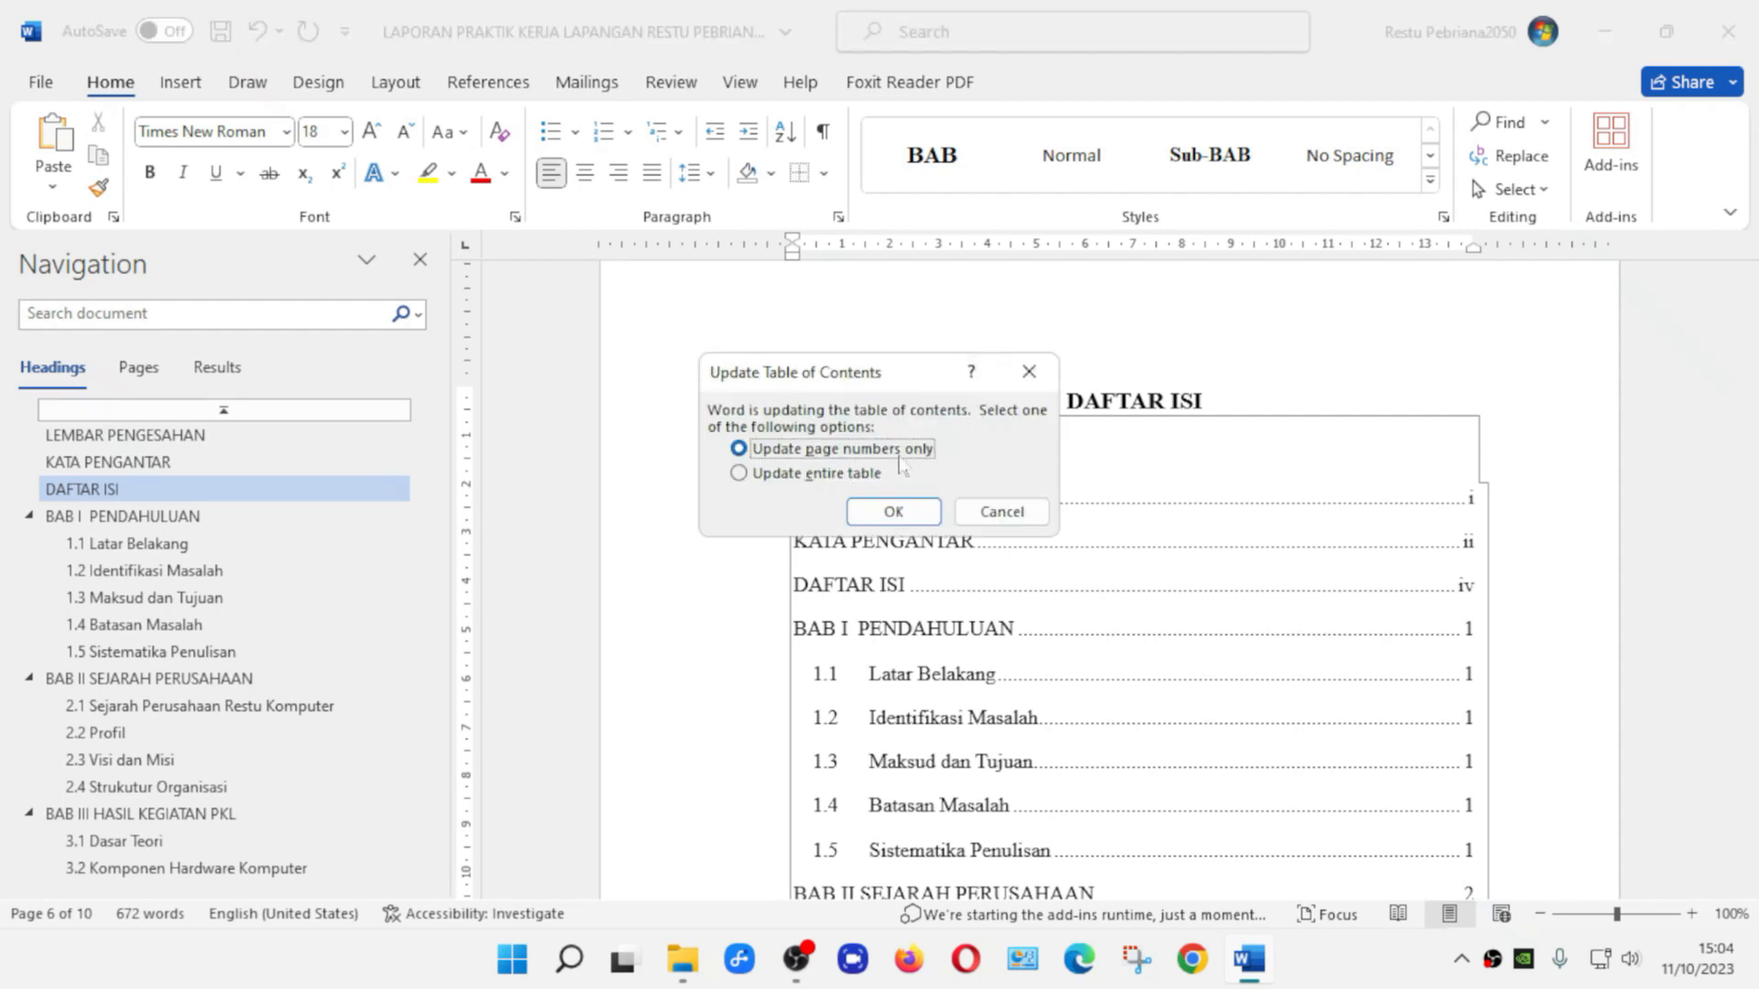
left_click(997, 514)
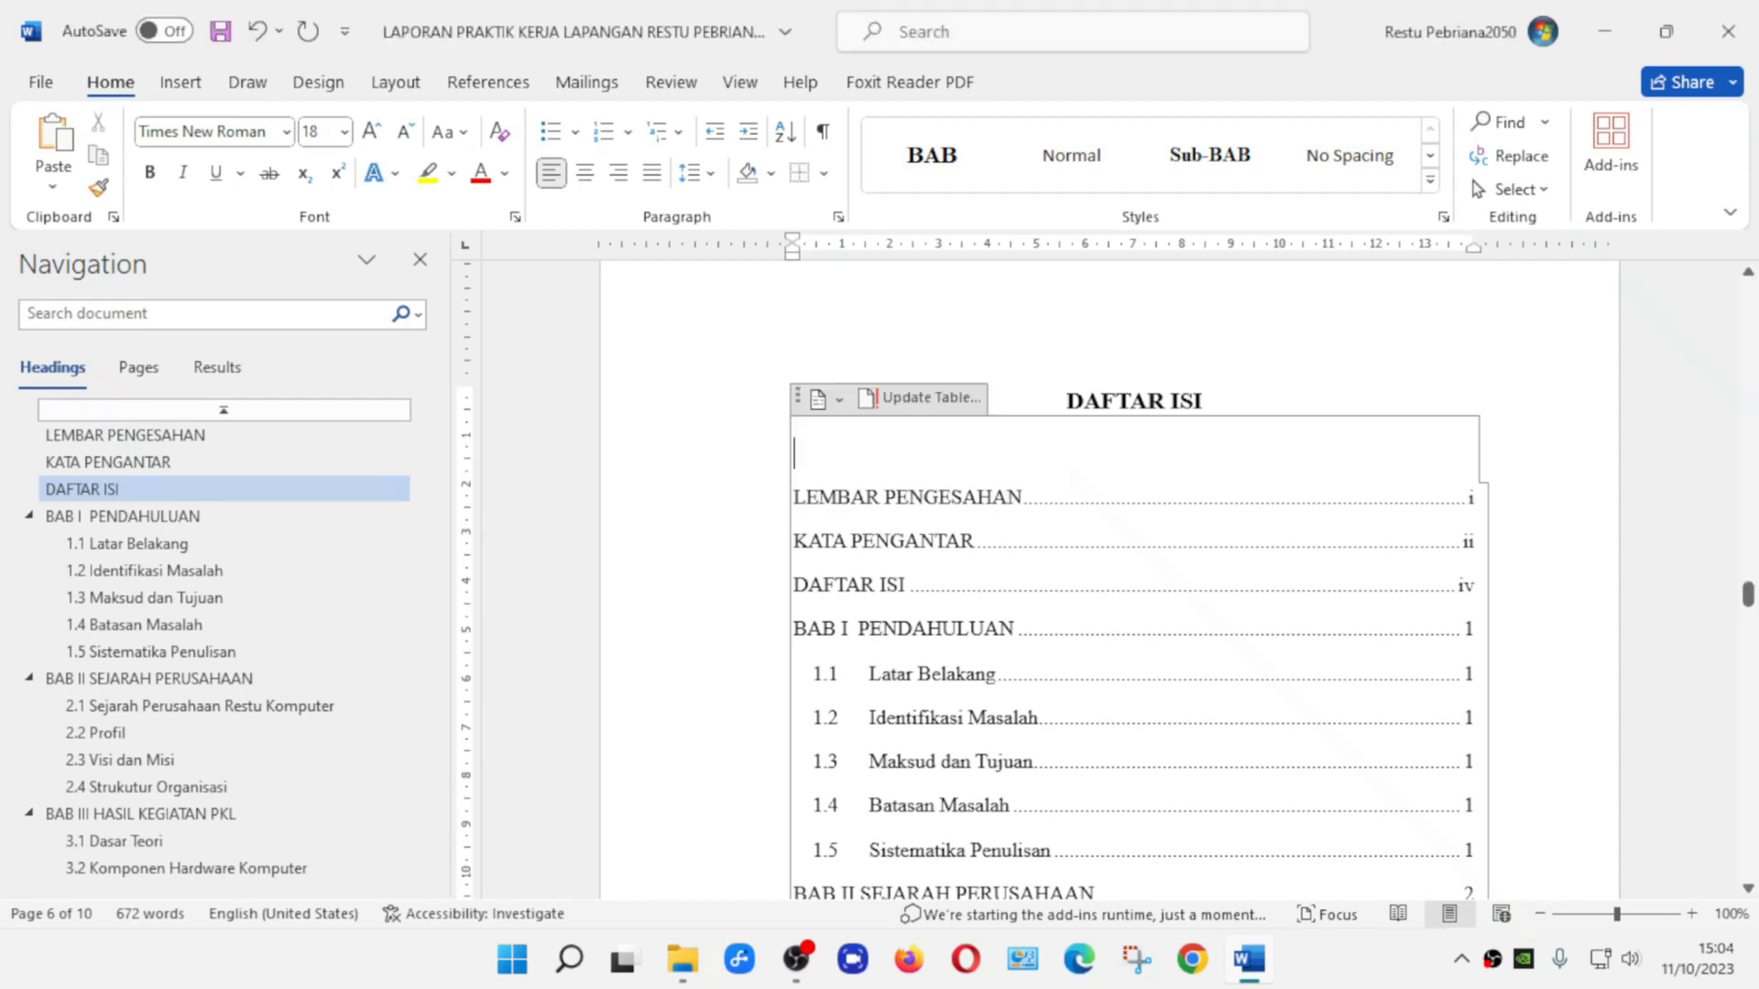
Save the report document
scroll(1136, 577, "down", 3)
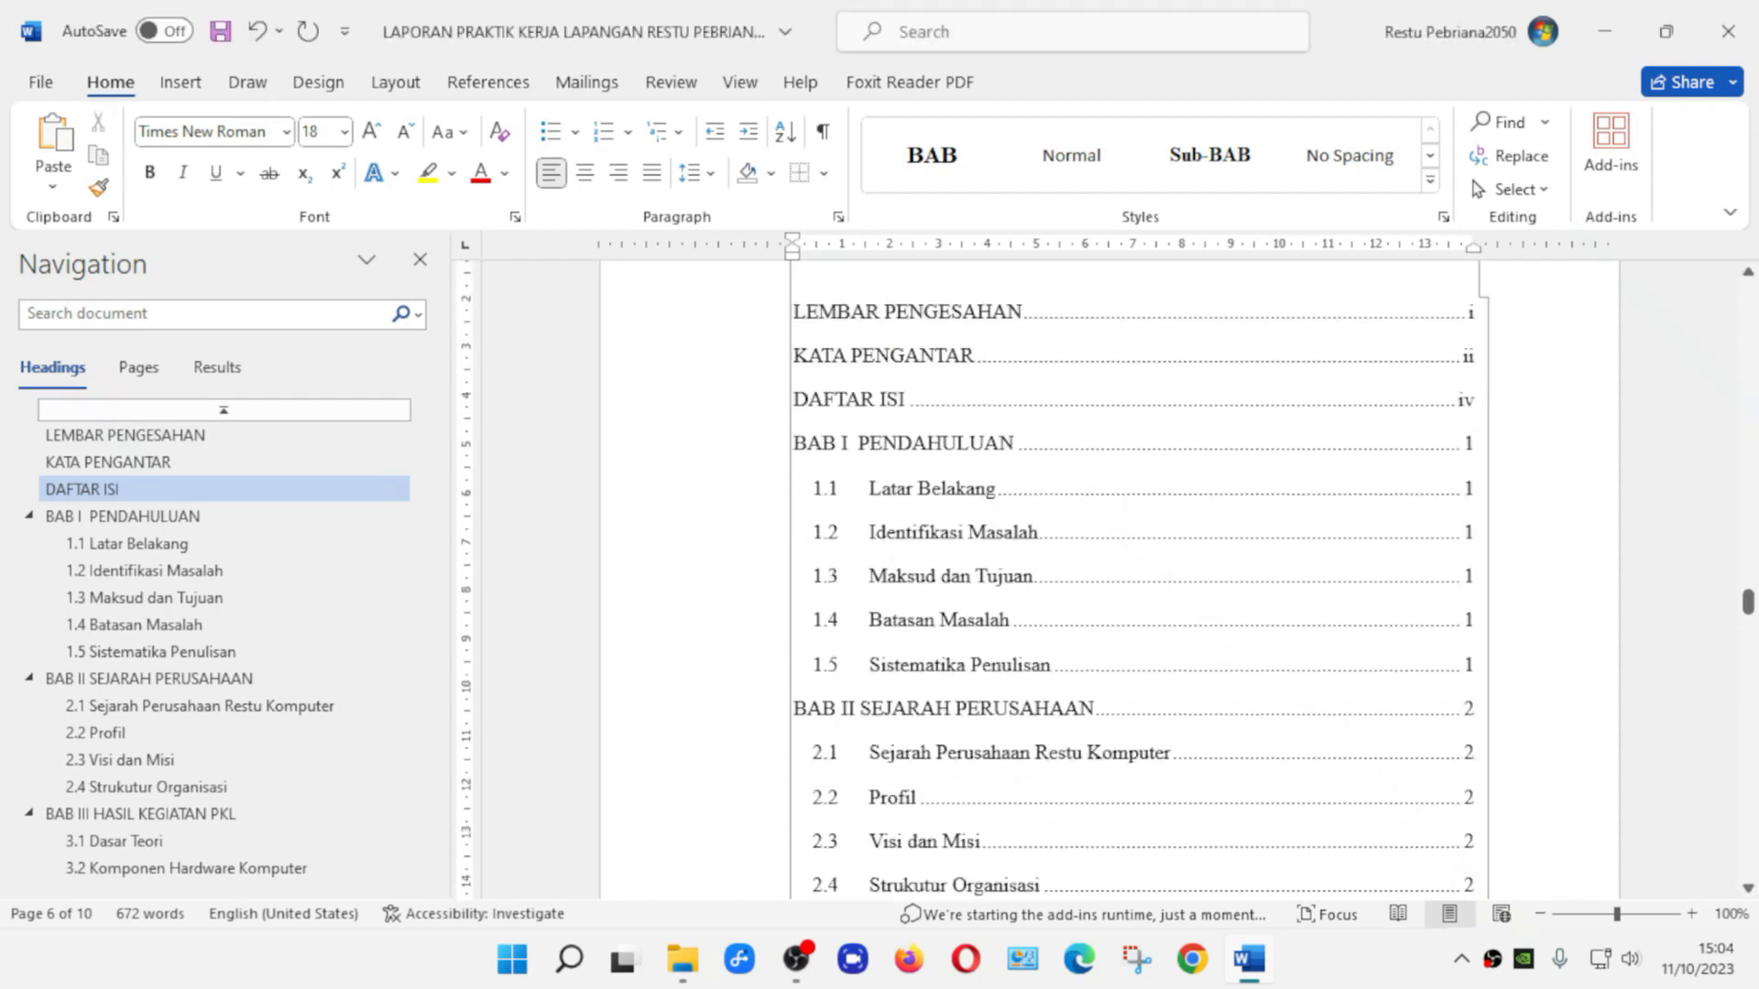
scroll(1136, 577, "down", 3)
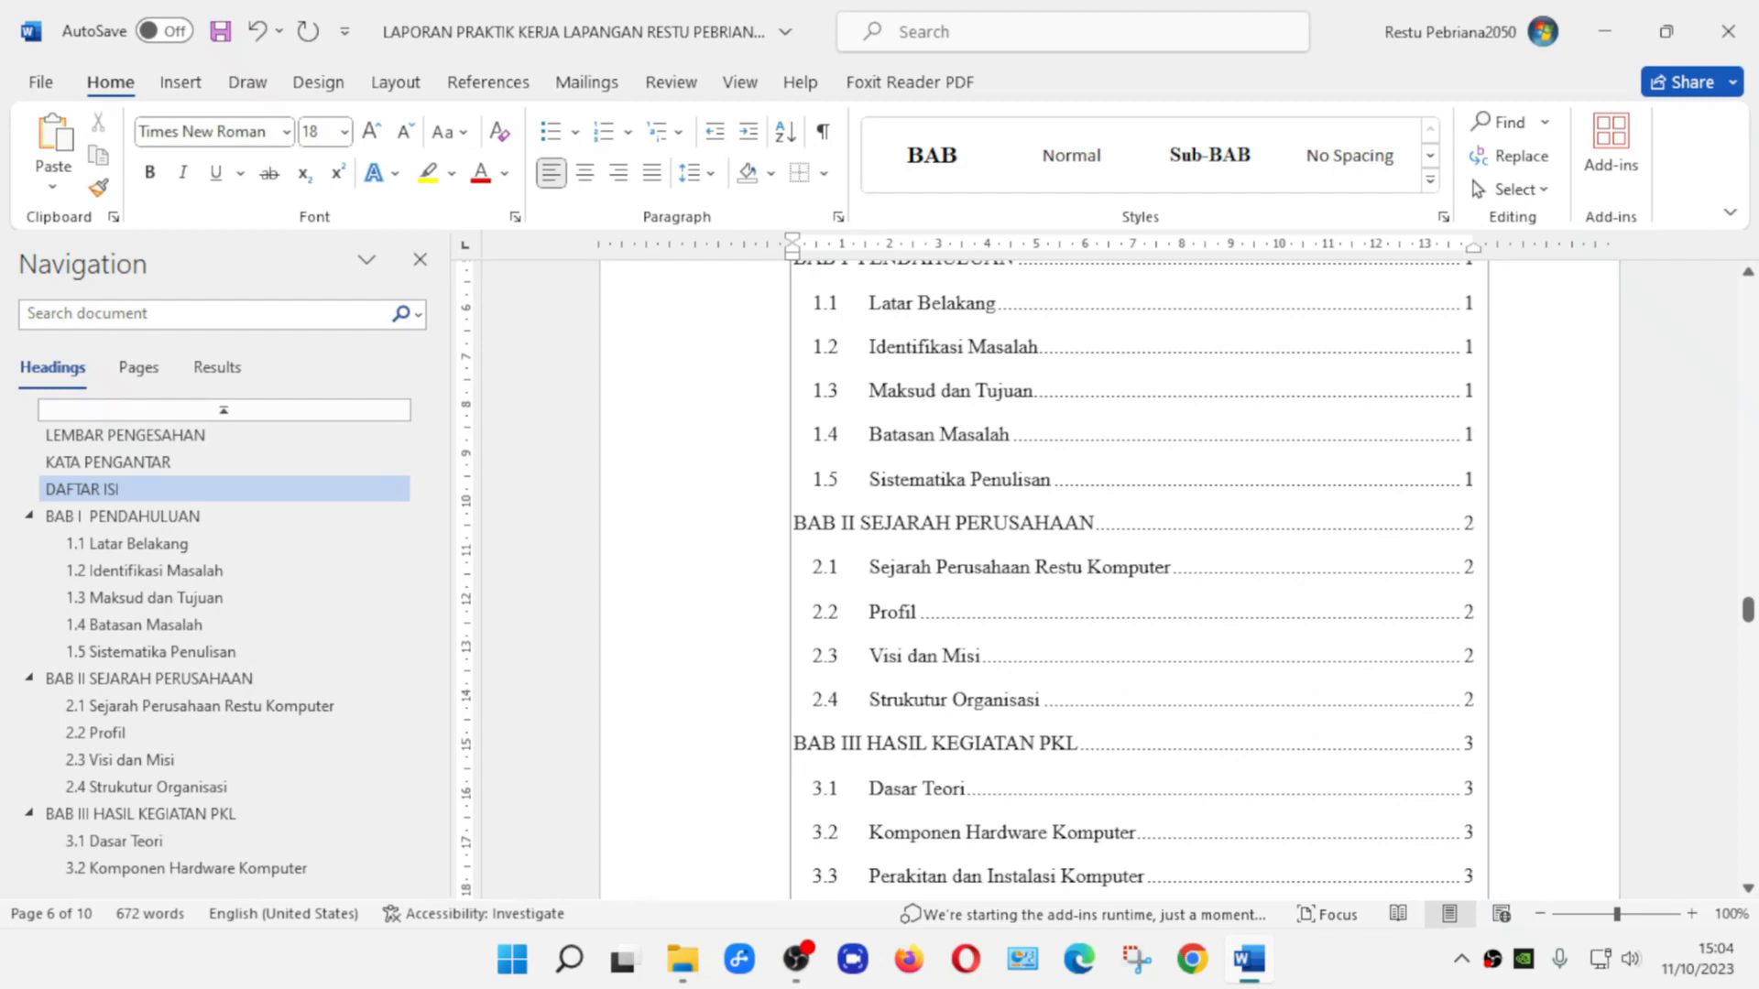
key("ctrl+s")
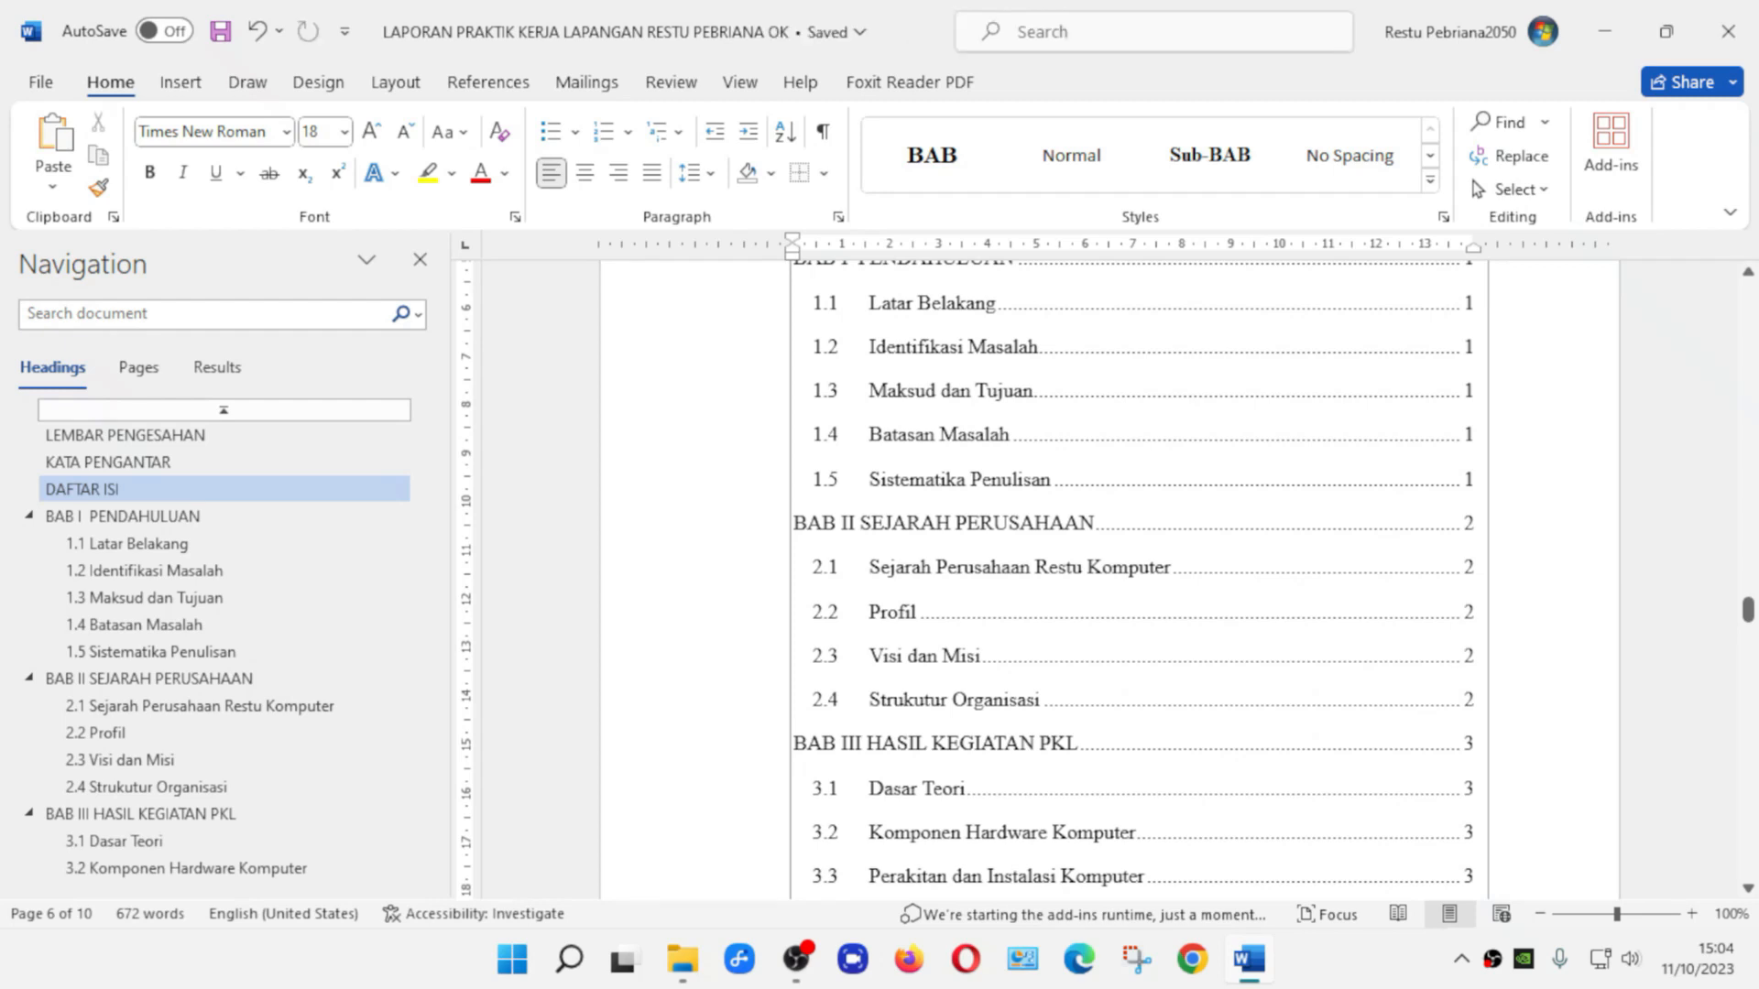
Insert a page break after the heading 1.4 Batasan Masalah in BAB I so that Sistematika Penulisan moves to a new page
scroll(1135, 577, "down", 7)
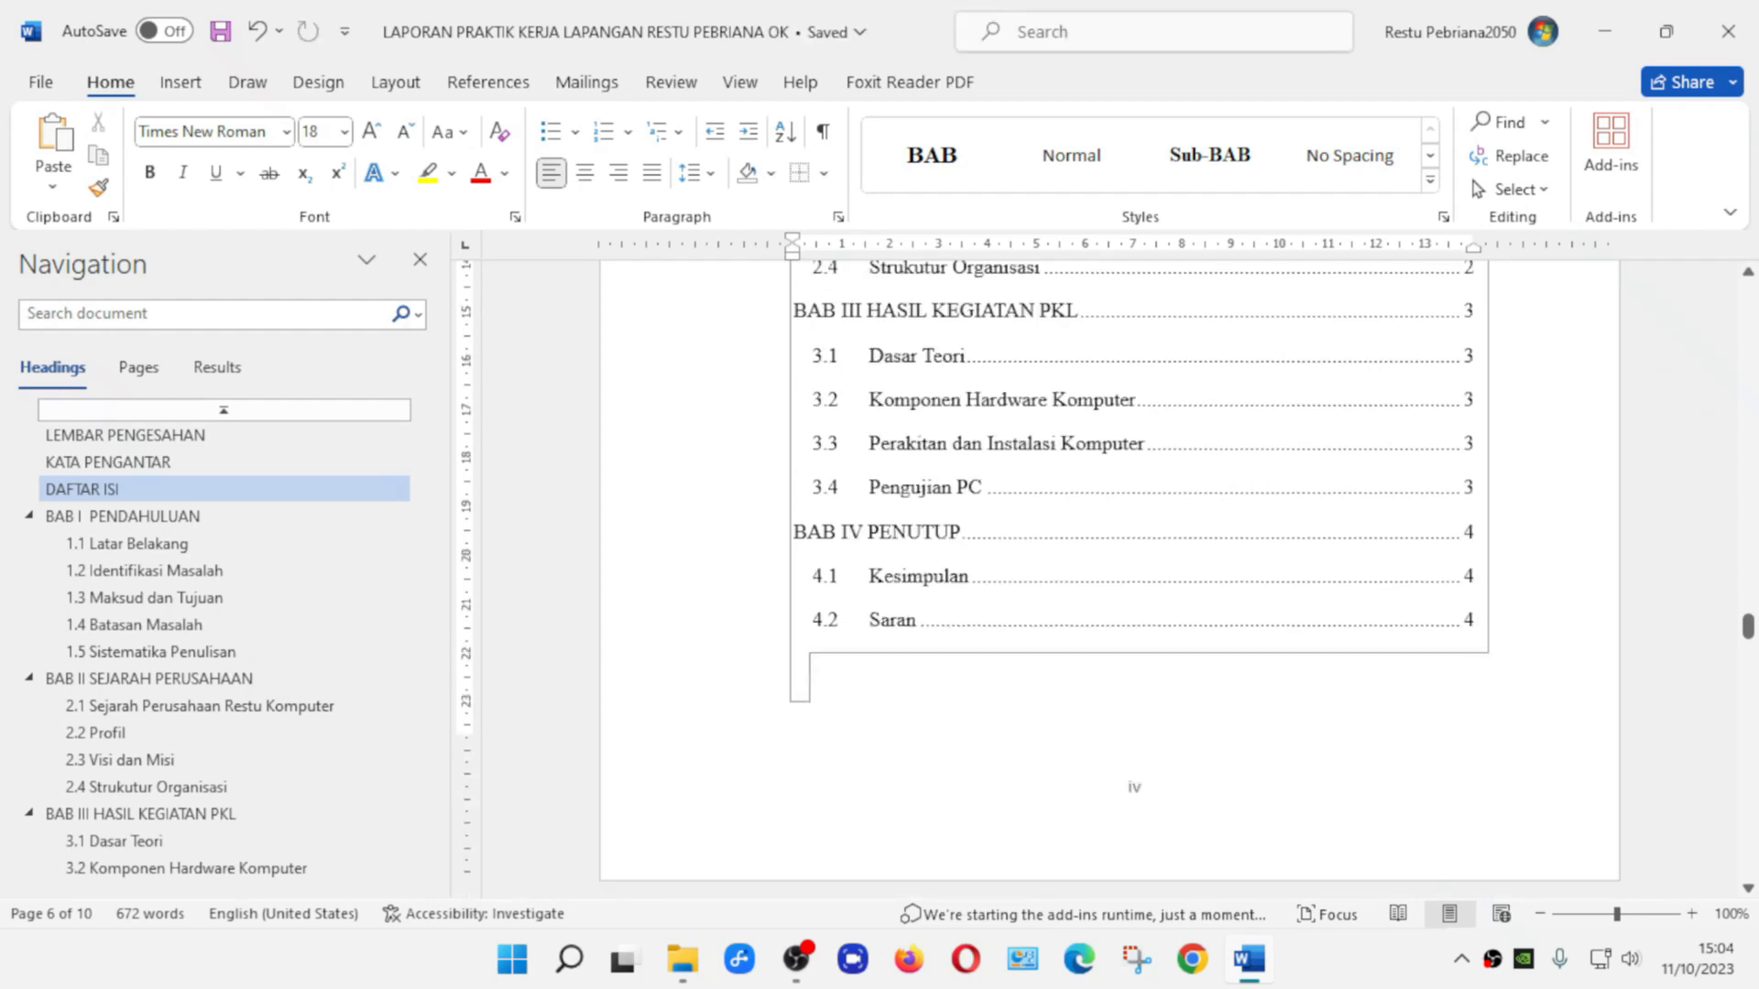
scroll(1156, 705, "down", 5)
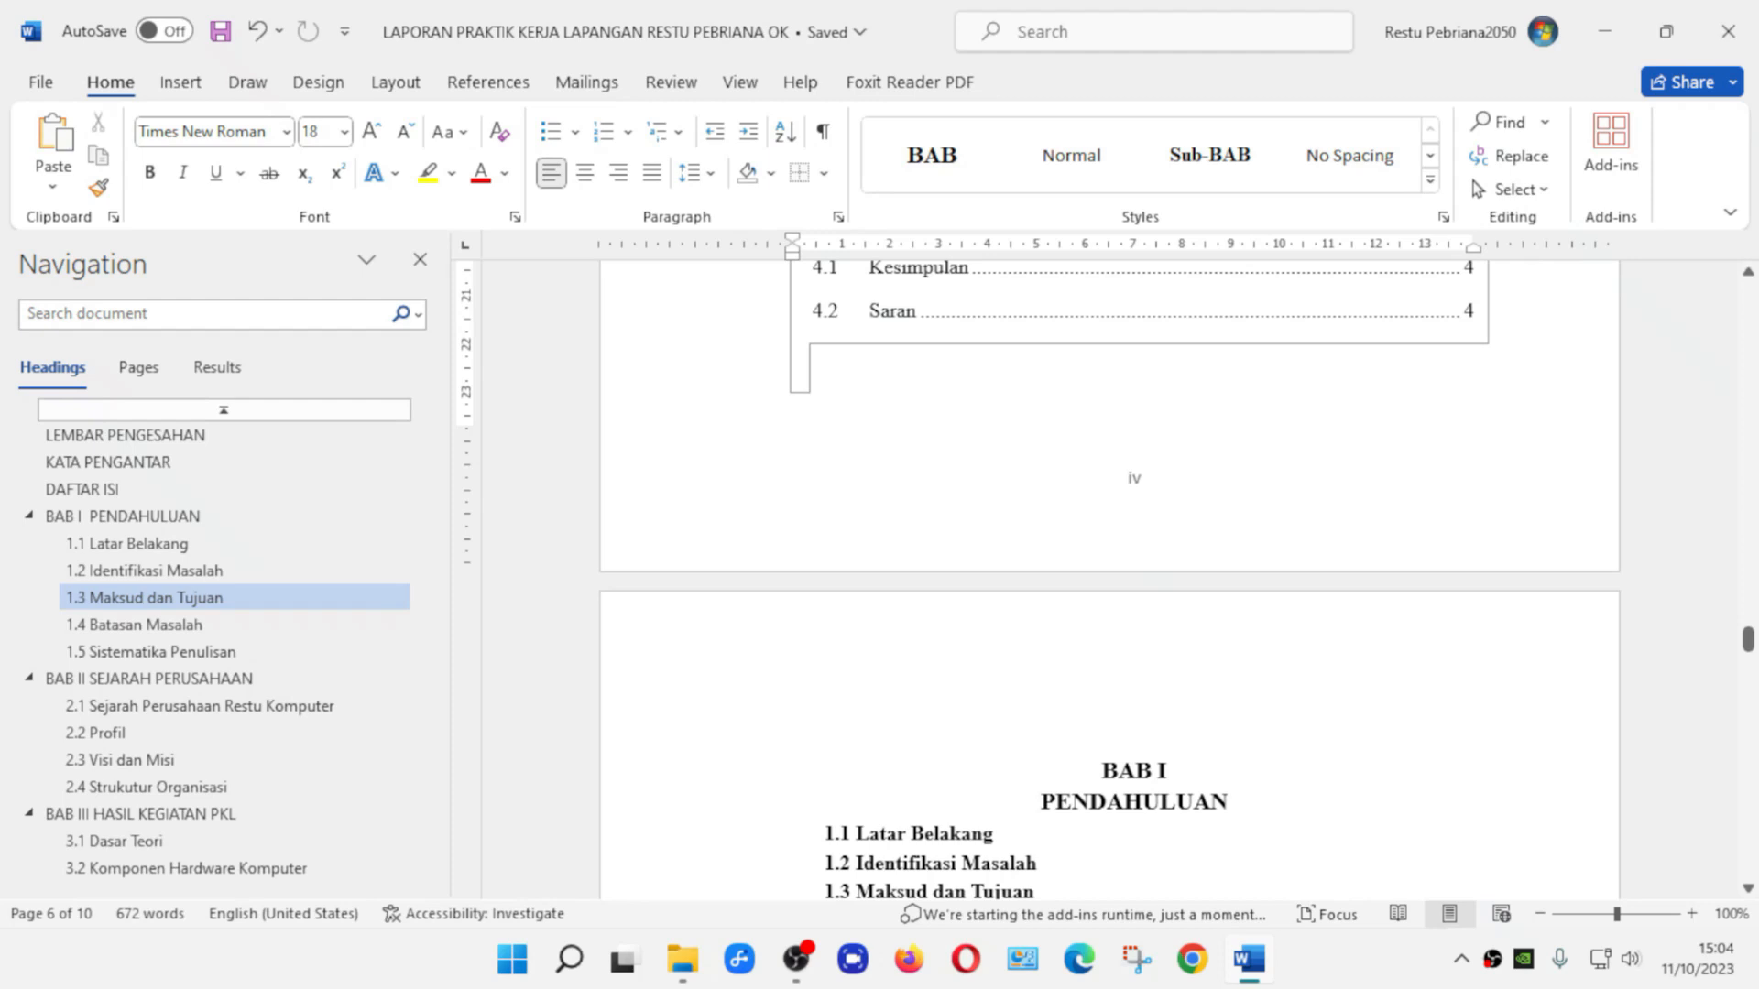
scroll(1222, 710, "up", 12)
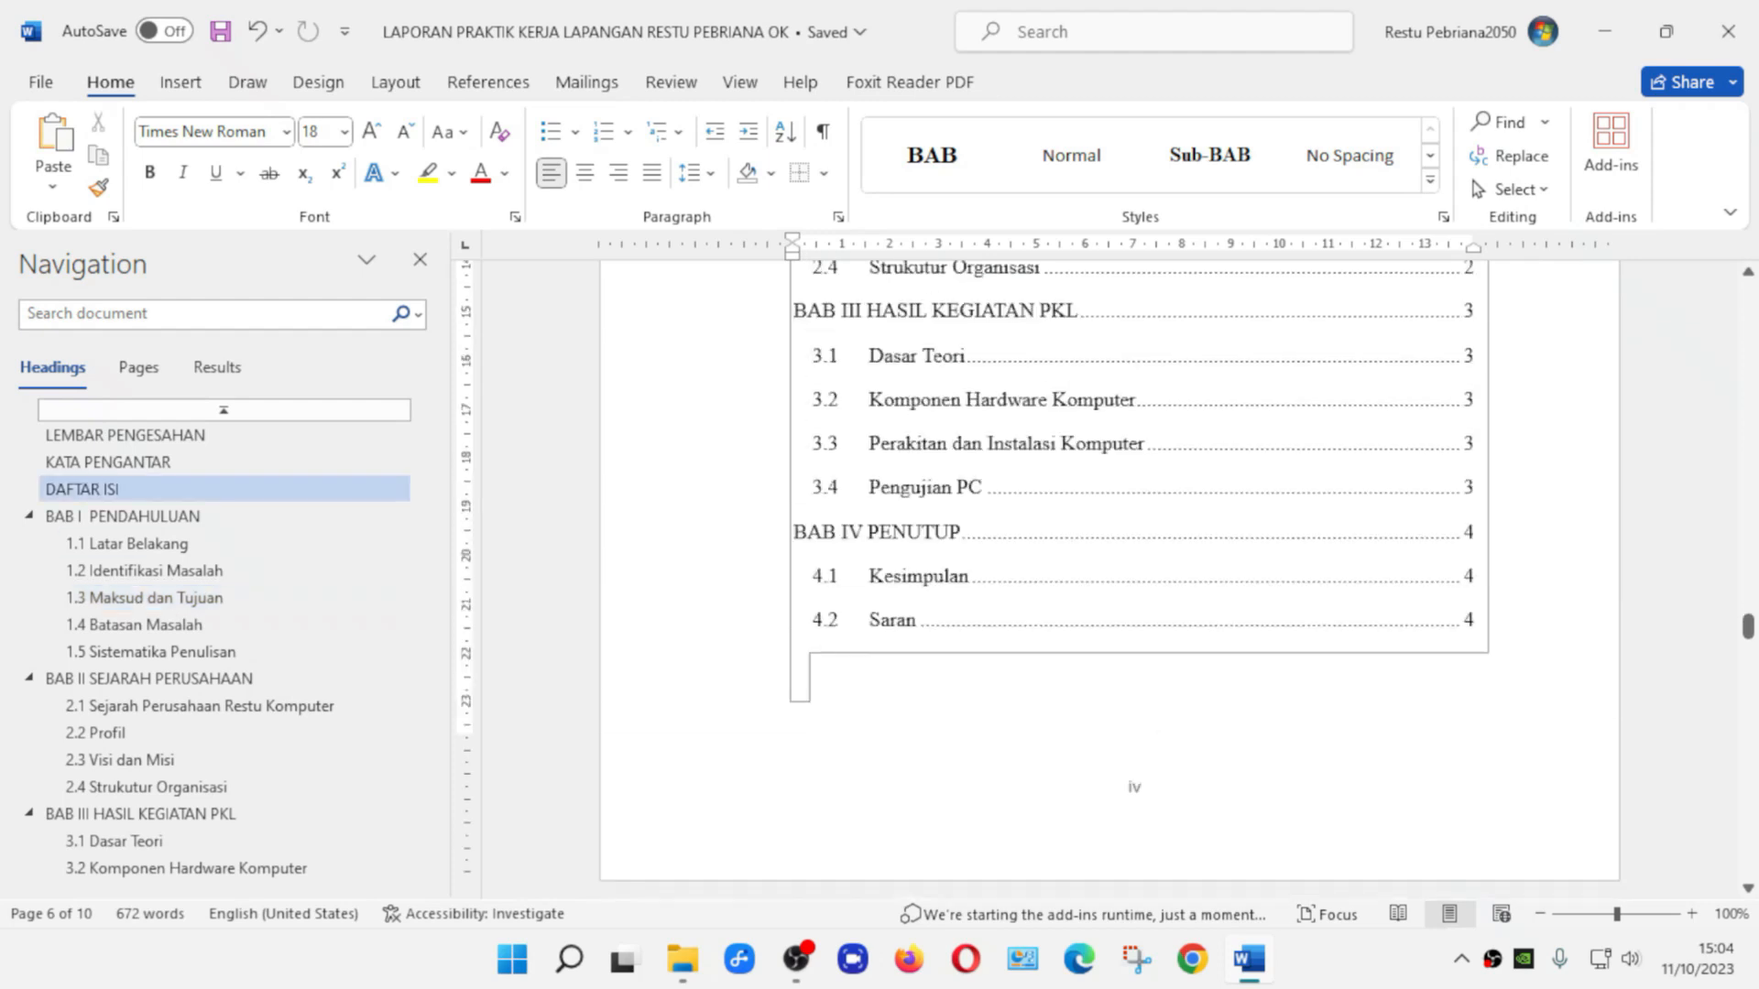
scroll(1136, 577, "up", 2)
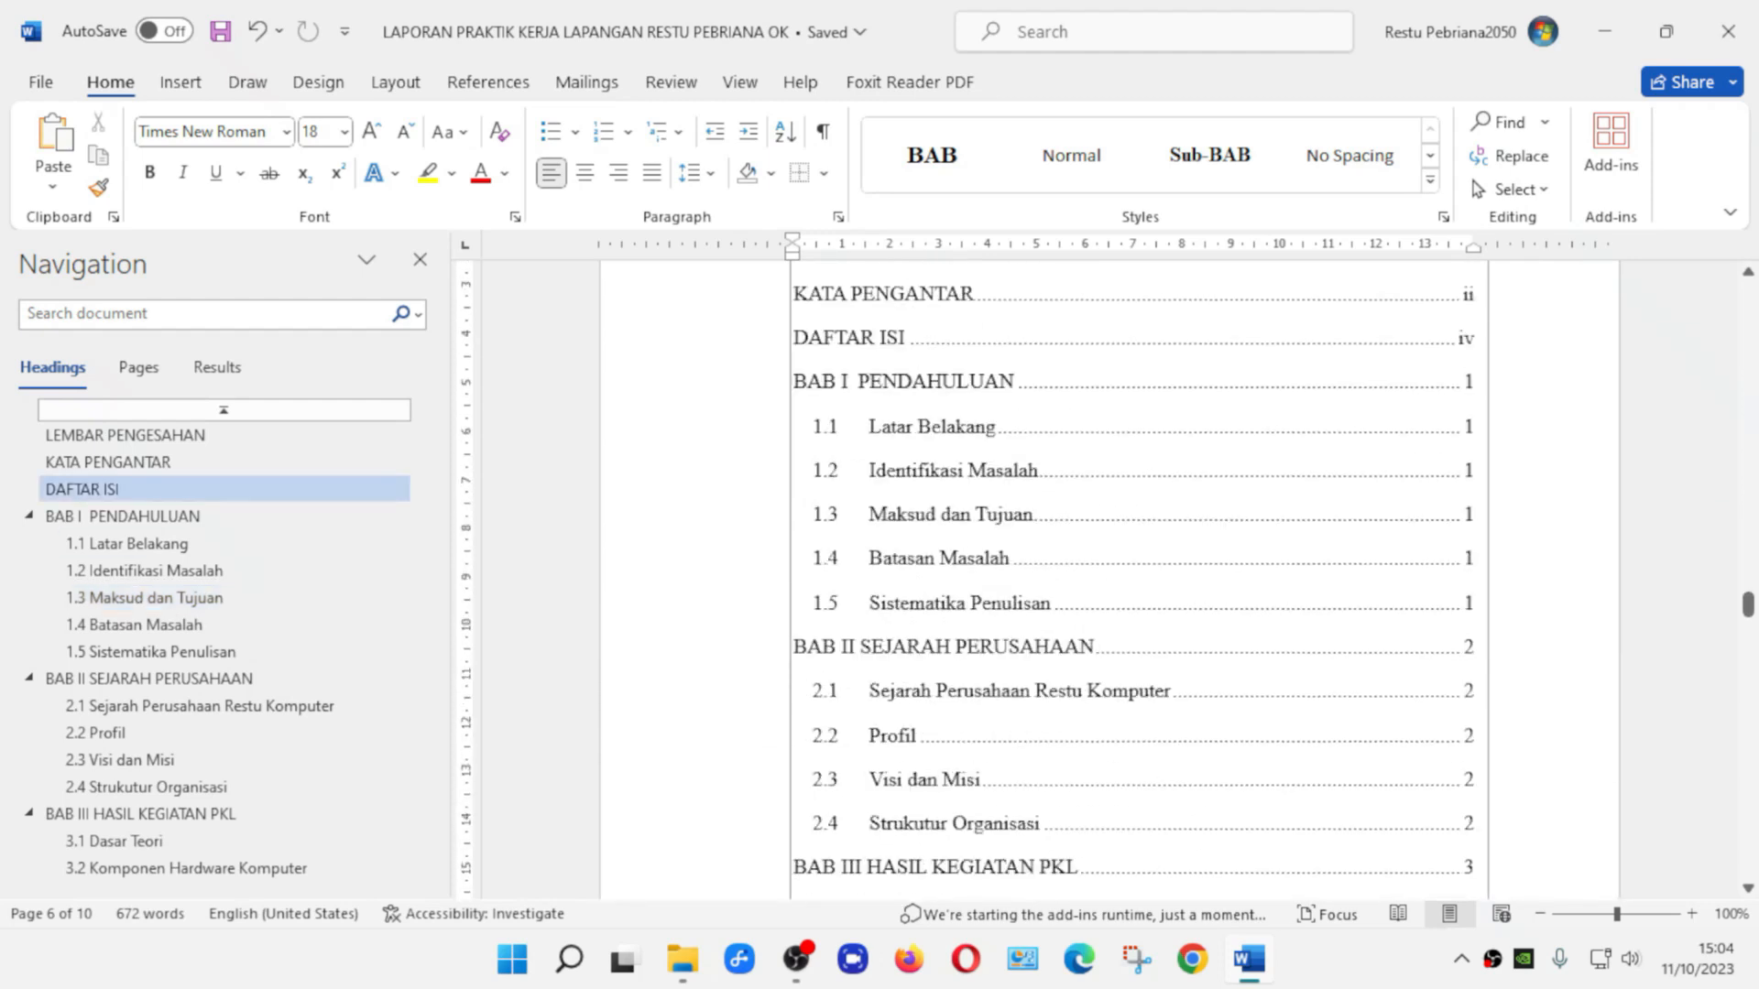
scroll(1135, 577, "down", 2)
scroll(1136, 577, "down", 4)
scroll(1135, 577, "down", 10)
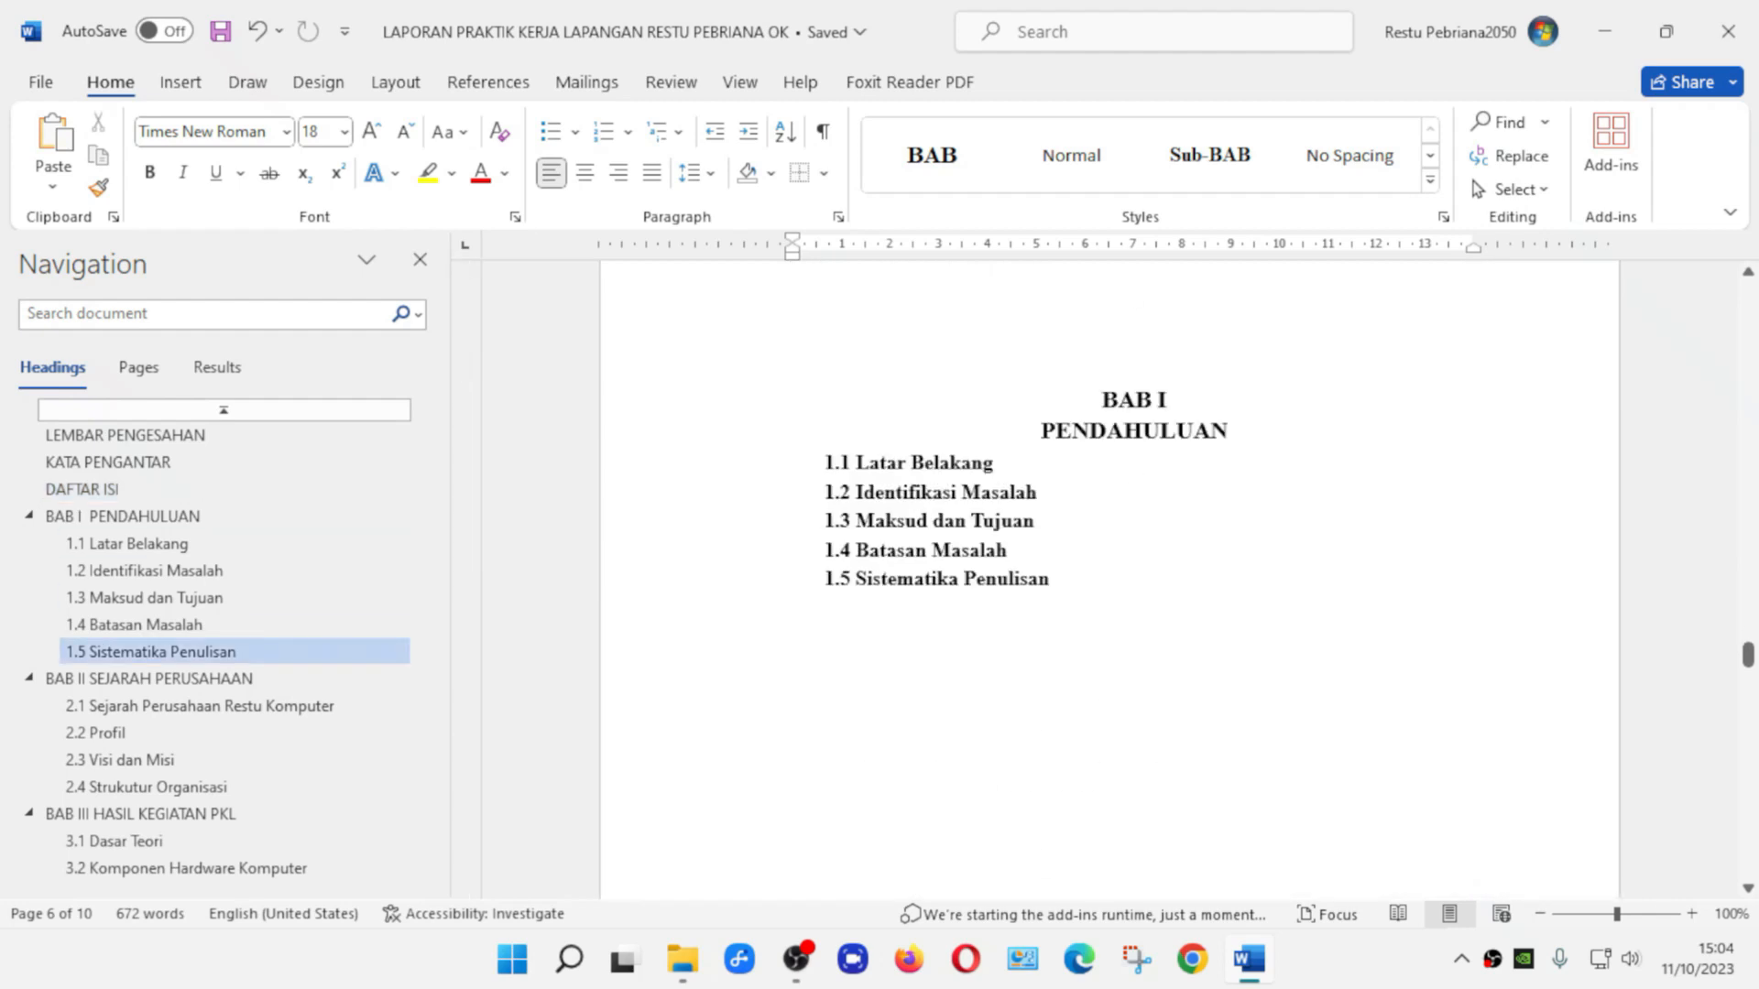
left_click(1050, 519)
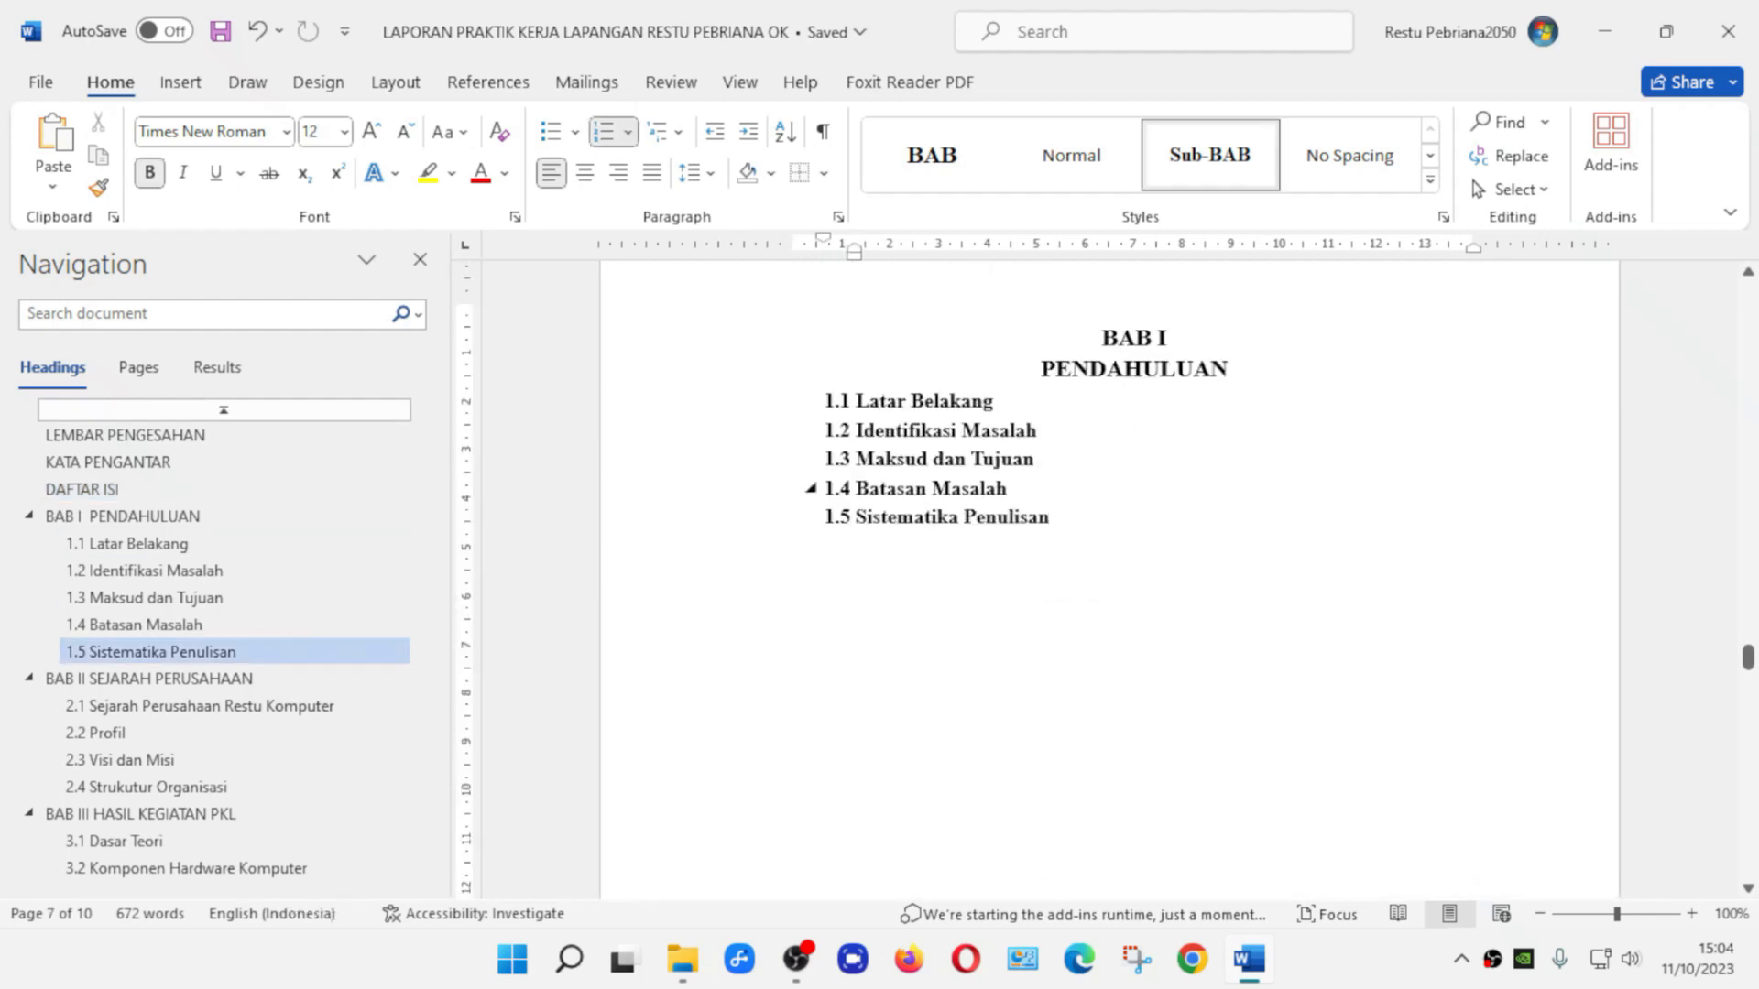
left_click(1008, 489)
key("ctrl+Return")
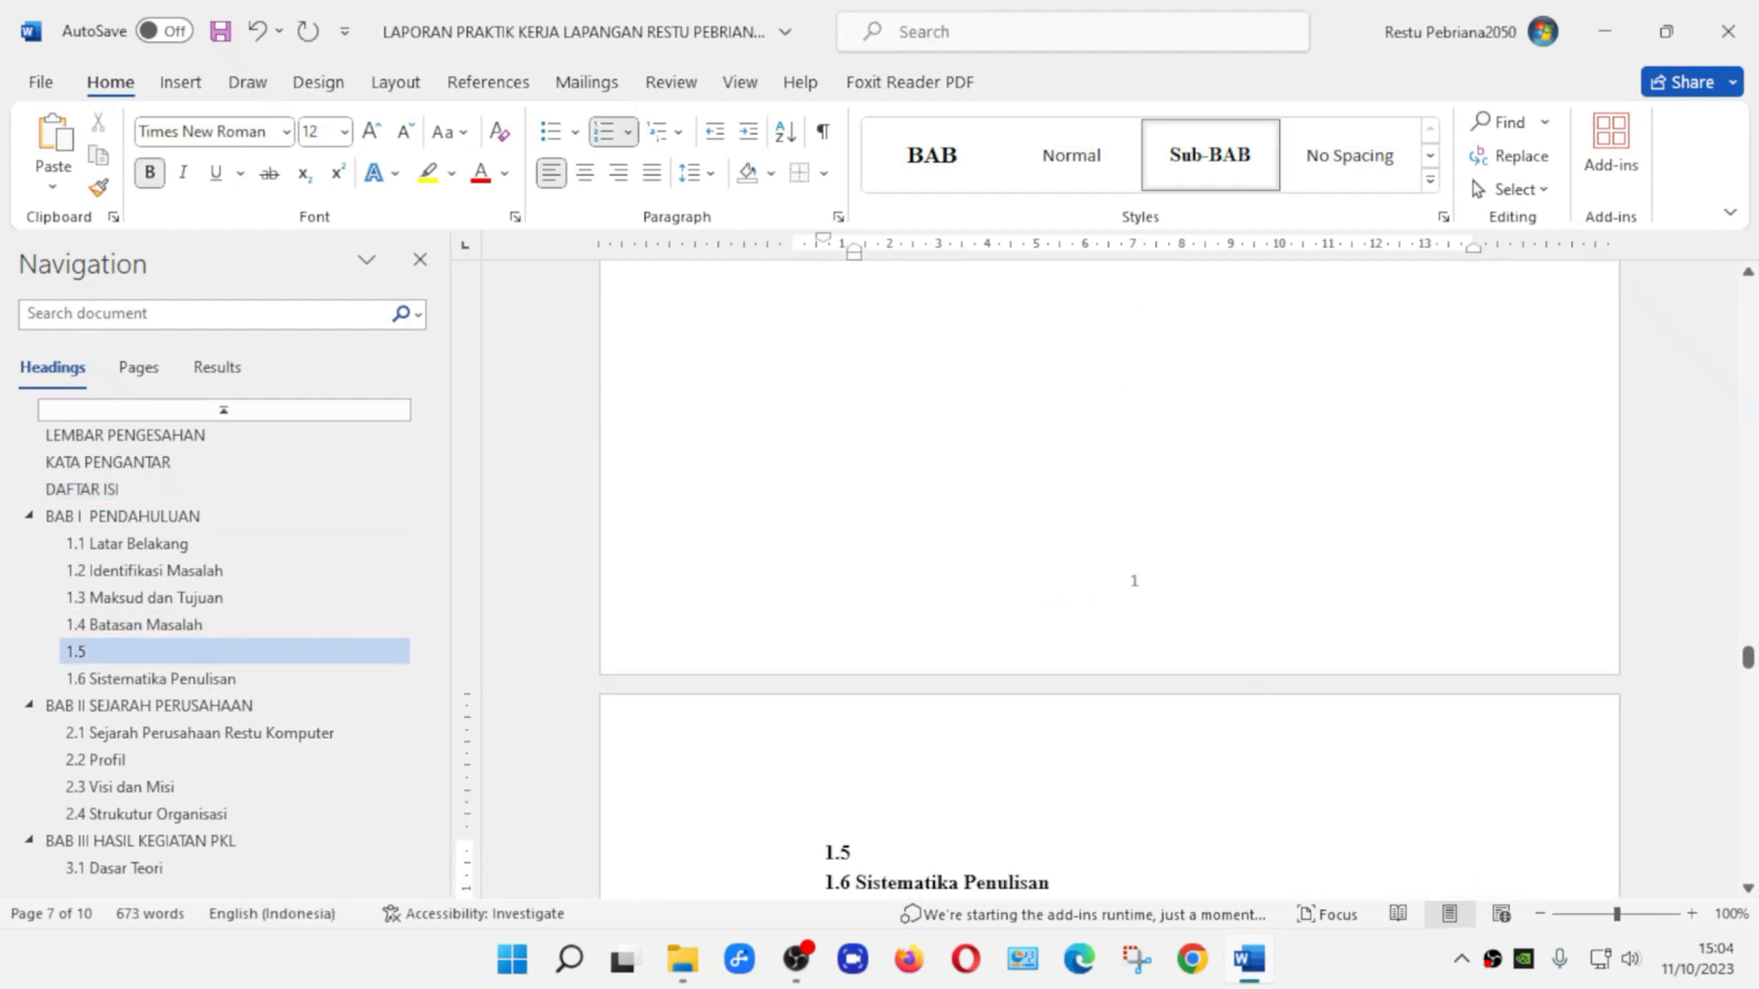
Remove the empty numbered heading line above Sistematika Penulisan on the new page
scroll(1069, 586, "down", 3)
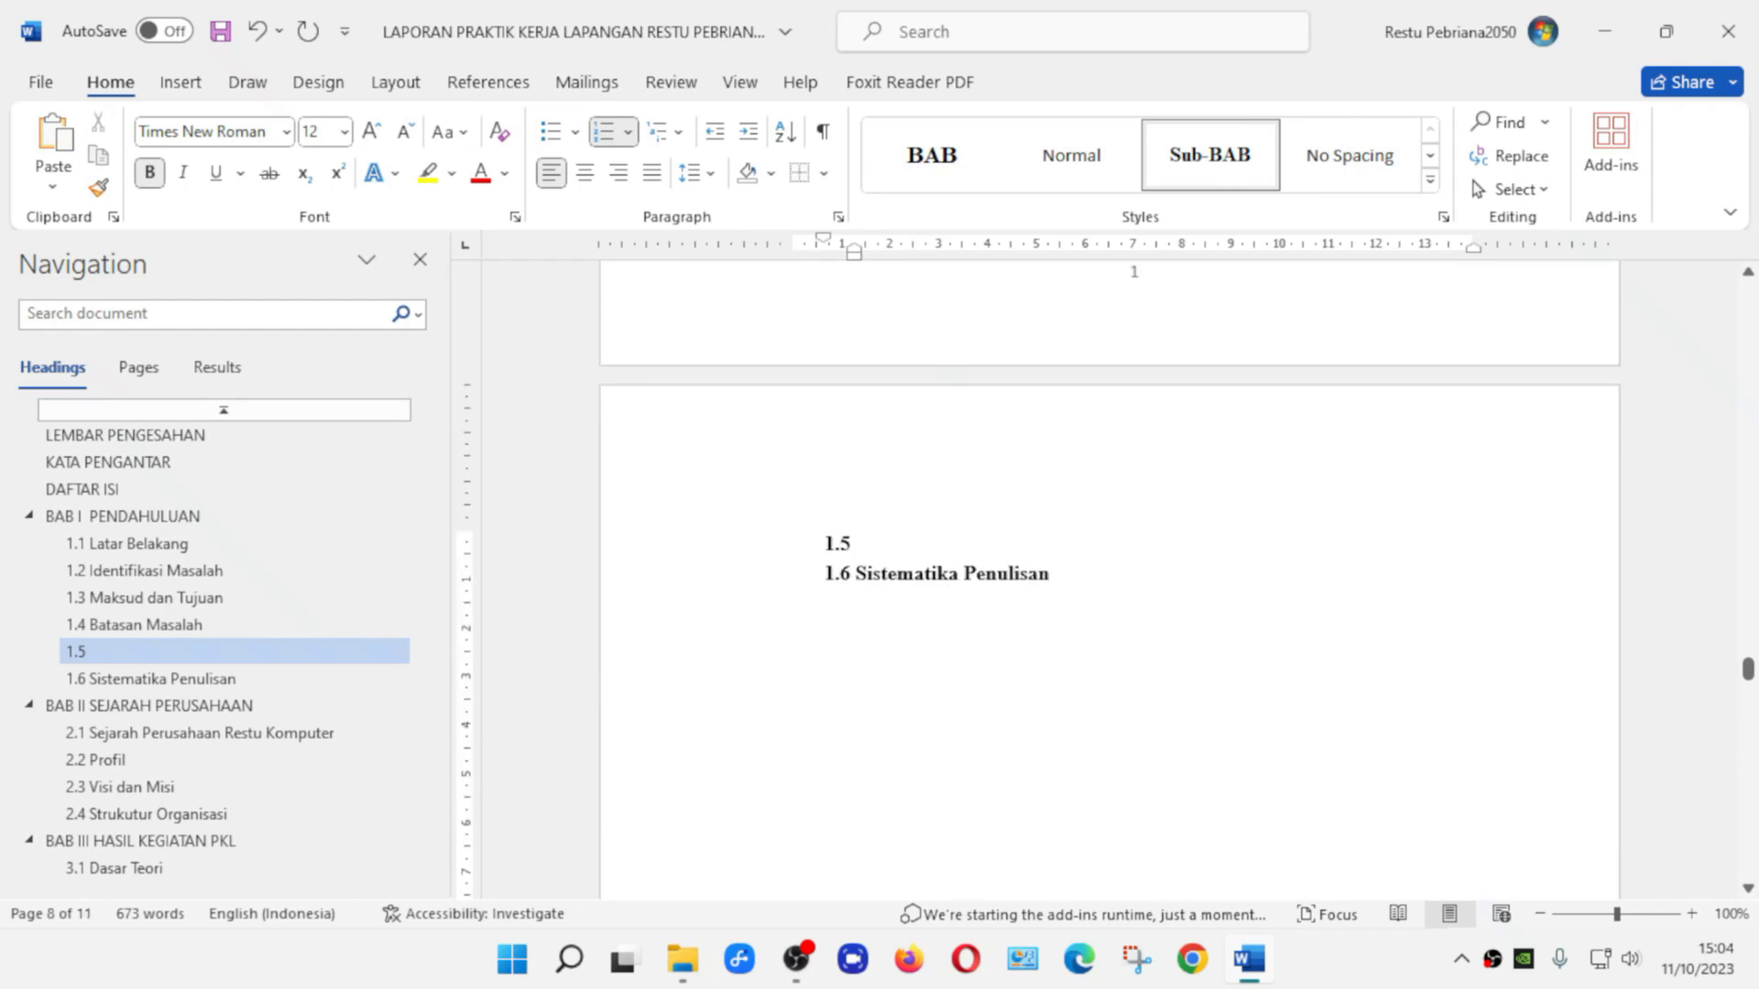
key("BackSpace")
key("BackSpace")
key("BackSpace")
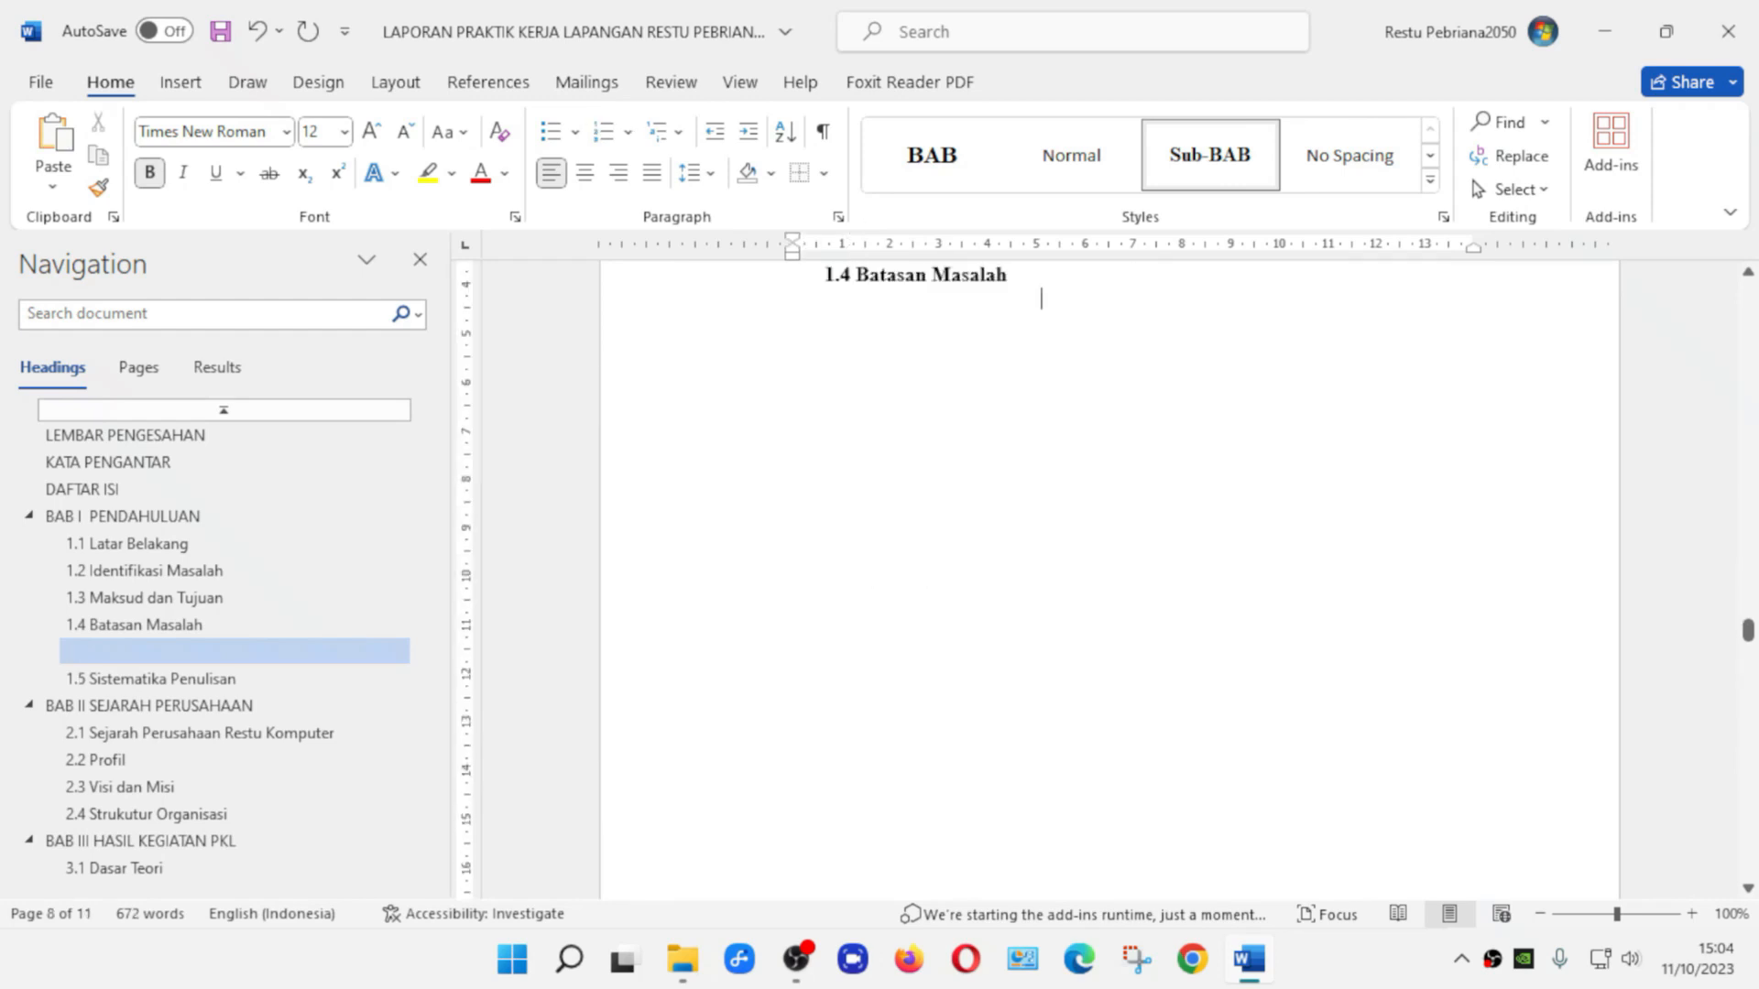
scroll(1088, 620, "down", 9)
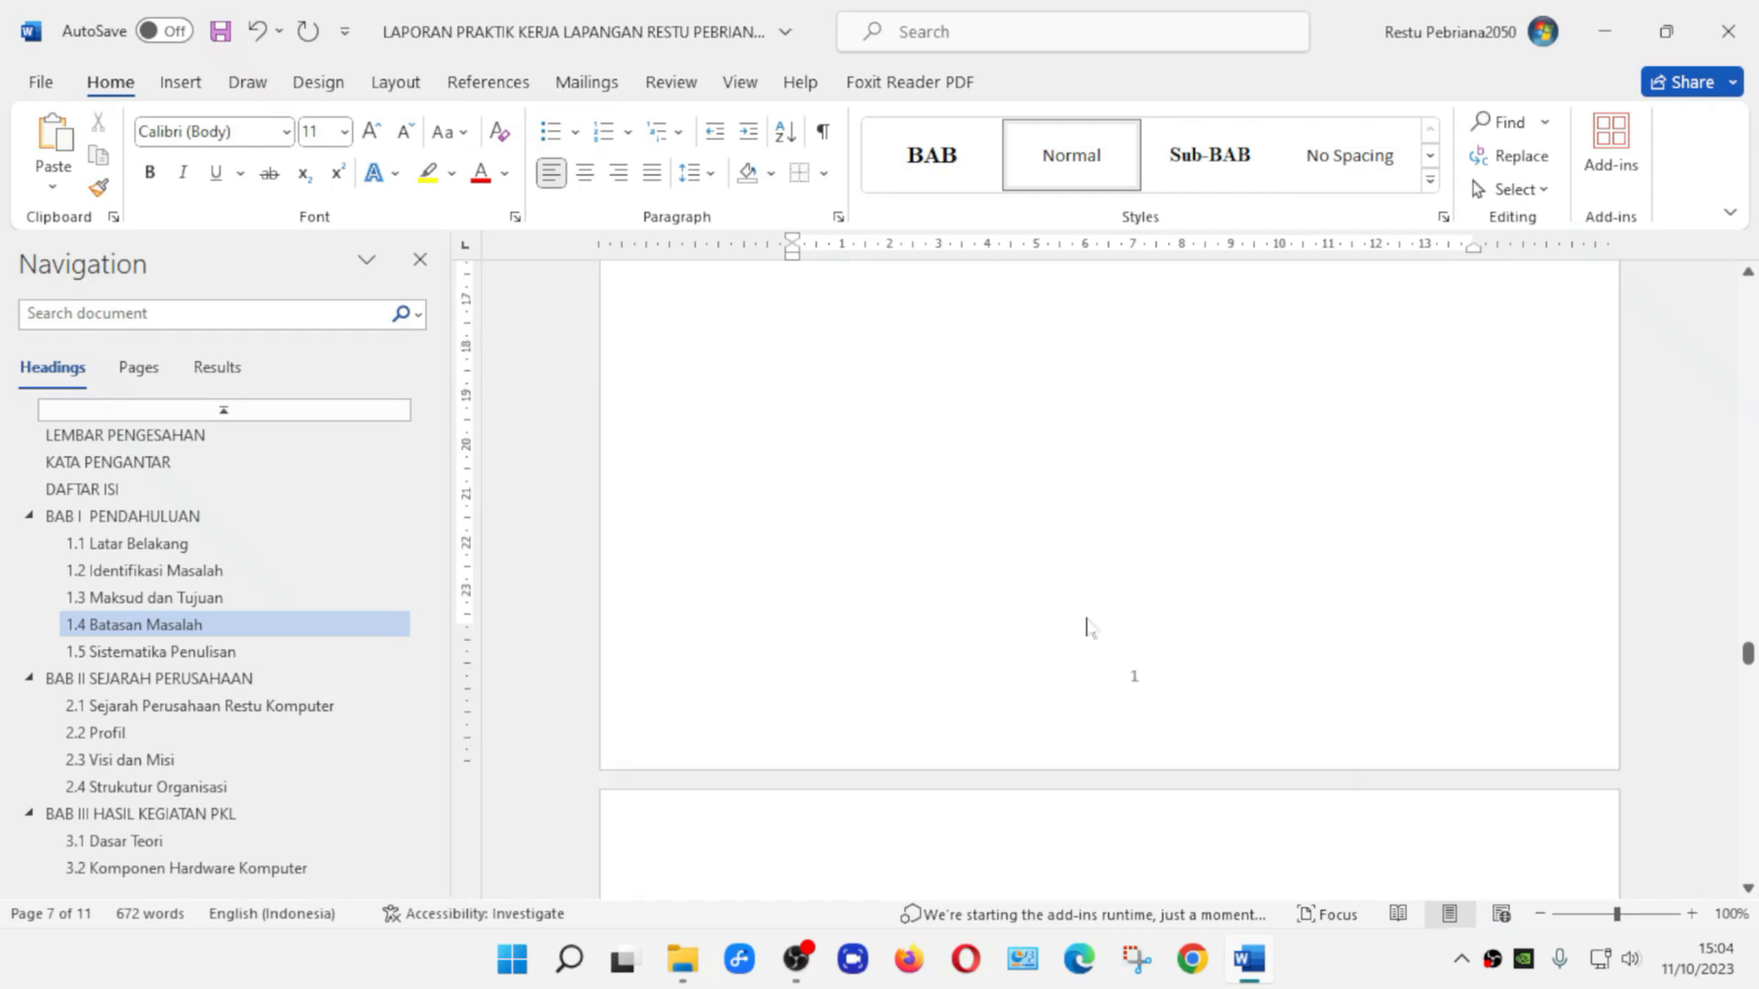
scroll(1130, 776, "down", 9)
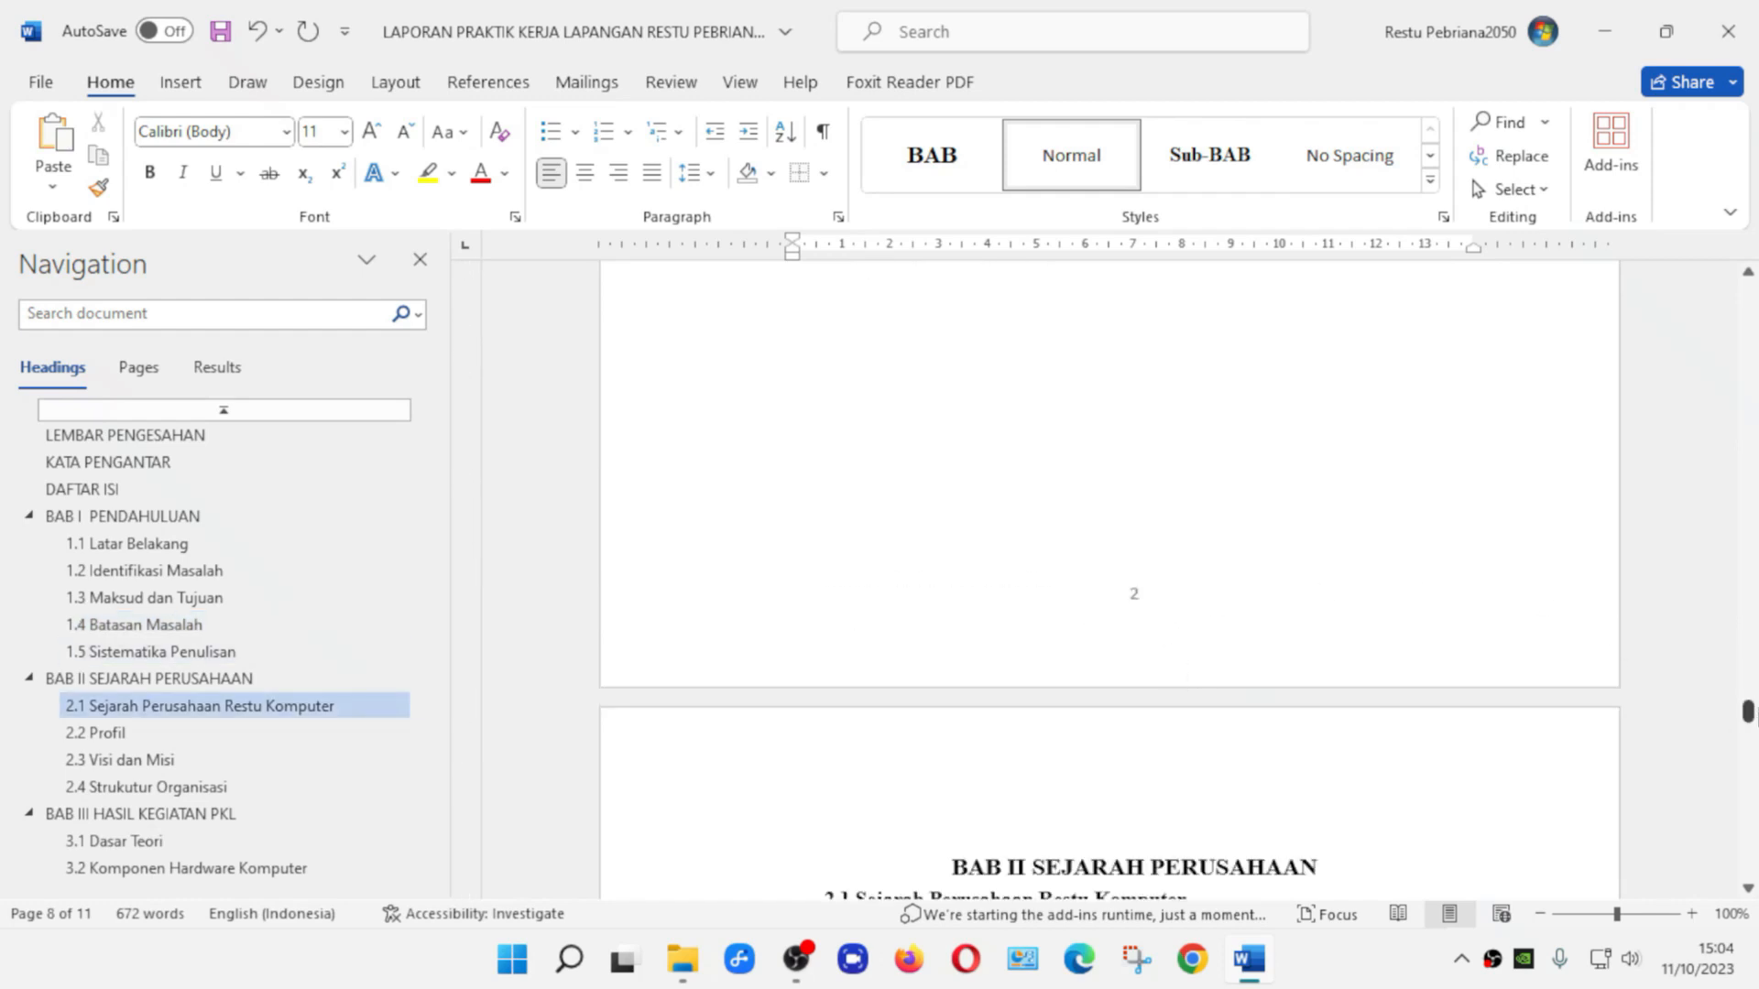
Update the table of contents on the DAFTAR ISI page using the option to update page numbers only
left_click_drag(1746, 710, 1747, 573)
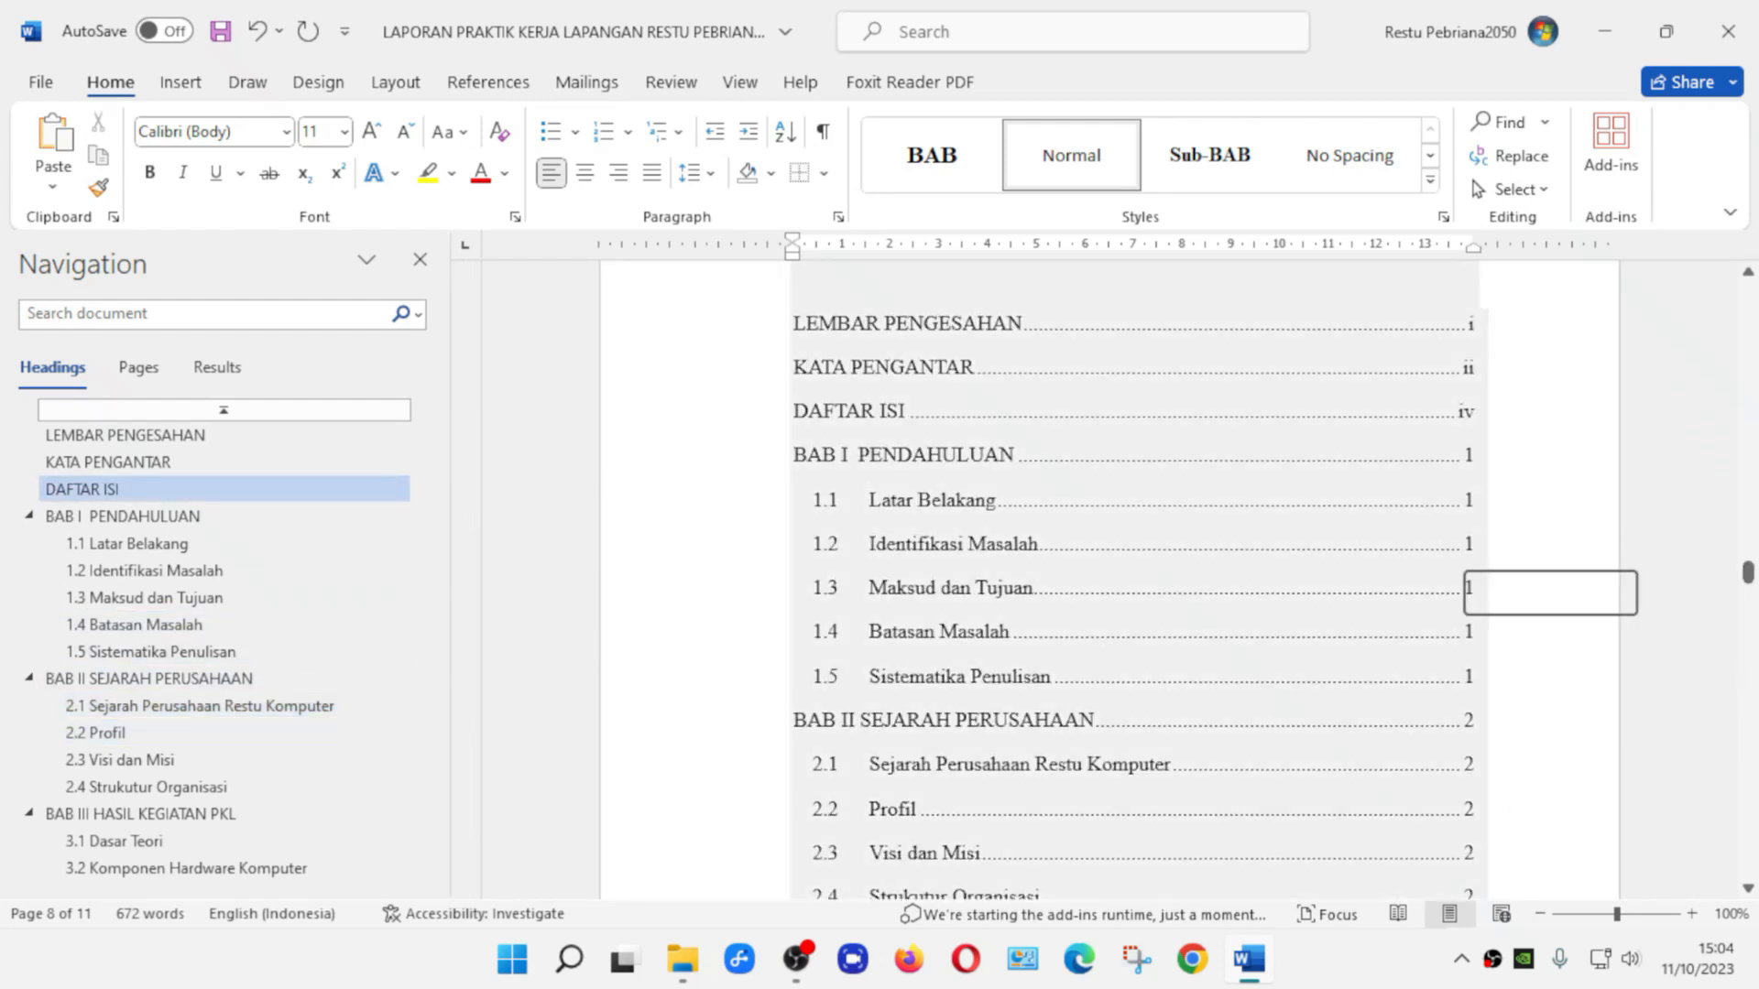
scroll(1099, 641, "up", 1)
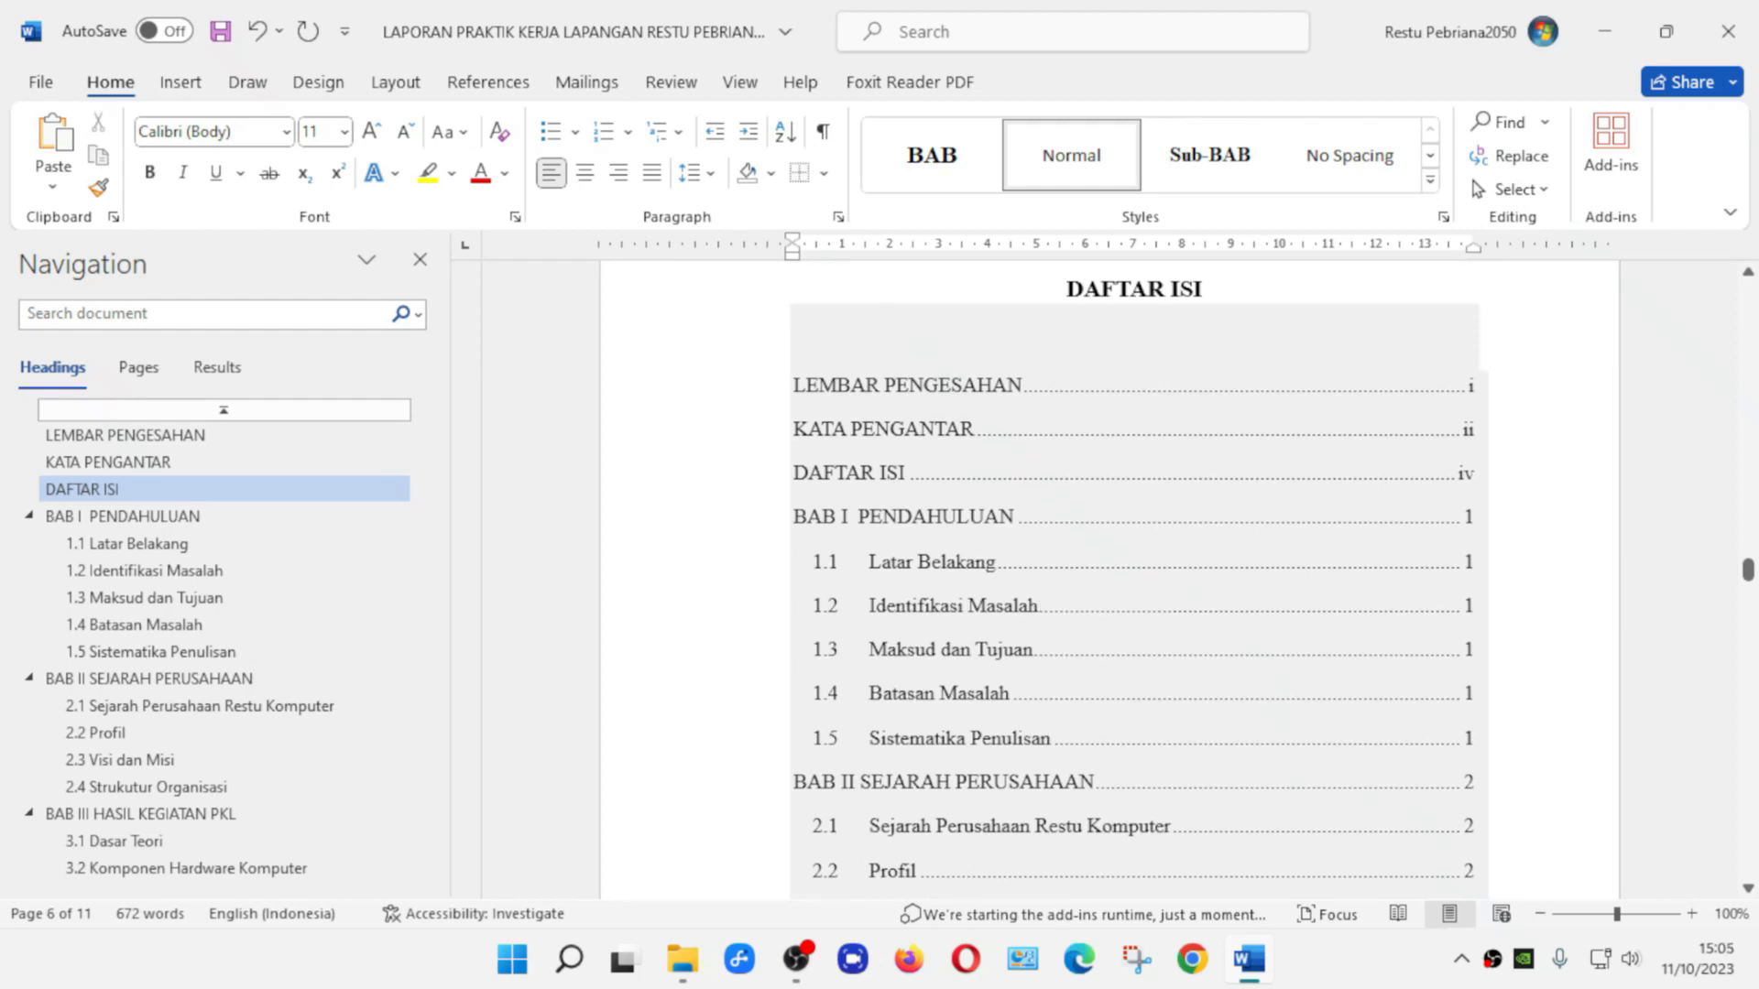
scroll(1099, 587, "up", 1)
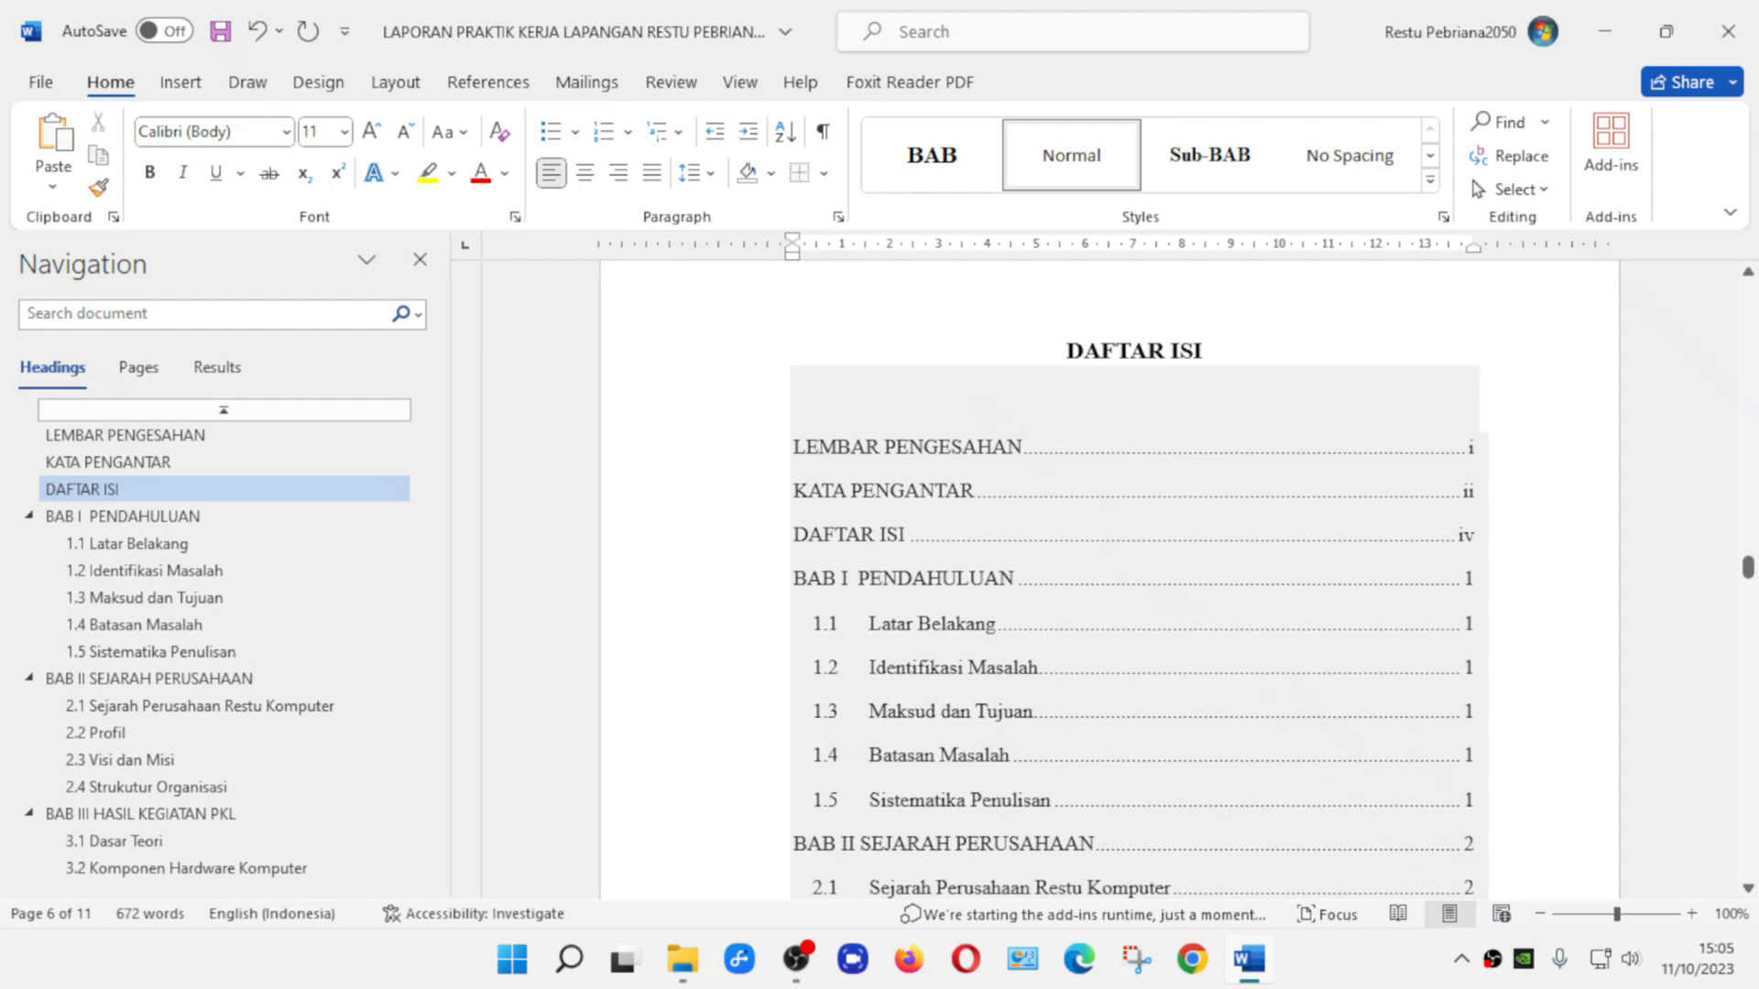
left_click(879, 381)
left_click(926, 347)
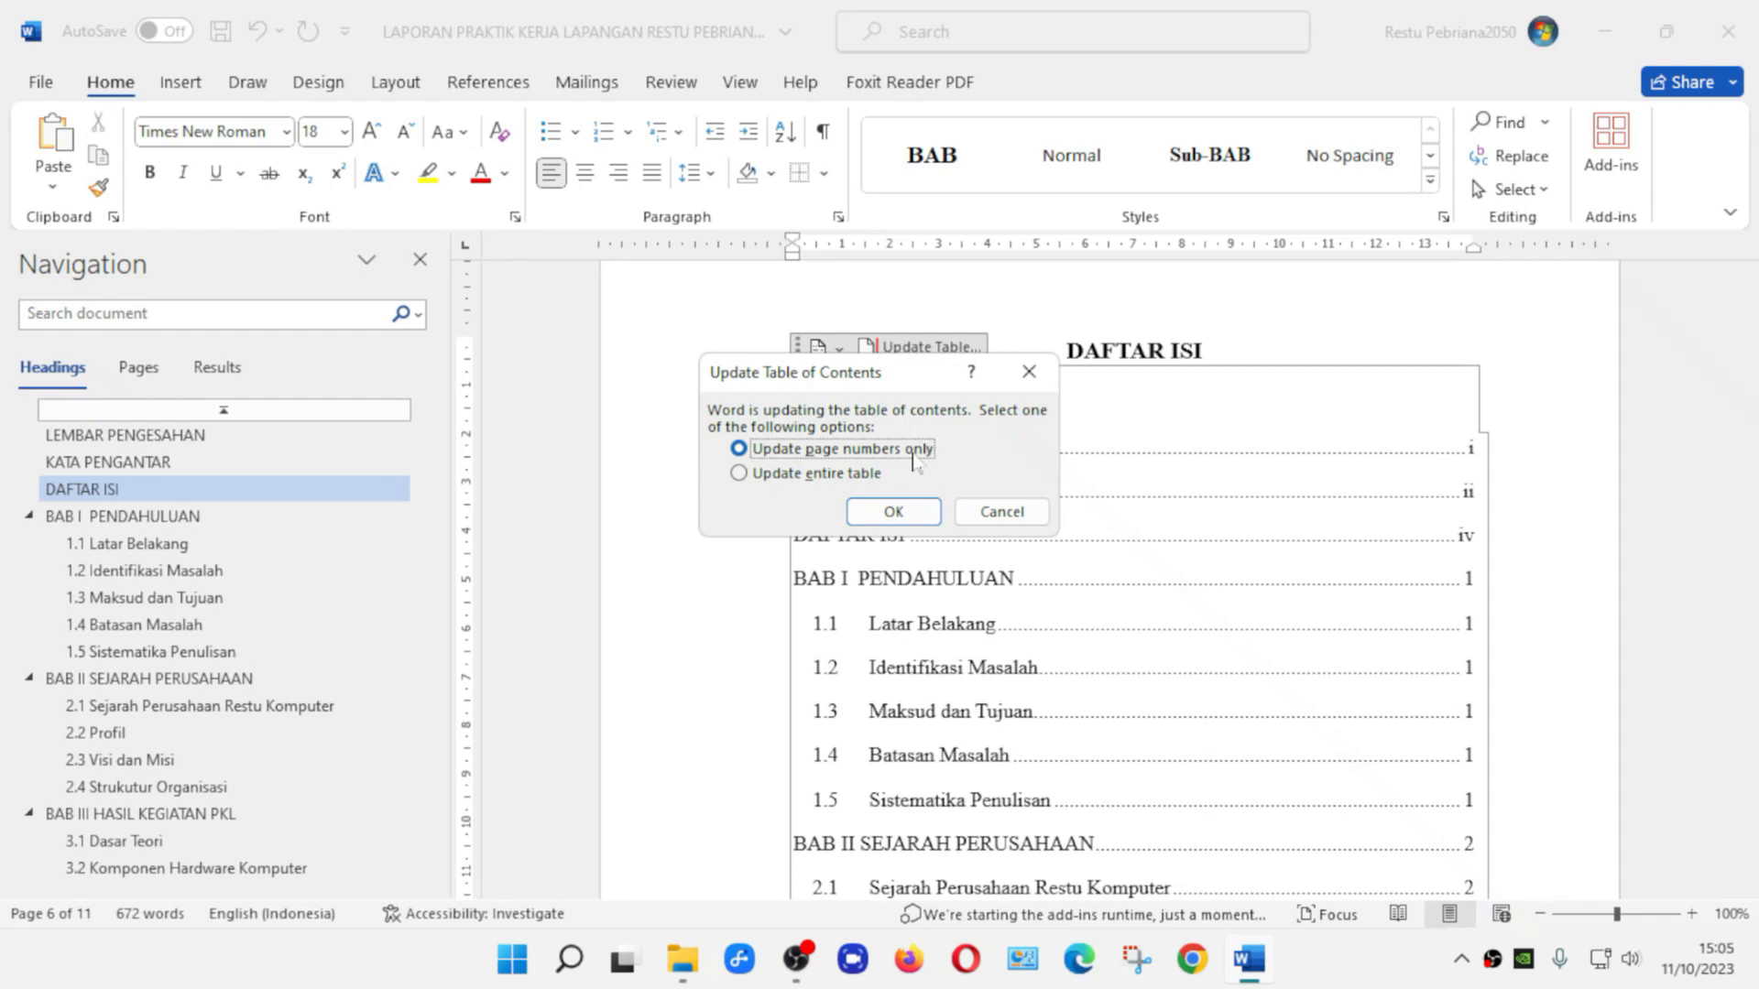
left_click(840, 476)
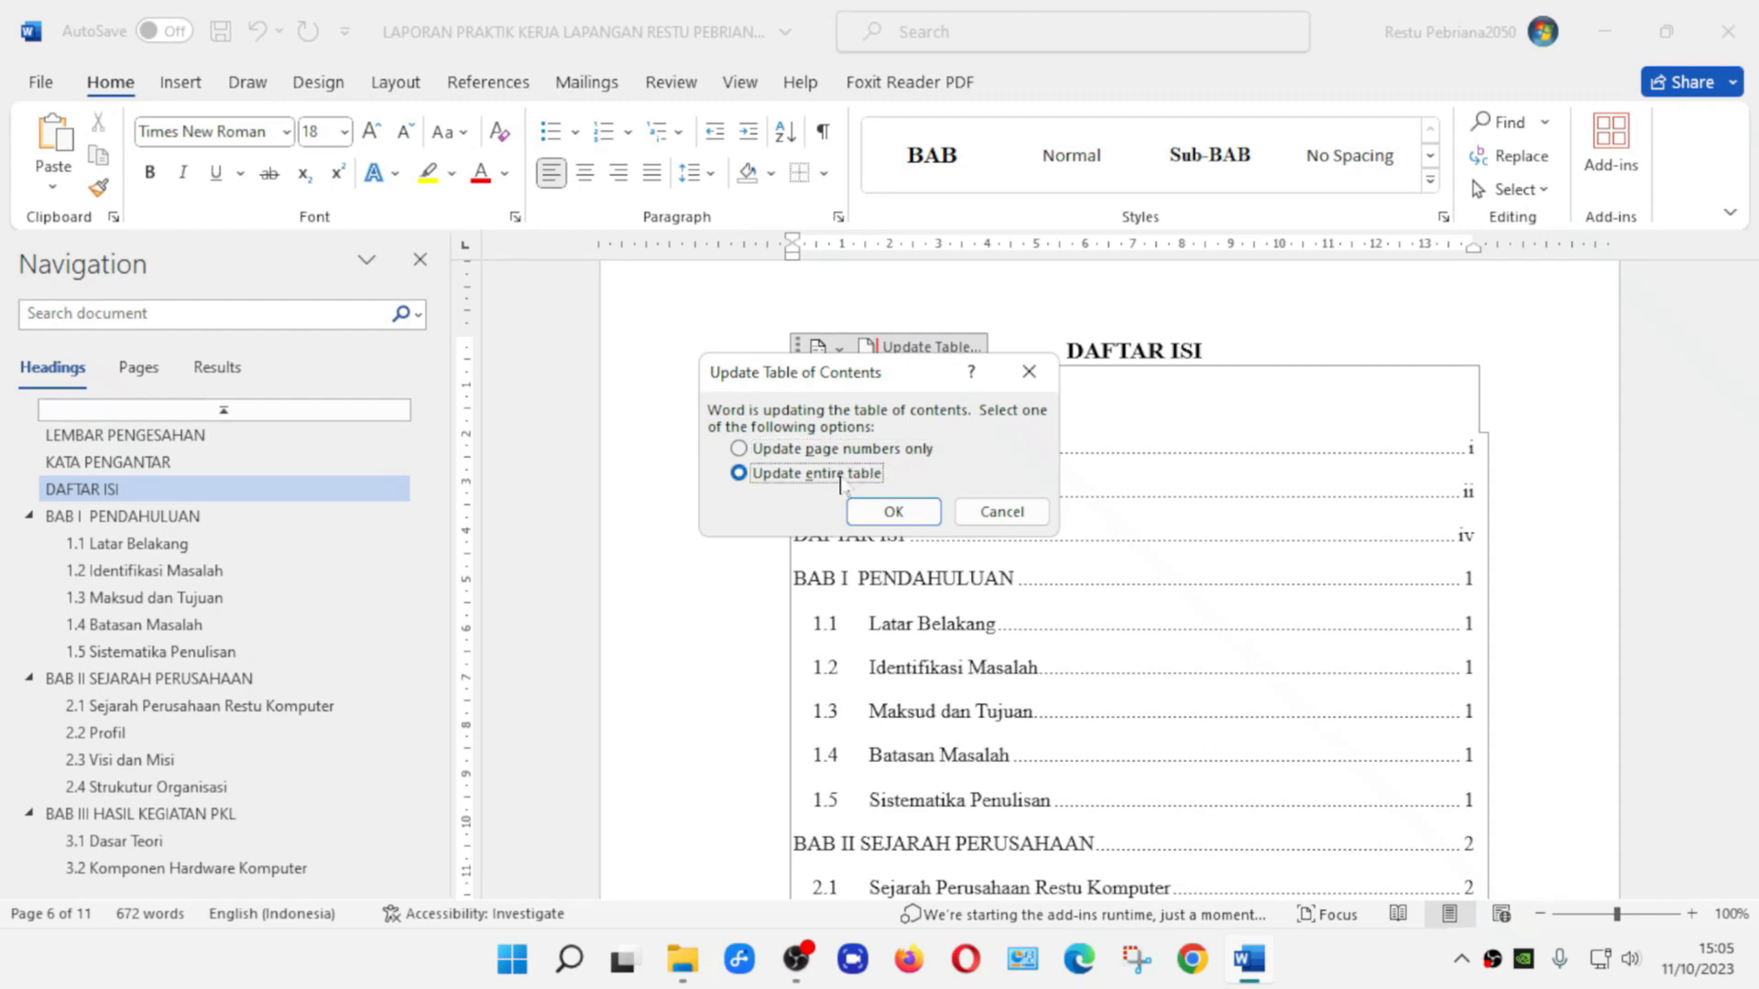
left_click(845, 450)
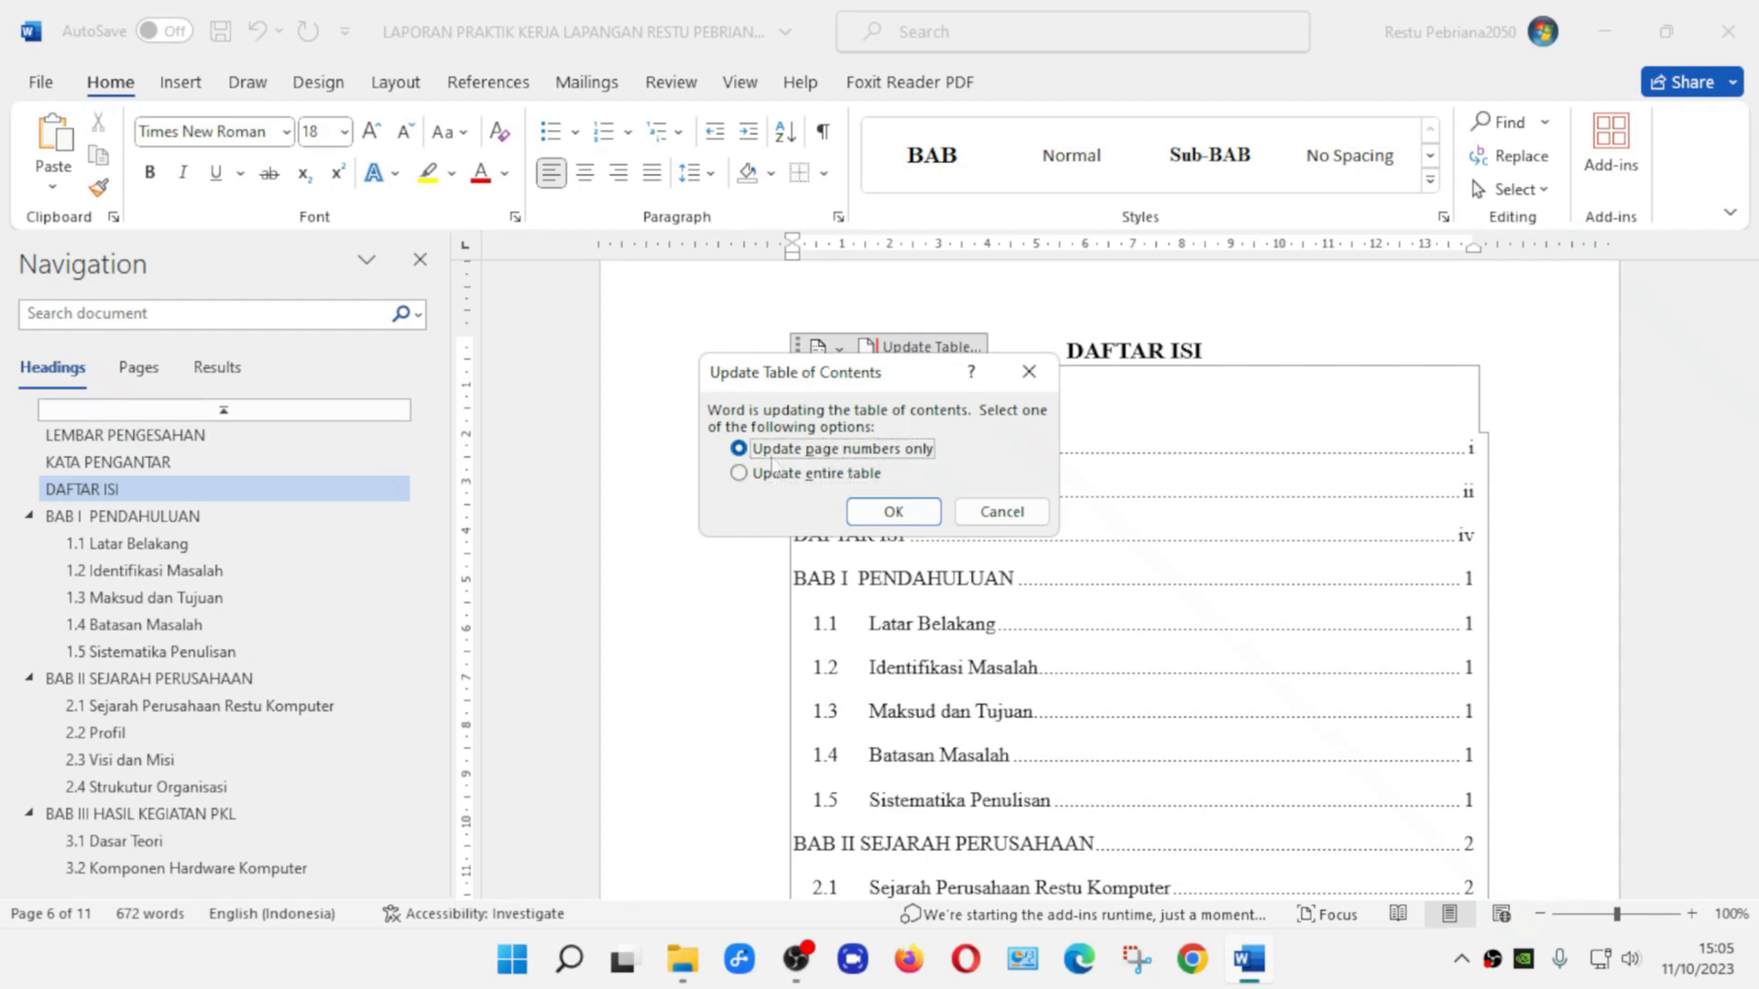
left_click(922, 502)
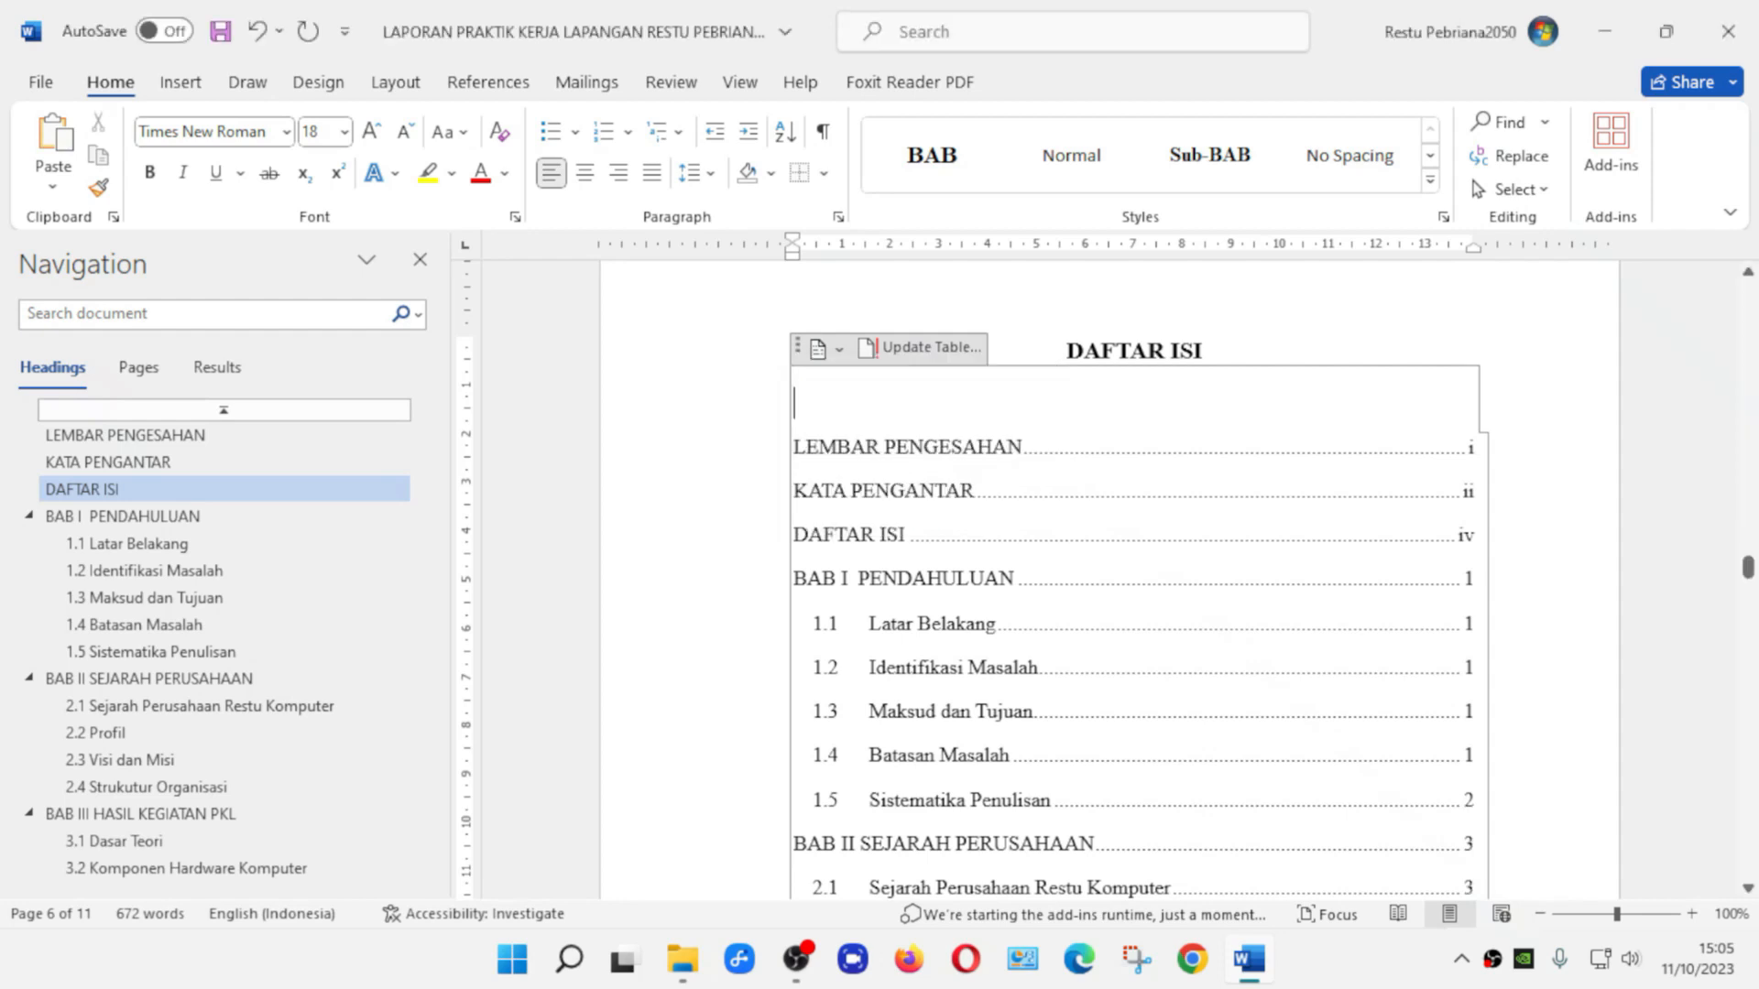
left_click(922, 346)
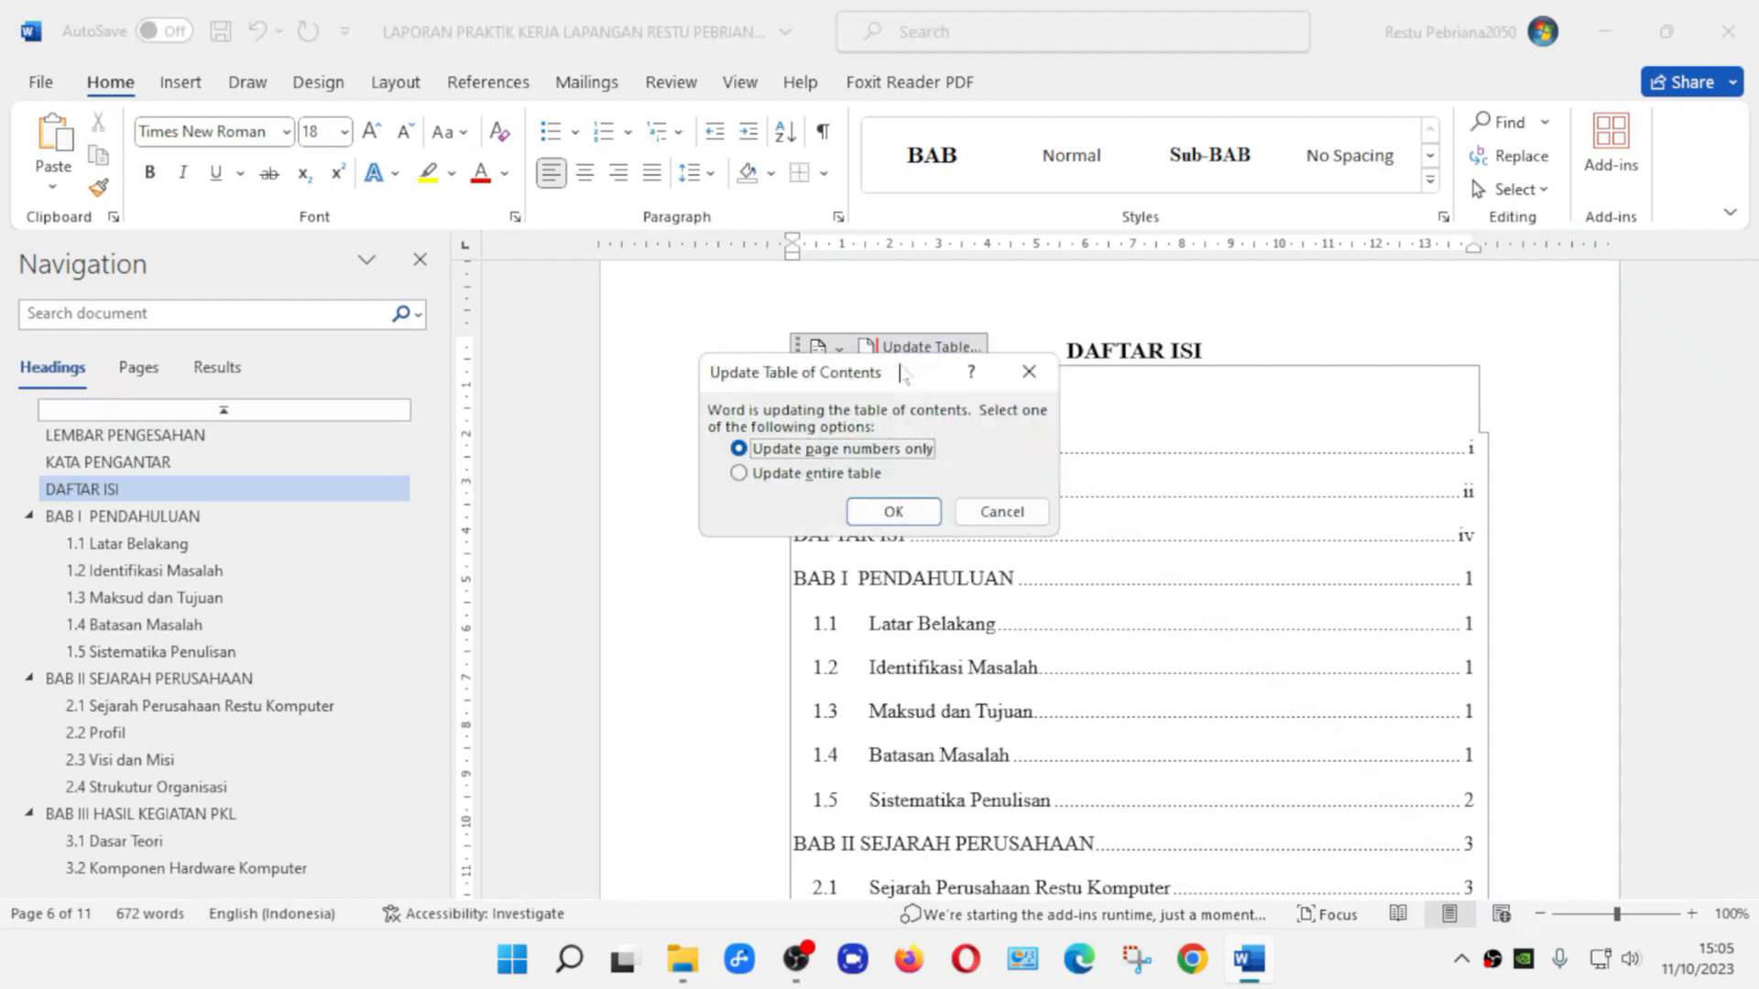
left_click(895, 510)
Check the table of contents page numbers against the BAB I PENDAHULUAN and 1.5 Sistematika Penulisan pages
scroll(1099, 641, "down", 2)
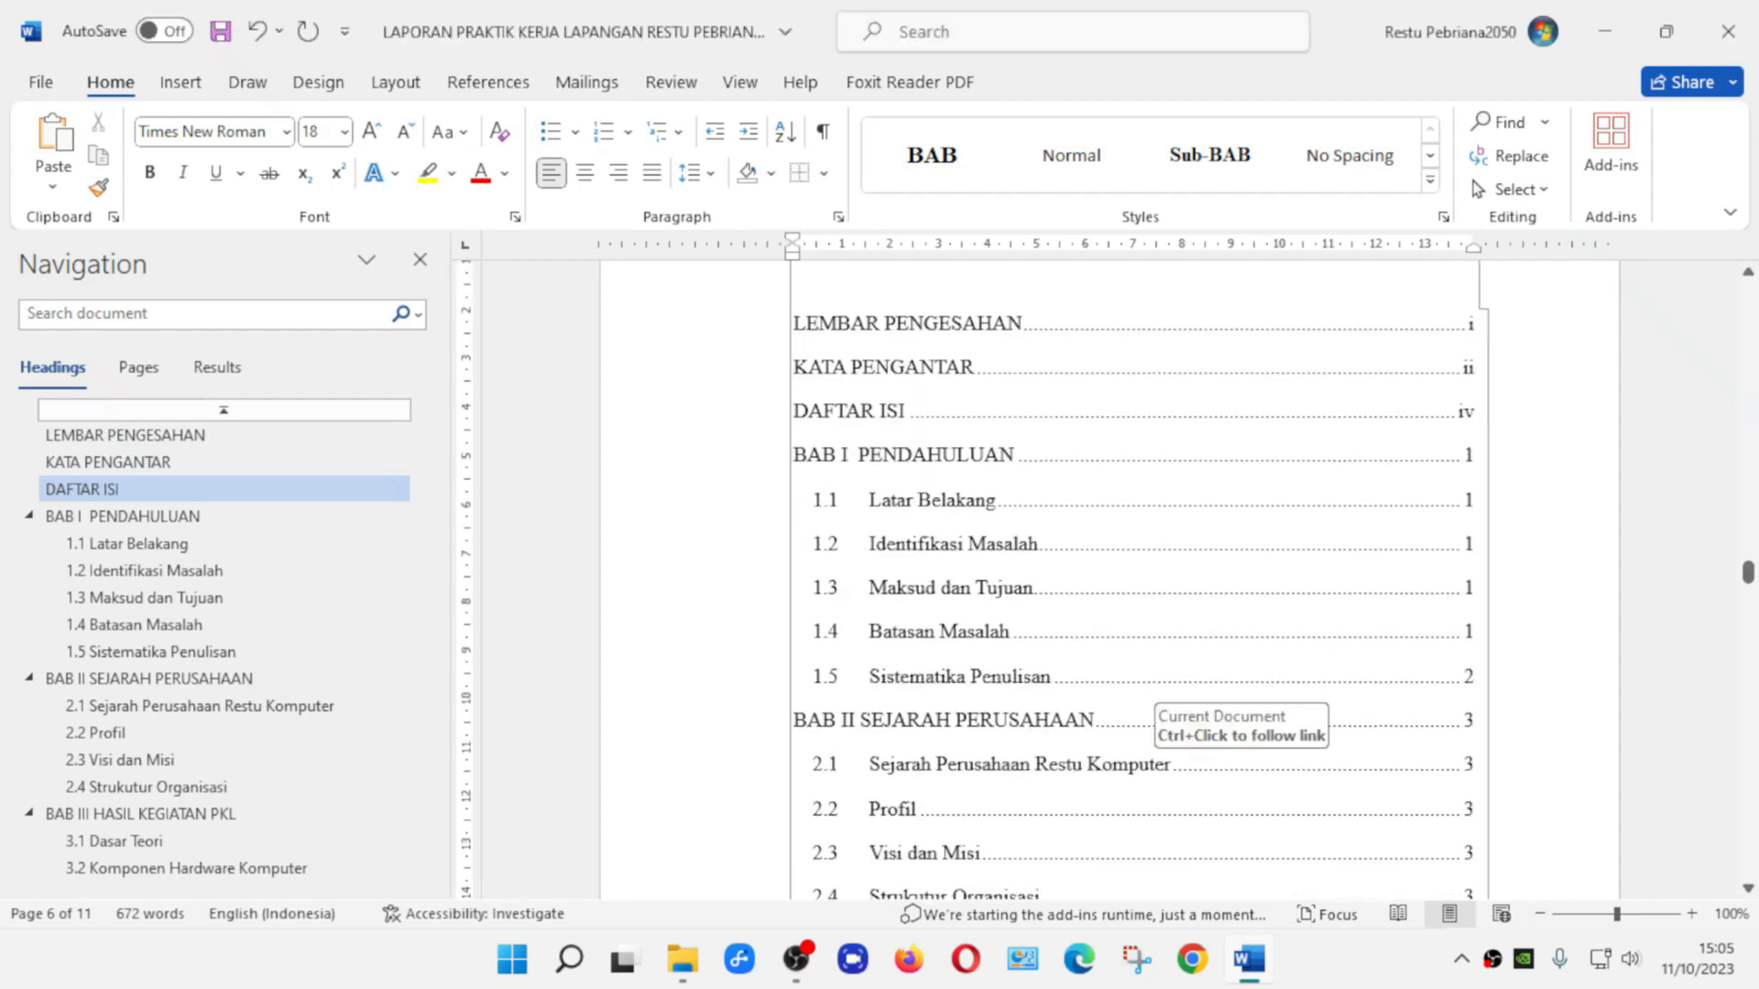
left_click(1466, 720)
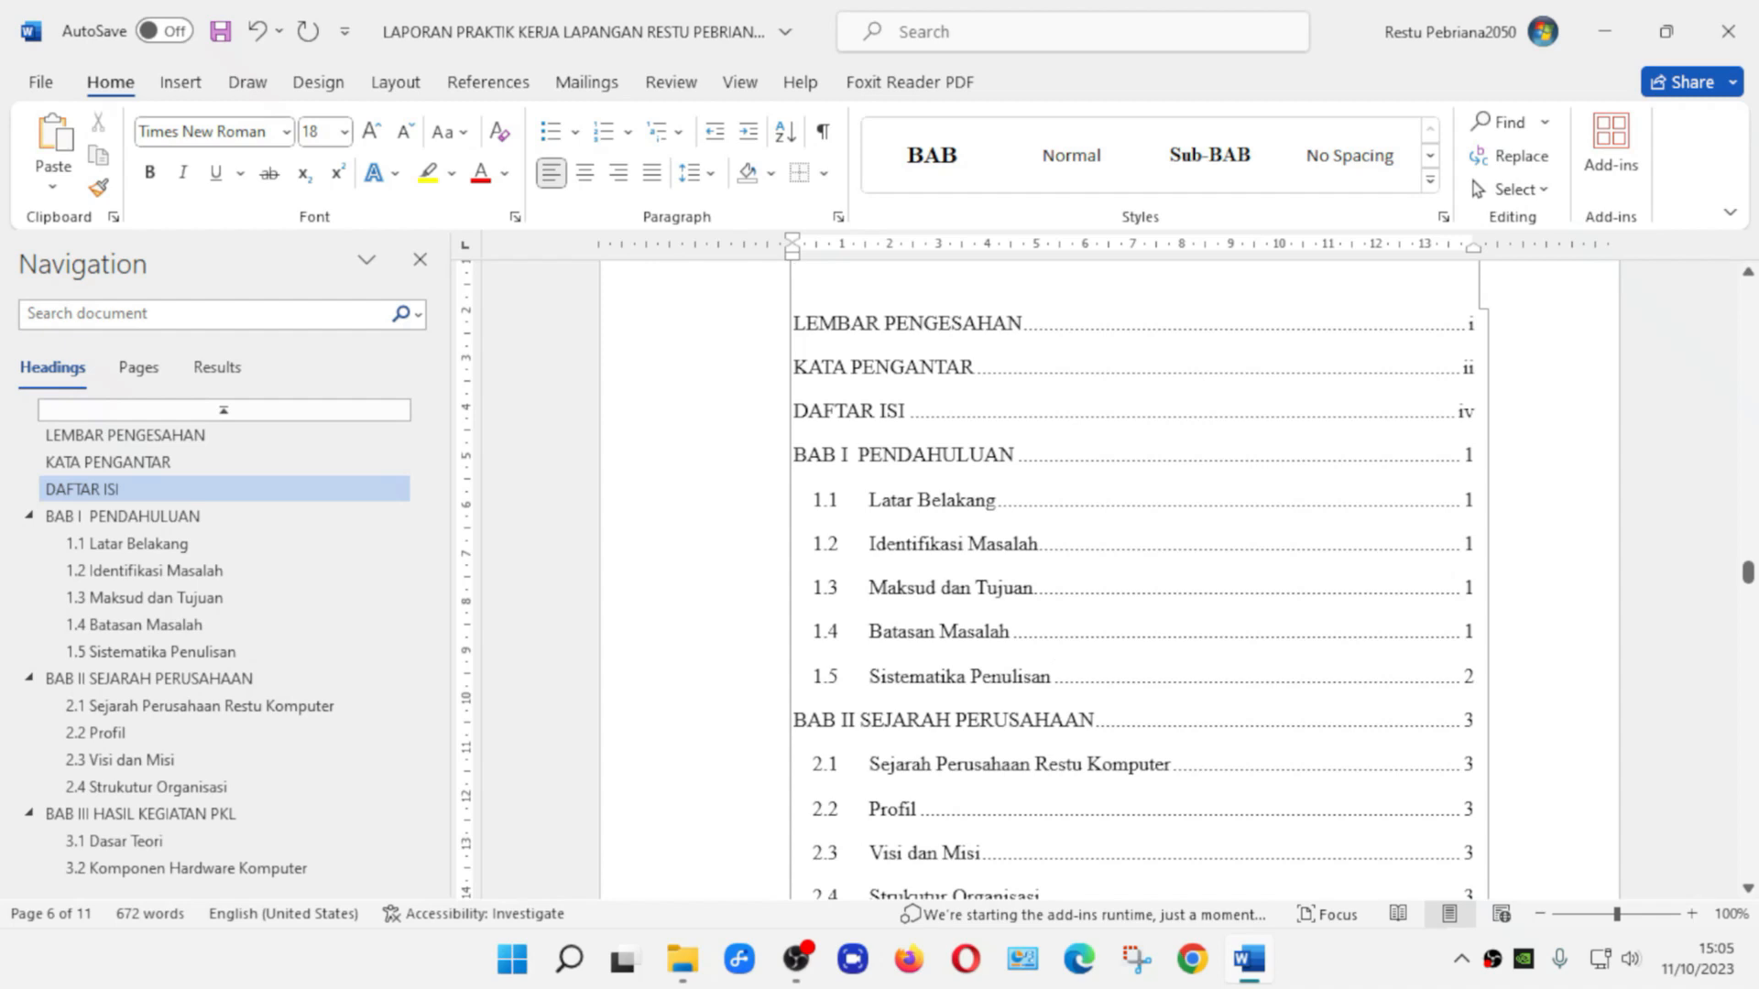
scroll(1091, 712, "down", 15)
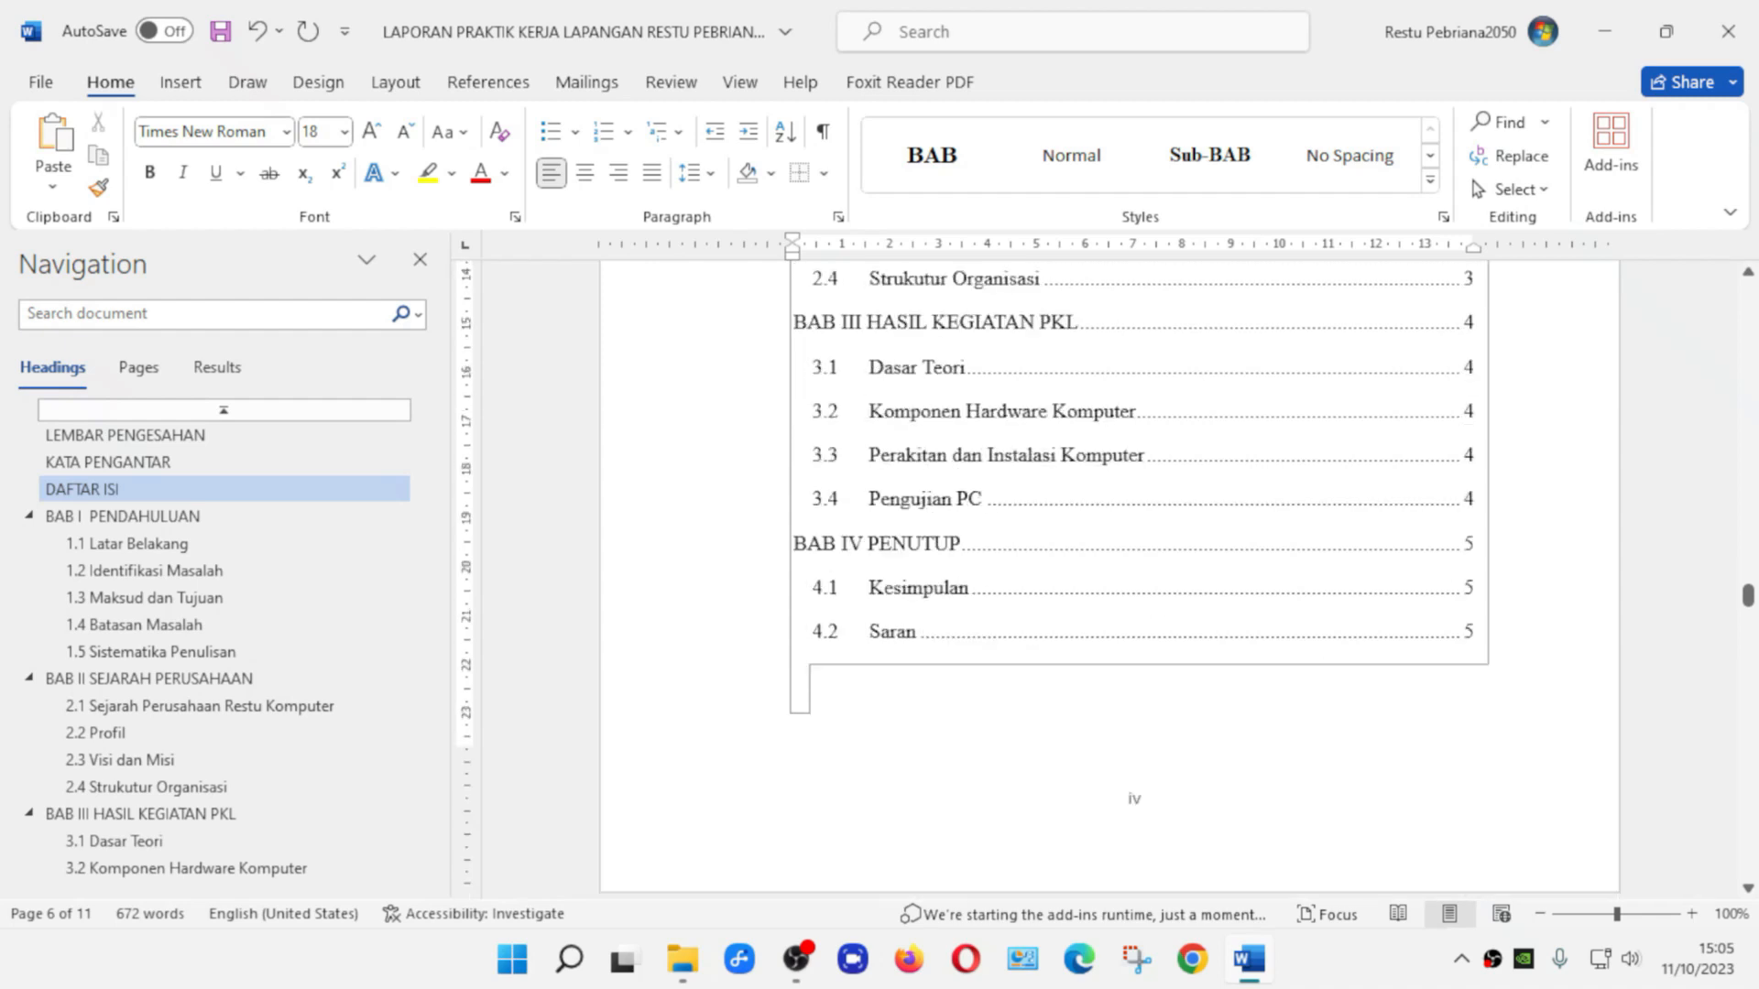
scroll(1092, 713, "down", 20)
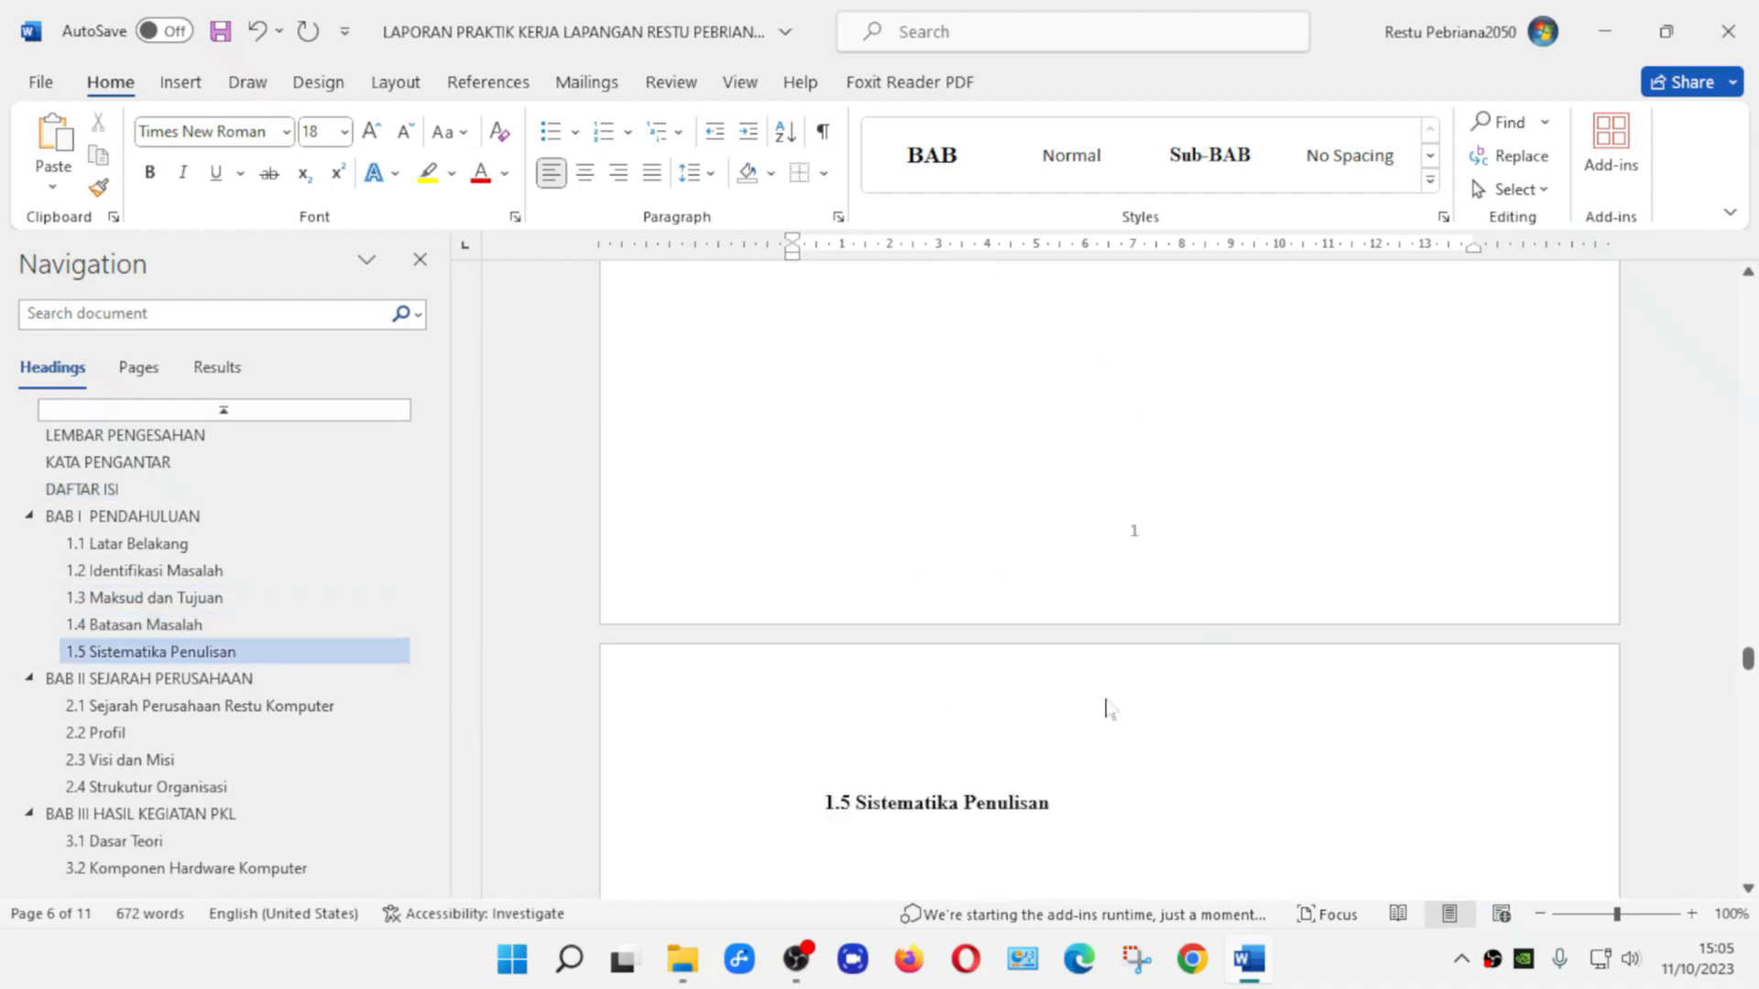
scroll(1092, 713, "down", 6)
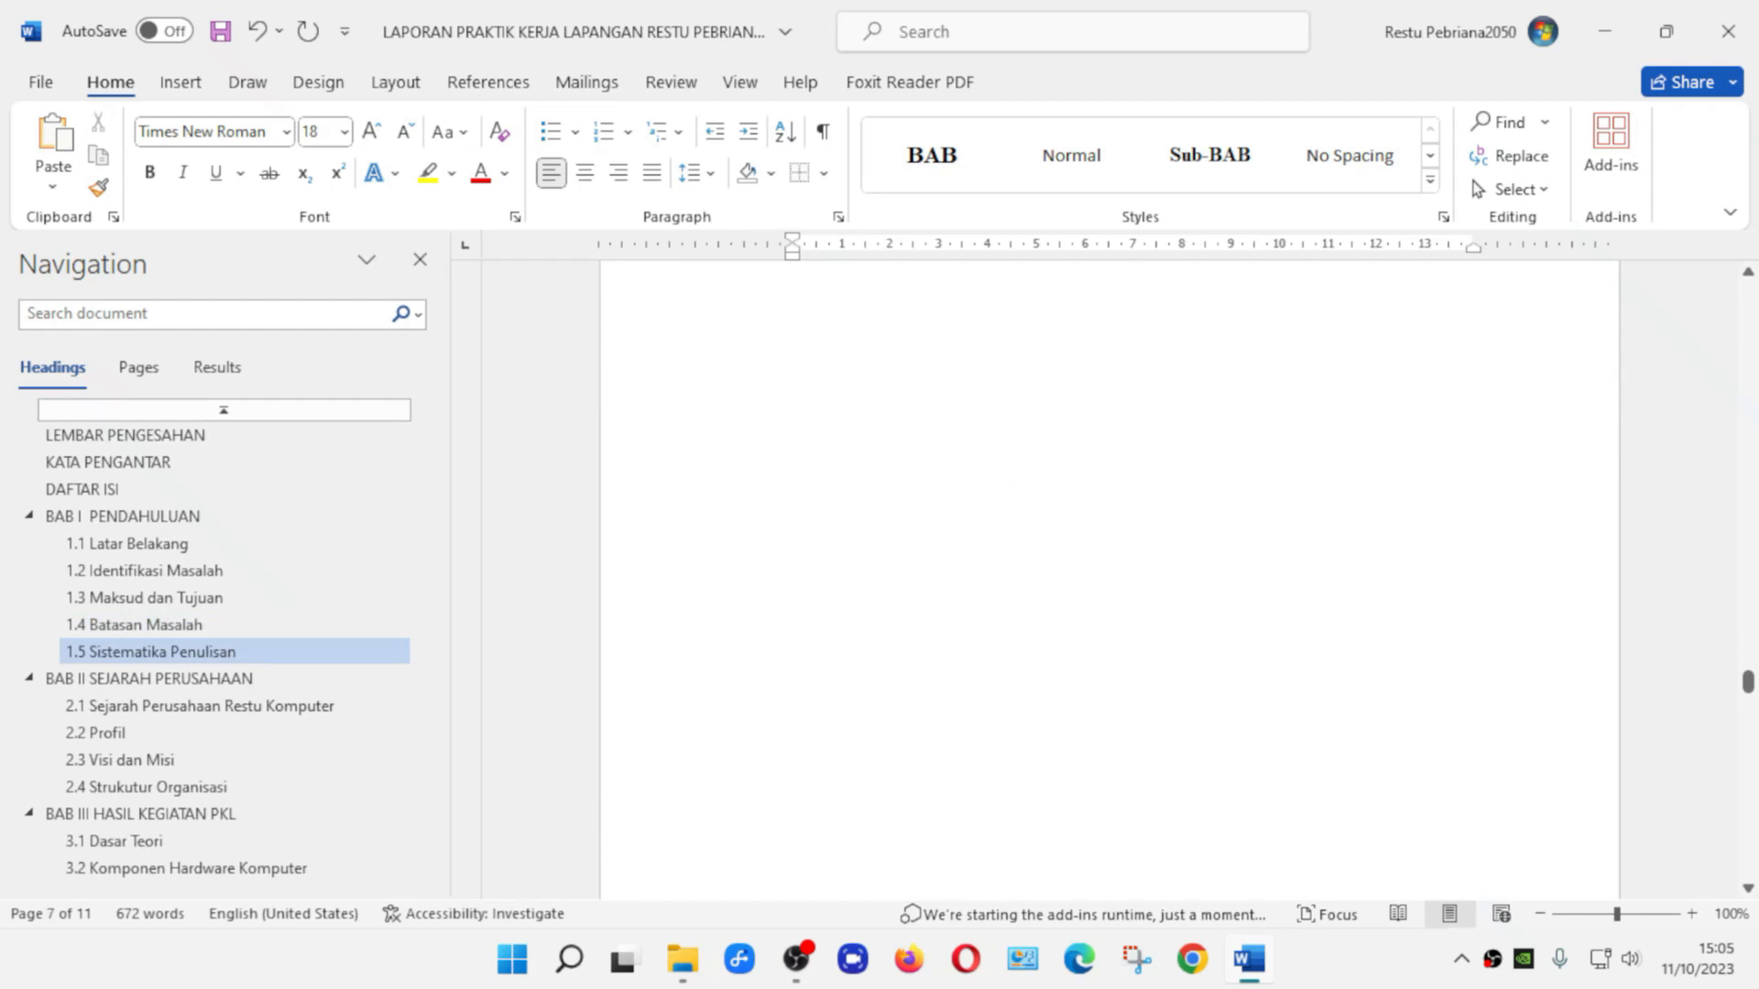
scroll(1092, 713, "up", 13)
scroll(1091, 712, "up", 10)
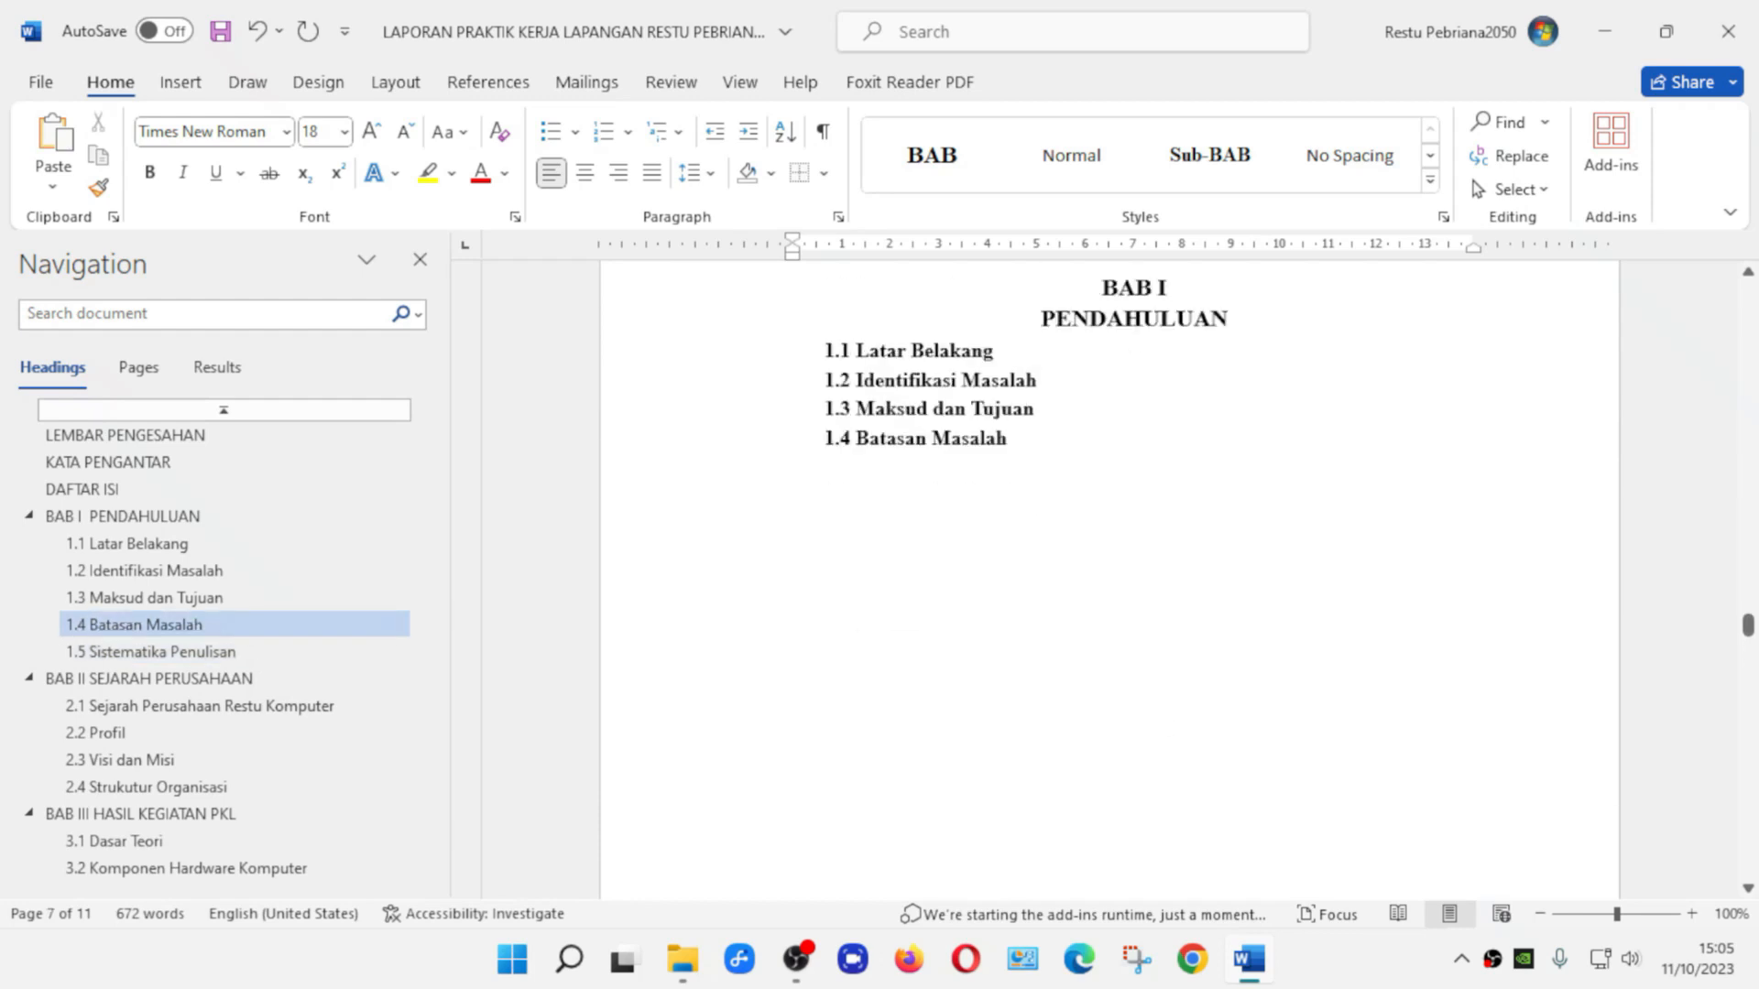